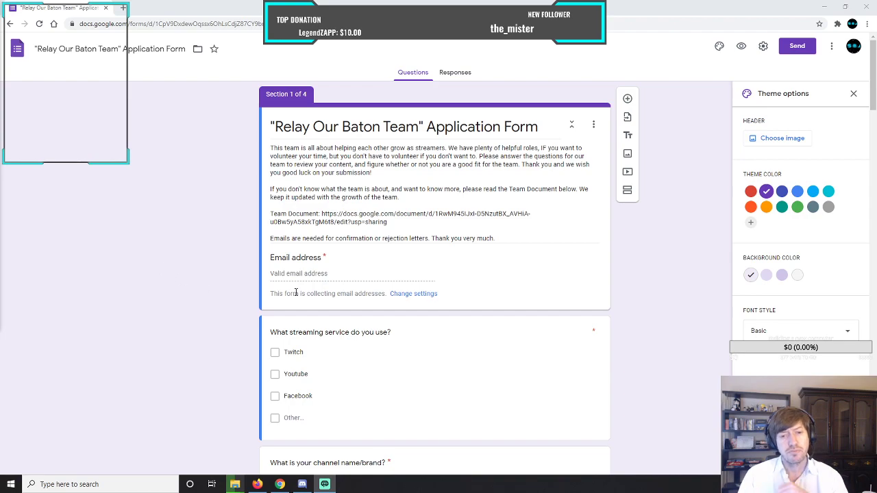
Set the form's theme color to the medium blue and its background color to the darkest blue tint.
{"action": "scroll", "coordinate": [247, 265], "scroll_direction": "down", "scroll_amount": 3}
{"action": "scroll", "coordinate": [247, 265], "scroll_direction": "up", "scroll_amount": 3}
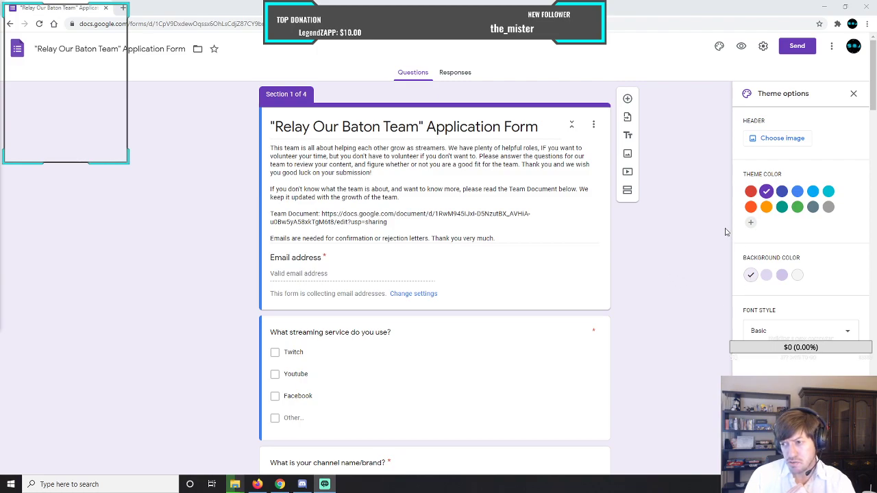
{"action": "left_click", "coordinate": [797, 191]}
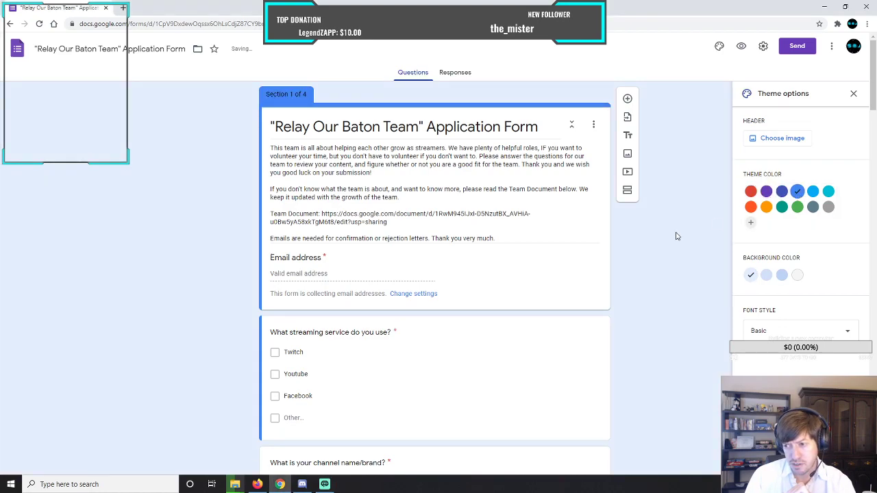
{"action": "left_click", "coordinate": [782, 274]}
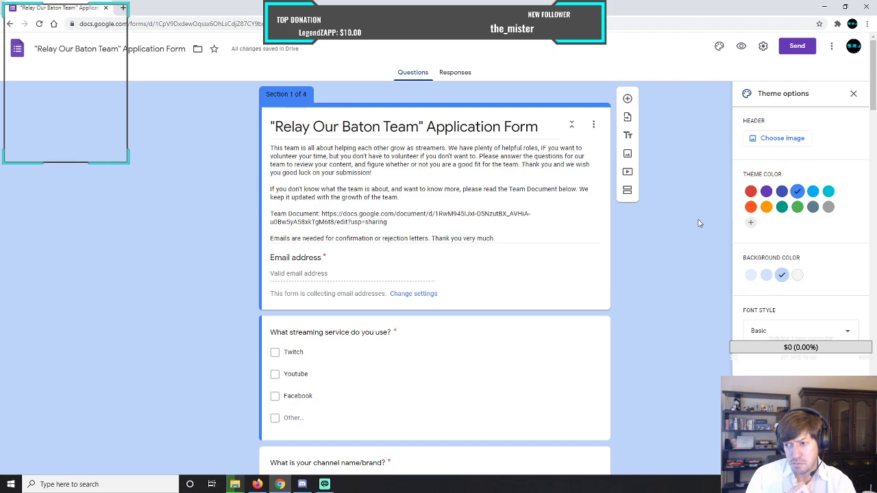
Try the Decorative, Playful and Formal font styles on the form, and return the font style to Basic.
{"action": "left_click", "coordinate": [757, 331]}
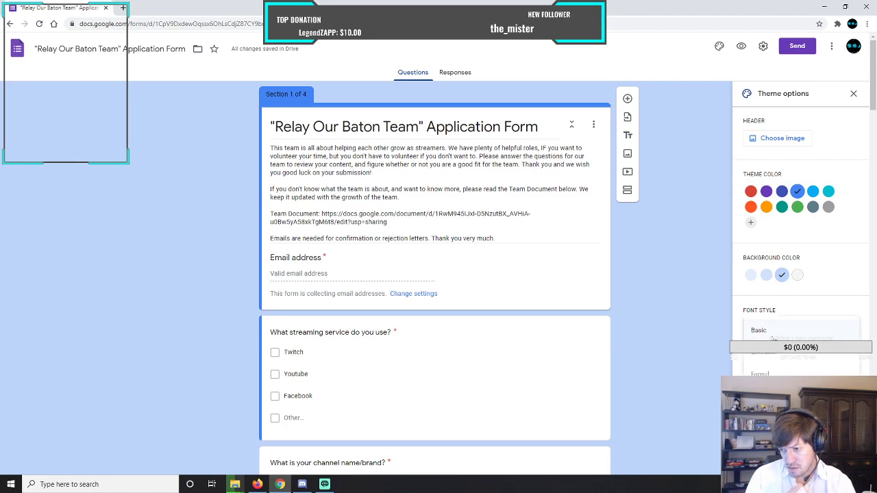
{"action": "left_click", "coordinate": [772, 353]}
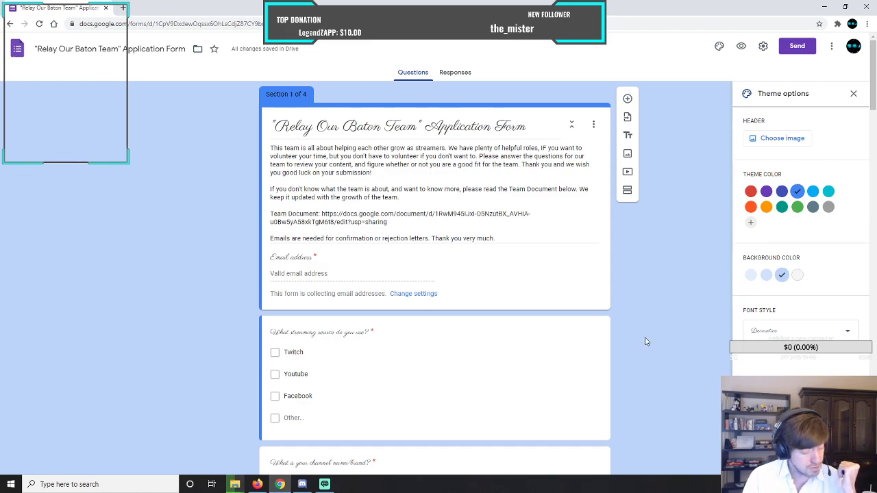
{"action": "left_click", "coordinate": [788, 333]}
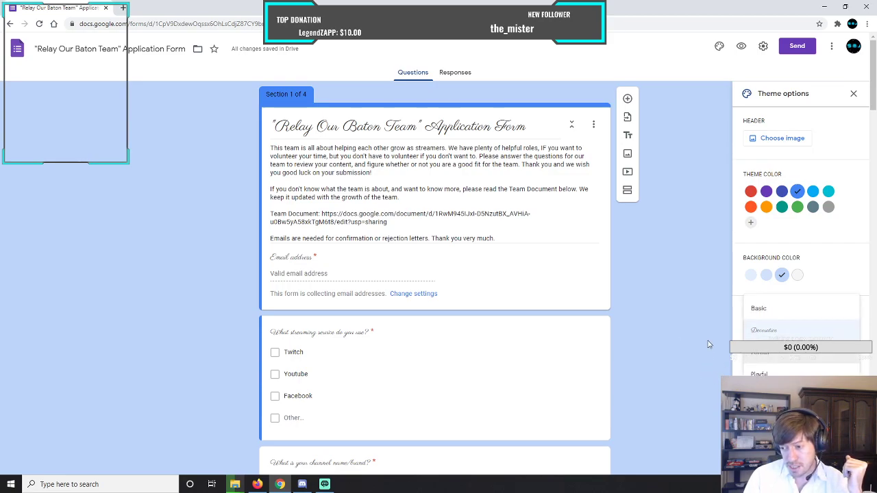
{"action": "left_click", "coordinate": [761, 374]}
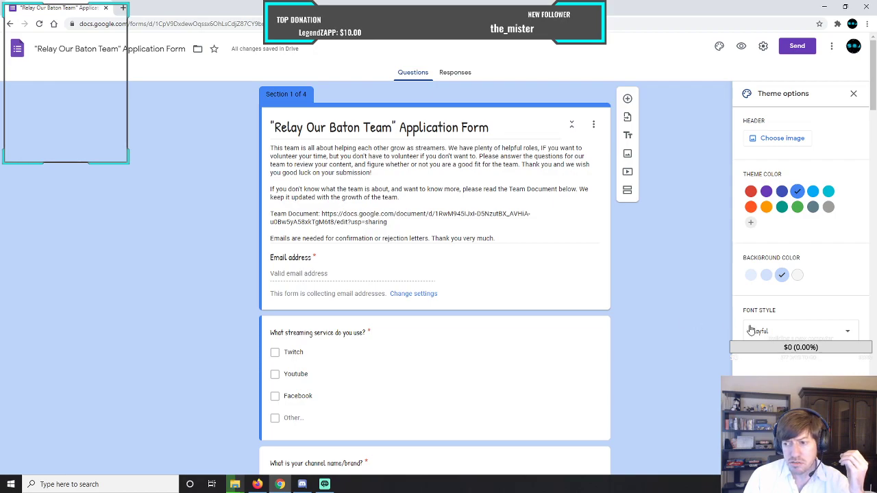
{"action": "left_click", "coordinate": [770, 335]}
{"action": "left_click", "coordinate": [769, 320]}
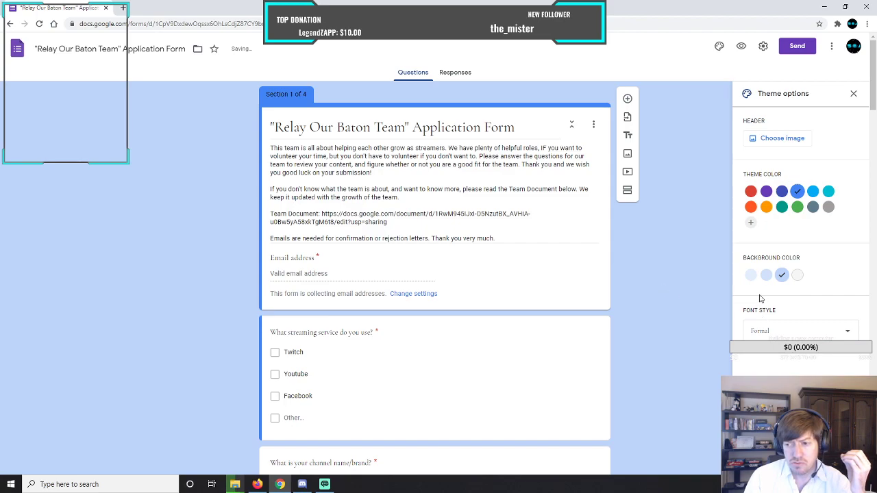
{"action": "left_click", "coordinate": [760, 334]}
{"action": "left_click", "coordinate": [761, 304]}
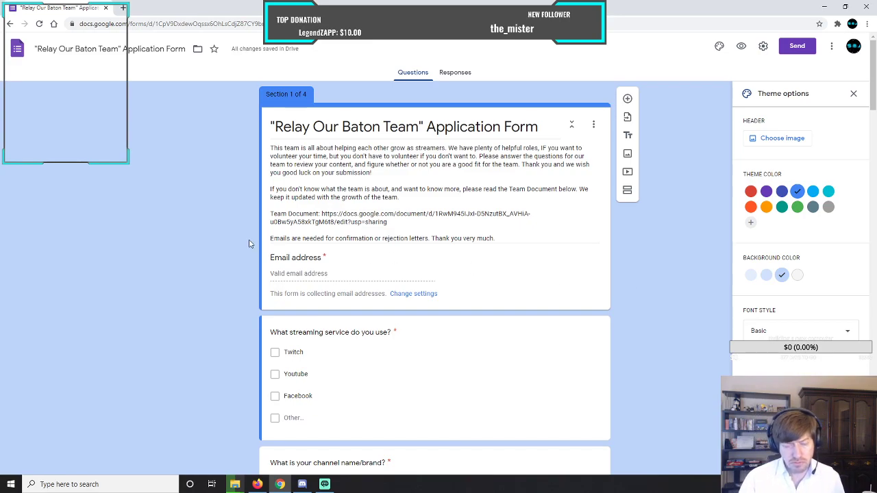
Add the answer option "I would like to become a VTuber" to the question "Are you a VTuber?".
{"action": "scroll", "coordinate": [249, 244], "scroll_direction": "down", "scroll_amount": 4}
{"action": "scroll", "coordinate": [249, 244], "scroll_direction": "down", "scroll_amount": 1}
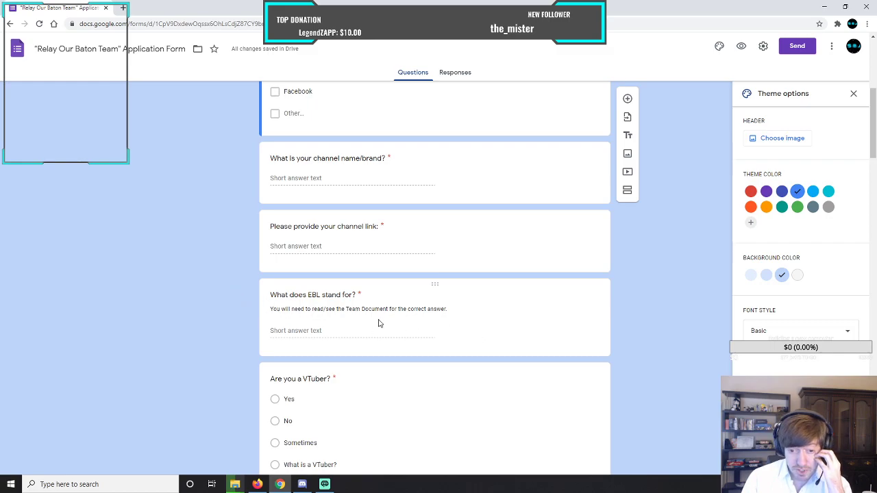
{"action": "scroll", "coordinate": [284, 312], "scroll_direction": "up", "scroll_amount": 5}
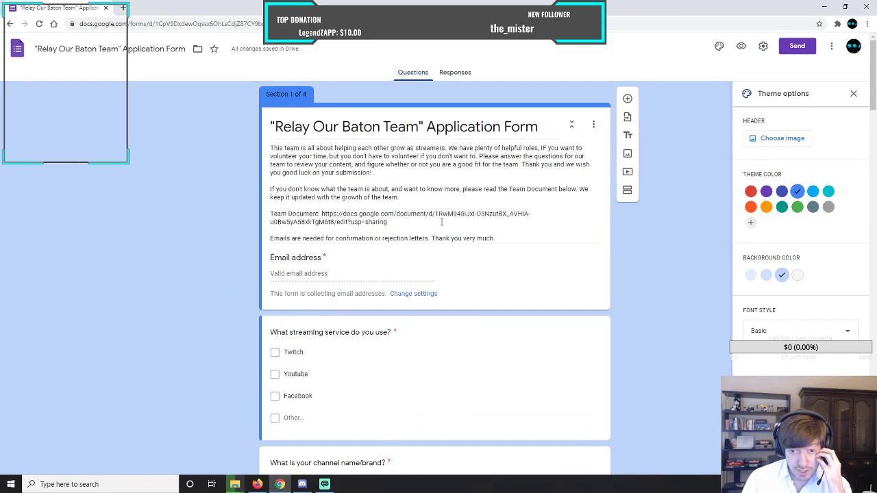
{"action": "scroll", "coordinate": [257, 274], "scroll_direction": "down", "scroll_amount": 5}
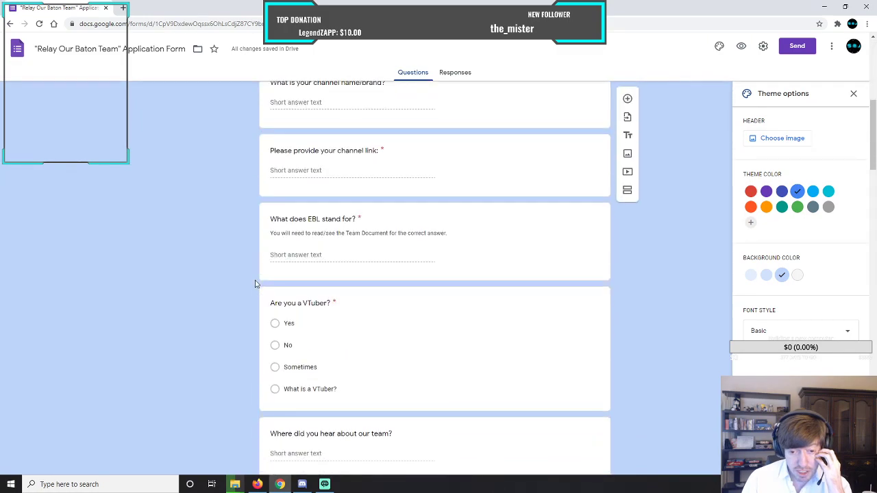
{"action": "scroll", "coordinate": [254, 283], "scroll_direction": "down", "scroll_amount": 2}
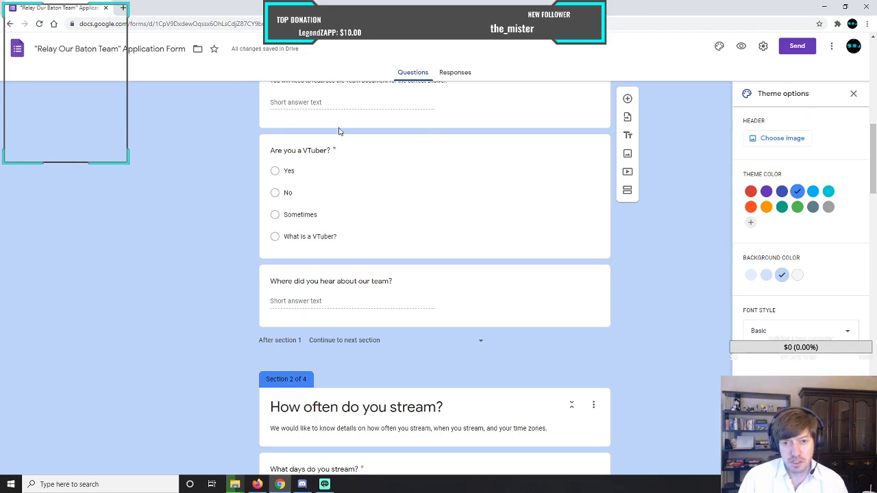
{"action": "left_click", "coordinate": [472, 144]}
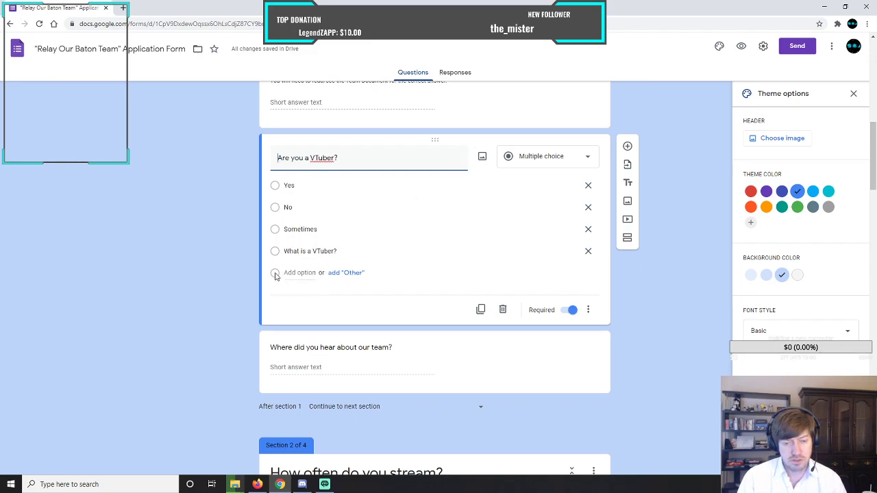
{"action": "left_click", "coordinate": [293, 272]}
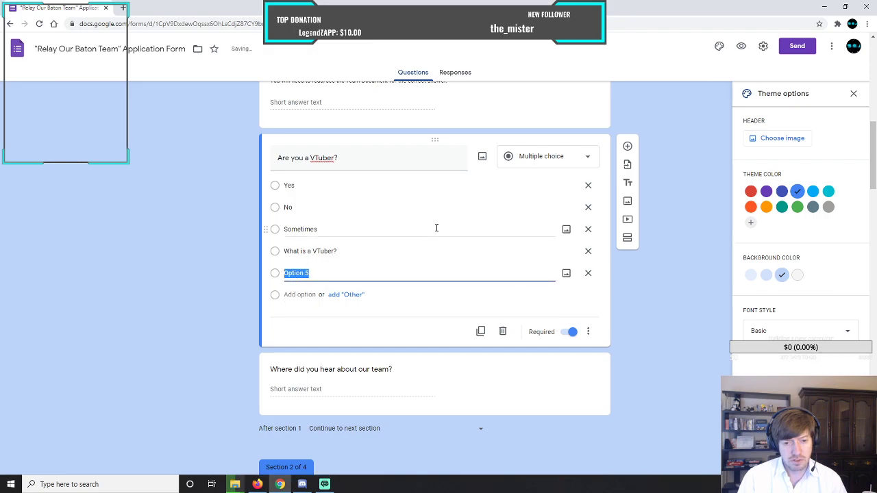
{"action": "type", "text": "I"}
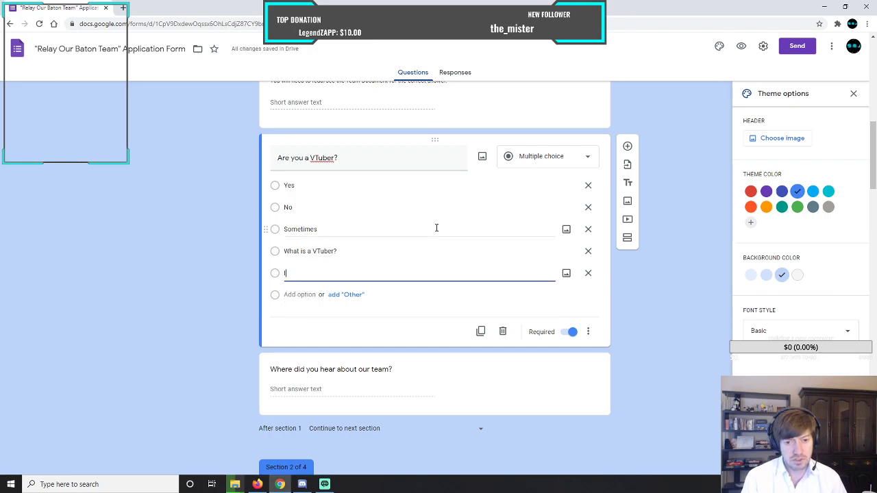
{"action": "type", "text": " would like to be"}
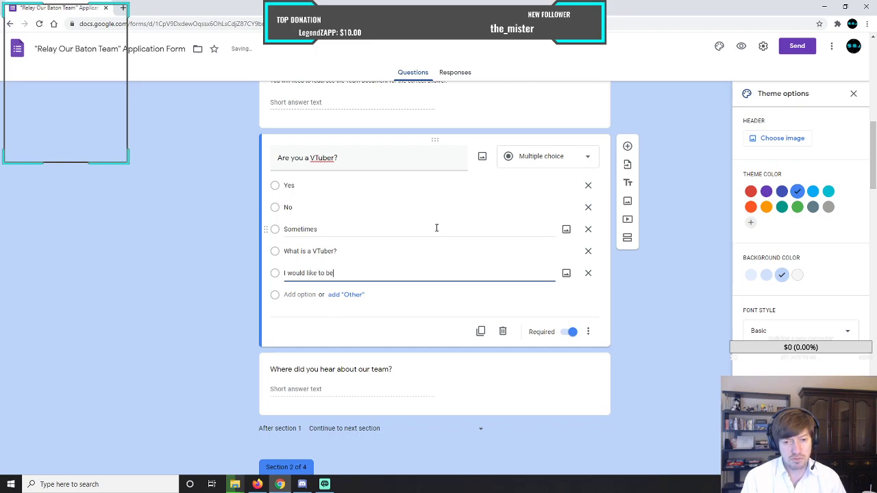
{"action": "type", "text": "come a VTuber"}
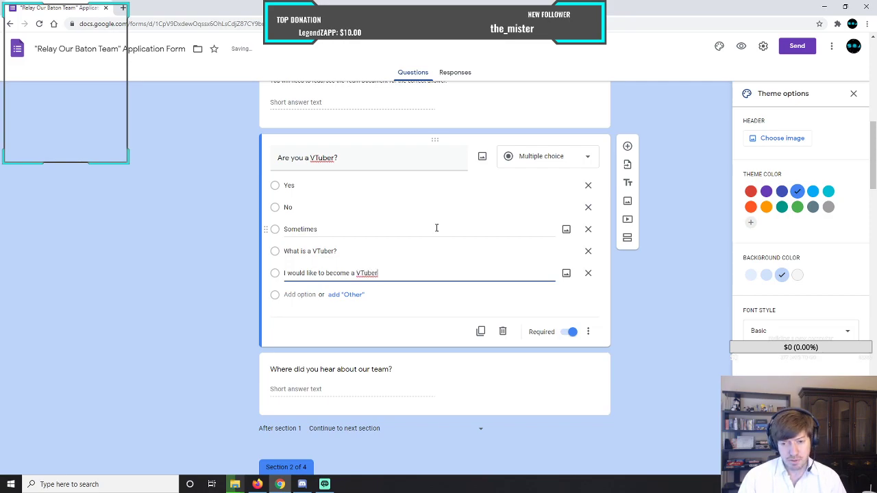
{"action": "left_click", "coordinate": [270, 334]}
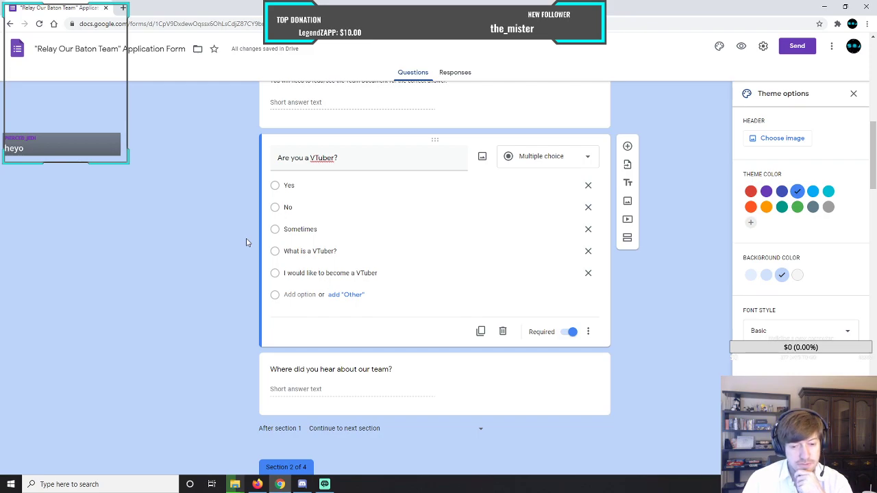
Review the end of section 1 and the questions and answer options in sections 2 and 3 of the form.
{"action": "scroll", "coordinate": [247, 243], "scroll_direction": "down", "scroll_amount": 2}
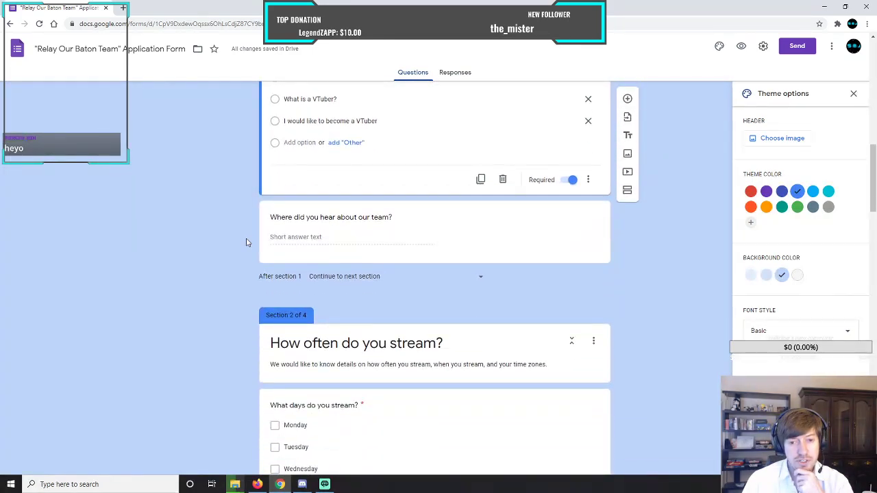
{"action": "scroll", "coordinate": [247, 242], "scroll_direction": "down", "scroll_amount": 1}
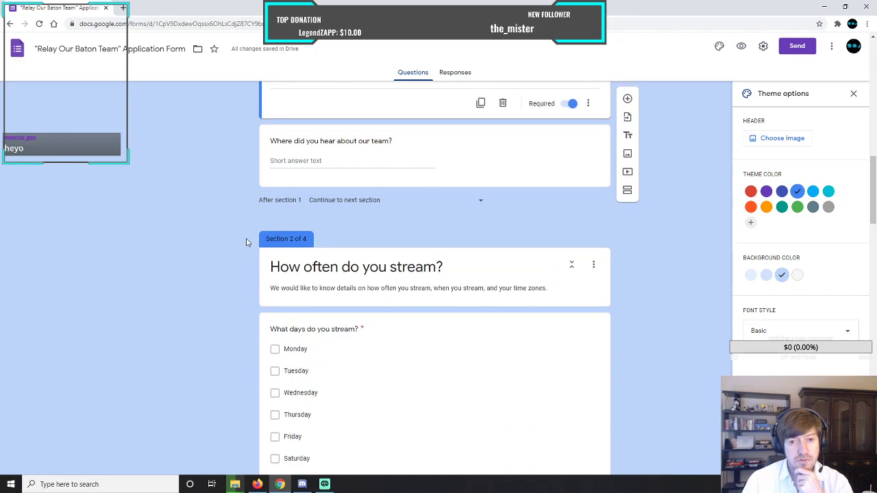
{"action": "scroll", "coordinate": [246, 242], "scroll_direction": "up", "scroll_amount": 1}
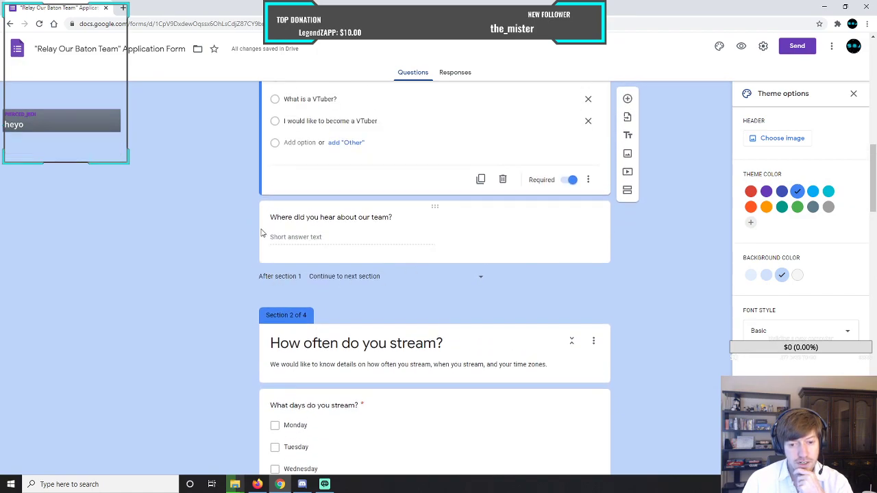
{"action": "scroll", "coordinate": [240, 239], "scroll_direction": "down", "scroll_amount": 3}
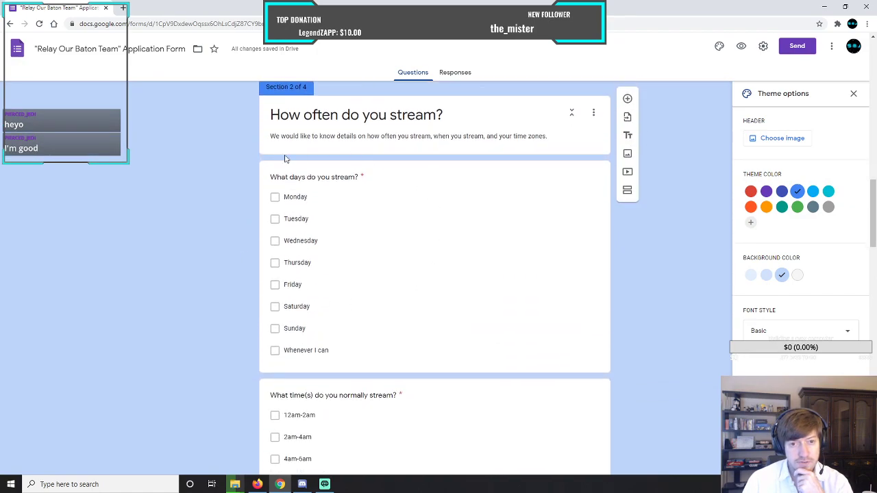
{"action": "scroll", "coordinate": [244, 259], "scroll_direction": "down", "scroll_amount": 4}
{"action": "scroll", "coordinate": [243, 258], "scroll_direction": "down", "scroll_amount": 2}
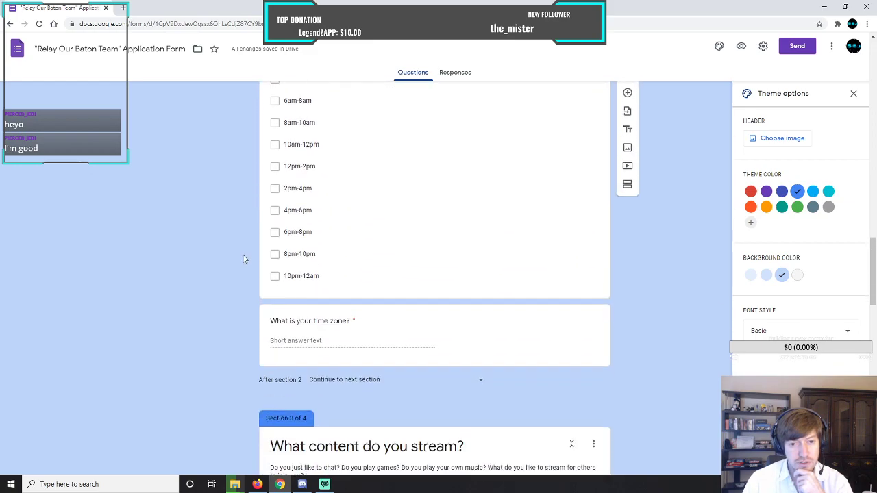
{"action": "scroll", "coordinate": [244, 258], "scroll_direction": "down", "scroll_amount": 1}
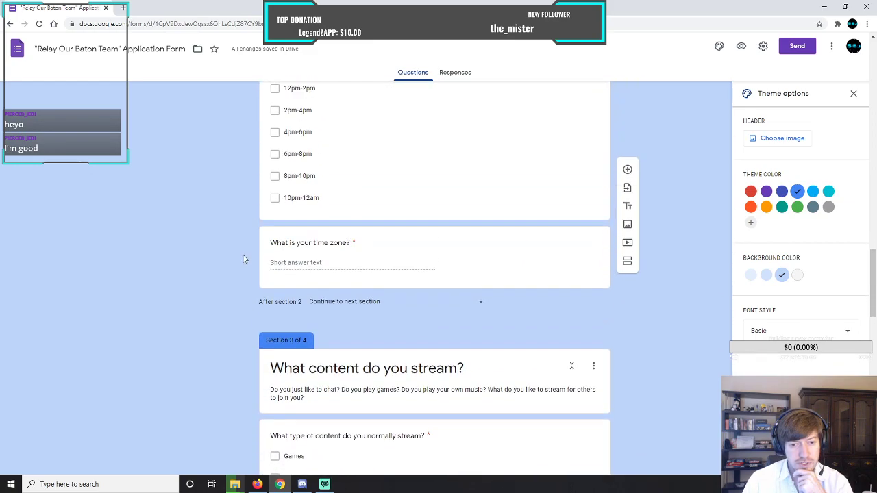
{"action": "scroll", "coordinate": [245, 256], "scroll_direction": "up", "scroll_amount": 7}
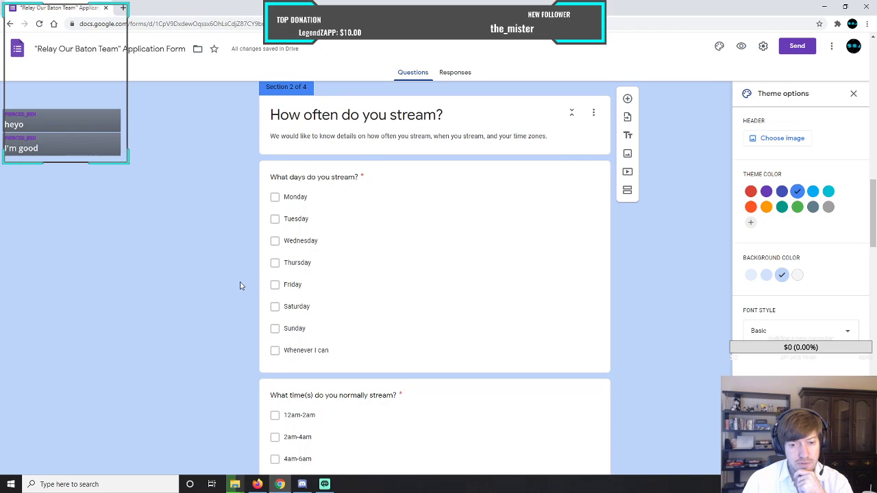
{"action": "scroll", "coordinate": [241, 284], "scroll_direction": "down", "scroll_amount": 3}
{"action": "scroll", "coordinate": [241, 285], "scroll_direction": "up", "scroll_amount": 5}
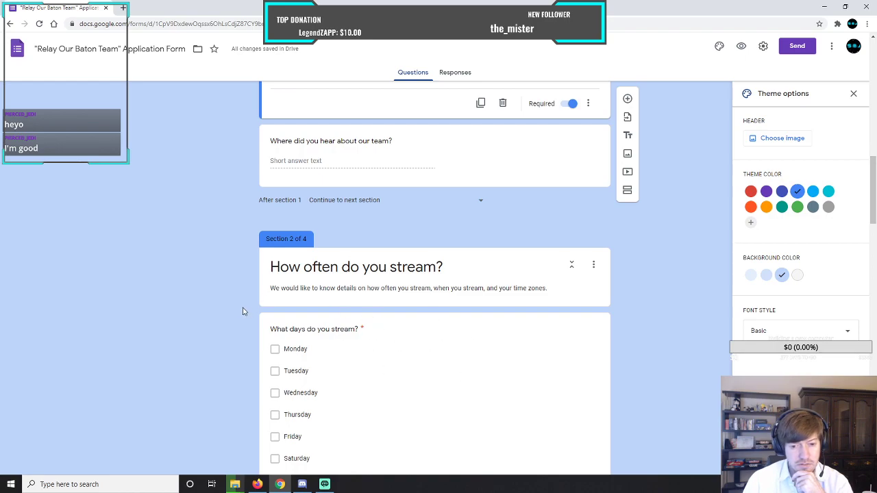
{"action": "scroll", "coordinate": [244, 310], "scroll_direction": "down", "scroll_amount": 3}
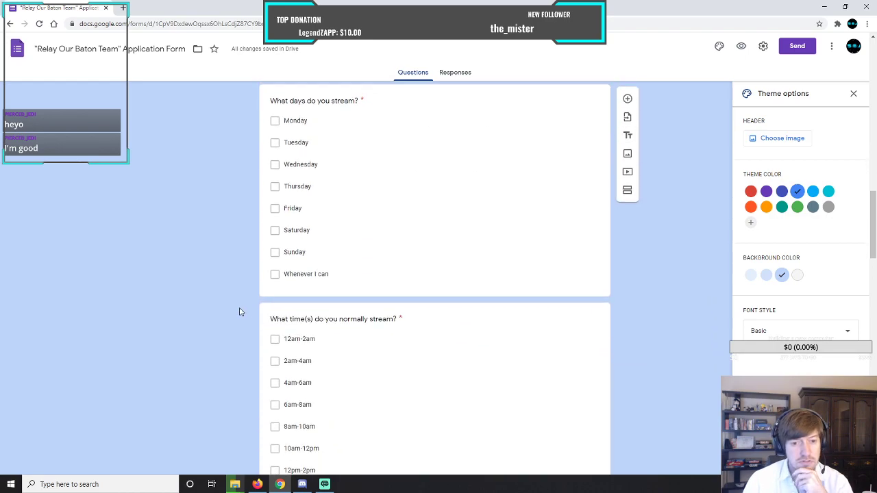
{"action": "scroll", "coordinate": [288, 356], "scroll_direction": "down", "scroll_amount": 8}
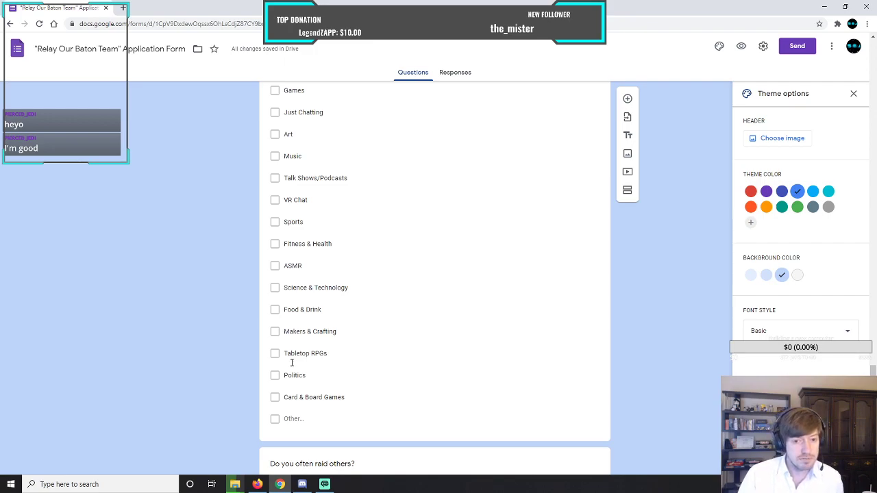
{"action": "scroll", "coordinate": [295, 412], "scroll_direction": "down", "scroll_amount": 5}
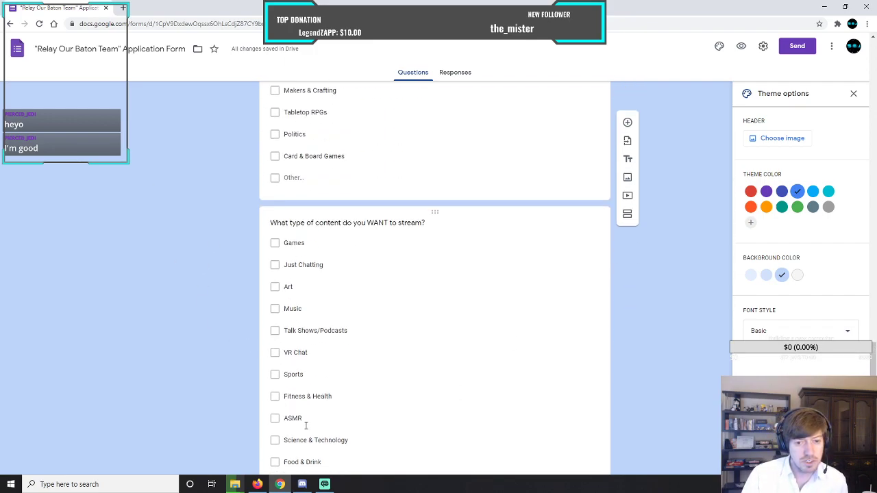
{"action": "scroll", "coordinate": [243, 310], "scroll_direction": "down", "scroll_amount": 5}
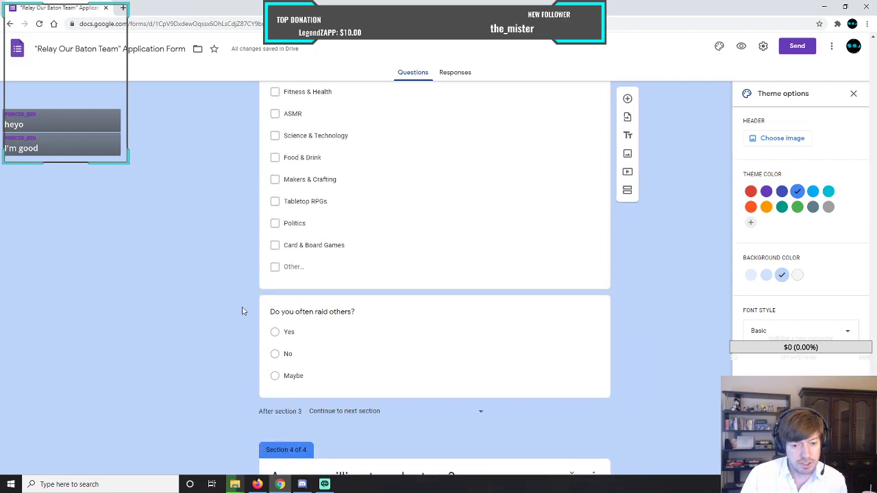
Start the section 4 description with "The team has multiple volunteer officer positions that are available to help everyone, including yourself, on the team.".
{"action": "scroll", "coordinate": [242, 311], "scroll_direction": "down", "scroll_amount": 1}
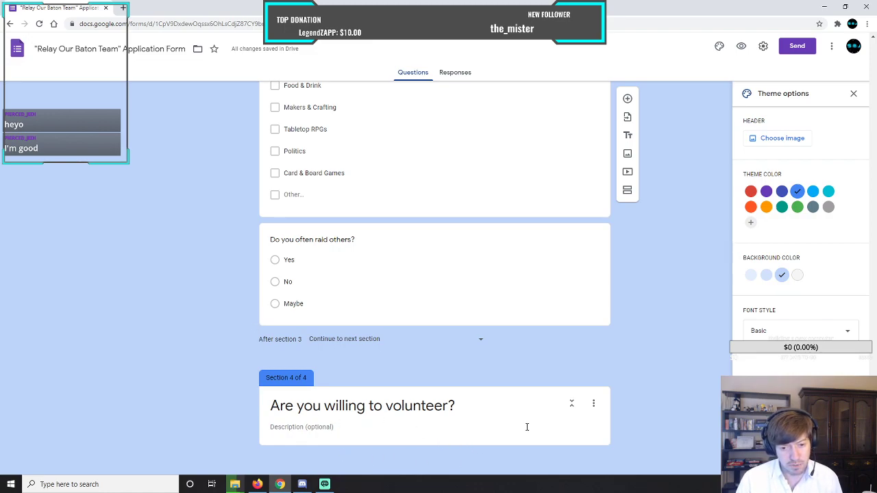
{"action": "left_click", "coordinate": [375, 425]}
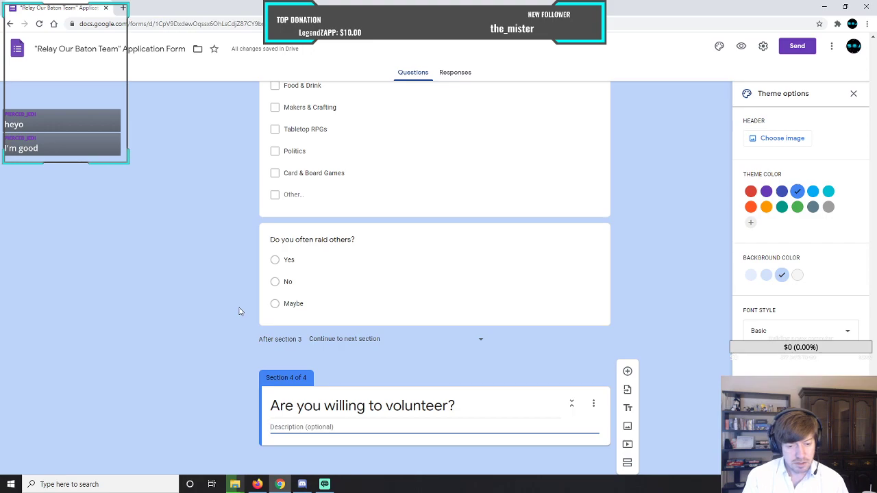
{"action": "type", "text": "The"}
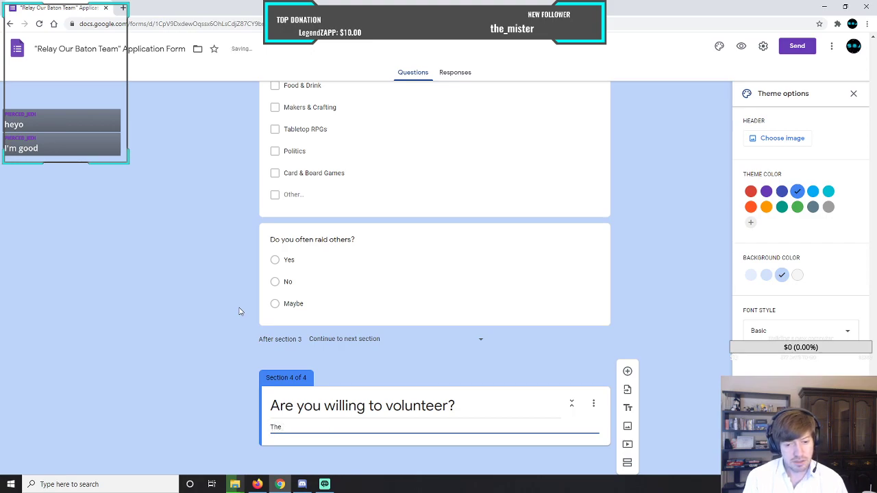
{"action": "type", "text": " team"}
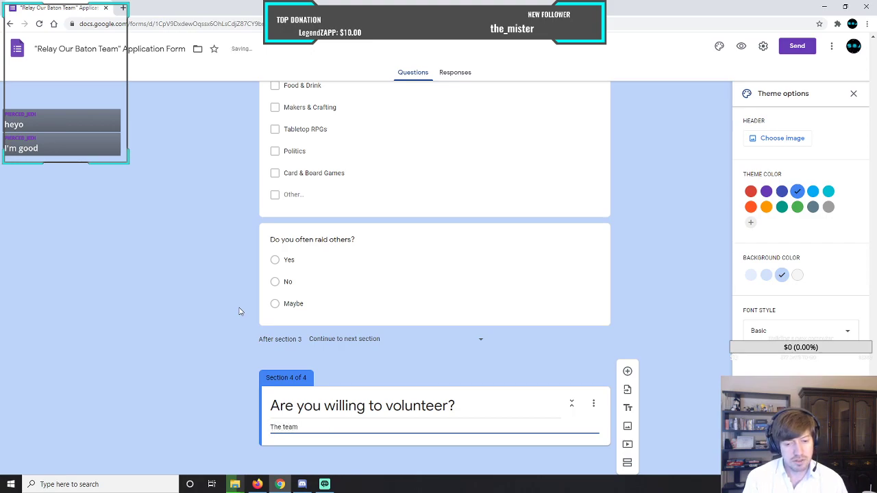
{"action": "type", "text": " ha"}
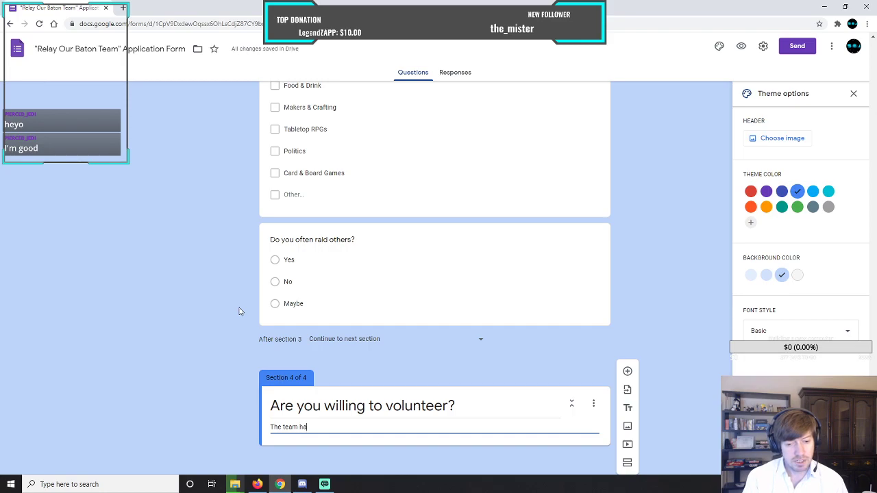
{"action": "type", "text": "s multiple"}
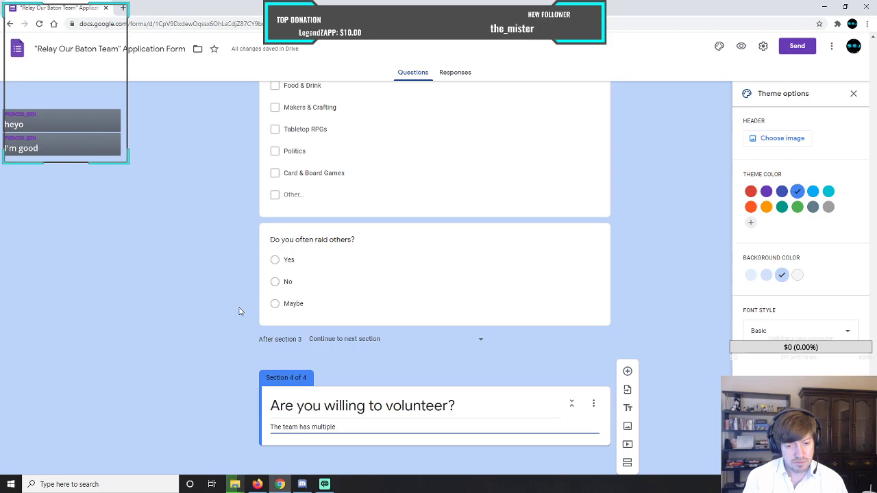
{"action": "type", "text": "volunteer officer"}
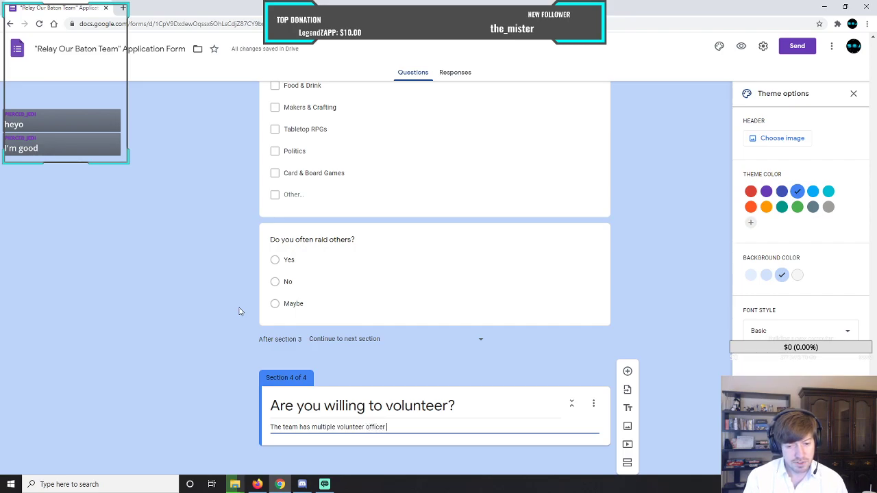
{"action": "type", "text": " positions that are available to "}
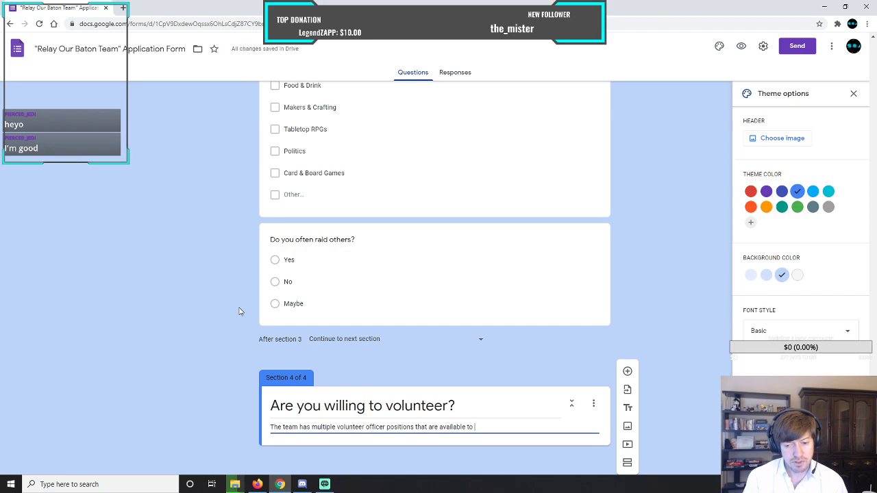
{"action": "type", "text": "help "}
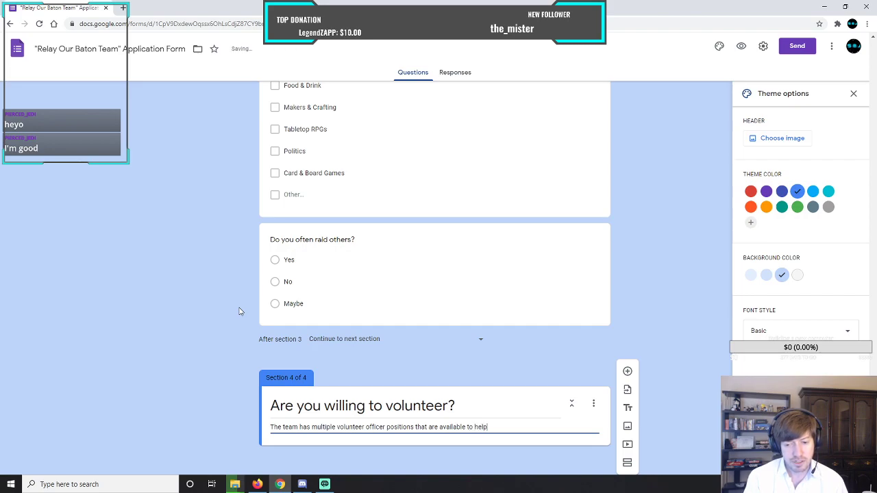
{"action": "type", "text": "everyone"}
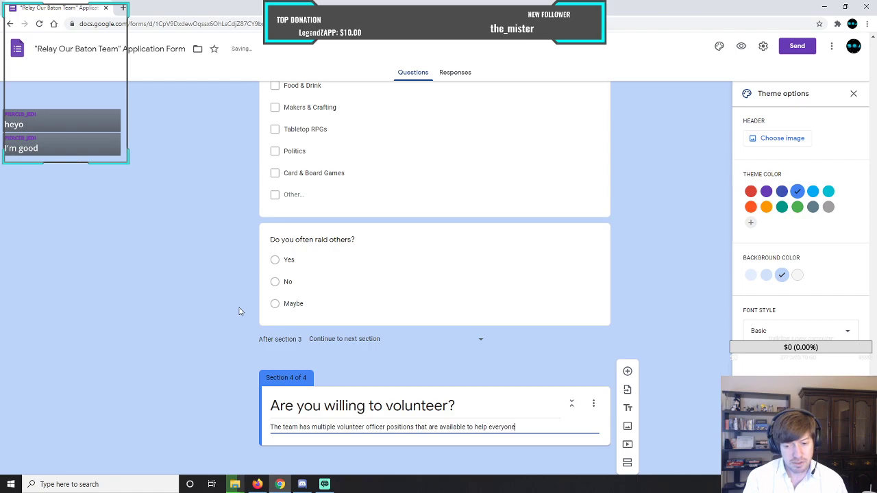
{"action": "type", "text": ", inclu"}
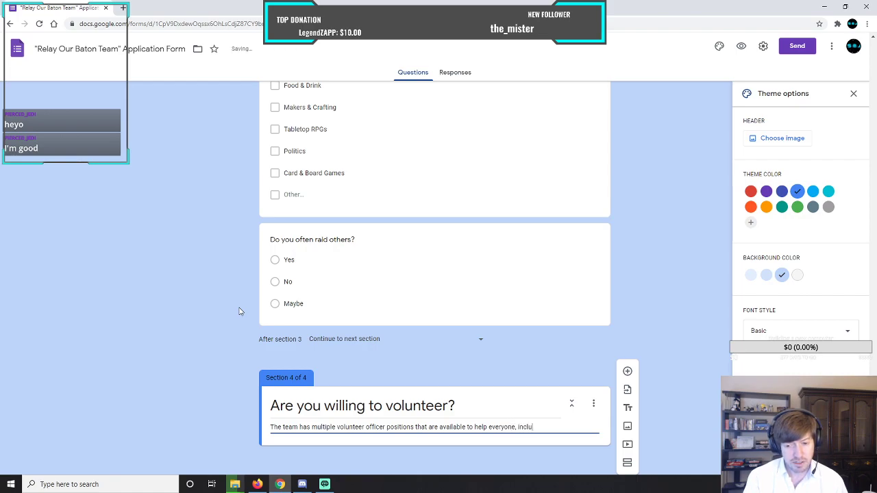
{"action": "type", "text": "ding yourse"}
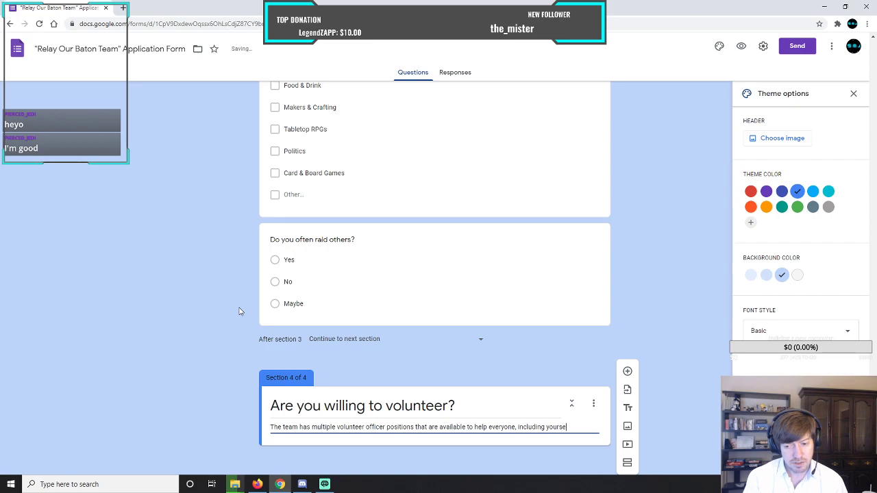
{"action": "type", "text": "lf, o"}
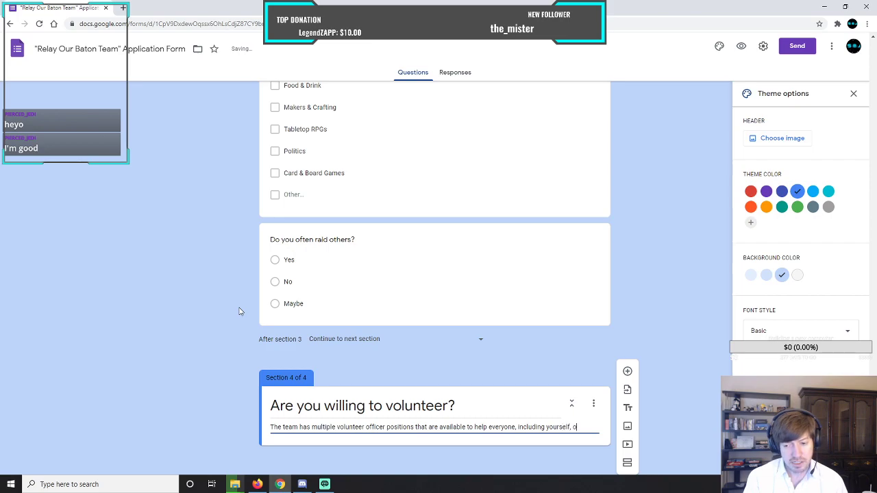
{"action": "type", "text": "n the team"}
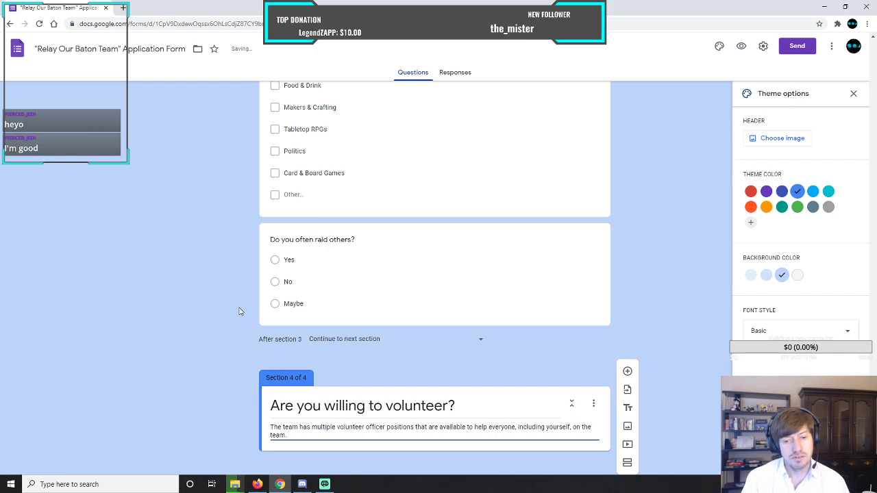
Continue the section 4 description with "If you have read through the team document, then you'll know what is available.".
{"action": "type", "text": ". If yo"}
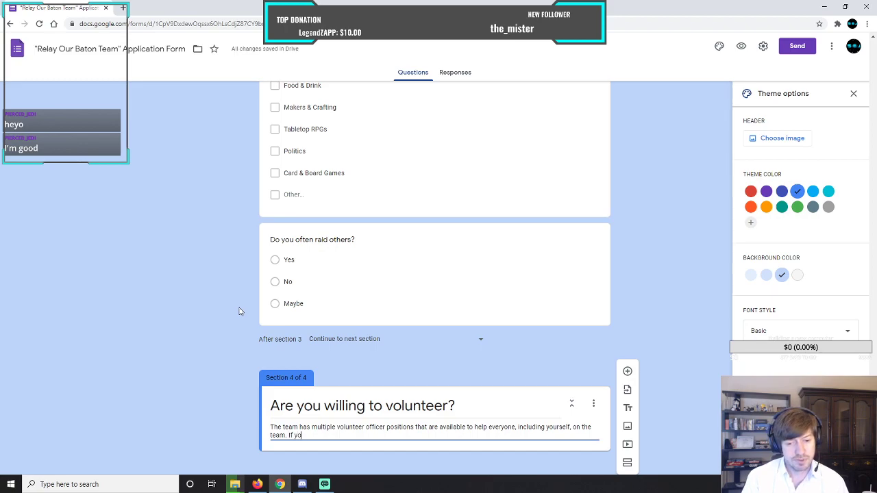
{"action": "type", "text": "u have rea"}
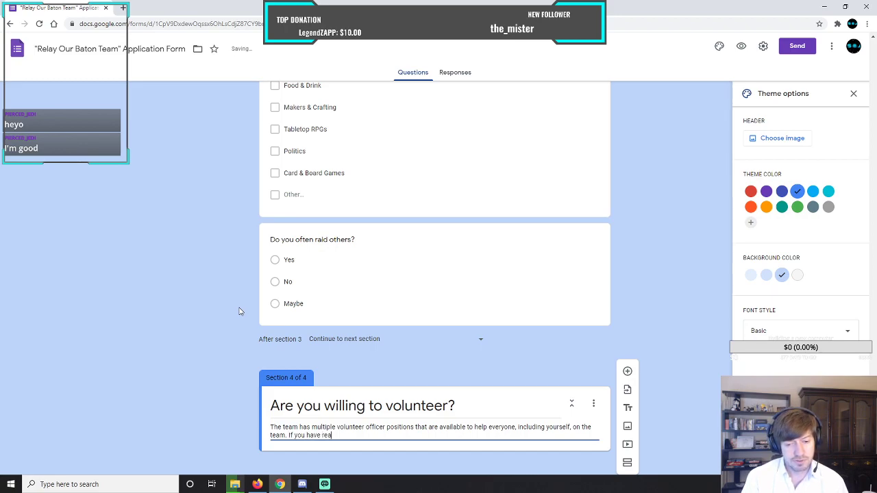
{"action": "type", "text": "d through t"}
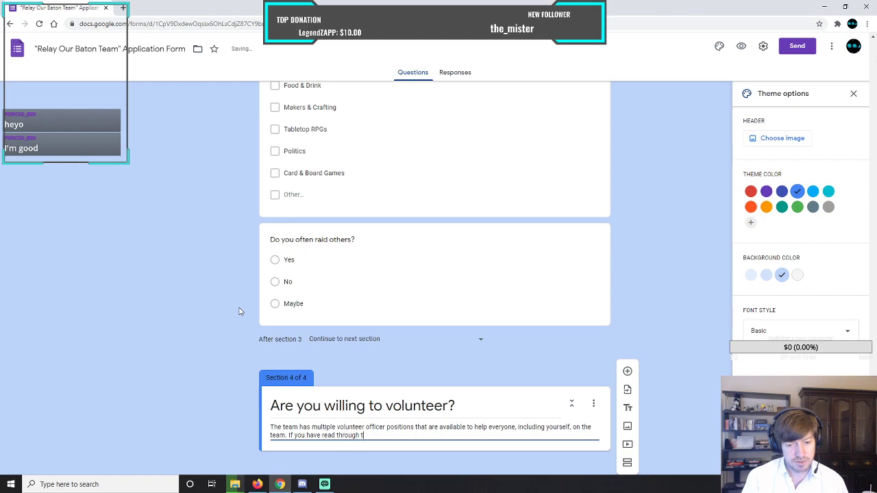
{"action": "type", "text": "he team "}
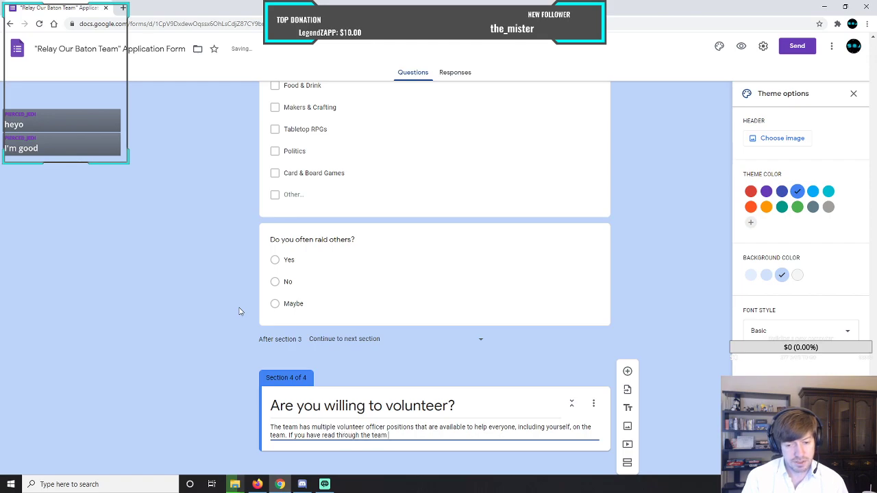
{"action": "type", "text": "document, "}
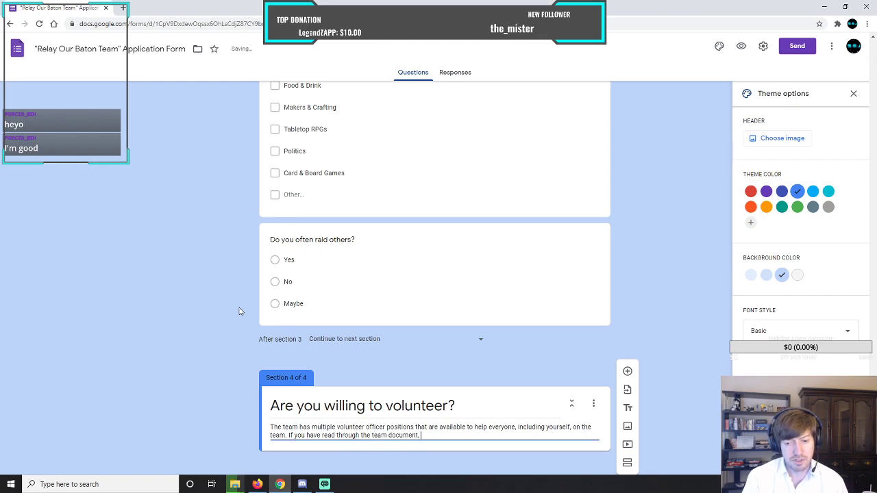
{"action": "type", "text": "then you"}
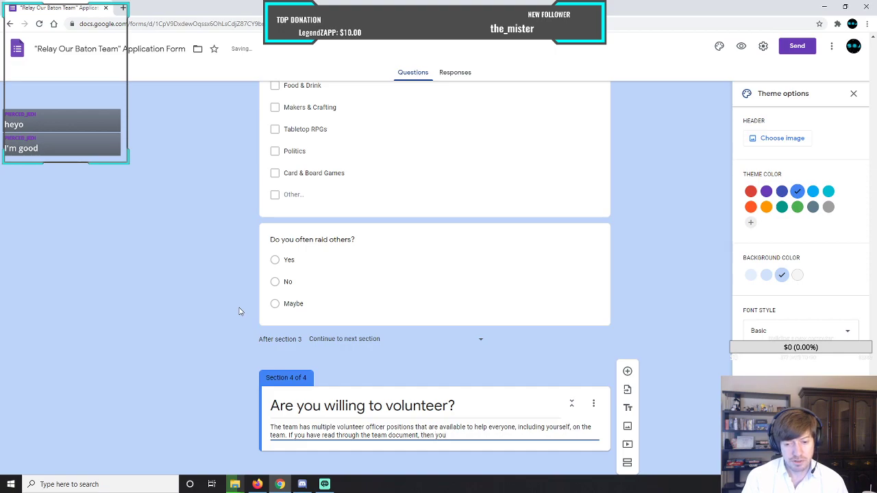
{"action": "type", "text": "'ll know"}
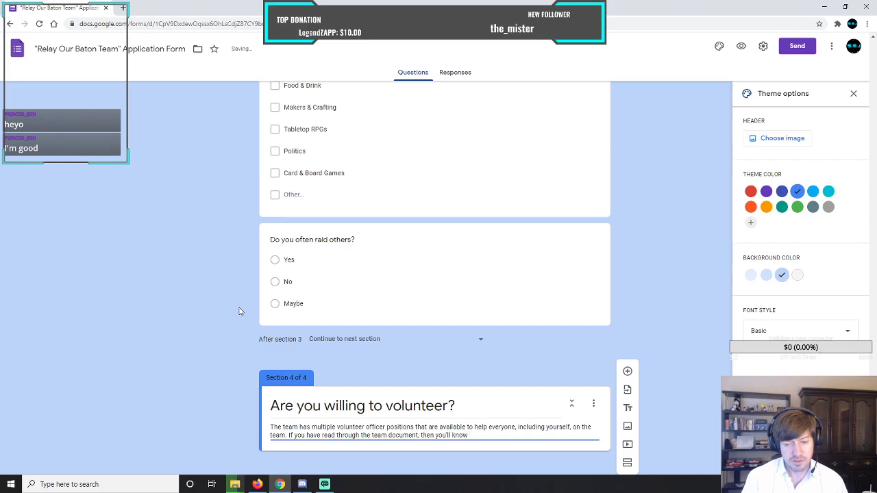
{"action": "type", "text": " what is available"}
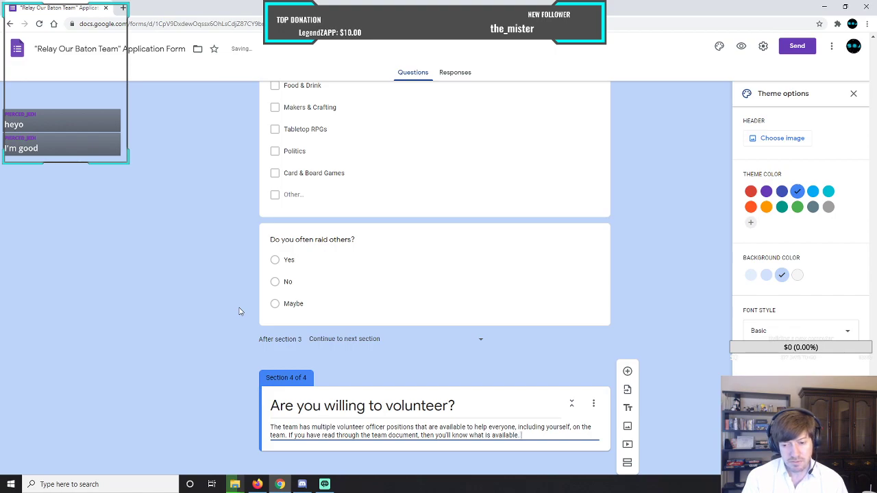
{"action": "type", "text": ". Please"}
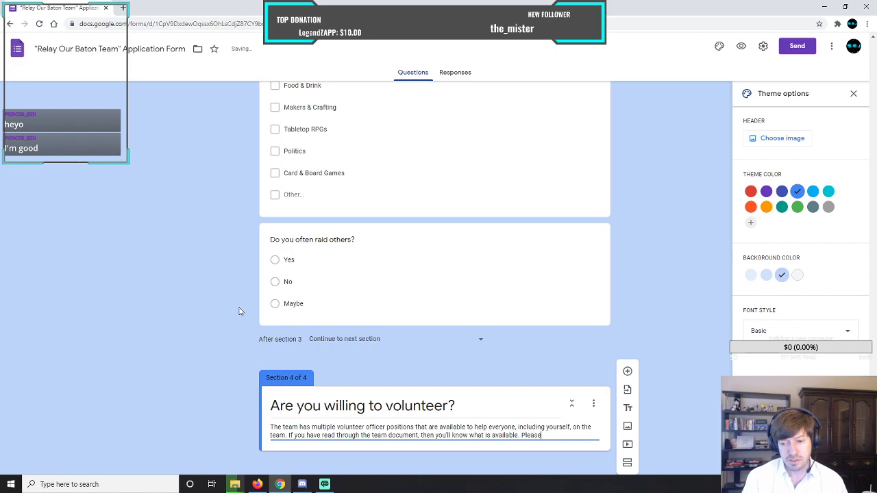
{"action": "type", "text": " let us know"}
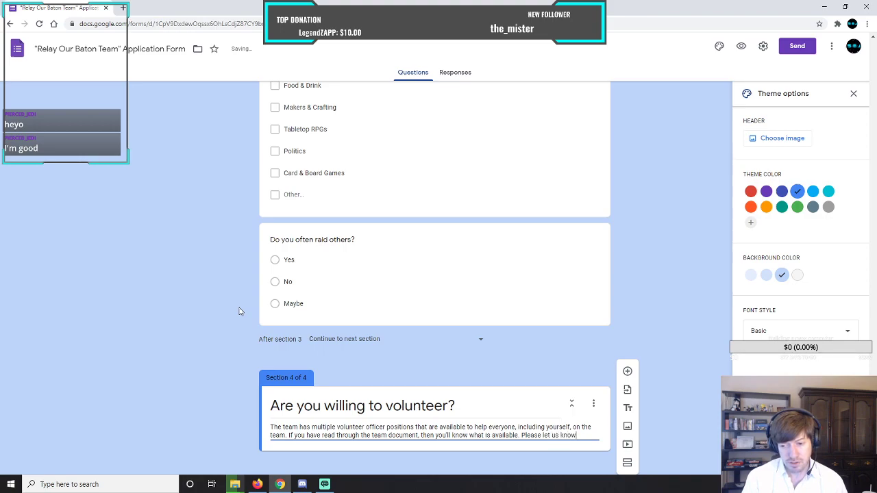
{"action": "type", "text": " if you"}
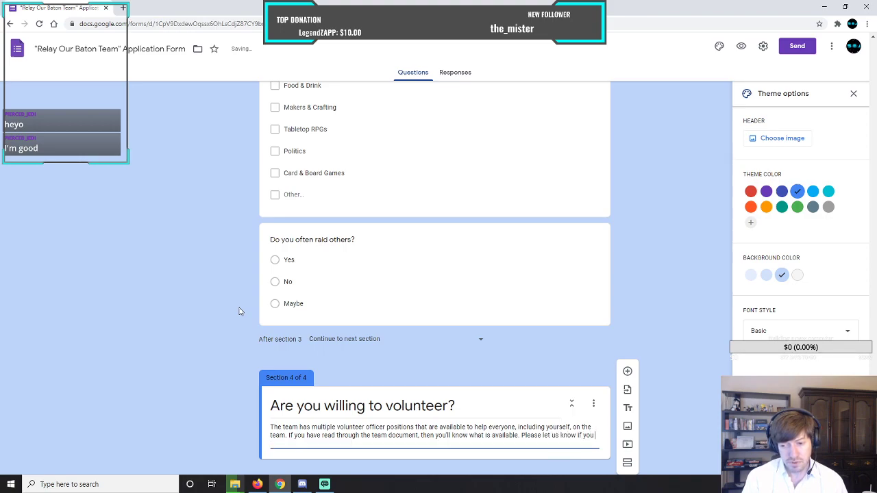
{"action": "type", "text": " are interested in any of these "}
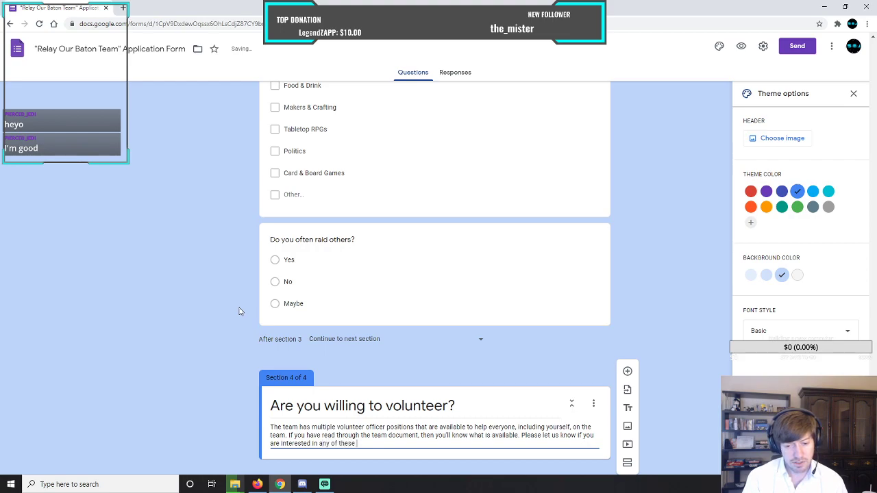
{"action": "type", "text": "particular"}
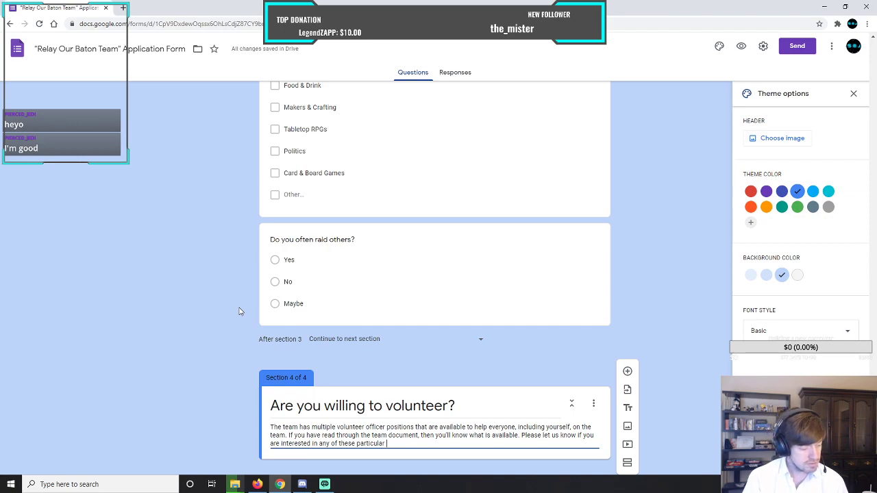
Add "Please let us know if you are interested in any of these particular team officer positions." to the section 4 description.
{"action": "type", "text": "team officer"}
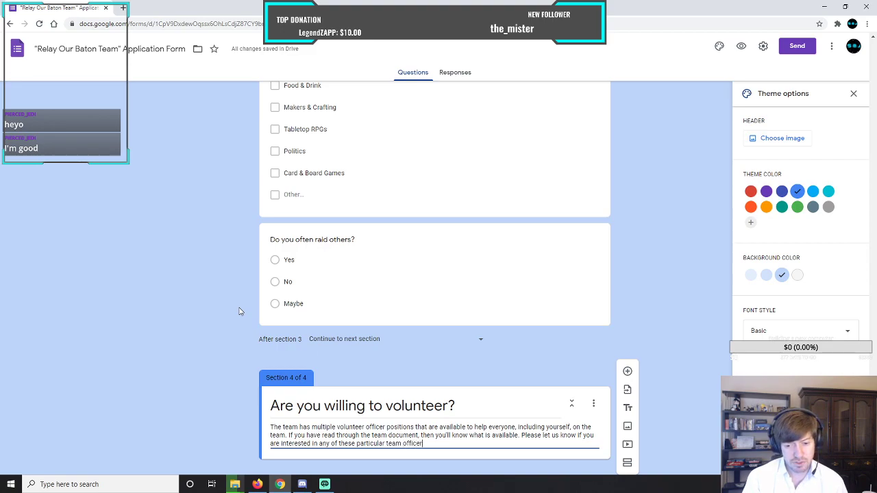
{"action": "type", "text": " positions."}
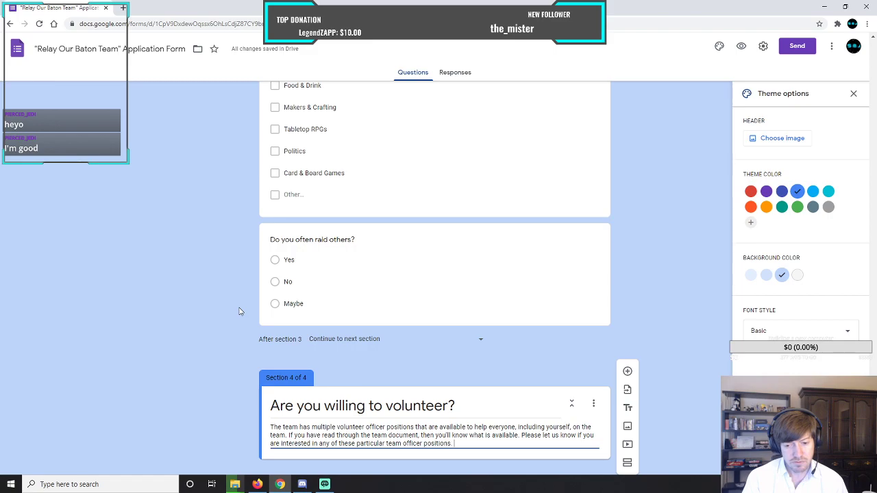
Add "If you are able to join the team, then we will" to the end of the section 4 description.
{"action": "type", "text": "W"}
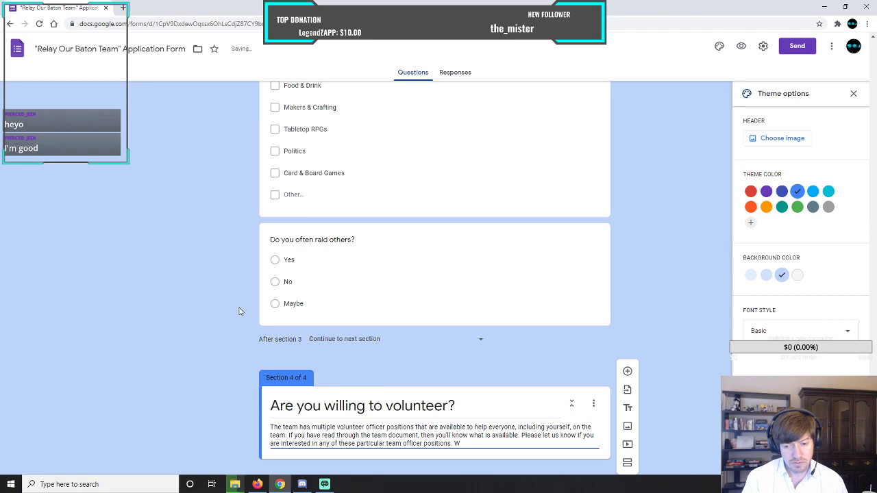
{"action": "key", "text": "BackSpace"}
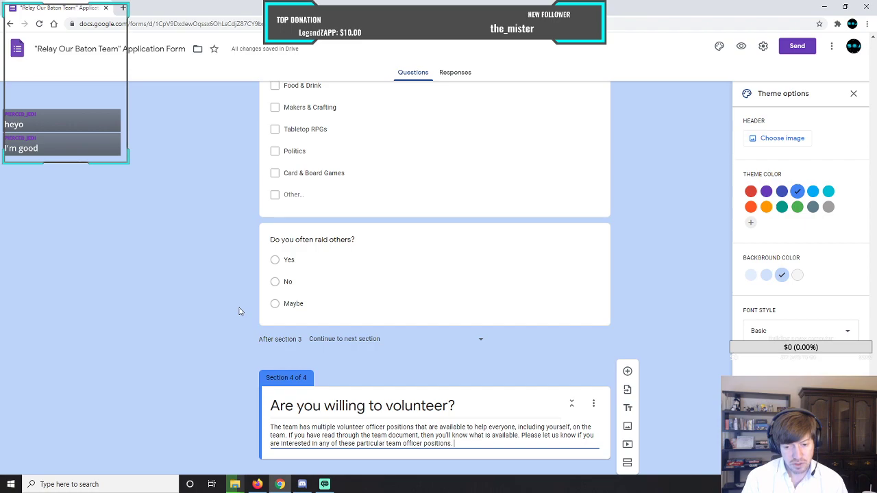
{"action": "type", "text": "If you are"}
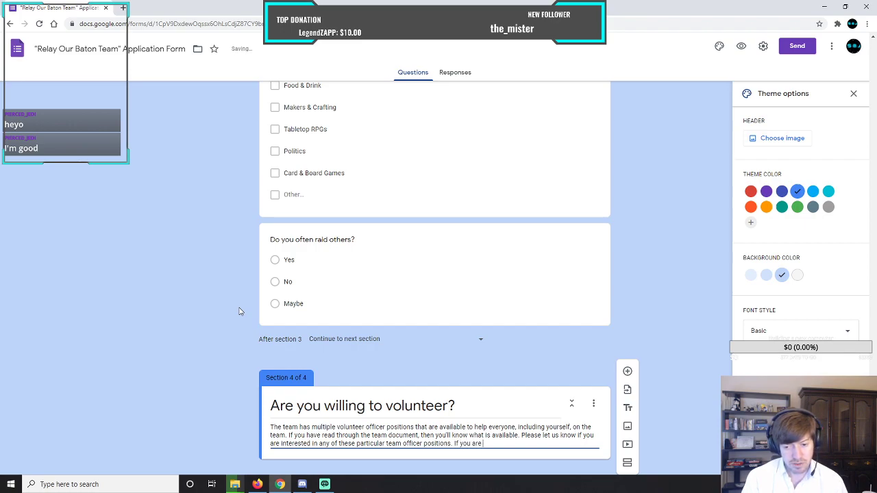
{"action": "type", "text": " able to join the"}
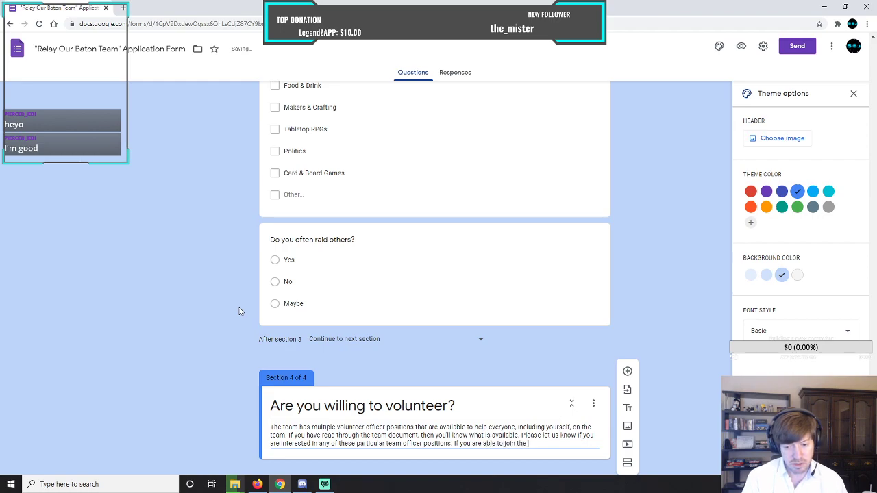
{"action": "type", "text": " team,"}
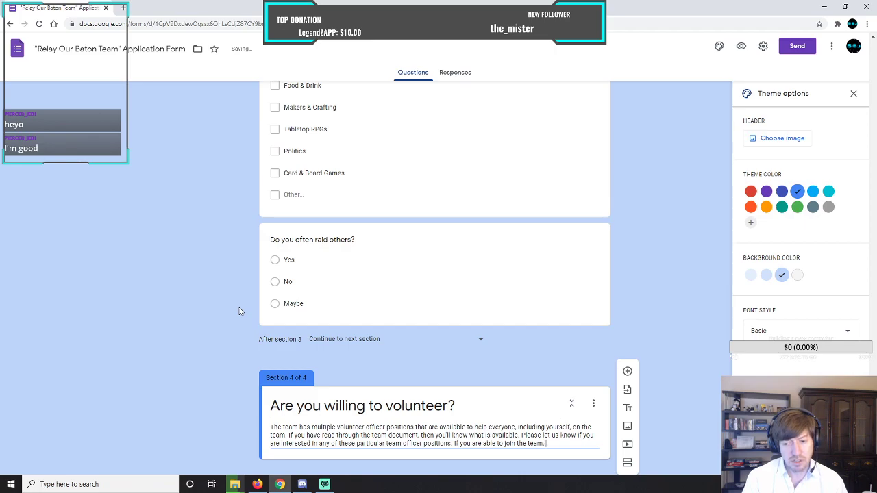
{"action": "type", "text": " then "}
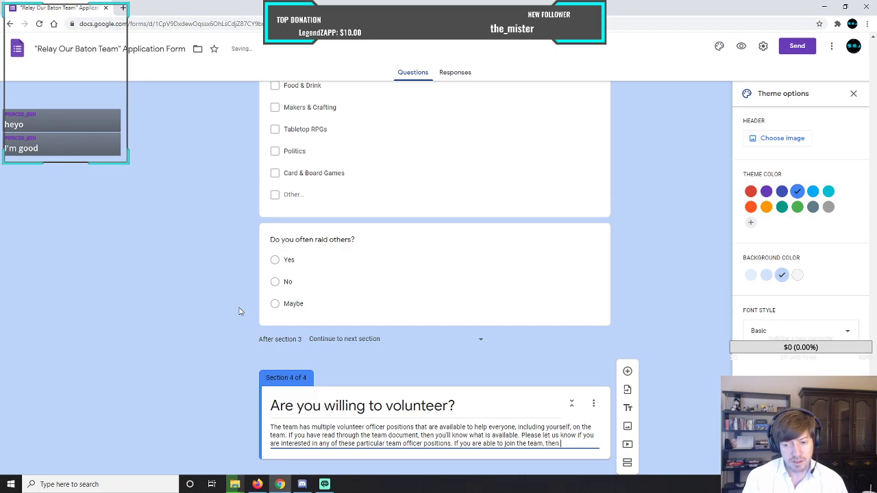
{"action": "type", "text": "we will"}
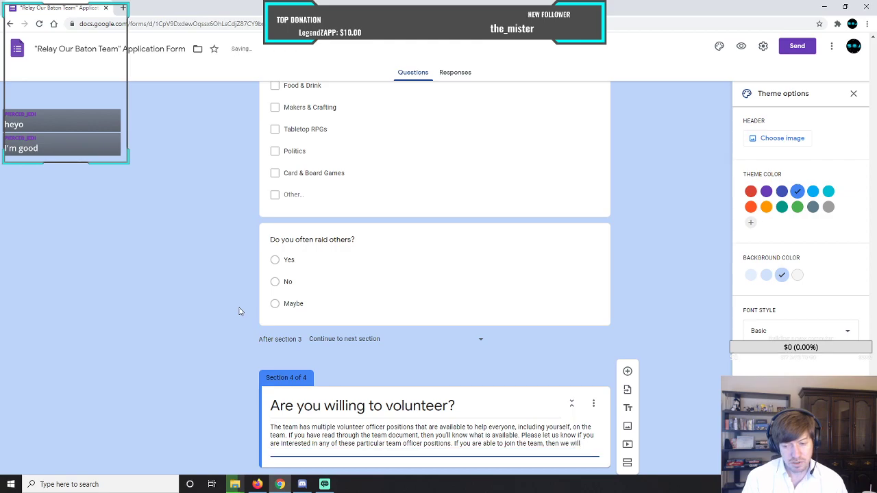
{"action": "type", "text": " notify y"}
{"action": "type", "text": "ou"}
{"action": "type", "text": " if the Vi"}
{"action": "type", "text": "ce Lea"}
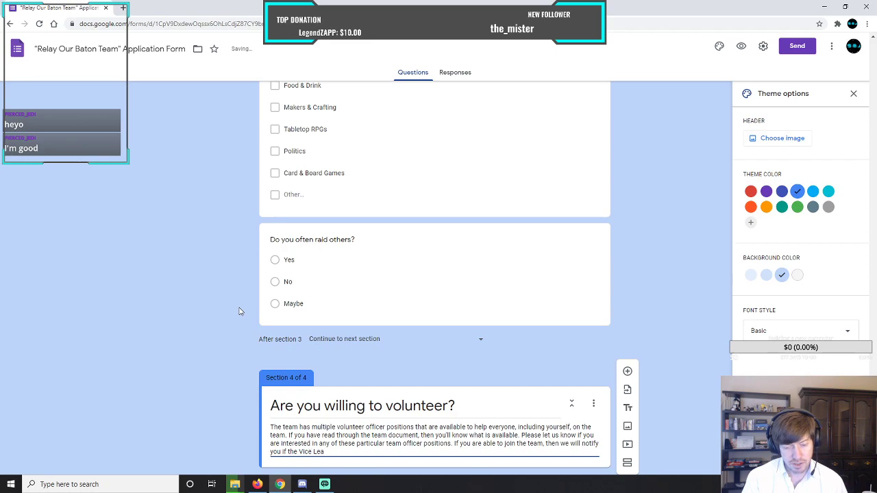
{"action": "type", "text": "ds"}
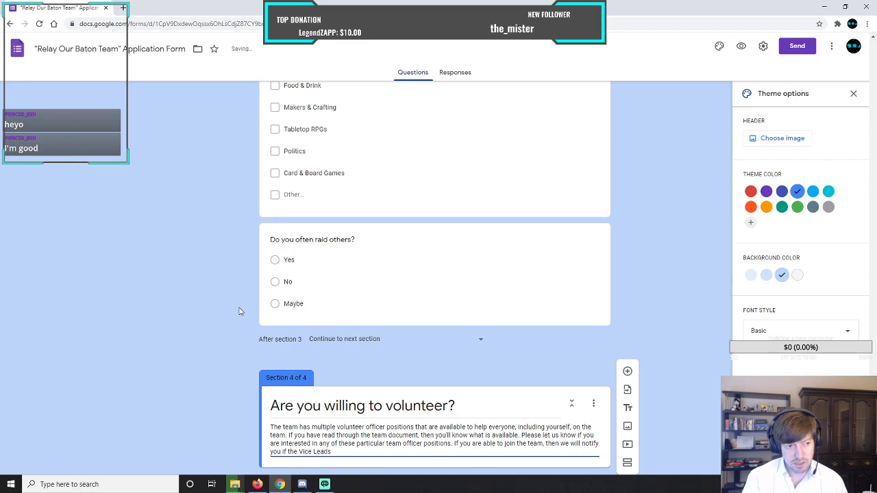
{"action": "type", "text": " needs addit"}
Complete the section 4 description's last sentence with "notify you if the Vice Leads needs additional help.".
{"action": "type", "text": "al "}
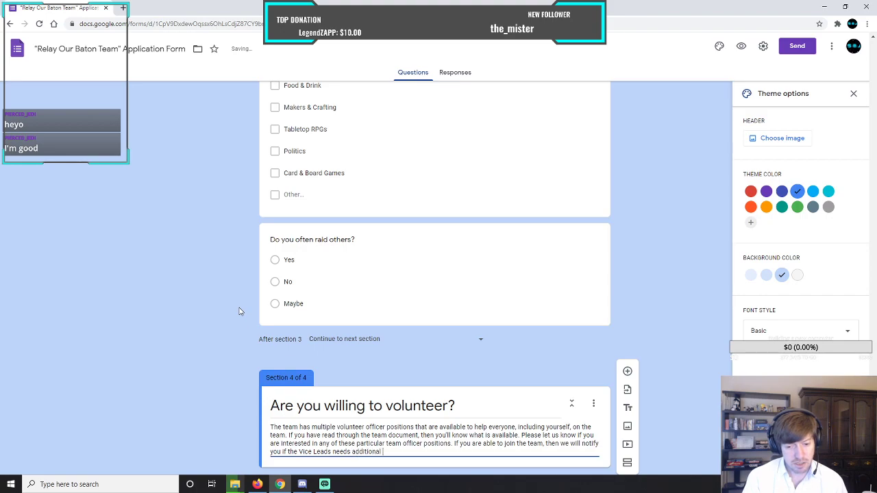
{"action": "type", "text": "help."}
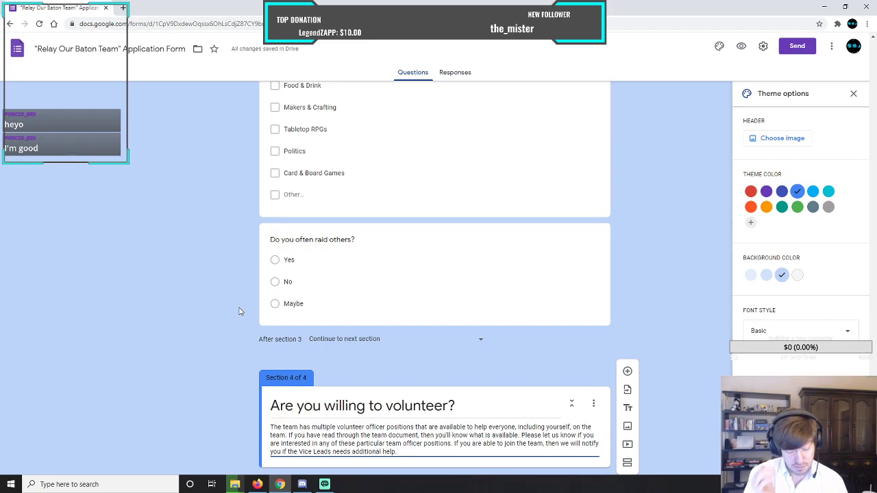
Add a new question to section 4 and set its type to Checkboxes.
{"action": "scroll", "coordinate": [239, 312], "scroll_direction": "up", "scroll_amount": 1}
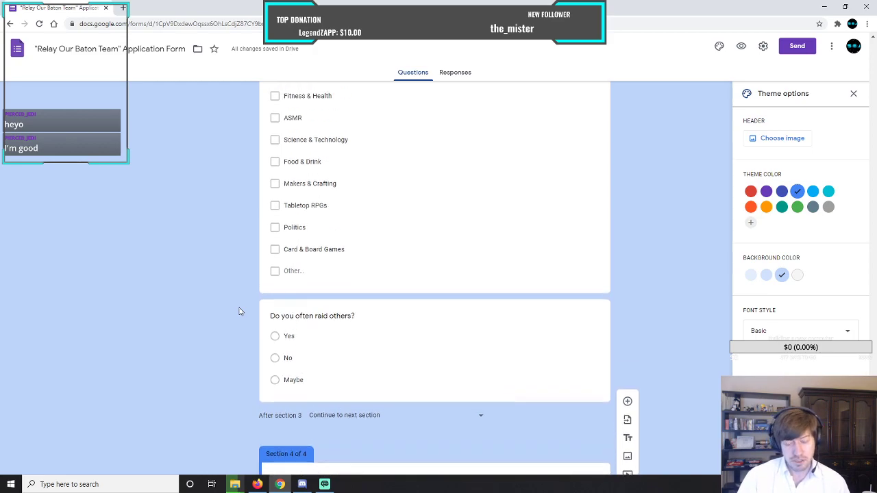
{"action": "scroll", "coordinate": [239, 312], "scroll_direction": "down", "scroll_amount": 1}
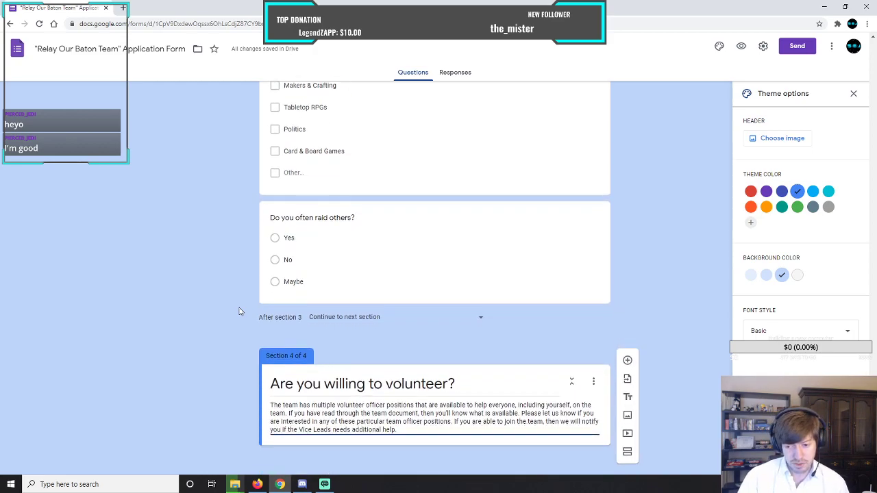
{"action": "left_click", "coordinate": [627, 362]}
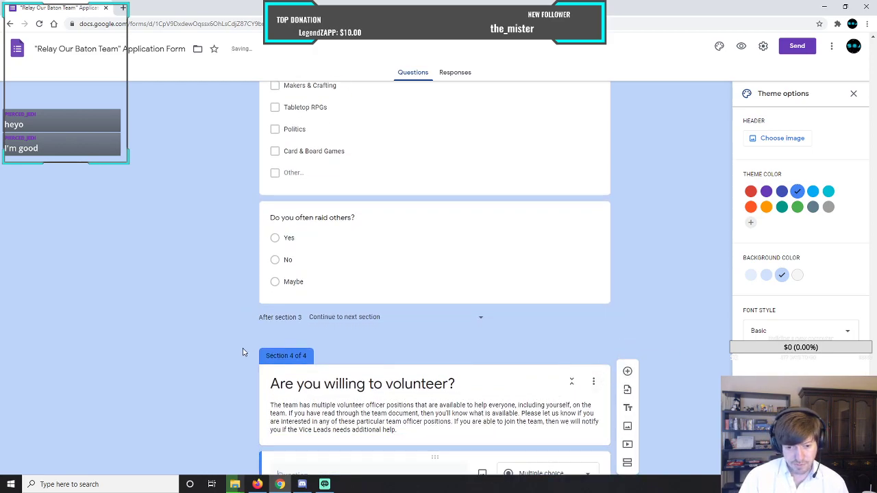
{"action": "scroll", "coordinate": [243, 349], "scroll_direction": "down", "scroll_amount": 2}
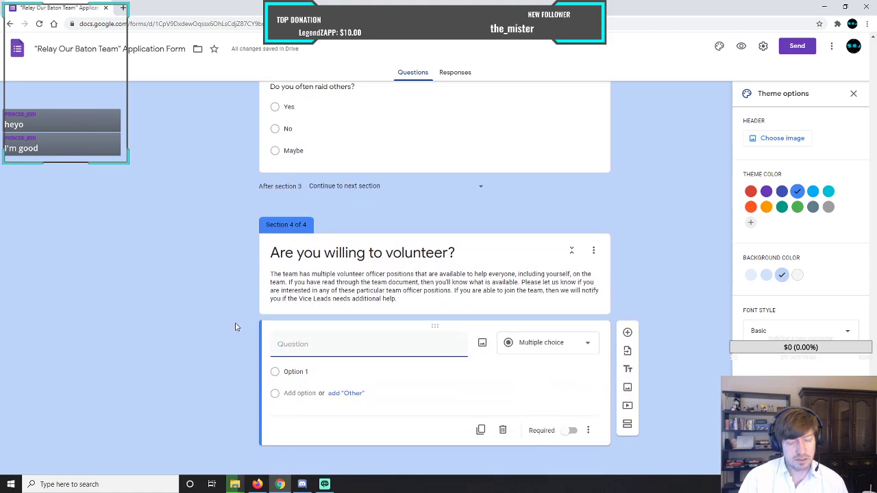
{"action": "left_click", "coordinate": [542, 344]}
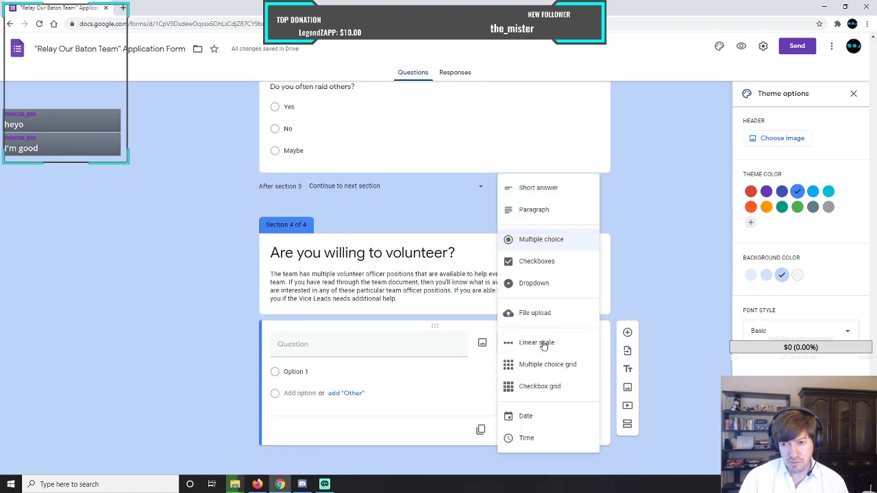
{"action": "left_click", "coordinate": [521, 262]}
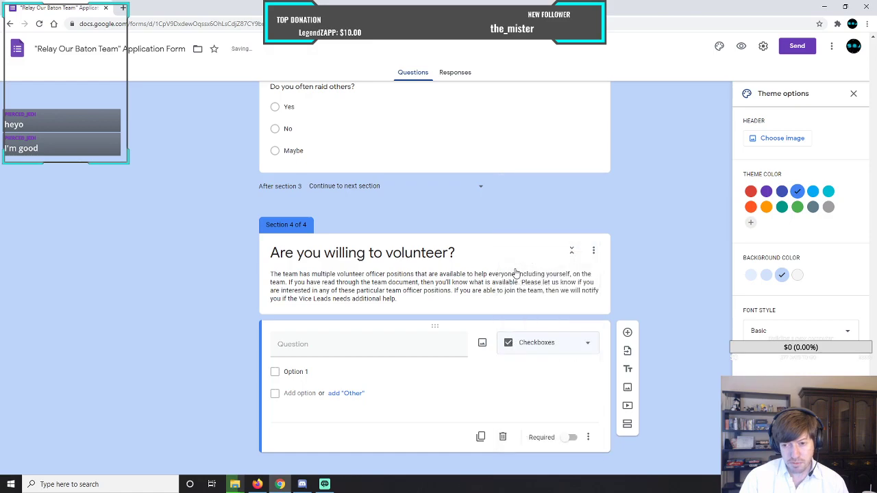
{"action": "left_click", "coordinate": [323, 345]}
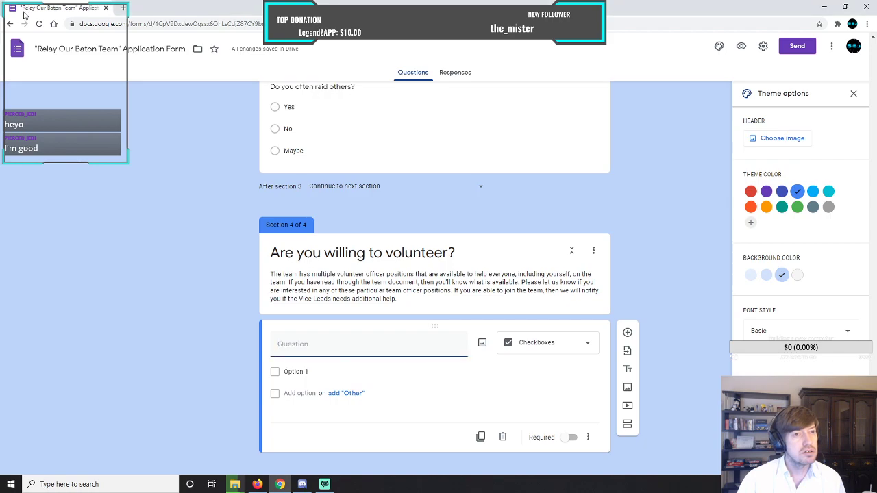
Open the "Relay Our Baton Team (ROBOT)" document in a separate browser window and bring it over the form.
{"action": "left_click", "coordinate": [123, 8]}
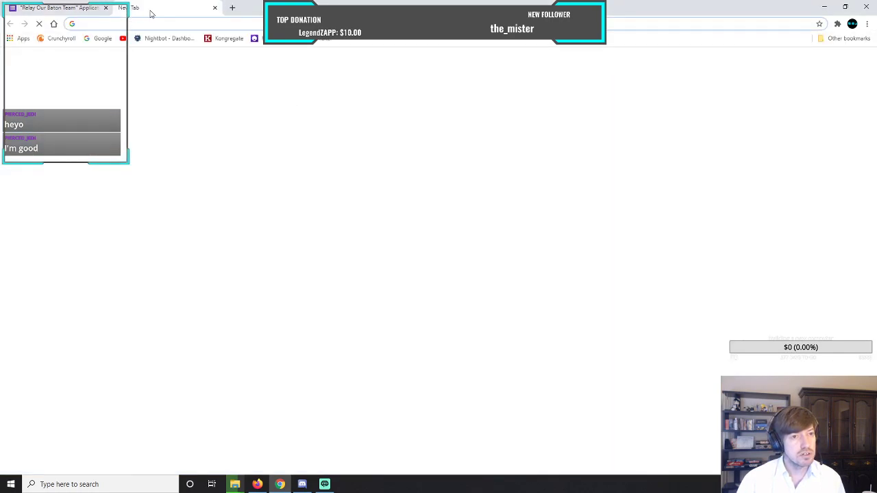
{"action": "left_click_drag", "start_coordinate": [150, 13], "coordinate": [0, 48]}
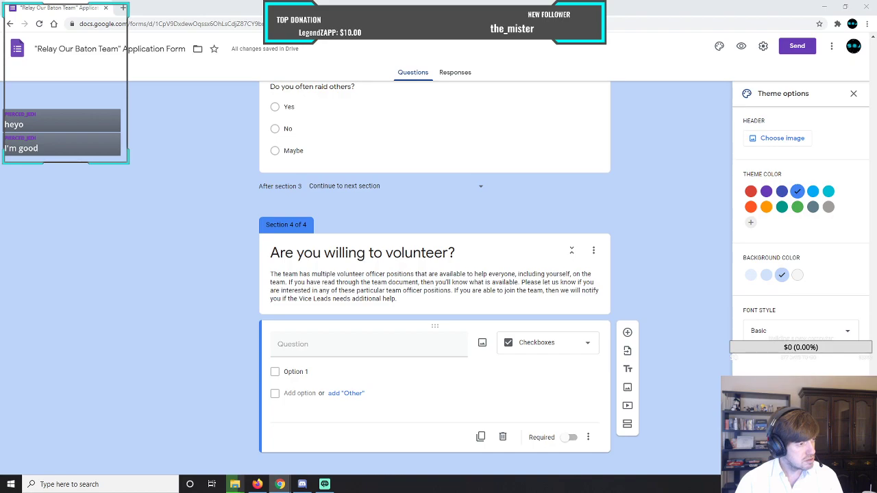
{"action": "left_click_drag", "start_coordinate": [0, 76], "coordinate": [328, 31]}
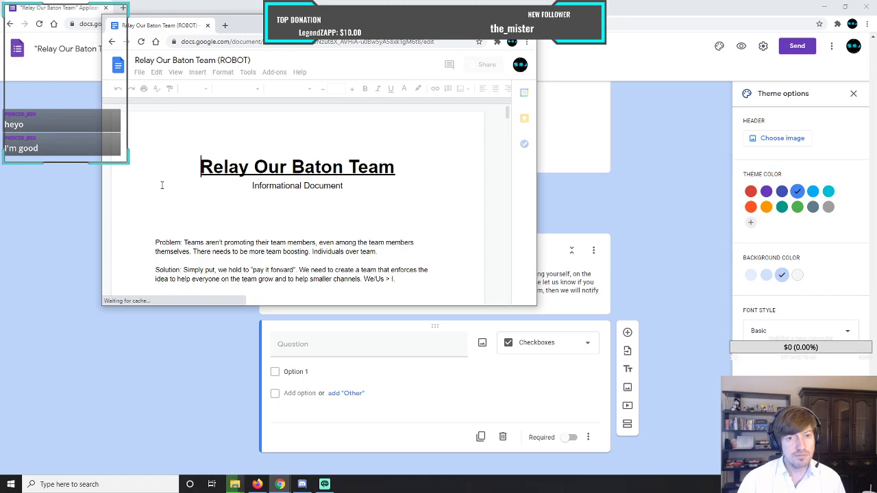
Arrange the team document and form windows side by side and close the form's theme options.
{"action": "left_click", "coordinate": [846, 7]}
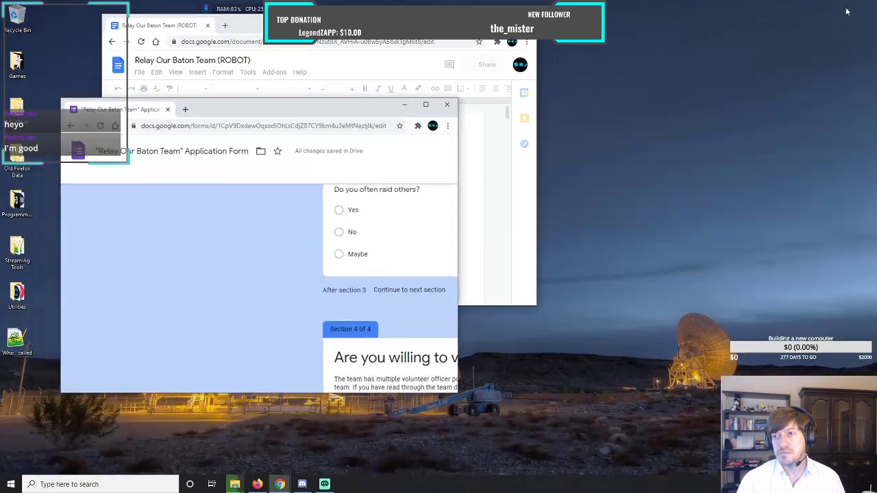
{"action": "left_click_drag", "start_coordinate": [348, 115], "coordinate": [755, 18]}
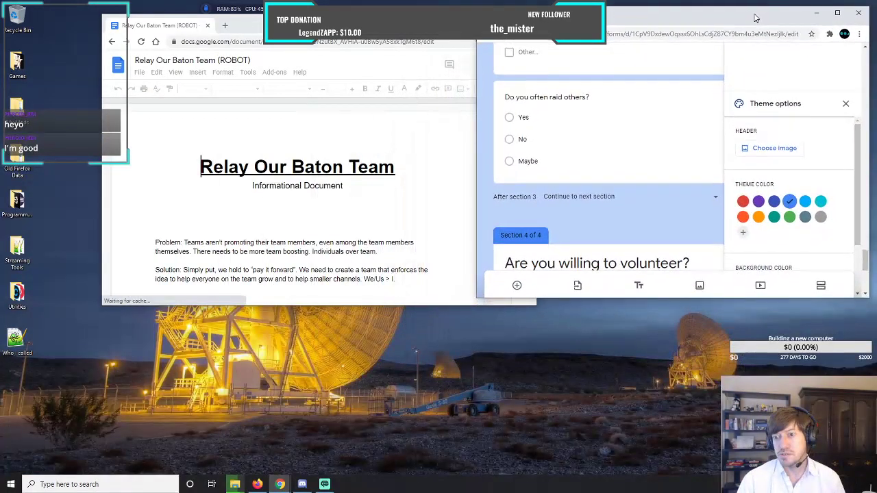
{"action": "left_click", "coordinate": [845, 103]}
{"action": "left_click_drag", "start_coordinate": [305, 28], "coordinate": [208, 19]}
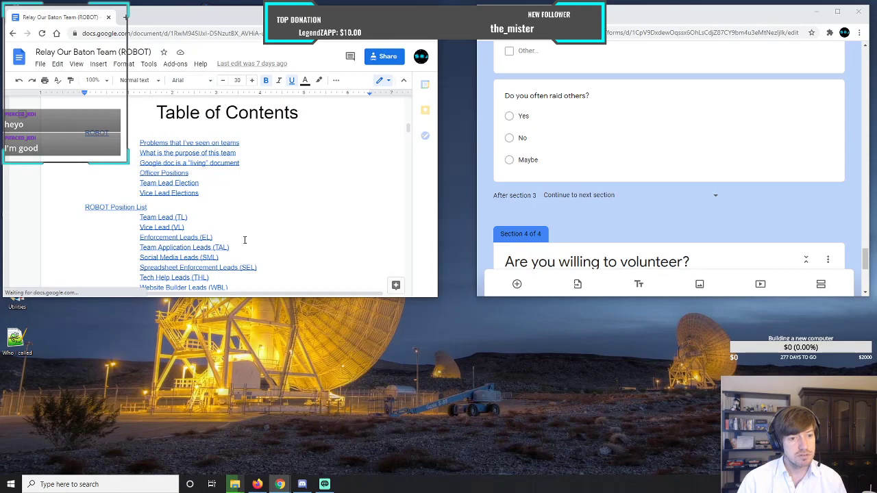
Extend both windows down to the taskbar, with the document showing its full ROBOT Position List.
{"action": "left_click_drag", "start_coordinate": [285, 297], "coordinate": [288, 471]}
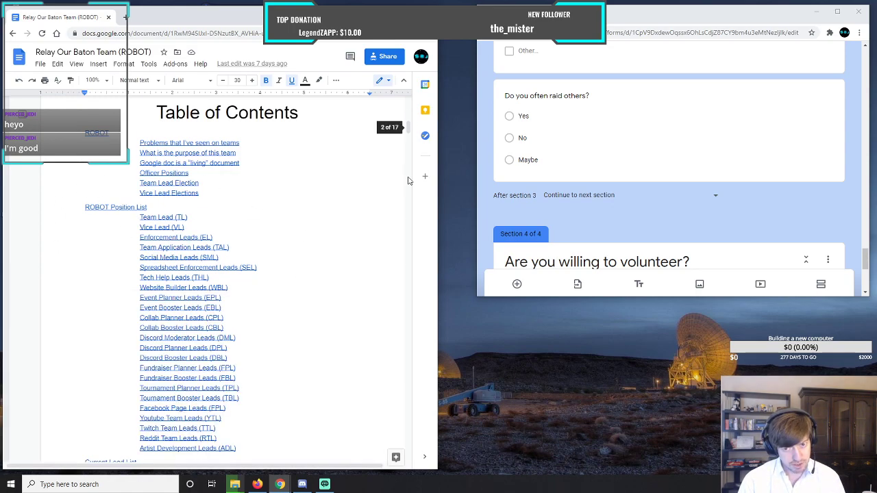
{"action": "scroll", "coordinate": [314, 302], "scroll_direction": "down", "scroll_amount": 2}
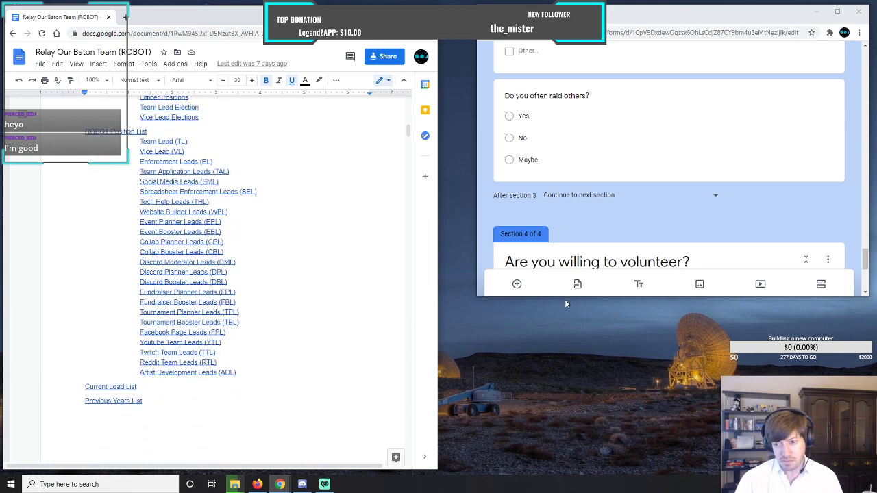
{"action": "left_click_drag", "start_coordinate": [564, 296], "coordinate": [583, 470]}
Title the new checkbox question "Which of the following Team positions are you willing to volunteer for?".
{"action": "left_click", "coordinate": [551, 357]}
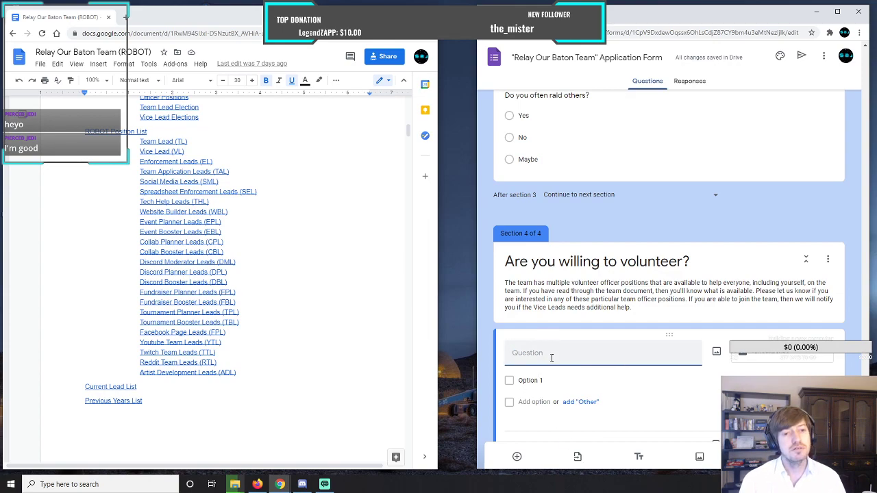
{"action": "type", "text": "Which "}
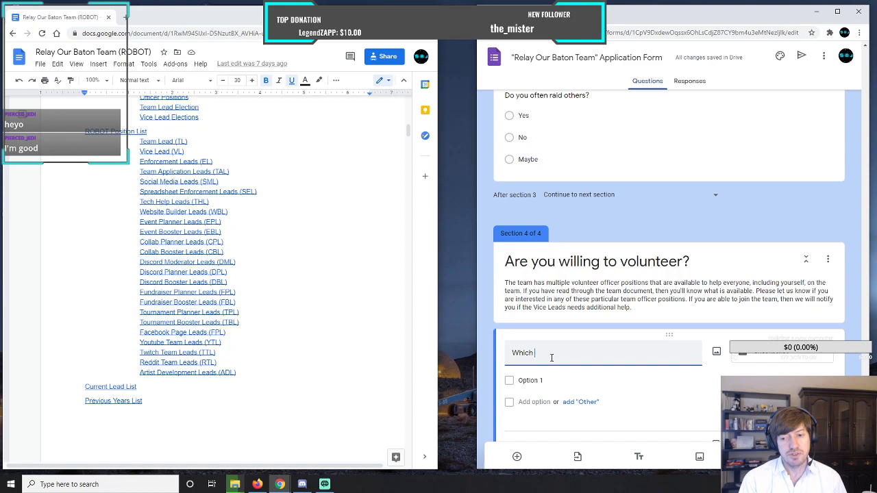
{"action": "type", "text": "of the foll"}
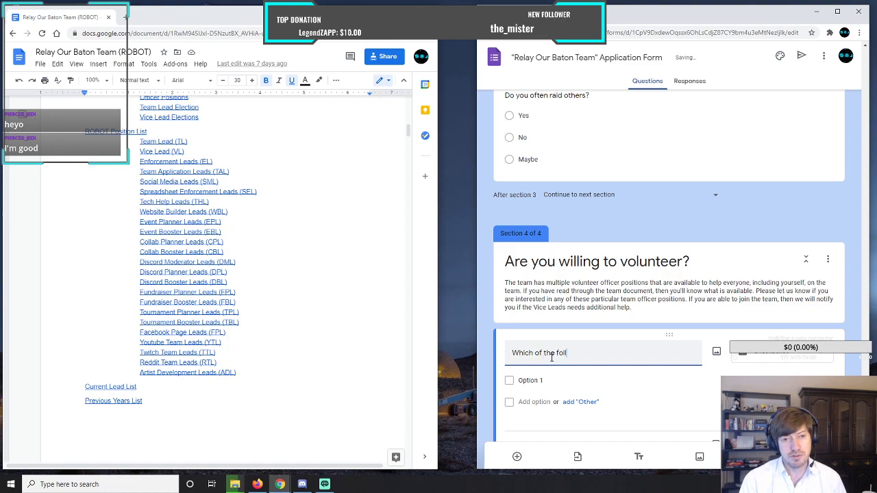
{"action": "type", "text": "owing "}
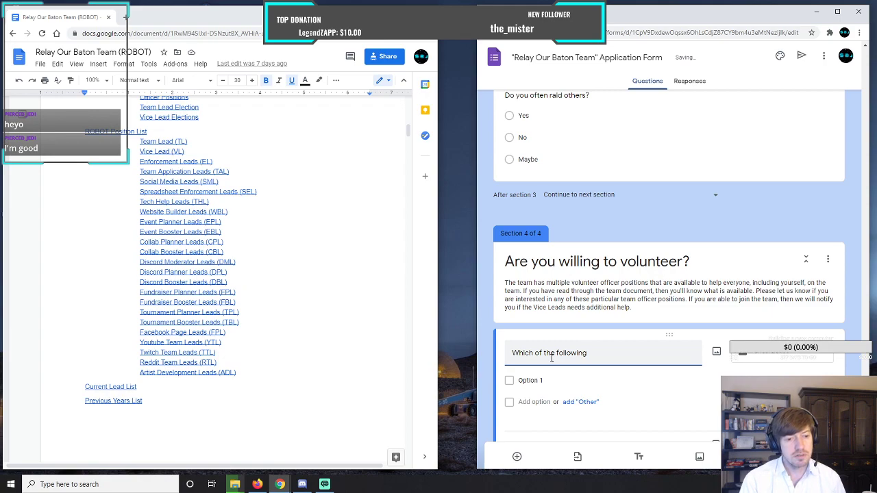
{"action": "type", "text": "Team "}
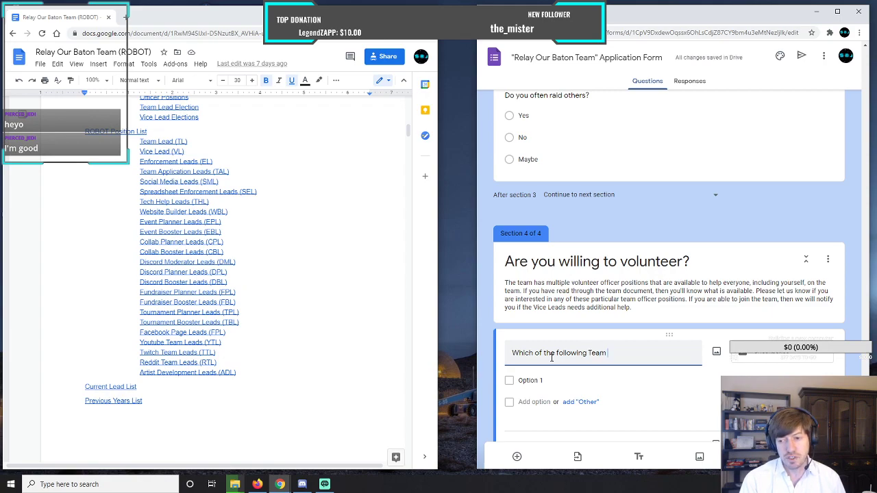
{"action": "type", "text": "positions"}
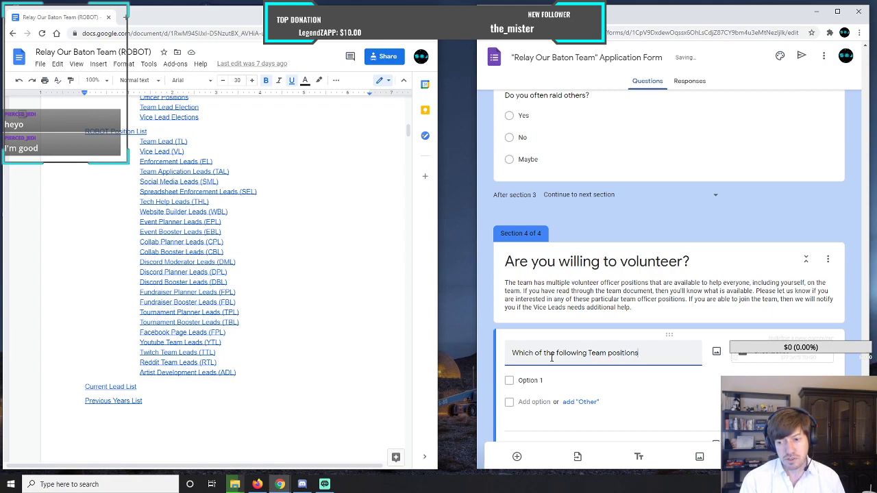
{"action": "type", "text": " are you"}
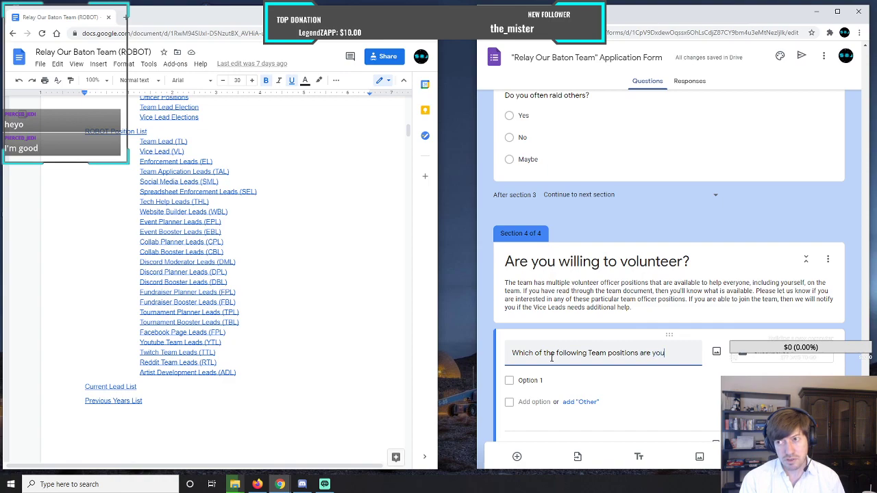
{"action": "type", "text": " will"}
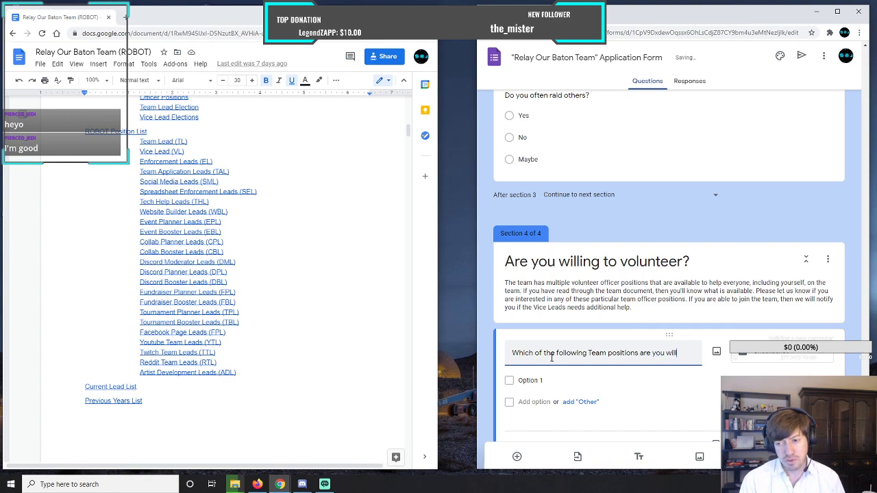
{"action": "type", "text": "ing to volu"}
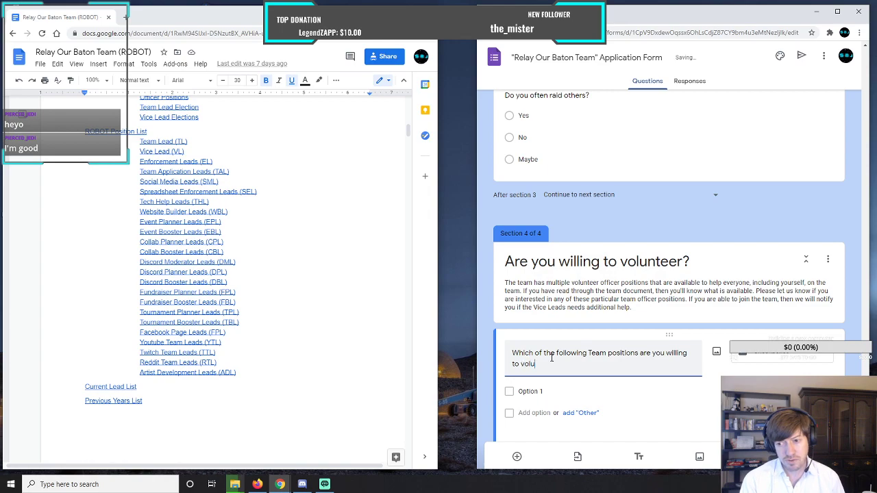
{"action": "type", "text": "nteer for?"}
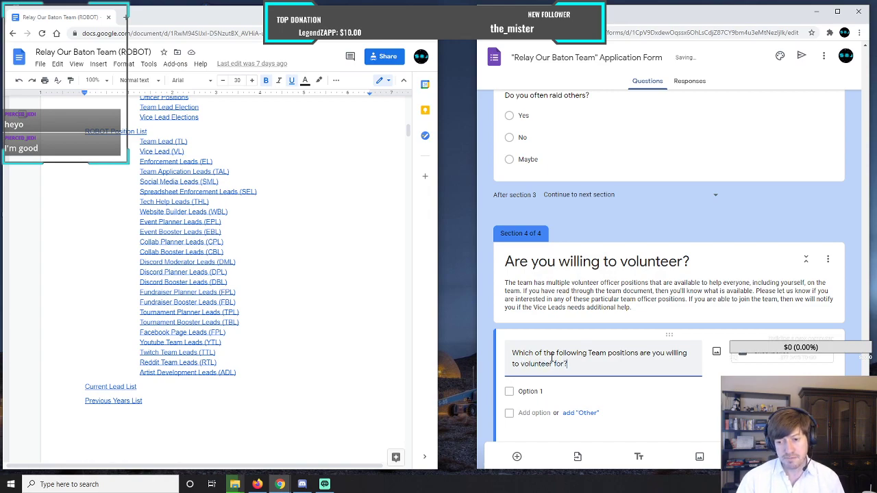
Name the question's first checkbox option "Enforcement Lead".
{"action": "left_click", "coordinate": [536, 393]}
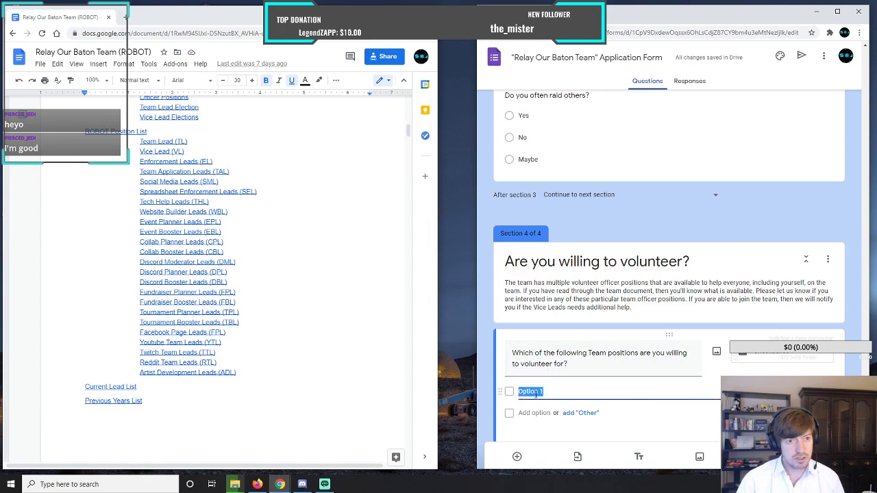
{"action": "type", "text": "E"}
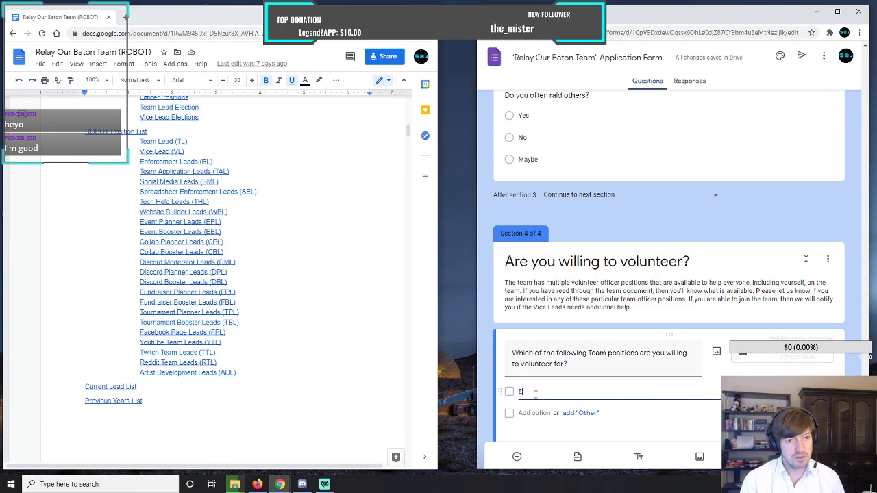
{"action": "type", "text": "nforce"}
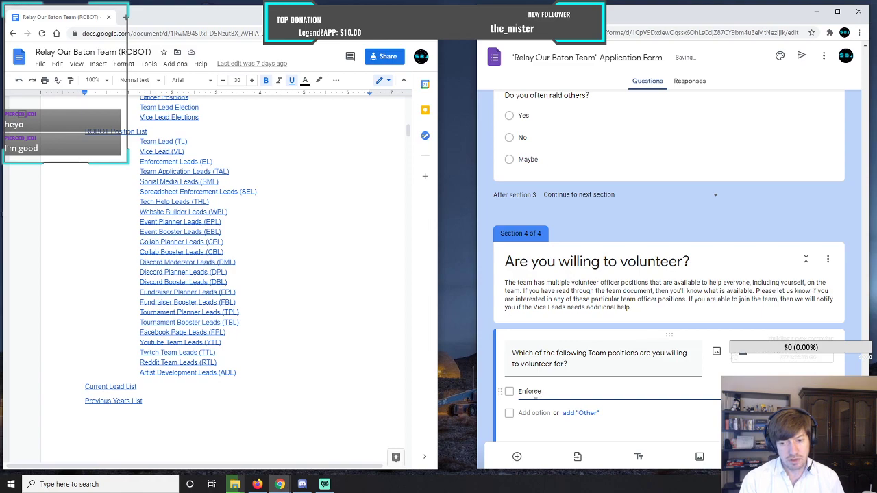
{"action": "type", "text": "ment Leads"}
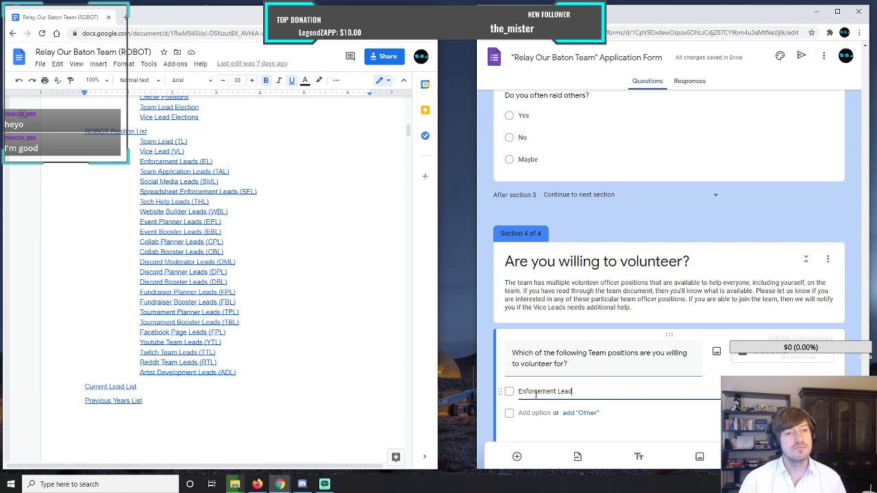
Examine the document's ROBOT Position List, highlighting Team Lead and Vice Lead separately from the positions from Enforcement Leads to Artist Development Leads.
{"action": "left_click", "coordinate": [135, 140]}
{"action": "left_click_drag", "start_coordinate": [135, 140], "coordinate": [187, 153]}
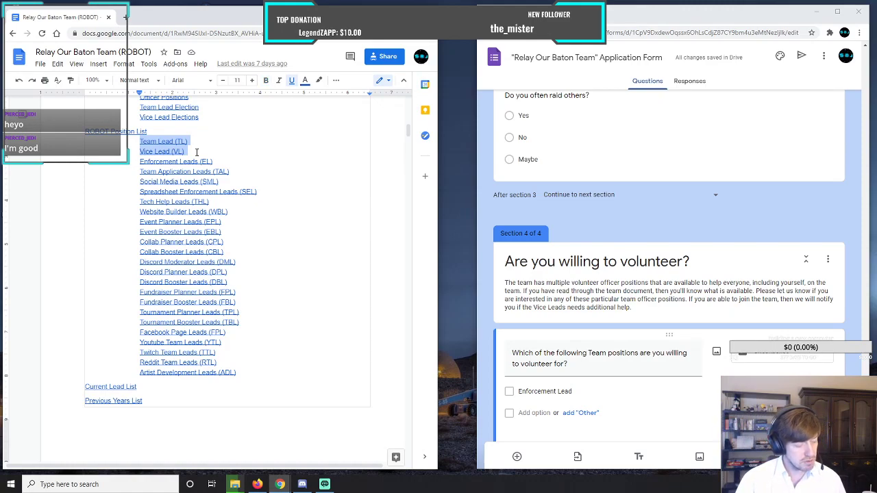
{"action": "left_click", "coordinate": [138, 161]}
{"action": "left_click_drag", "start_coordinate": [138, 161], "coordinate": [288, 369]}
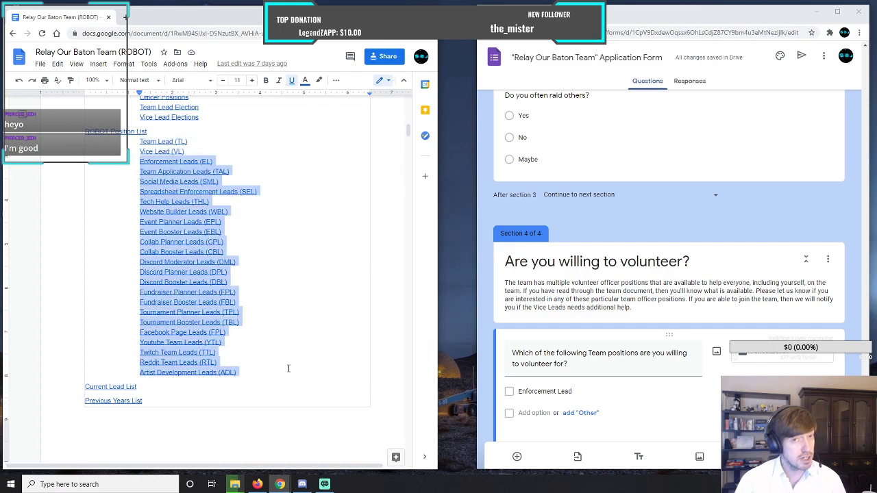
{"action": "left_click", "coordinate": [263, 218]}
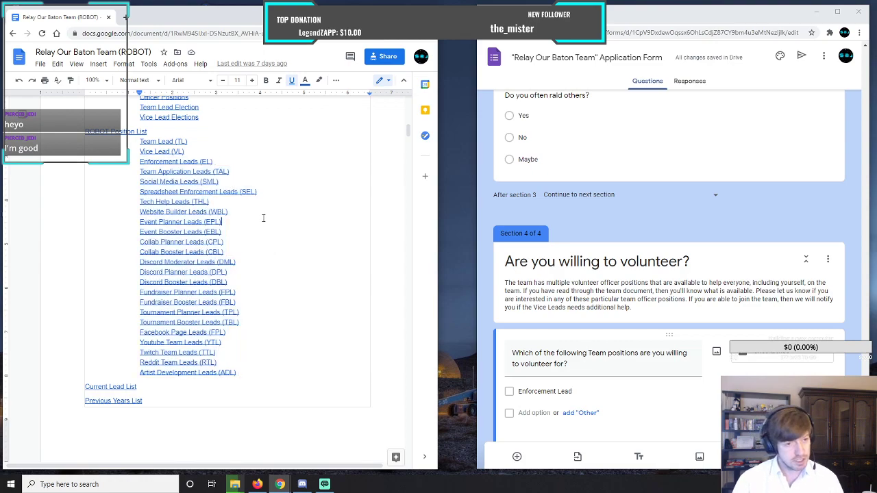
{"action": "left_click_drag", "start_coordinate": [141, 152], "coordinate": [200, 134]}
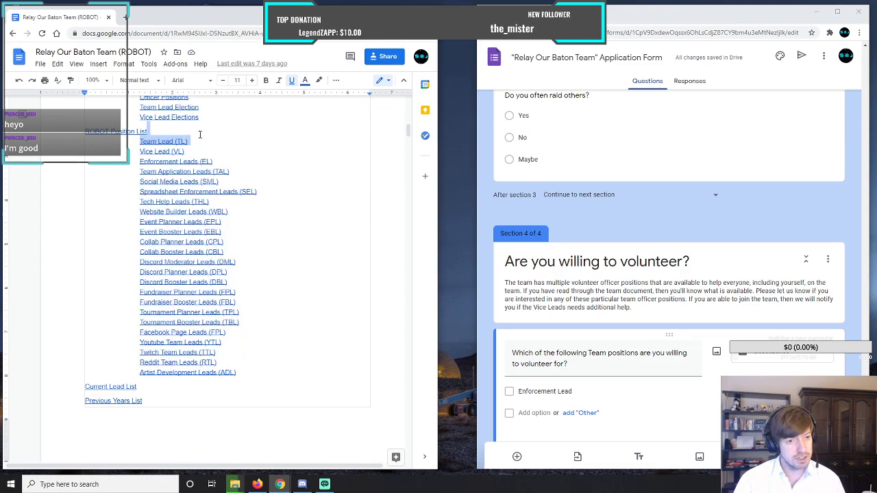
{"action": "left_click", "coordinate": [253, 241]}
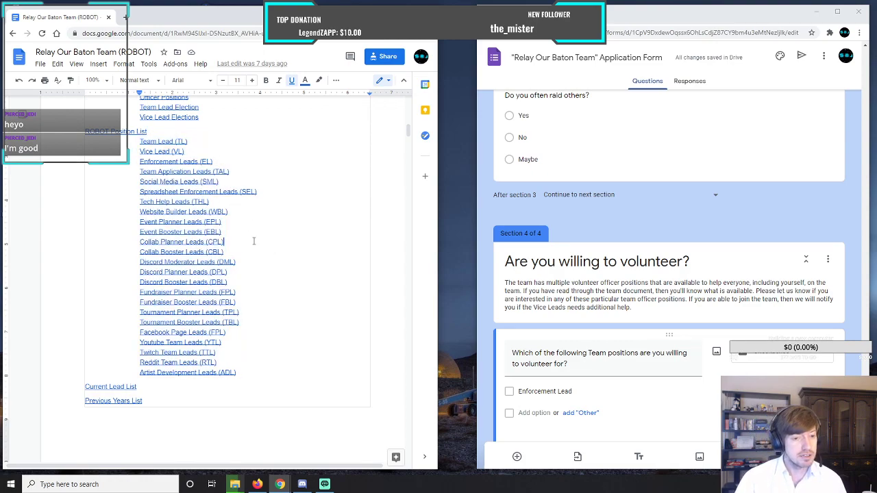
Add "Team Application Leads" as the second option and make the first option plural as "Enforcement Leads".
{"action": "left_click", "coordinate": [525, 413]}
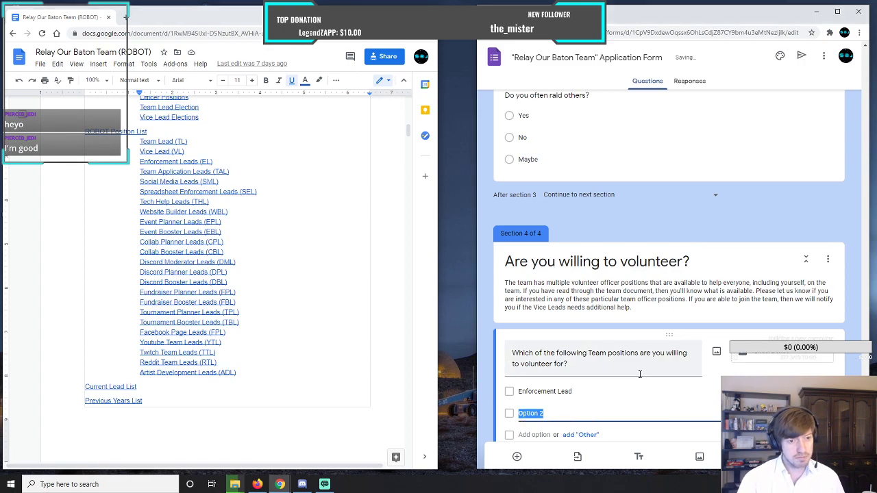
{"action": "type", "text": "Team"}
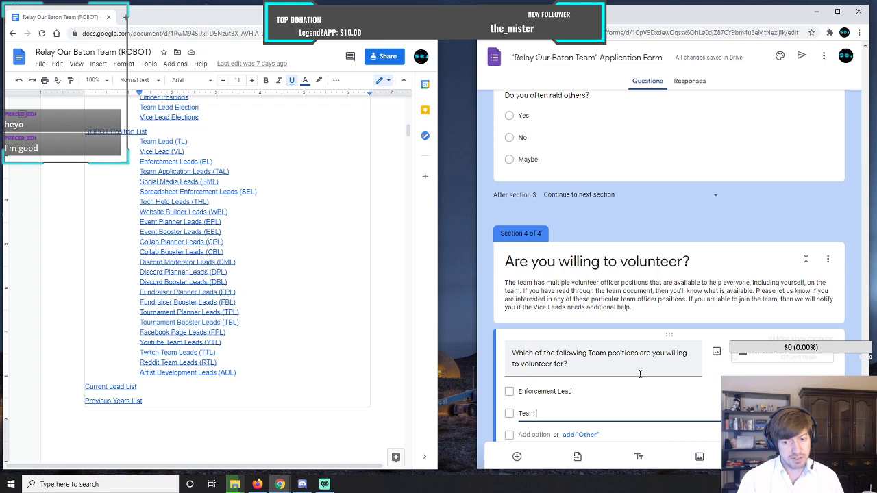
{"action": "type", "text": " Applications"}
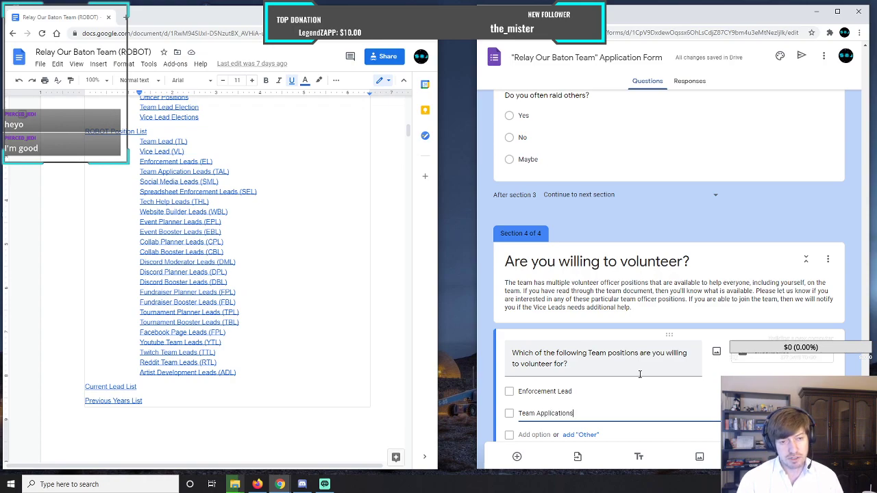
{"action": "key", "text": "BackSpace"}
{"action": "type", "text": "Leads"}
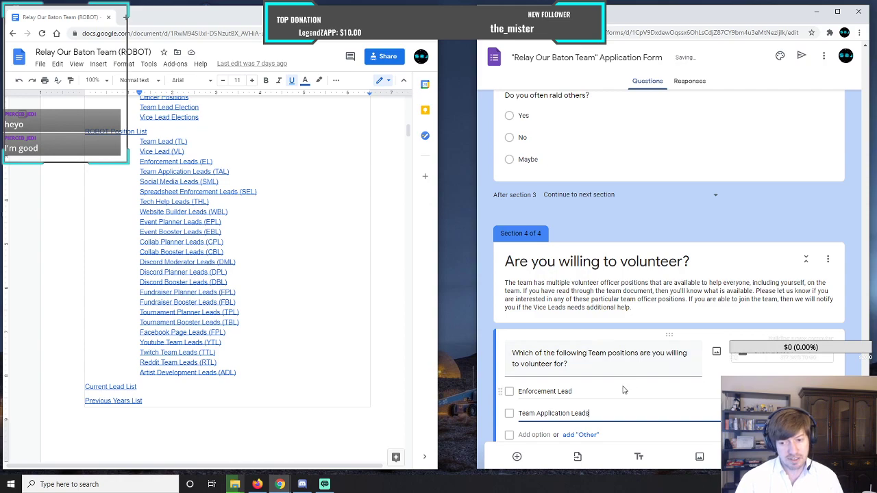
{"action": "left_click", "coordinate": [592, 391]}
{"action": "left_click", "coordinate": [591, 392]}
{"action": "type", "text": "s"}
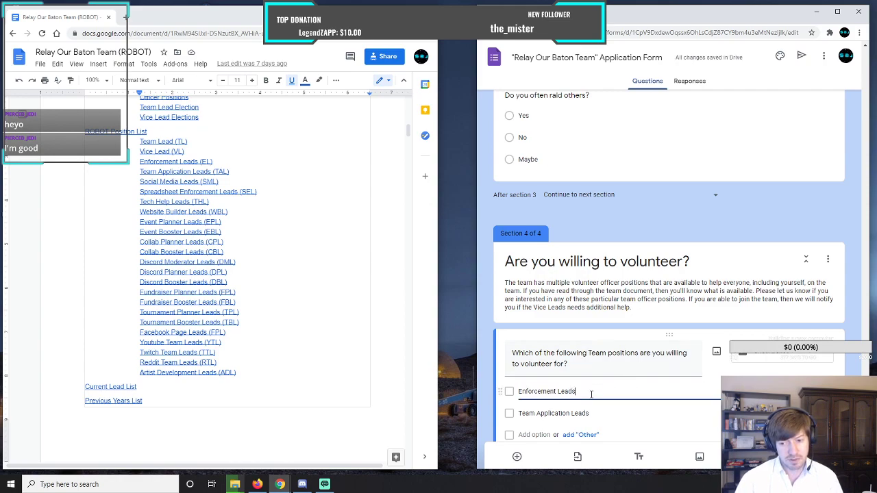
Add "Social Media Leads" as the third checkbox option of the team positions question.
{"action": "left_click", "coordinate": [537, 434]}
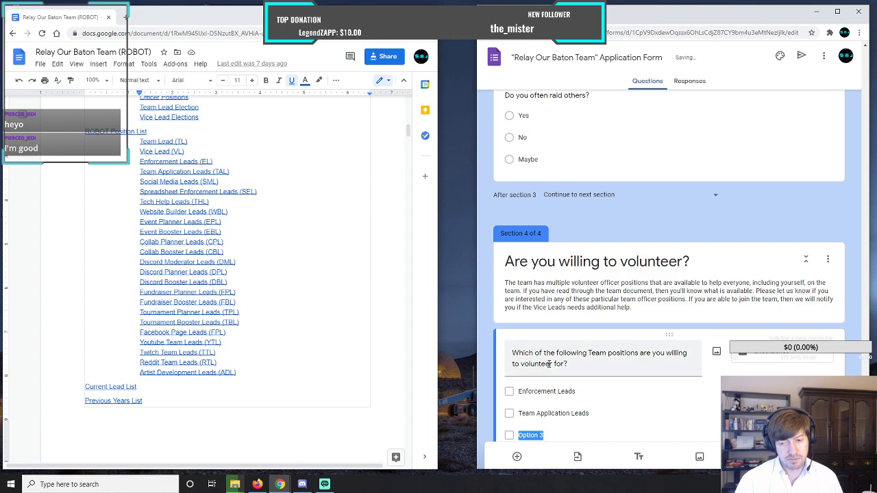
{"action": "type", "text": "S"}
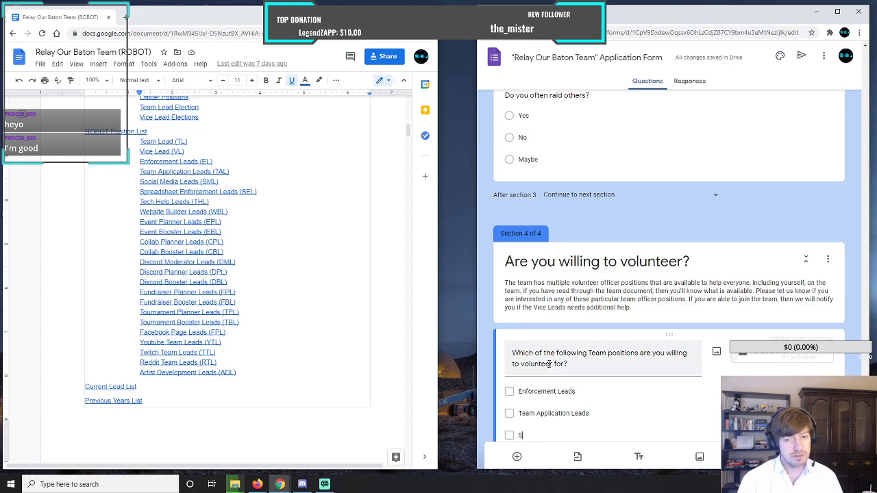
{"action": "type", "text": "ocial Medi"}
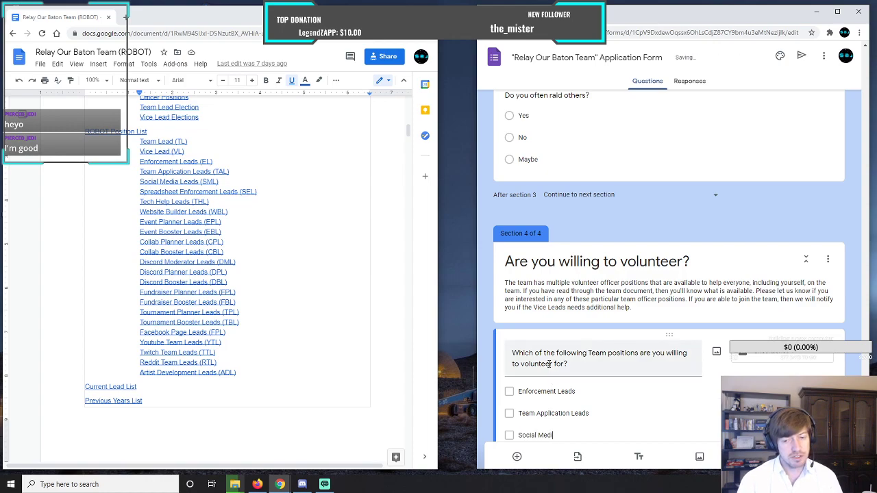
{"action": "type", "text": "a Leads"}
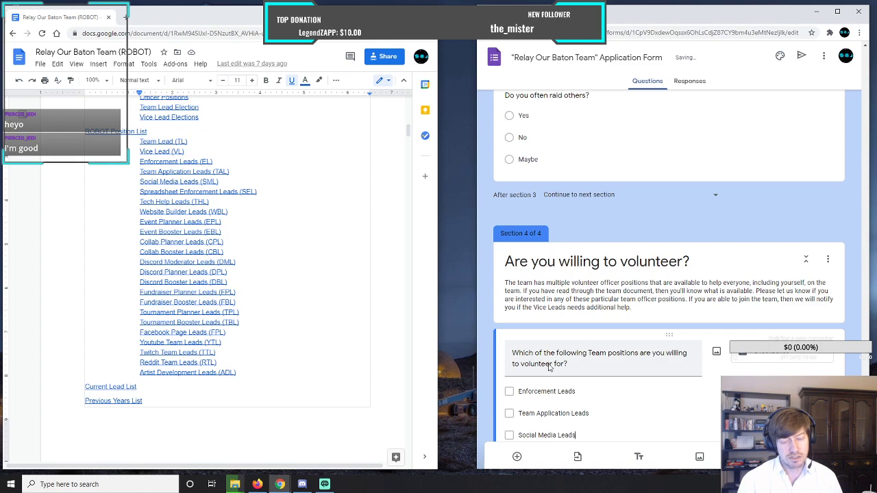
Add "Spreadsheet Enforcement Leads" as the fourth checkbox option of the team positions question.
{"action": "scroll", "coordinate": [583, 340], "scroll_direction": "down", "scroll_amount": 1}
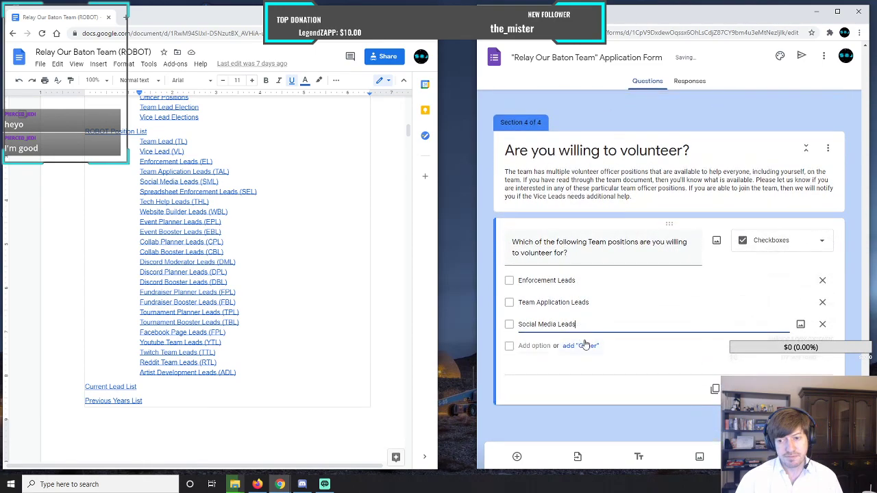
{"action": "left_click", "coordinate": [534, 346]}
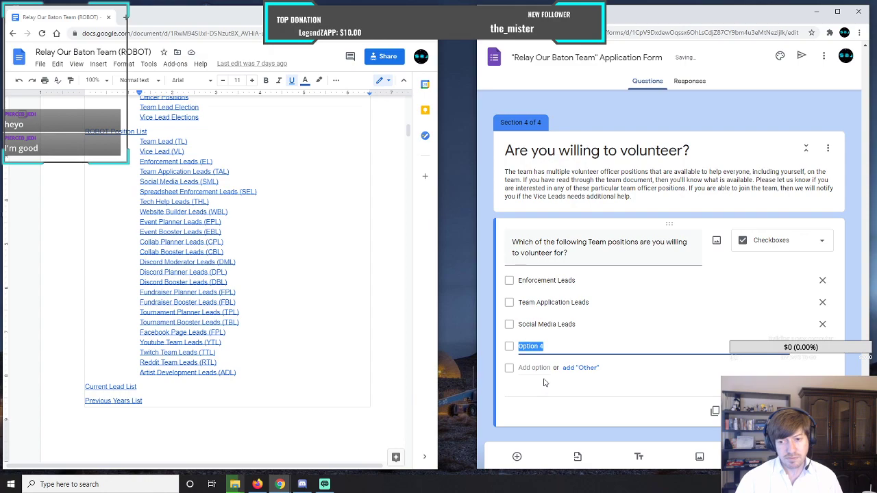
{"action": "type", "text": "S"}
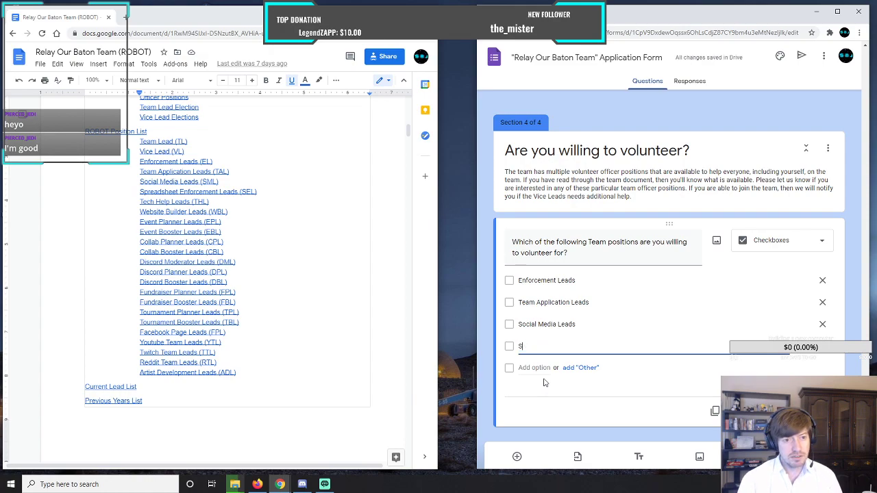
{"action": "type", "text": "preadshee"}
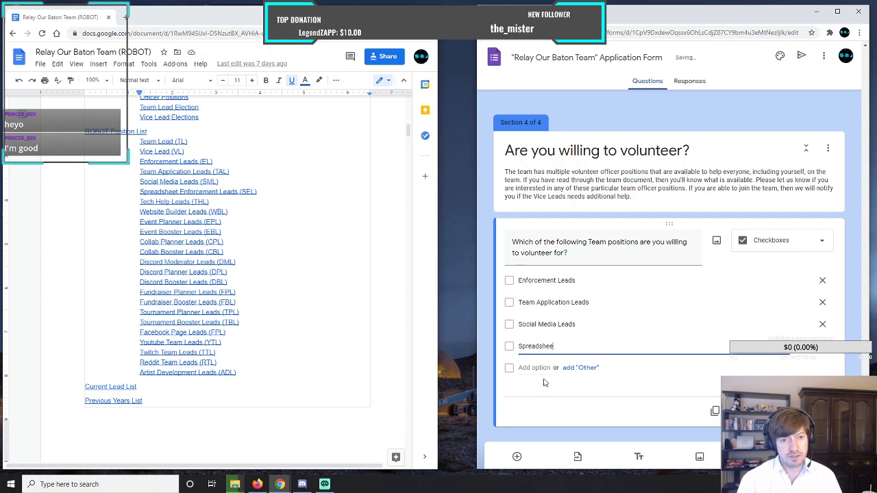
{"action": "type", "text": "t Enforc"}
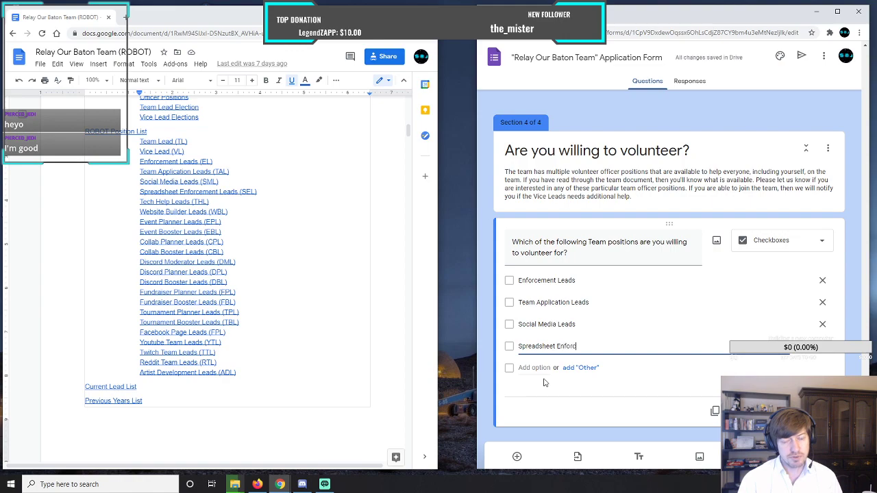
{"action": "type", "text": "ement Leads"}
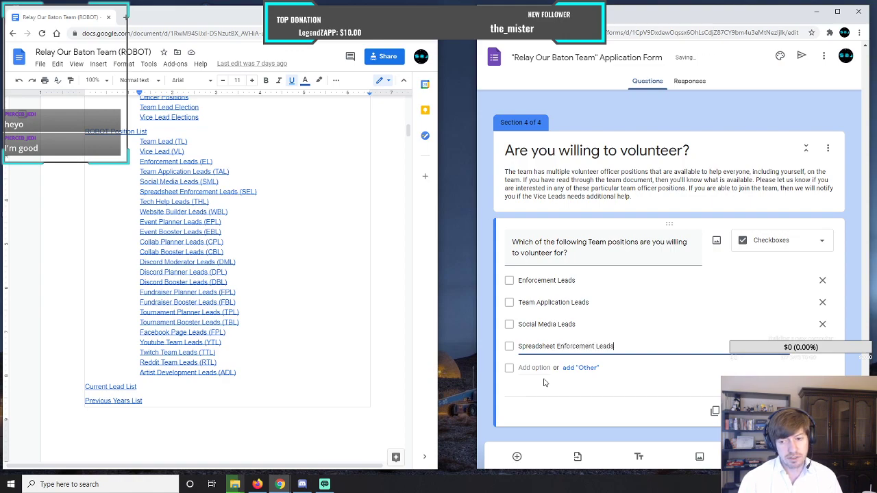
Add "Tech Help Leads" and "Website Builder Leads" as the fifth and sixth checkbox options of the team positions question.
{"action": "left_click", "coordinate": [536, 368]}
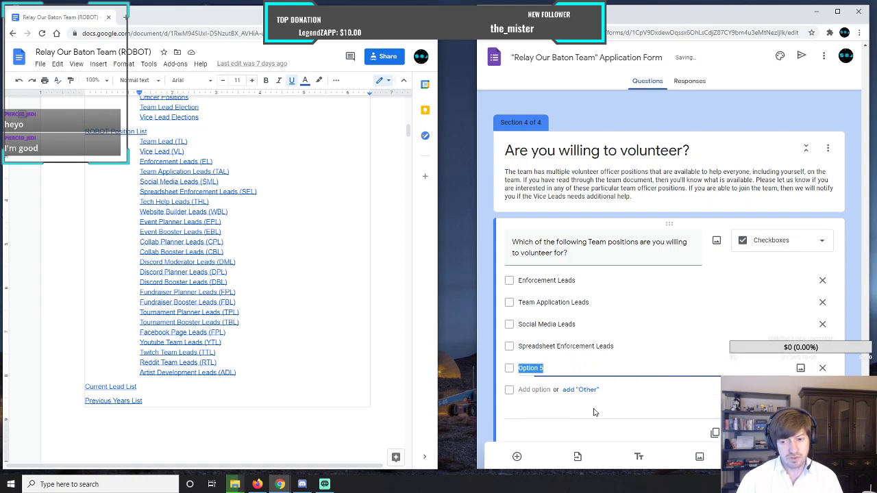
{"action": "type", "text": "Tec"}
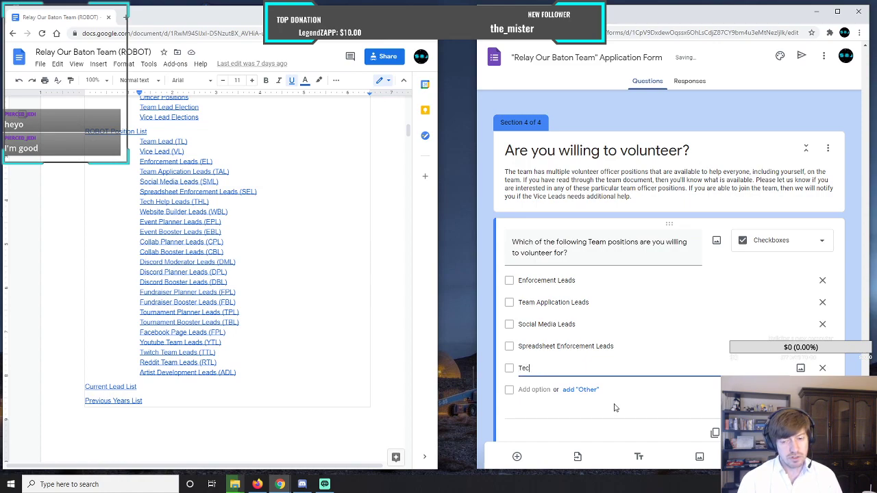
{"action": "type", "text": "h Help Leads"}
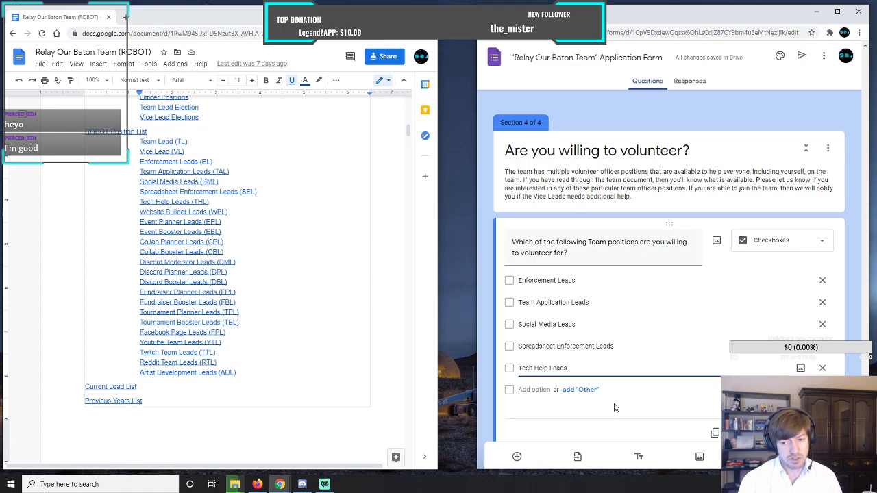
{"action": "left_click", "coordinate": [540, 390]}
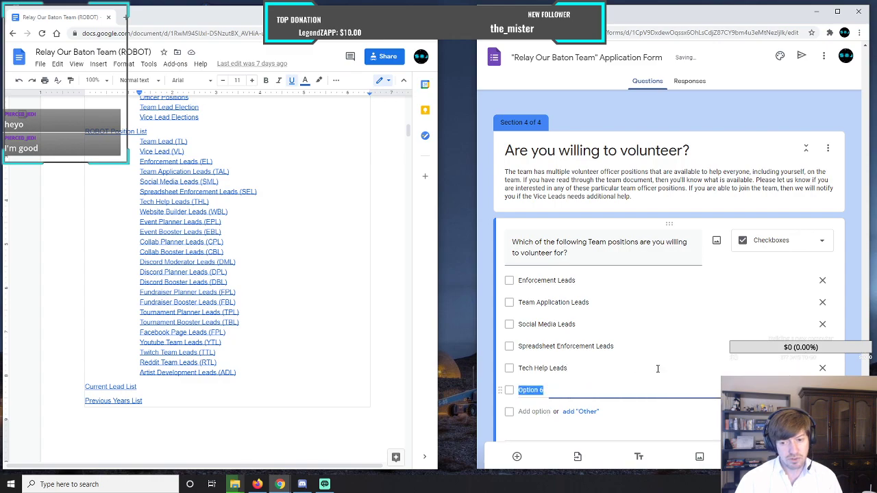
{"action": "type", "text": "We"}
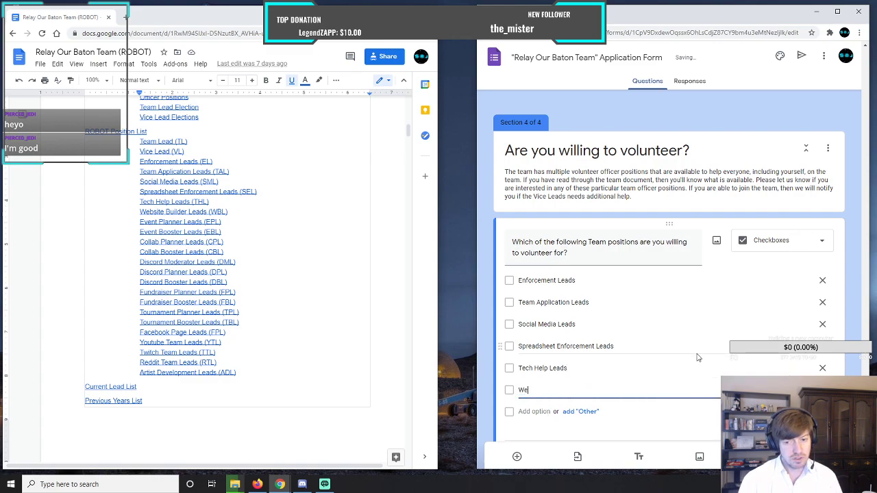
{"action": "type", "text": "bsite Bui"}
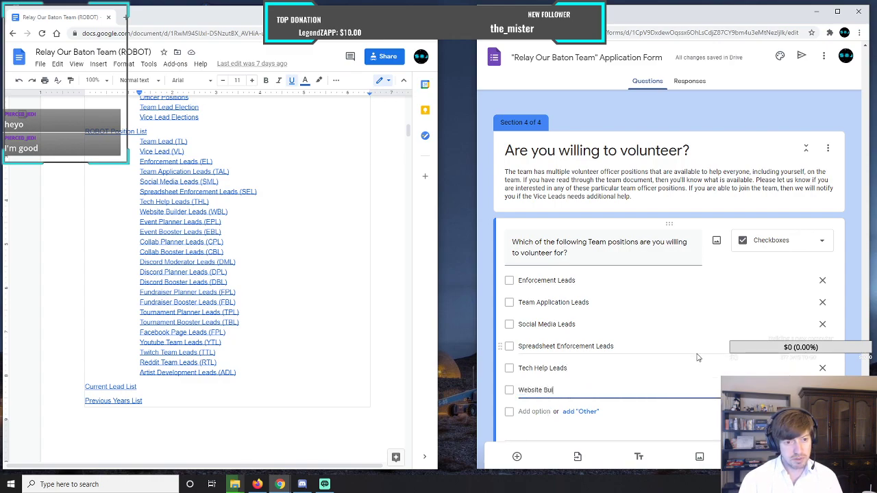
{"action": "type", "text": "lder Leads"}
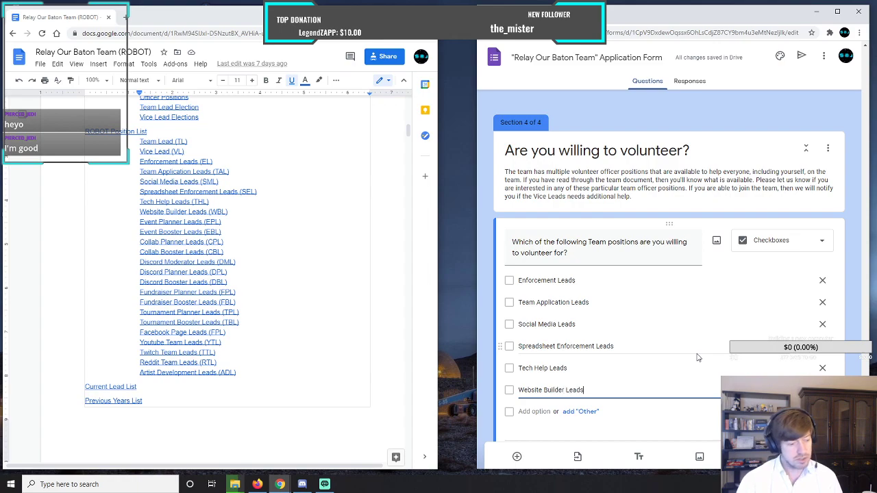
Add "Event Planner Leads" and "Event Booster Leads" as the seventh and eighth checkbox options of the team positions question.
{"action": "left_click", "coordinate": [530, 411]}
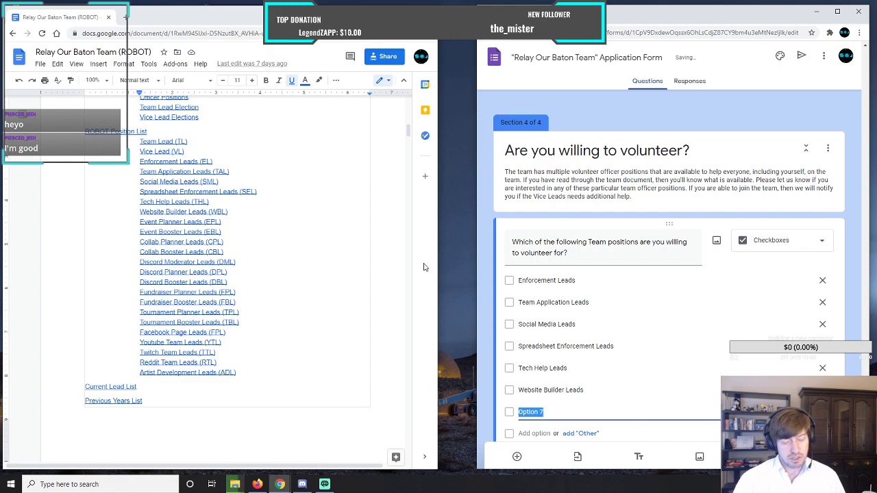
{"action": "type", "text": "Event Planner"}
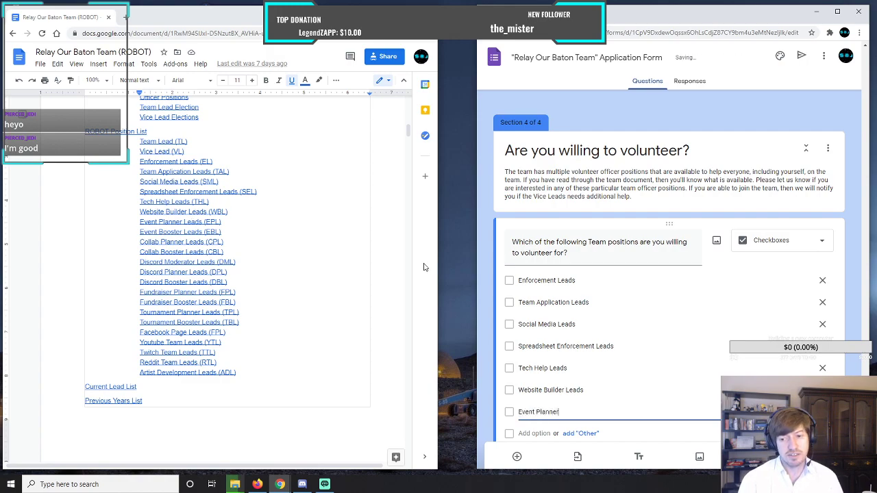
{"action": "type", "text": " Leads"}
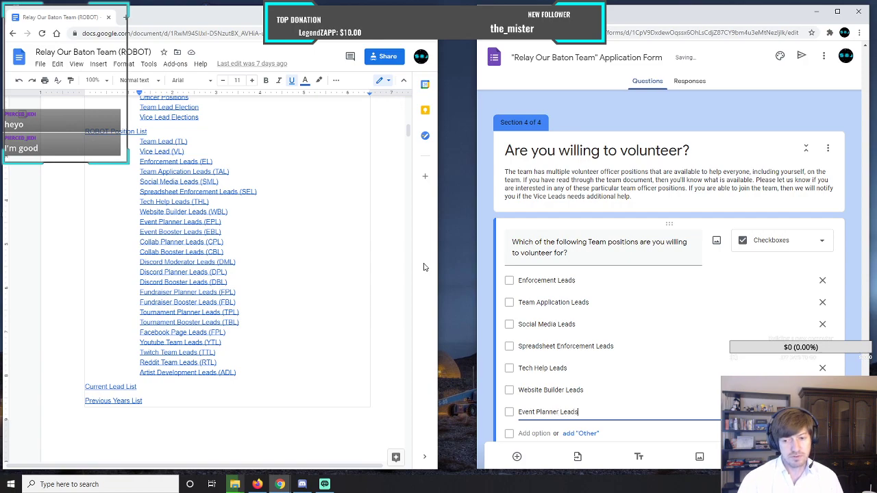
{"action": "left_click", "coordinate": [532, 433]}
{"action": "type", "text": "Eve"}
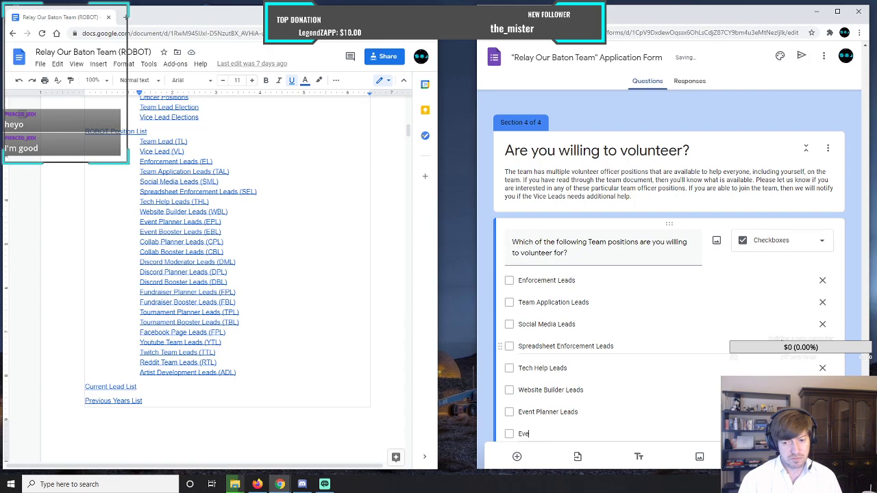
{"action": "type", "text": "nt Pl"}
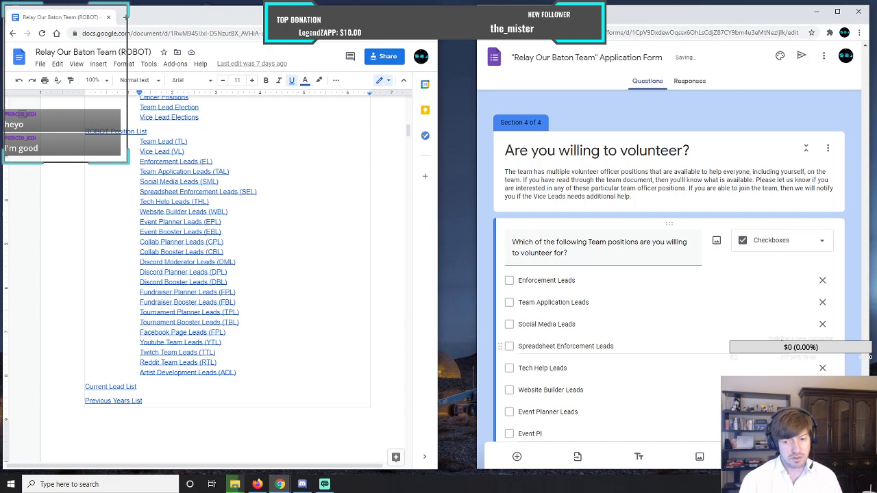
{"action": "key", "text": "BackSpace"}
{"action": "key", "text": "BackSpace"}
{"action": "type", "text": "Boos"}
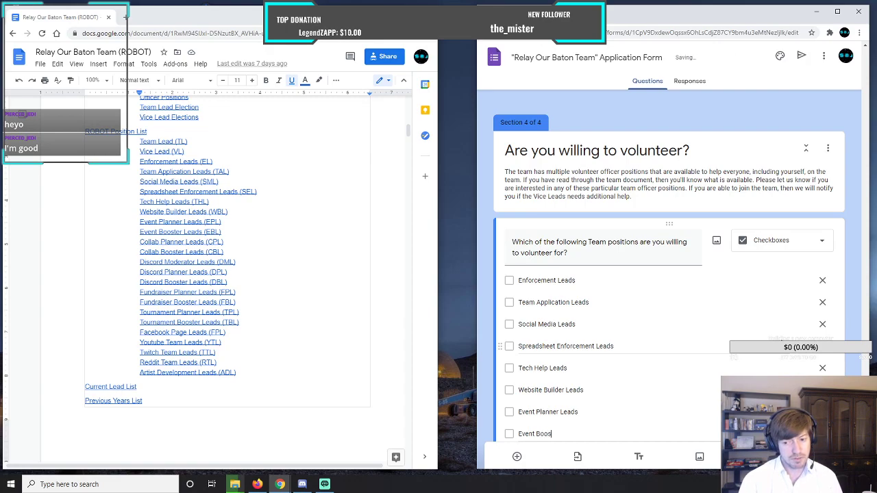
{"action": "type", "text": "ter Leads"}
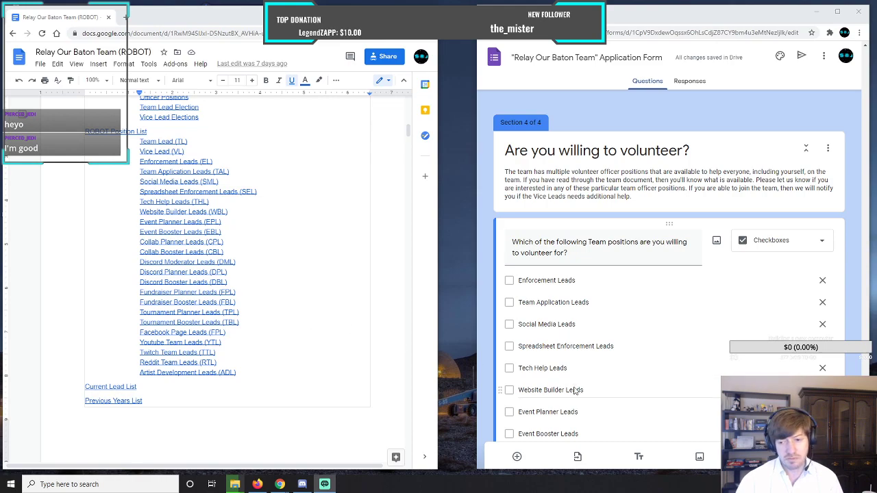
Add "Collab Planner Leads" and "Collab Booster Leads" as the ninth and tenth checkbox options of the team positions question.
{"action": "scroll", "coordinate": [571, 400], "scroll_direction": "down", "scroll_amount": 2}
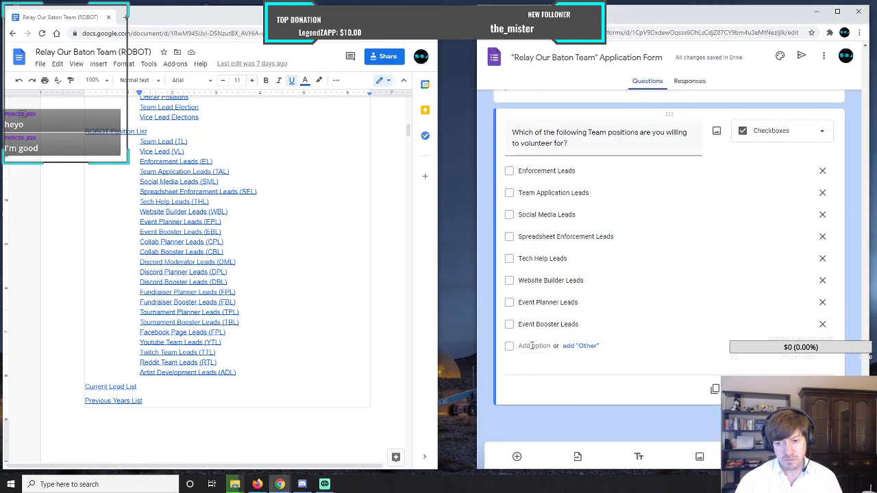
{"action": "left_click", "coordinate": [547, 396]}
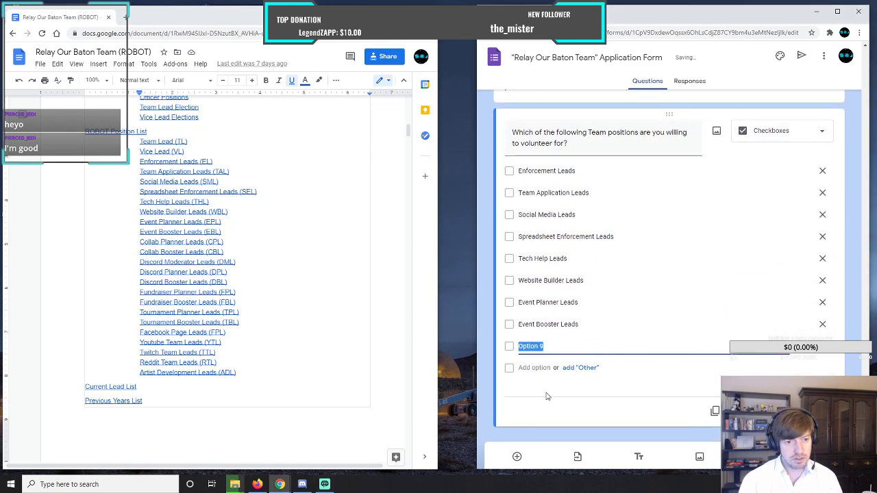
{"action": "type", "text": "Collab "}
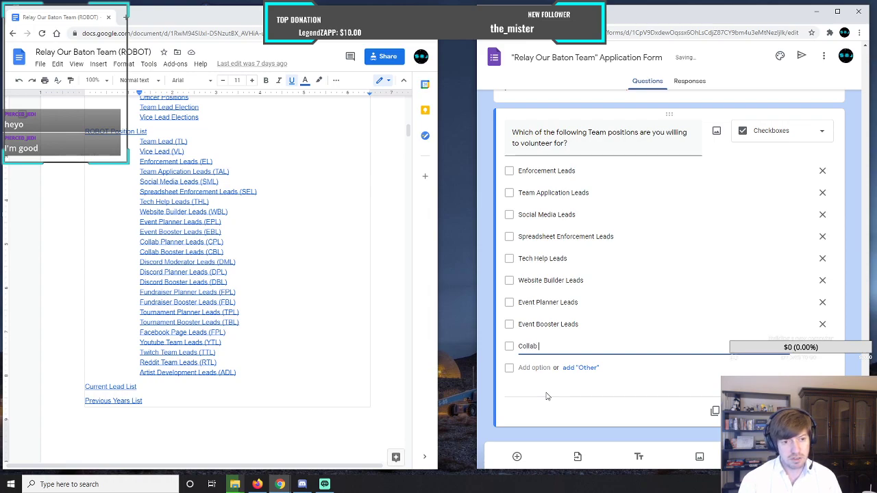
{"action": "type", "text": "Planner"}
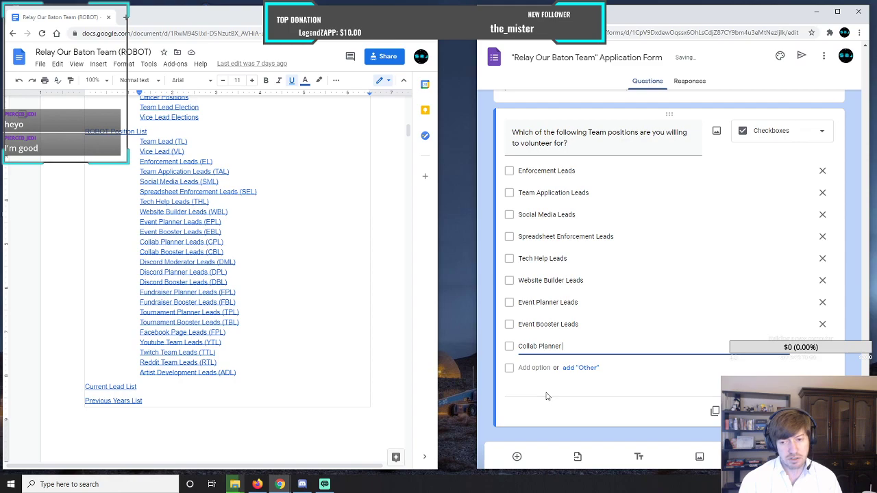
{"action": "type", "text": " Leads"}
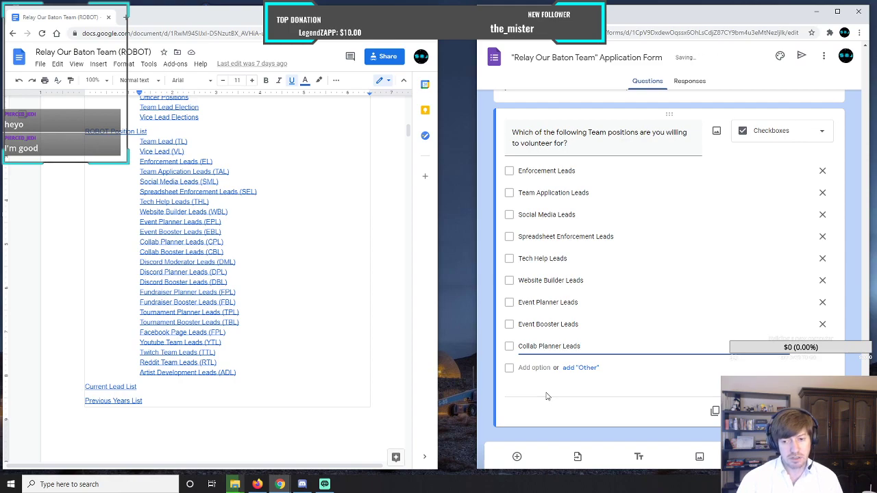
{"action": "left_click", "coordinate": [538, 368]}
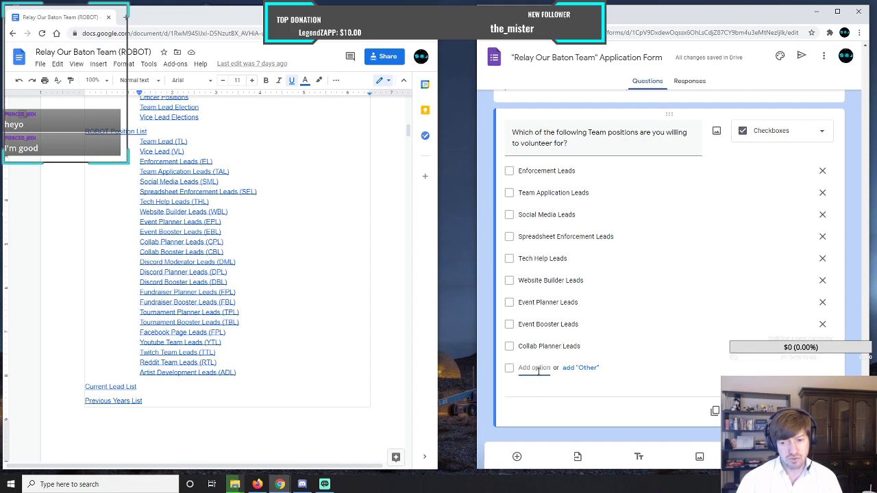
{"action": "type", "text": "Collabl"}
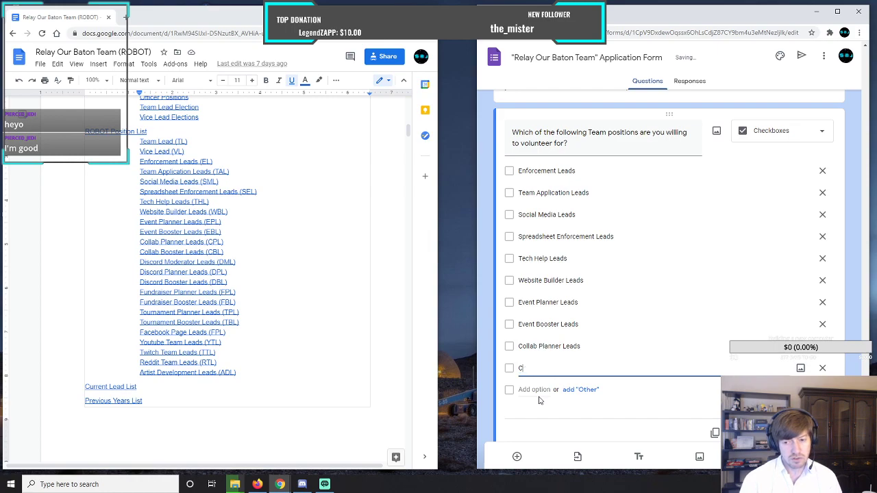
{"action": "key", "text": "BackSpace"}
{"action": "type", "text": "Boos"}
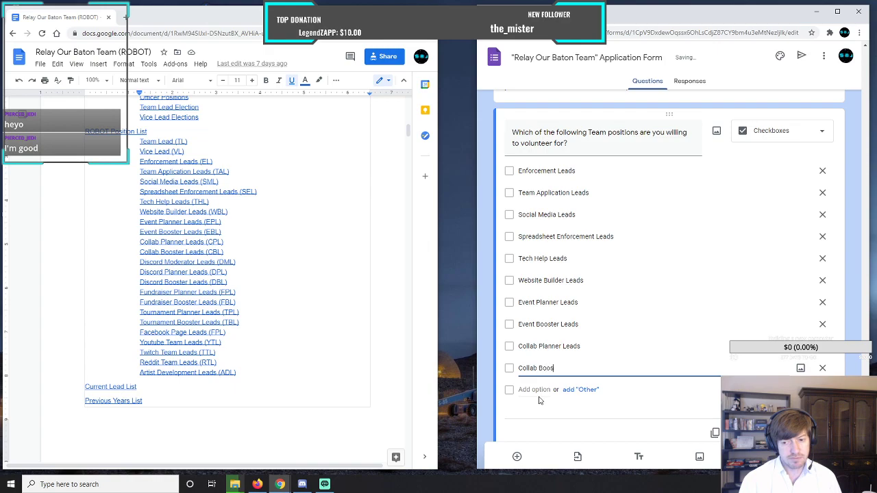
{"action": "type", "text": "ter Leads"}
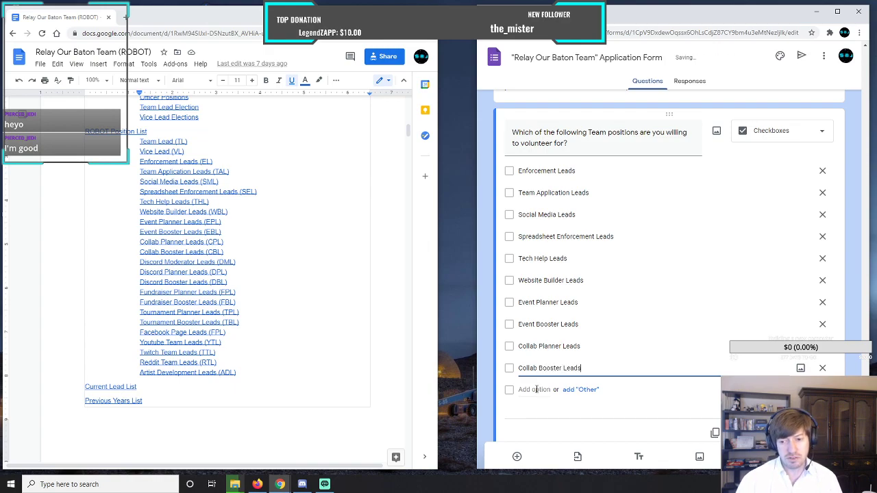
Add "Discord Moderator Leads" and "Discord Planner Leads" as the eleventh and twelfth checkbox options of the team positions question.
{"action": "left_click", "coordinate": [536, 389]}
{"action": "type", "text": "D"}
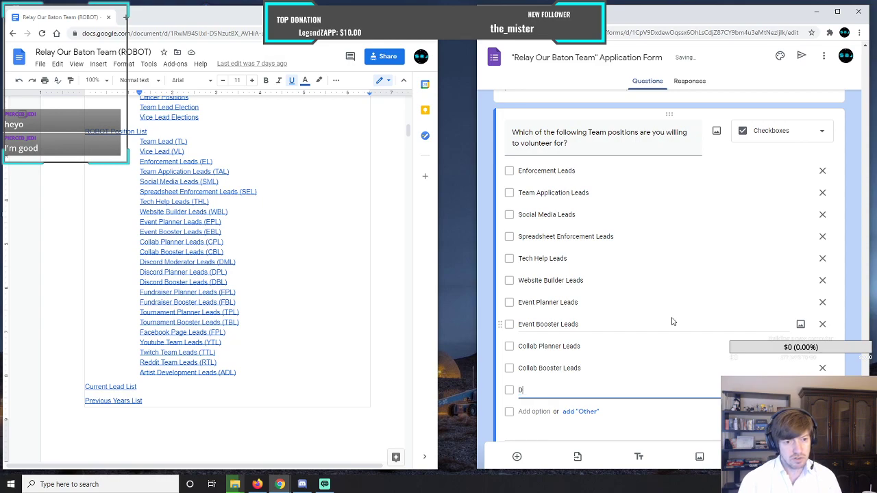
{"action": "type", "text": "iscord Moder"}
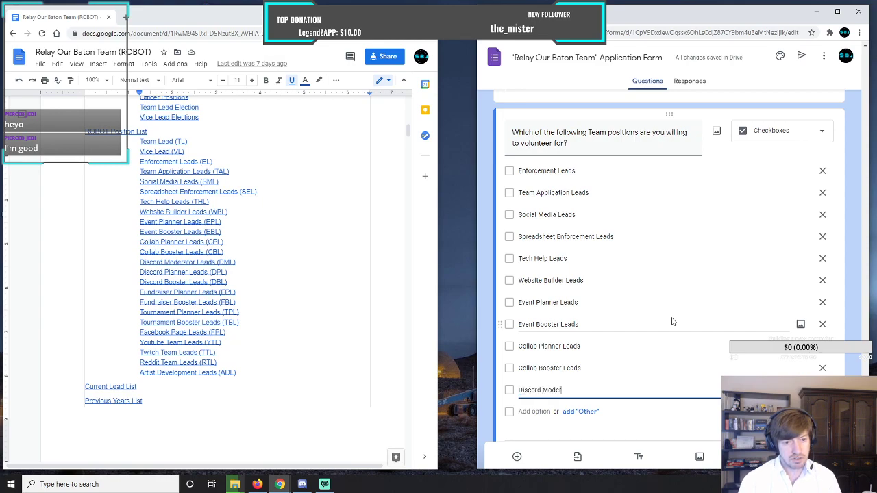
{"action": "type", "text": "ator Leads"}
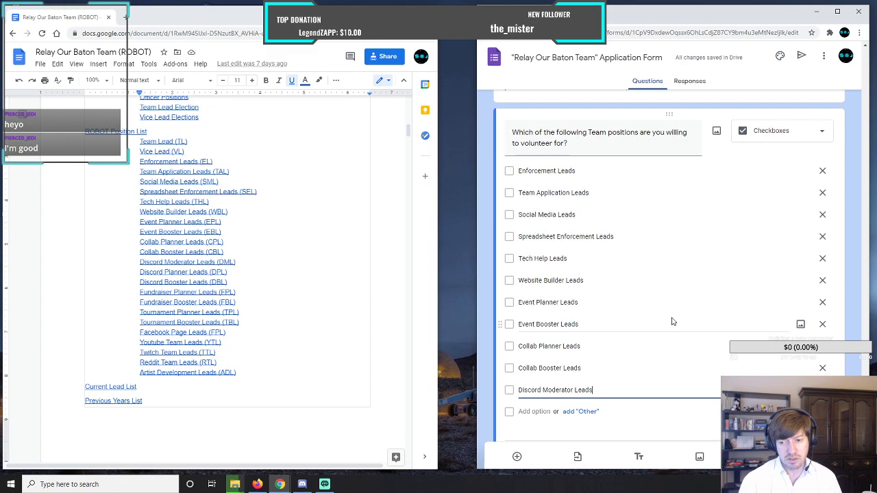
{"action": "key", "text": "Return"}
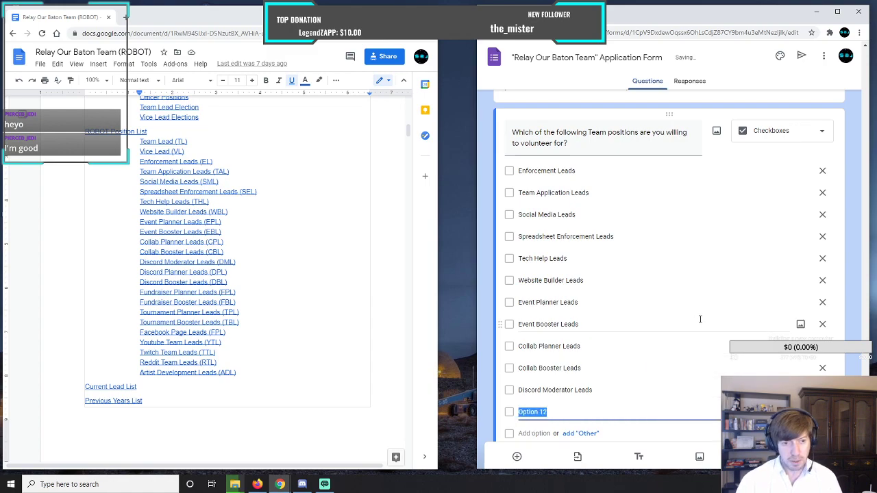
{"action": "type", "text": "Discord"}
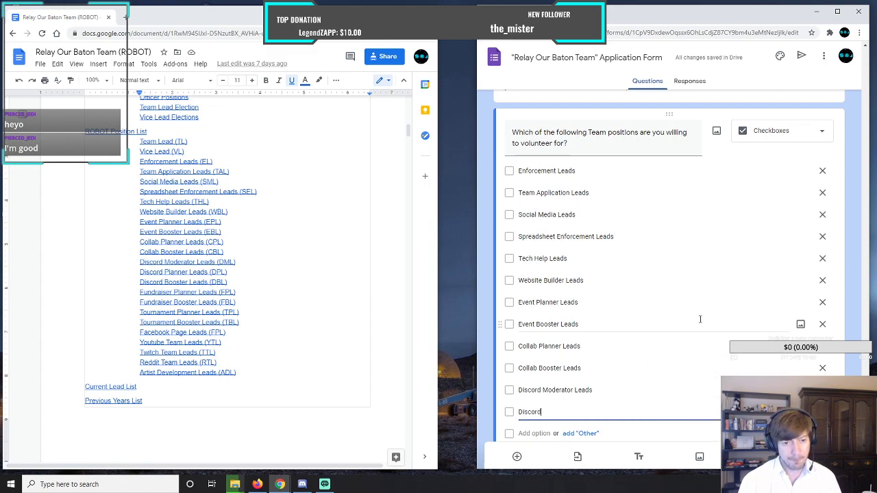
{"action": "type", "text": " Planner Leads"}
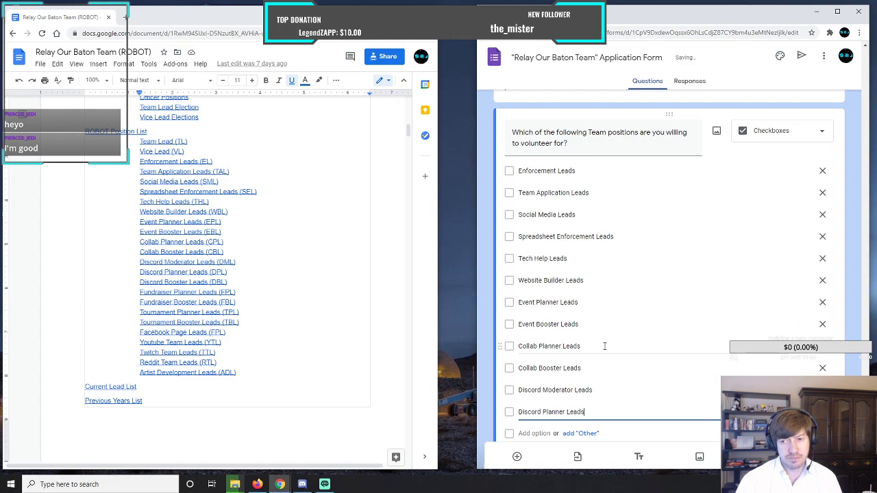
Add "Discord Booster Leads" as the thirteenth checkbox option of the team positions question.
{"action": "scroll", "coordinate": [604, 346], "scroll_direction": "down", "scroll_amount": 1}
{"action": "left_click", "coordinate": [531, 345]}
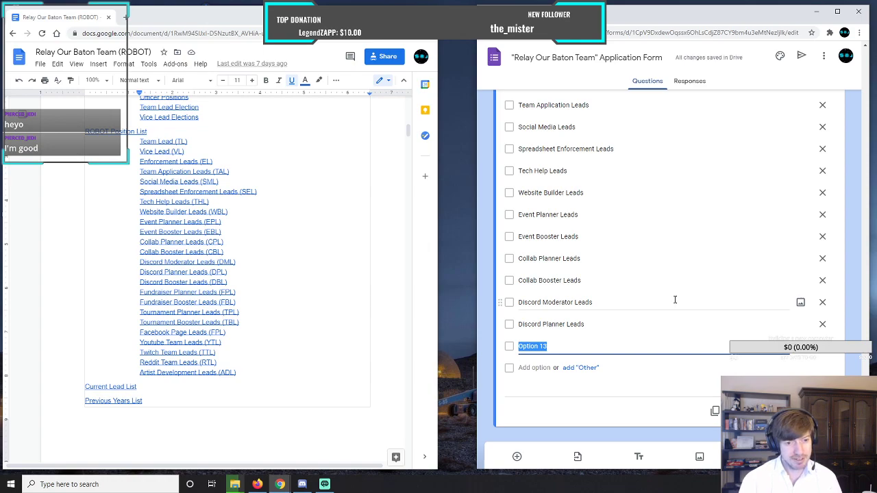
{"action": "type", "text": "Discord"}
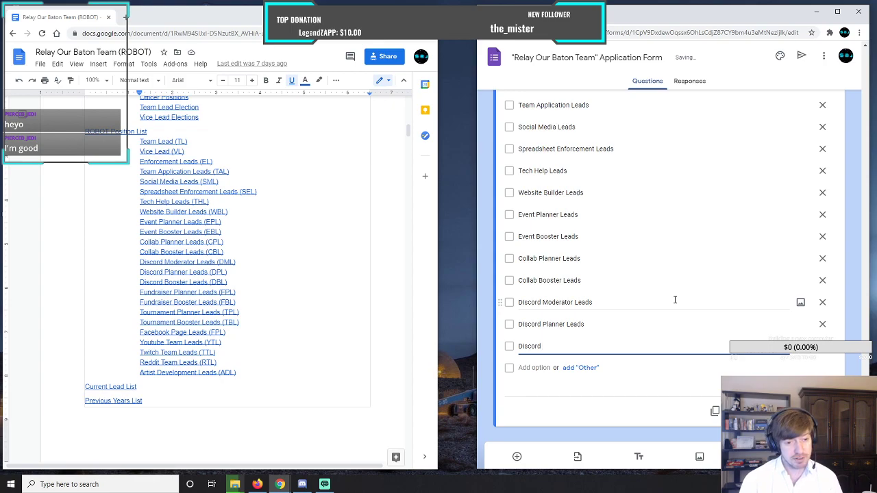
{"action": "type", "text": " Booste"}
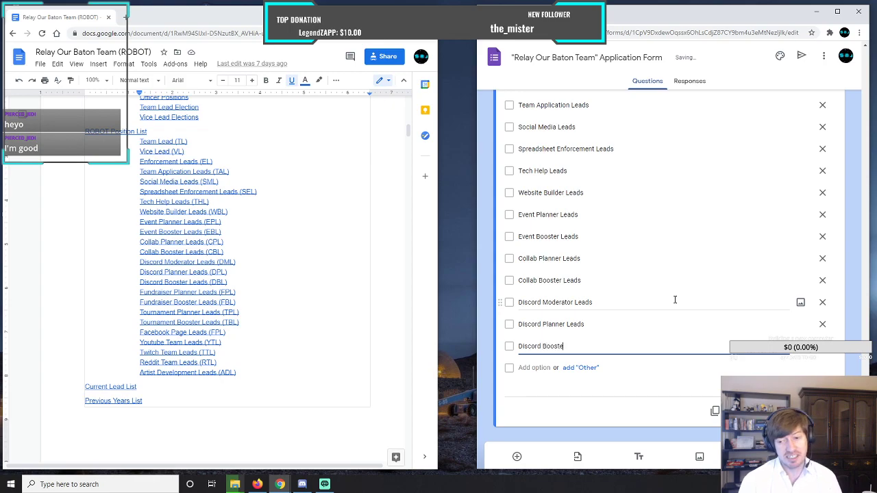
{"action": "type", "text": "r Leads"}
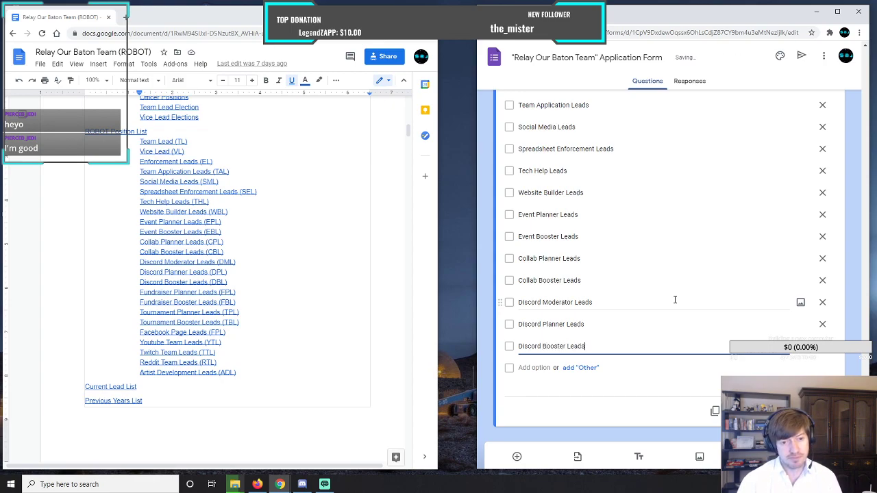
Add "Fundraiser Planner Leads" and "Fundraiser Booster Leads" as the fourteenth and fifteenth checkbox options of the team positions question.
{"action": "left_click", "coordinate": [527, 368]}
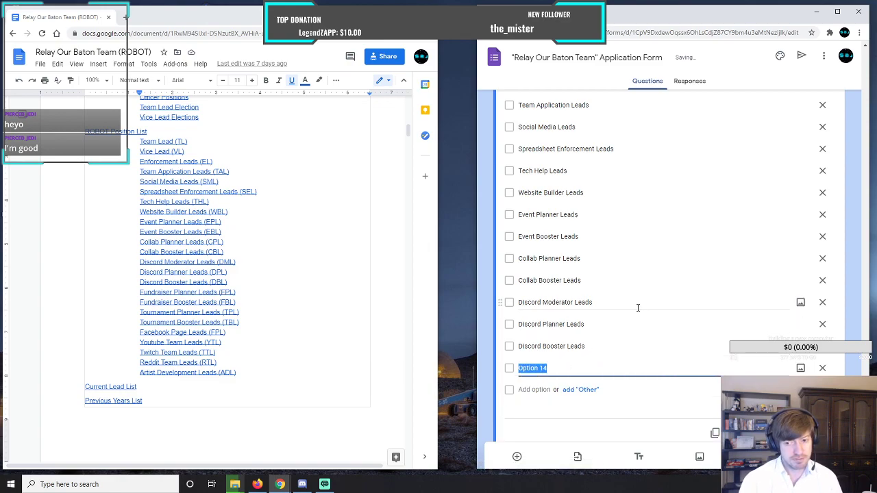
{"action": "type", "text": "Fundraiser P"}
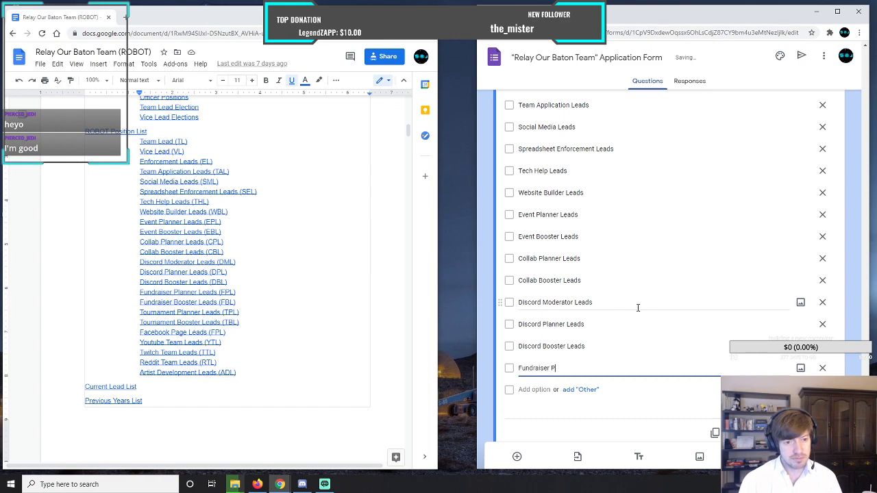
{"action": "type", "text": "lanner Leads"}
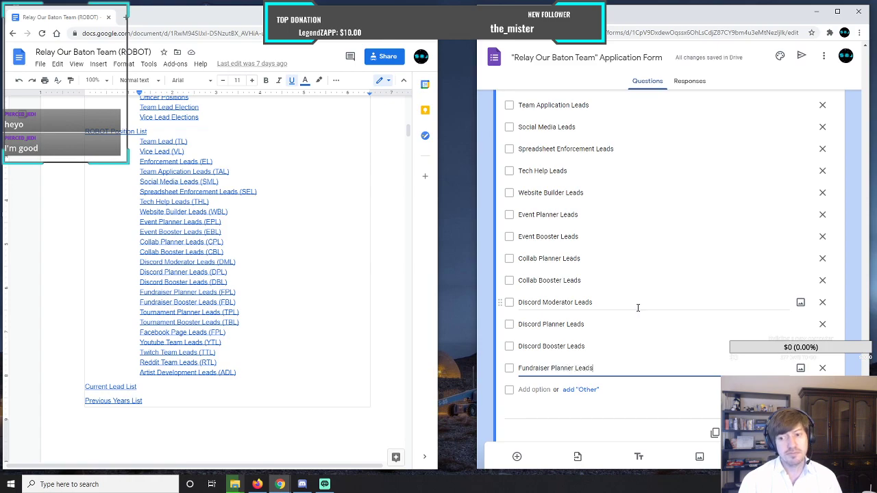
{"action": "key", "text": "Return"}
{"action": "type", "text": "F"}
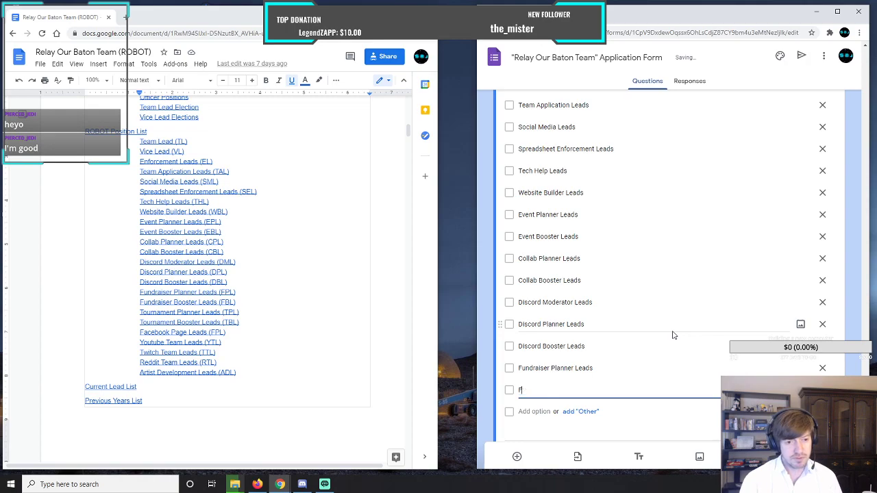
{"action": "type", "text": "undra"}
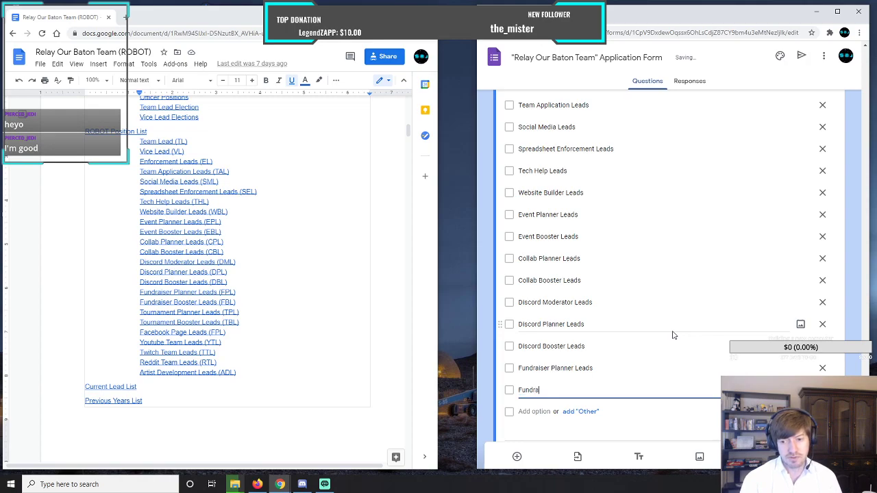
{"action": "type", "text": "iser Boos"}
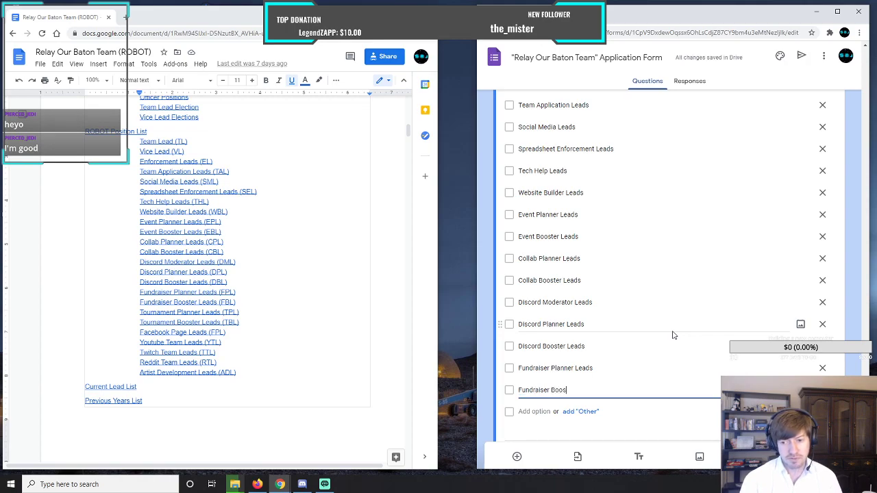
{"action": "type", "text": "ter Leads"}
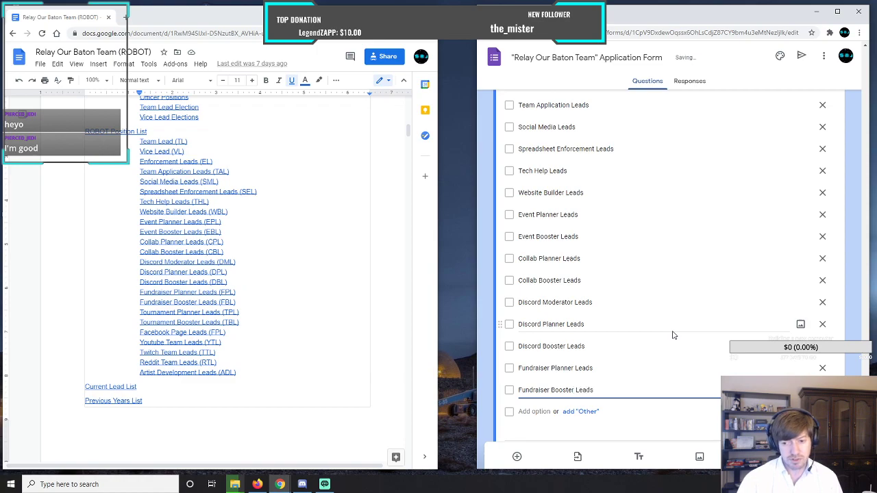
Add "Tournament Planner Leads" and "Tournament Booster Leads" as the sixteenth and seventeenth checkbox options of the team positions question.
{"action": "left_click", "coordinate": [527, 412]}
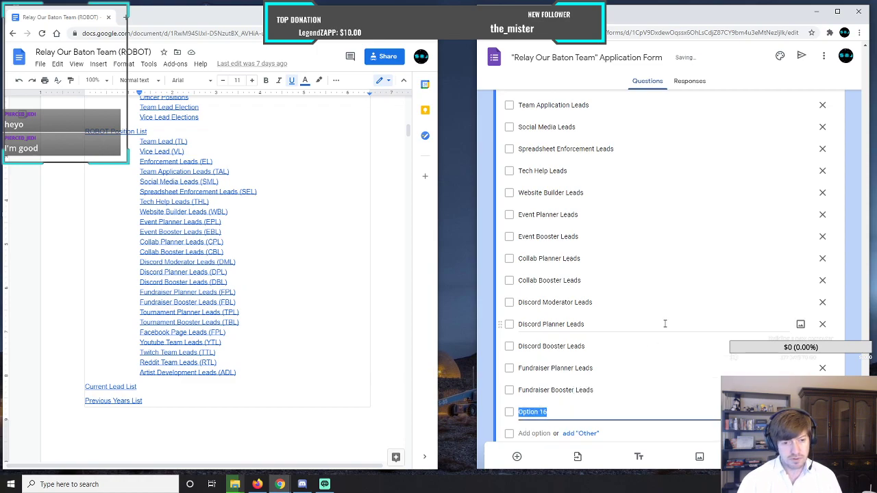
{"action": "type", "text": "Tournam"}
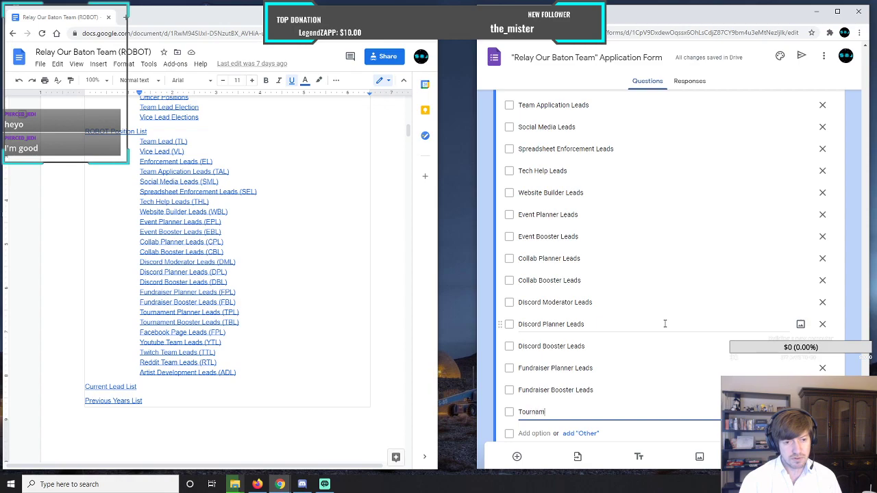
{"action": "type", "text": "ent Planner"}
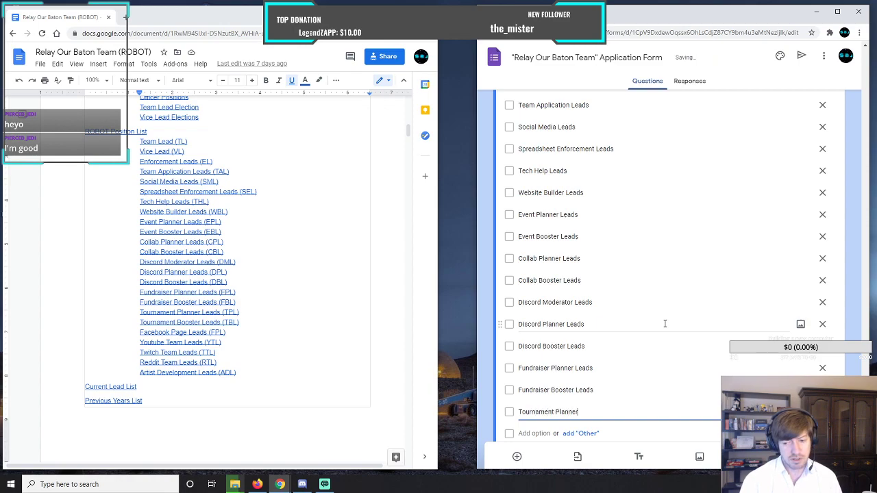
{"action": "type", "text": " Leads"}
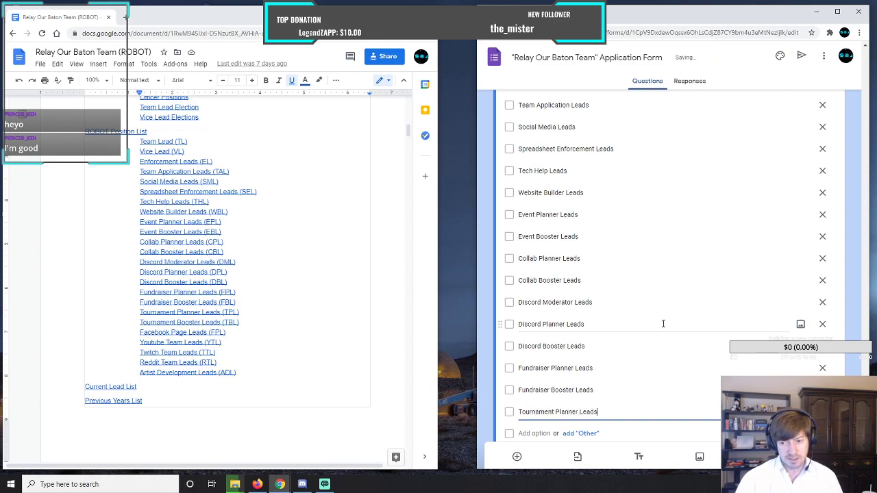
{"action": "key", "text": "Return"}
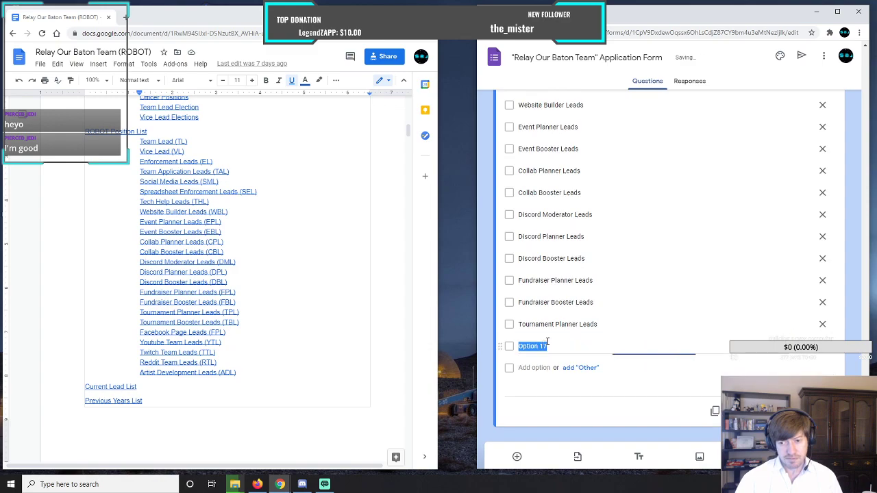
{"action": "type", "text": "Tournament B"}
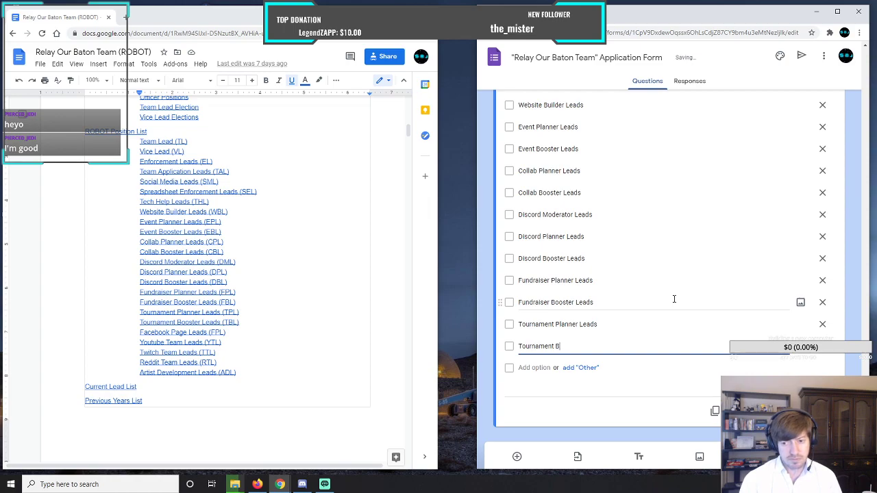
{"action": "type", "text": "ooster Leads"}
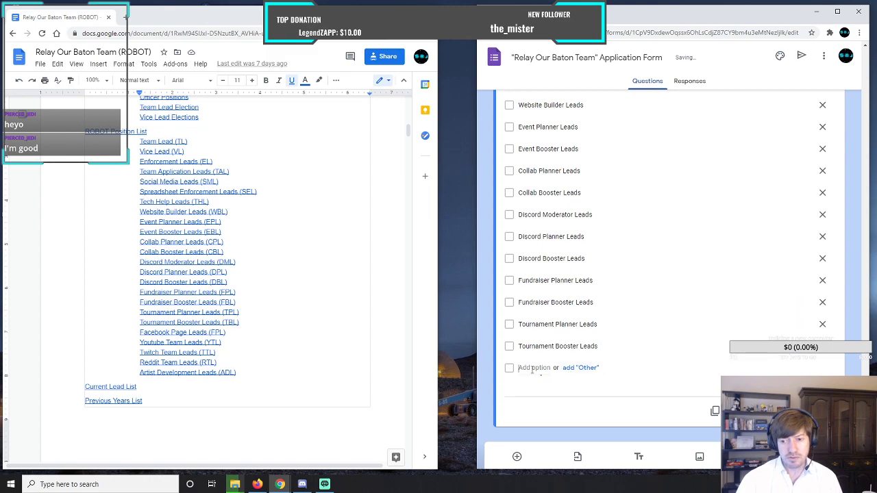
Add "Facebook Page Leads" and "Youtube Team Leads" as the eighteenth and nineteenth checkbox options of the team positions question.
{"action": "key", "text": "Return"}
{"action": "type", "text": "Fac"}
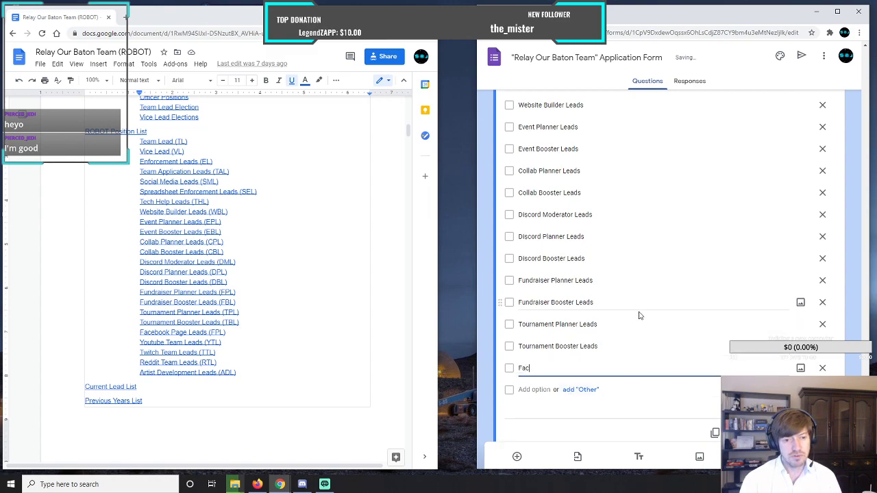
{"action": "type", "text": "ebook Page Leads"}
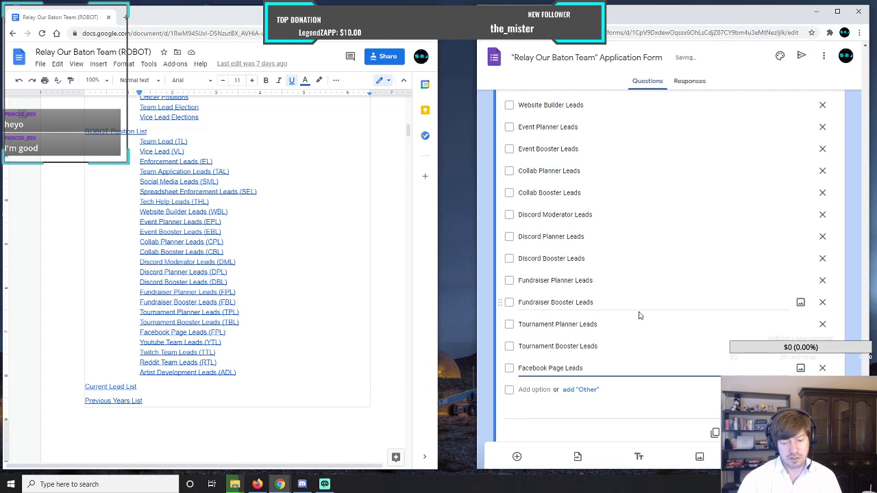
{"action": "key", "text": "Return"}
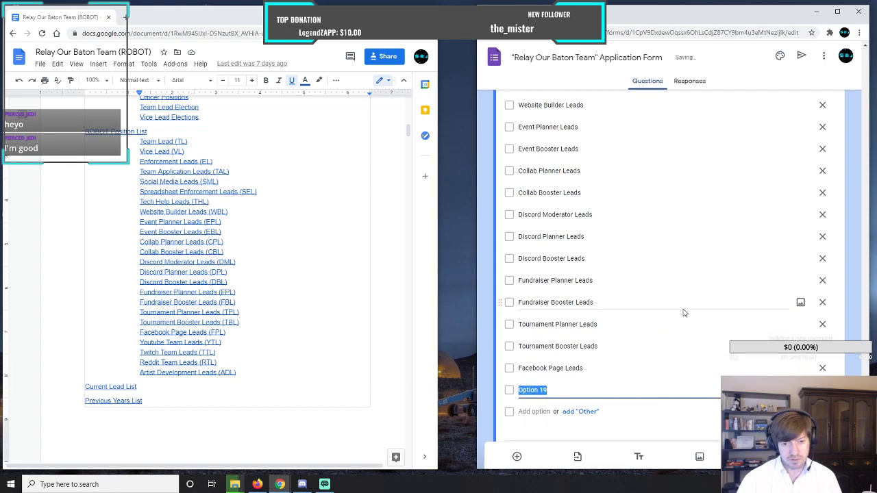
{"action": "type", "text": "Youtbue"}
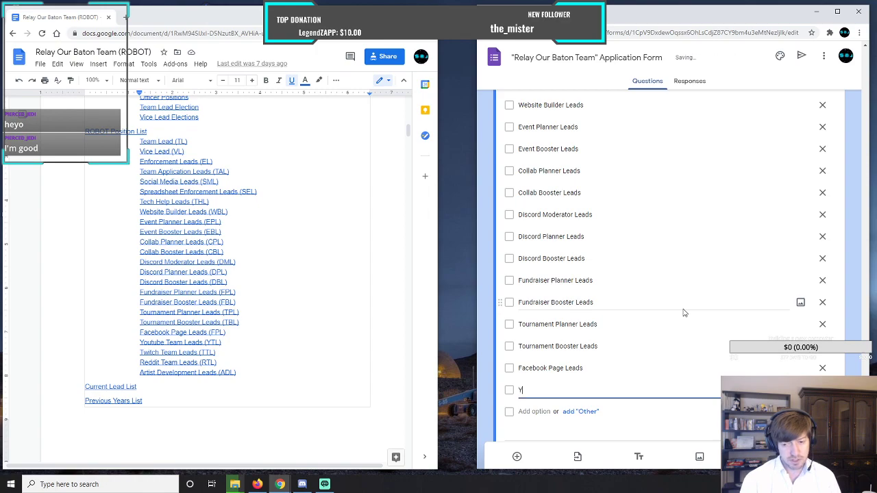
{"action": "key", "text": "BackSpace"}
{"action": "key", "text": "BackSpace"}
{"action": "key", "text": "BackSpace"}
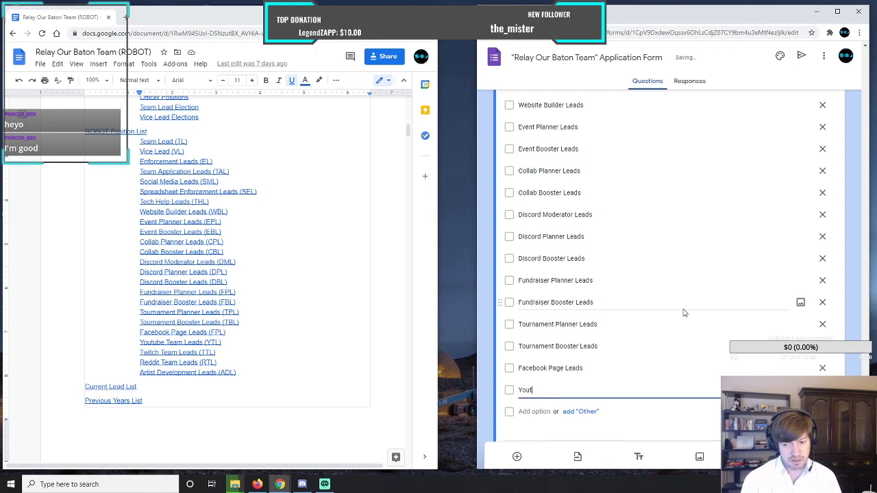
{"action": "type", "text": "ube "}
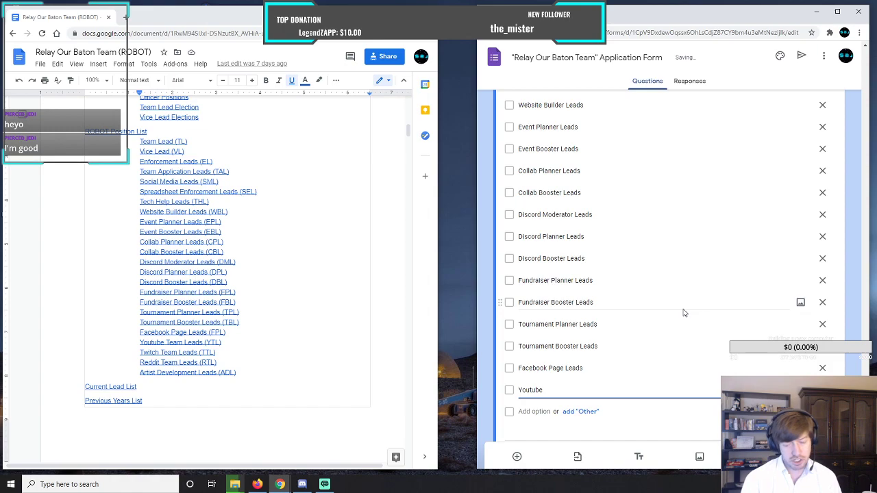
{"action": "type", "text": "Team Leads"}
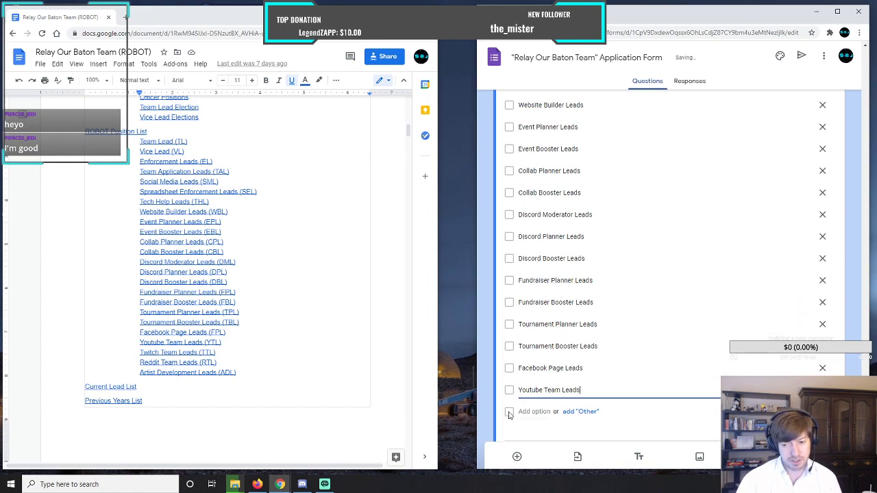
Add "Twitch Team Leads" and "Reddit Team Leads" as the twentieth and twenty-first checkbox options of the team positions question.
{"action": "key", "text": "Return"}
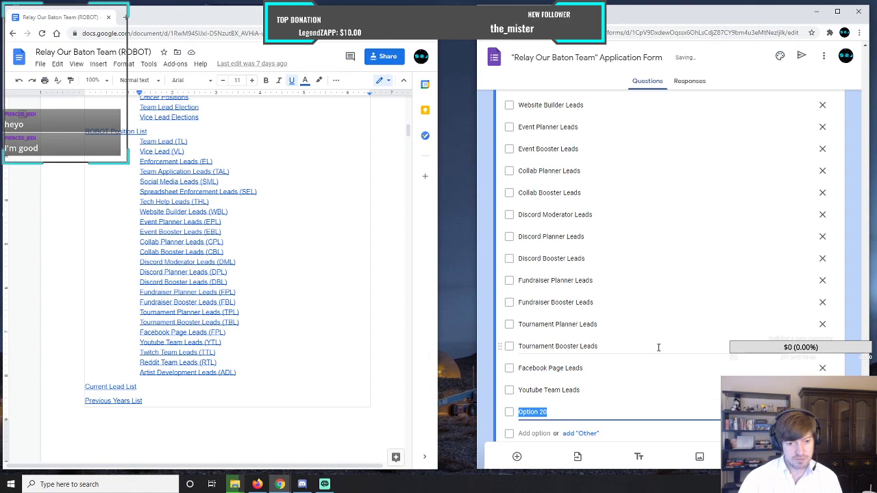
{"action": "type", "text": "Tw"}
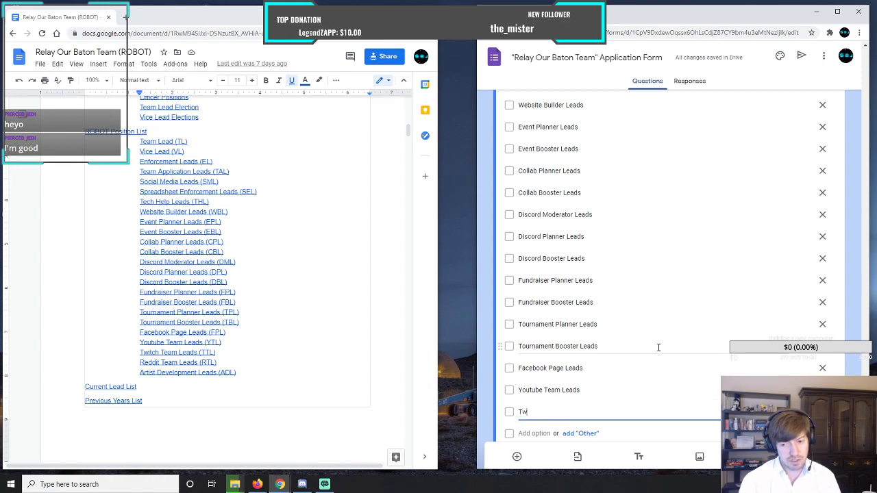
{"action": "type", "text": "itch Team Leads"}
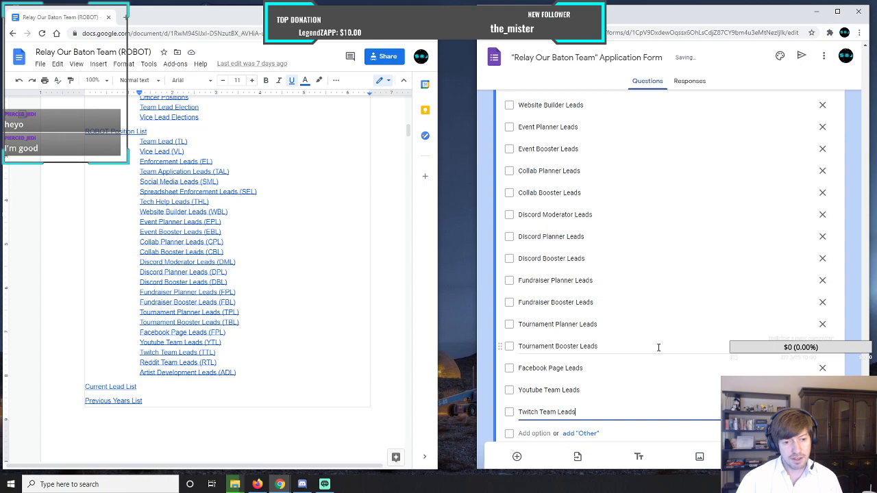
{"action": "key", "text": "Return"}
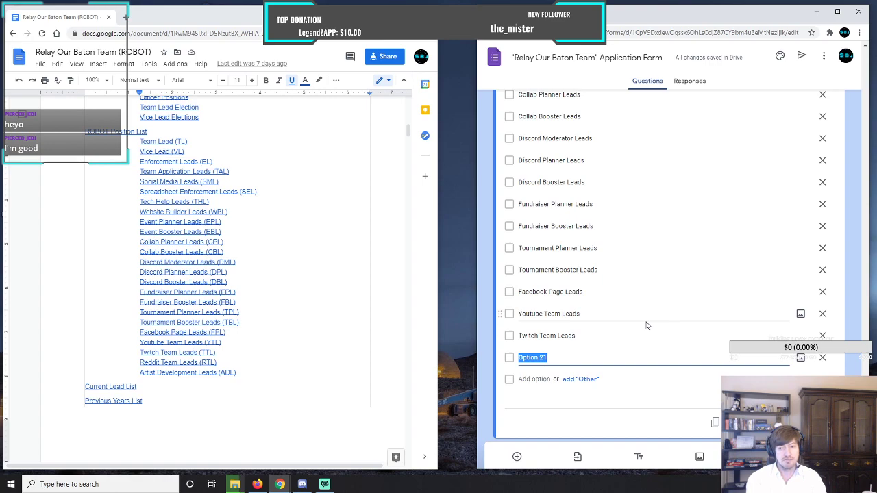
{"action": "type", "text": "Reddit "}
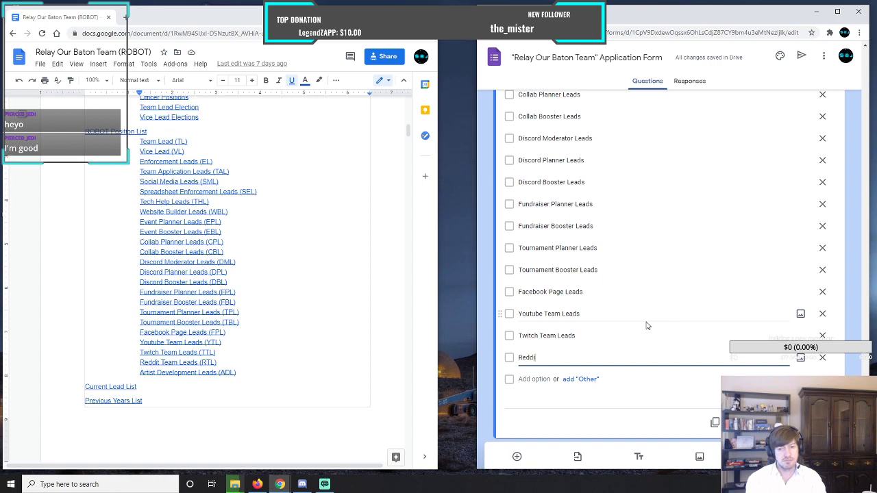
{"action": "type", "text": "Team "}
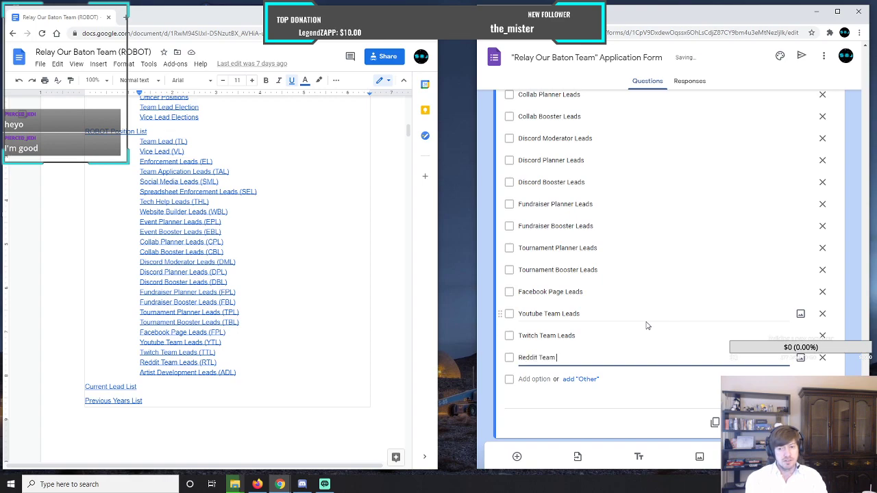
{"action": "type", "text": "leads"}
{"action": "key", "text": "BackSpace"}
{"action": "key", "text": "BackSpace"}
{"action": "key", "text": "BackSpace"}
{"action": "type", "text": "Leads"}
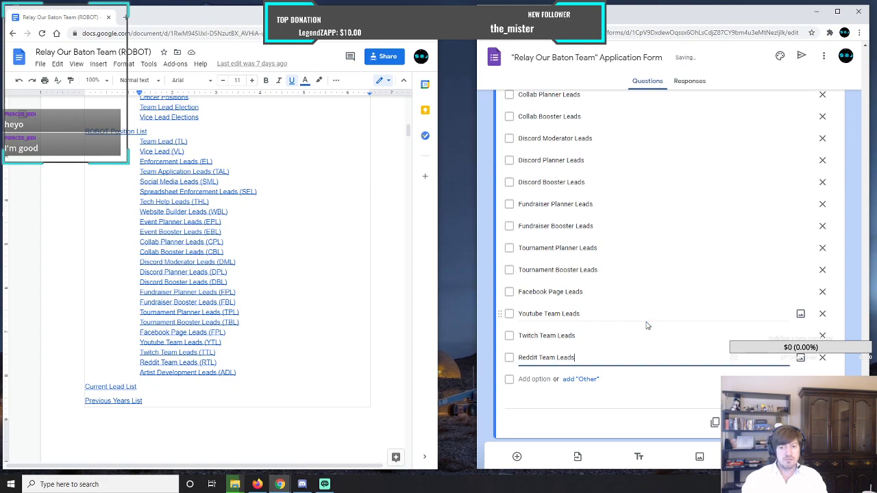
Add "Artist Development Leads" as the twenty-second checkbox option of the team positions question.
{"action": "key", "text": "Return"}
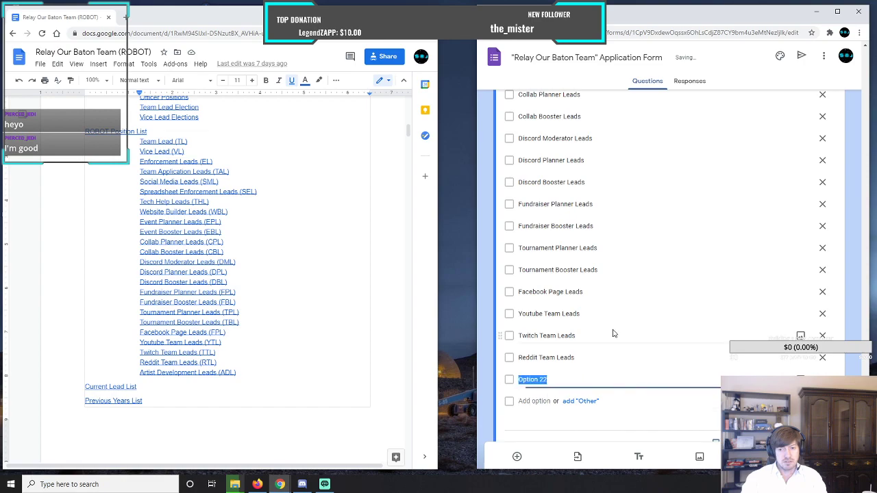
{"action": "type", "text": "A"}
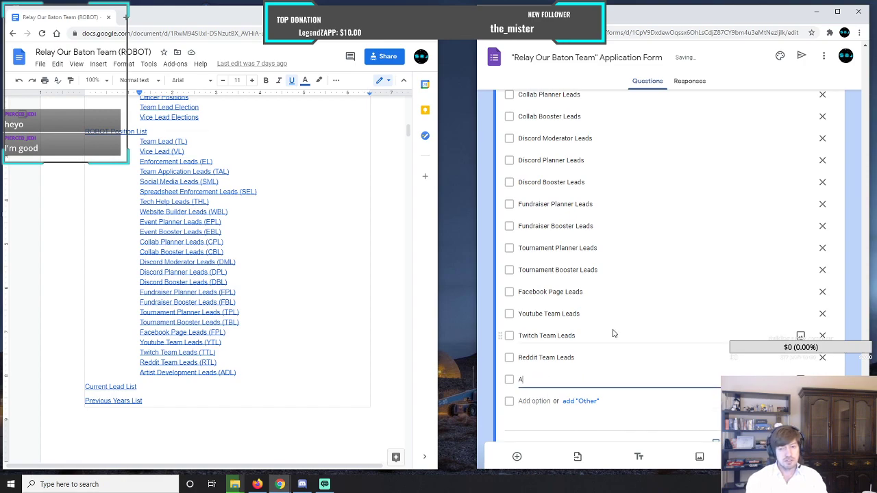
{"action": "type", "text": "rtist Develo"}
{"action": "key", "text": "BackSpace"}
{"action": "type", "text": "opment Leads"}
Enable the description for the team positions question and open its empty description line for editing.
{"action": "scroll", "coordinate": [613, 332], "scroll_direction": "up", "scroll_amount": 5}
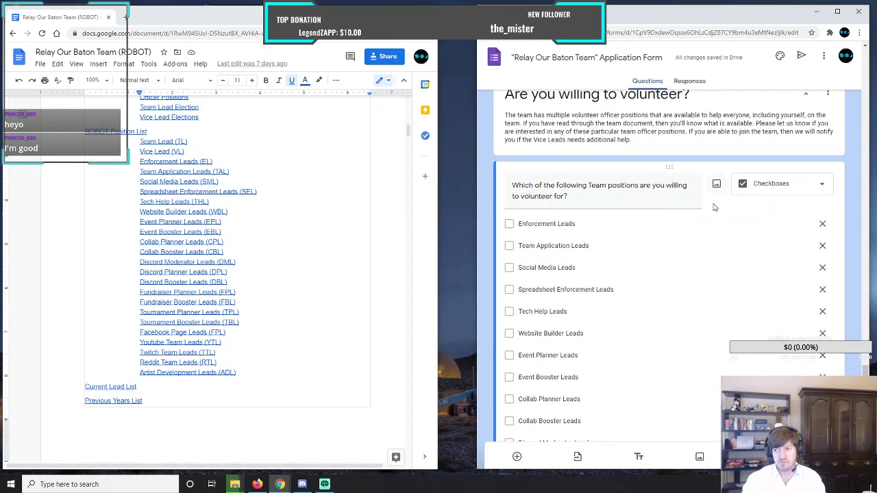
{"action": "scroll", "coordinate": [714, 219], "scroll_direction": "down", "scroll_amount": 5}
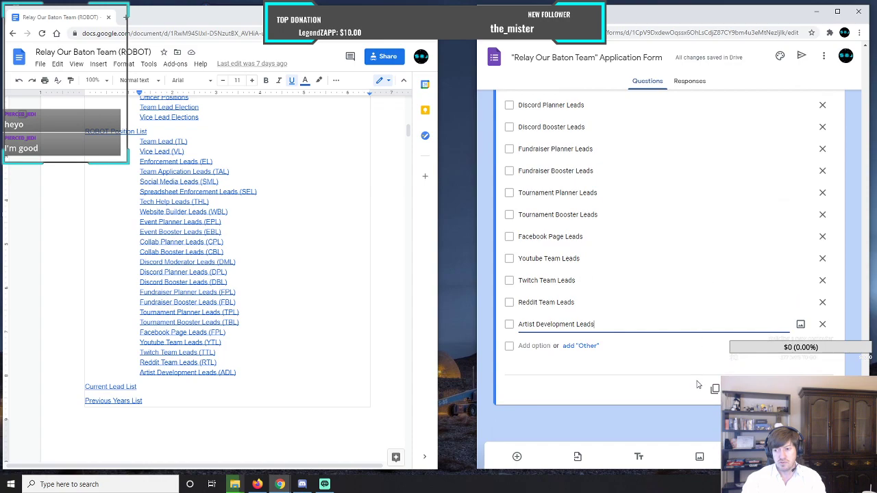
{"action": "left_click", "coordinate": [822, 389]}
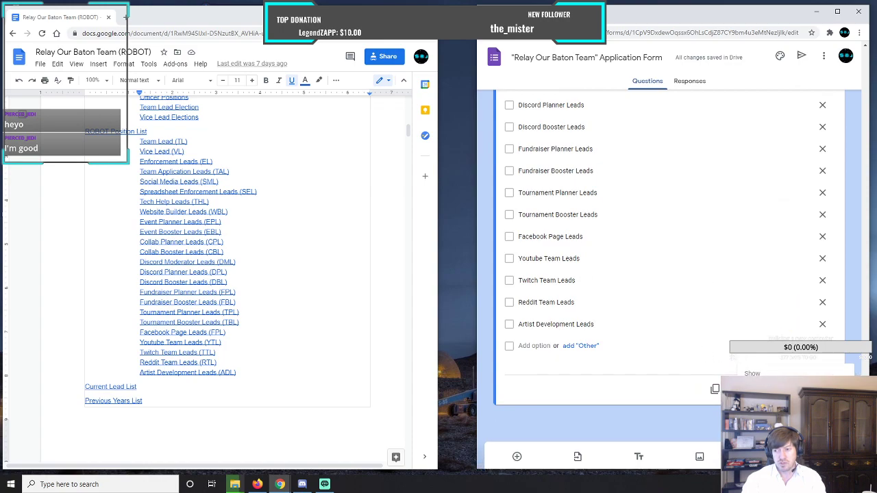
{"action": "scroll", "coordinate": [625, 324], "scroll_direction": "up", "scroll_amount": 6}
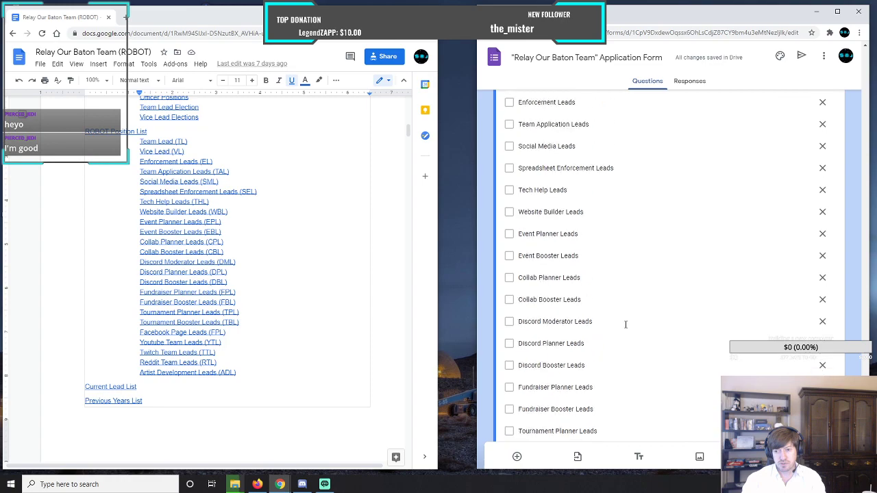
{"action": "left_click", "coordinate": [579, 317]}
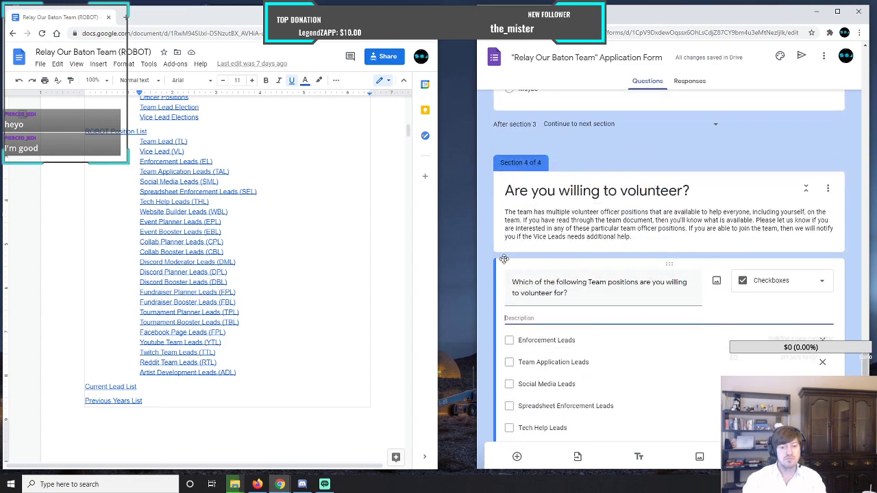
Start the team positions question's description with "Please remember, even if you might apply for multiple positions to volunteer for".
{"action": "type", "text": "P"}
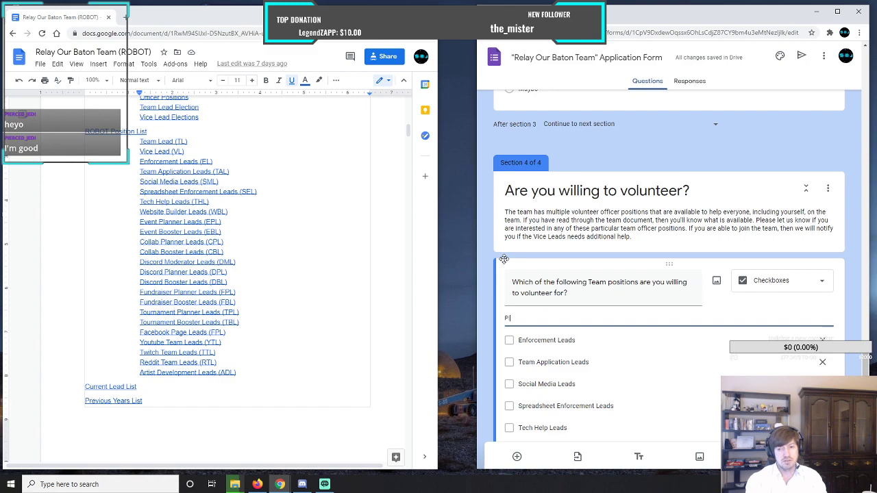
{"action": "type", "text": "lease remember"}
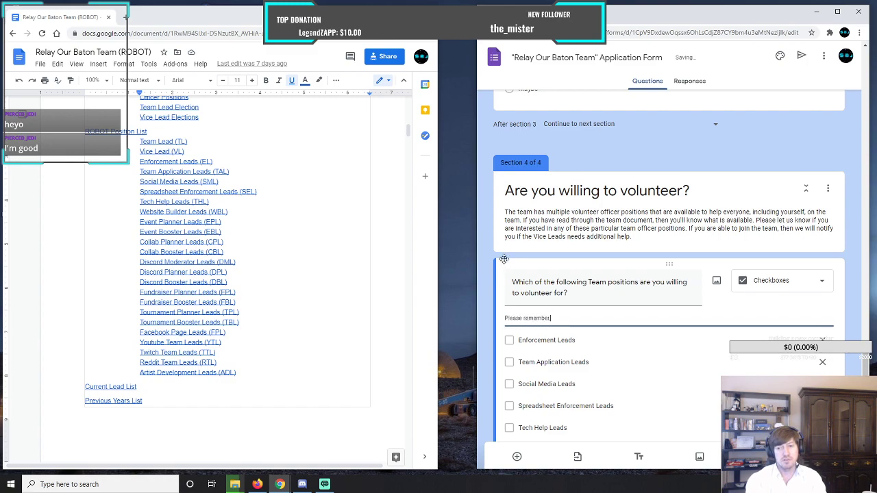
{"action": "type", "text": ", eve"}
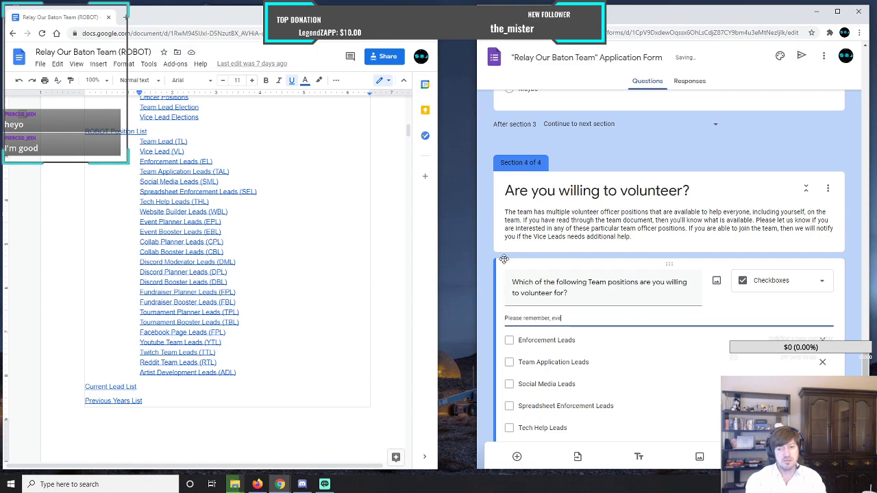
{"action": "type", "text": "n if you mig"}
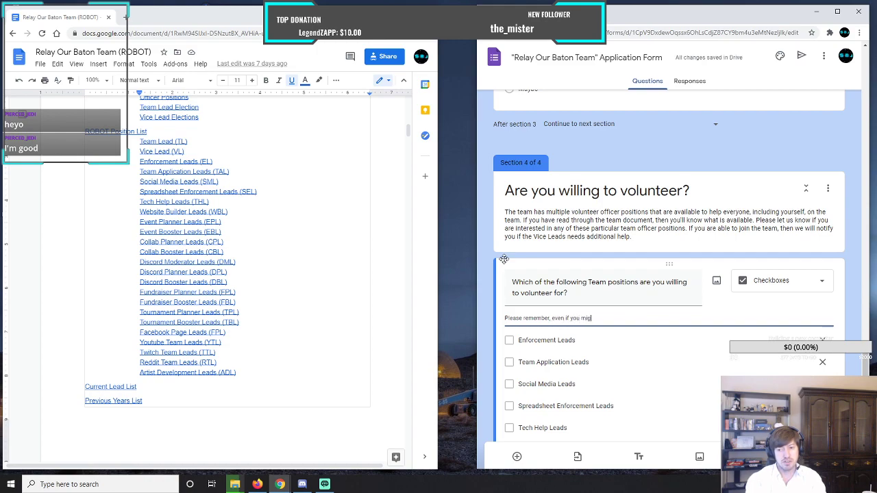
{"action": "type", "text": "ht apply for "}
{"action": "type", "text": "j"}
{"action": "type", "text": "mult"}
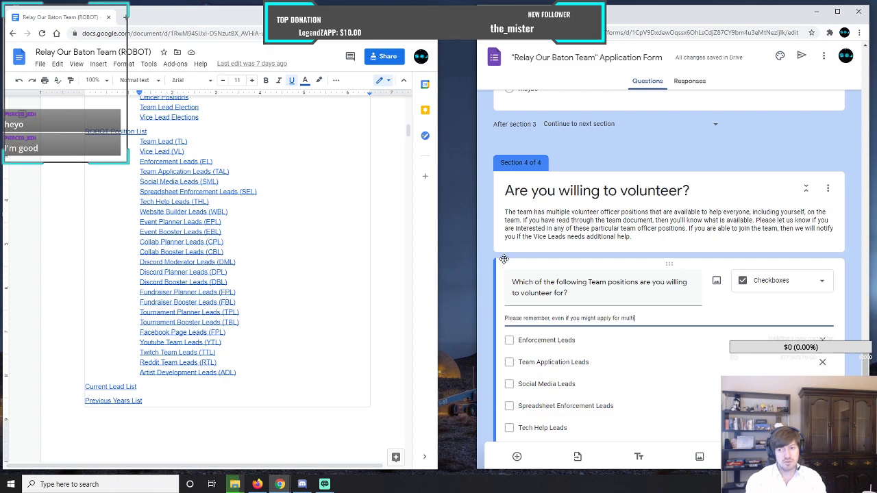
{"action": "type", "text": "iple p"}
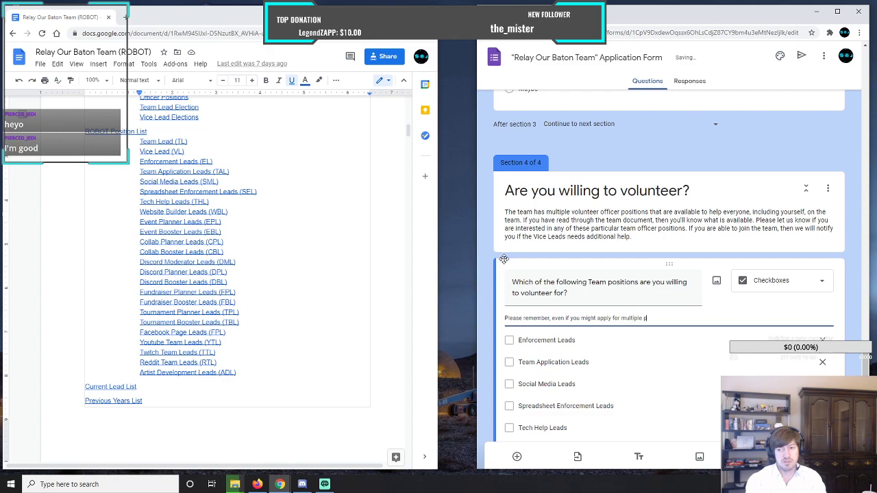
{"action": "type", "text": "ositions"}
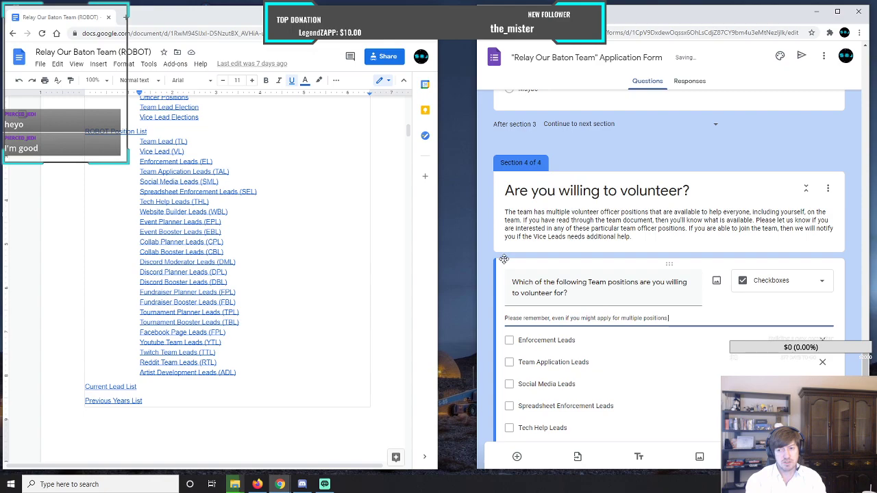
{"action": "type", "text": " to volunteer for, you are "}
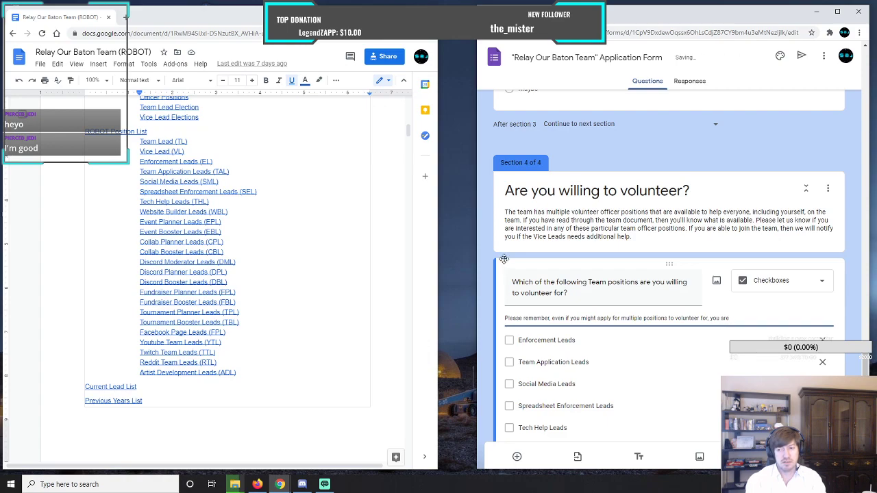
{"action": "type", "text": "only"}
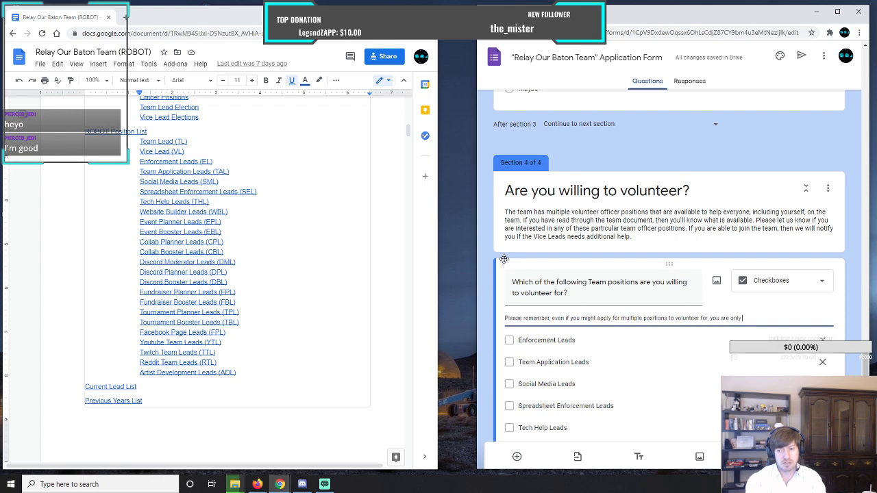
{"action": "type", "text": " going to b"}
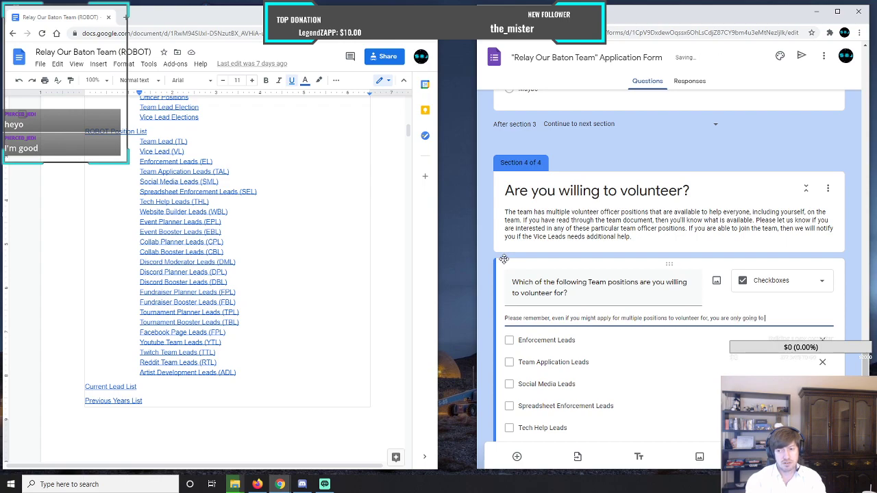
{"action": "type", "text": "e in only one of these"}
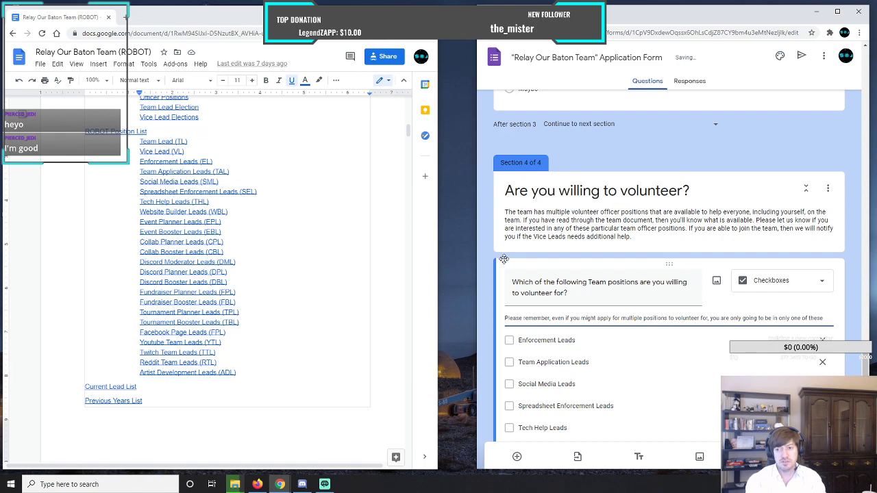
{"action": "type", "text": " volun"}
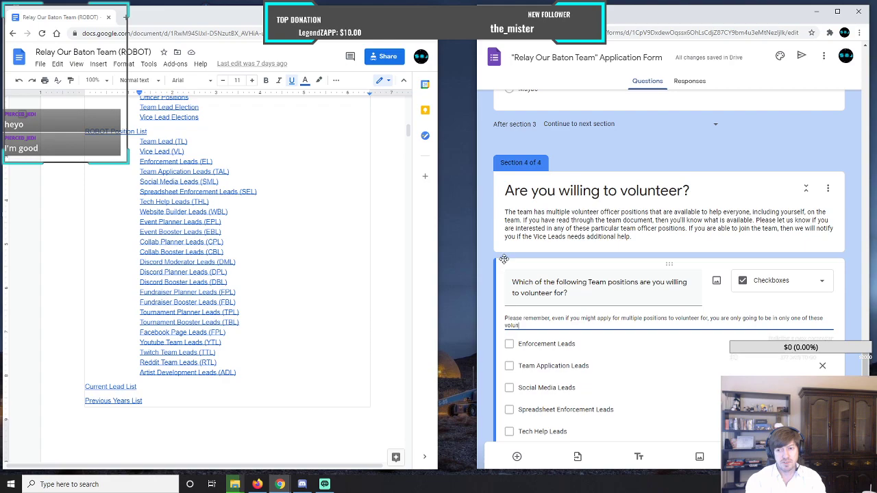
{"action": "type", "text": "teer team positions"}
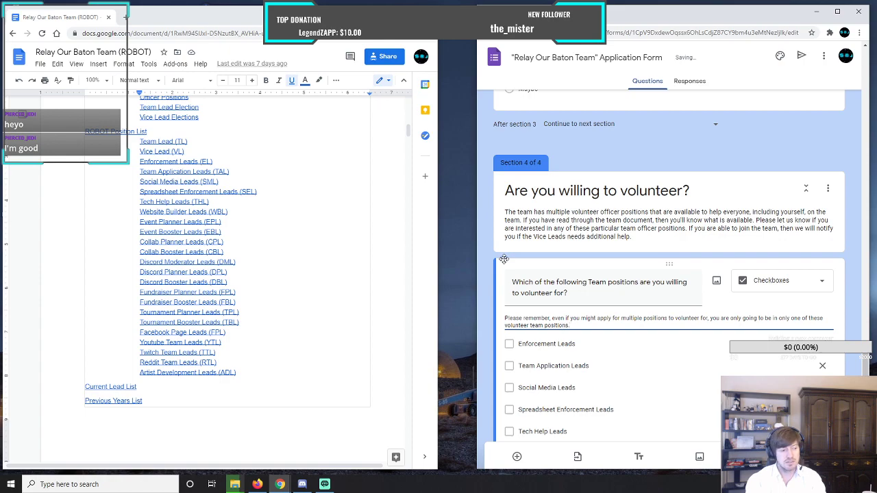
Finish the description with the sentence "Don't want to overwhelm anyone with the potential work.".
{"action": "type", "text": ". D"}
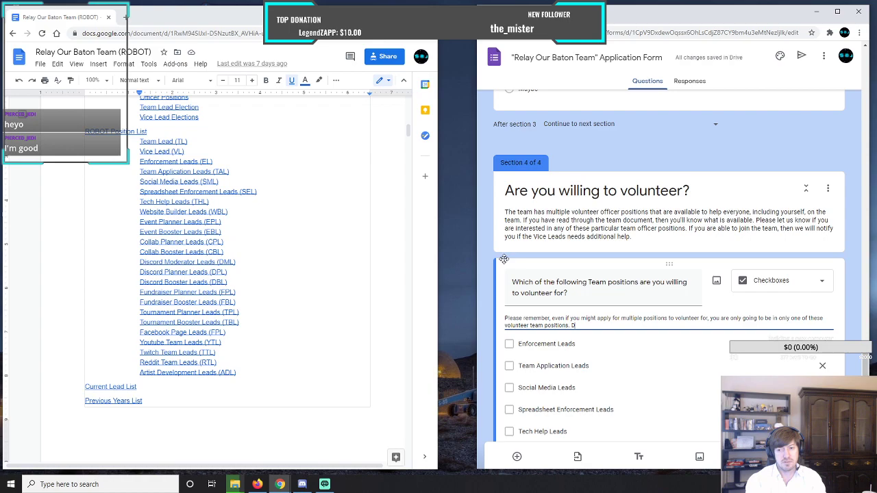
{"action": "type", "text": "on't want to"}
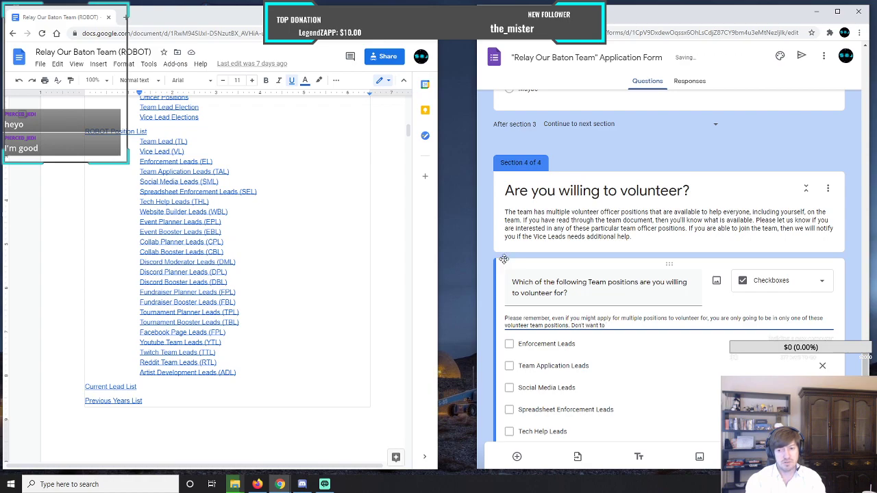
{"action": "type", "text": " overwhelm"}
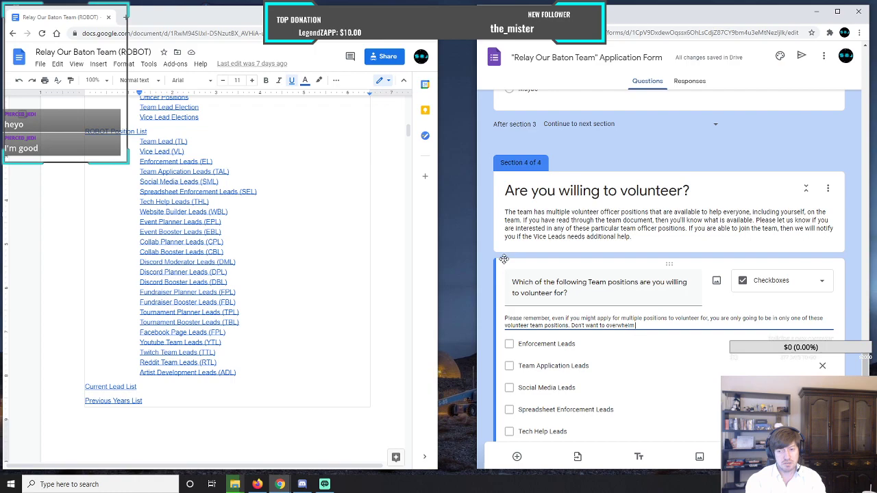
{"action": "type", "text": " anyone with"}
{"action": "type", "text": "the"}
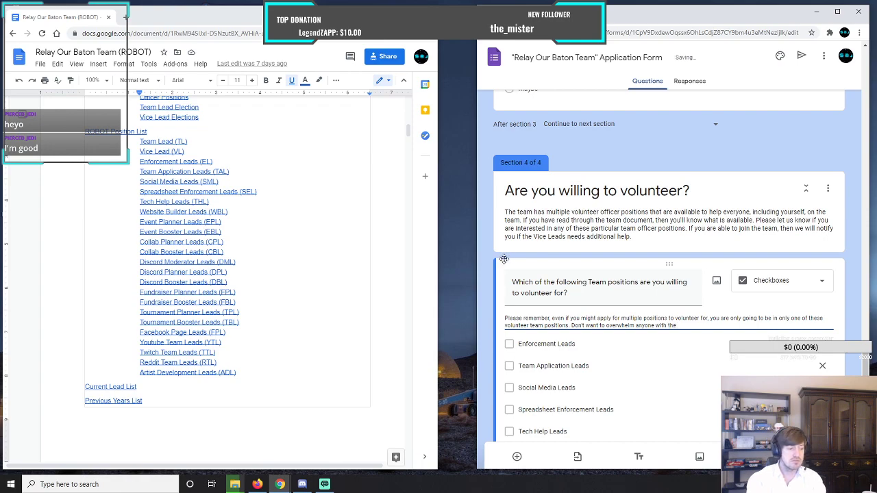
{"action": "type", "text": " potent"}
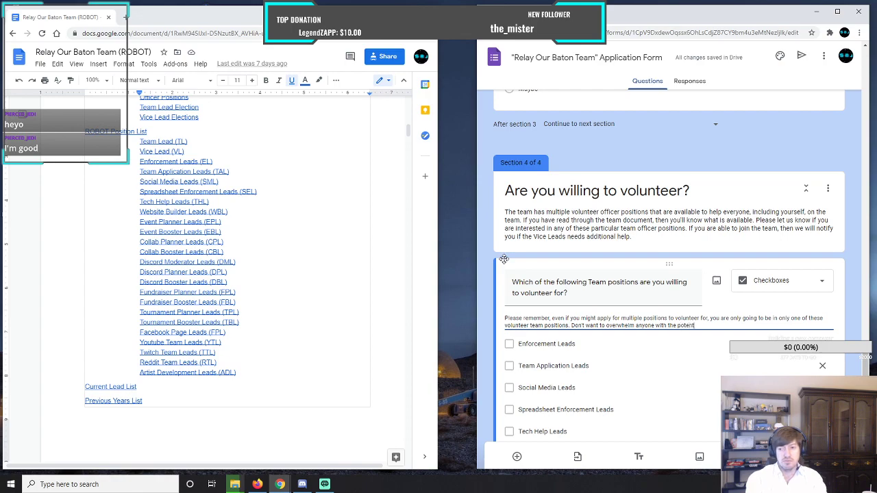
{"action": "type", "text": "ial work"}
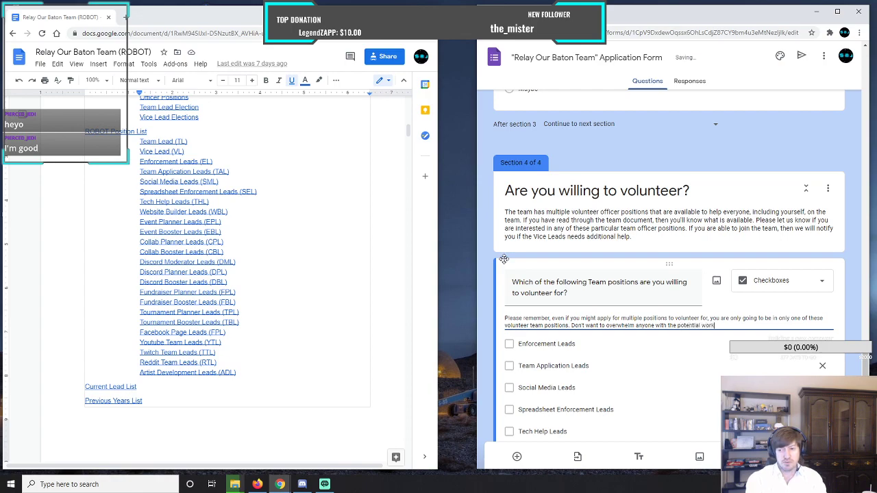
{"action": "type", "text": "."}
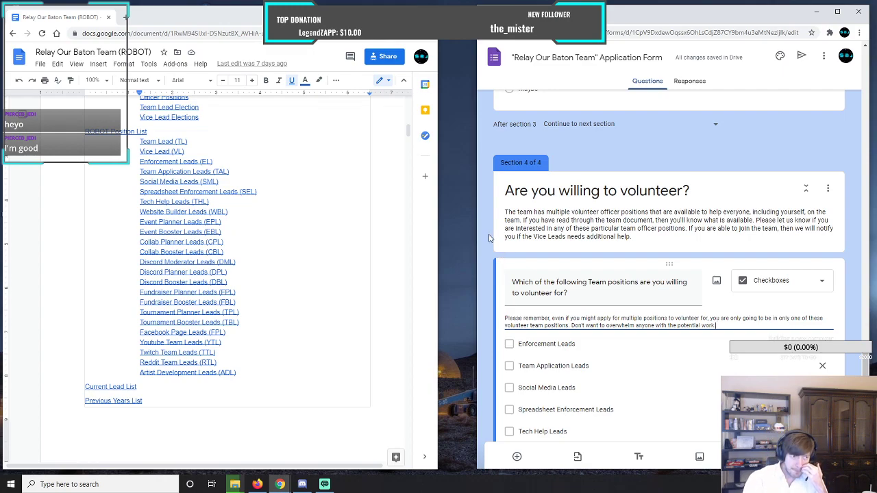
Widen the form window and add a new question of type Checkboxes below the team positions question.
{"action": "scroll", "coordinate": [489, 238], "scroll_direction": "down", "scroll_amount": 7}
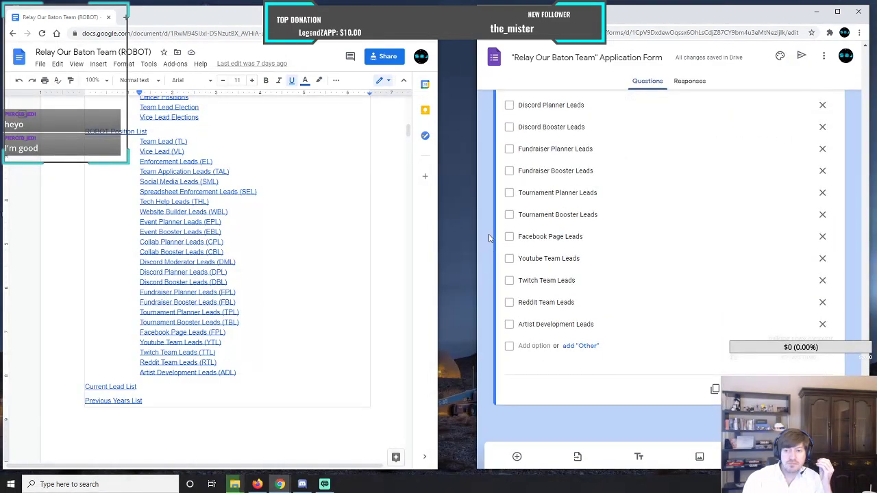
{"action": "scroll", "coordinate": [489, 238], "scroll_direction": "up", "scroll_amount": 8}
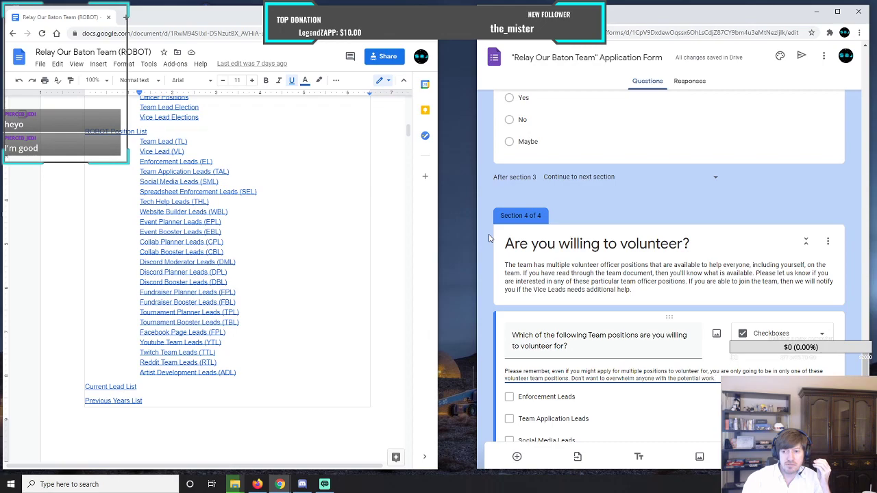
{"action": "scroll", "coordinate": [489, 238], "scroll_direction": "down", "scroll_amount": 7}
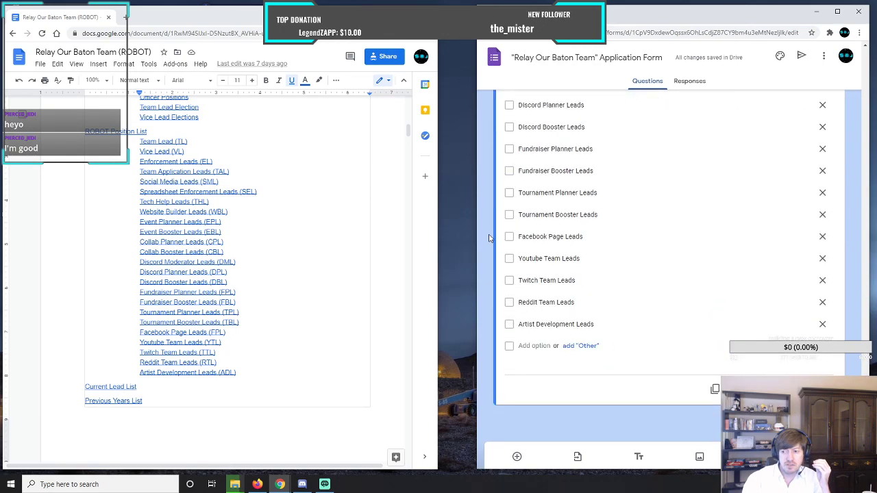
{"action": "left_click_drag", "start_coordinate": [476, 304], "coordinate": [405, 303]}
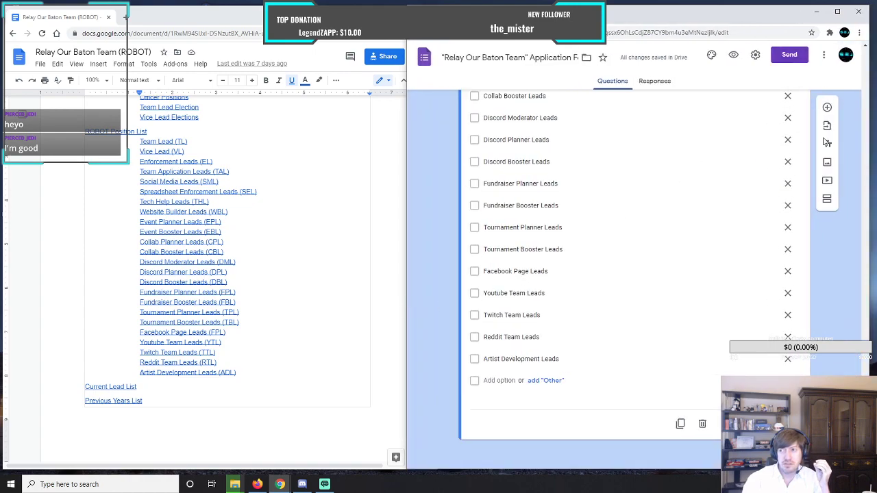
{"action": "left_click", "coordinate": [827, 107]}
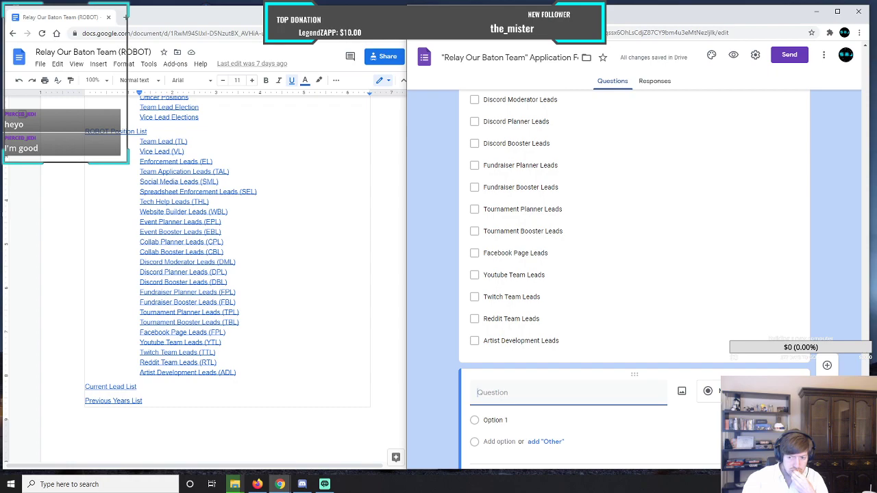
{"action": "left_click", "coordinate": [713, 391]}
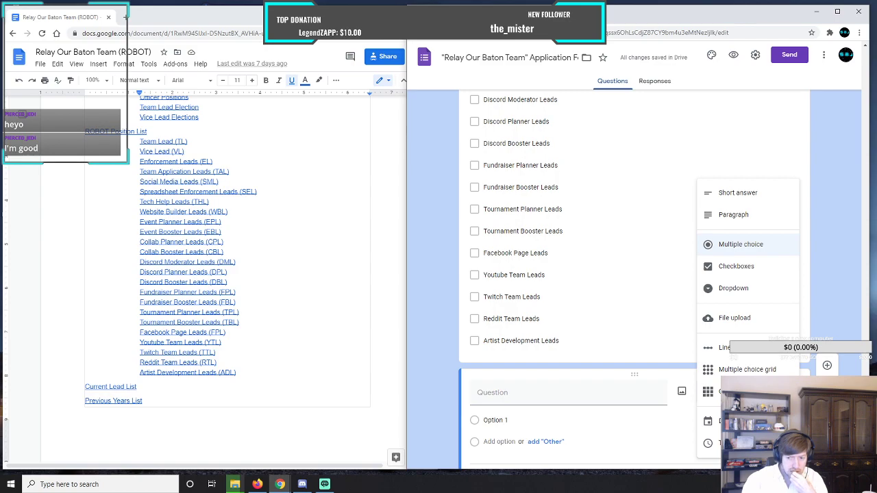
{"action": "left_click", "coordinate": [743, 269]}
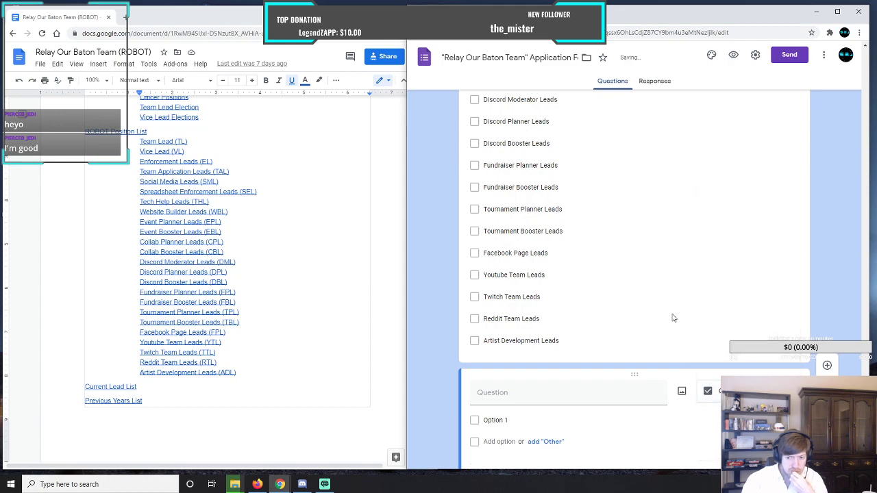
Begin the new question's title with "If you do join one of the volunteer groups,".
{"action": "left_click", "coordinate": [533, 397]}
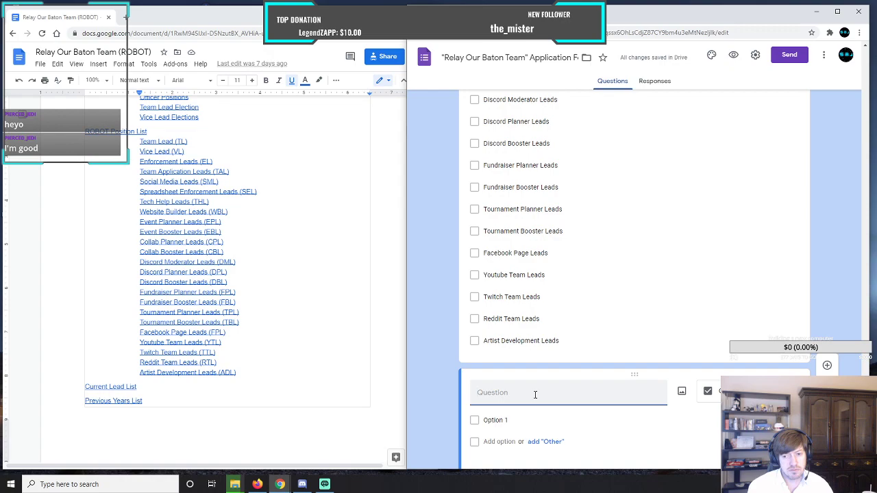
{"action": "type", "text": "If you"}
{"action": "type", "text": "are"}
{"action": "key", "text": "BackSpace"}
{"action": "key", "text": "BackSpace"}
{"action": "key", "text": "BackSpace"}
{"action": "key", "text": "BackSpace"}
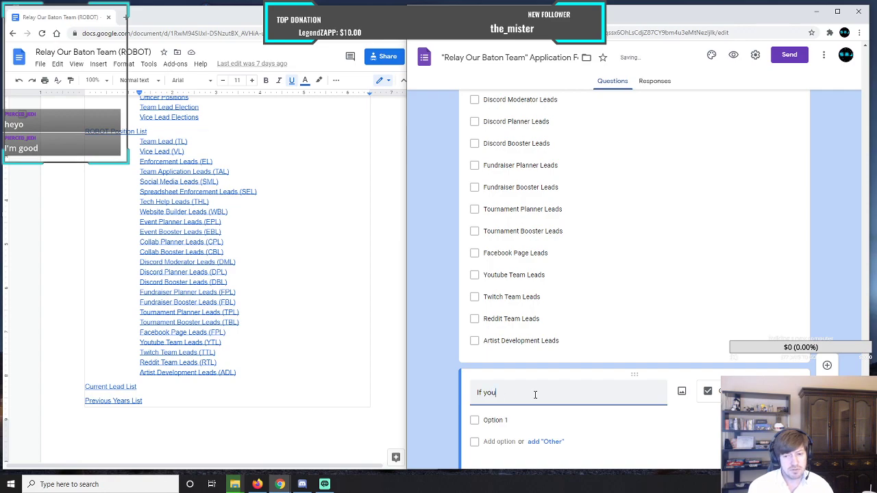
{"action": "type", "text": "do "}
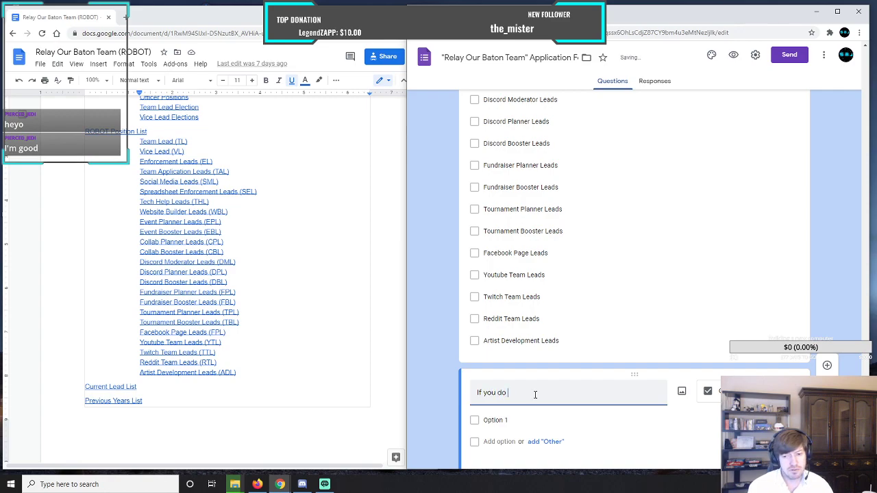
{"action": "type", "text": "join one of the "}
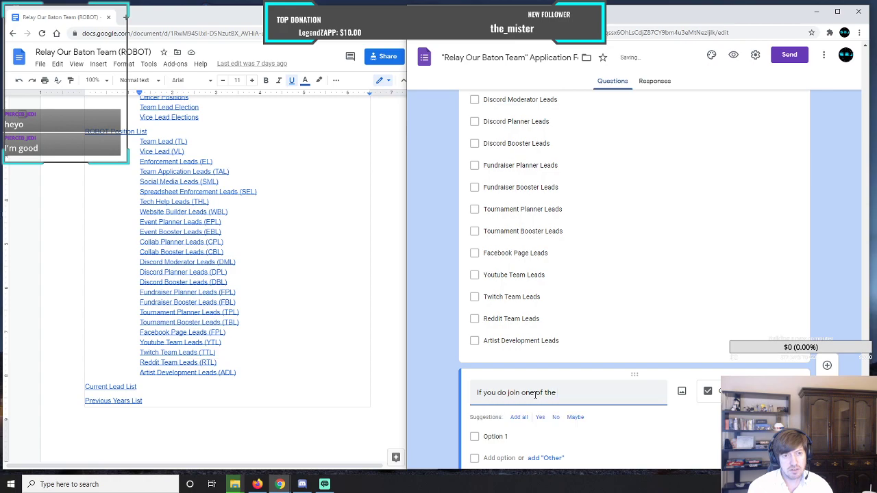
{"action": "type", "text": "volut"}
{"action": "key", "text": "BackSpace"}
{"action": "type", "text": "ntee"}
{"action": "type", "text": "r groups"}
{"action": "type", "text": ". "}
{"action": "type", "text": "how much"}
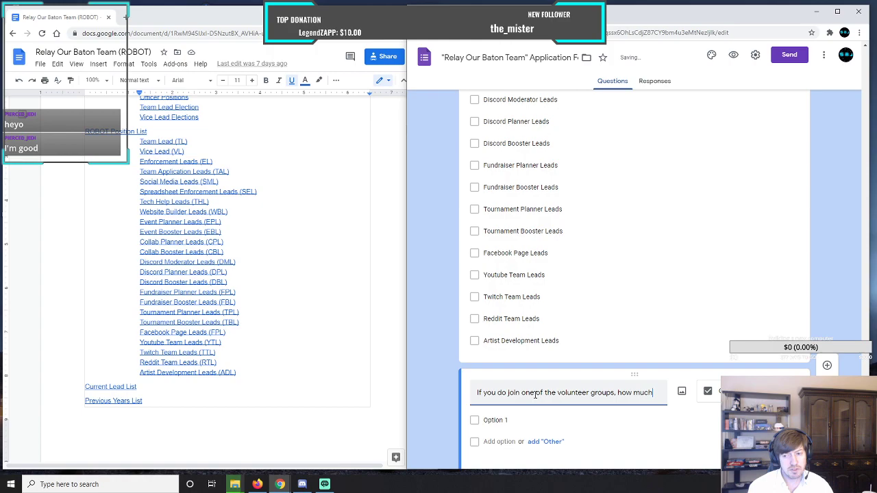
{"action": "type", "text": " time would"}
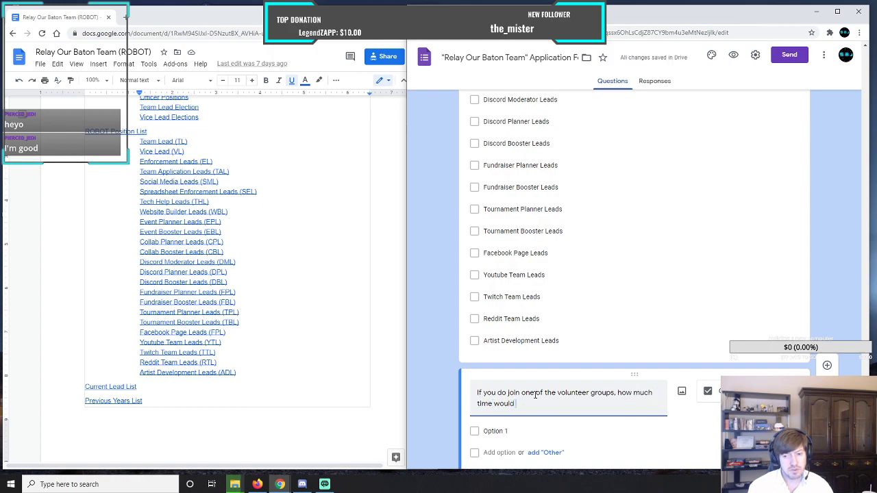
{"action": "type", "text": " you be "}
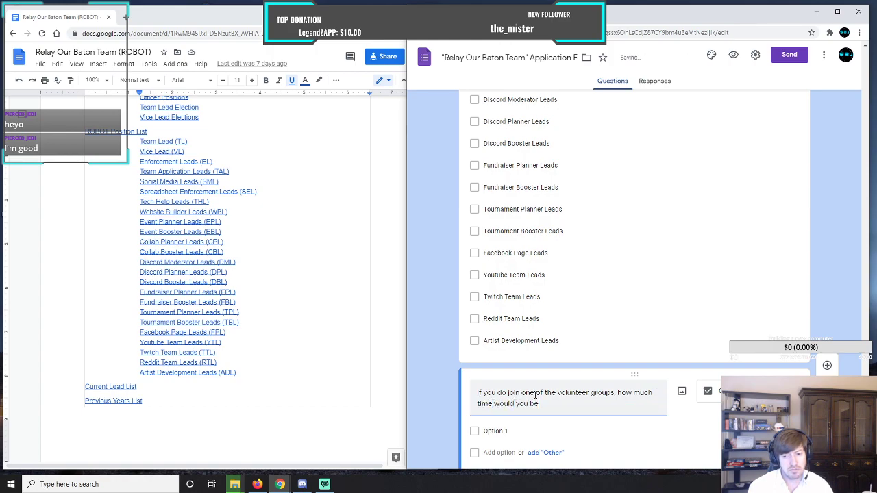
{"action": "type", "text": "willing to put towards"}
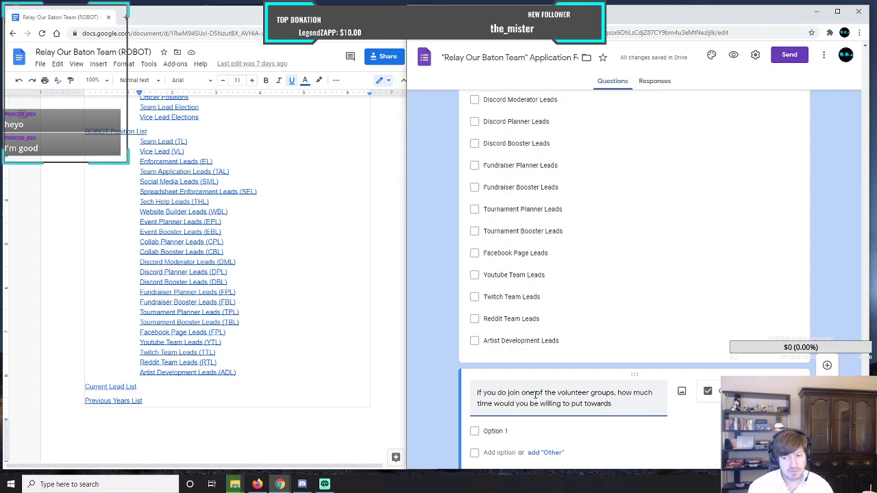
Finish the question title with "how much time would you be willing to put towards the lead activities?".
{"action": "type", "text": "he lead activities?"}
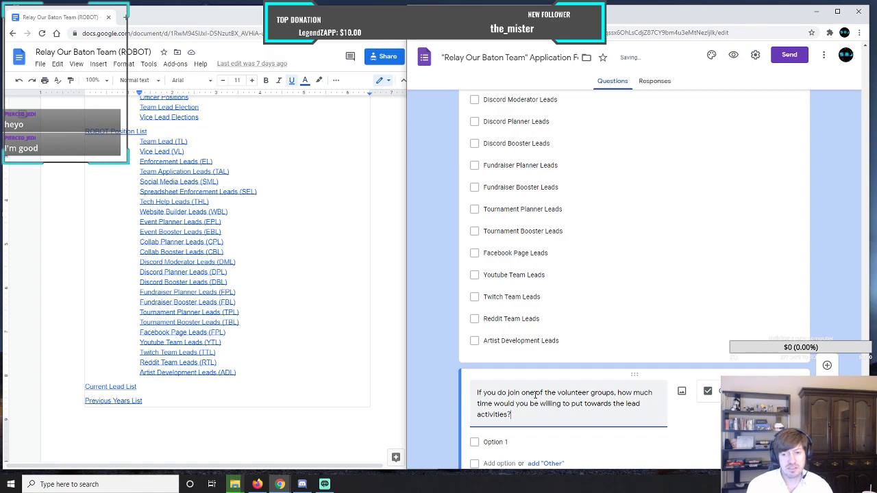
Label the time commitment question's first option "1-5hrs" and add a second option below it.
{"action": "scroll", "coordinate": [473, 375], "scroll_direction": "down", "scroll_amount": 2}
{"action": "left_click", "coordinate": [501, 361]}
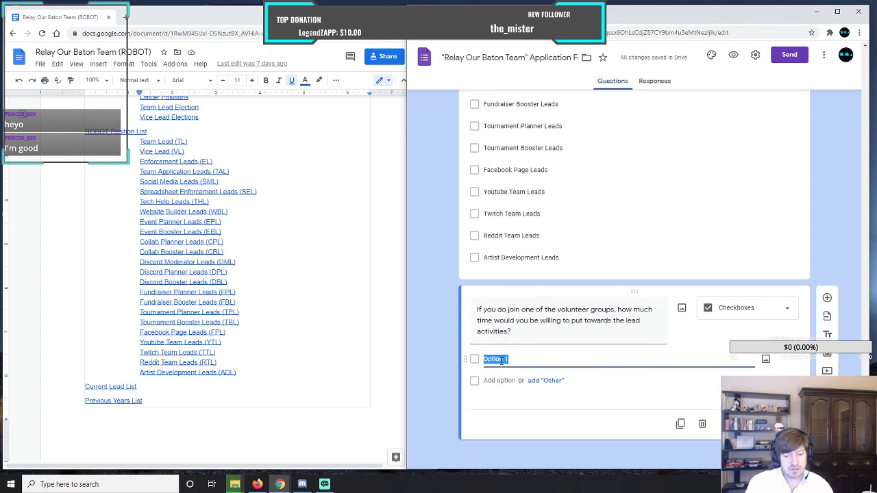
{"action": "type", "text": "1-5"}
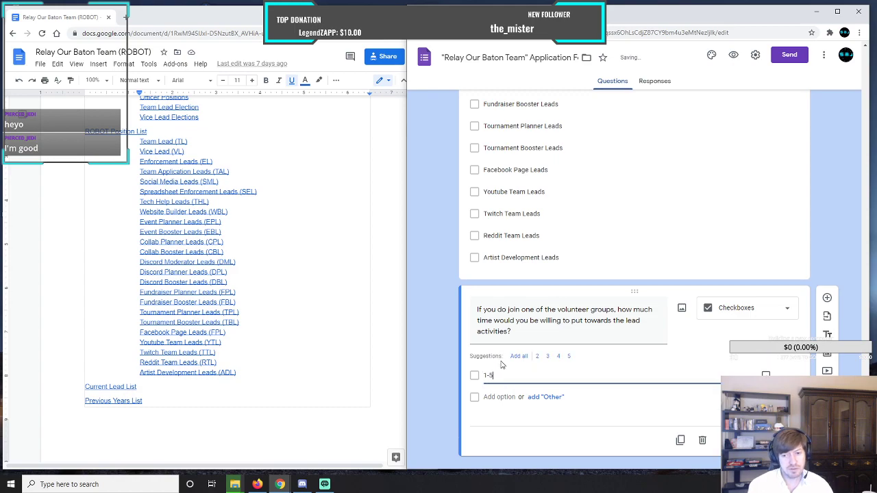
{"action": "type", "text": "hrs"}
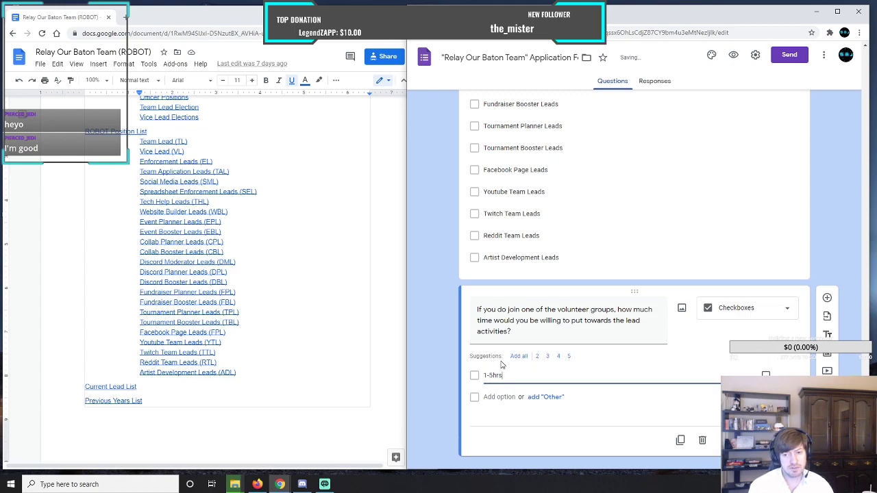
{"action": "left_click", "coordinate": [488, 397]}
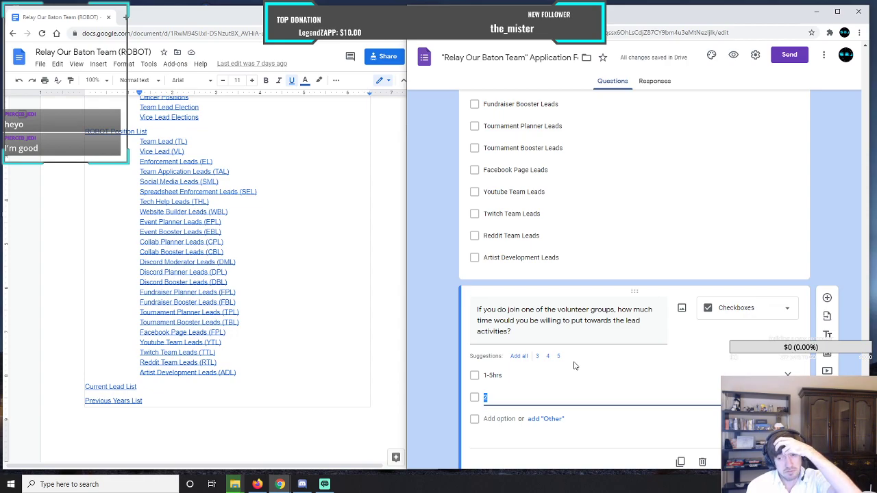
Insert "(per week)" before the question mark in the time commitment question's title.
{"action": "triple_click", "coordinate": [508, 332]}
{"action": "left_click", "coordinate": [508, 331]}
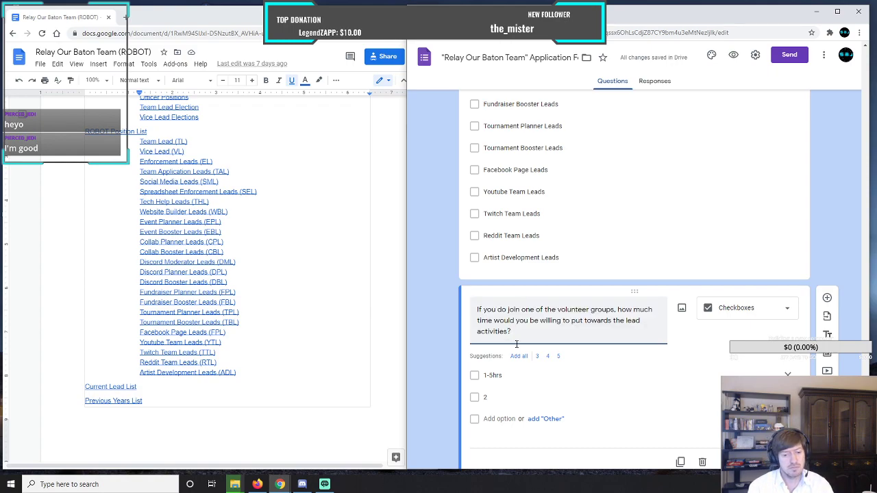
{"action": "type", "text": "(per week"}
{"action": "type", "text": ")"}
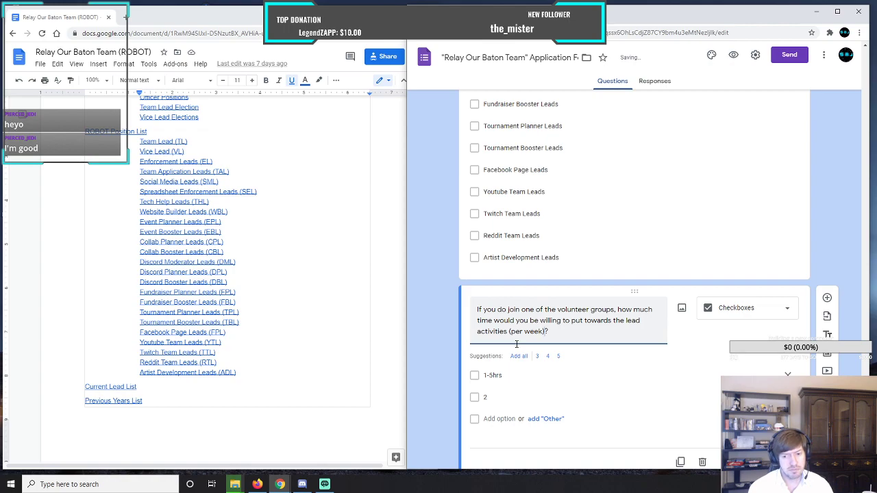
Label the second option of the time commitment question "5-9hrs".
{"action": "left_click", "coordinate": [497, 398]}
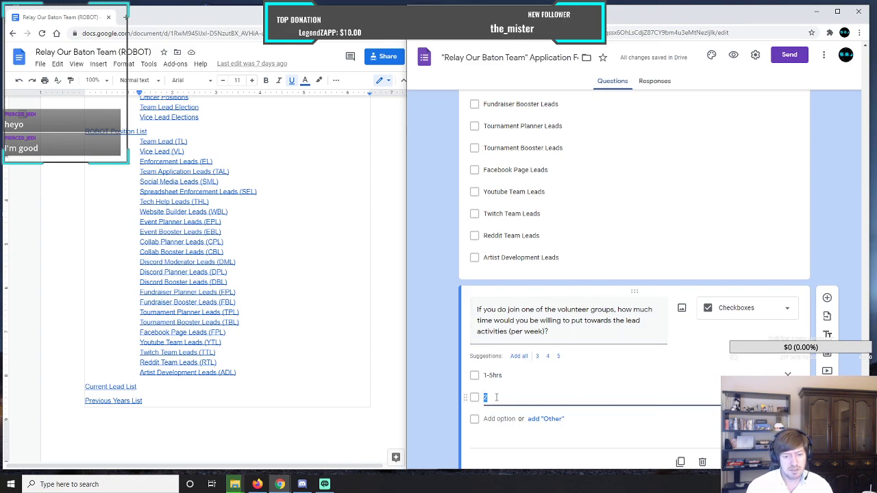
{"action": "type", "text": "6"}
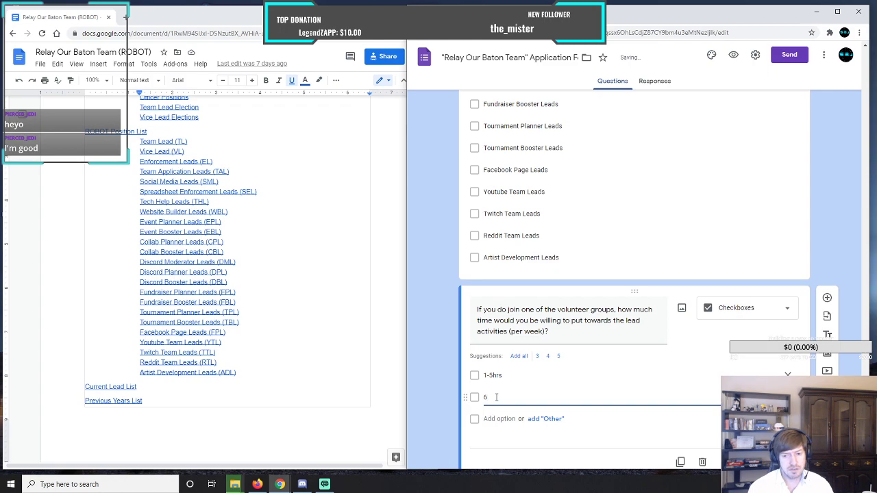
{"action": "key", "text": "BackSpace"}
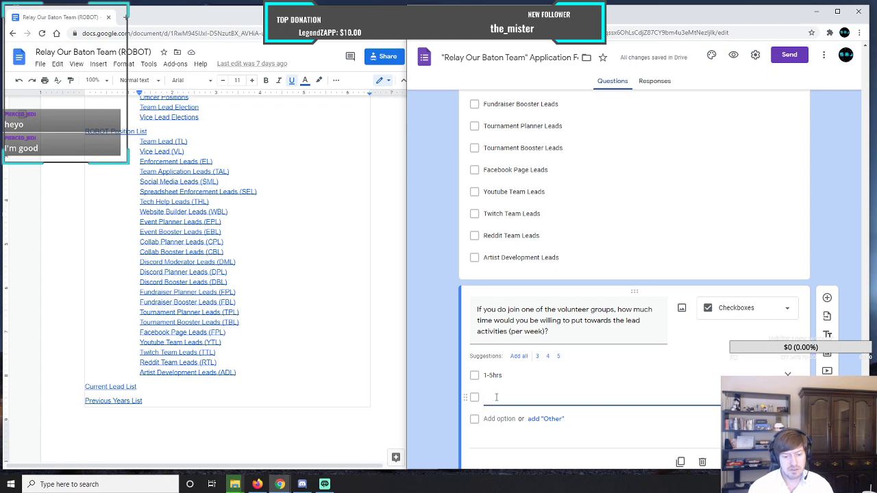
{"action": "type", "text": "5"}
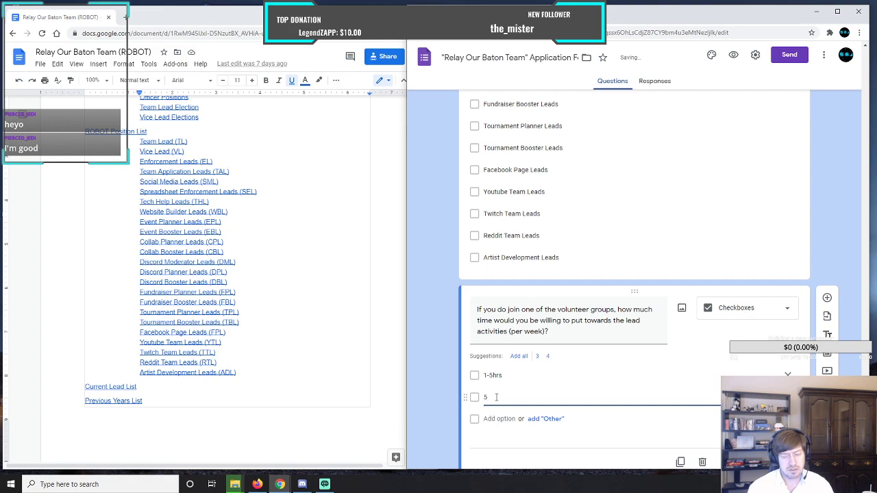
{"action": "type", "text": "-9hrs"}
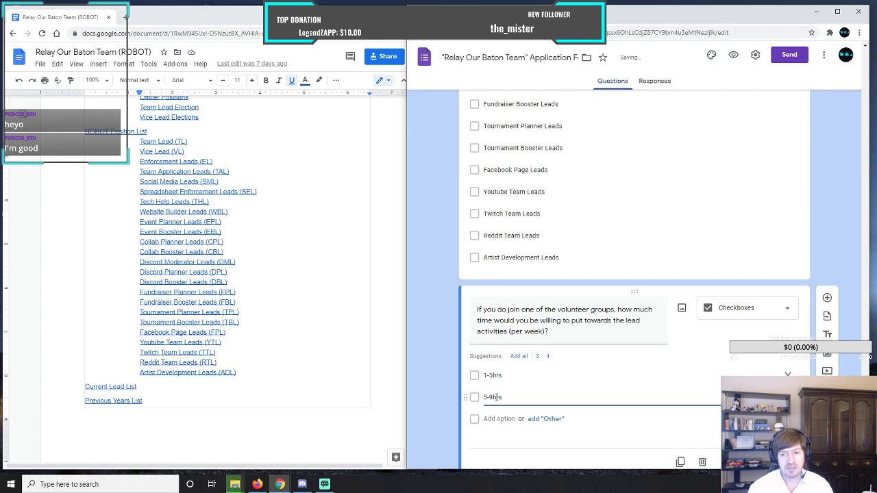
Add the options "9-13hrs" and "13hrs+" to the time commitment question.
{"action": "key", "text": "Return"}
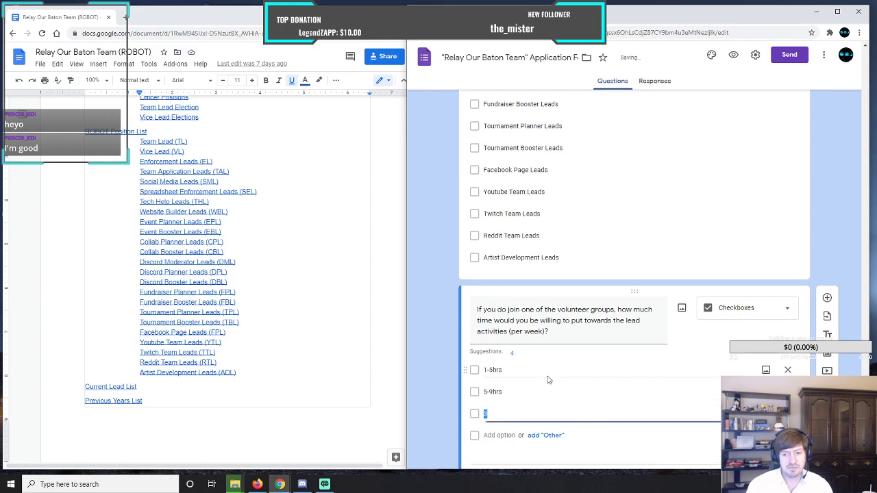
{"action": "type", "text": "9-13hrs"}
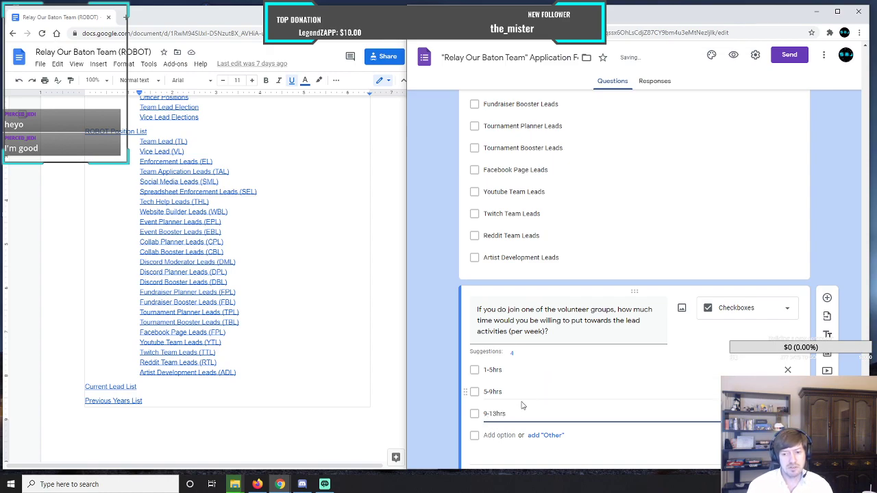
{"action": "left_click", "coordinate": [510, 435]}
{"action": "type", "text": "13hrs"}
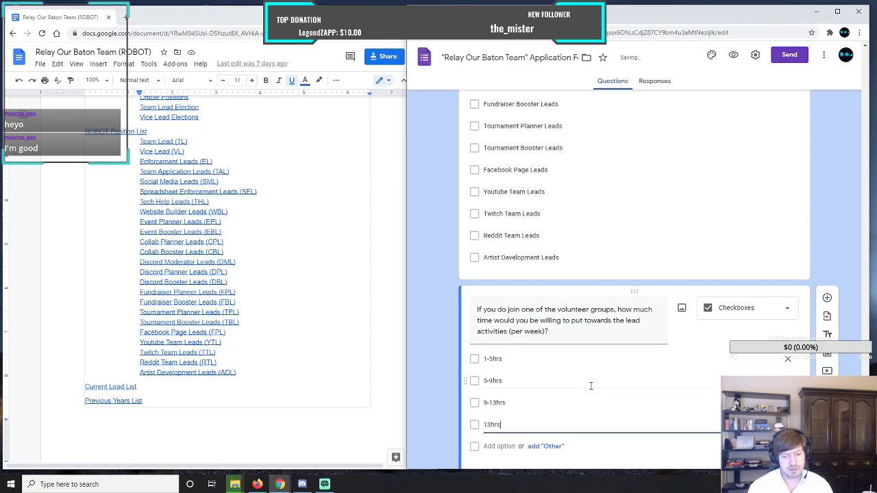
{"action": "type", "text": "+"}
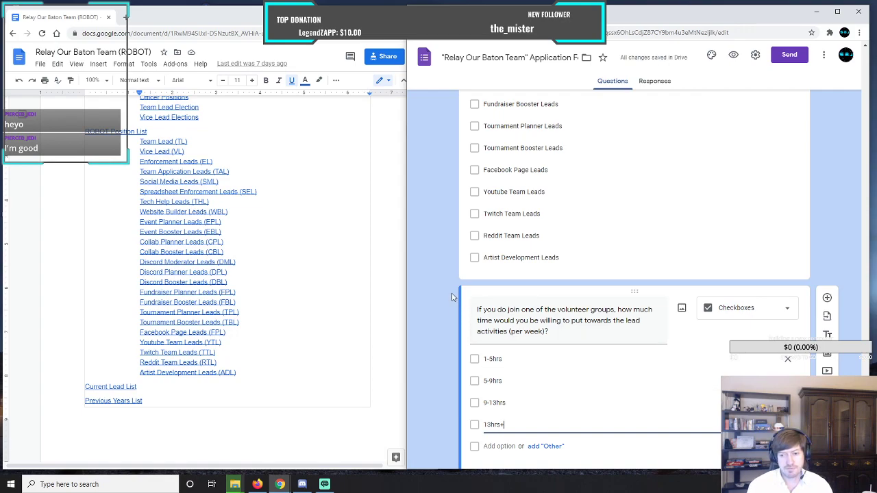
Review the volunteer section's questions and options alongside the ROBOT Position List in the team document.
{"action": "scroll", "coordinate": [453, 297], "scroll_direction": "down", "scroll_amount": 1}
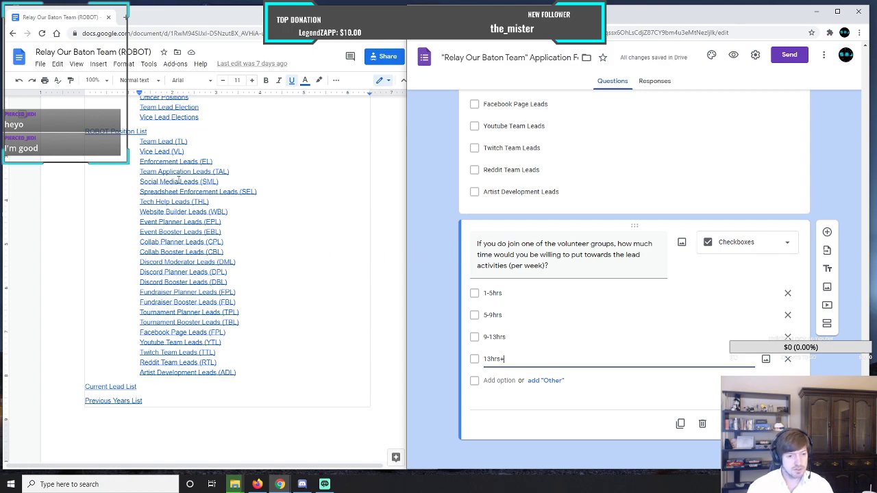
{"action": "left_click", "coordinate": [141, 272]}
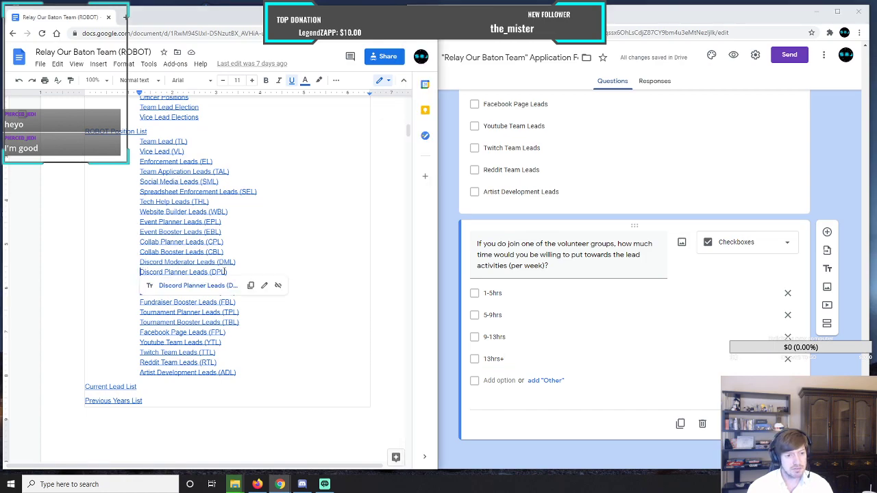
{"action": "left_click_drag", "start_coordinate": [142, 272], "coordinate": [244, 272]}
{"action": "left_click", "coordinate": [315, 274]}
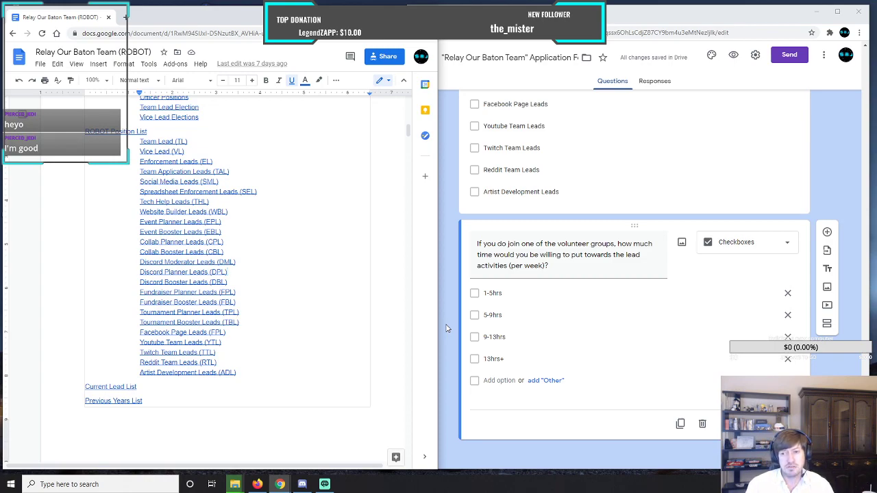
{"action": "scroll", "coordinate": [449, 329], "scroll_direction": "up", "scroll_amount": 5}
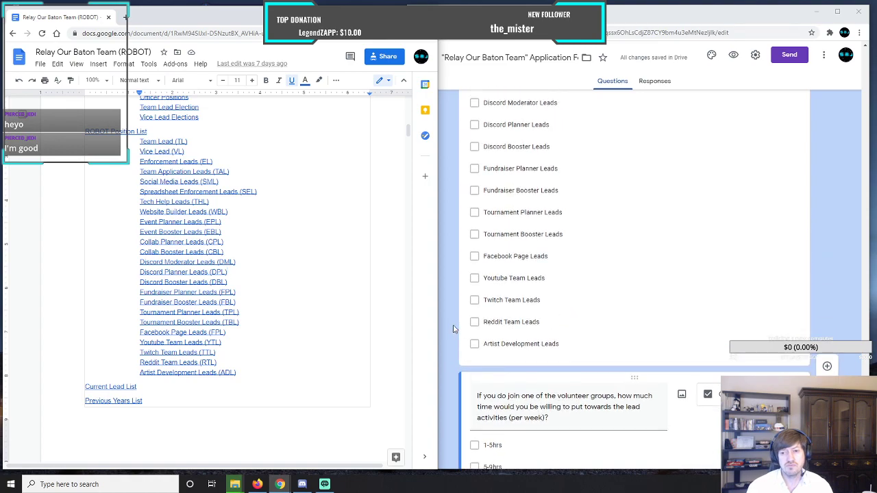
{"action": "scroll", "coordinate": [453, 329], "scroll_direction": "up", "scroll_amount": 5}
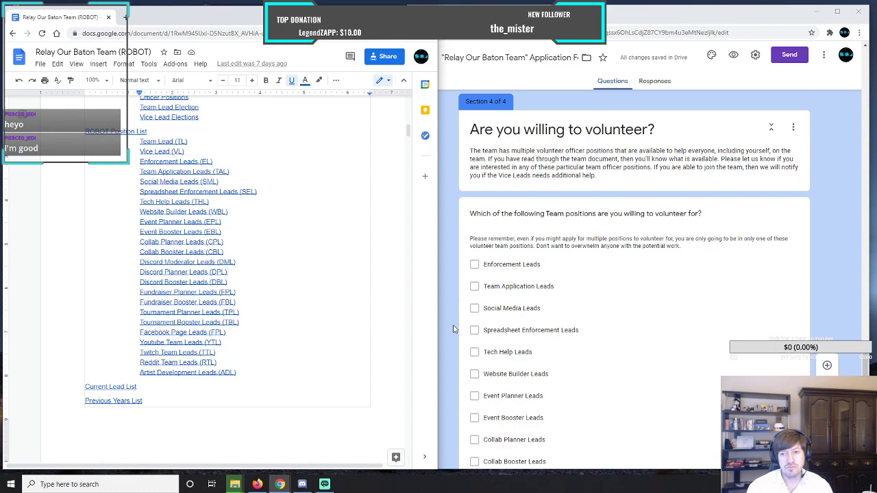
{"action": "scroll", "coordinate": [453, 329], "scroll_direction": "down", "scroll_amount": 6}
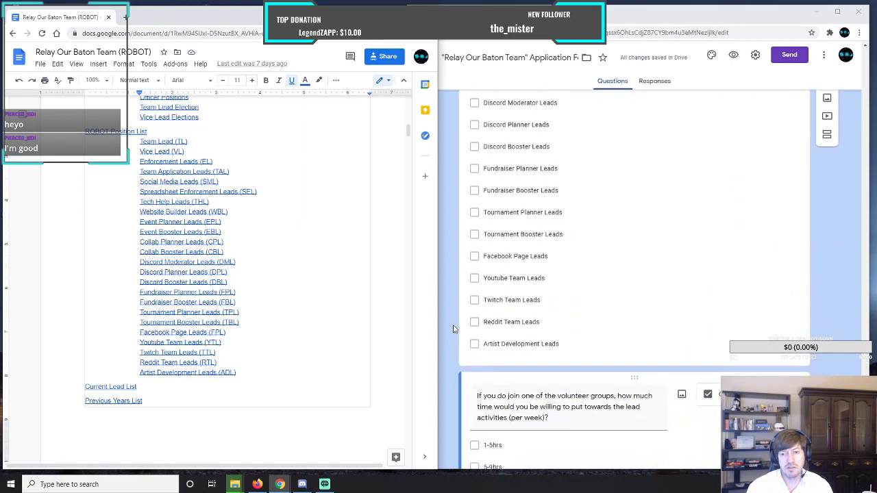
{"action": "scroll", "coordinate": [453, 329], "scroll_direction": "down", "scroll_amount": 2}
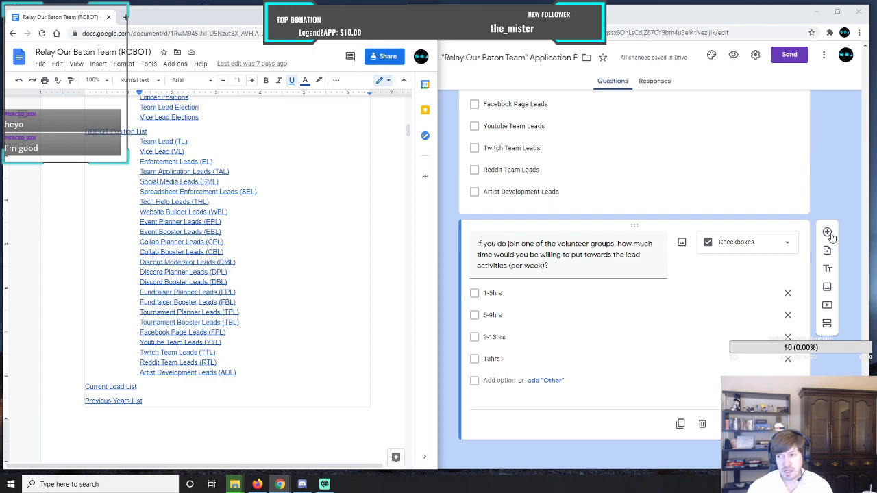
Add a new question of type Paragraph below the time commitment question.
{"action": "left_click", "coordinate": [831, 234]}
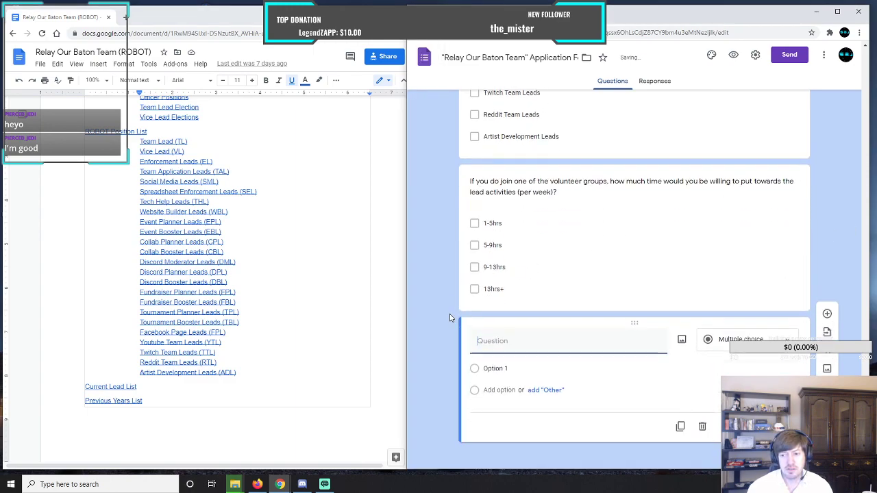
{"action": "left_click", "coordinate": [753, 337]}
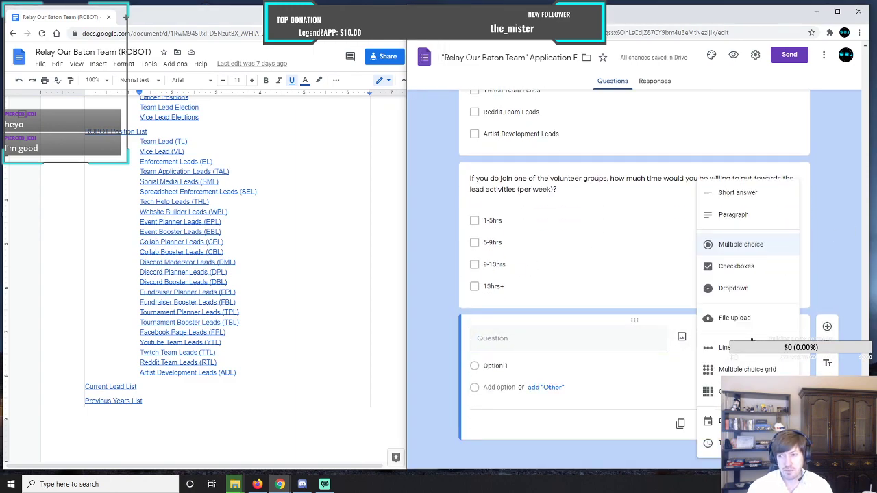
{"action": "left_click", "coordinate": [743, 214]}
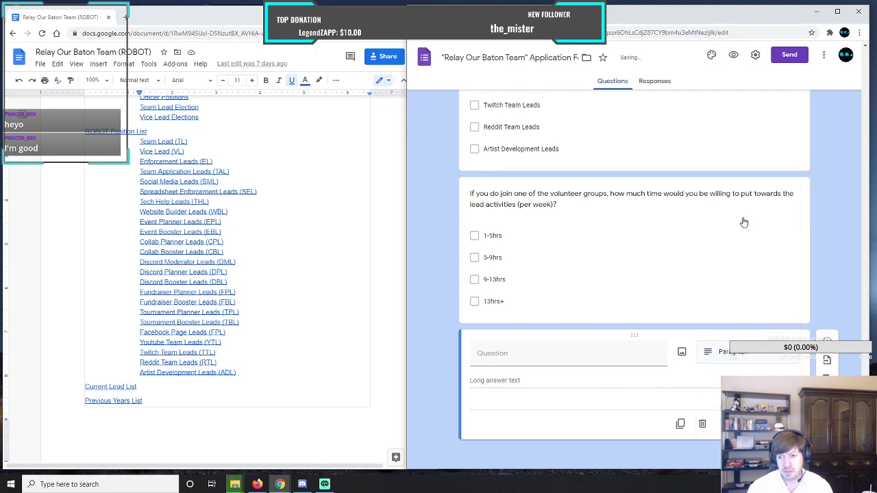
{"action": "left_click", "coordinate": [535, 352]}
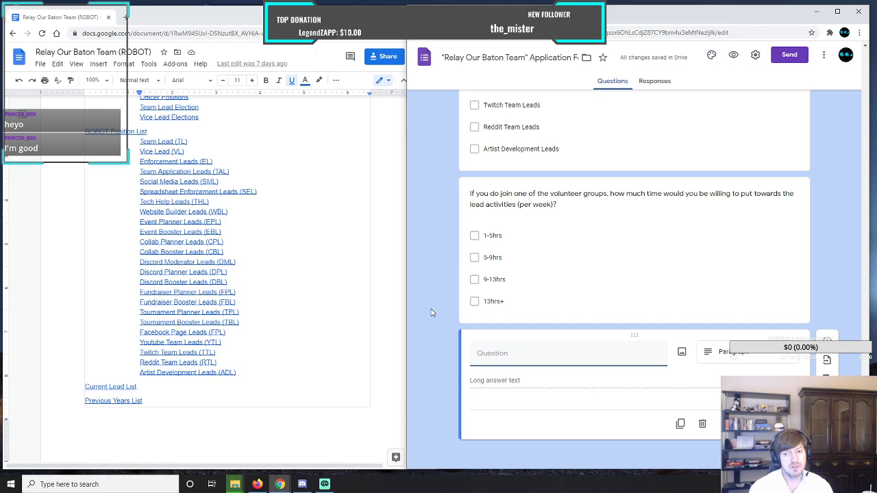
Title the new paragraph question "Do you have an idea for a team lead position that hasn't been added to the team document?".
{"action": "type", "text": "D"}
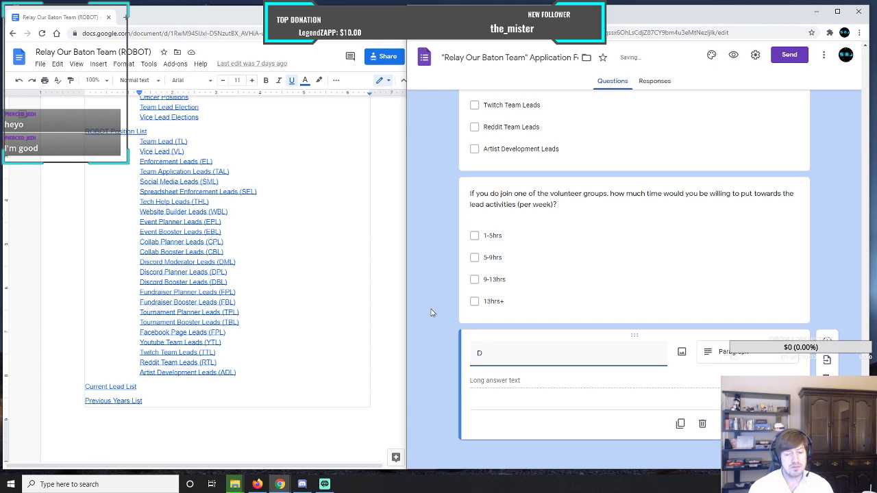
{"action": "key", "text": "BackSpace"}
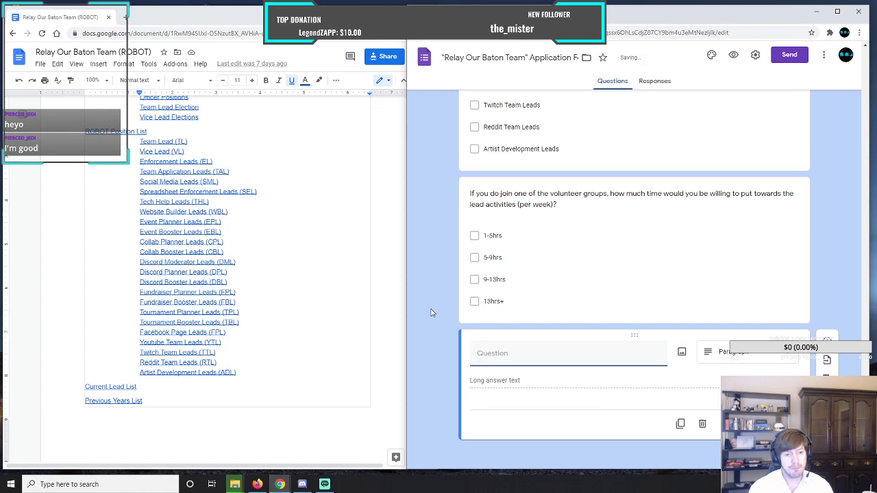
{"action": "type", "text": "Do you have an idea "}
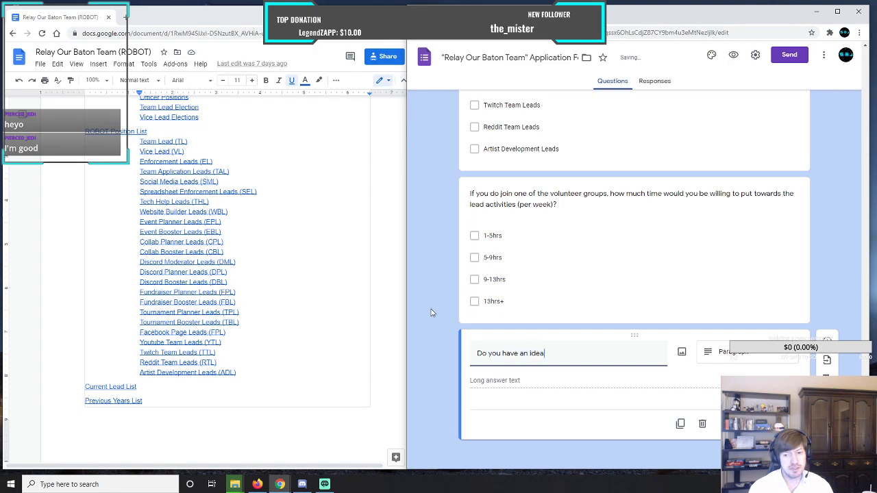
{"action": "type", "text": "for a team lead"}
{"action": "type", "text": "position"}
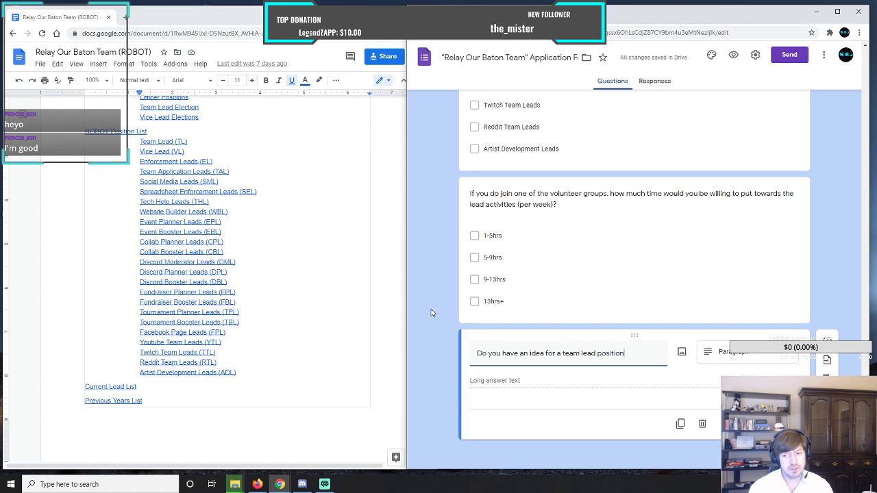
{"action": "type", "text": " that "}
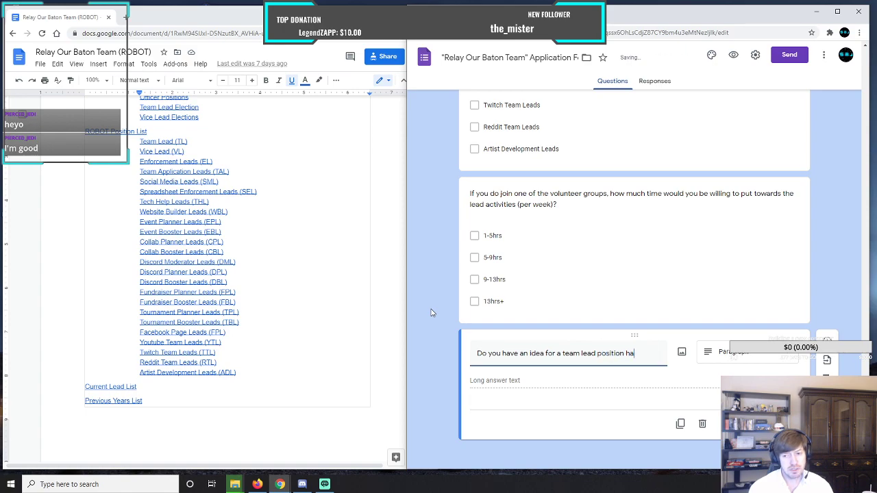
{"action": "type", "text": "hasn't been"}
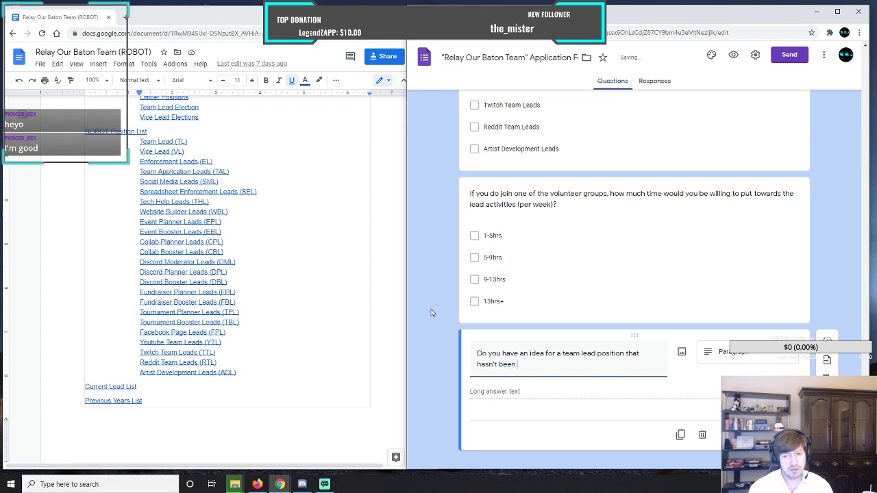
{"action": "type", "text": " added to the team document? Are you willing to share your idea below?"}
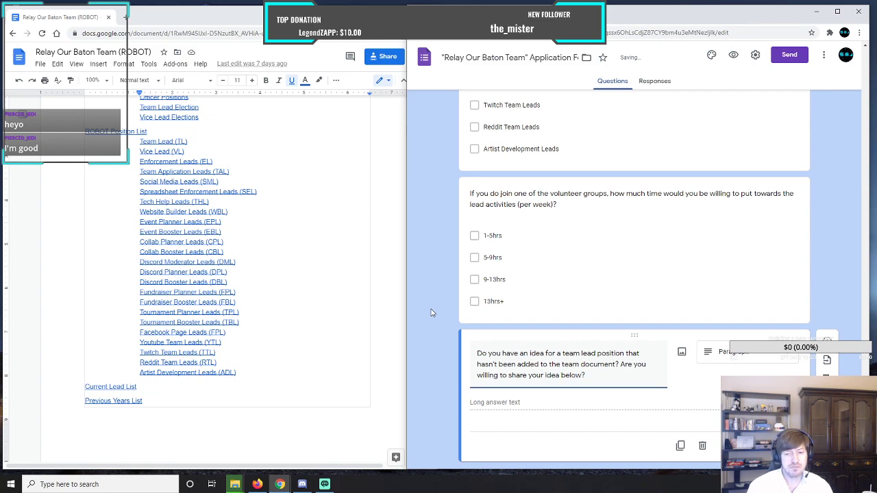
Complete the paragraph question's title with a second sentence, "Are you willing to share your idea below?".
{"action": "left_click", "coordinate": [540, 408]}
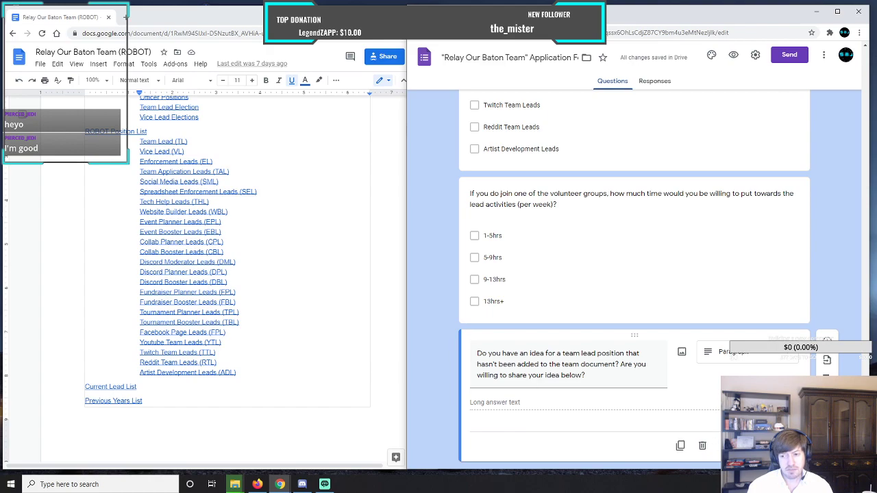
Review the questions and options in all four sections of the application form, from the volunteer section back to the streaming service question.
{"action": "scroll", "coordinate": [605, 310], "scroll_direction": "up", "scroll_amount": 2}
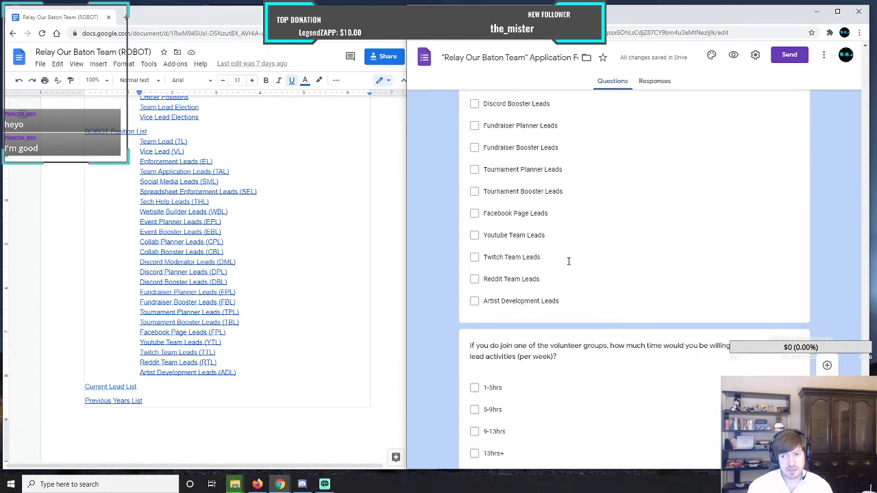
{"action": "scroll", "coordinate": [579, 288], "scroll_direction": "up", "scroll_amount": 7}
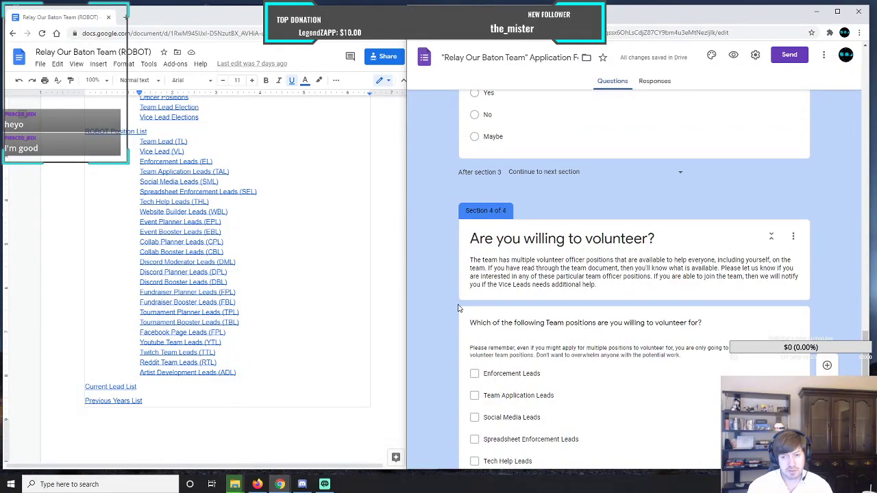
{"action": "scroll", "coordinate": [452, 307], "scroll_direction": "down", "scroll_amount": 11}
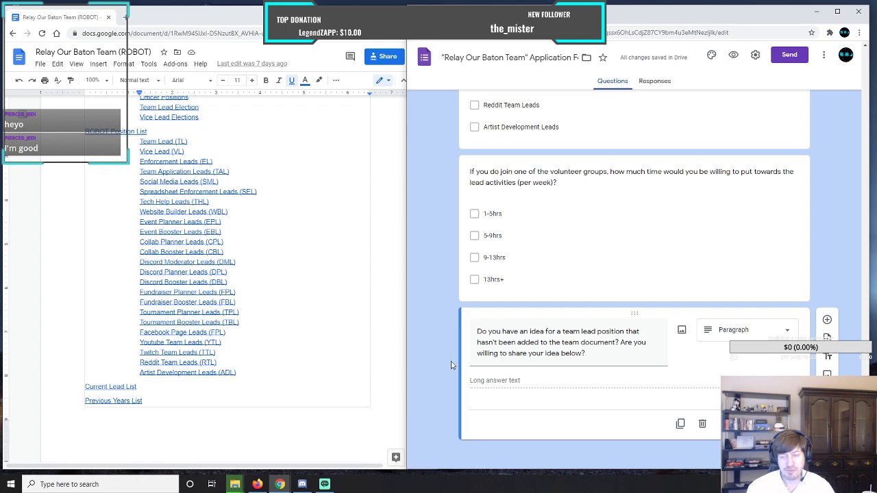
{"action": "scroll", "coordinate": [451, 365], "scroll_direction": "up", "scroll_amount": 12}
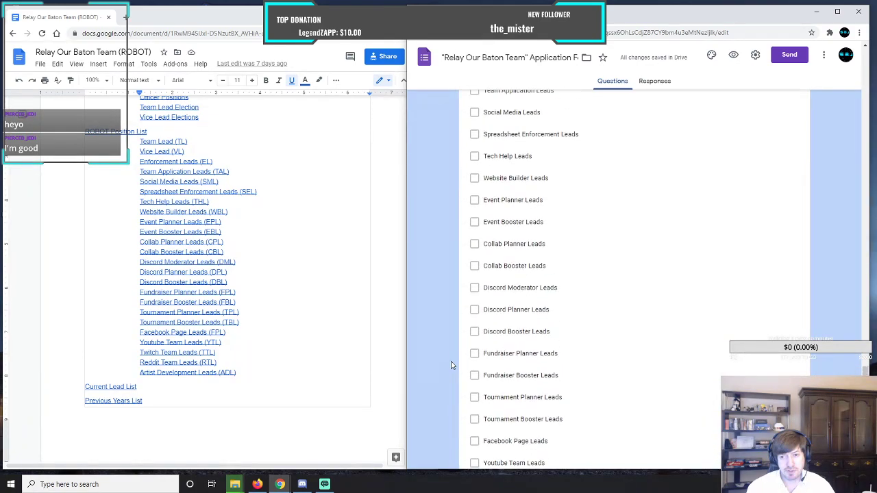
{"action": "scroll", "coordinate": [451, 365], "scroll_direction": "up", "scroll_amount": 4}
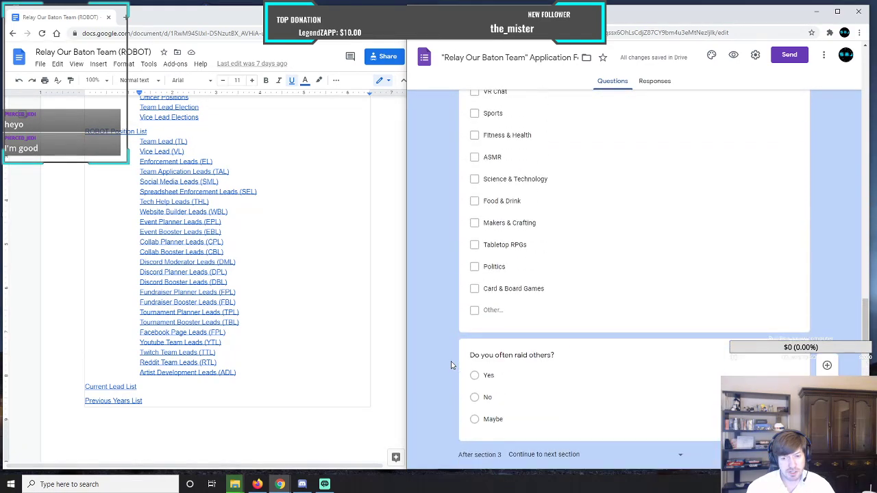
{"action": "scroll", "coordinate": [452, 366], "scroll_direction": "up", "scroll_amount": 6}
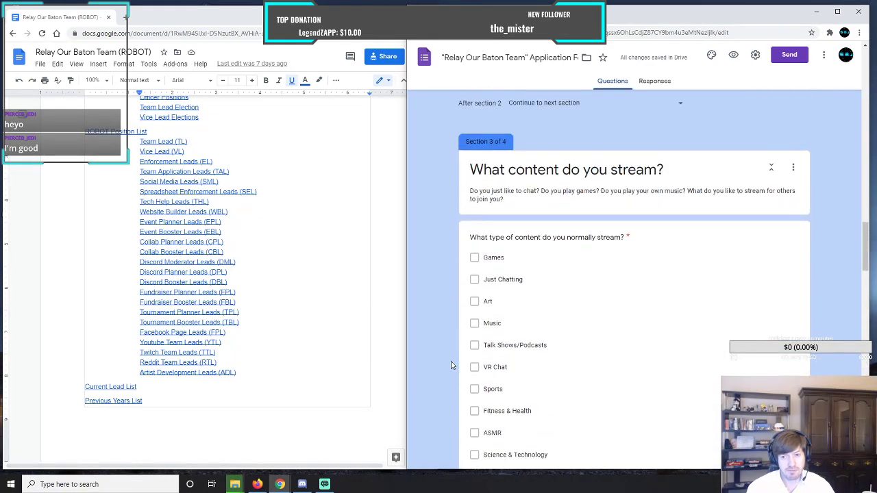
{"action": "scroll", "coordinate": [452, 365], "scroll_direction": "up", "scroll_amount": 5}
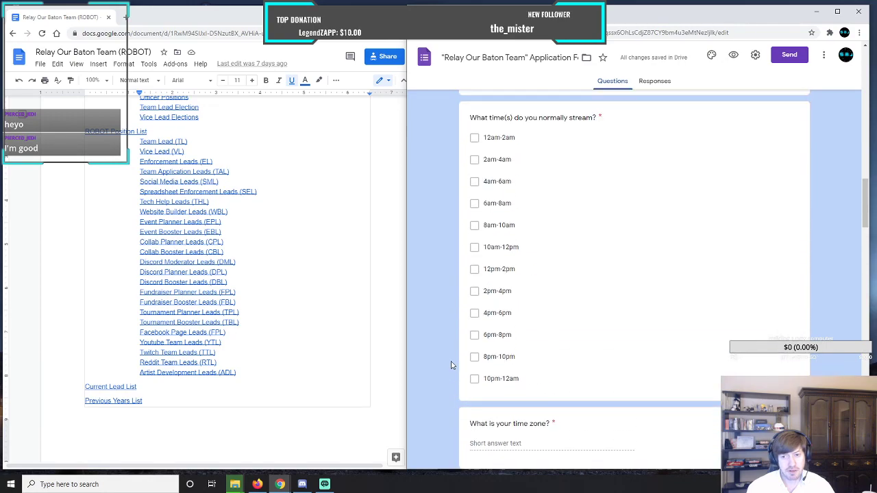
{"action": "scroll", "coordinate": [451, 365], "scroll_direction": "up", "scroll_amount": 8}
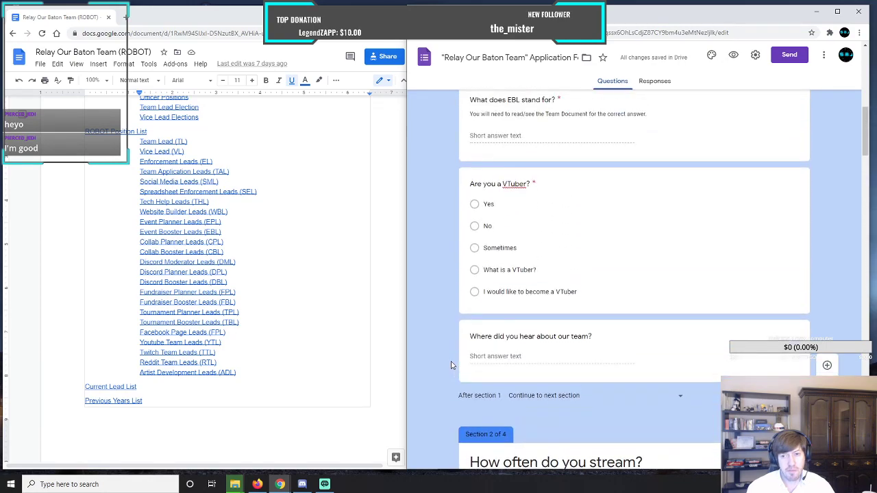
{"action": "scroll", "coordinate": [451, 365], "scroll_direction": "up", "scroll_amount": 6}
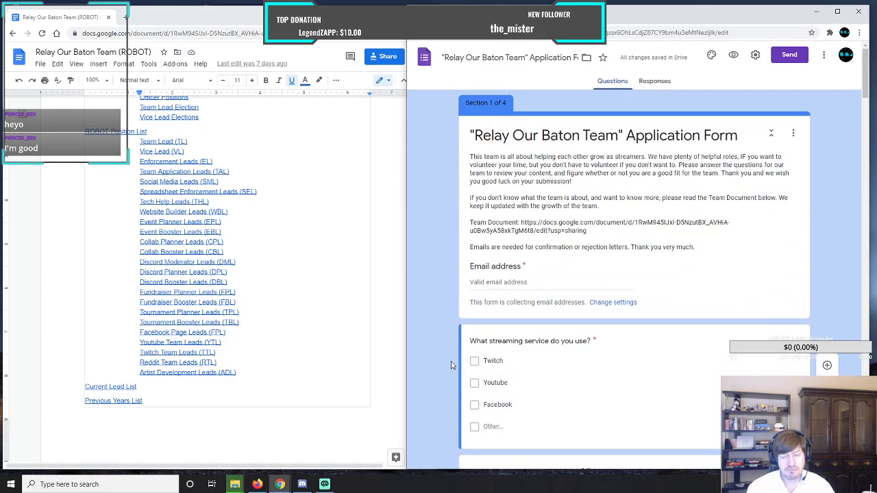
{"action": "scroll", "coordinate": [452, 366], "scroll_direction": "down", "scroll_amount": 5}
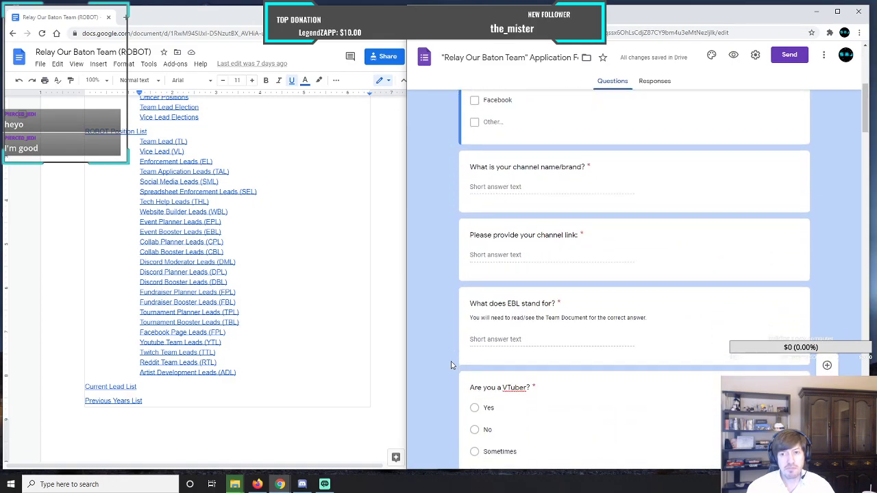
{"action": "scroll", "coordinate": [451, 365], "scroll_direction": "up", "scroll_amount": 1}
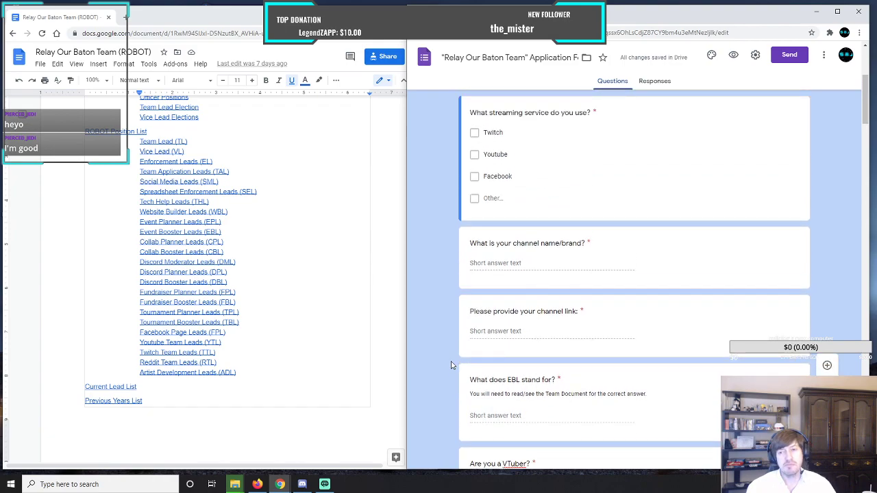
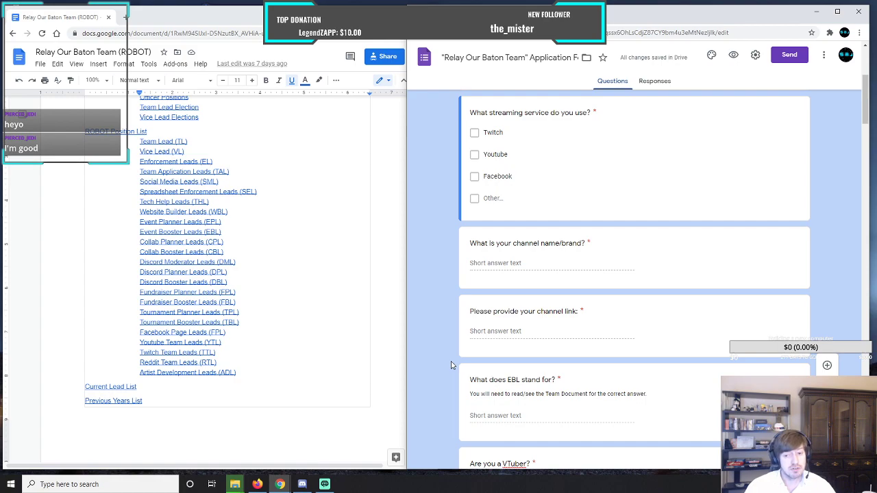
Review the form's streaming days, VTuber, EBL, channel and streaming service questions back up to the form's title and description.
{"action": "scroll", "coordinate": [451, 366], "scroll_direction": "down", "scroll_amount": 15}
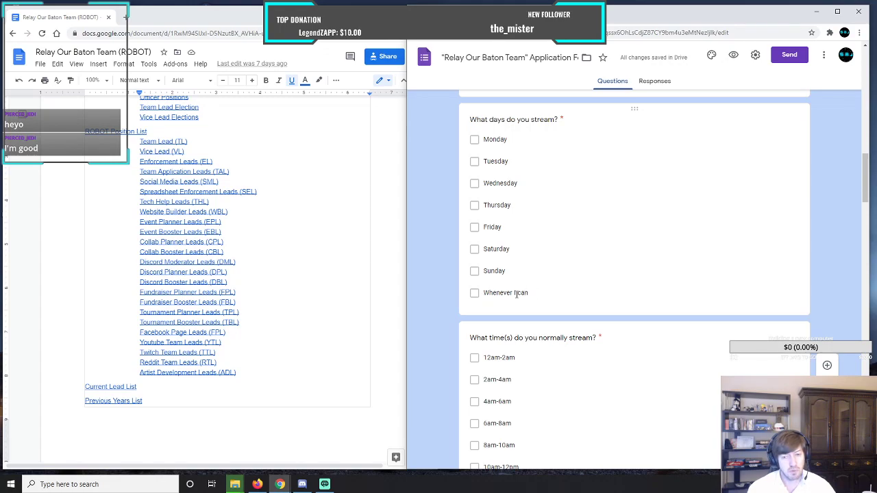
{"action": "scroll", "coordinate": [480, 295], "scroll_direction": "down", "scroll_amount": 3}
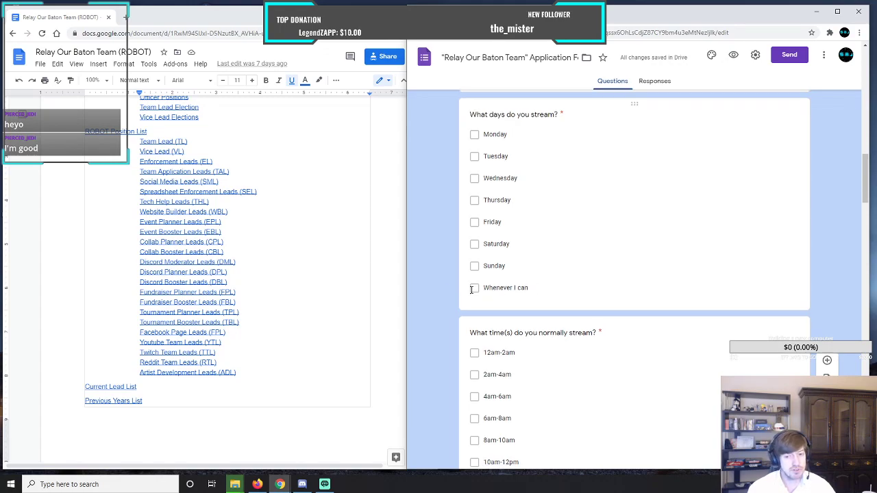
{"action": "scroll", "coordinate": [472, 349], "scroll_direction": "up", "scroll_amount": 4}
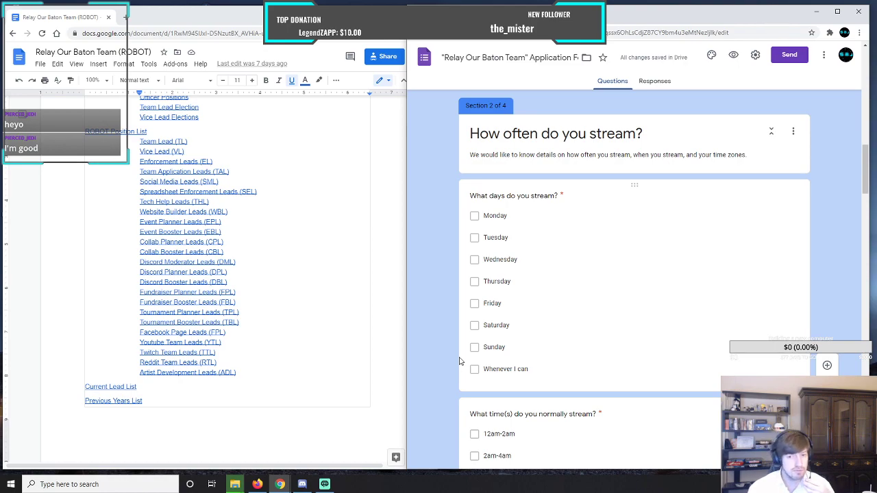
{"action": "scroll", "coordinate": [459, 361], "scroll_direction": "up", "scroll_amount": 6}
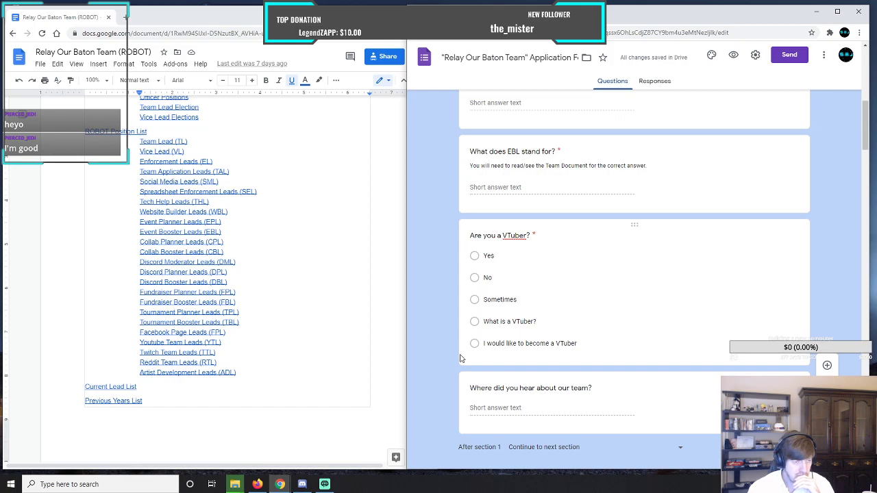
{"action": "scroll", "coordinate": [461, 357], "scroll_direction": "up", "scroll_amount": 2}
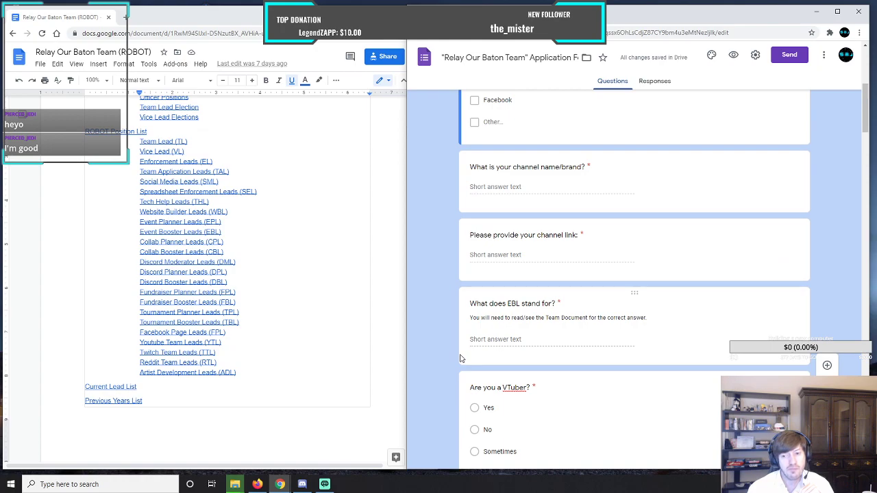
{"action": "scroll", "coordinate": [461, 357], "scroll_direction": "up", "scroll_amount": 2}
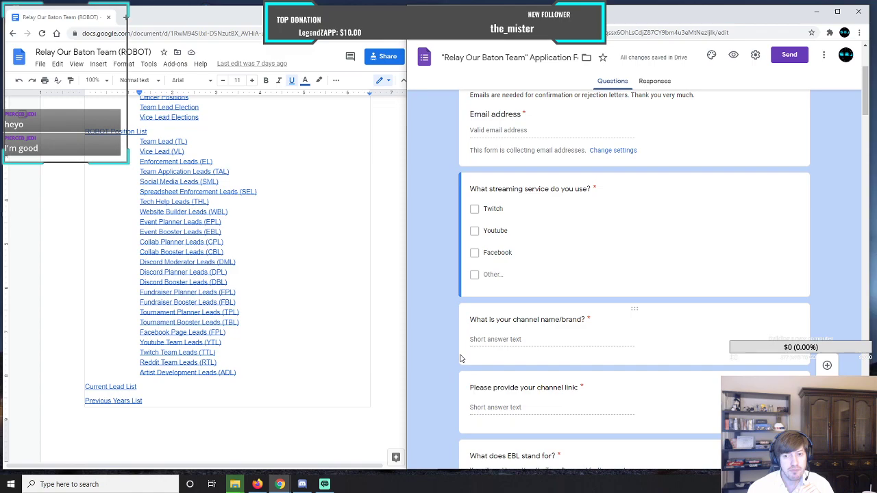
{"action": "scroll", "coordinate": [455, 346], "scroll_direction": "up", "scroll_amount": 2}
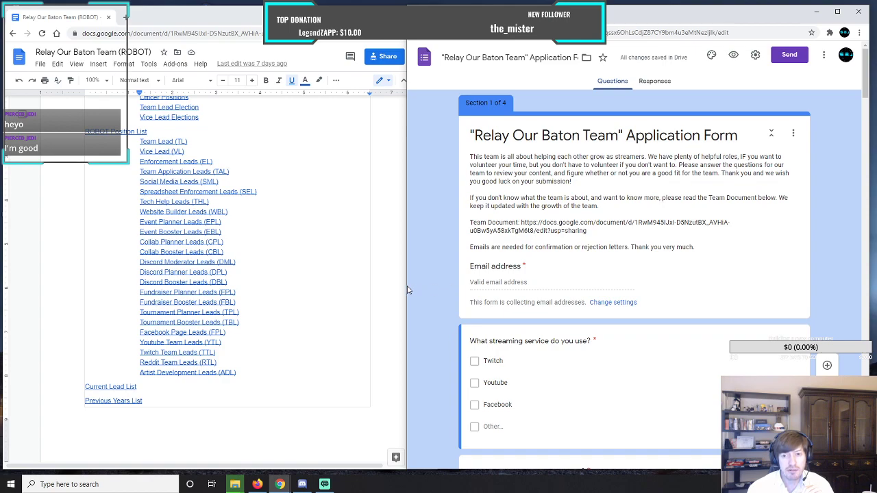
Enlarge the application form's browser window to fill the whole screen.
{"action": "left_click_drag", "start_coordinate": [407, 290], "coordinate": [111, 292]}
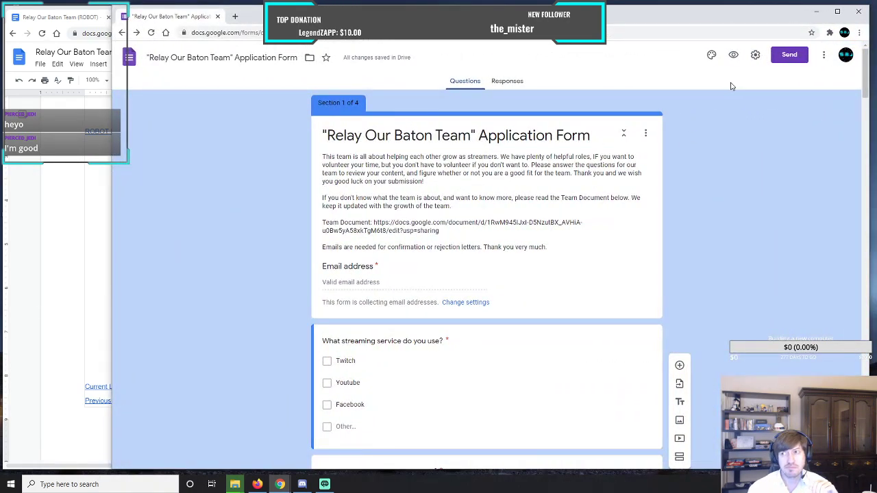
{"action": "left_click", "coordinate": [837, 11]}
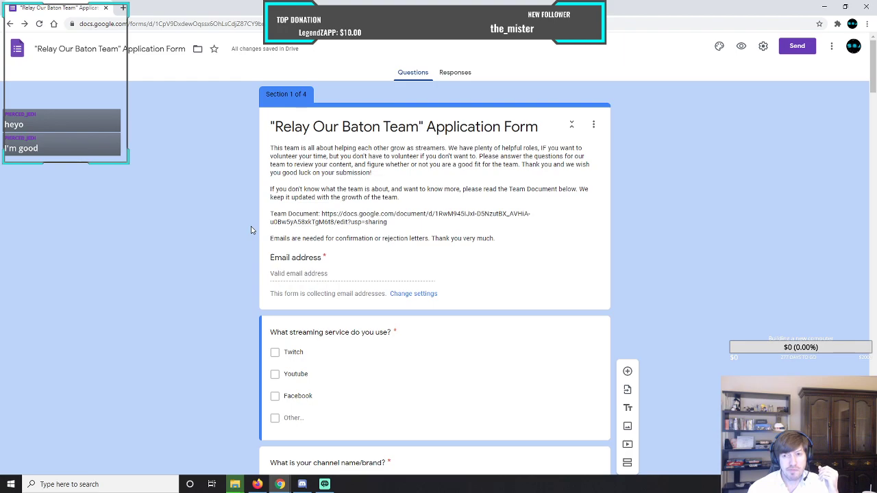
{"action": "left_click", "coordinate": [593, 126]}
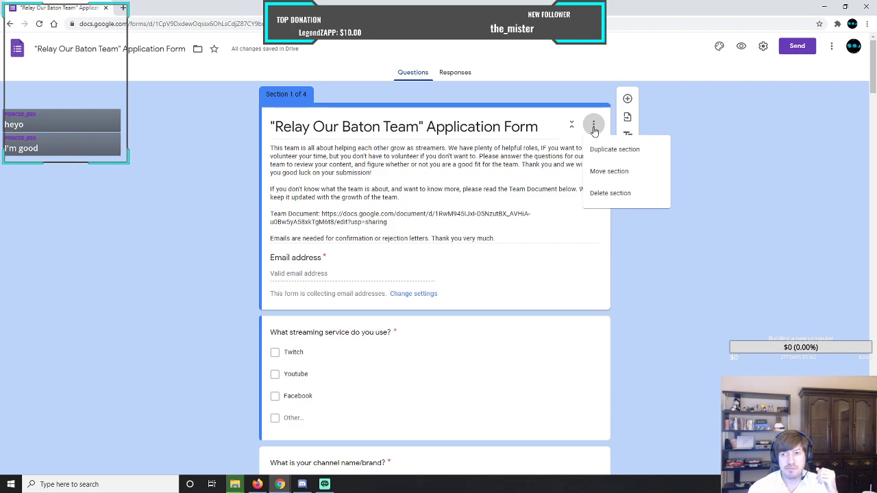
{"action": "left_click", "coordinate": [233, 142]}
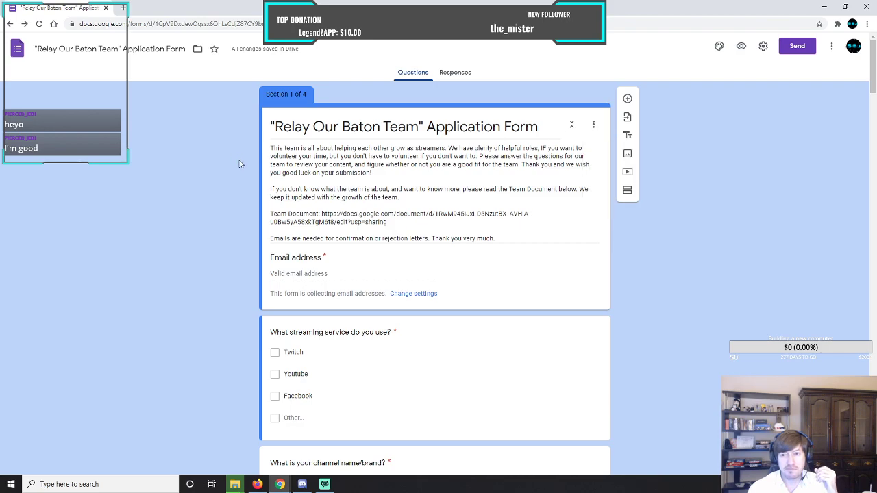
{"action": "scroll", "coordinate": [240, 164], "scroll_direction": "down", "scroll_amount": 2}
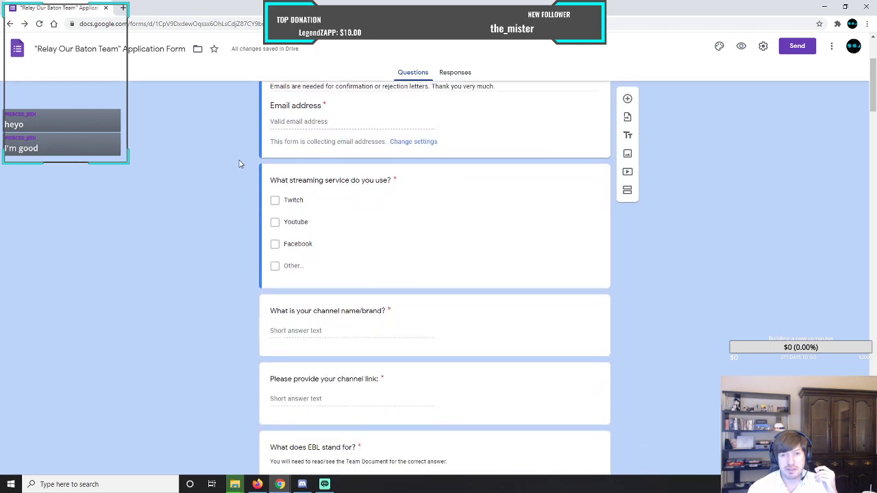
{"action": "scroll", "coordinate": [240, 164], "scroll_direction": "up", "scroll_amount": 1}
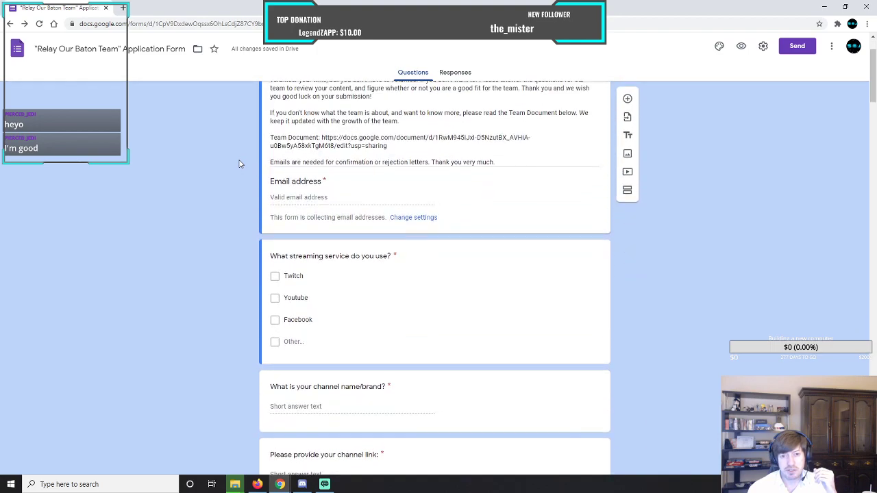
Review the form's general settings for email collection and sign-in, and its presentation settings.
{"action": "left_click", "coordinate": [415, 219]}
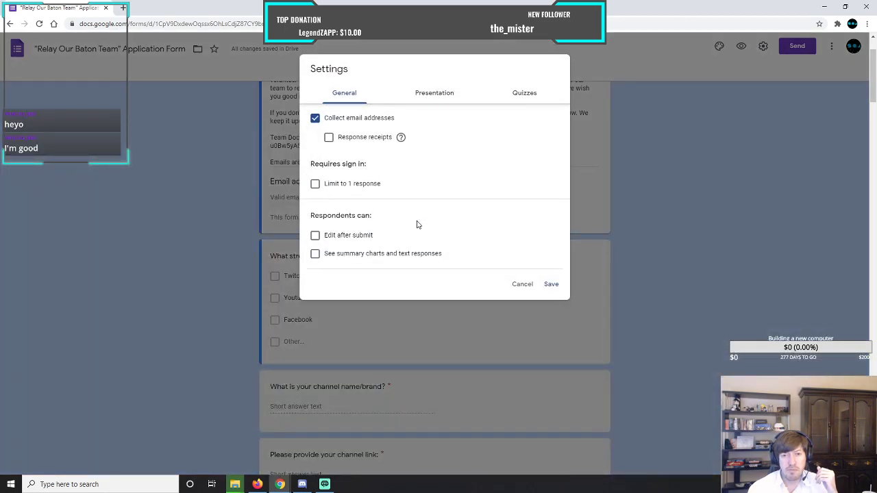
{"action": "left_click", "coordinate": [526, 285]}
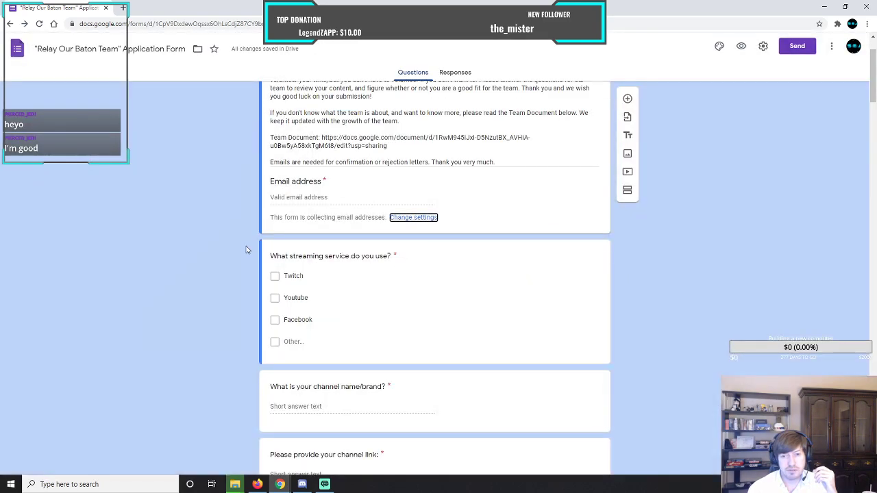
{"action": "scroll", "coordinate": [248, 250], "scroll_direction": "up", "scroll_amount": 1}
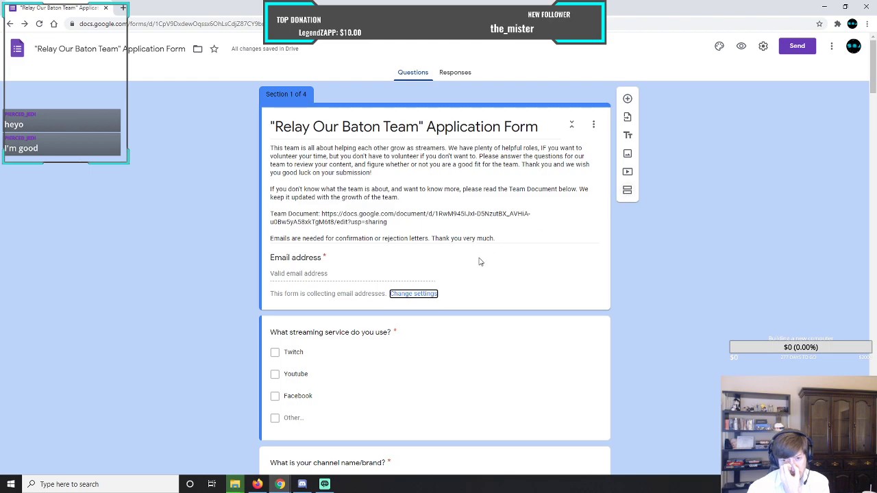
{"action": "left_click", "coordinate": [413, 294]}
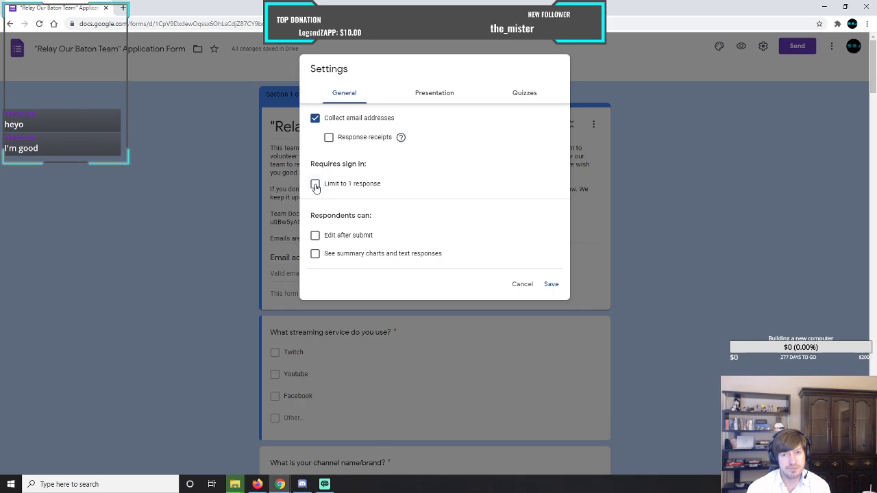
{"action": "left_click", "coordinate": [431, 97]}
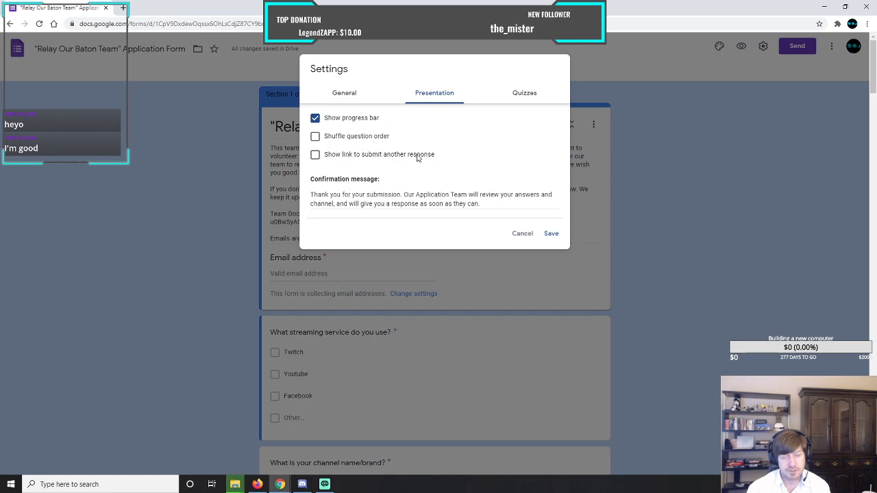
{"action": "left_click", "coordinate": [344, 93]}
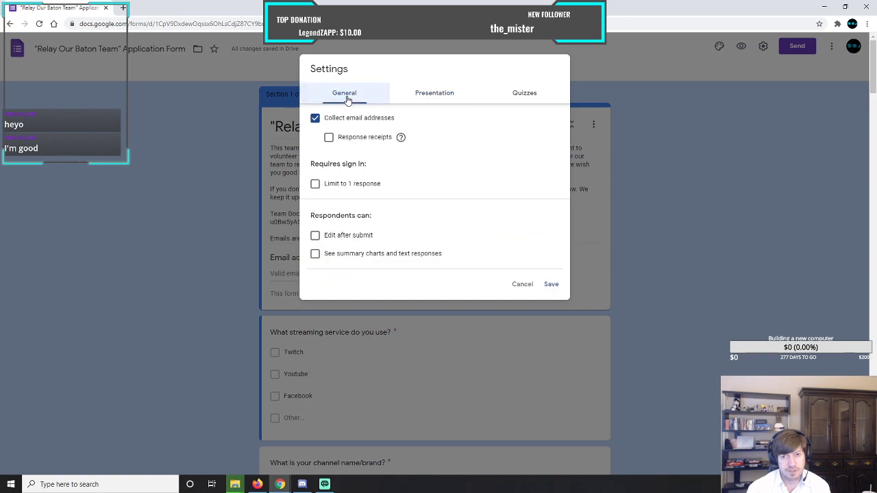
Try limiting the form to 1 response per respondent, and check the presentation settings again.
{"action": "left_click", "coordinate": [315, 184]}
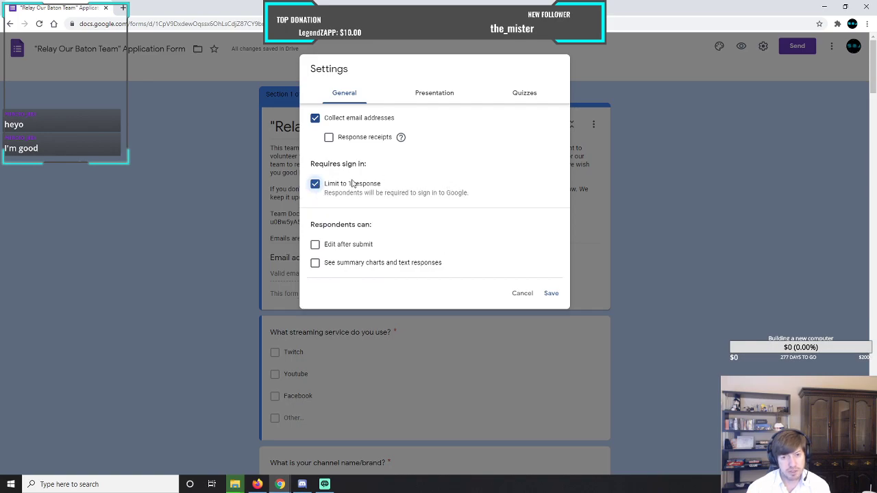
{"action": "left_click_drag", "start_coordinate": [418, 195], "coordinate": [470, 196]}
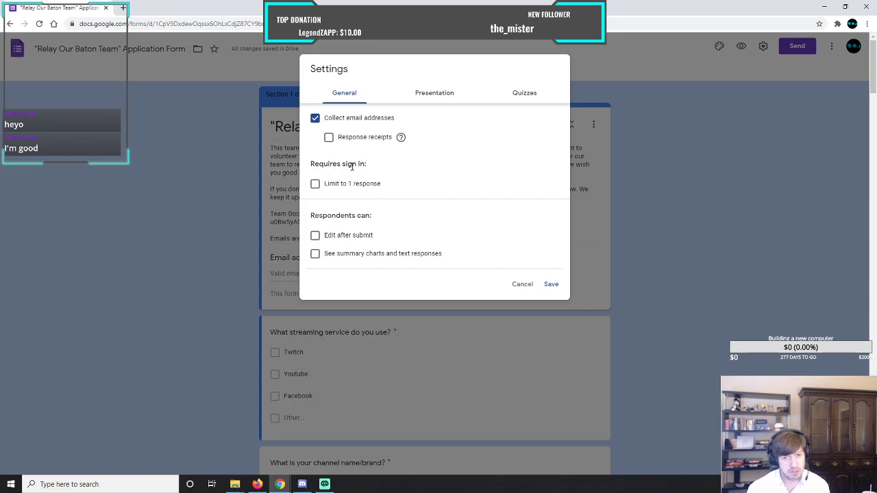
{"action": "left_click", "coordinate": [425, 95]}
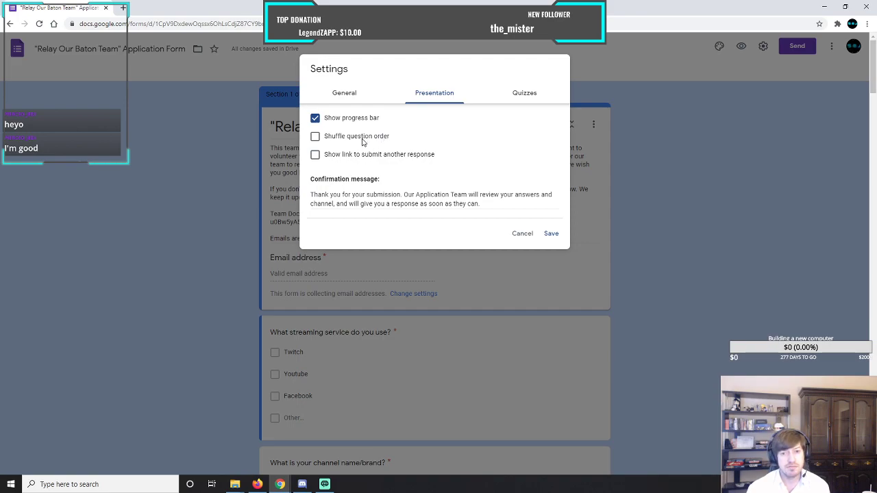
{"action": "left_click", "coordinate": [343, 101]}
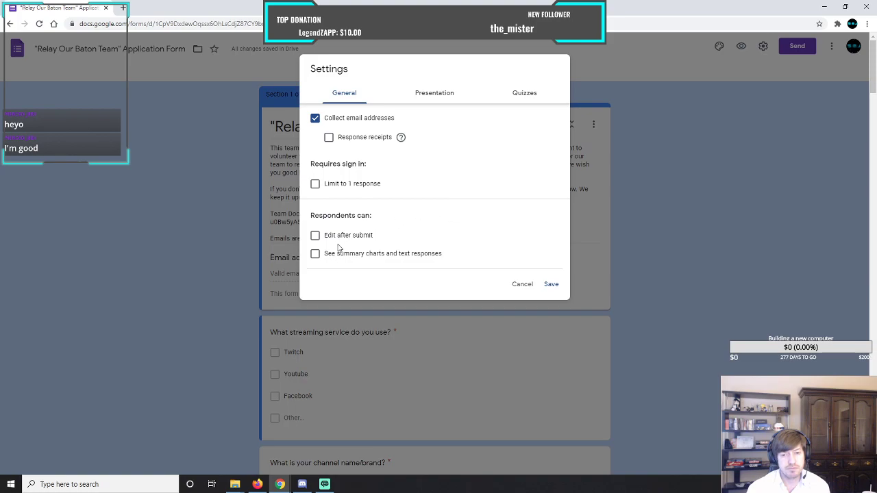
Try allowing respondents to edit their answers after submitting.
{"action": "left_click", "coordinate": [315, 235]}
{"action": "left_click", "coordinate": [343, 237]}
{"action": "left_click", "coordinate": [316, 235]}
{"action": "left_click", "coordinate": [331, 236]}
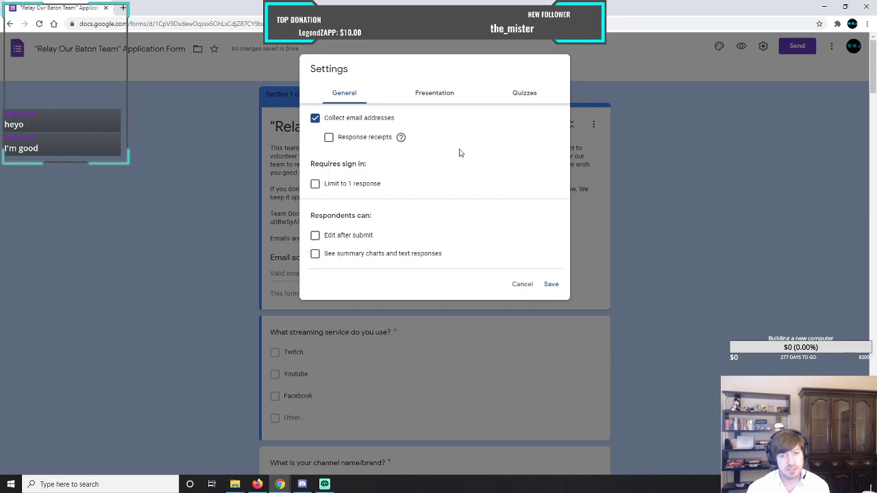
Check the form's quiz options and save the form settings.
{"action": "left_click", "coordinate": [535, 100]}
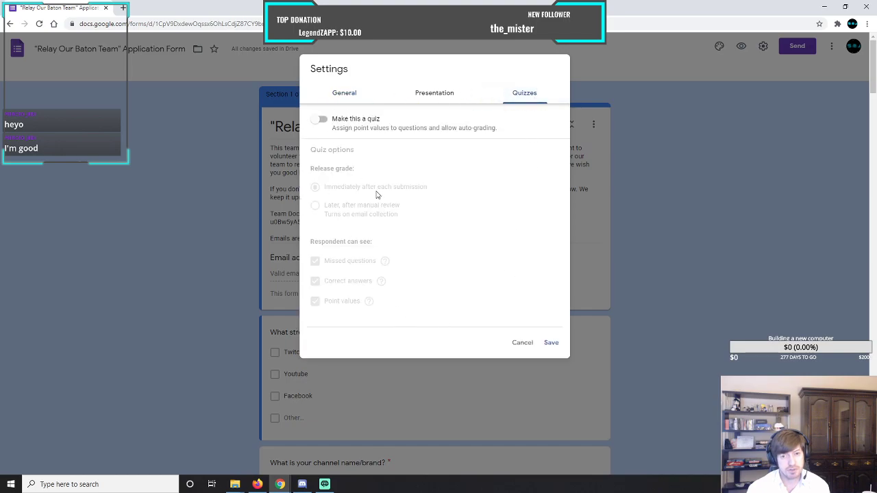
{"action": "left_click", "coordinate": [339, 93]}
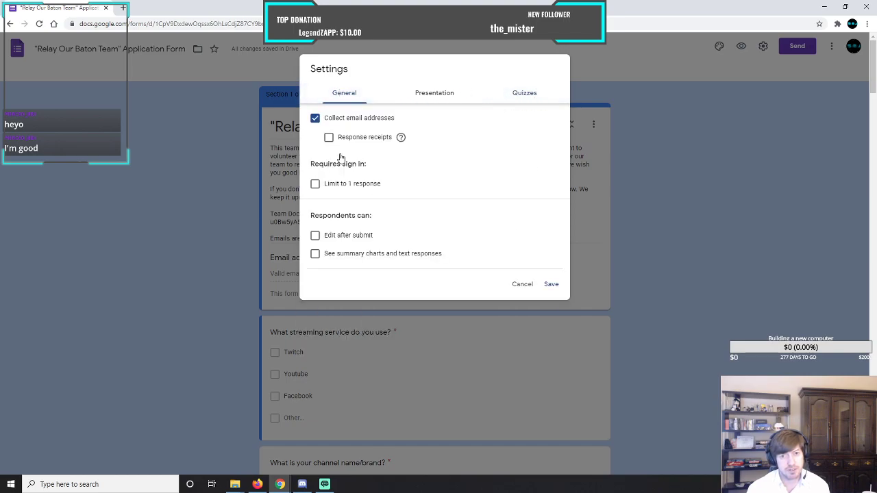
{"action": "left_click", "coordinate": [551, 285]}
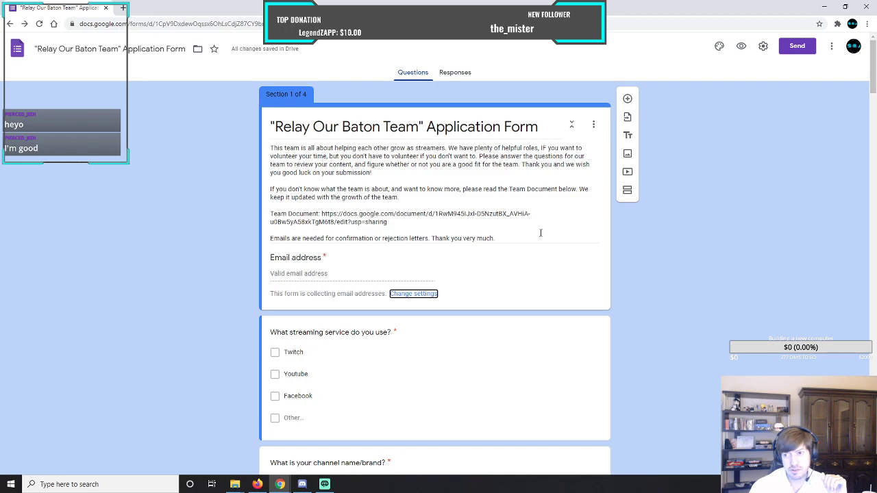
Look over the form's theme options and recheck its general settings without changing anything.
{"action": "left_click", "coordinate": [719, 46]}
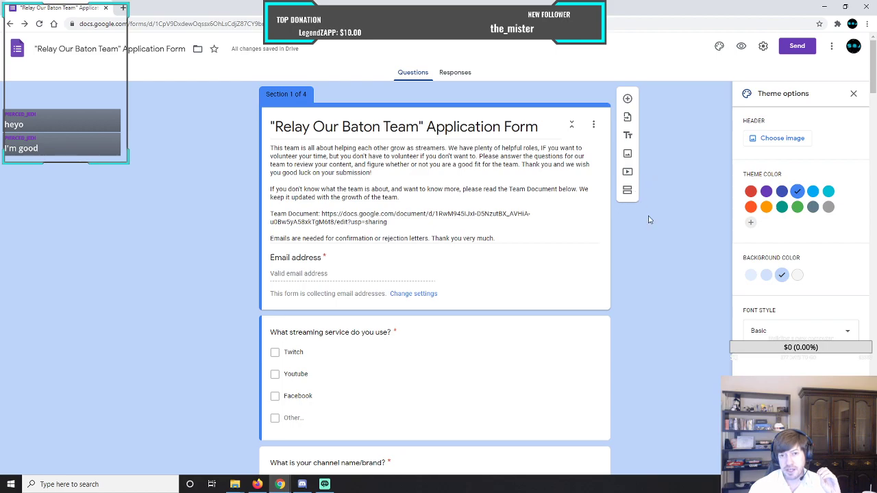
{"action": "left_click", "coordinate": [853, 94]}
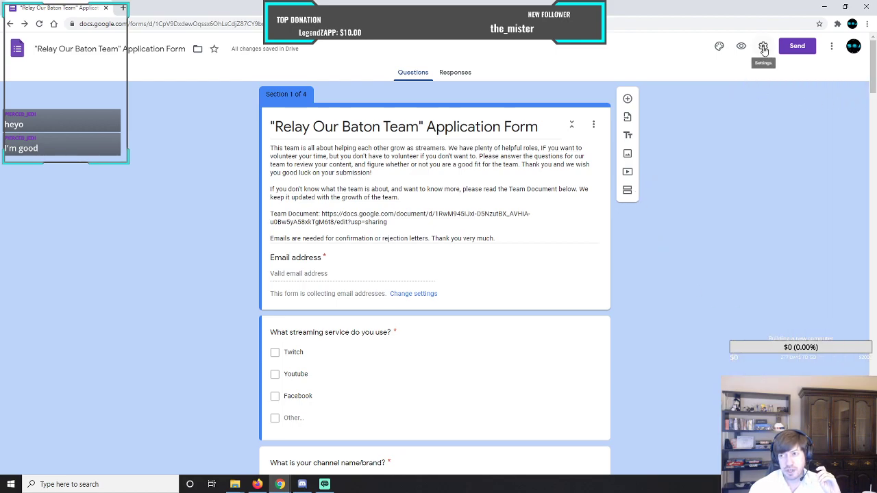
{"action": "left_click", "coordinate": [763, 47]}
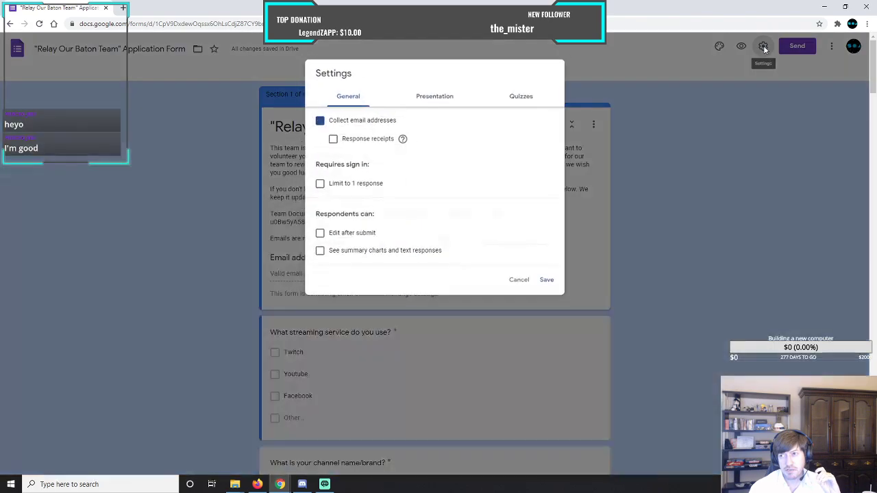
{"action": "left_click", "coordinate": [520, 284]}
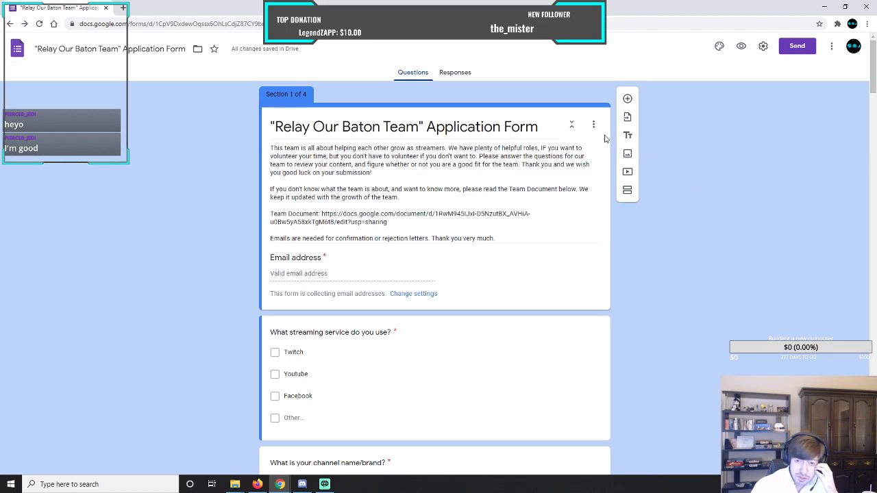
Look over the form's response destination options, comparing a new spreadsheet with an existing one and checking the suggested spreadsheet name.
{"action": "left_click", "coordinate": [458, 73]}
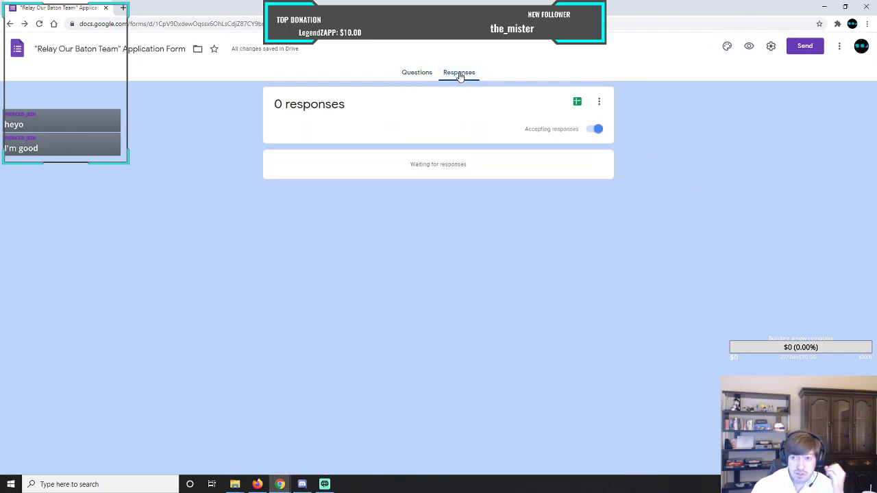
{"action": "left_click", "coordinate": [598, 107]}
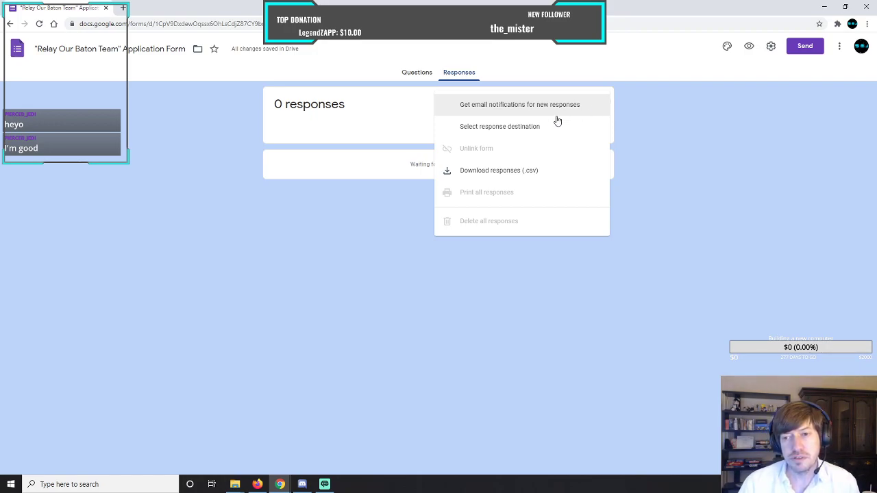
{"action": "left_click", "coordinate": [517, 132]}
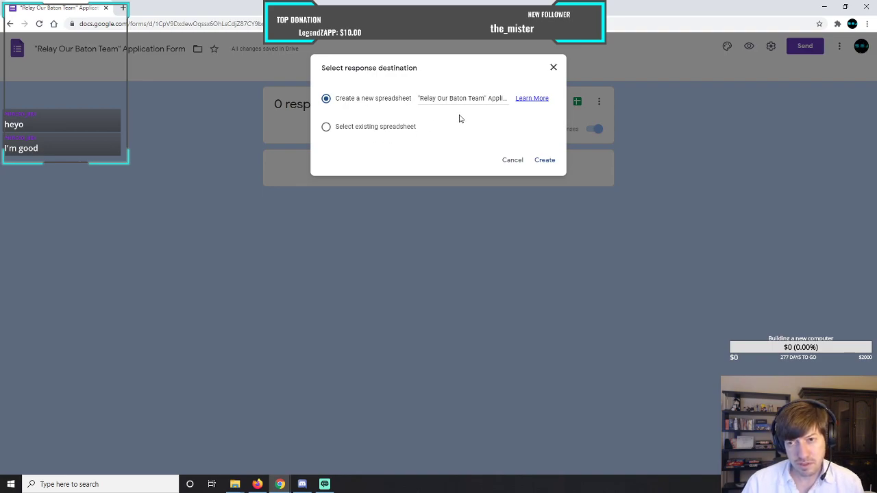
{"action": "left_click", "coordinate": [478, 101]}
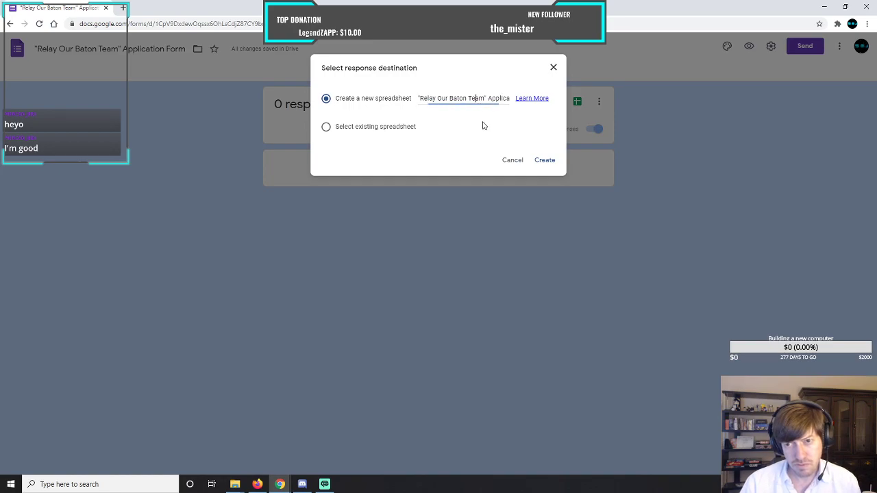
{"action": "key", "text": "End"}
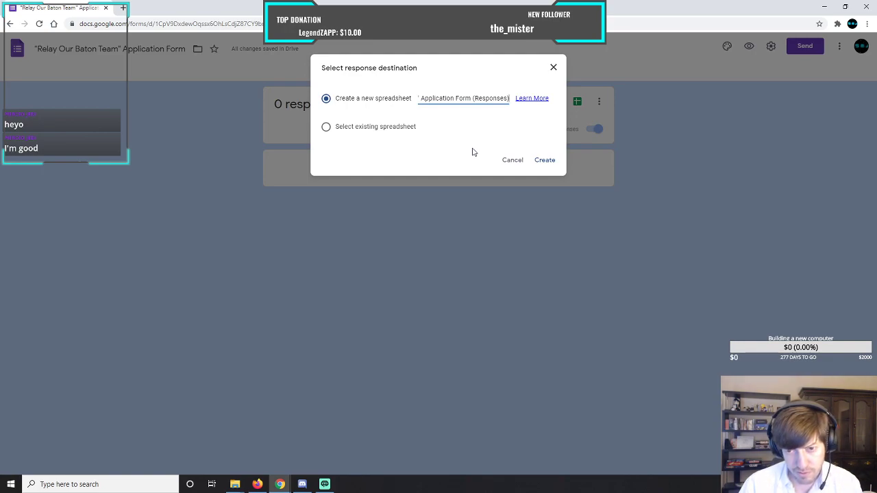
{"action": "left_click", "coordinate": [327, 128]}
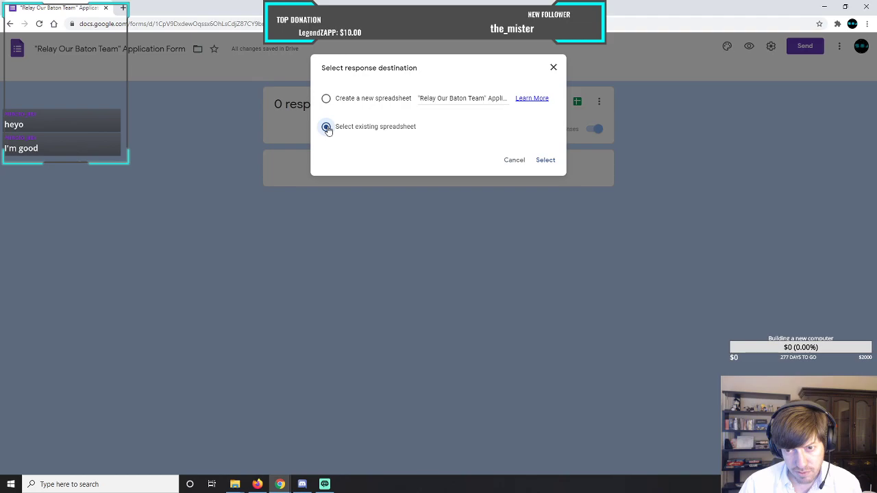
{"action": "left_click", "coordinate": [326, 99]}
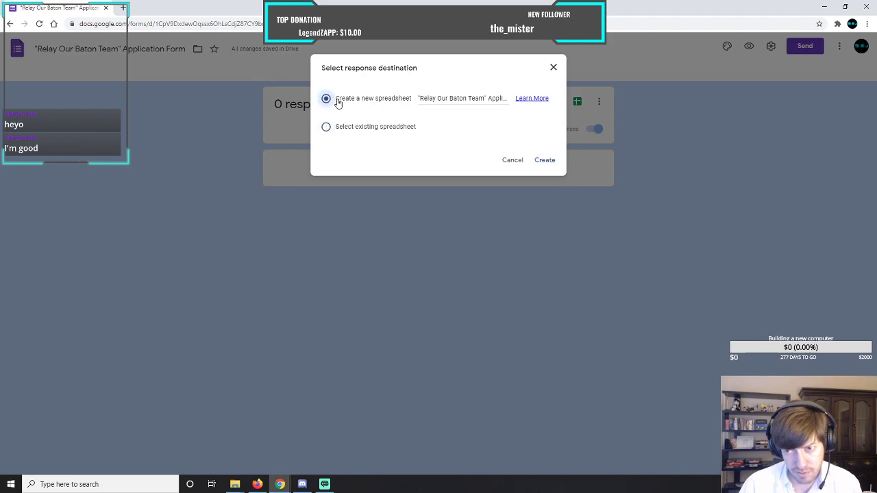
Read the help article on choosing where to store form responses, then close it and cancel the destination choice.
{"action": "left_click", "coordinate": [521, 100]}
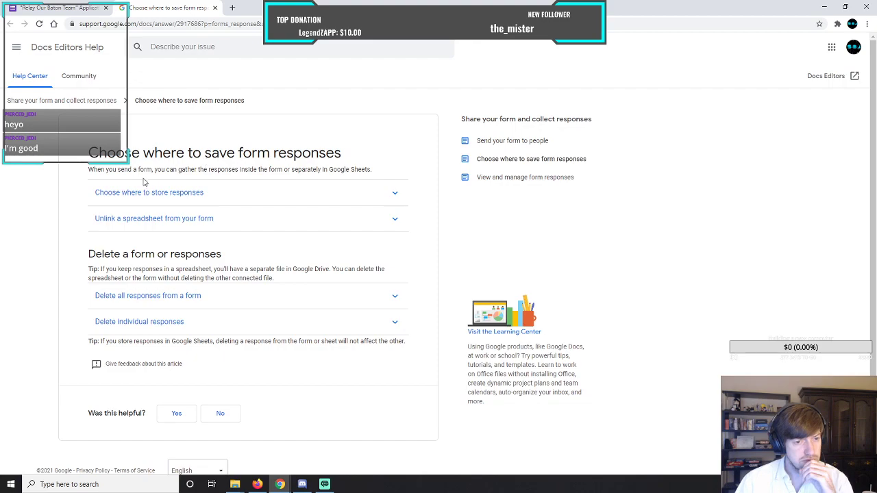
{"action": "left_click", "coordinate": [244, 194]}
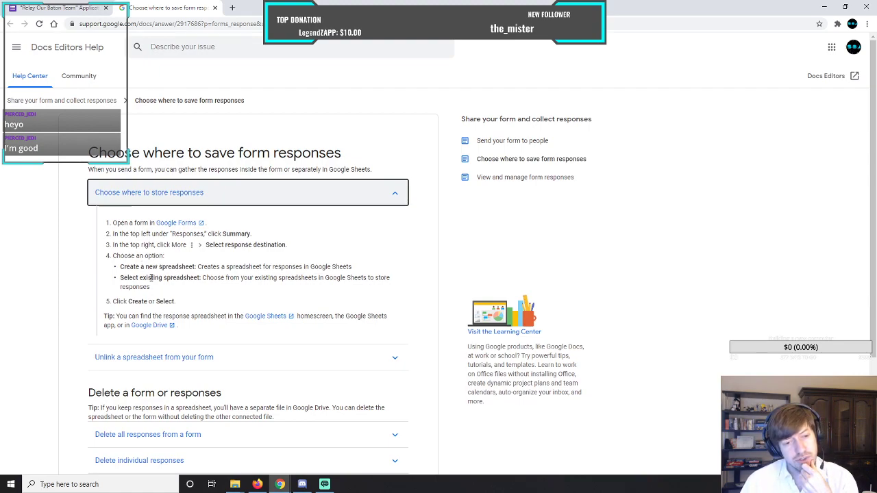
{"action": "left_click_drag", "start_coordinate": [121, 278], "coordinate": [202, 278]}
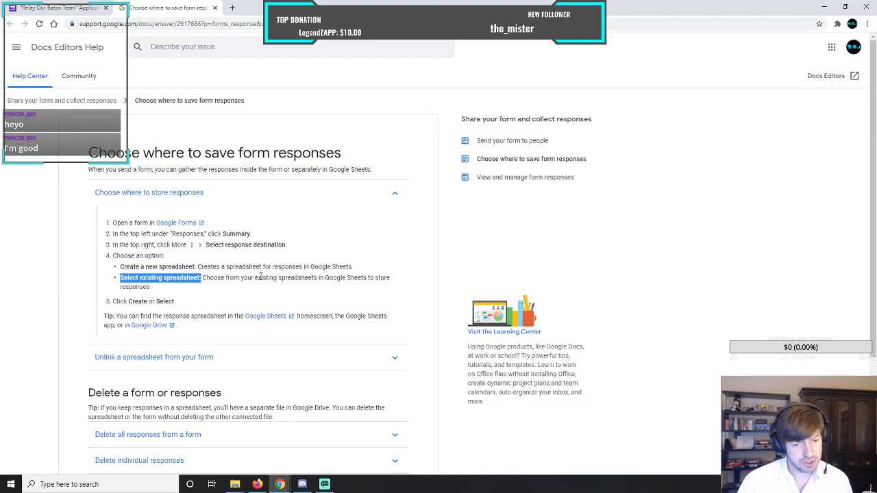
{"action": "scroll", "coordinate": [56, 259], "scroll_direction": "down", "scroll_amount": 3}
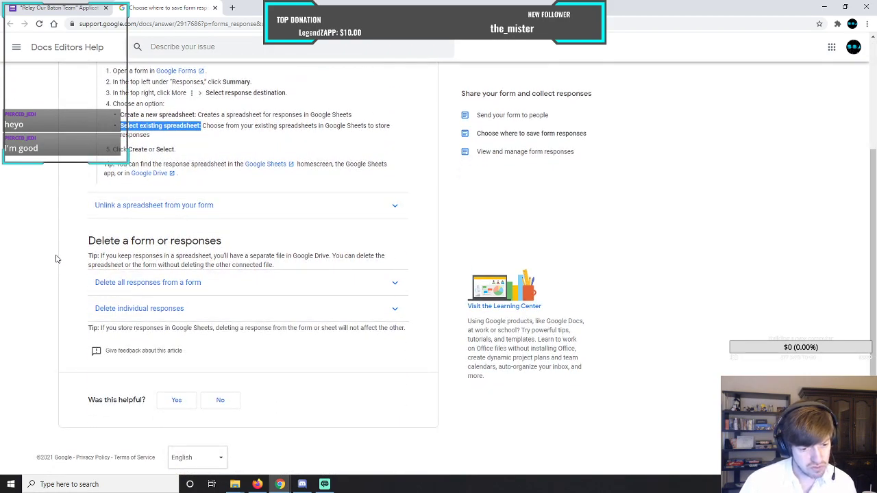
{"action": "scroll", "coordinate": [57, 258], "scroll_direction": "up", "scroll_amount": 3}
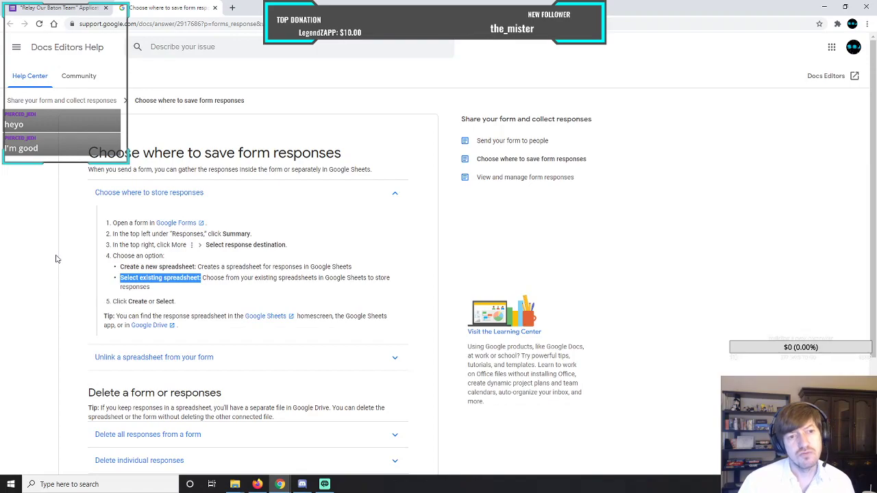
{"action": "left_click", "coordinate": [216, 8]}
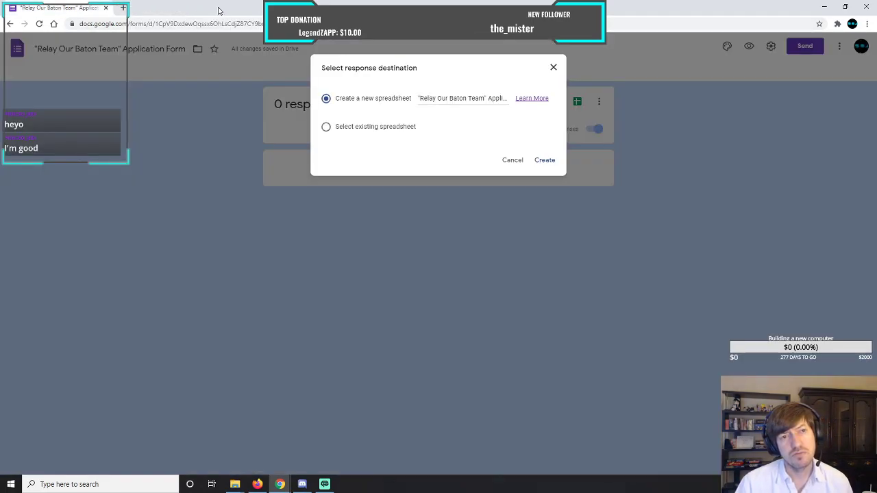
{"action": "left_click", "coordinate": [512, 161]}
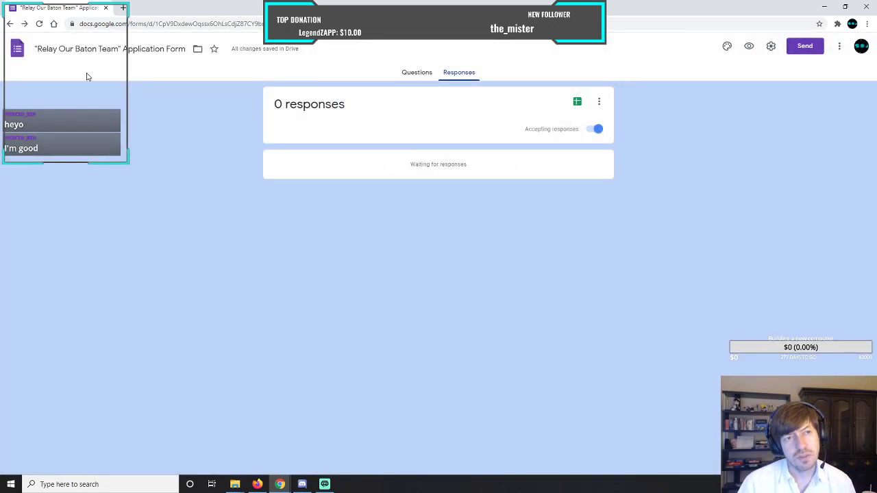
Open YouTube in a separate browser tab and search for "google form response spreadsheet".
{"action": "left_click", "coordinate": [123, 9]}
{"action": "left_click", "coordinate": [122, 39]}
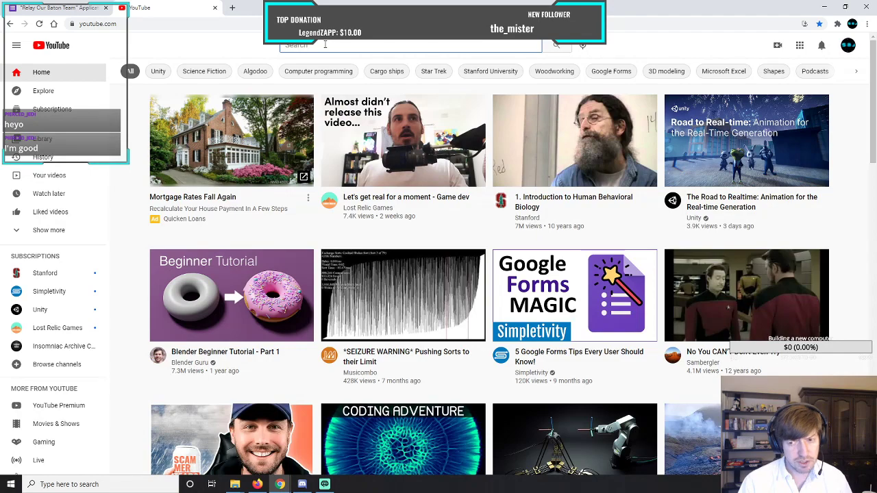
{"action": "type", "text": "google "}
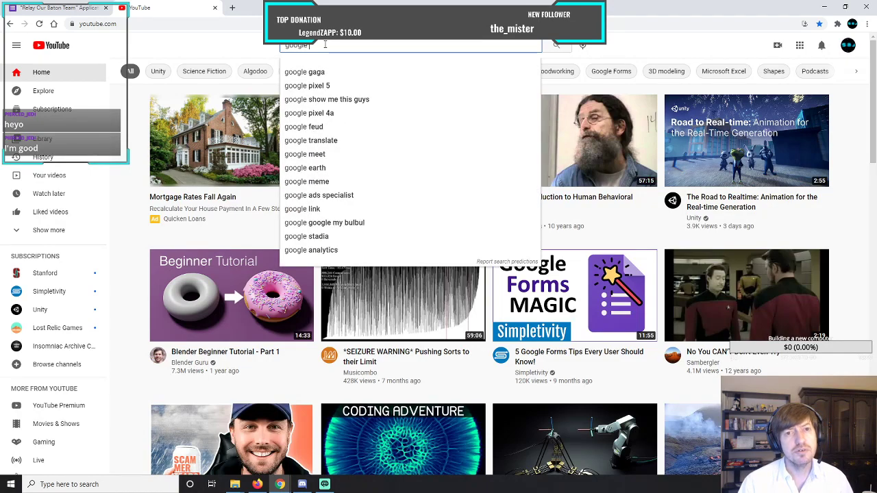
{"action": "type", "text": "forms"}
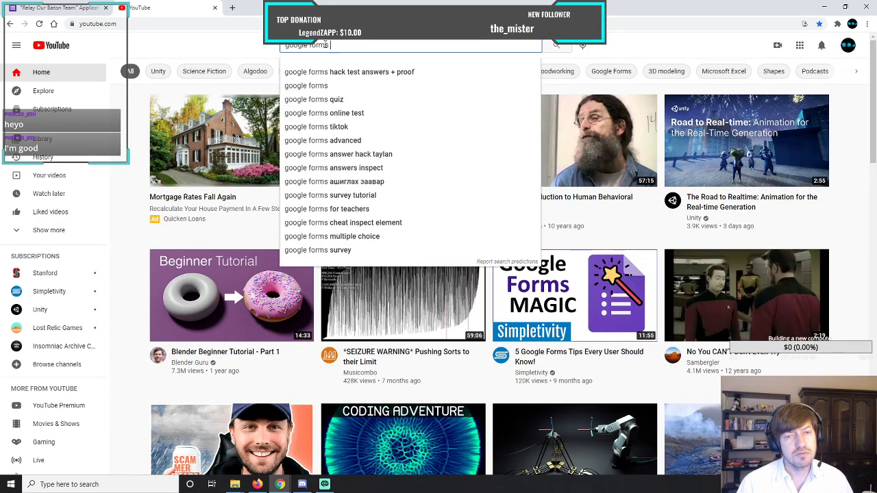
{"action": "type", "text": " res"}
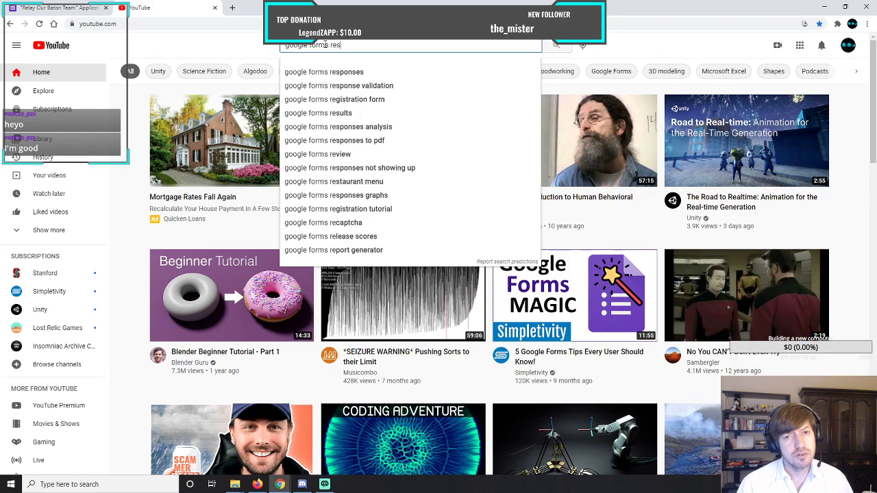
{"action": "type", "text": "pon"}
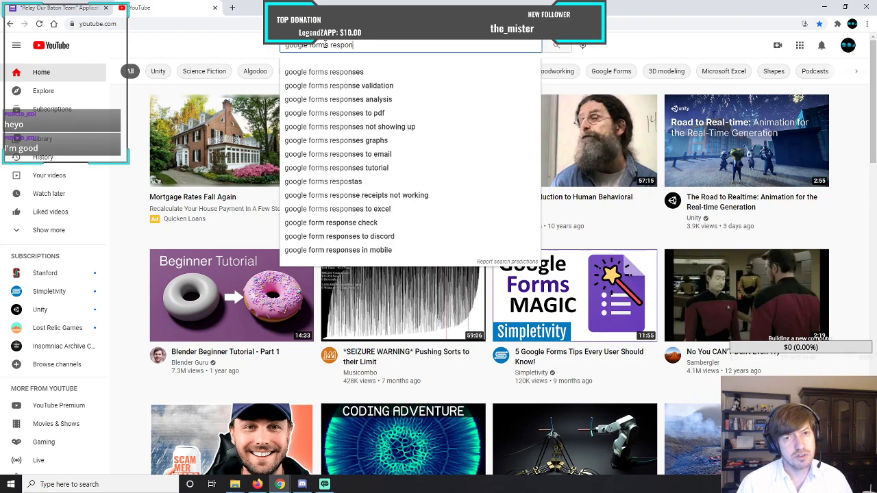
{"action": "type", "text": "ses to "}
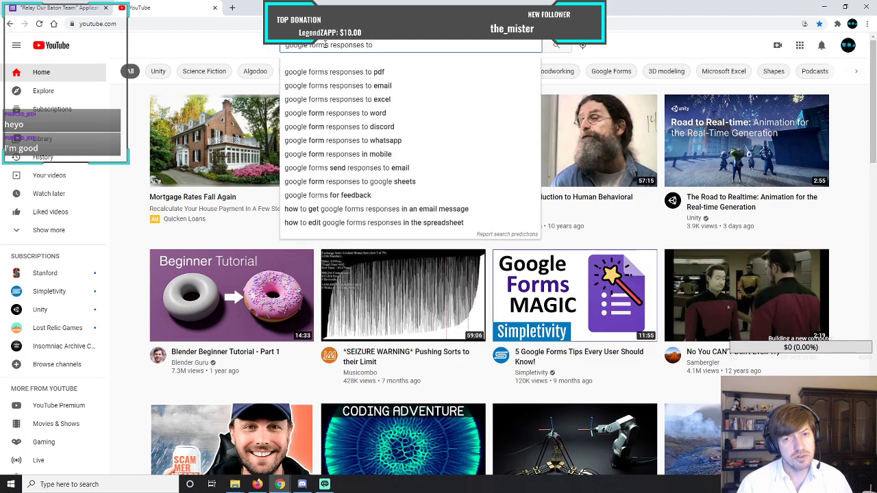
{"action": "type", "text": "sp"}
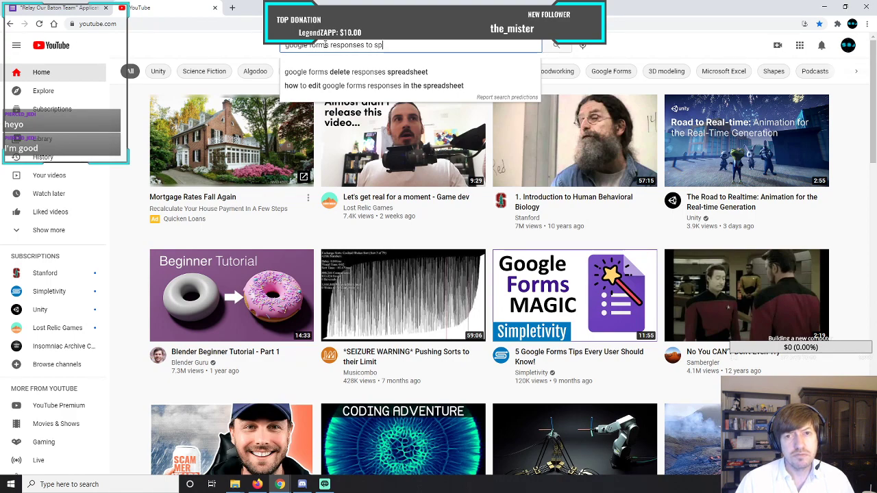
{"action": "type", "text": "readsheet"}
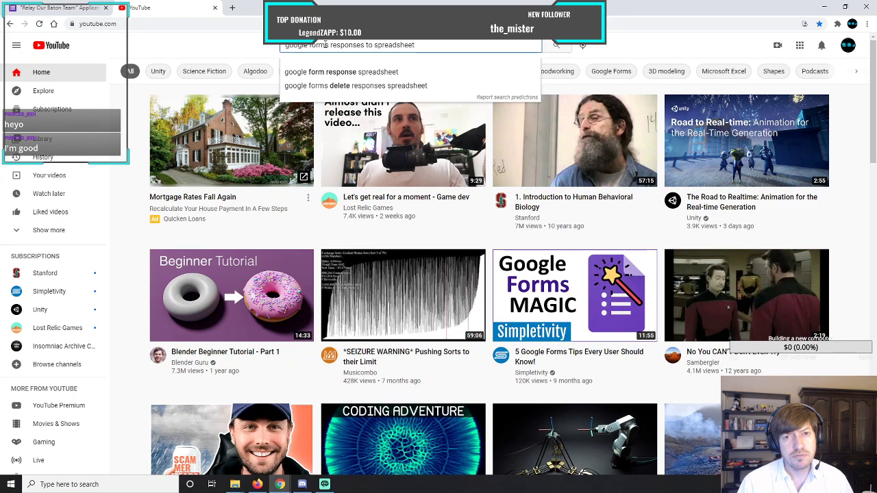
{"action": "key", "text": "Down"}
{"action": "key", "text": "Return"}
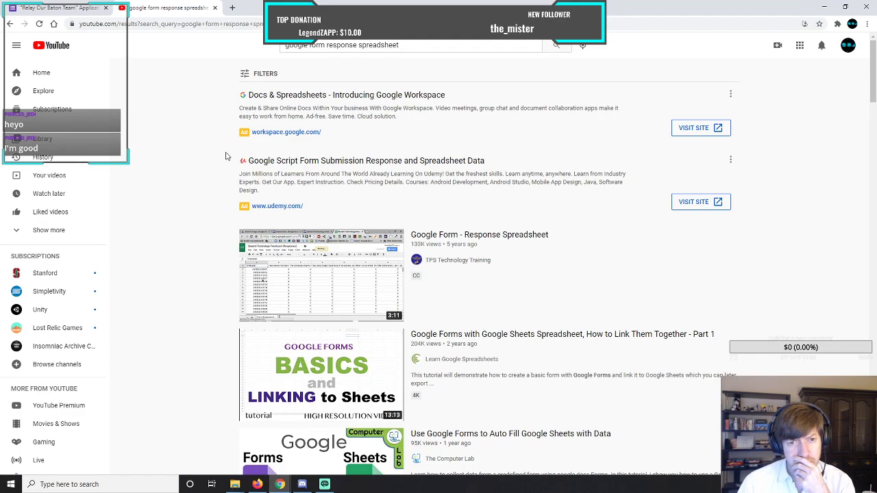
Watch the video "Google Form - Response Spreadsheet", skipping the ad, and close it to return to the form.
{"action": "scroll", "coordinate": [226, 156], "scroll_direction": "down", "scroll_amount": 1}
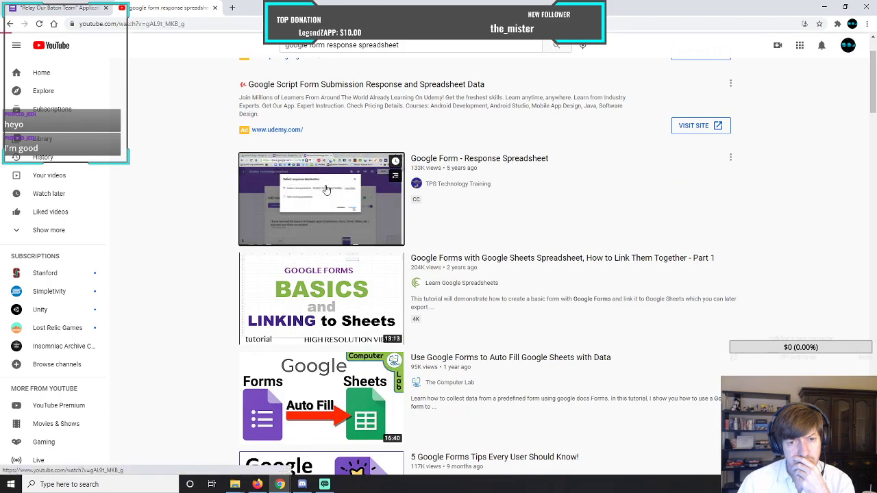
{"action": "left_click", "coordinate": [325, 185]}
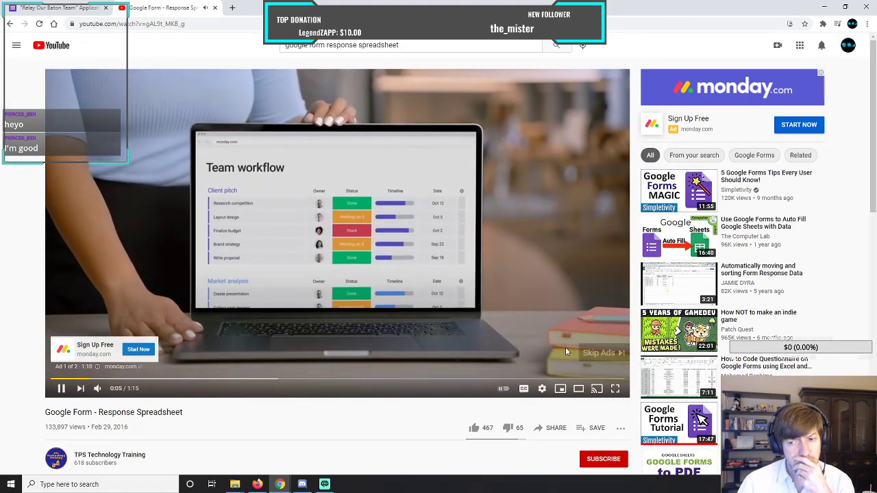
{"action": "left_click", "coordinate": [601, 352]}
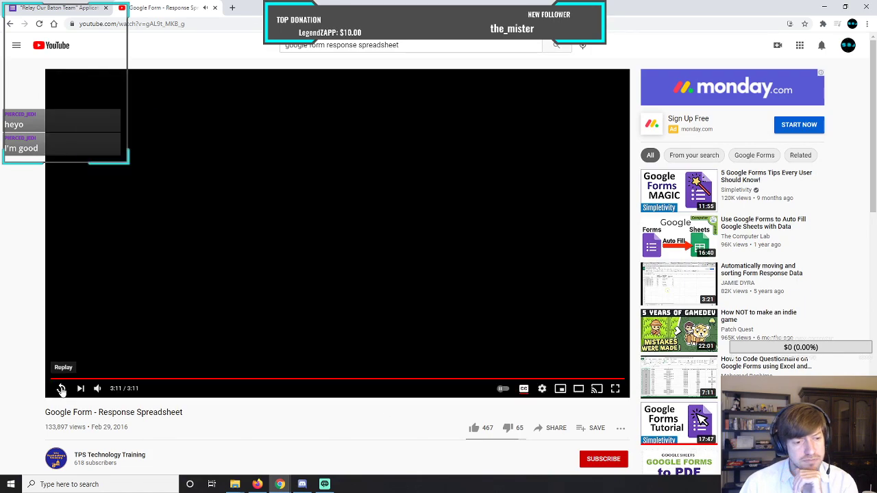
{"action": "left_click", "coordinate": [61, 389]}
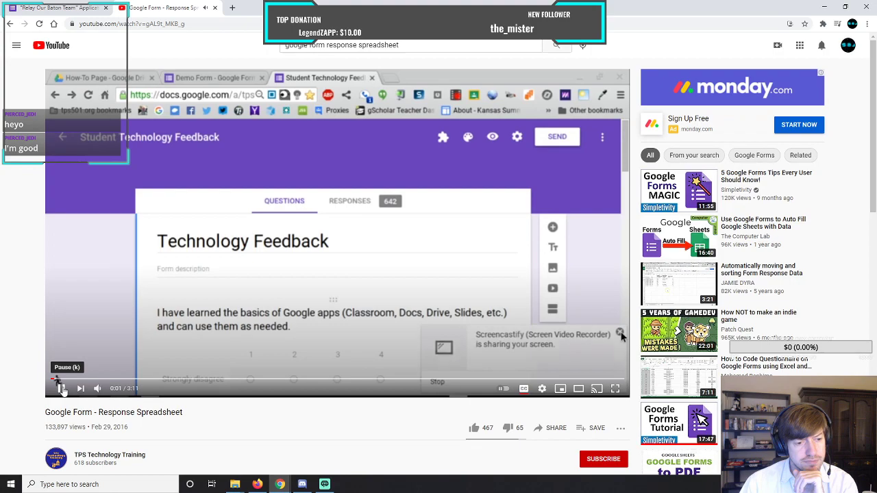
{"action": "left_click", "coordinate": [60, 388]}
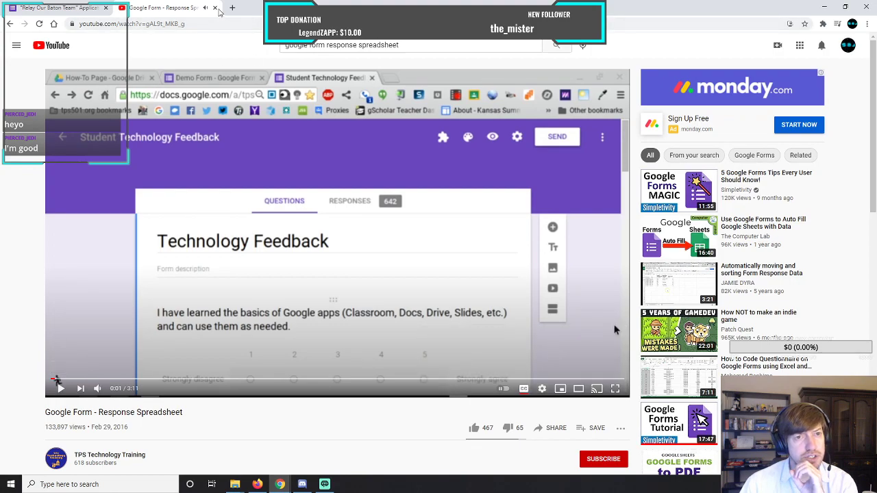
{"action": "left_click", "coordinate": [214, 8]}
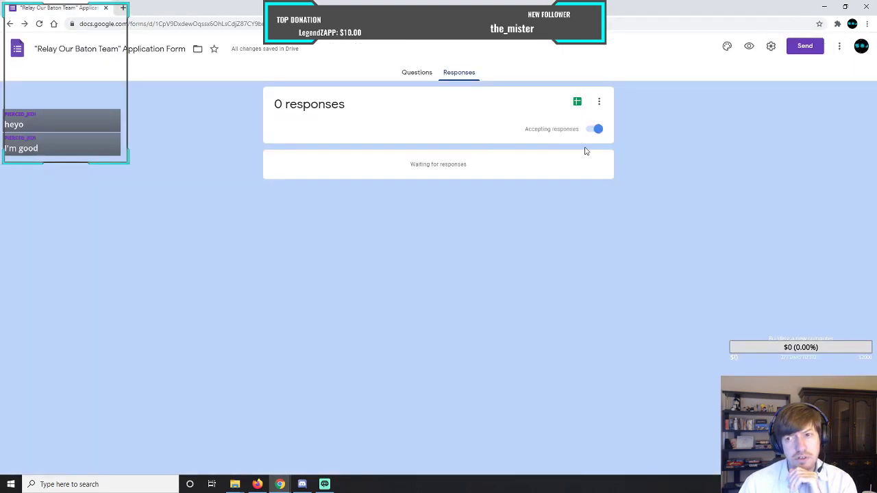
Create a new spreadsheet named "Application Submissions" as the destination for the form's responses.
{"action": "left_click", "coordinate": [577, 102]}
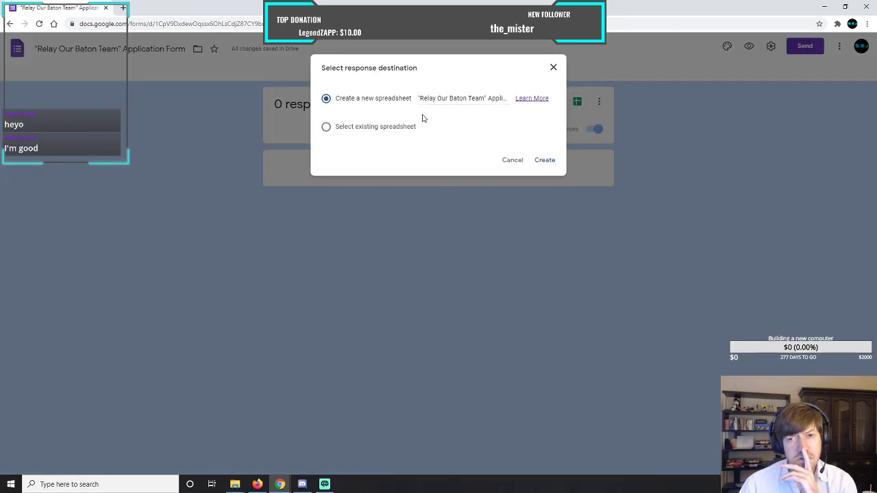
{"action": "left_click_drag", "start_coordinate": [418, 98], "coordinate": [487, 98]}
{"action": "key", "text": "BackSpace"}
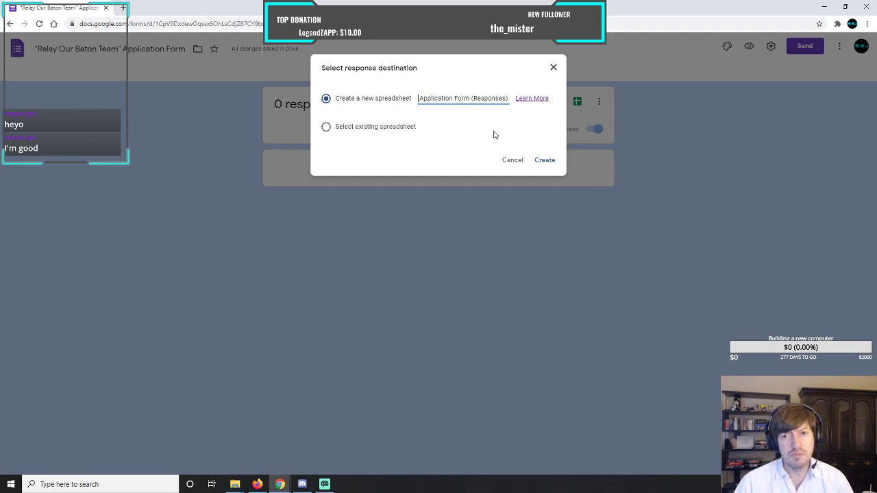
{"action": "key", "text": "Delete"}
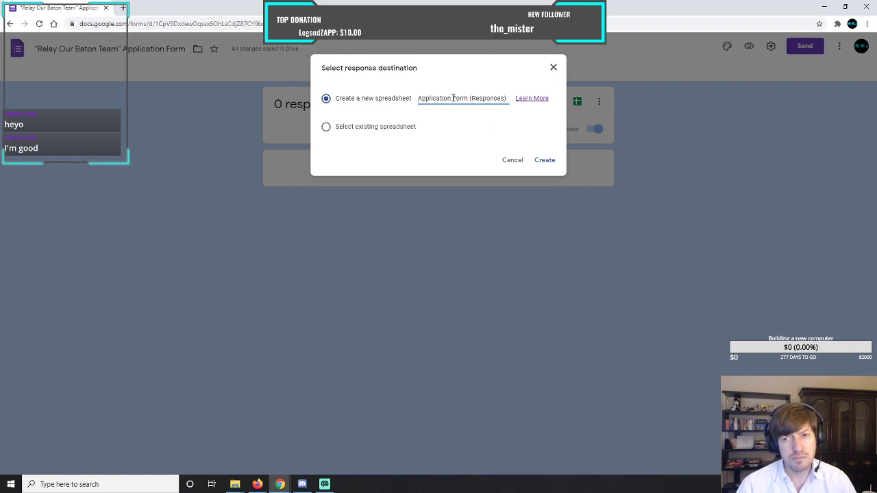
{"action": "left_click_drag", "start_coordinate": [460, 98], "coordinate": [510, 100]}
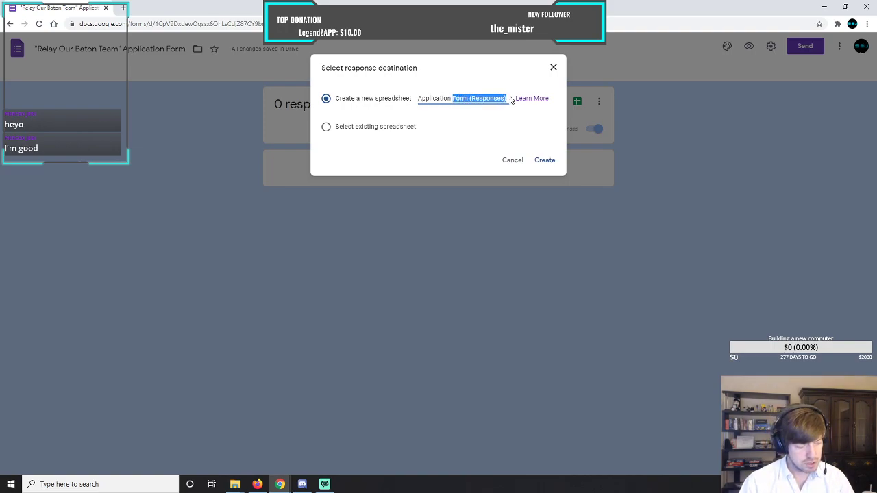
{"action": "type", "text": "Submissi"}
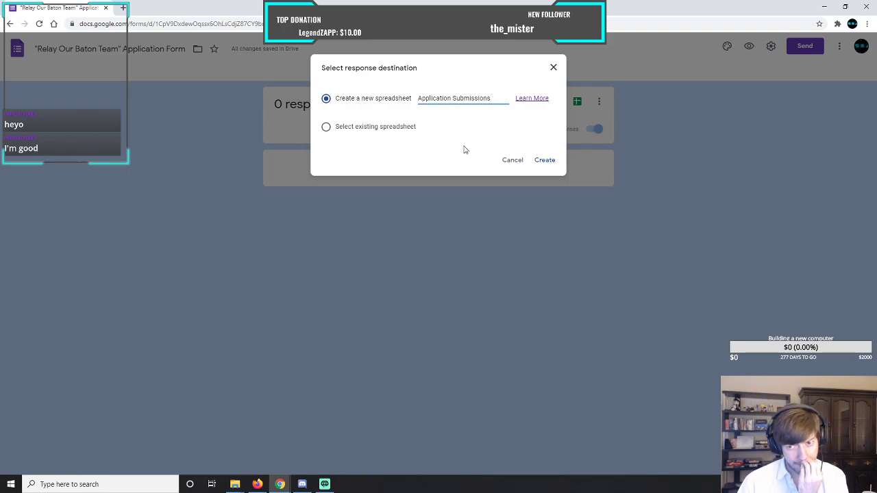
{"action": "left_click", "coordinate": [543, 162]}
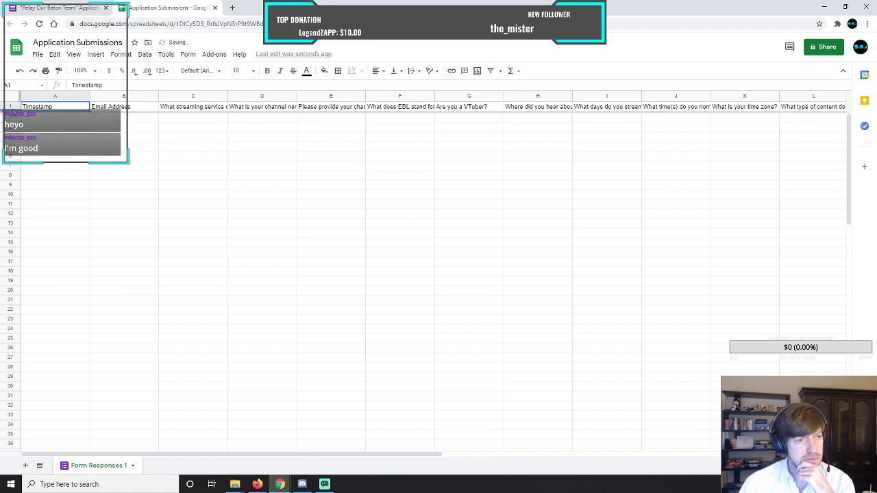
Increase the height of the header row and set text wrapping to Wrap for the whole Form Responses 1 sheet.
{"action": "left_click_drag", "start_coordinate": [9, 111], "coordinate": [10, 134]}
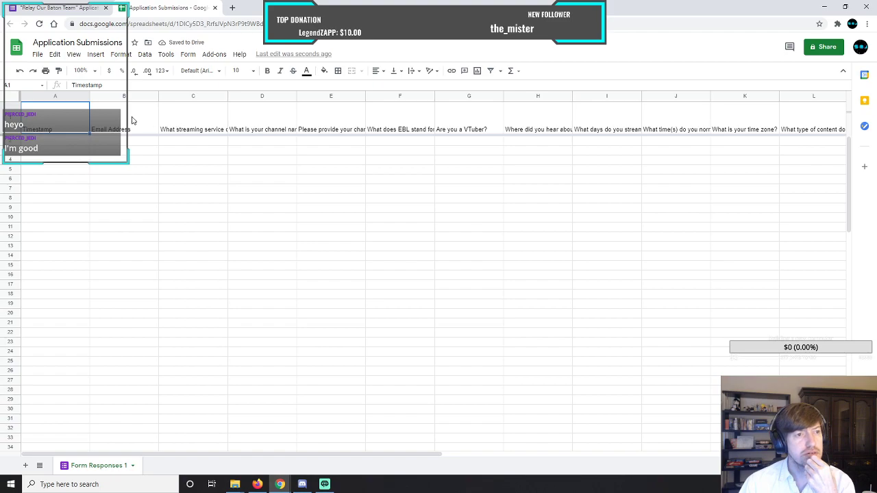
{"action": "left_click", "coordinate": [9, 100]}
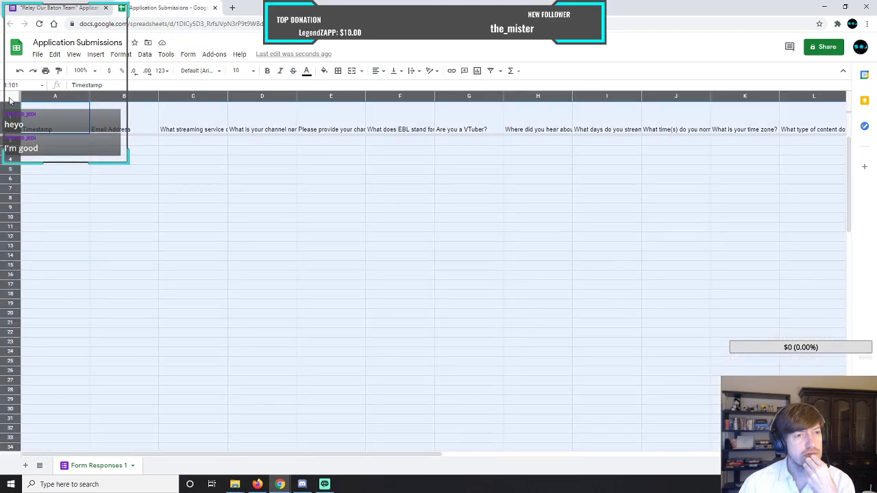
{"action": "left_click", "coordinate": [143, 54]}
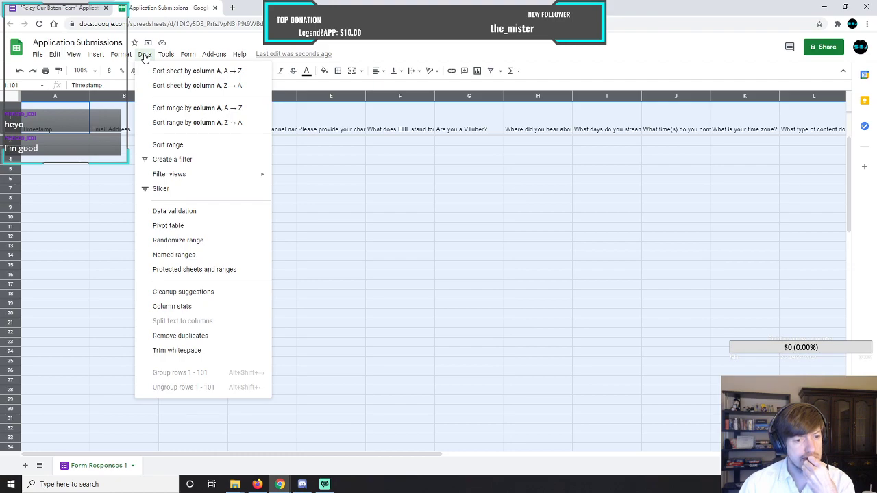
{"action": "mouse_move", "coordinate": [121, 57]}
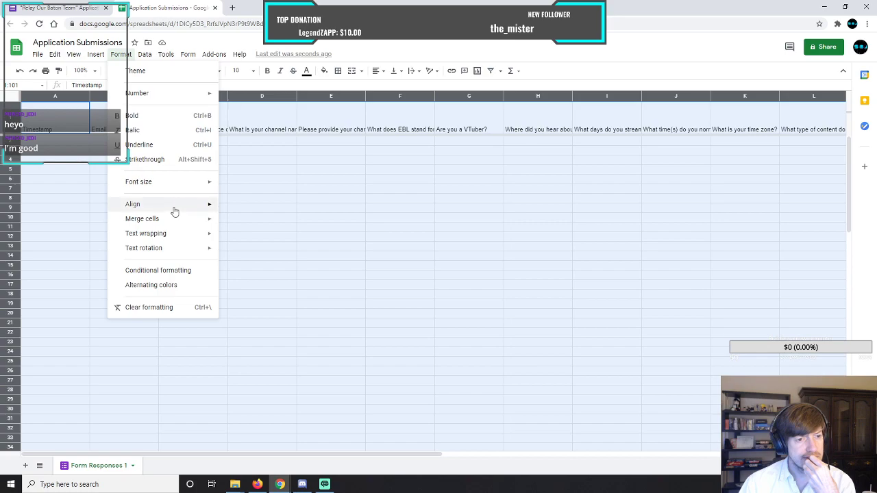
{"action": "mouse_move", "coordinate": [175, 212]}
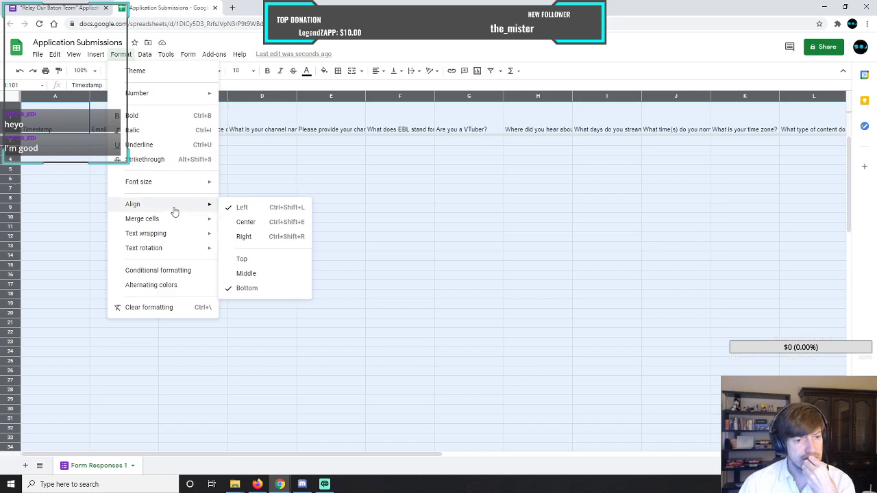
{"action": "mouse_move", "coordinate": [180, 237]}
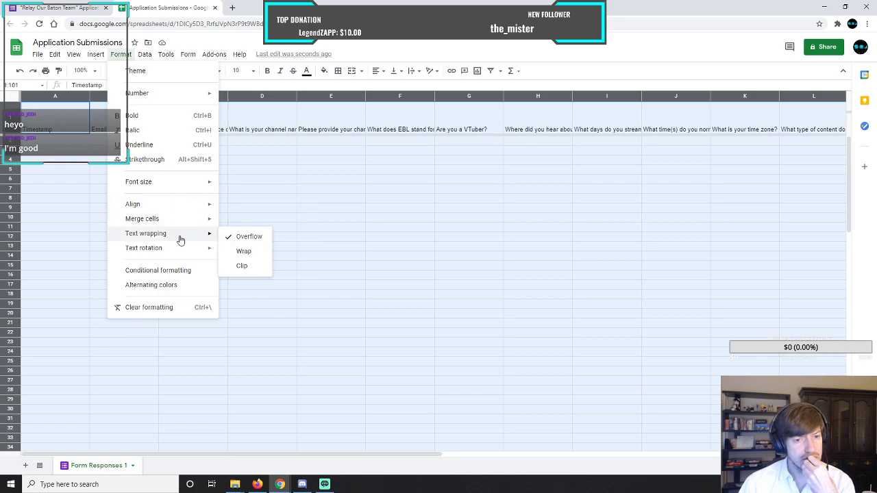
{"action": "left_click", "coordinate": [245, 252]}
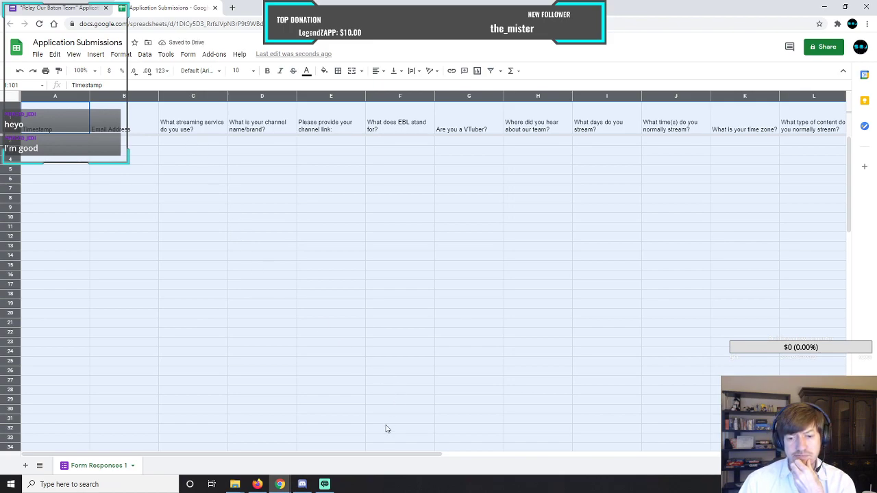
Make the header row taller so the longest wrapped questions in columns P and Q fit completely.
{"action": "left_click_drag", "start_coordinate": [398, 455], "coordinate": [666, 459]}
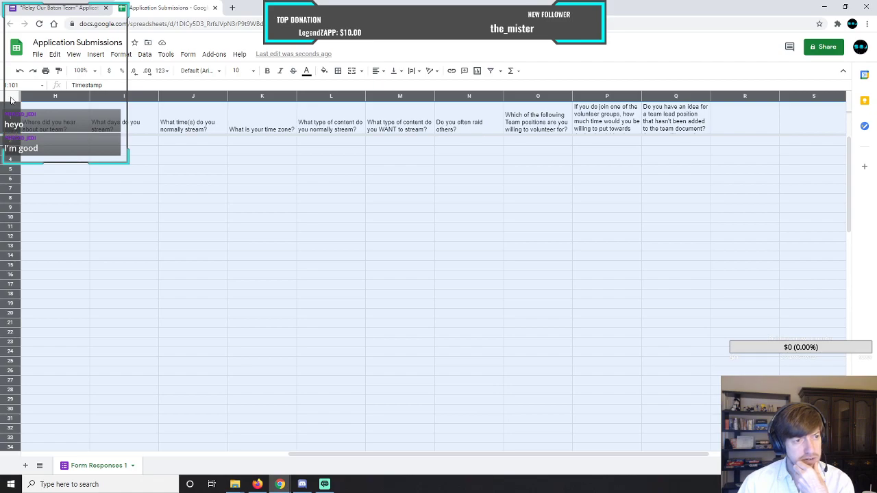
{"action": "left_click", "coordinate": [69, 173]}
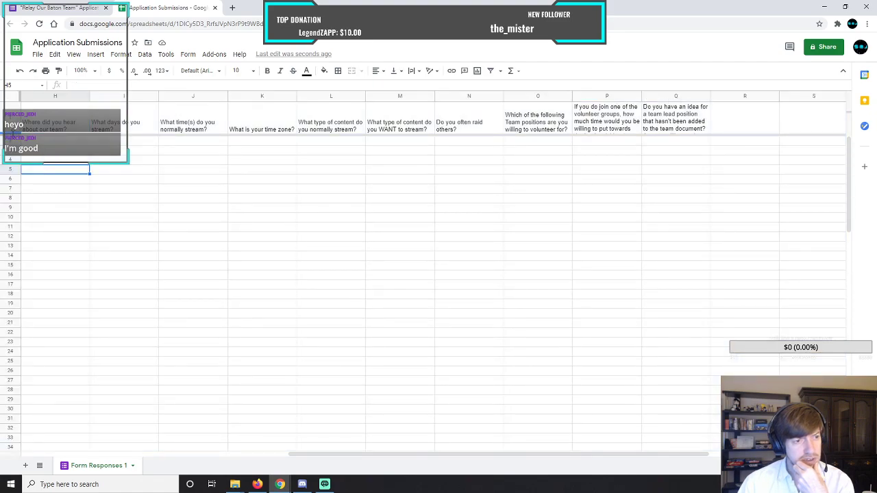
{"action": "left_click_drag", "start_coordinate": [11, 136], "coordinate": [12, 157]}
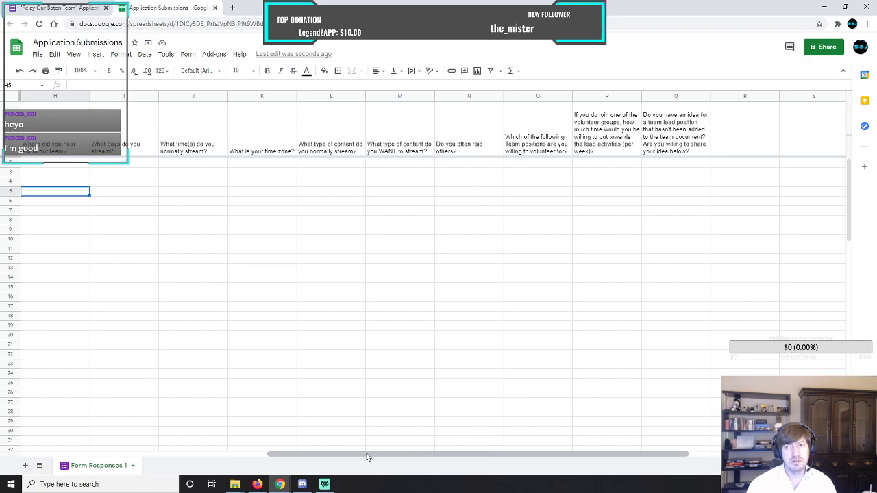
{"action": "left_click_drag", "start_coordinate": [366, 457], "coordinate": [86, 447]}
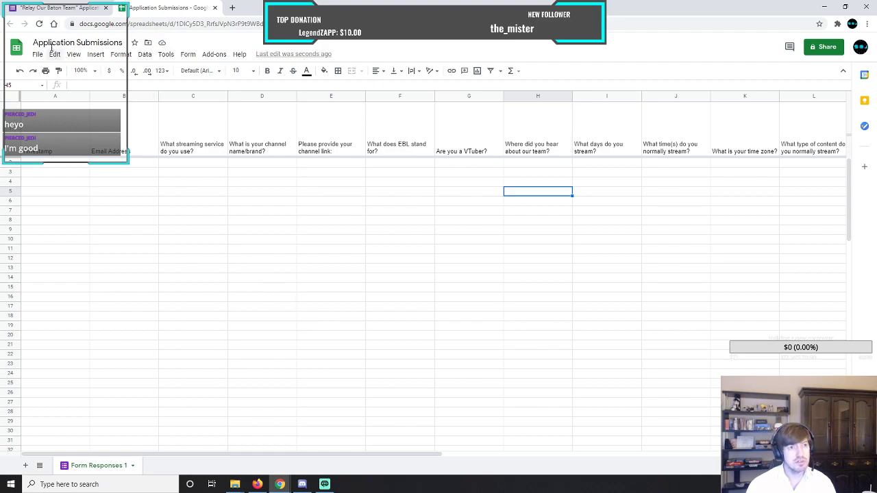
Check the question sections in the application form and insert one row above the header row in the spreadsheet.
{"action": "left_click", "coordinate": [48, 10]}
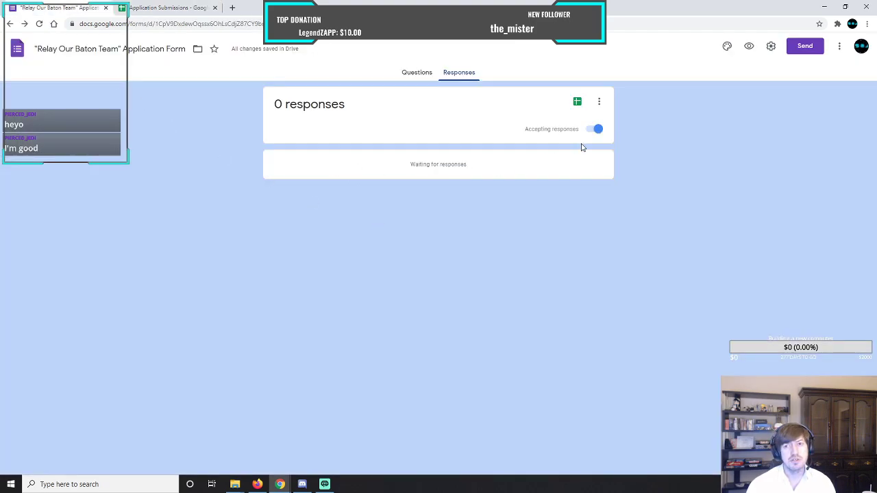
{"action": "left_click", "coordinate": [417, 75]}
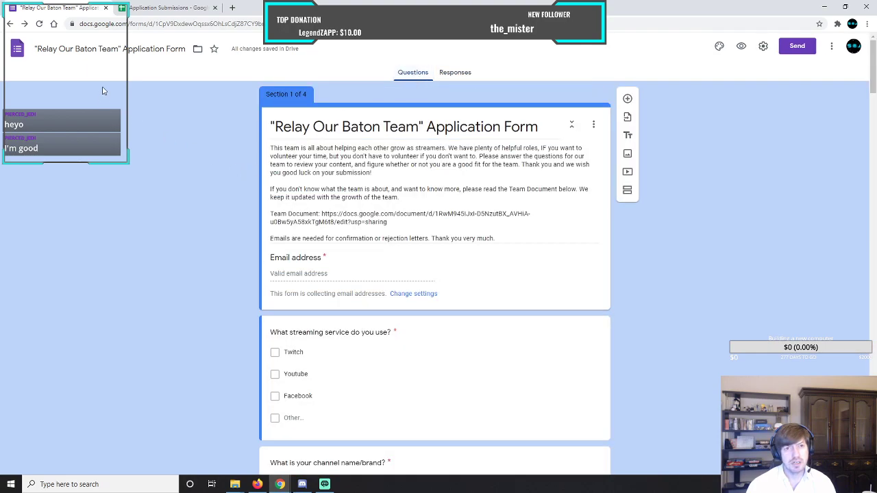
{"action": "left_click", "coordinate": [157, 9]}
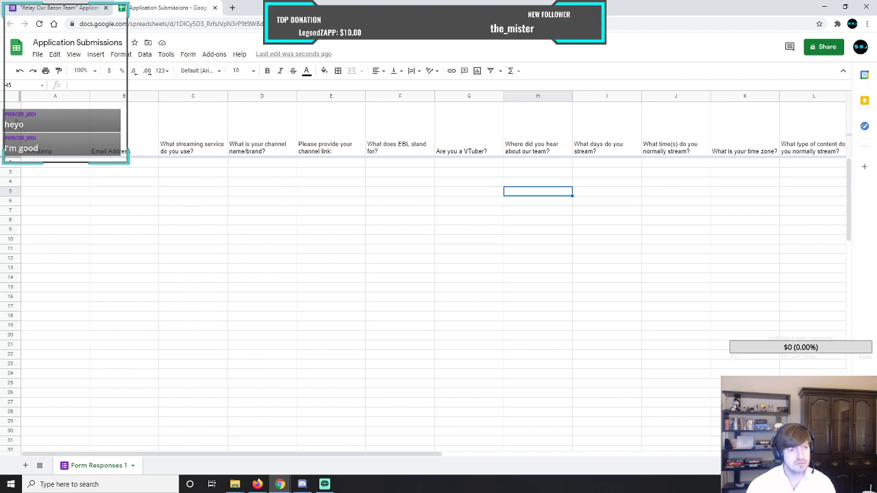
{"action": "left_click", "coordinate": [13, 118]}
{"action": "right_click", "coordinate": [12, 117]}
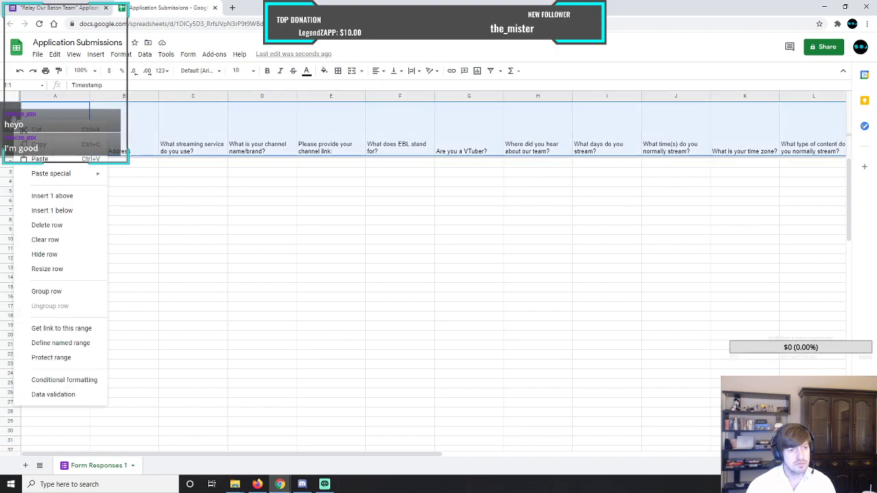
{"action": "left_click", "coordinate": [66, 197]}
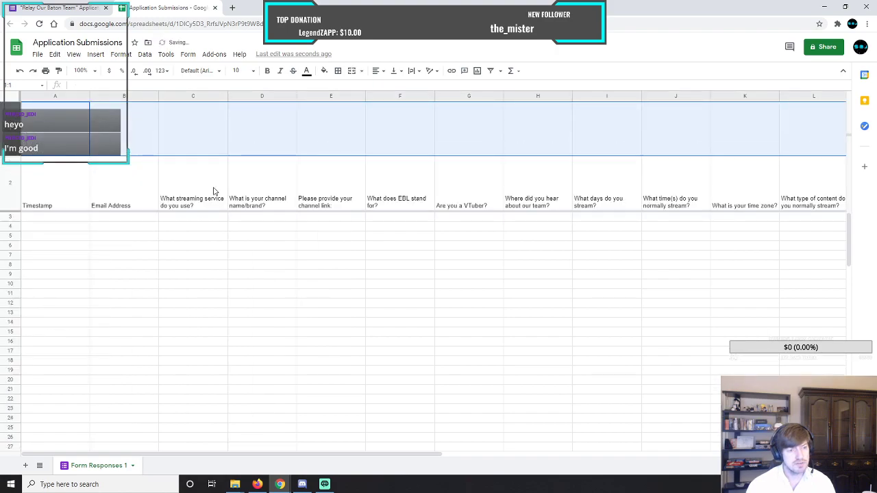
Merge cells A1 through H1 in the new top row into a single cell.
{"action": "left_click", "coordinate": [163, 141]}
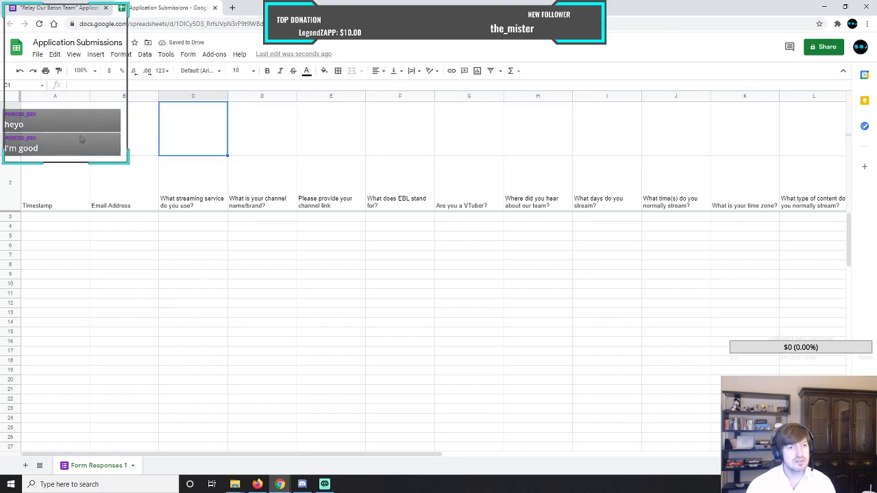
{"action": "left_click_drag", "start_coordinate": [61, 135], "coordinate": [415, 146]}
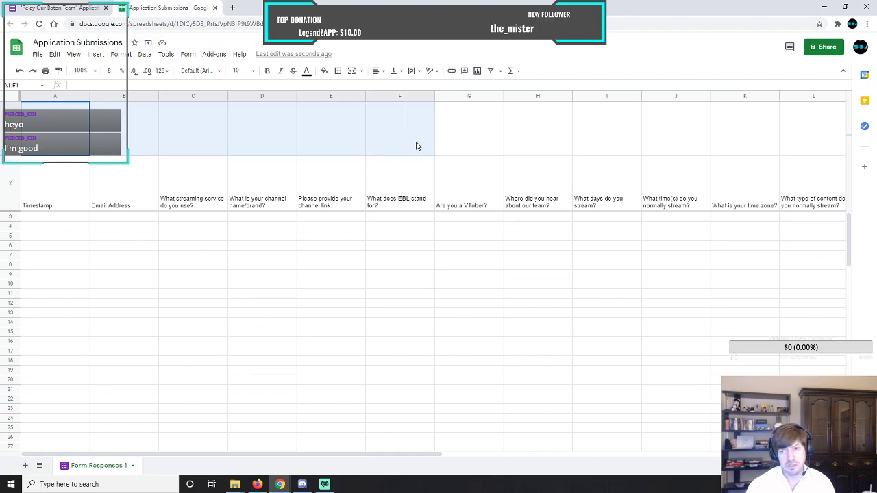
{"action": "left_click_drag", "start_coordinate": [416, 146], "coordinate": [540, 149]}
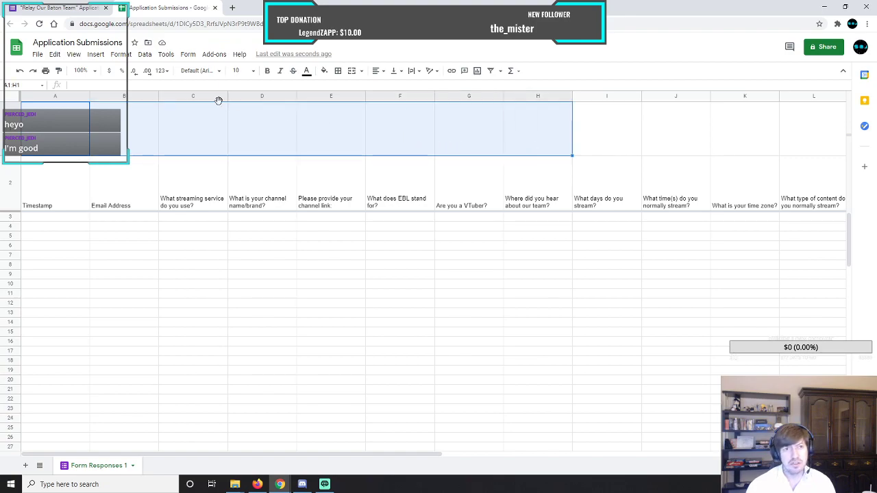
{"action": "left_click", "coordinate": [145, 55]}
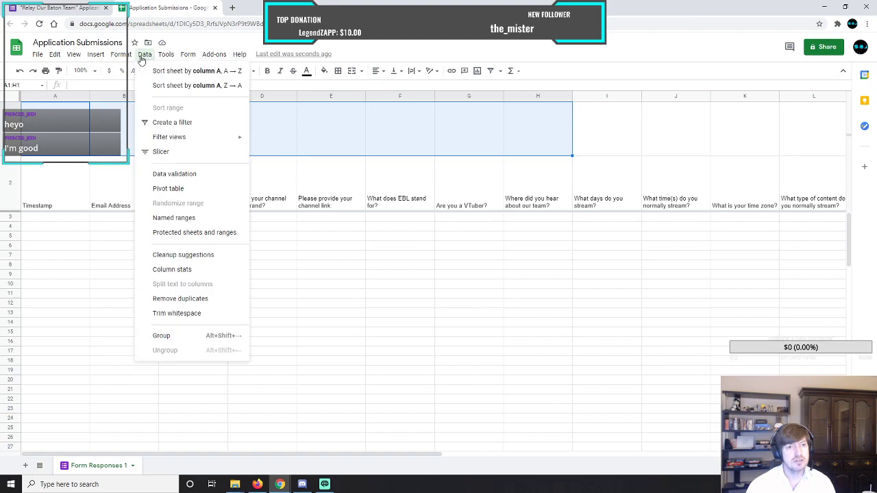
{"action": "mouse_move", "coordinate": [122, 58]}
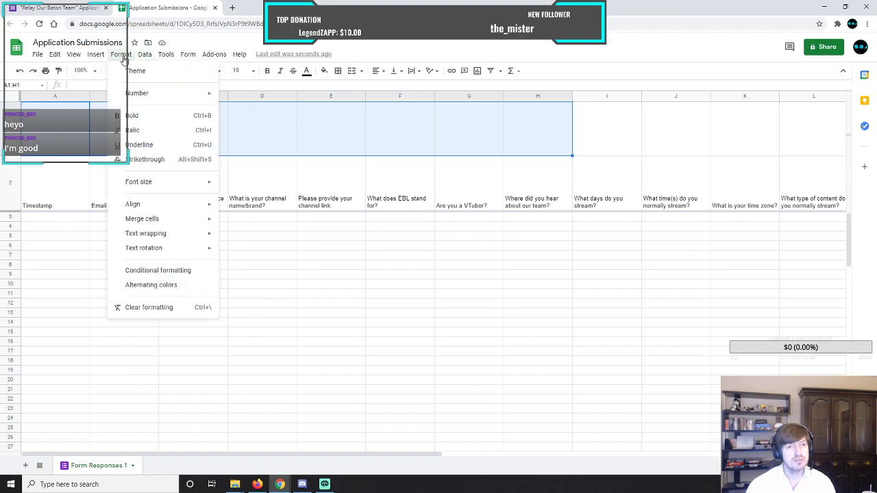
{"action": "mouse_move", "coordinate": [196, 221]}
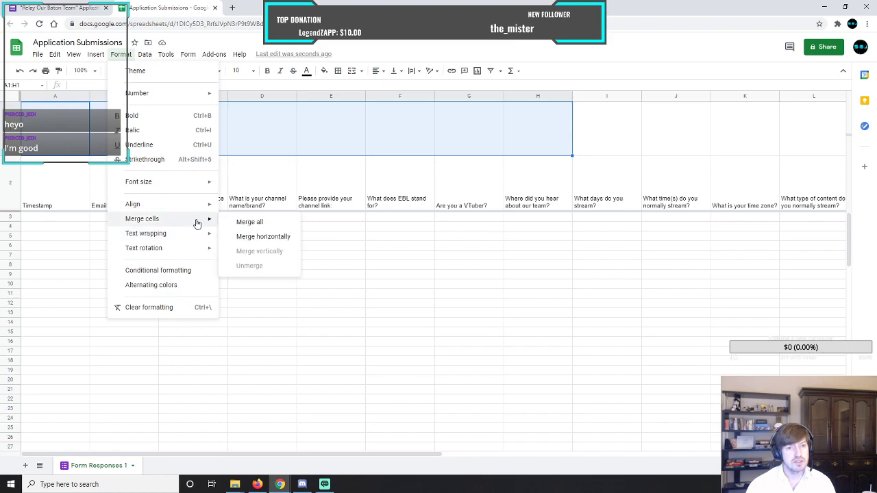
{"action": "left_click", "coordinate": [270, 222]}
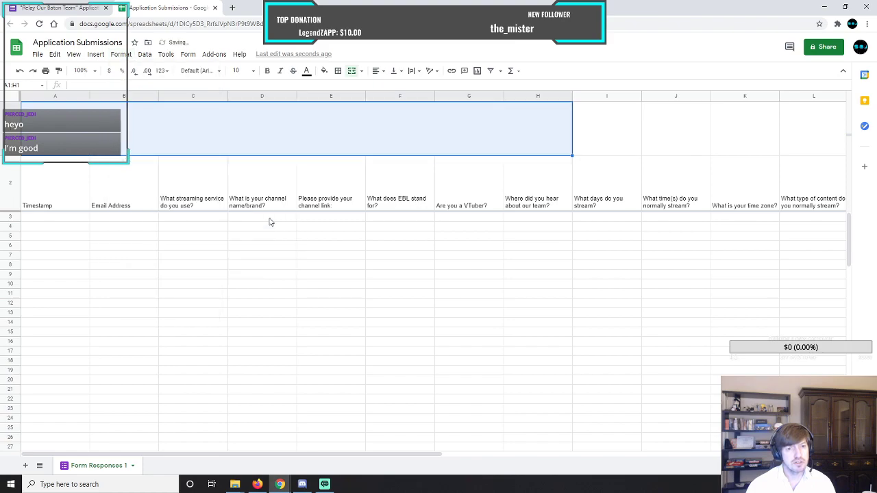
Enter the heading "Section 1 Getting to know the applicant" in the merged cell A1:H1.
{"action": "left_click", "coordinate": [262, 135]}
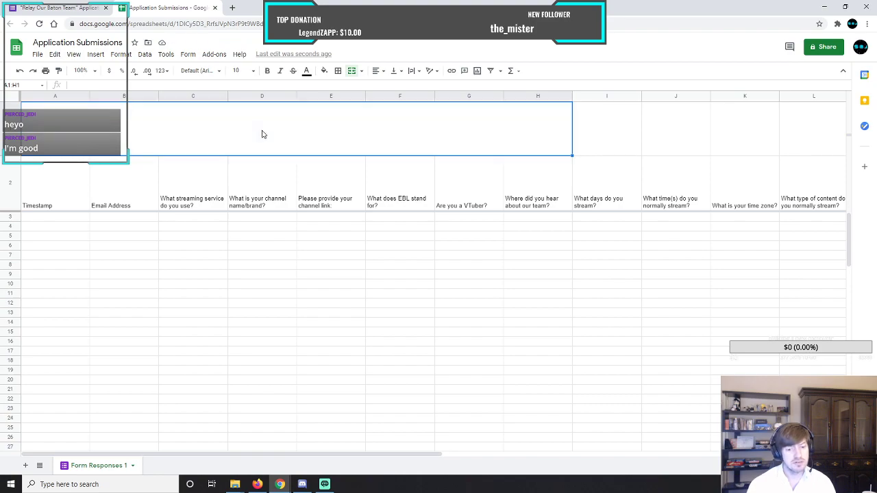
{"action": "type", "text": "Section 1 Gettin"}
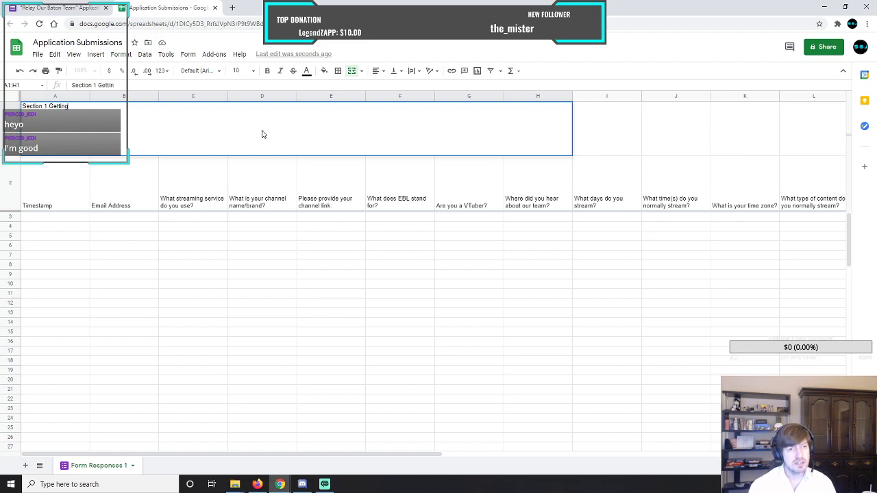
{"action": "type", "text": "ow"}
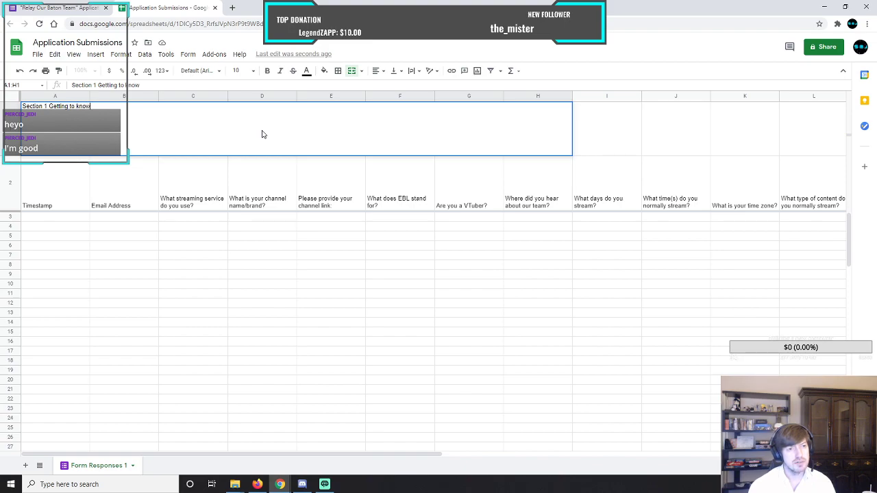
{"action": "type", "text": " the"}
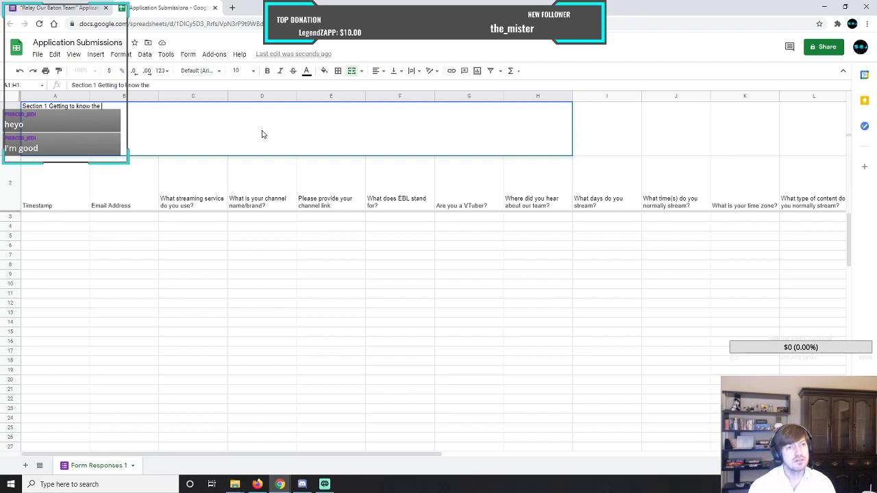
{"action": "type", "text": " applicant"}
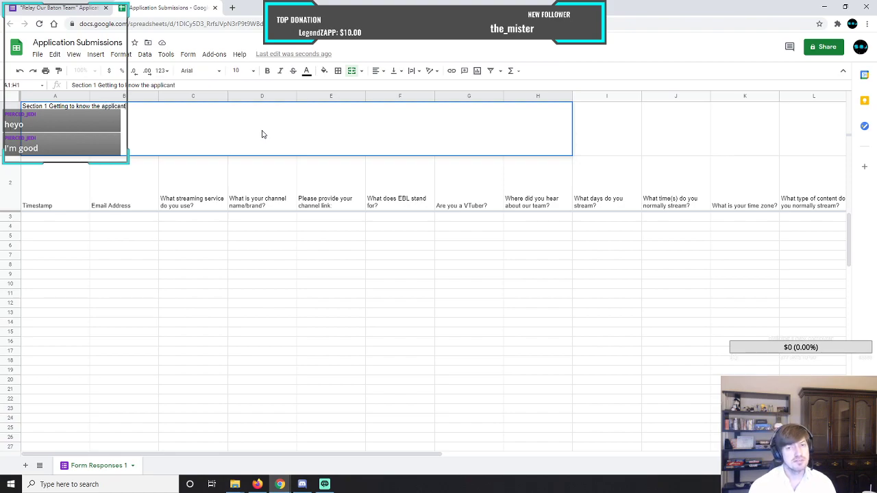
{"action": "key", "text": "Tab"}
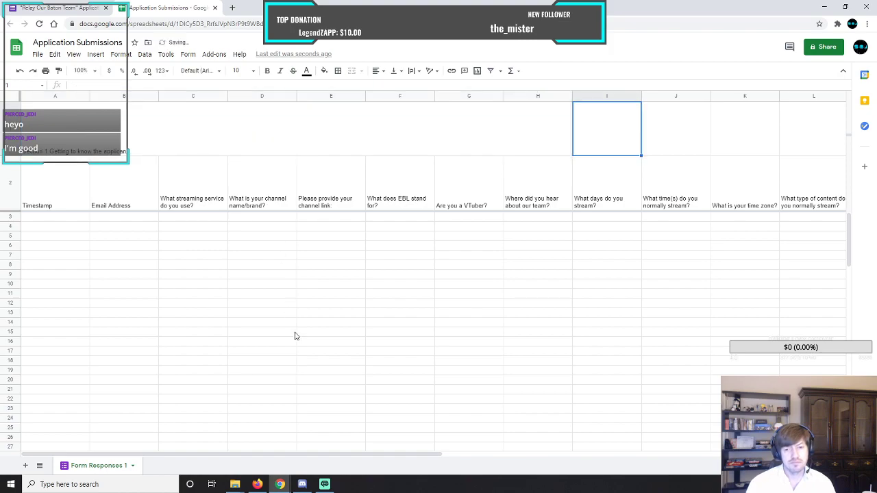
Check which questions belong to section 2 in the application form and merge cells I1 through K1 in the spreadsheet.
{"action": "left_click_drag", "start_coordinate": [439, 457], "coordinate": [652, 444]}
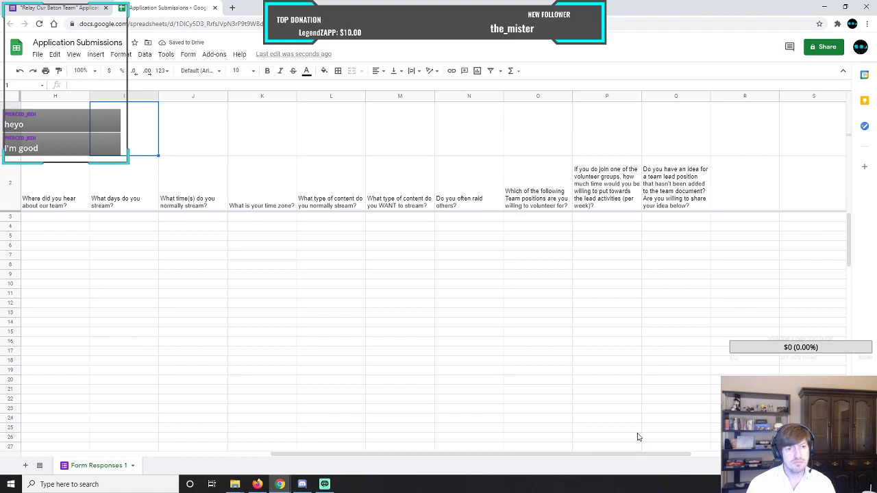
{"action": "left_click", "coordinate": [56, 8]}
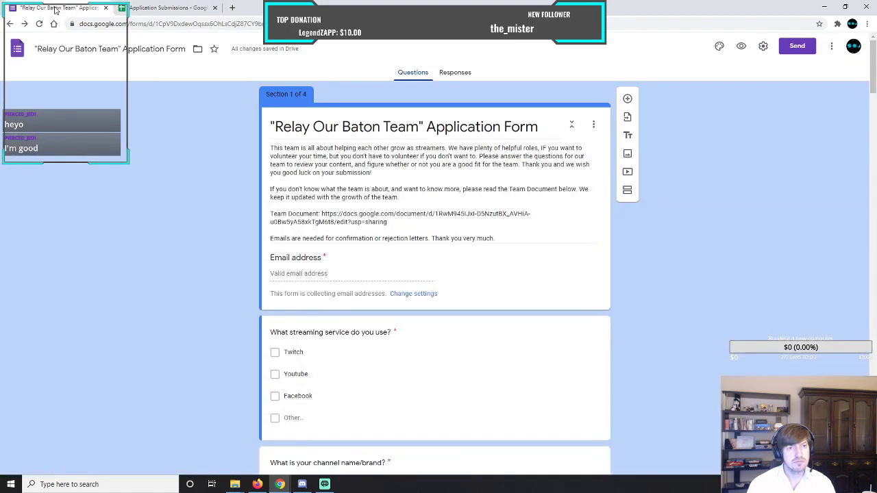
{"action": "scroll", "coordinate": [256, 251], "scroll_direction": "down", "scroll_amount": 15}
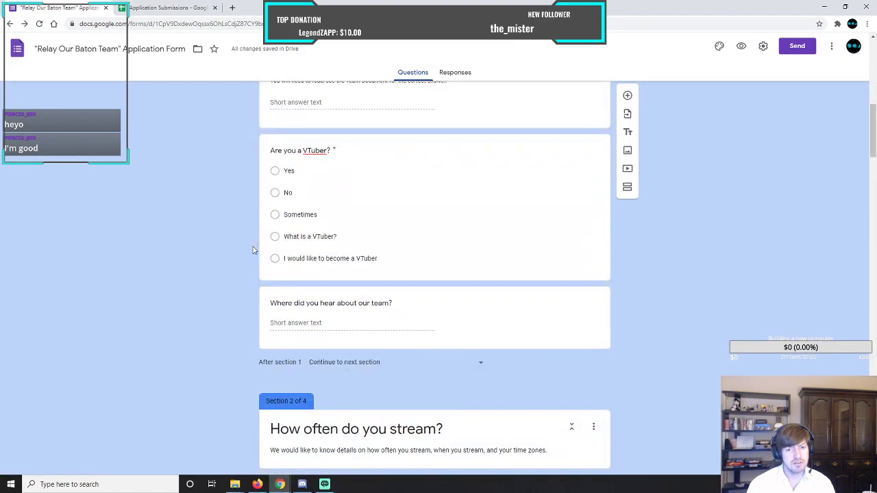
{"action": "scroll", "coordinate": [254, 251], "scroll_direction": "down", "scroll_amount": 2}
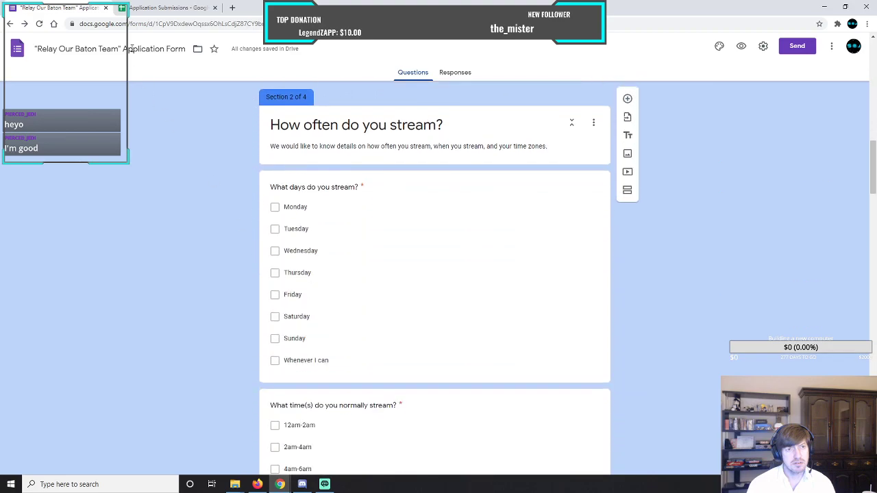
{"action": "scroll", "coordinate": [217, 205], "scroll_direction": "down", "scroll_amount": 8}
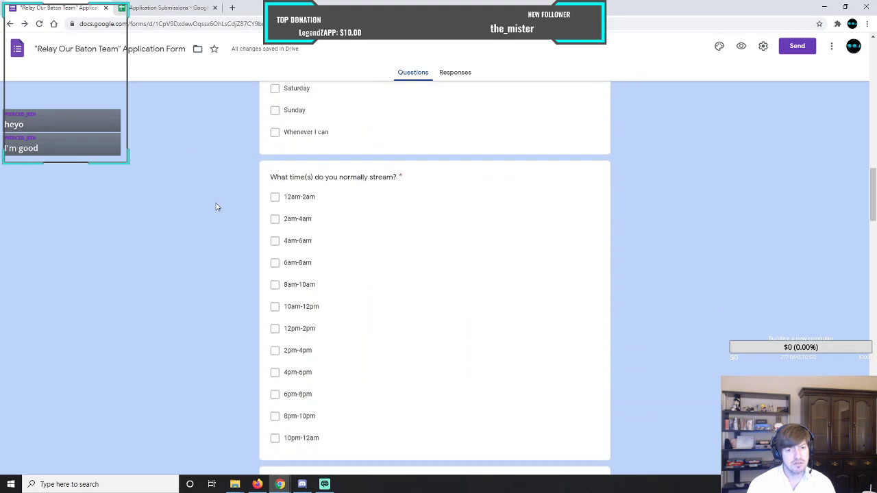
{"action": "scroll", "coordinate": [212, 192], "scroll_direction": "up", "scroll_amount": 1}
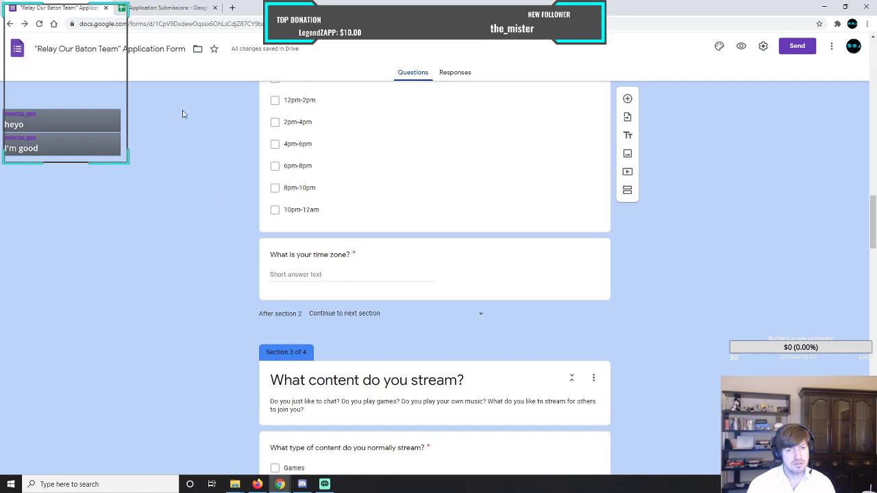
{"action": "left_click", "coordinate": [168, 7]}
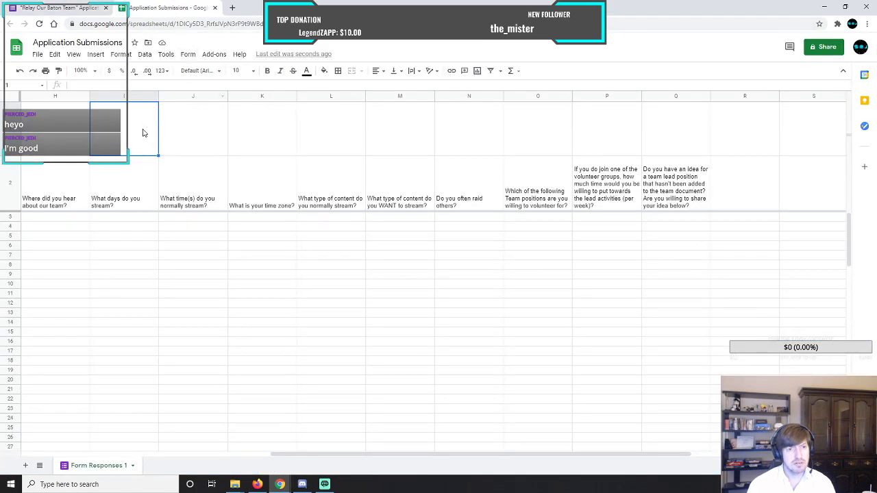
{"action": "left_click_drag", "start_coordinate": [145, 130], "coordinate": [256, 135]}
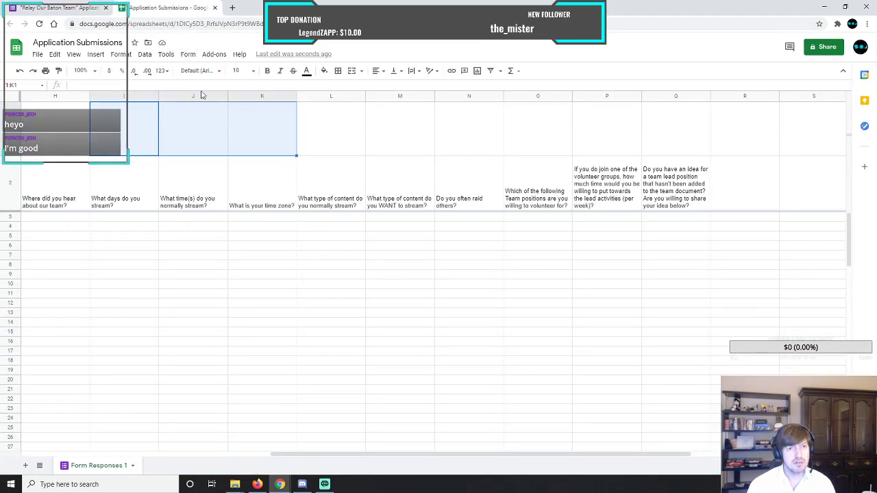
{"action": "left_click", "coordinate": [95, 54]}
{"action": "mouse_move", "coordinate": [121, 55]}
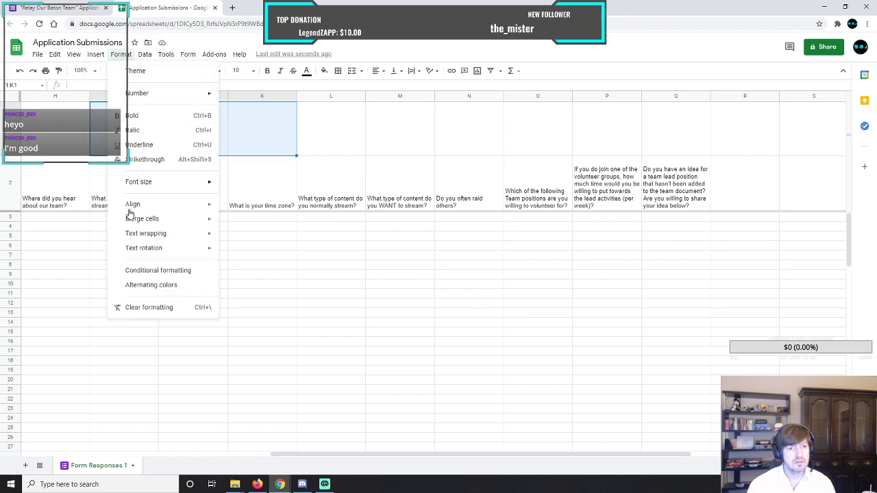
{"action": "mouse_move", "coordinate": [170, 226]}
{"action": "left_click", "coordinate": [248, 222]}
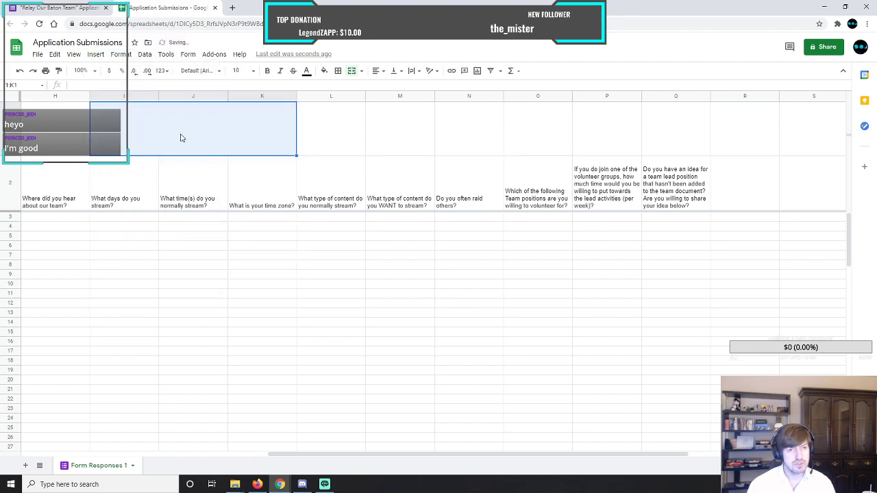
Enter the heading "Section 2 - When do they stream?" in the merged cell I1:K1.
{"action": "type", "text": "Section 2"}
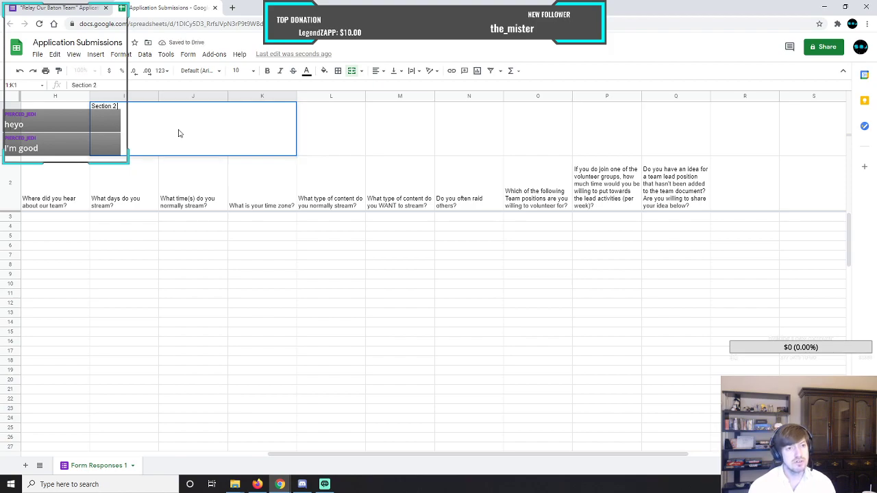
{"action": "type", "text": " - Whe"}
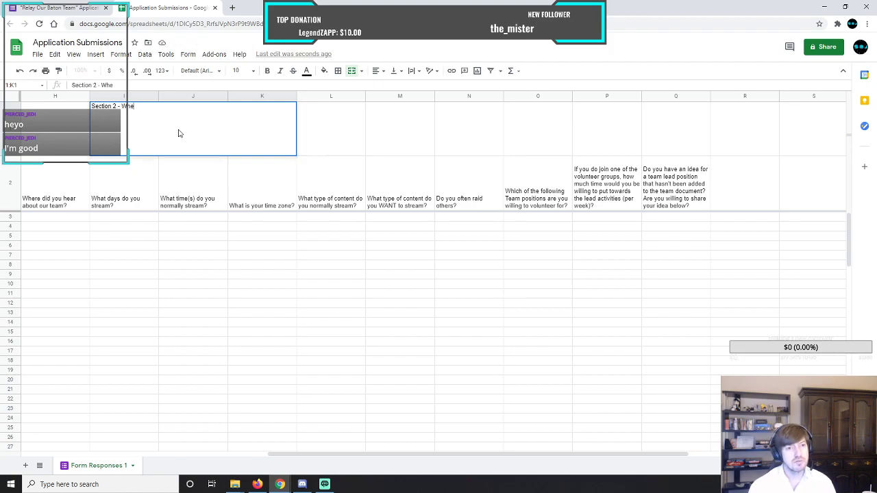
{"action": "type", "text": "n to"}
{"action": "key", "text": "BackSpace"}
{"action": "key", "text": "BackSpace"}
{"action": "type", "text": "d"}
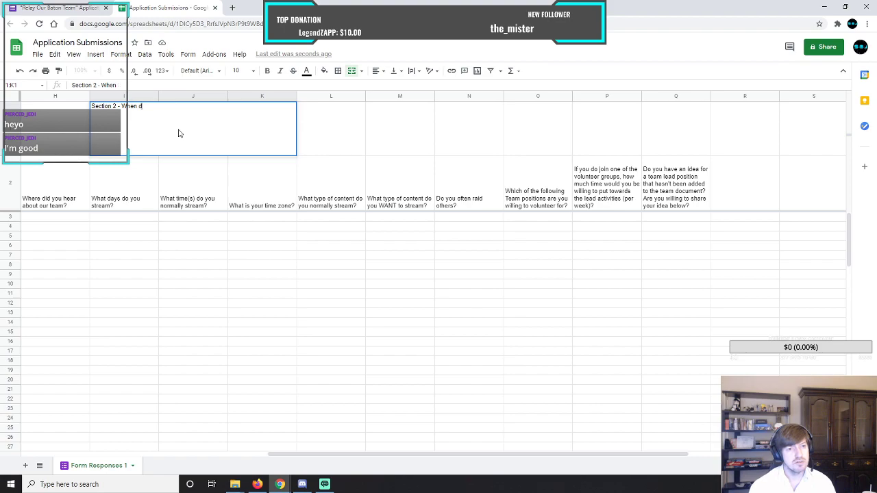
{"action": "type", "text": "o they"}
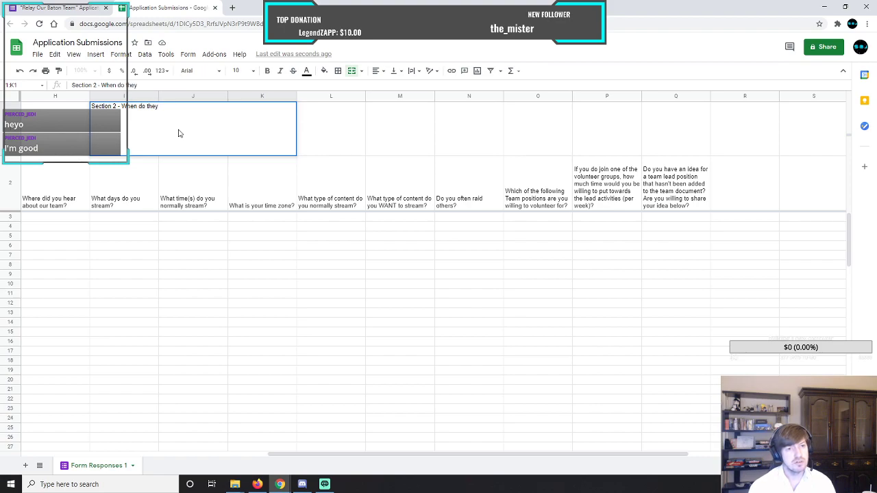
{"action": "type", "text": " stream?"}
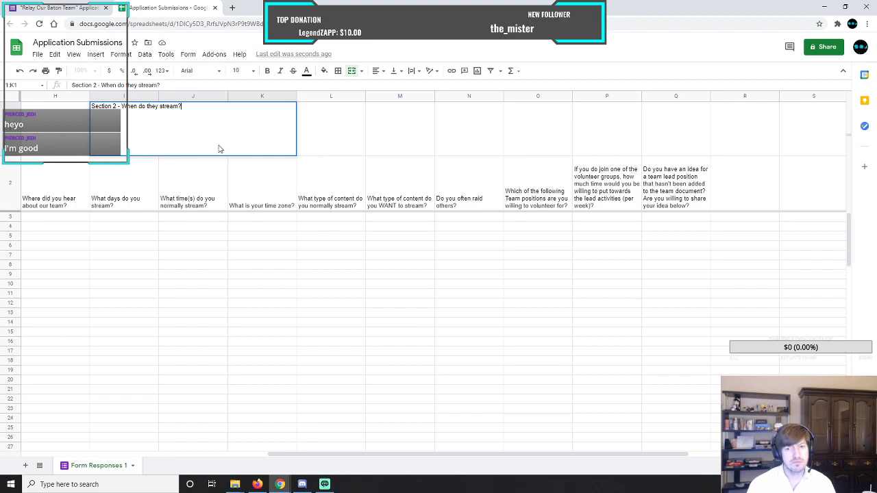
Merge cells L1 through N1 above the content questions into a single cell.
{"action": "left_click_drag", "start_coordinate": [331, 129], "coordinate": [452, 132]}
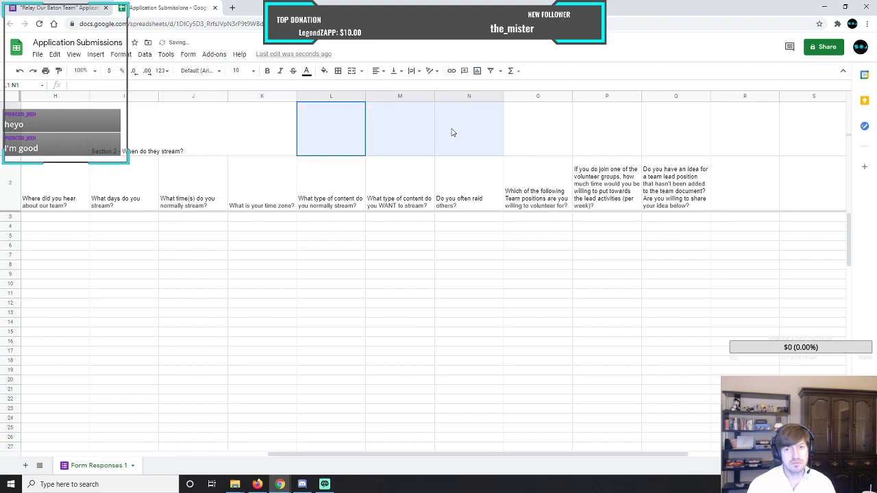
{"action": "left_click", "coordinate": [120, 54]}
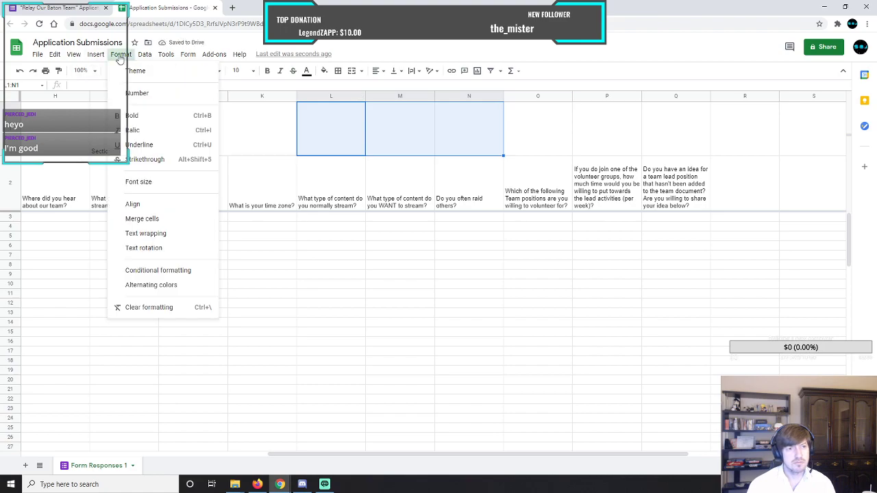
{"action": "mouse_move", "coordinate": [158, 219]}
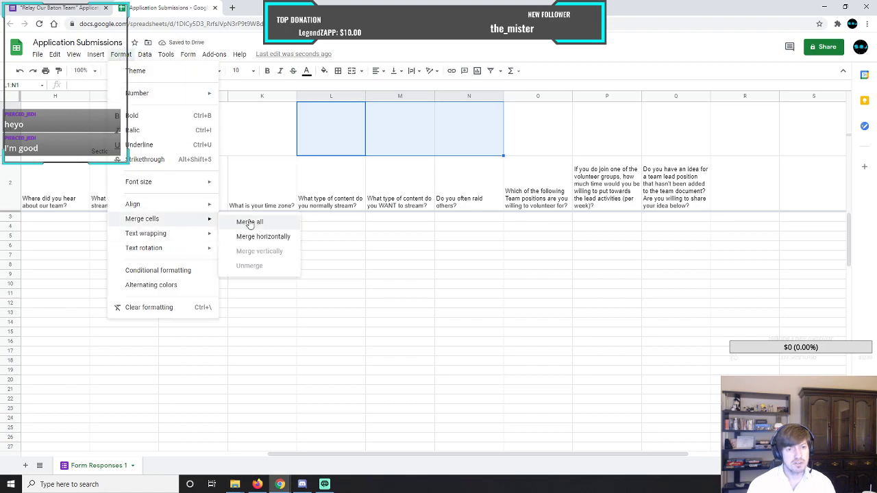
{"action": "left_click", "coordinate": [248, 223]}
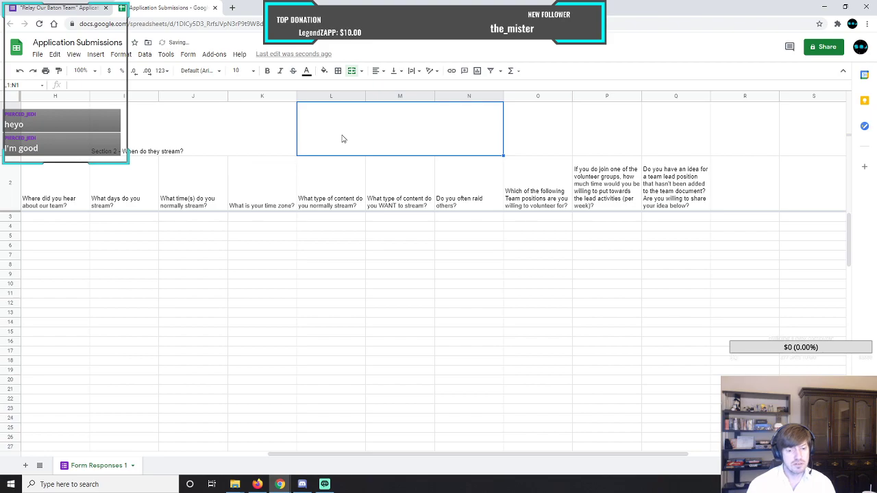
Enter the heading "Section 3 - What content do they provide?" in the merged cell L1:N1.
{"action": "type", "text": "Section"}
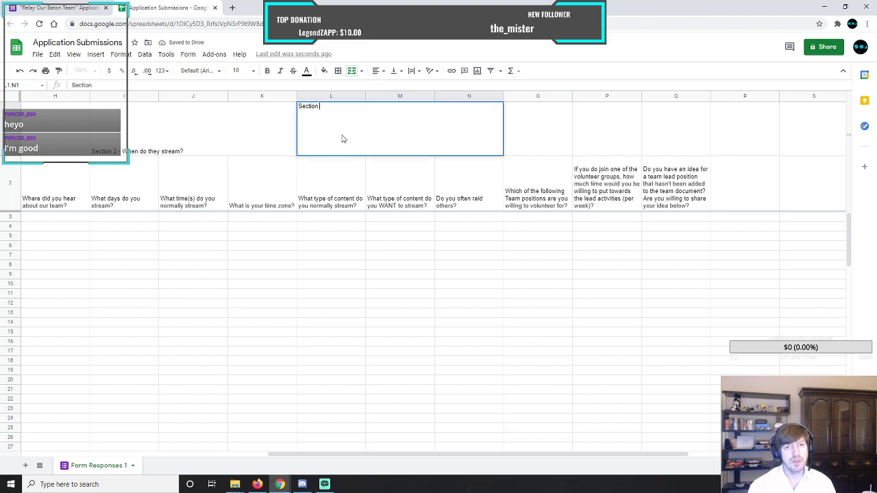
{"action": "type", "text": " 3 -"}
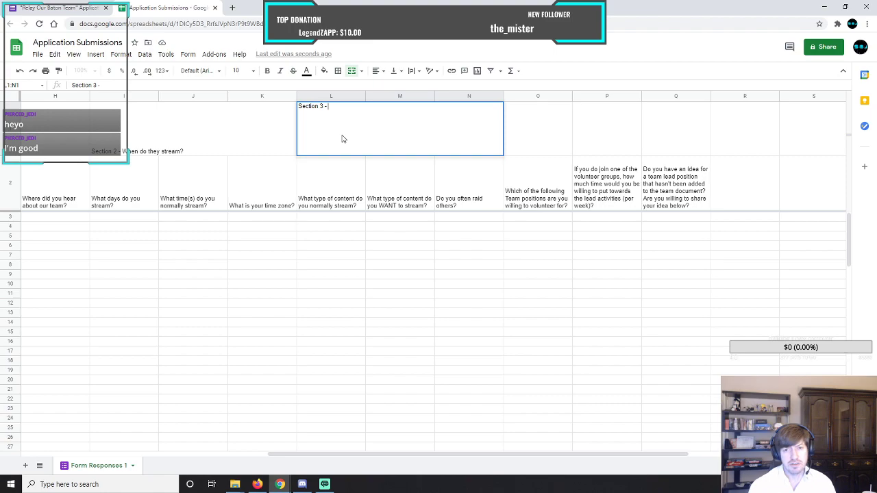
{"action": "type", "text": " What content do they provide?"}
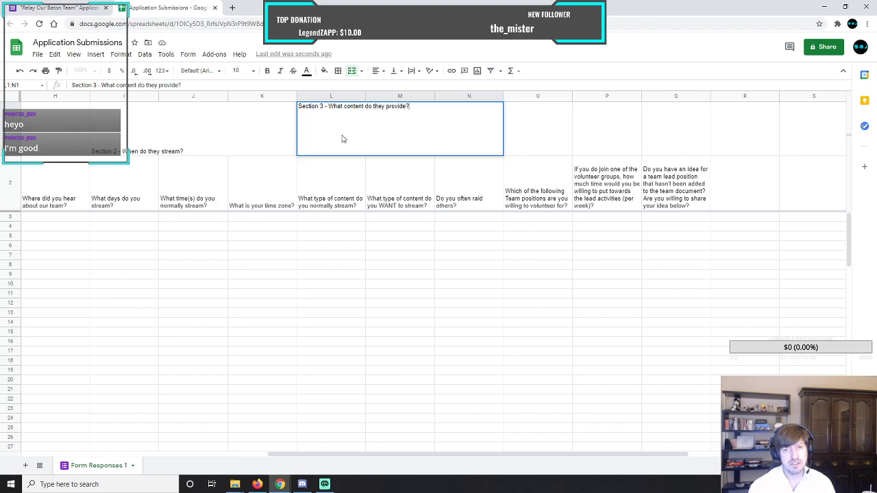
{"action": "key", "text": "Tab"}
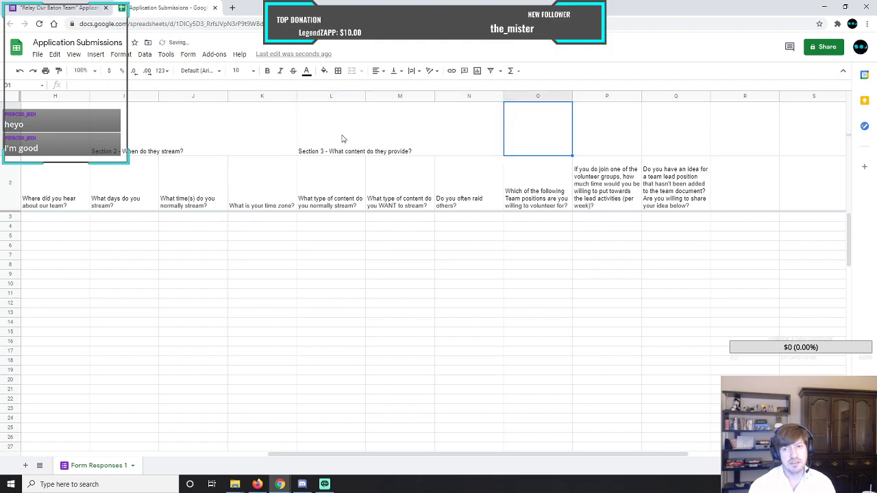
Merge cells O1 through Q1 above the volunteering questions into a single cell.
{"action": "left_click_drag", "start_coordinate": [553, 138], "coordinate": [664, 139]}
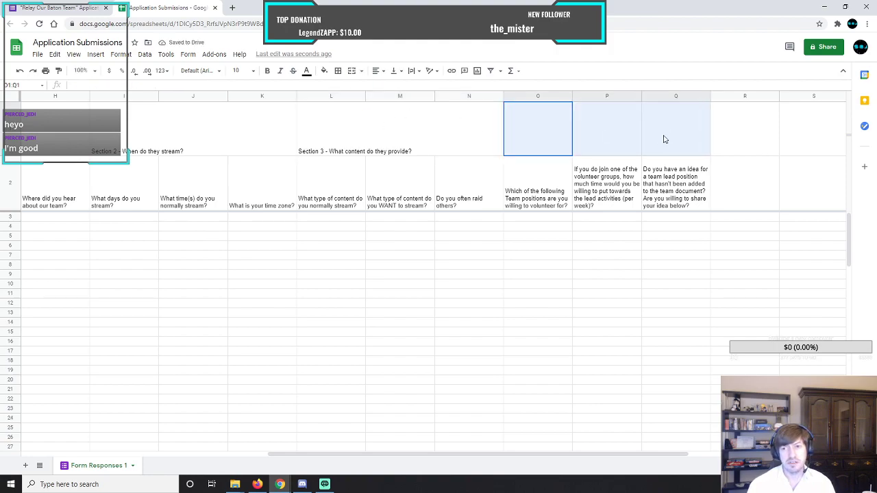
{"action": "left_click", "coordinate": [120, 55]}
{"action": "mouse_move", "coordinate": [142, 219]}
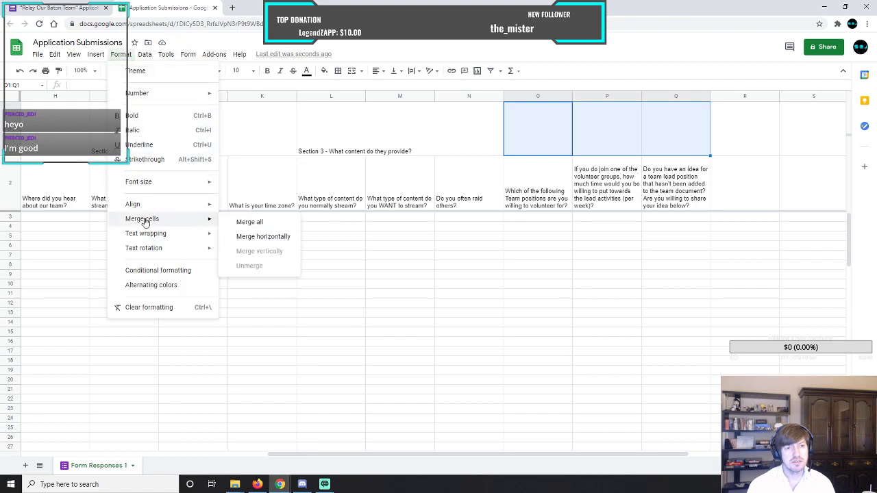
{"action": "left_click", "coordinate": [241, 222]}
Enter the heading "Section 4 - Do they want to volunteer?" in the merged cell O1:Q1.
{"action": "left_click", "coordinate": [543, 140]}
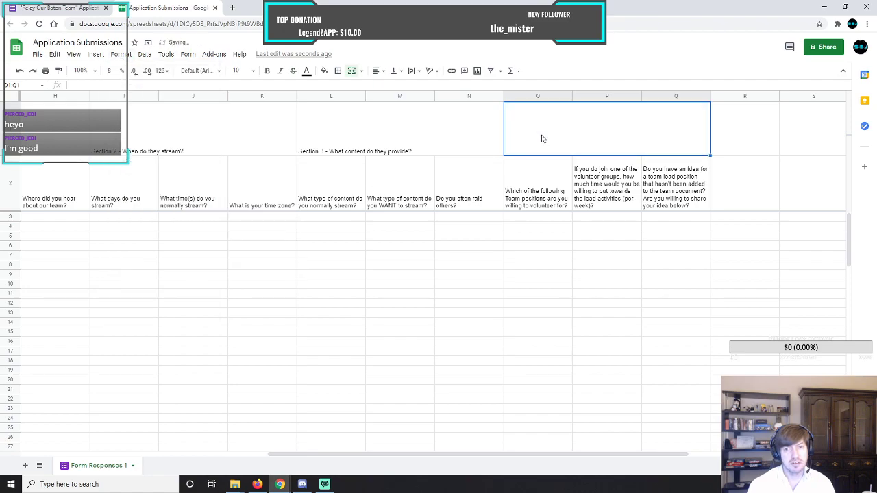
{"action": "type", "text": "Section 4 -"}
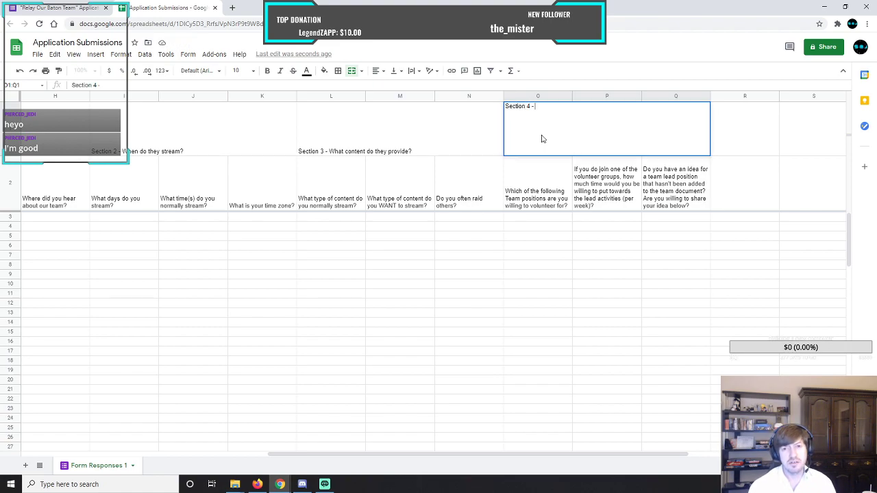
{"action": "type", "text": "Do they"}
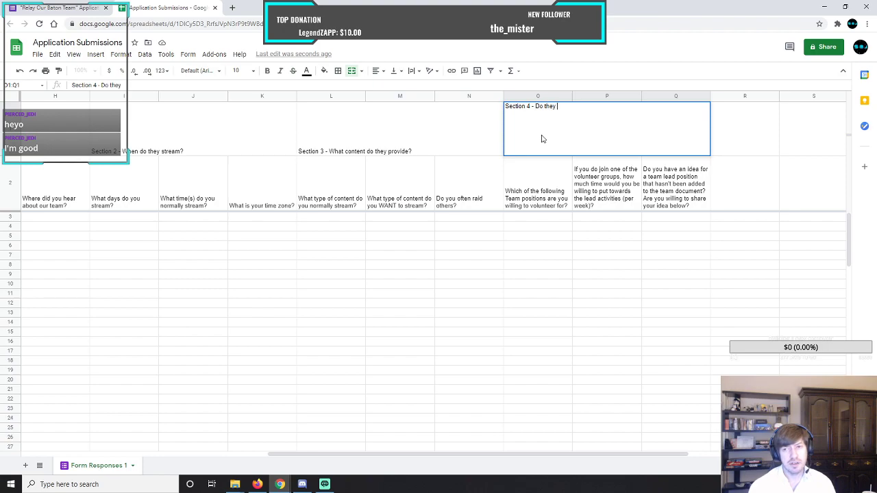
{"action": "type", "text": " want to volunteer?"}
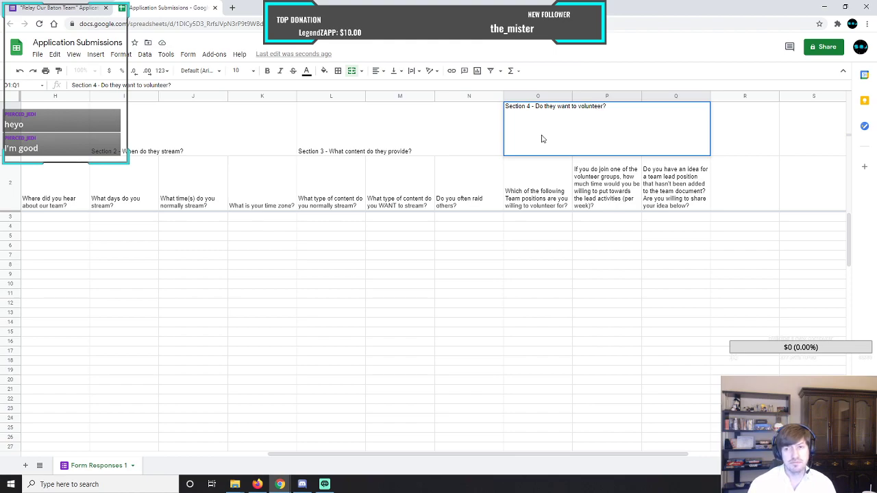
{"action": "key", "text": "Return"}
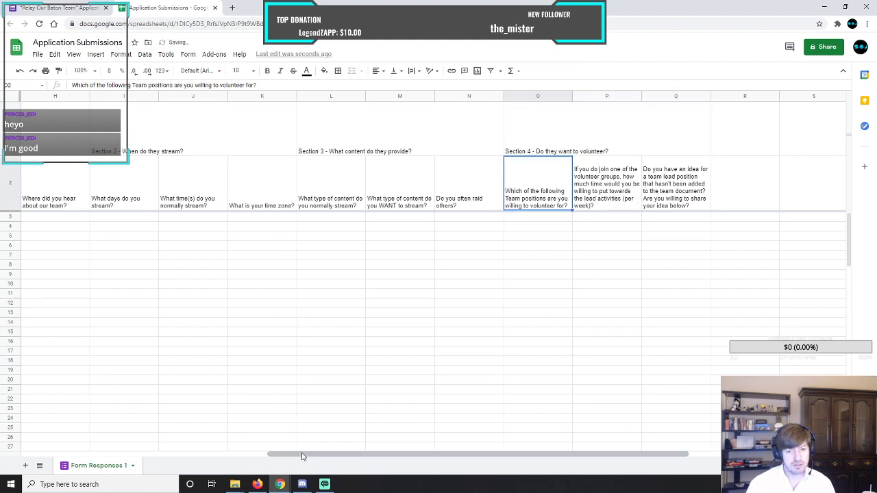
Center the Section 1 and Section 2 headings horizontally in their merged cells A1:H1 and I1:K1.
{"action": "left_click_drag", "start_coordinate": [336, 457], "coordinate": [42, 439]}
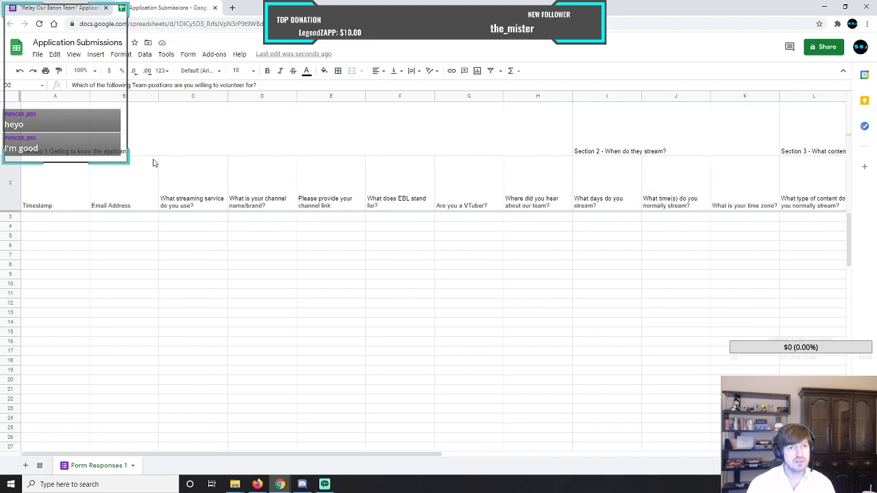
{"action": "left_click", "coordinate": [165, 132]}
{"action": "left_click", "coordinate": [379, 74]}
{"action": "left_click", "coordinate": [390, 89]}
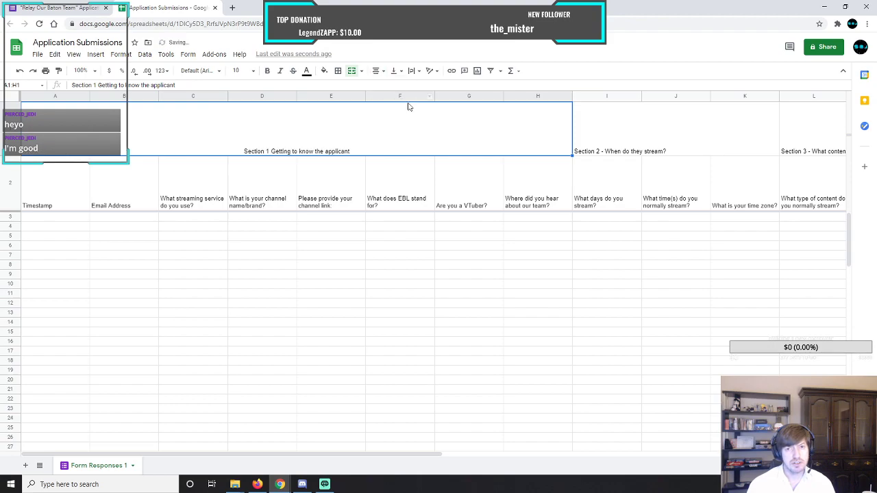
{"action": "left_click", "coordinate": [634, 146]}
{"action": "left_click", "coordinate": [378, 72]}
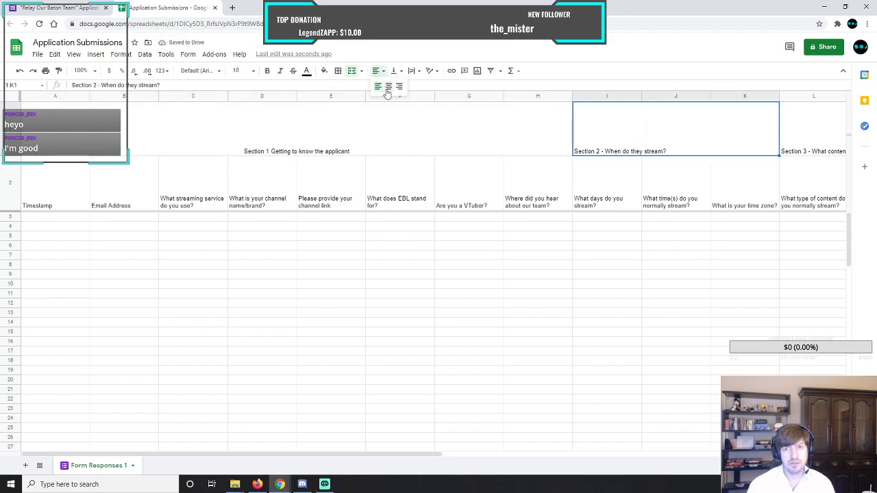
{"action": "left_click", "coordinate": [390, 88]}
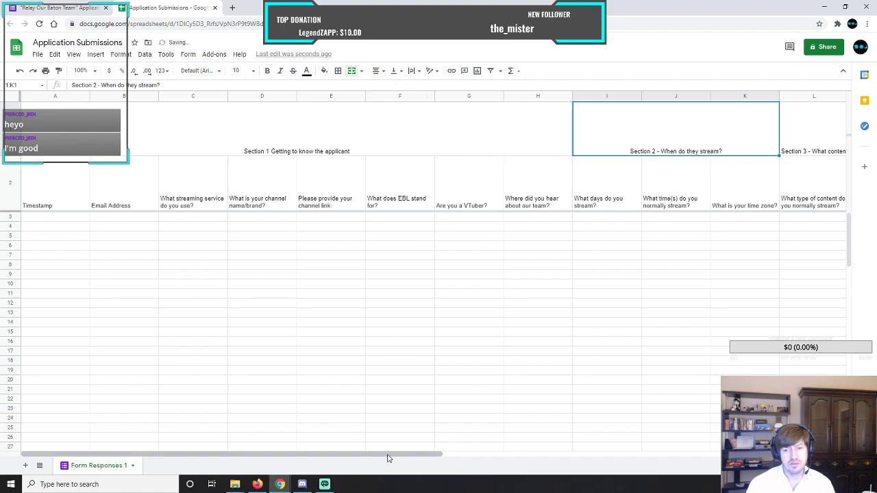
{"action": "left_click_drag", "start_coordinate": [397, 454], "coordinate": [622, 448]}
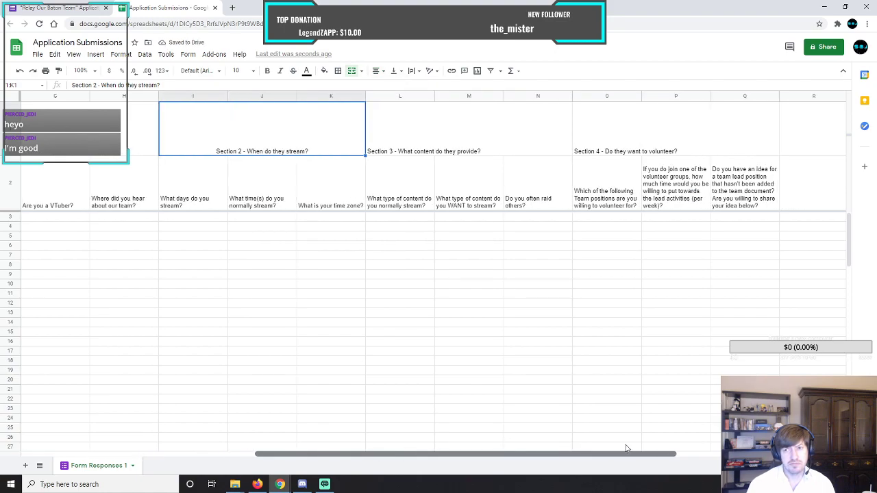
Center the Section 3 and Section 4 headings horizontally in their merged cells L1:N1 and O1:Q1.
{"action": "left_click", "coordinate": [499, 129]}
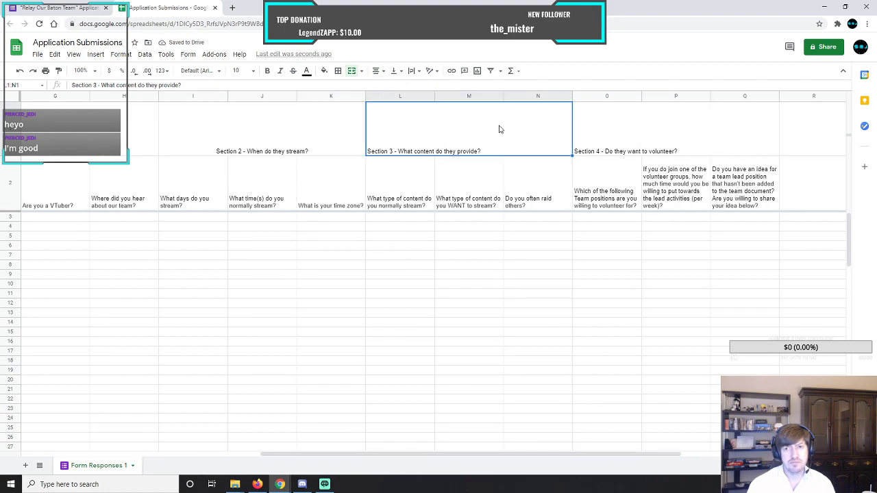
{"action": "left_click", "coordinate": [377, 71]}
{"action": "left_click", "coordinate": [389, 87]}
{"action": "left_click", "coordinate": [616, 149]}
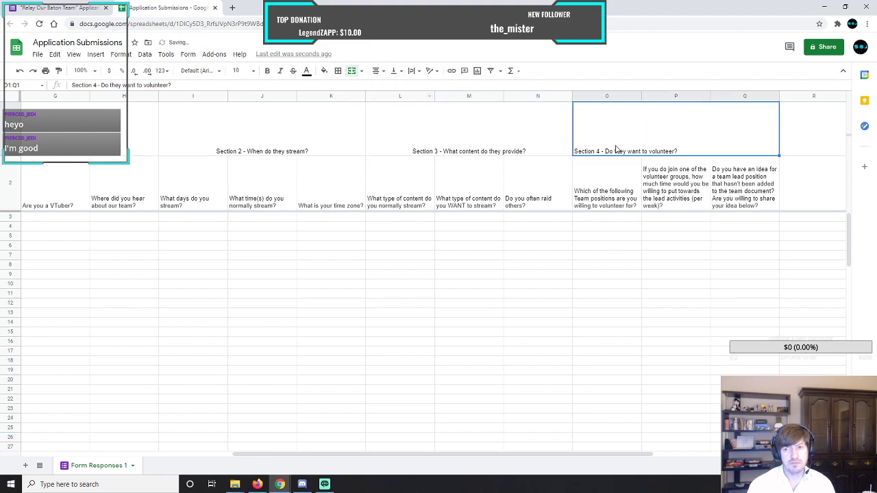
{"action": "left_click", "coordinate": [378, 71]}
{"action": "left_click", "coordinate": [388, 87]}
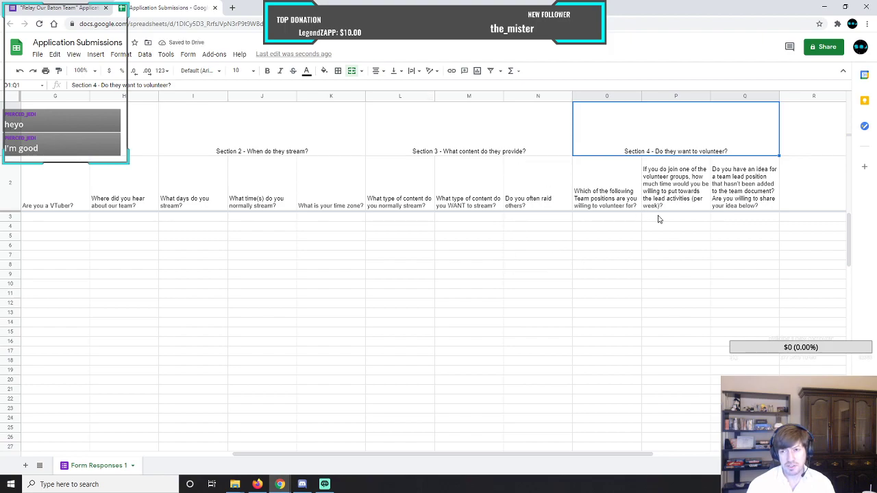
Apply all borders to the Section 4 header block O1:Q2 and the Section 3 header block L1:N2.
{"action": "left_click_drag", "start_coordinate": [604, 123], "coordinate": [725, 193]}
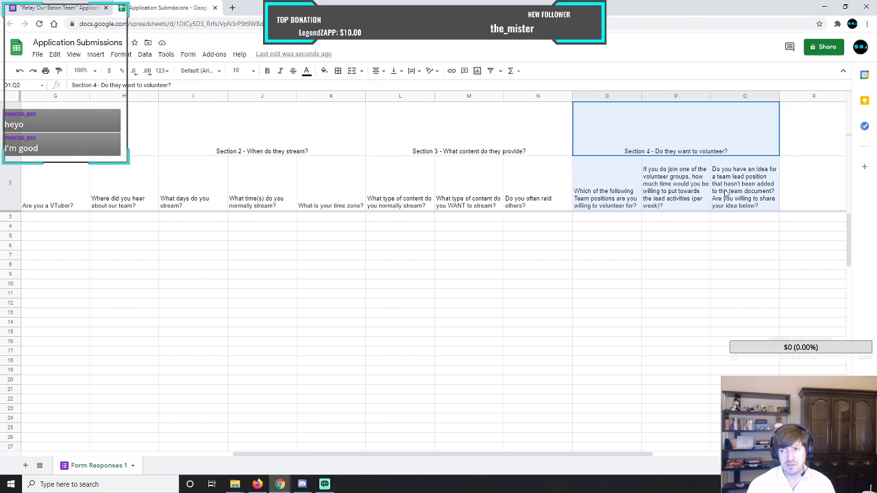
{"action": "left_click", "coordinate": [338, 72]}
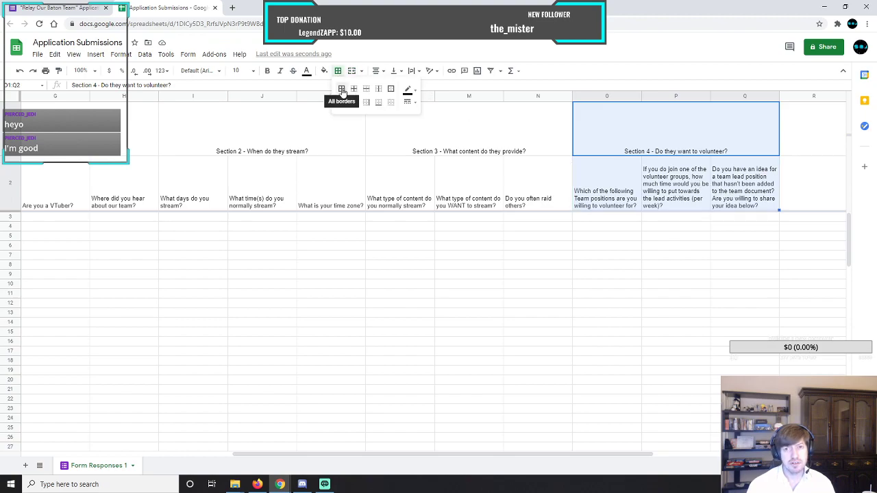
{"action": "left_click", "coordinate": [342, 90]}
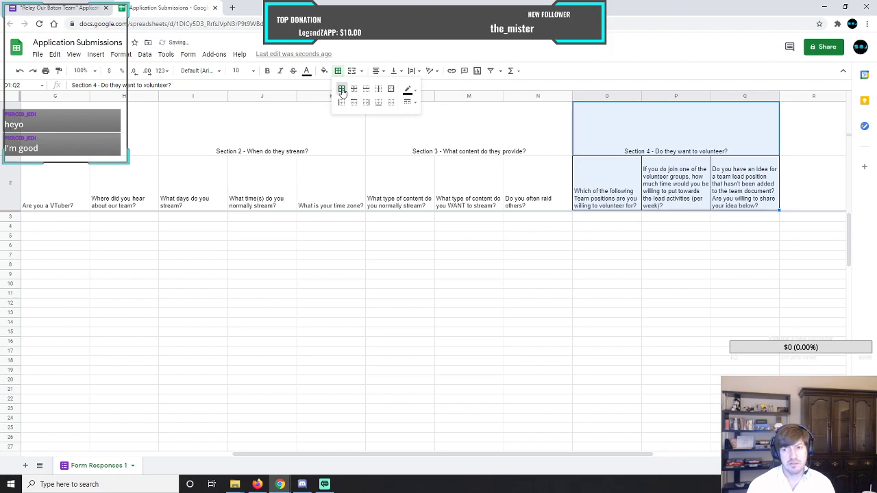
{"action": "left_click", "coordinate": [389, 140]}
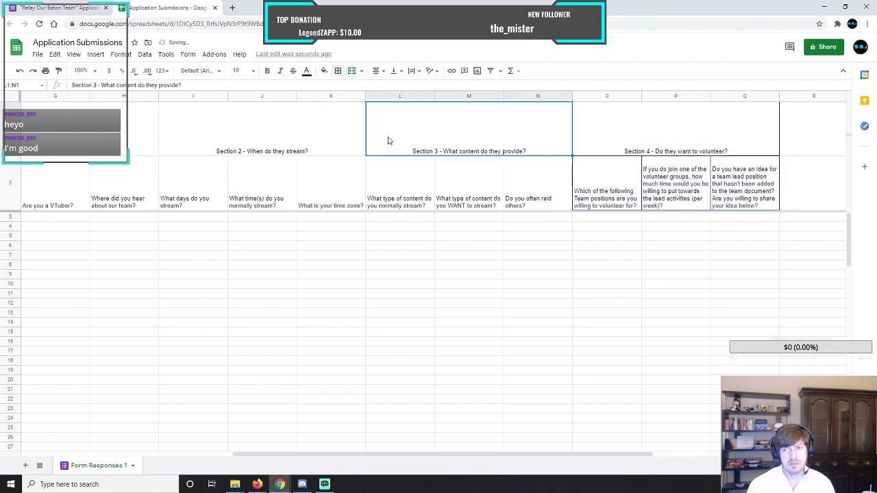
{"action": "left_click", "coordinate": [460, 173], "text": "shift"}
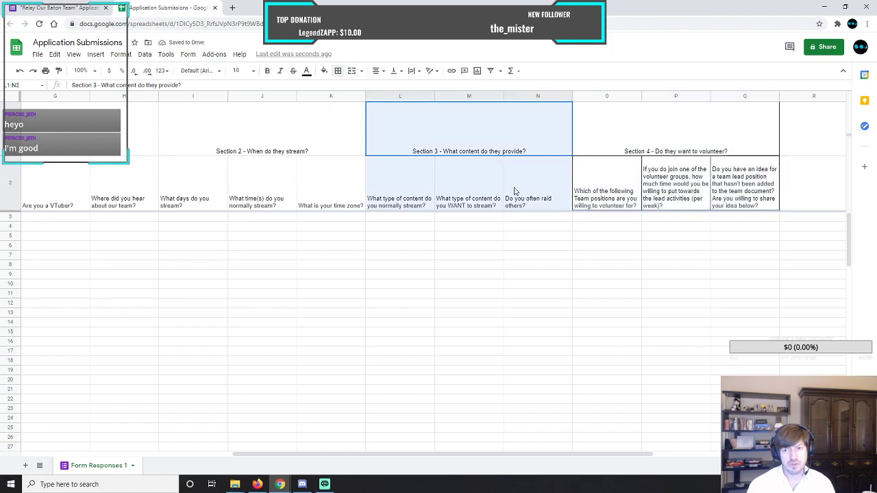
{"action": "left_click", "coordinate": [337, 74]}
{"action": "left_click", "coordinate": [342, 90]}
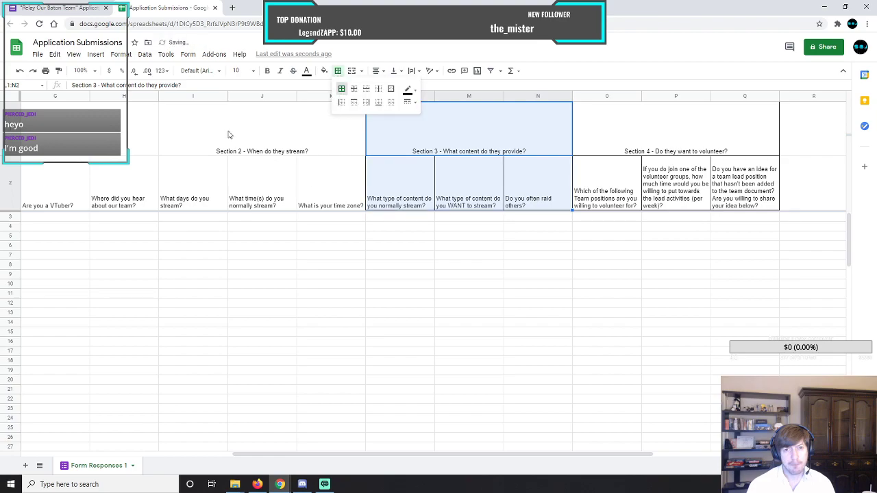
Apply all borders to the Section 2 heading and its question cells, I1:K2.
{"action": "left_click", "coordinate": [233, 136]}
{"action": "left_click", "coordinate": [313, 190], "text": "shift"}
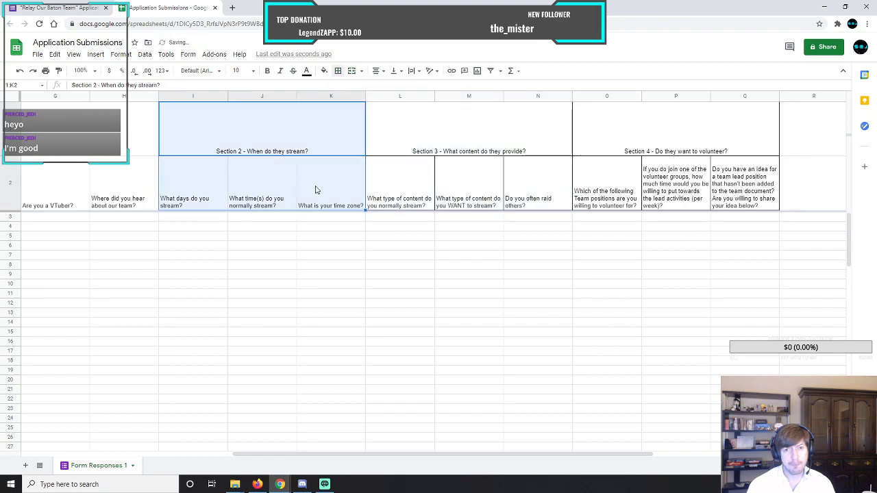
{"action": "left_click", "coordinate": [338, 72]}
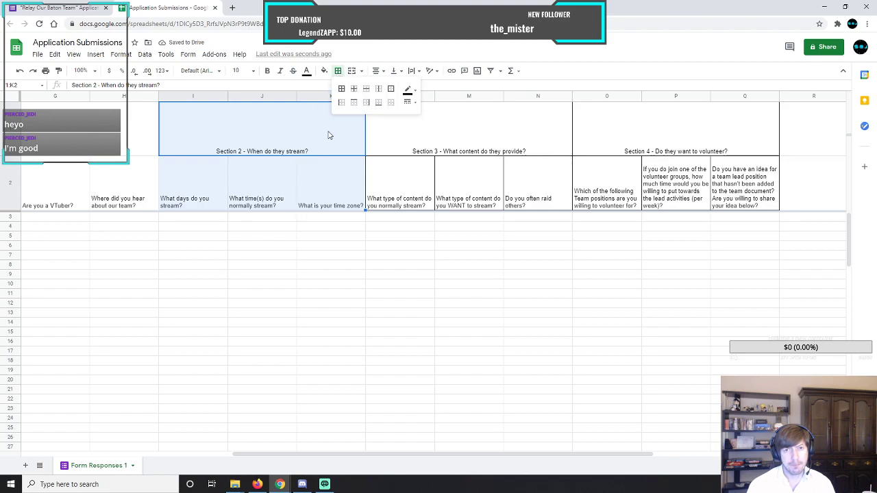
{"action": "left_click", "coordinate": [342, 88]}
Apply all borders to the Section 1 heading and its question cells, A1:H2.
{"action": "left_click_drag", "start_coordinate": [401, 452], "coordinate": [161, 441]}
{"action": "left_click", "coordinate": [87, 141]}
{"action": "left_click_drag", "start_coordinate": [88, 140], "coordinate": [529, 187]}
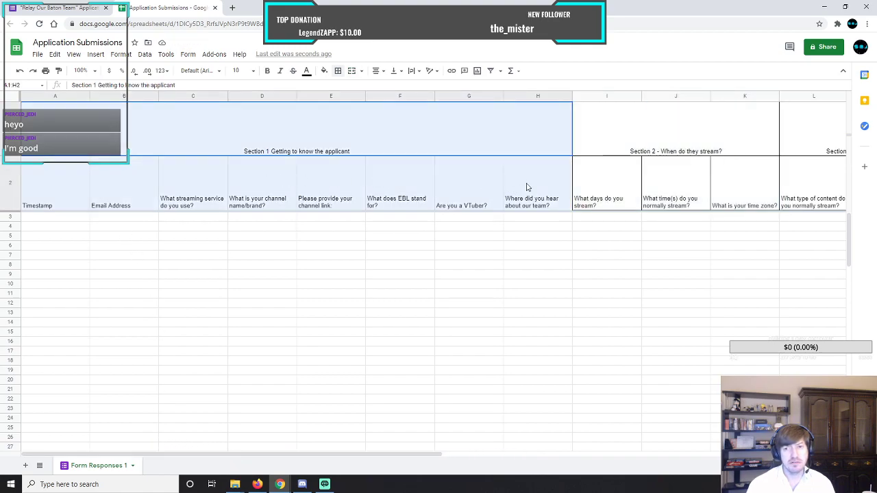
{"action": "left_click", "coordinate": [340, 72]}
{"action": "left_click", "coordinate": [342, 89]}
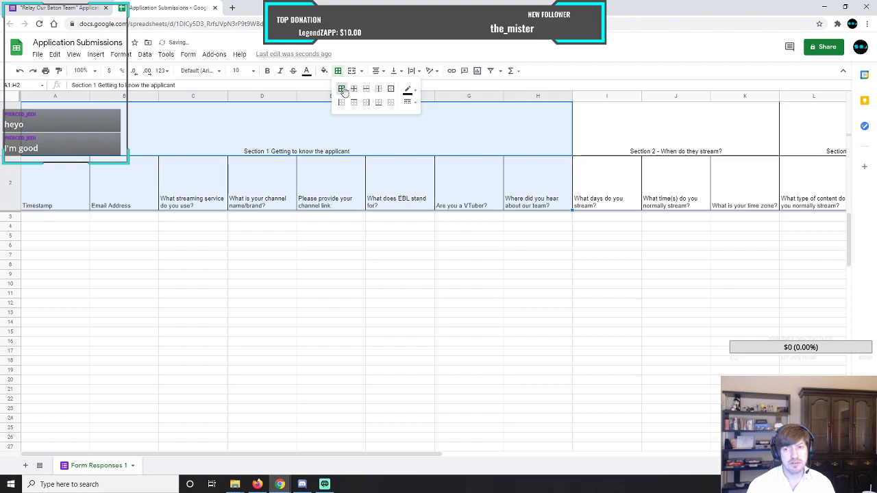
{"action": "left_click", "coordinate": [318, 136]}
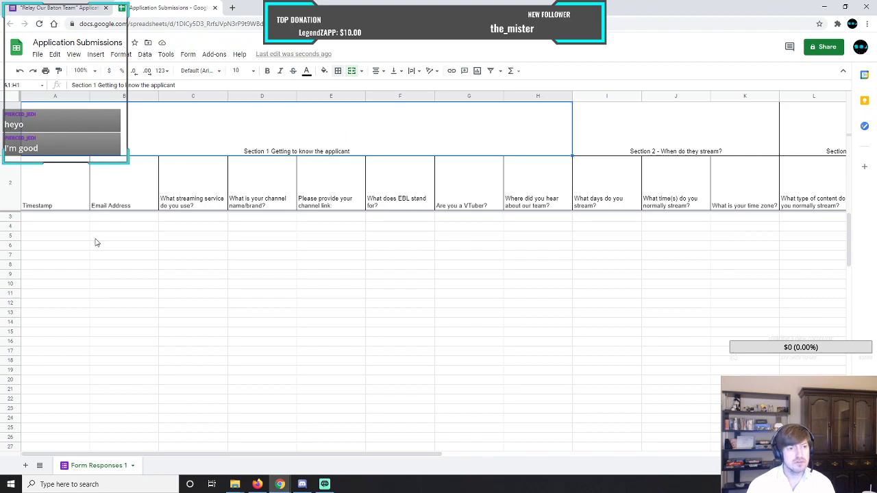
{"action": "left_click", "coordinate": [91, 272]}
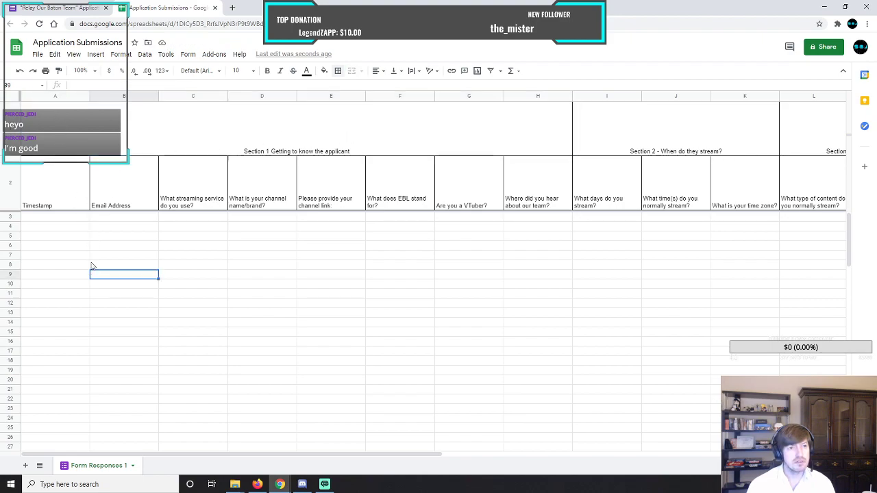
Add outer borders around the full Section 1 columns, A through H.
{"action": "left_click_drag", "start_coordinate": [56, 96], "coordinate": [539, 98]}
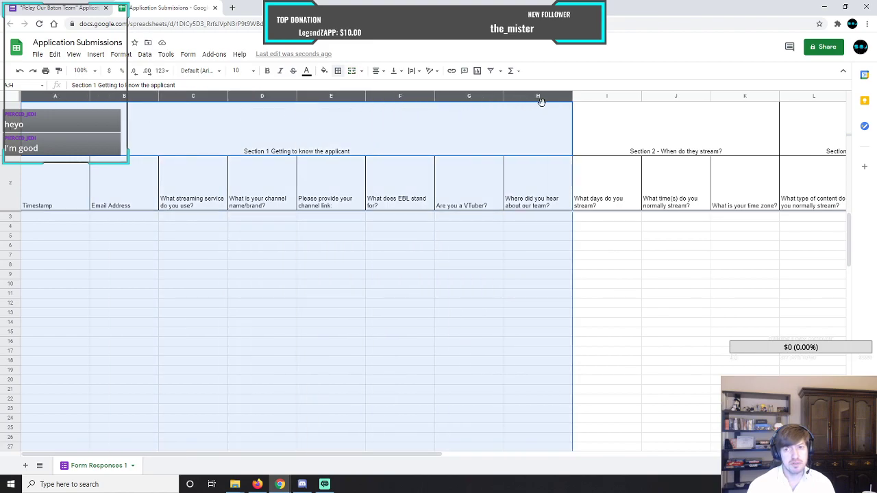
{"action": "left_click", "coordinate": [338, 71]}
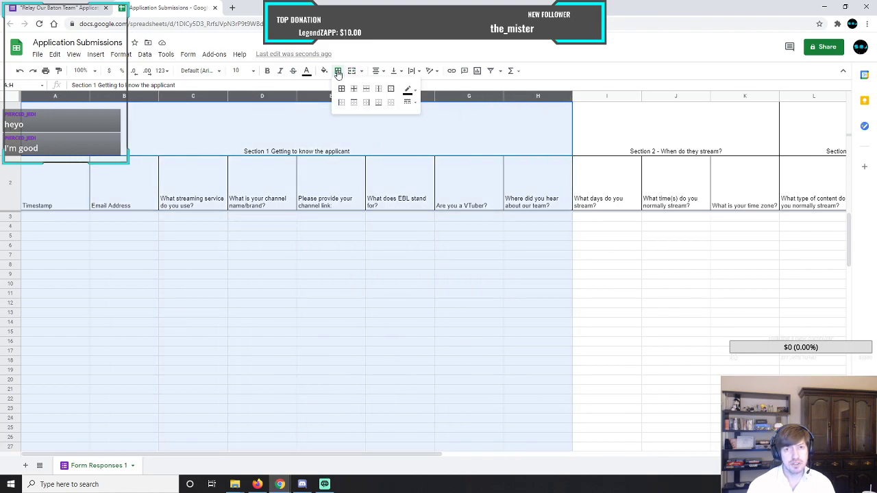
{"action": "left_click", "coordinate": [391, 90]}
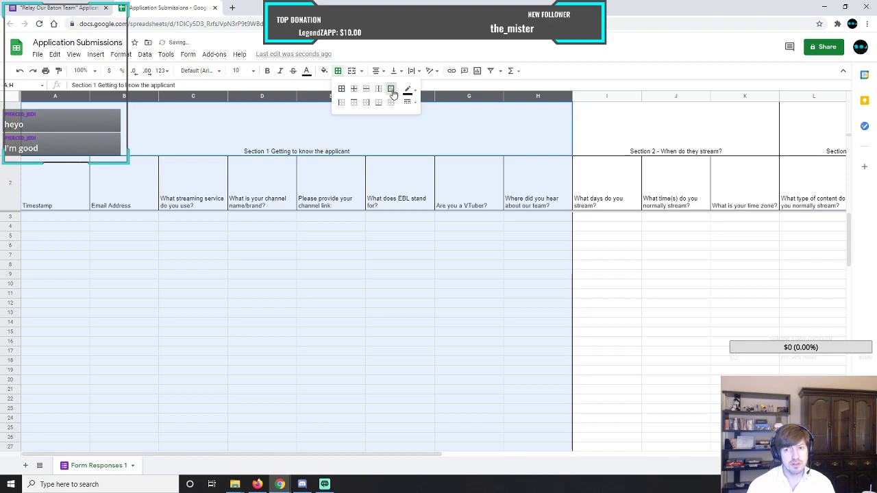
{"action": "left_click", "coordinate": [403, 241]}
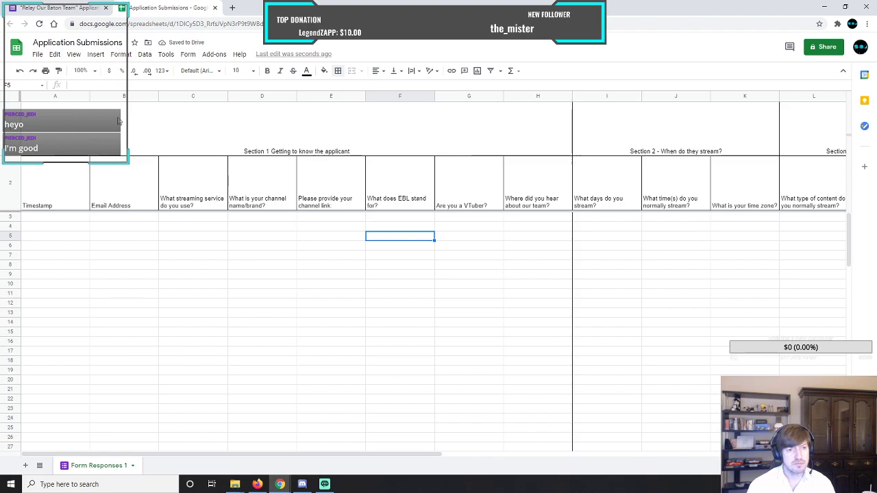
Add outer borders around column A (Timestamp) and around column C (streaming service), each on its own.
{"action": "left_click", "coordinate": [62, 96]}
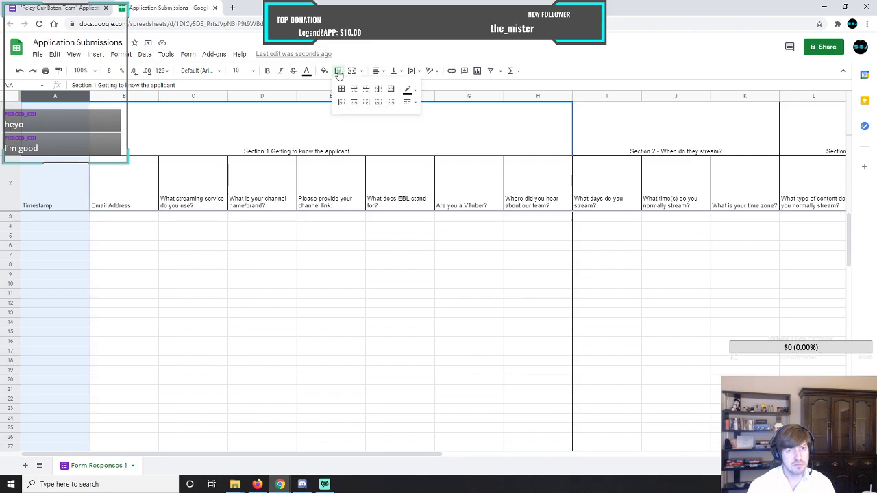
{"action": "left_click", "coordinate": [390, 89]}
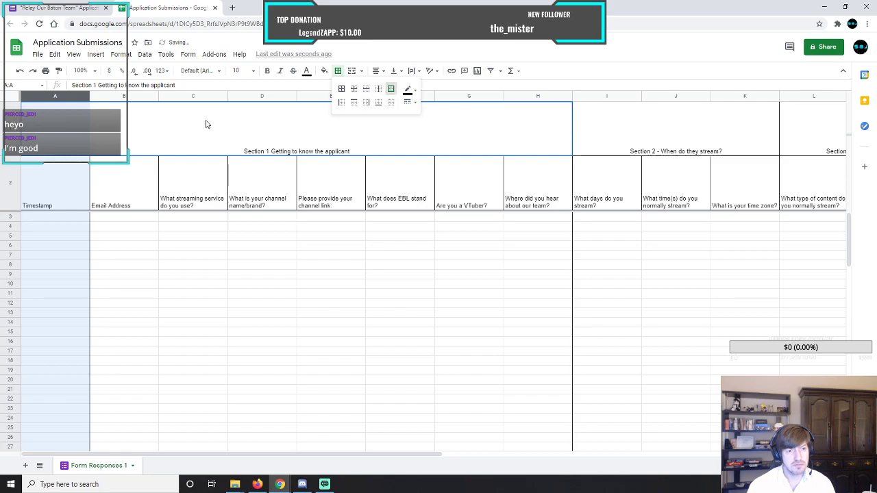
{"action": "left_click", "coordinate": [177, 98]}
{"action": "left_click", "coordinate": [339, 71]}
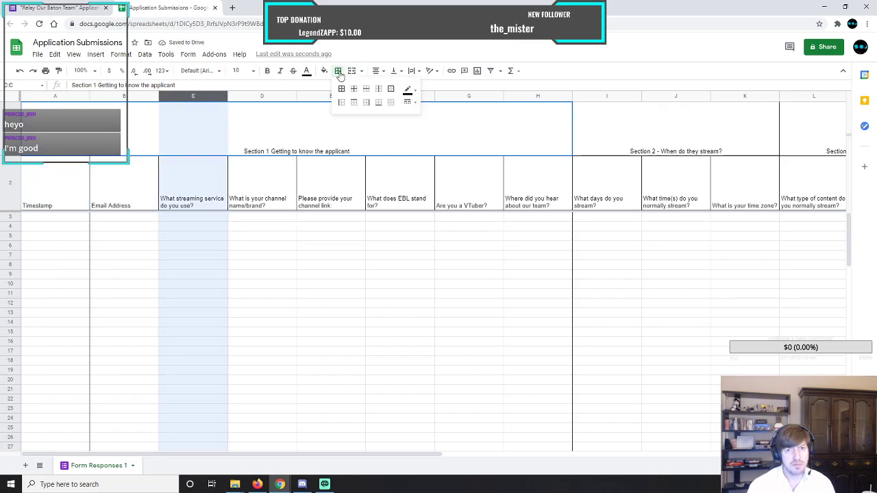
{"action": "left_click", "coordinate": [391, 89]}
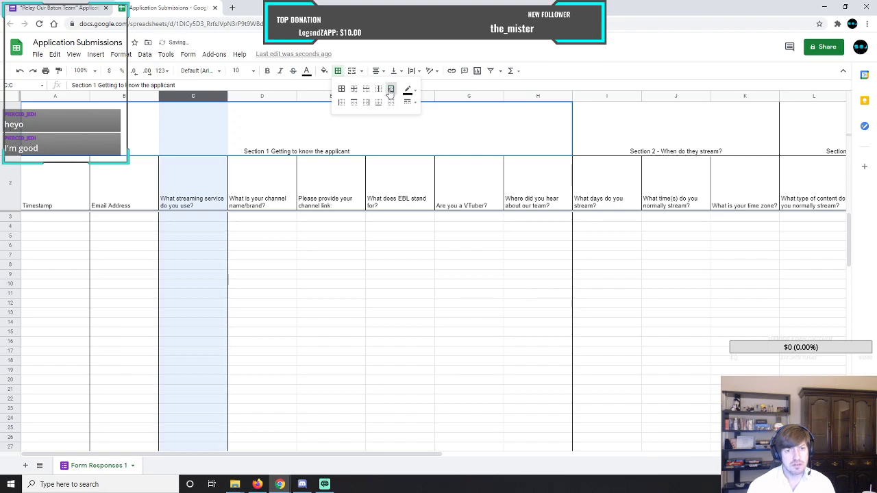
Add outer borders around column E (channel link) and around column G (VTuber question), each on its own.
{"action": "left_click", "coordinate": [313, 96]}
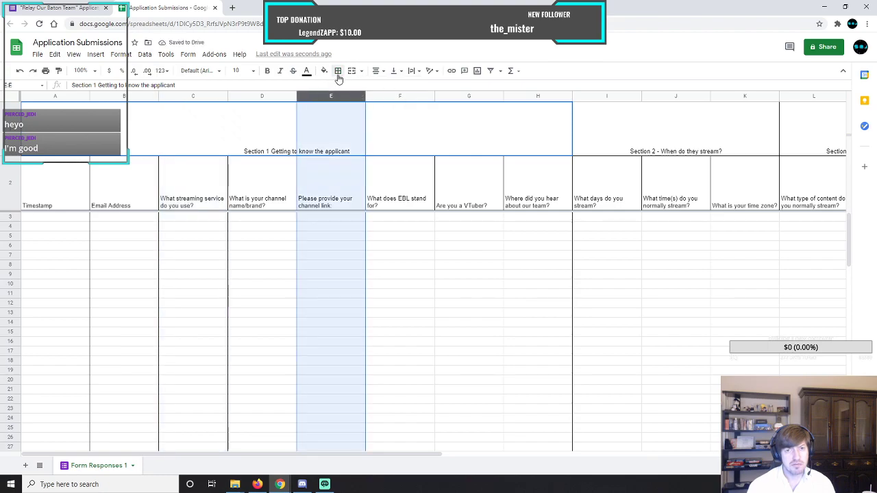
{"action": "left_click", "coordinate": [337, 72]}
{"action": "left_click", "coordinate": [391, 89]}
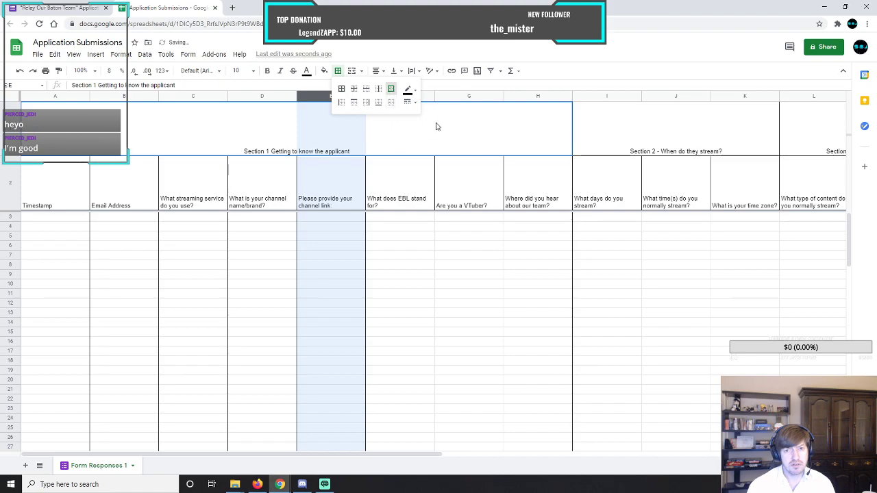
{"action": "left_click", "coordinate": [459, 95]}
{"action": "left_click", "coordinate": [338, 71]}
{"action": "left_click", "coordinate": [391, 90]}
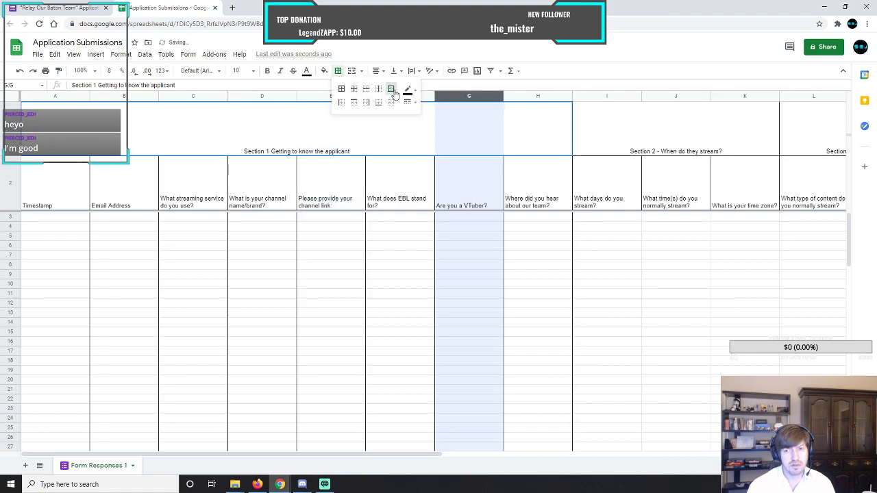
Add outer borders around the full Section 2 columns, I through K.
{"action": "left_click_drag", "start_coordinate": [429, 455], "coordinate": [591, 454]}
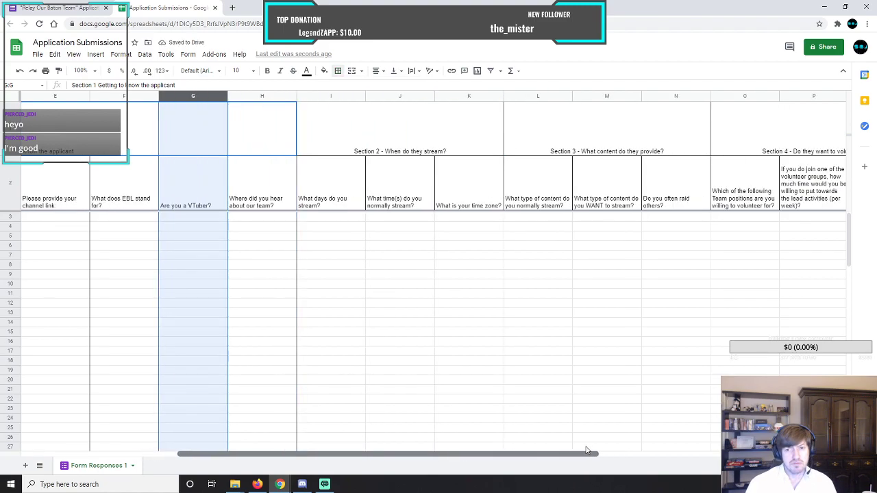
{"action": "left_click", "coordinate": [344, 236]}
{"action": "left_click_drag", "start_coordinate": [340, 100], "coordinate": [459, 100]}
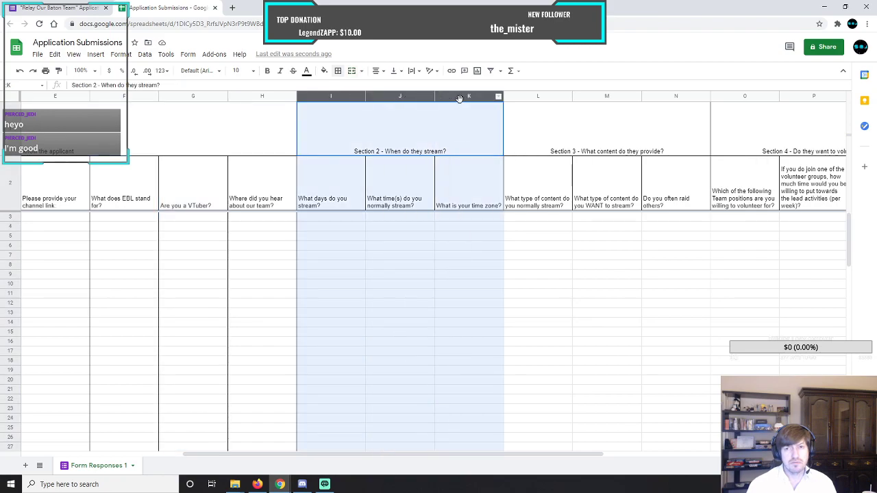
{"action": "left_click", "coordinate": [338, 70]}
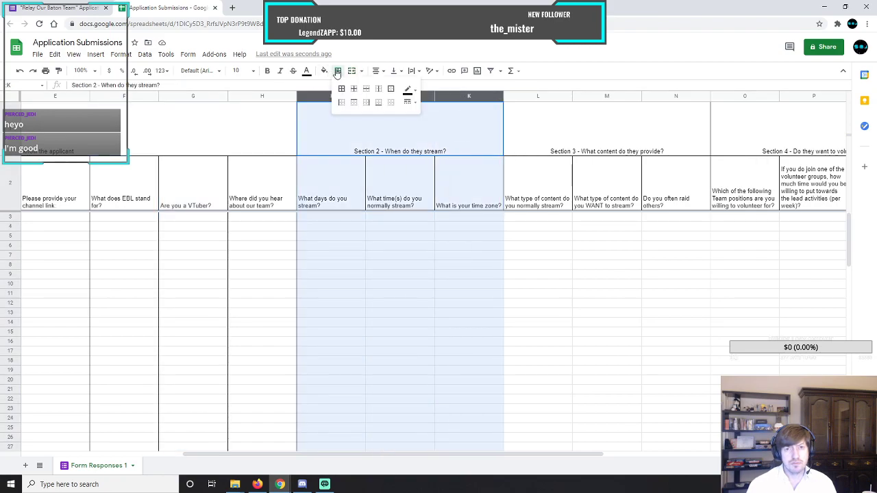
{"action": "left_click", "coordinate": [390, 89]}
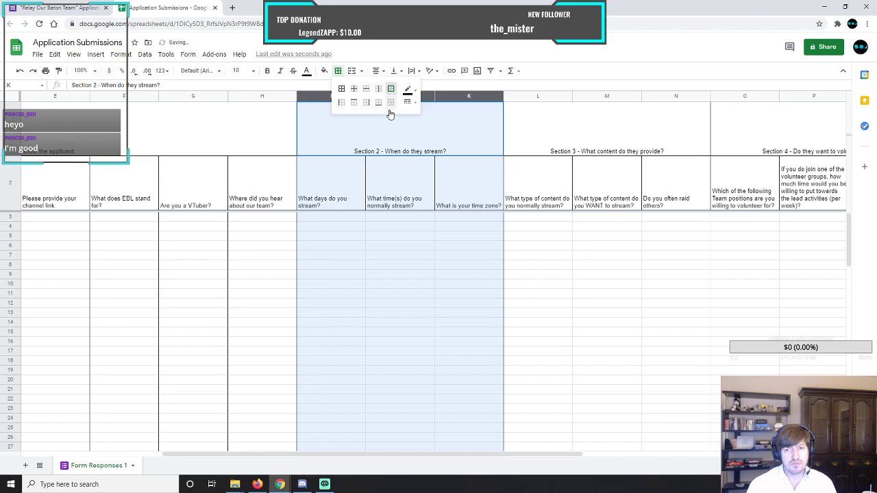
{"action": "left_click", "coordinate": [400, 166]}
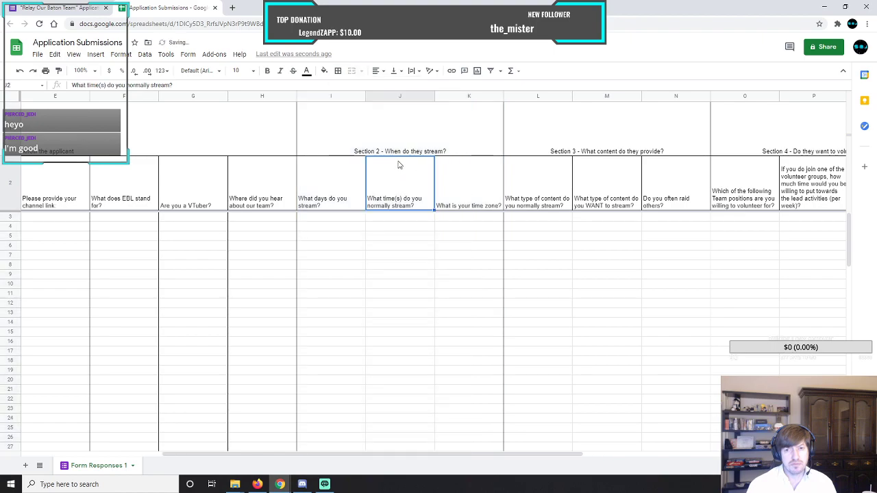
Add outer borders around the whole of column J, the stream times question.
{"action": "left_click", "coordinate": [394, 96]}
{"action": "left_click", "coordinate": [337, 71]}
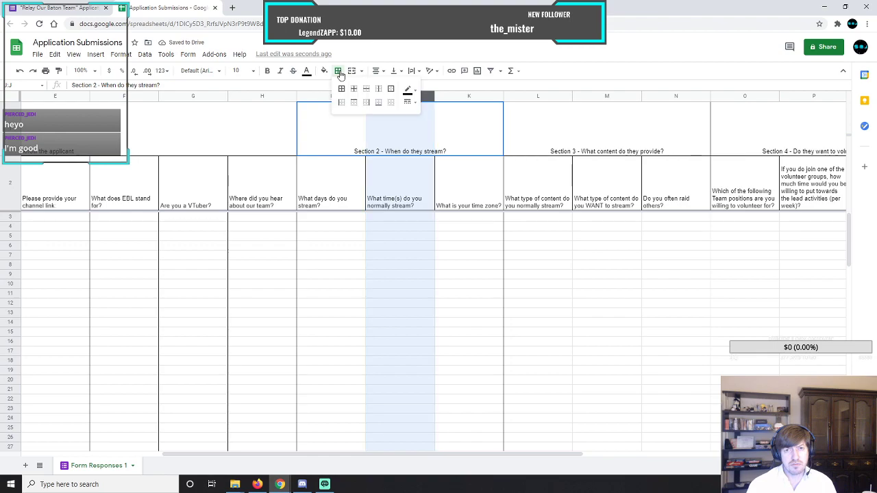
{"action": "left_click", "coordinate": [394, 91]}
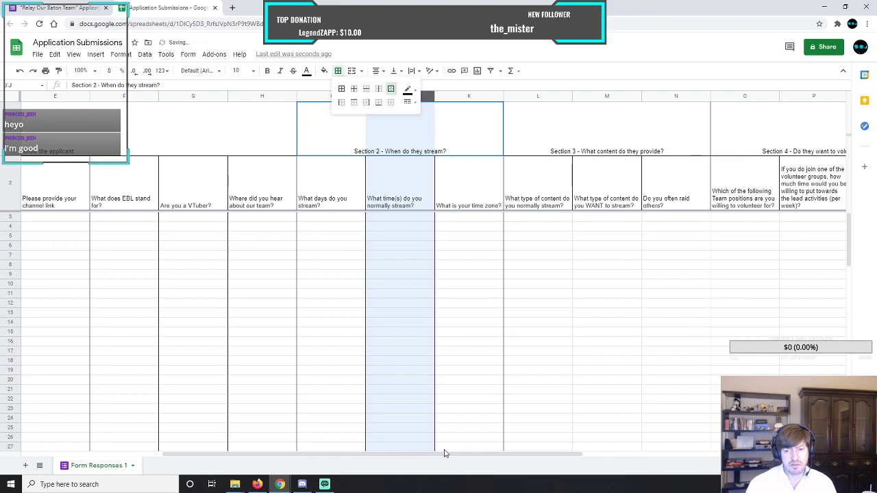
Add outer borders around the full Section 3 columns, L through N.
{"action": "left_click_drag", "start_coordinate": [448, 454], "coordinate": [607, 452]}
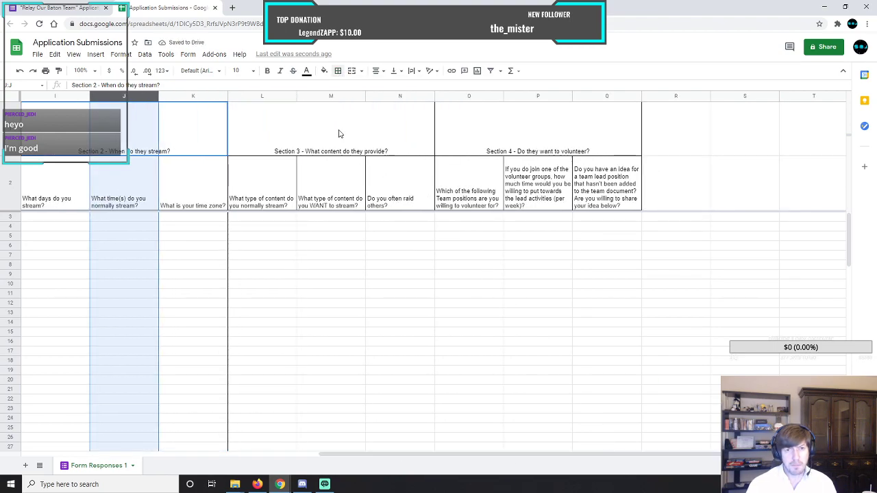
{"action": "left_click_drag", "start_coordinate": [263, 95], "coordinate": [400, 97]}
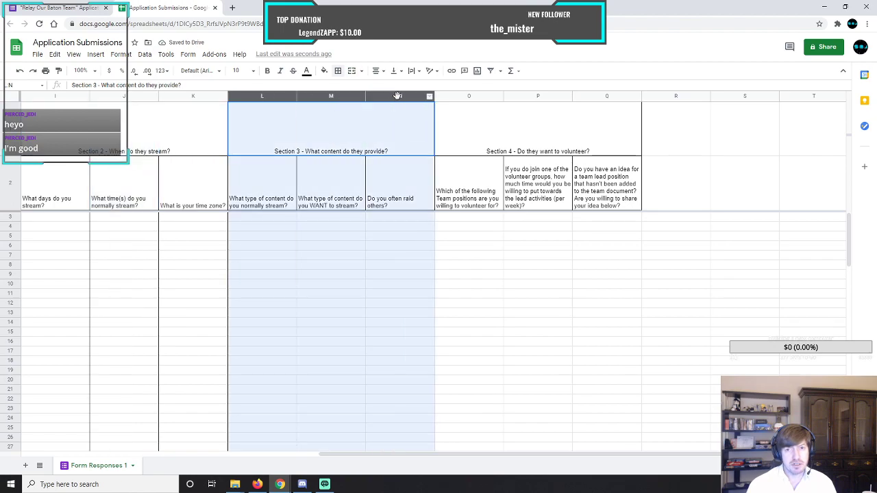
{"action": "left_click", "coordinate": [337, 71]}
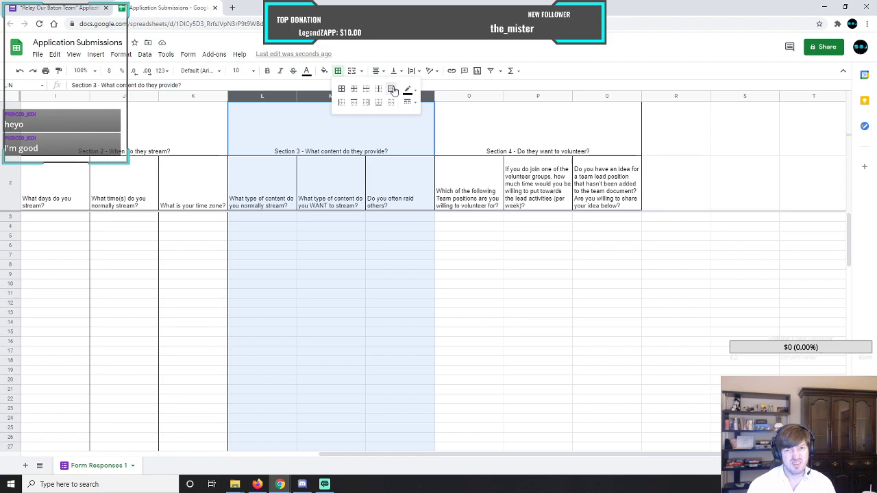
{"action": "left_click", "coordinate": [390, 88]}
Add outer borders around the whole of column M, the question on content they want to stream.
{"action": "left_click", "coordinate": [332, 140]}
{"action": "left_click", "coordinate": [330, 96]}
{"action": "left_click", "coordinate": [338, 71]}
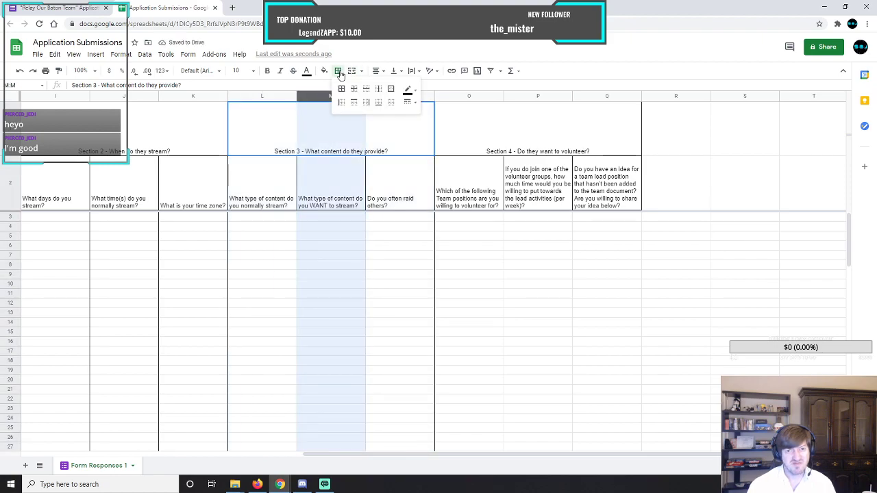
{"action": "left_click", "coordinate": [391, 91]}
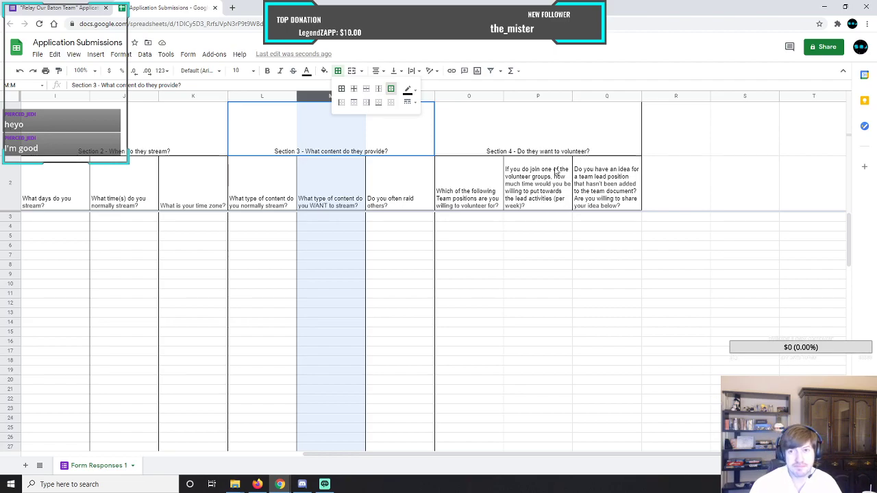
Add outer borders around the full Section 4 columns, O through Q.
{"action": "left_click_drag", "start_coordinate": [471, 97], "coordinate": [597, 101]}
{"action": "left_click", "coordinate": [338, 70]}
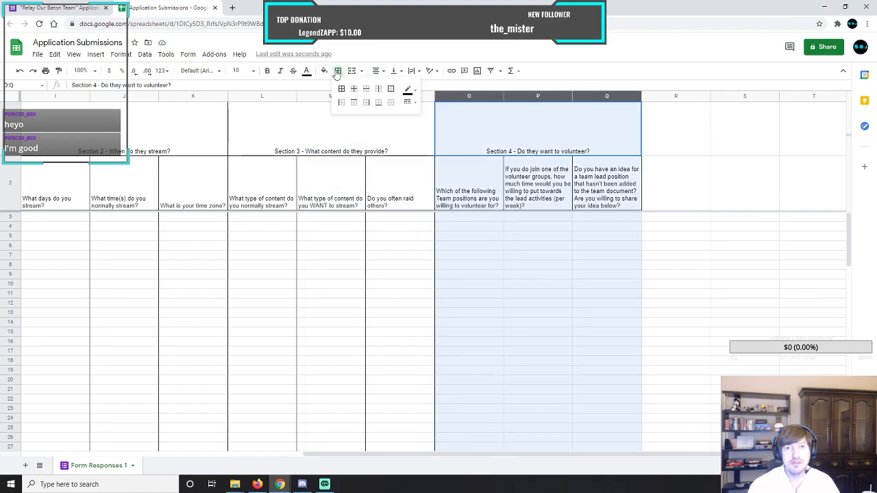
{"action": "left_click", "coordinate": [394, 90]}
Add outer borders around the whole of column P, the volunteer group time question.
{"action": "left_click", "coordinate": [534, 134]}
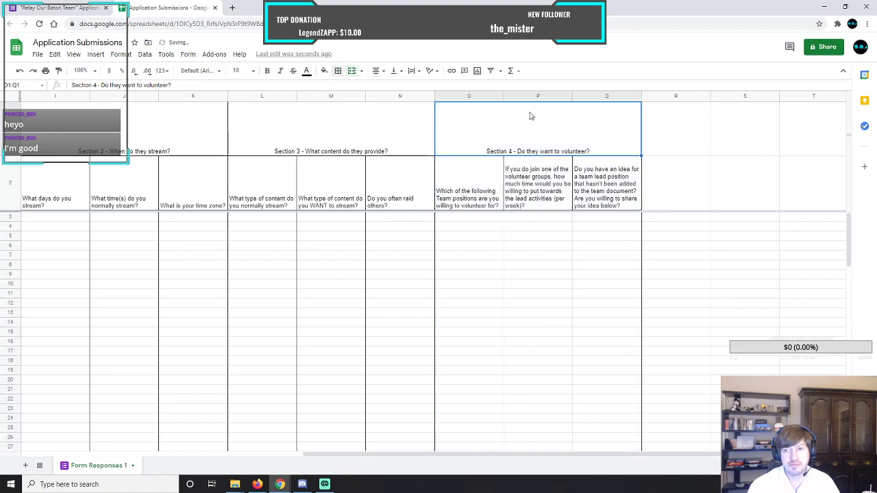
{"action": "left_click", "coordinate": [529, 99]}
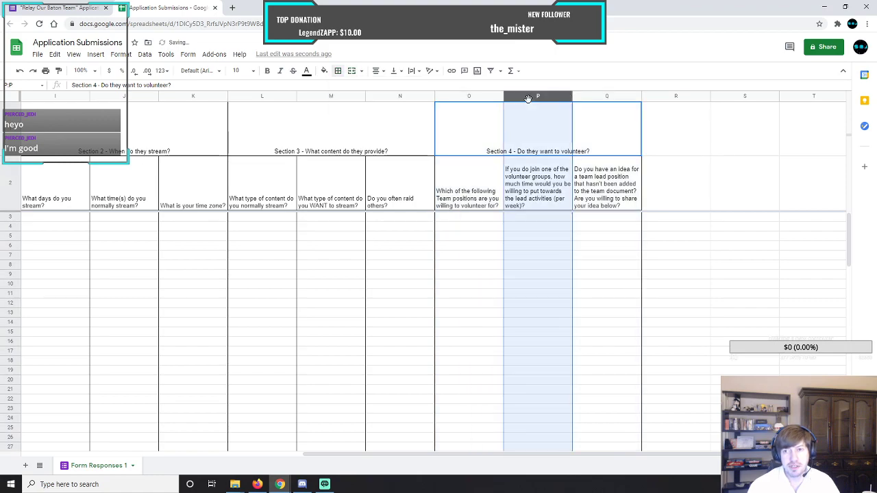
{"action": "left_click", "coordinate": [338, 70]}
{"action": "left_click", "coordinate": [392, 90]}
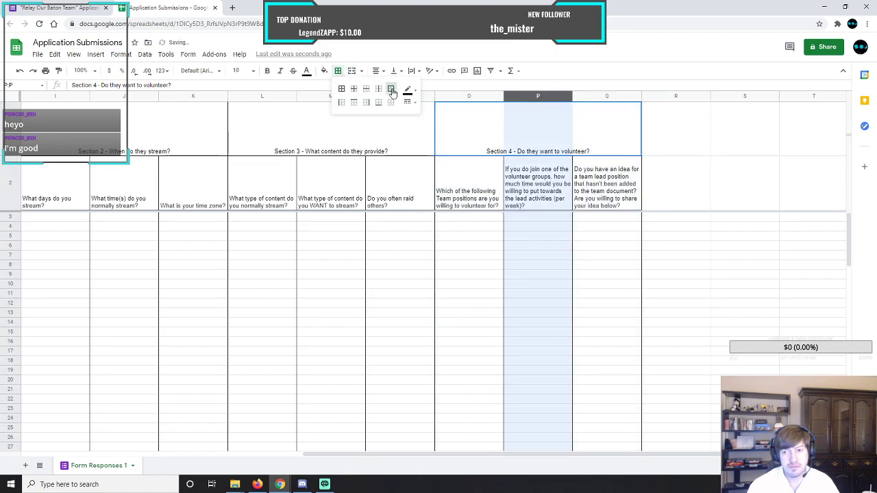
{"action": "left_click", "coordinate": [401, 233]}
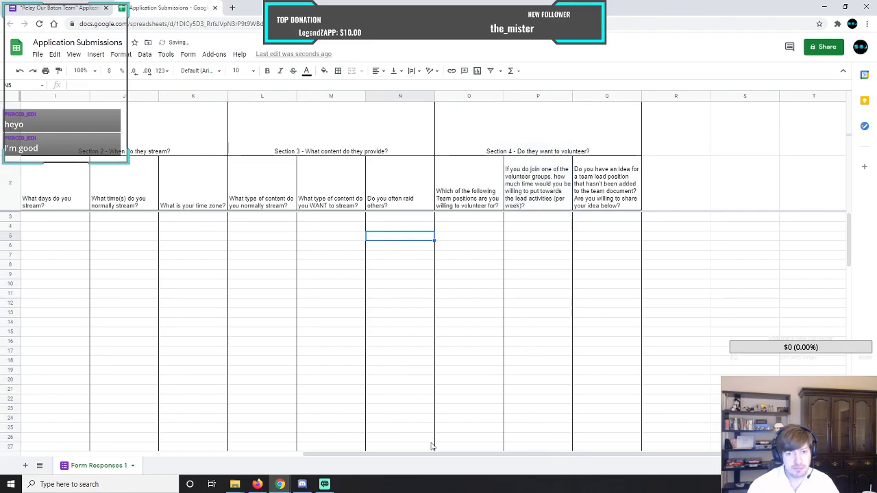
Format the "Section 1 Getting to know the applicant" heading as font size 24, bold and italic.
{"action": "left_click_drag", "start_coordinate": [444, 455], "coordinate": [163, 455]}
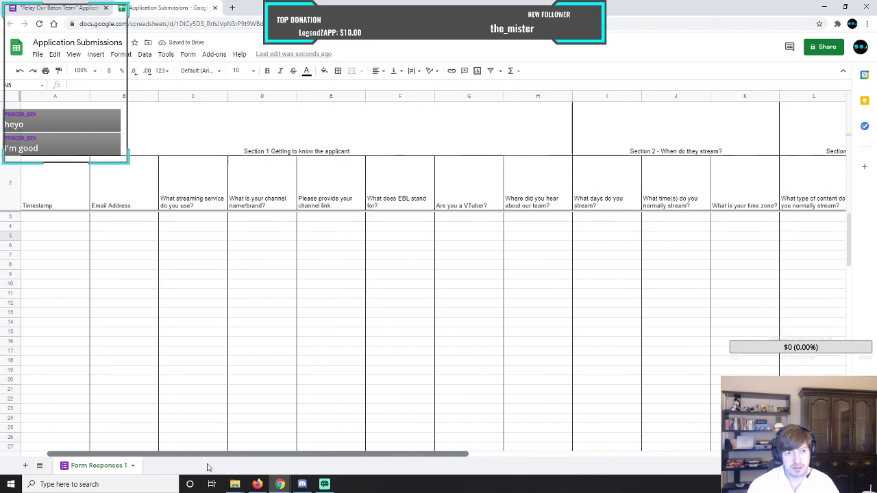
{"action": "left_click", "coordinate": [324, 135]}
{"action": "left_click", "coordinate": [253, 72]}
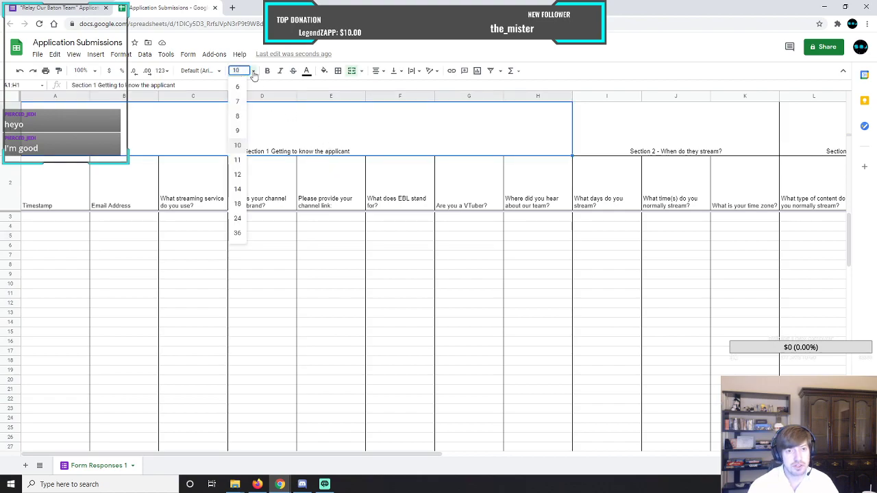
{"action": "left_click", "coordinate": [237, 189]}
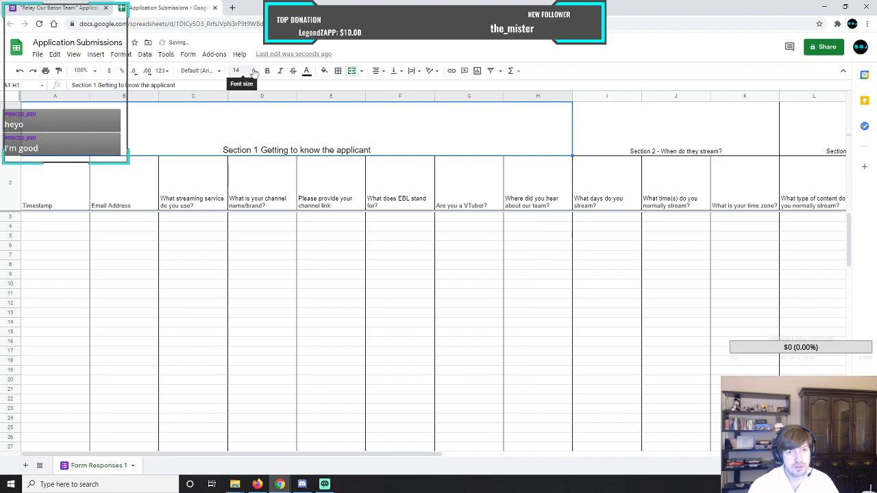
{"action": "left_click", "coordinate": [238, 70]}
{"action": "left_click", "coordinate": [236, 203]}
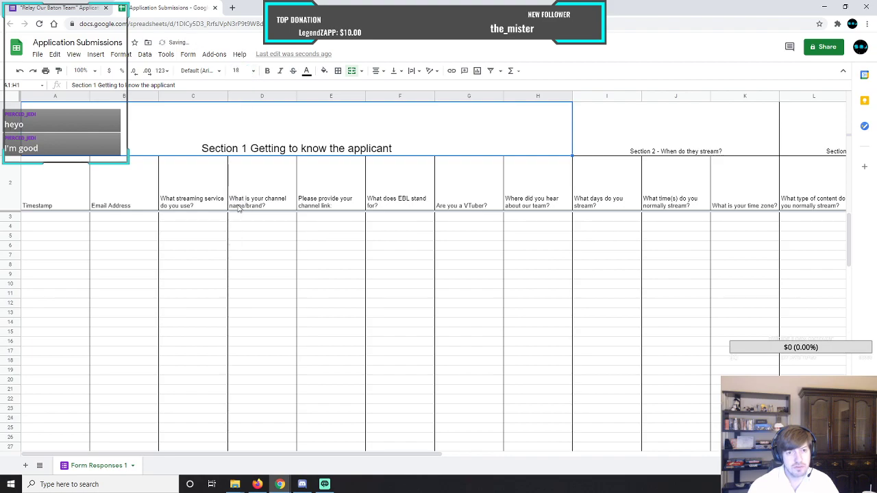
{"action": "left_click", "coordinate": [254, 72]}
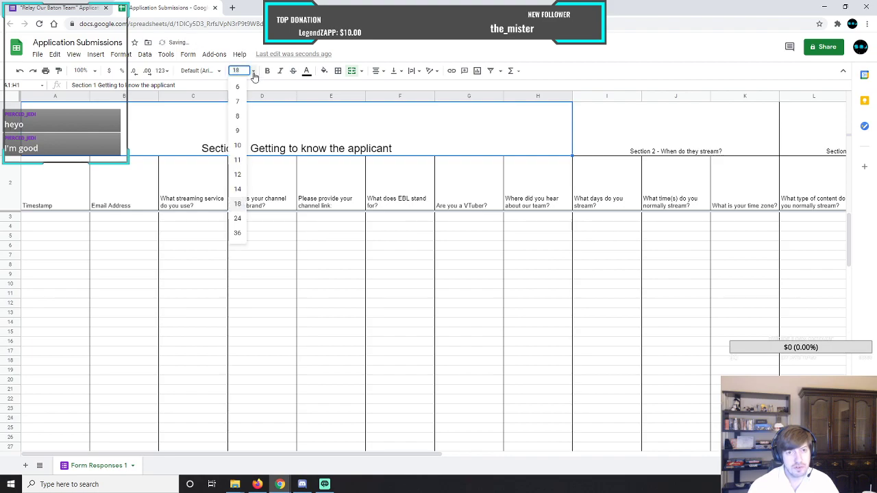
{"action": "left_click", "coordinate": [237, 219]}
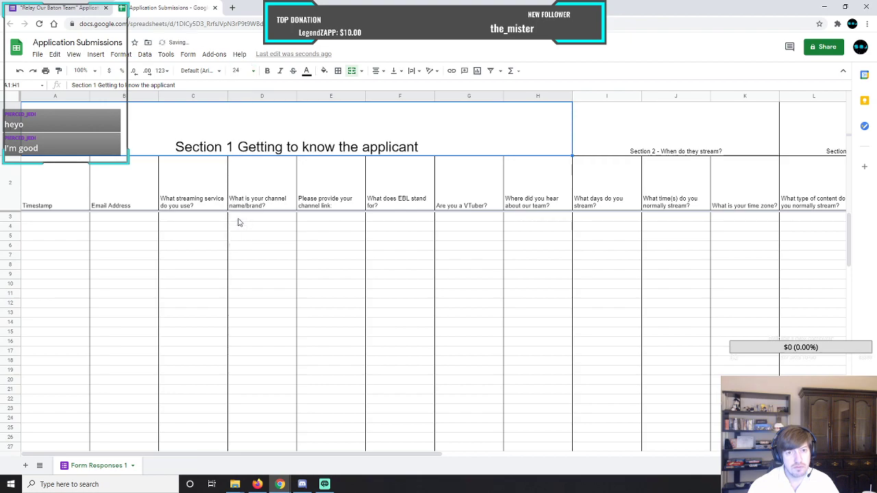
{"action": "left_click", "coordinate": [267, 70]}
{"action": "left_click", "coordinate": [279, 71]}
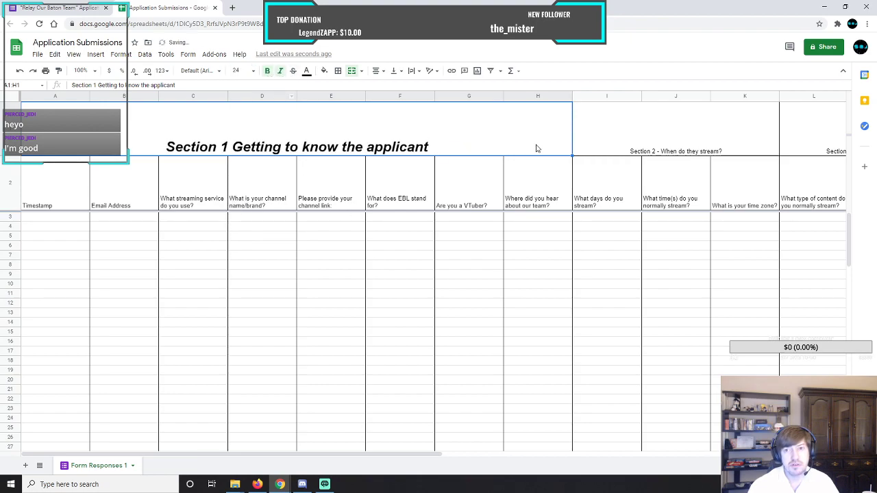
Format the "Section 2 - When do they stream?" heading as font size 18, bold and italic.
{"action": "left_click", "coordinate": [637, 146]}
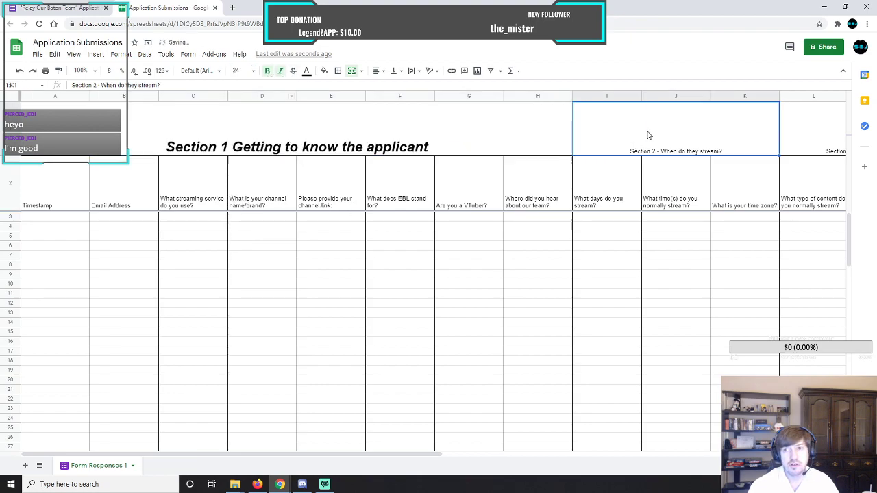
{"action": "left_click", "coordinate": [250, 71]}
{"action": "left_click", "coordinate": [239, 209]}
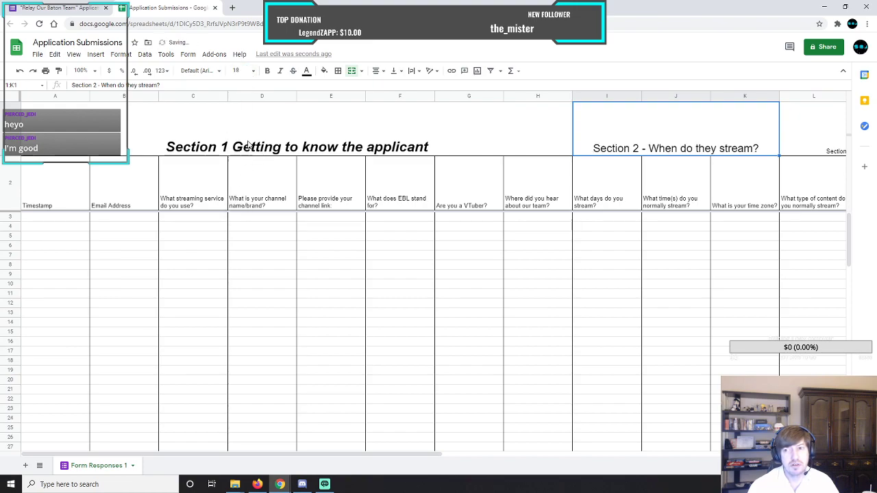
{"action": "left_click", "coordinate": [267, 71]}
{"action": "left_click", "coordinate": [281, 71]}
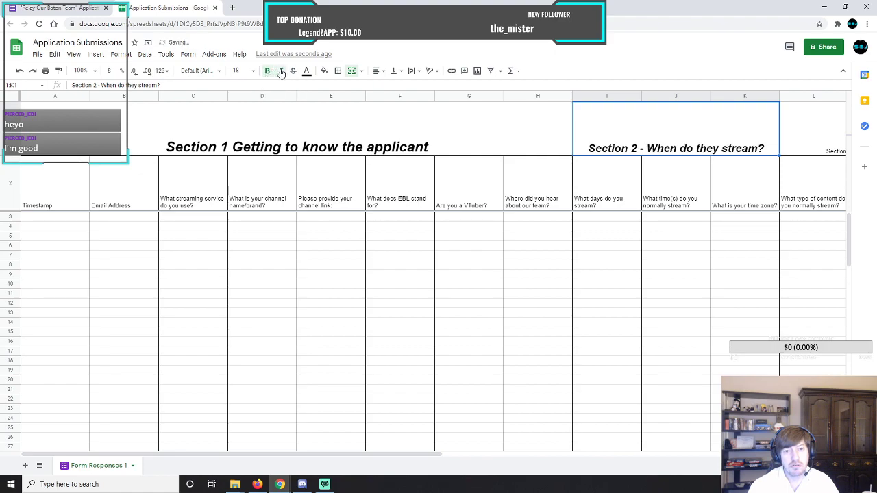
Try font size 24 on the Section 2 heading and set it back to 18.
{"action": "left_click", "coordinate": [271, 121]}
{"action": "left_click", "coordinate": [583, 126]}
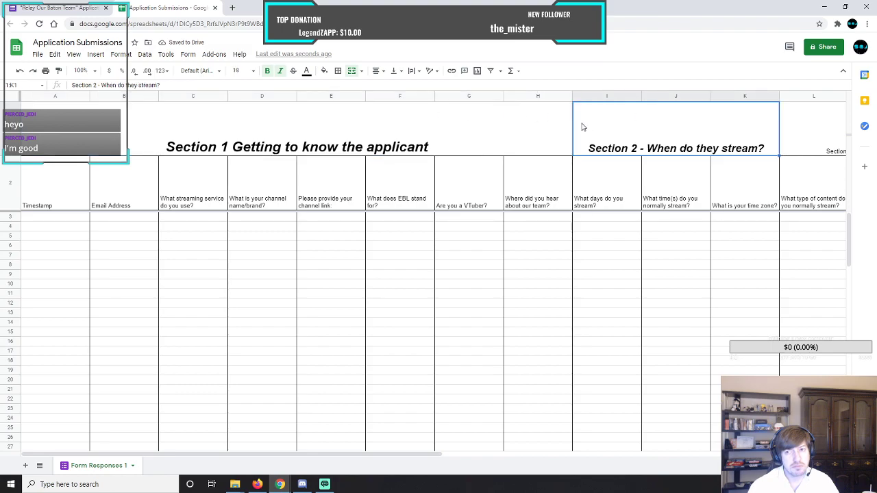
{"action": "left_click", "coordinate": [254, 71]}
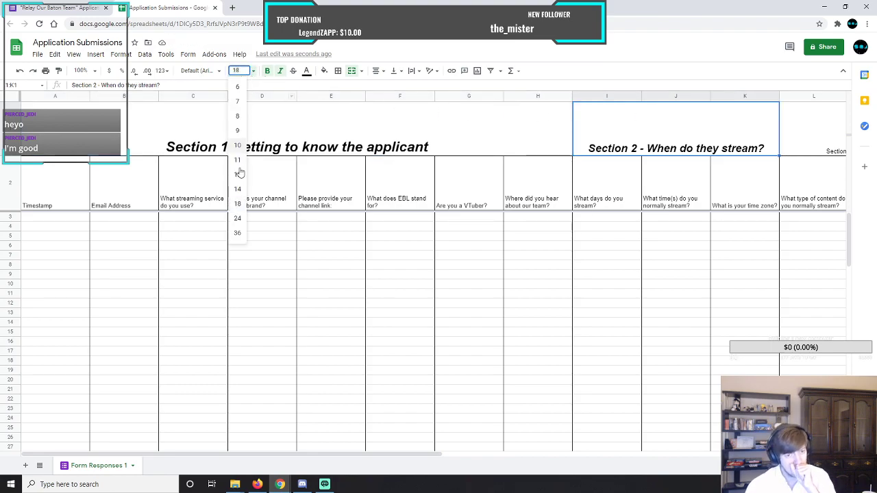
{"action": "left_click", "coordinate": [239, 223]}
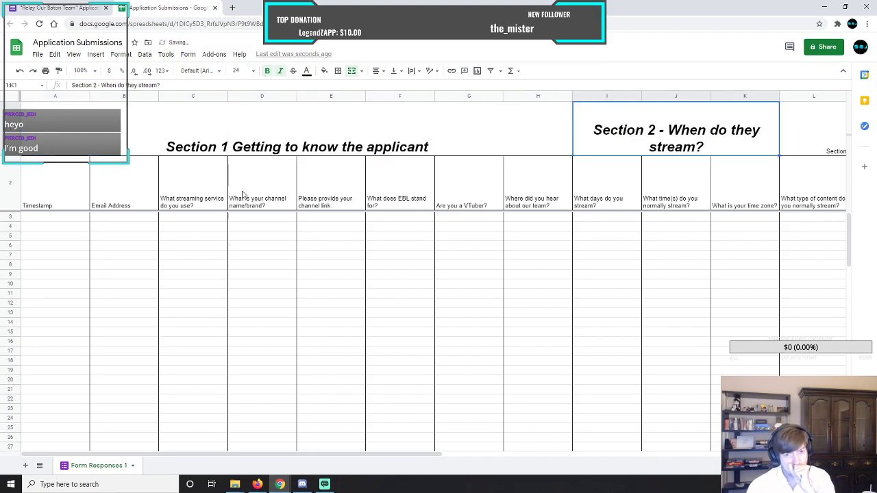
{"action": "left_click", "coordinate": [253, 71]}
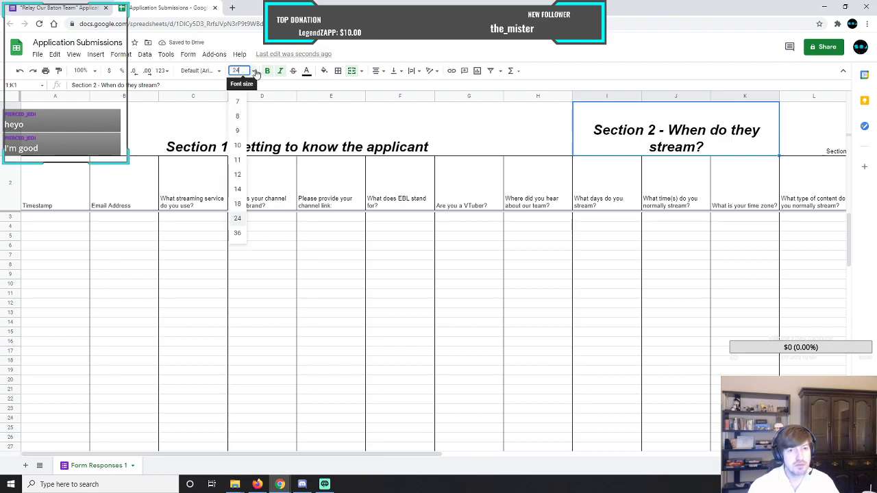
{"action": "left_click", "coordinate": [239, 203]}
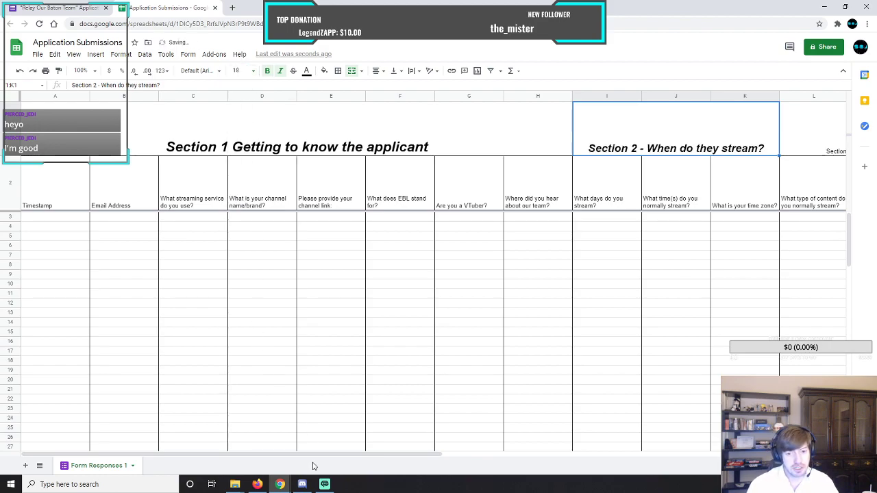
Format the "Section 3 - What content do they provide?" heading as font size 18, bold and italic.
{"action": "left_click_drag", "start_coordinate": [319, 455], "coordinate": [579, 464]}
{"action": "left_click", "coordinate": [375, 133]}
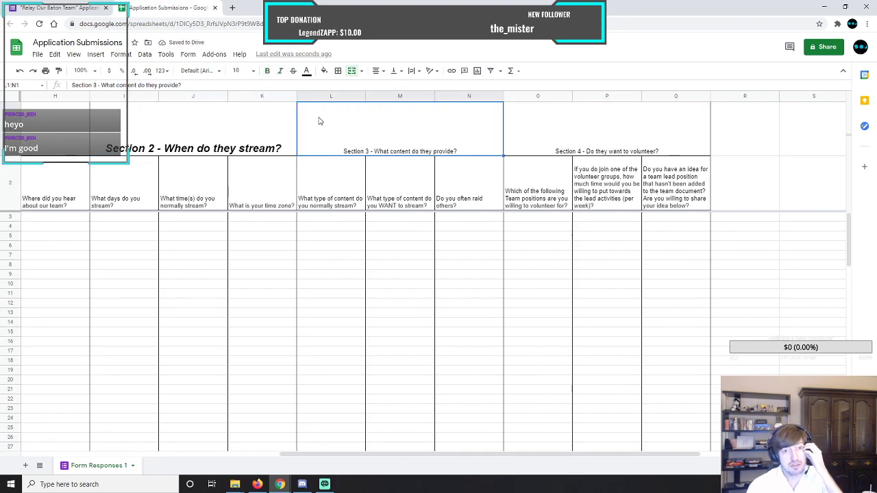
{"action": "left_click", "coordinate": [243, 71]}
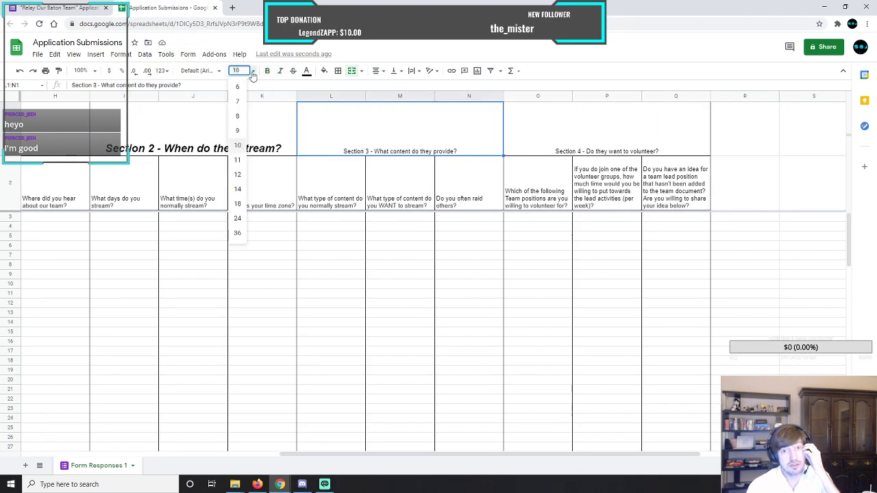
{"action": "left_click", "coordinate": [237, 204]}
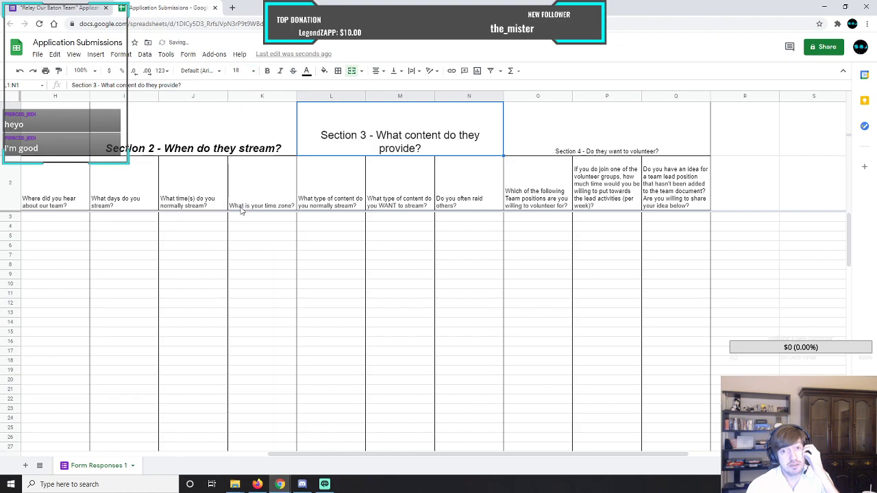
{"action": "left_click", "coordinate": [268, 71]}
{"action": "left_click", "coordinate": [280, 72]}
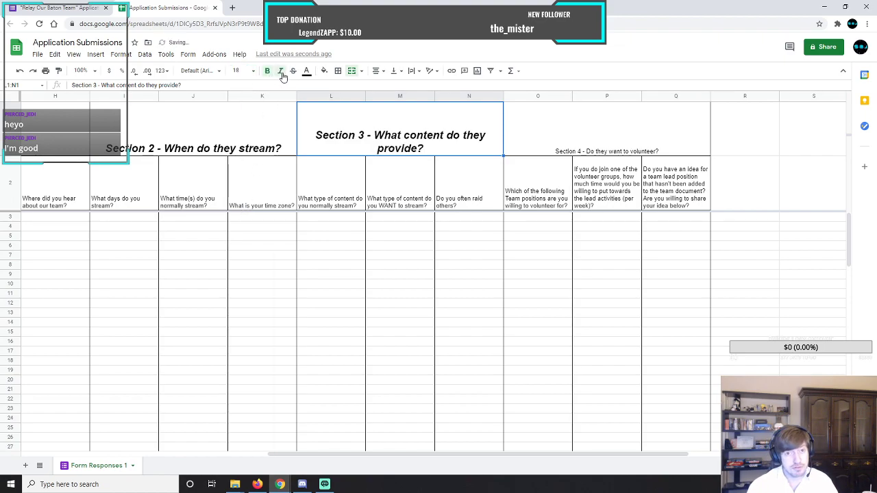
Format the "Section 4 - Do they want to volunteer?" heading as font size 18, bold and italic.
{"action": "left_click", "coordinate": [507, 130]}
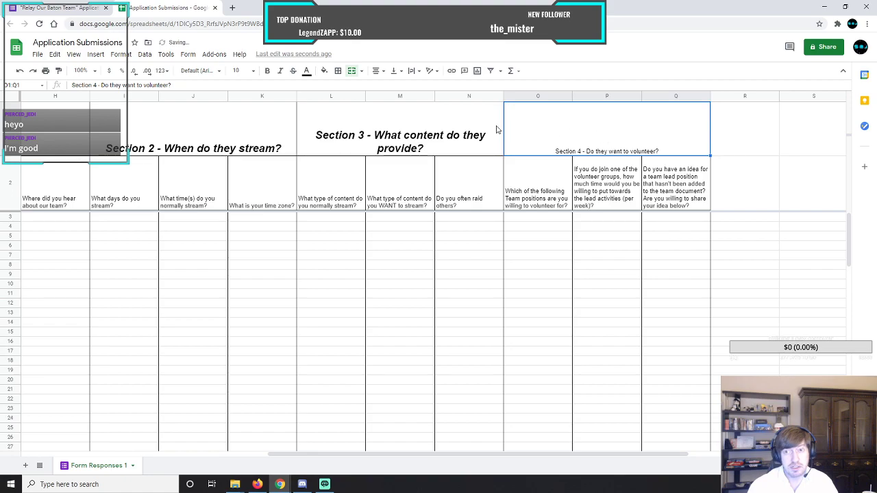
{"action": "left_click", "coordinate": [253, 71]}
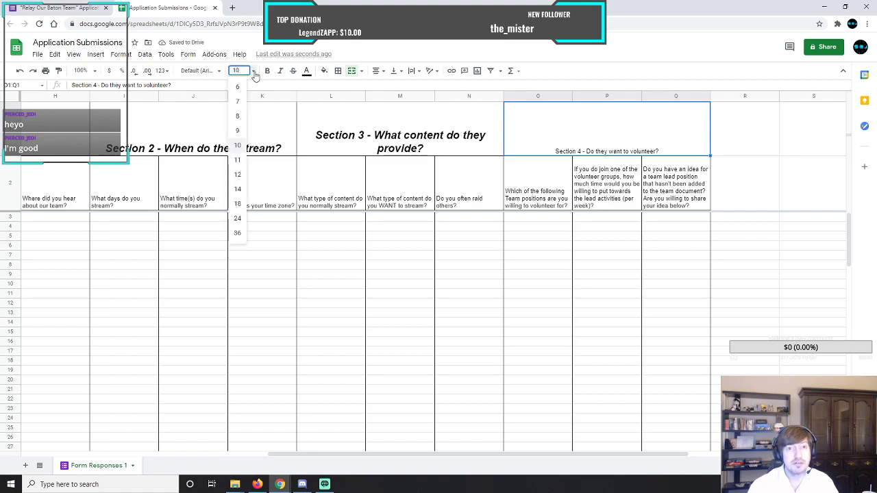
{"action": "left_click", "coordinate": [239, 205]}
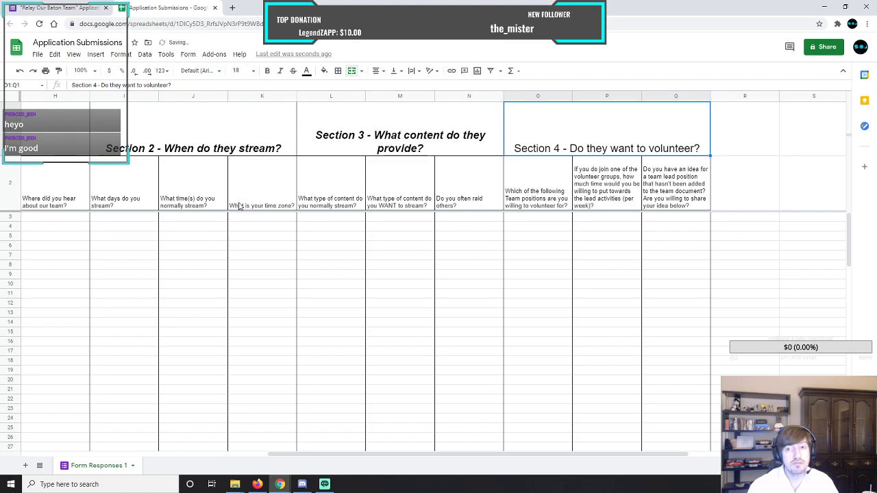
{"action": "left_click", "coordinate": [267, 71]}
{"action": "left_click", "coordinate": [280, 71]}
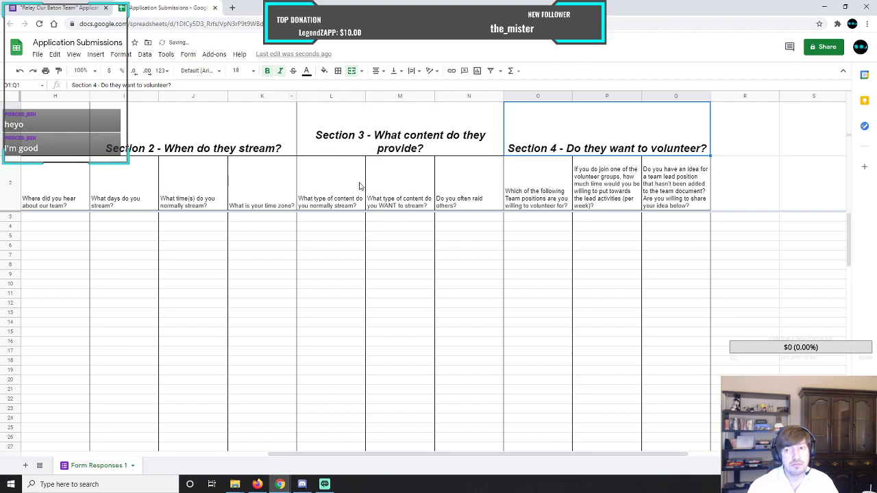
{"action": "left_click", "coordinate": [383, 117]}
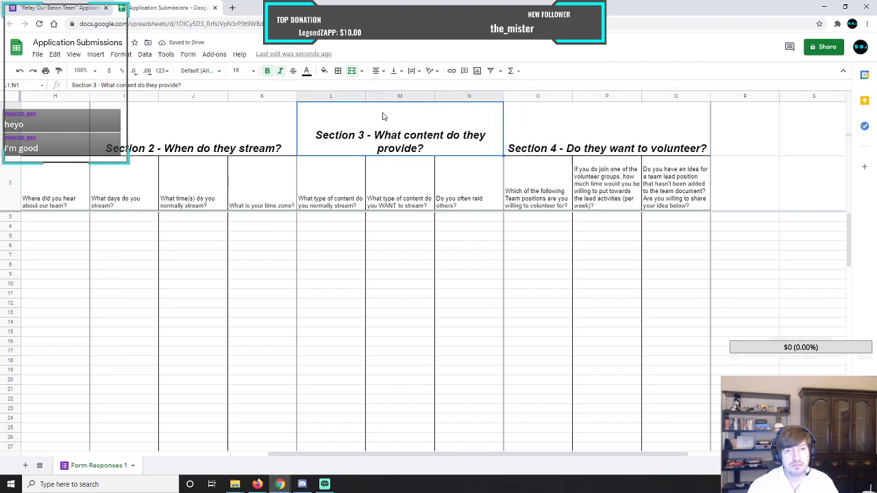
{"action": "left_click_drag", "start_coordinate": [442, 457], "coordinate": [206, 454]}
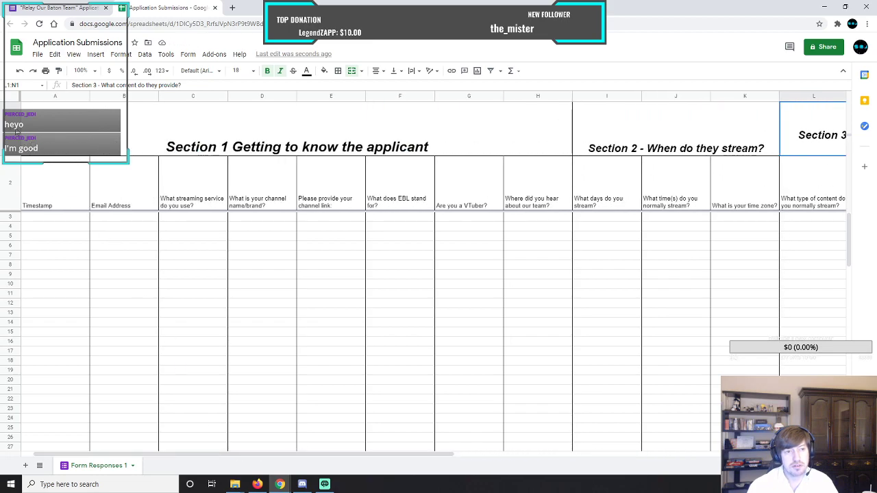
Set row 1's section headings to font size 14 and shrink the row height to fit them.
{"action": "left_click", "coordinate": [17, 130]}
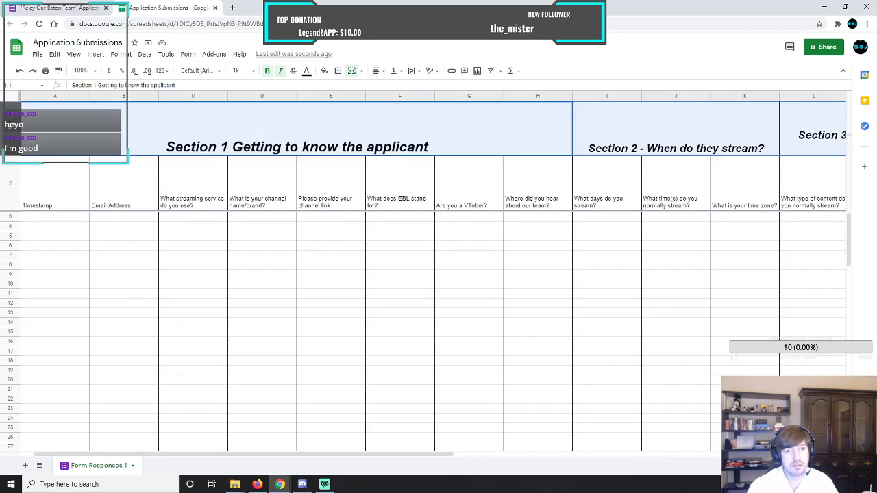
{"action": "left_click", "coordinate": [252, 73]}
{"action": "left_click", "coordinate": [238, 194]}
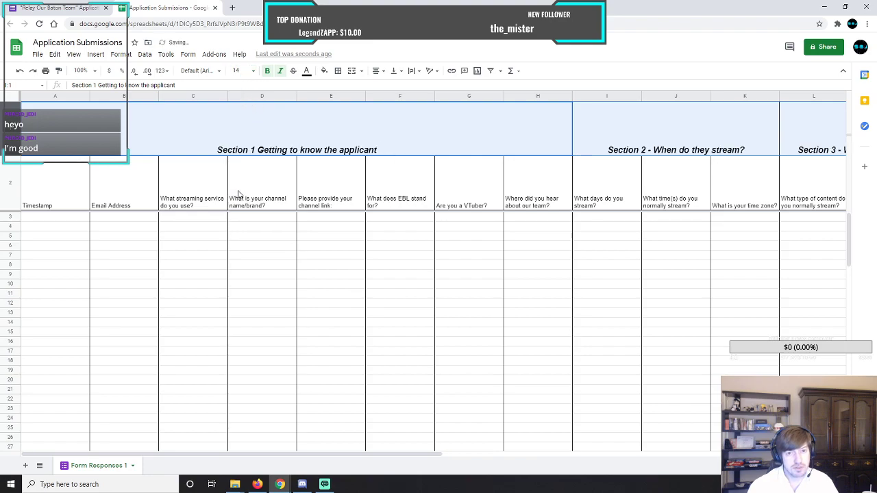
{"action": "left_click_drag", "start_coordinate": [12, 157], "coordinate": [13, 122]}
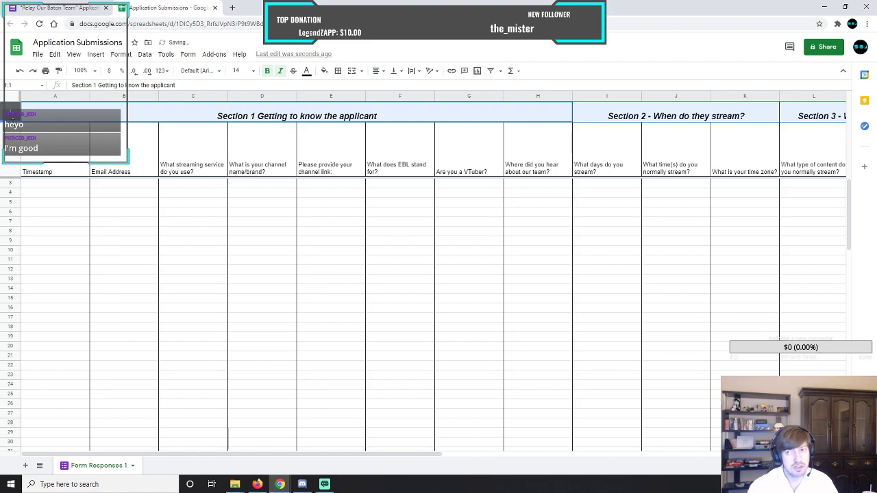
{"action": "left_click", "coordinate": [134, 154]}
{"action": "left_click_drag", "start_coordinate": [336, 456], "coordinate": [274, 456]}
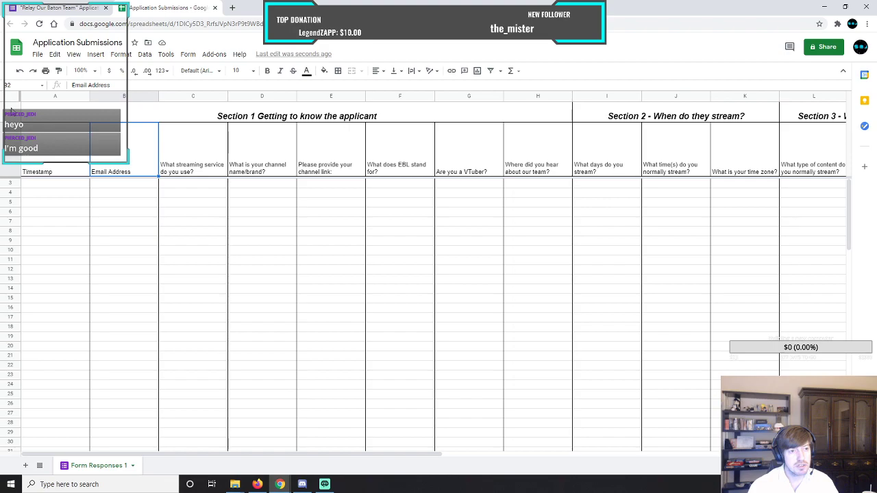
Fill header rows 1 and 2 with the cyan background colour.
{"action": "left_click", "coordinate": [11, 111]}
{"action": "left_click_drag", "start_coordinate": [11, 154], "coordinate": [5, 106]}
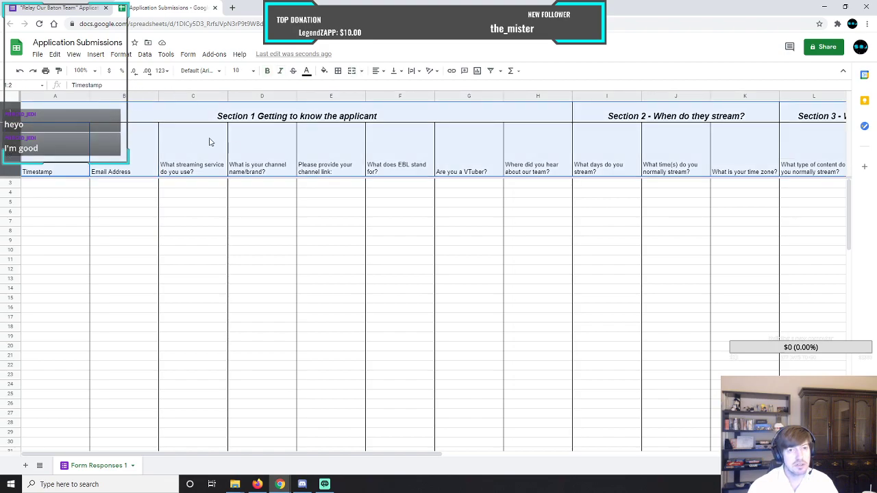
{"action": "left_click", "coordinate": [326, 72]}
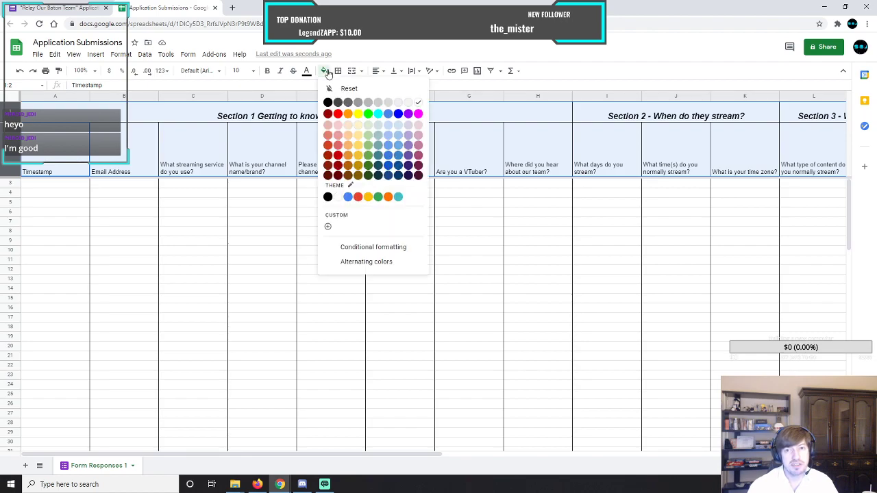
{"action": "left_click", "coordinate": [379, 114]}
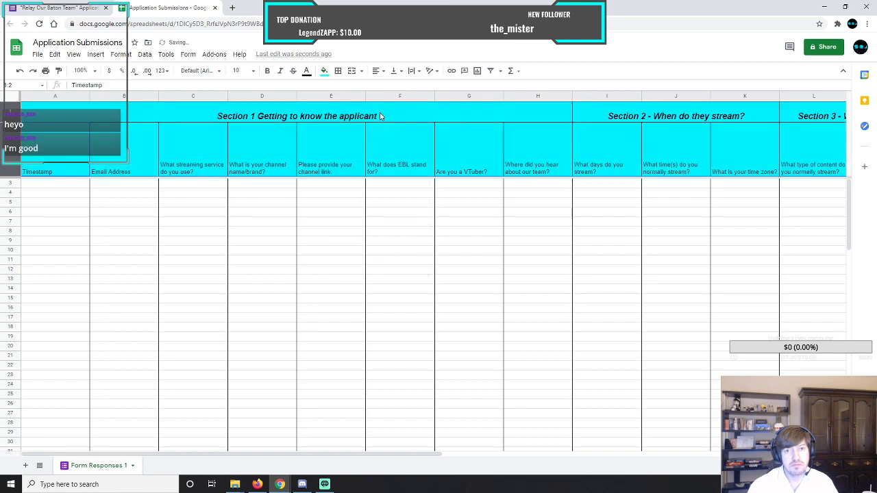
{"action": "left_click", "coordinate": [317, 214]}
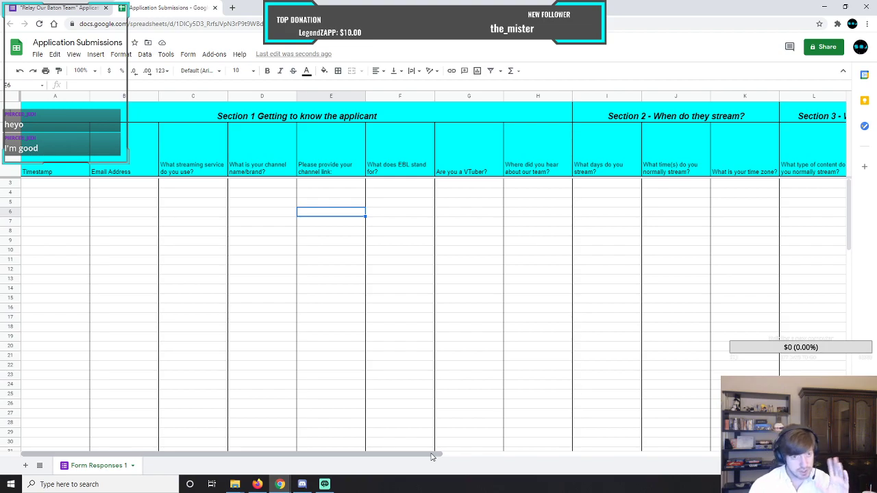
Merge cells R1:W1 beside the Section 4 heading into one cell.
{"action": "left_click_drag", "start_coordinate": [432, 457], "coordinate": [821, 457]}
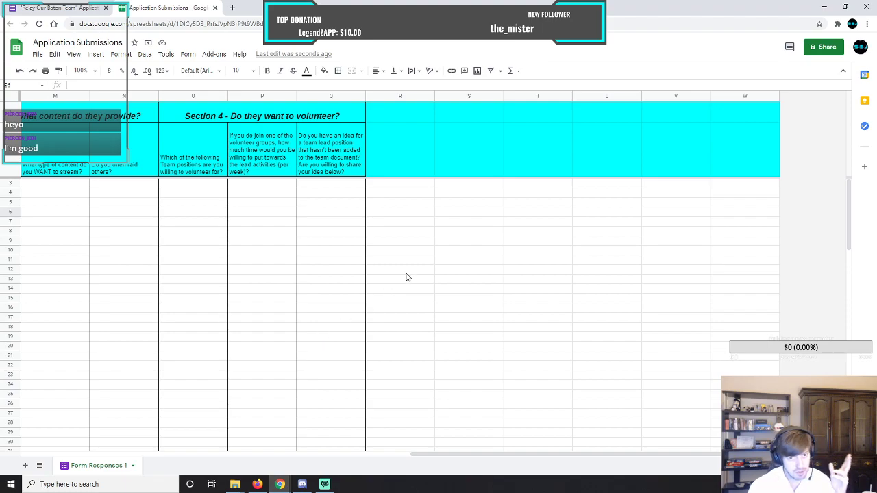
{"action": "left_click", "coordinate": [448, 130]}
{"action": "left_click_drag", "start_coordinate": [412, 118], "coordinate": [749, 116]}
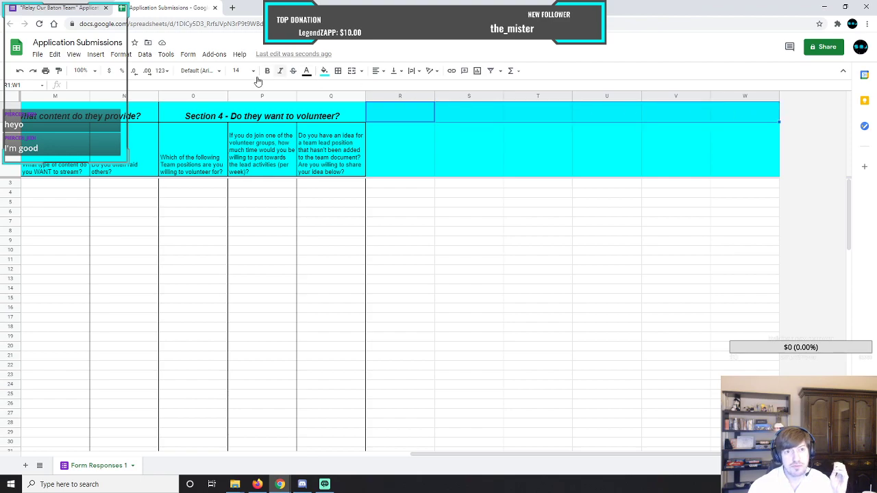
{"action": "left_click", "coordinate": [121, 55]}
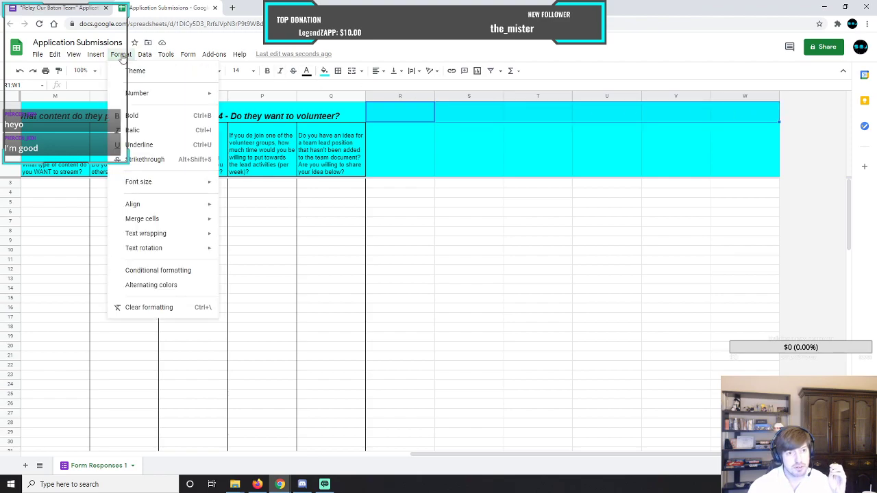
{"action": "mouse_move", "coordinate": [100, 59]}
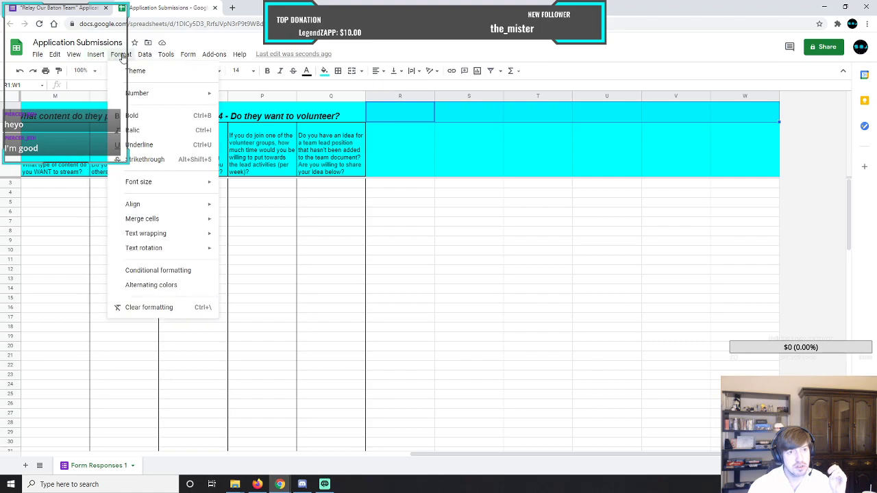
{"action": "mouse_move", "coordinate": [146, 223]}
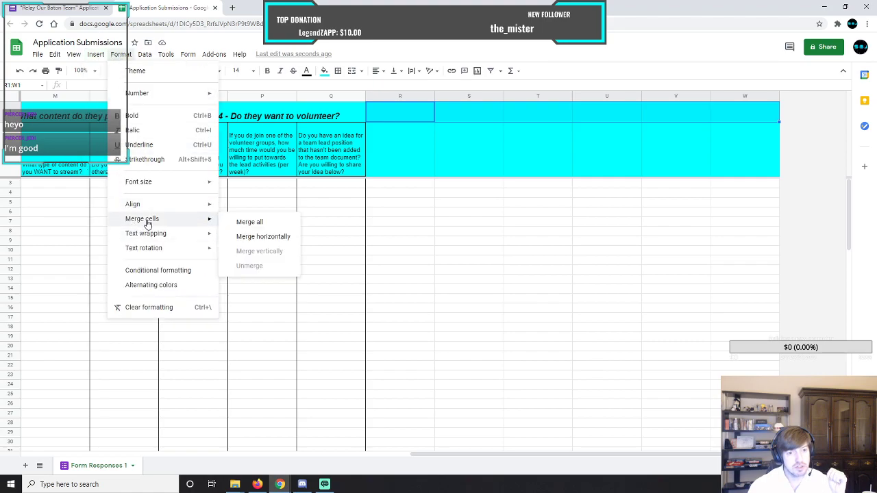
{"action": "left_click", "coordinate": [241, 222]}
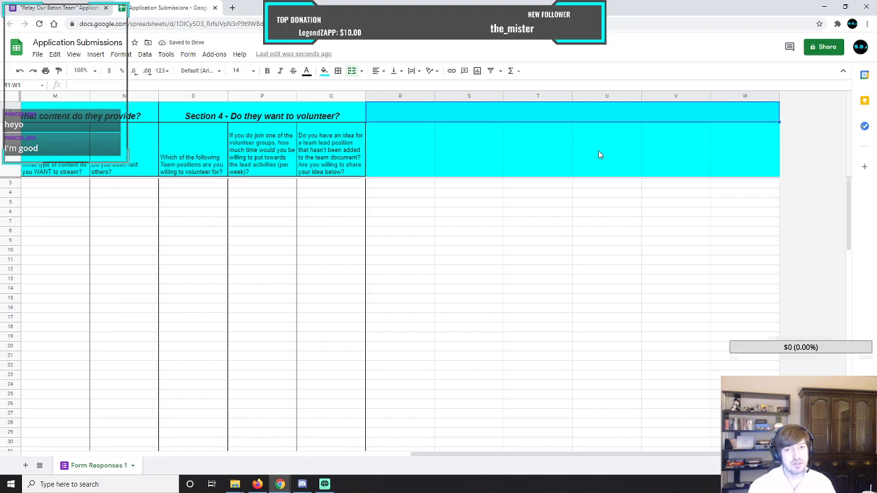
{"action": "type", "text": "Application"}
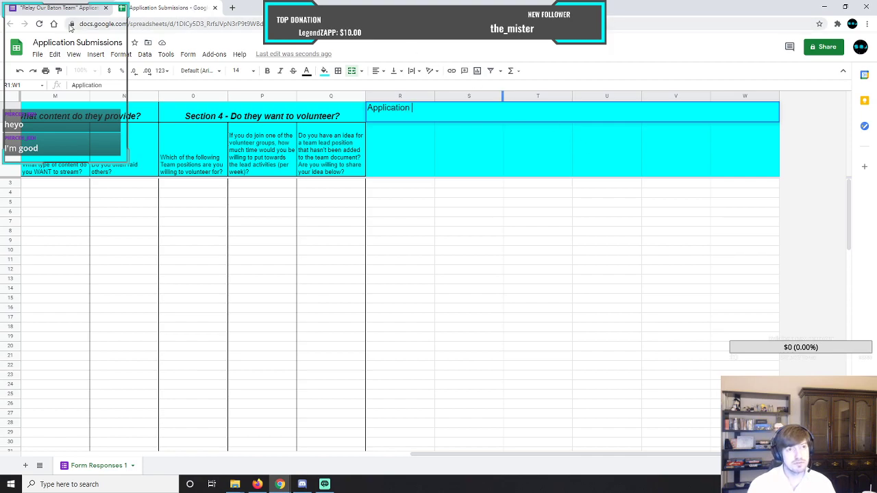
{"action": "left_click", "coordinate": [61, 14]}
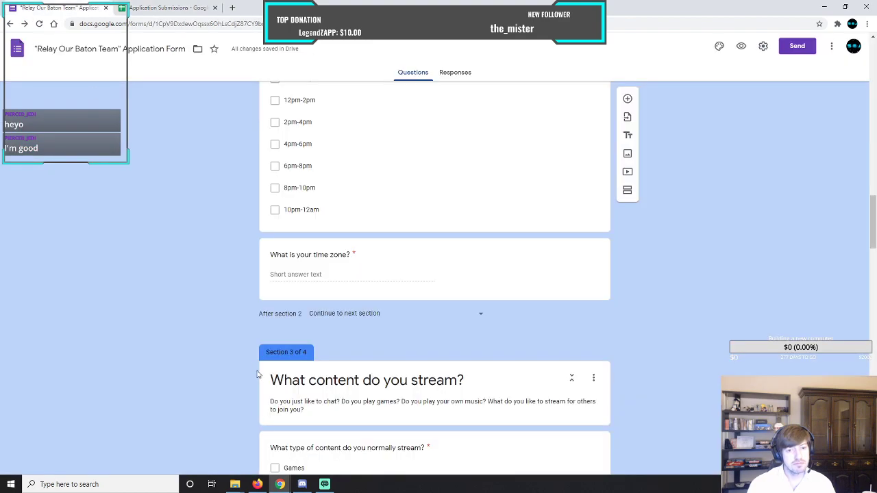
{"action": "scroll", "coordinate": [254, 370], "scroll_direction": "down", "scroll_amount": 15}
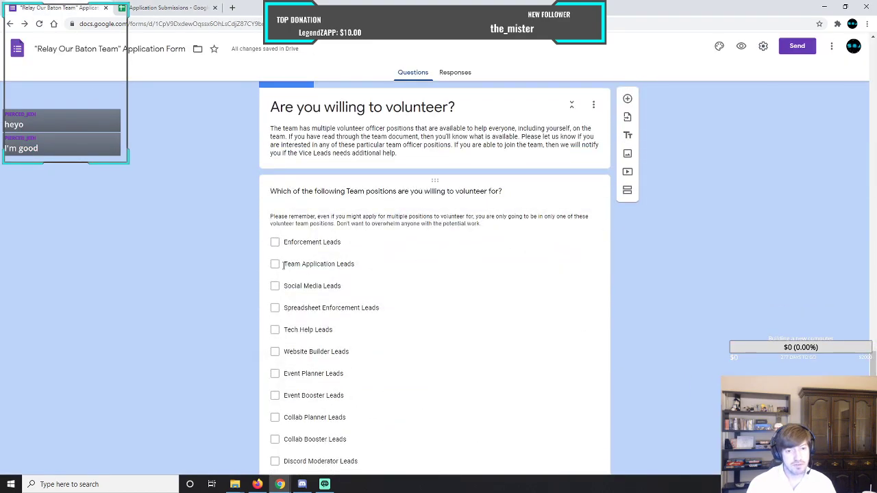
{"action": "left_click", "coordinate": [171, 8]}
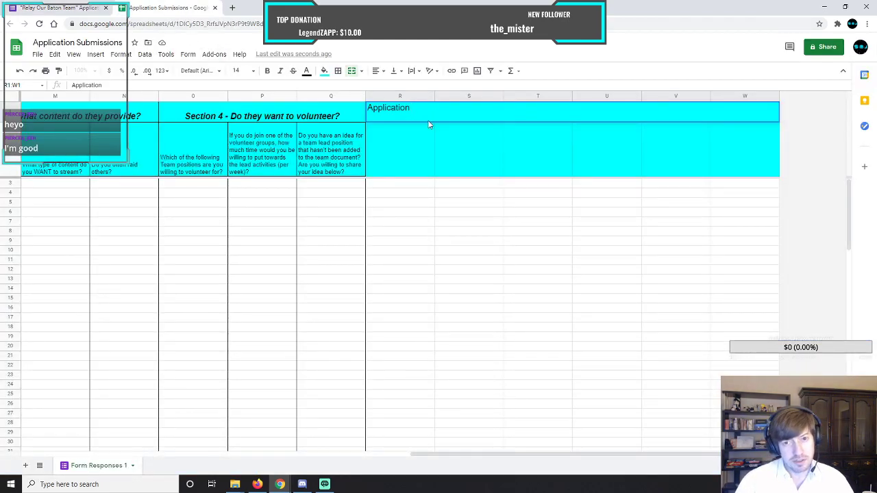
{"action": "key", "text": "BackSpace"}
{"action": "key", "text": "BackSpace"}
{"action": "key", "text": "BackSpace"}
{"action": "key", "text": "BackSpace"}
{"action": "key", "text": "BackSpace"}
{"action": "key", "text": "BackSpace"}
{"action": "key", "text": "BackSpace"}
{"action": "key", "text": "BackSpace"}
{"action": "key", "text": "BackSpace"}
{"action": "key", "text": "BackSpace"}
{"action": "key", "text": "BackSpace"}
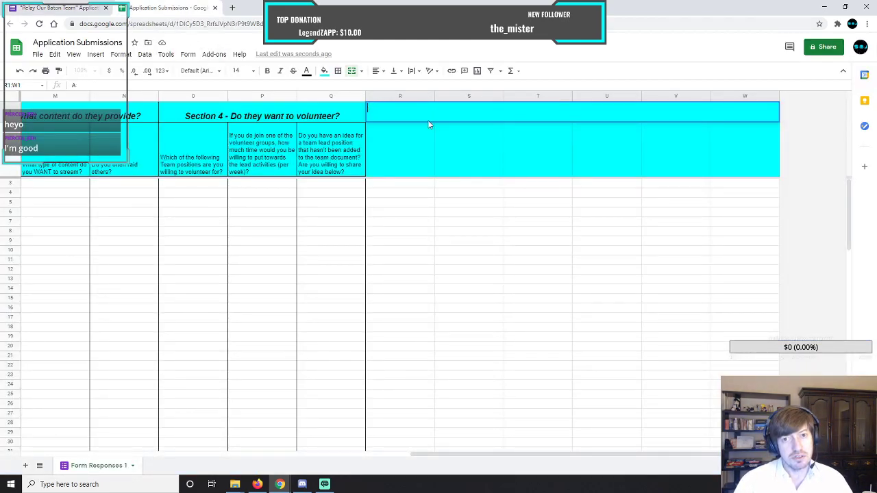
Enter "Team Application Lead section" as the heading in merged cell R1:W1.
{"action": "type", "text": "Team Applicatio"}
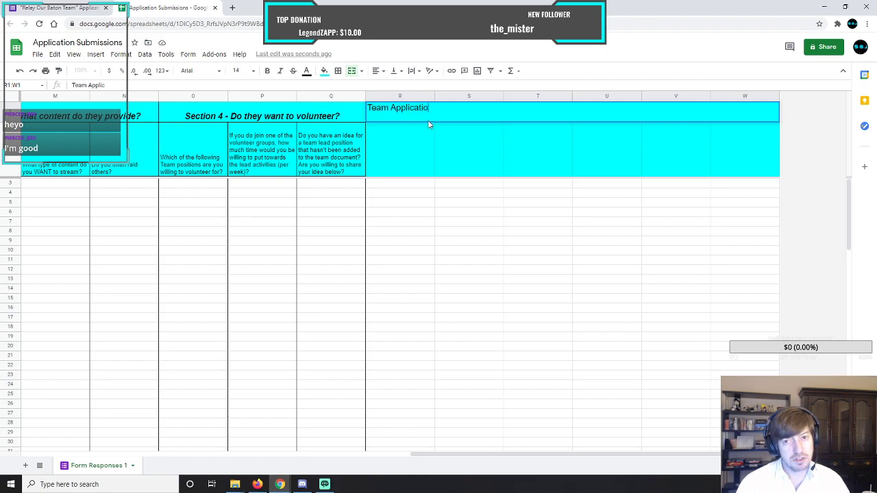
{"action": "type", "text": "n Lead section"}
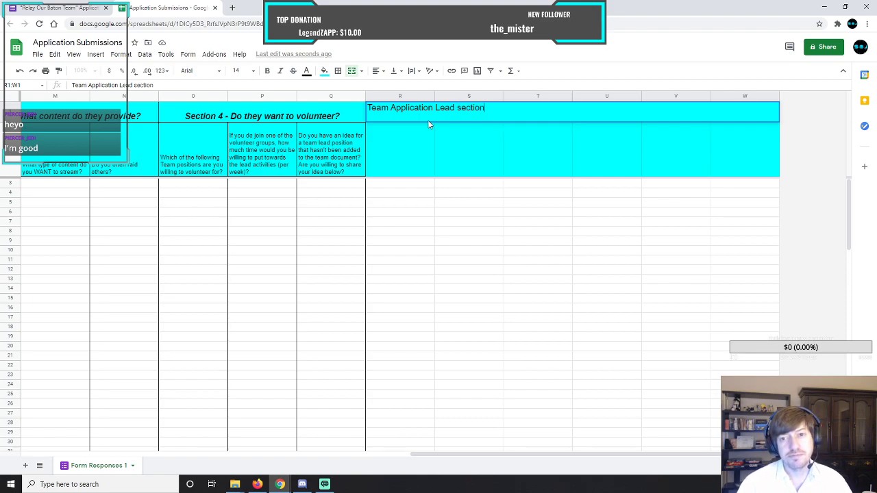
{"action": "key", "text": "Return"}
Apply all borders to the new section's header cells R1:W2.
{"action": "left_click", "coordinate": [413, 113]}
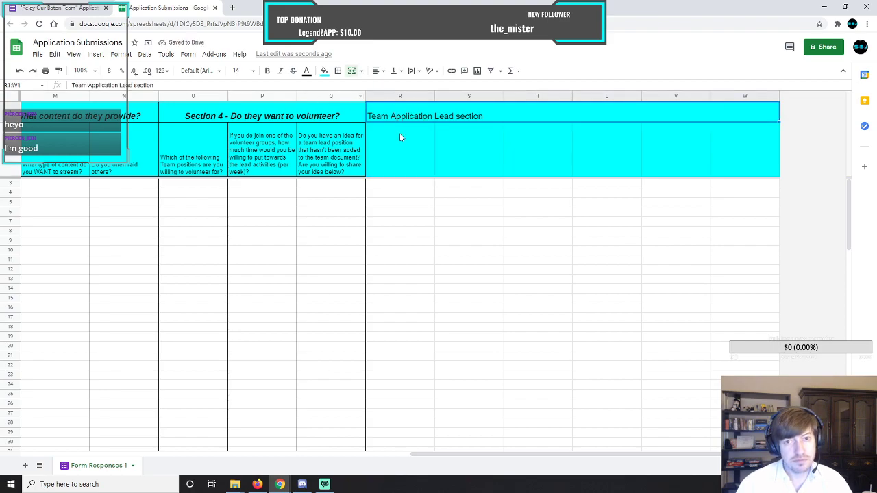
{"action": "mouse_move", "coordinate": [380, 108]}
{"action": "left_mouse_down"}
{"action": "mouse_move", "coordinate": [515, 159]}
{"action": "mouse_move", "coordinate": [714, 163]}
{"action": "left_mouse_up"}
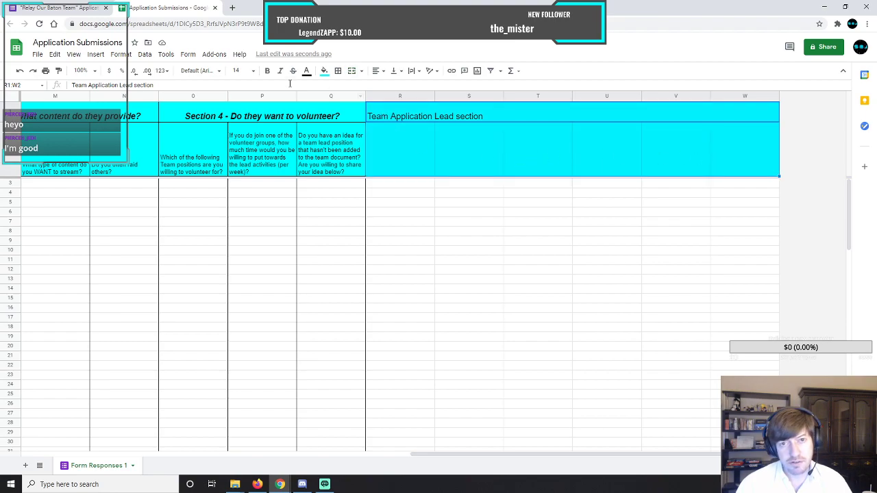
{"action": "left_click", "coordinate": [337, 70]}
{"action": "left_click", "coordinate": [341, 88]}
{"action": "left_click", "coordinate": [461, 143]}
Center the "Team Application Lead section" heading and make it bold, italic and font size 24.
{"action": "left_click", "coordinate": [489, 116]}
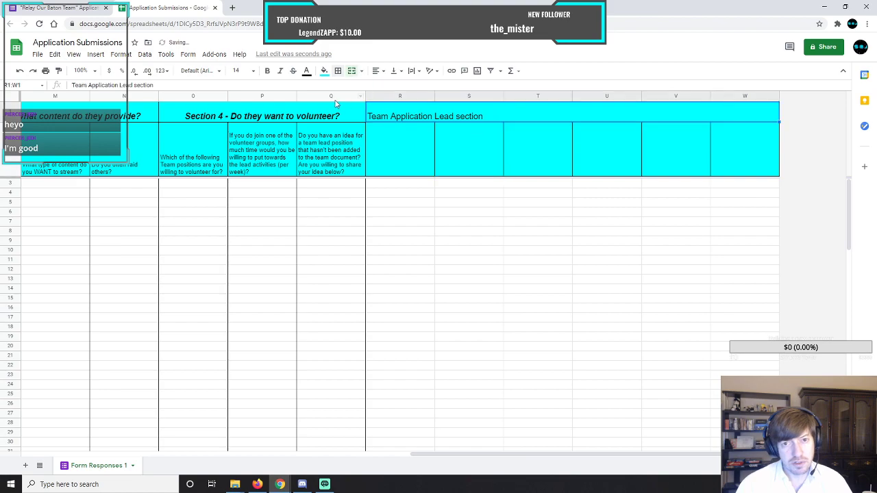
{"action": "left_click", "coordinate": [377, 71]}
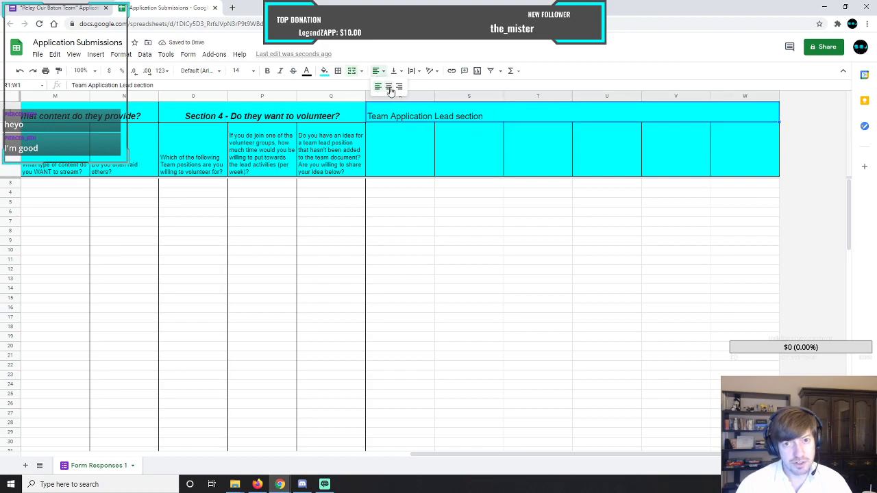
{"action": "left_click", "coordinate": [390, 88]}
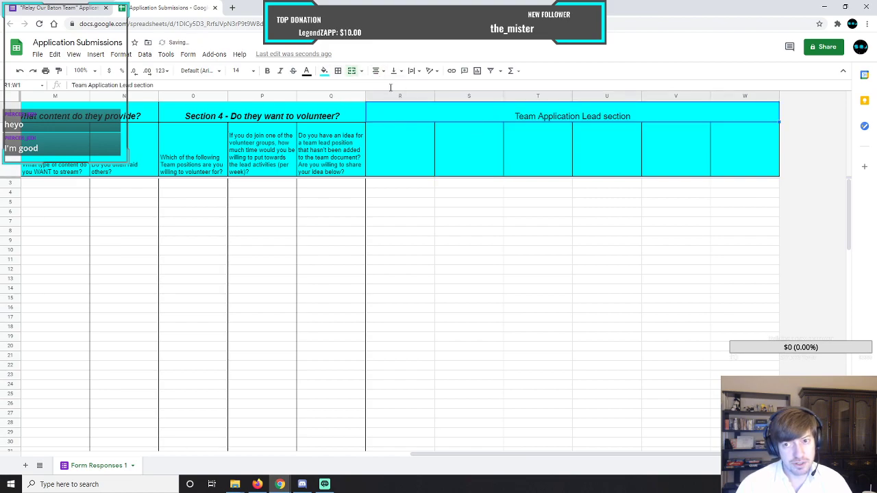
{"action": "left_click", "coordinate": [266, 71]}
{"action": "left_click", "coordinate": [280, 70]}
{"action": "left_click", "coordinate": [240, 70]}
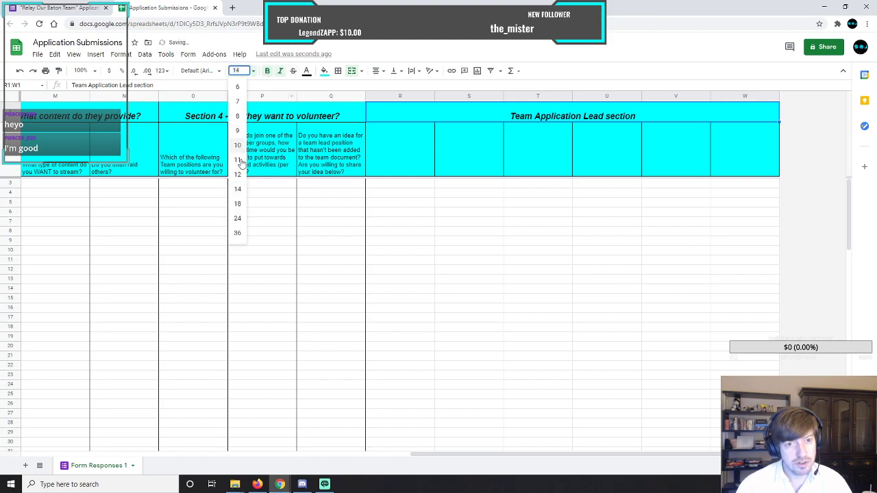
{"action": "left_click", "coordinate": [237, 218]}
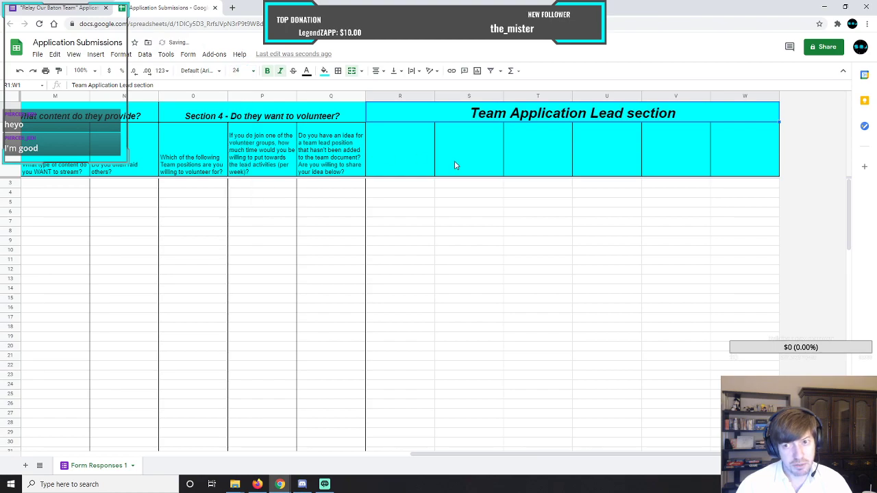
{"action": "left_click", "coordinate": [408, 144]}
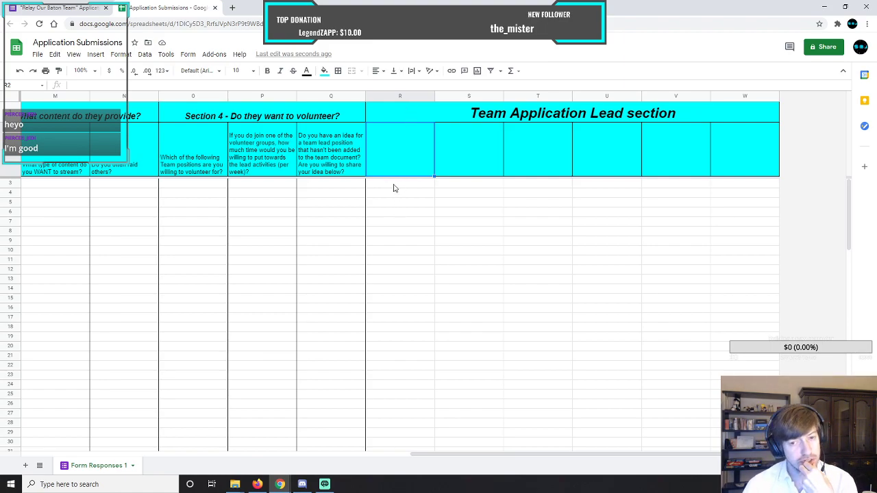
{"action": "left_click_drag", "start_coordinate": [451, 455], "coordinate": [45, 456]}
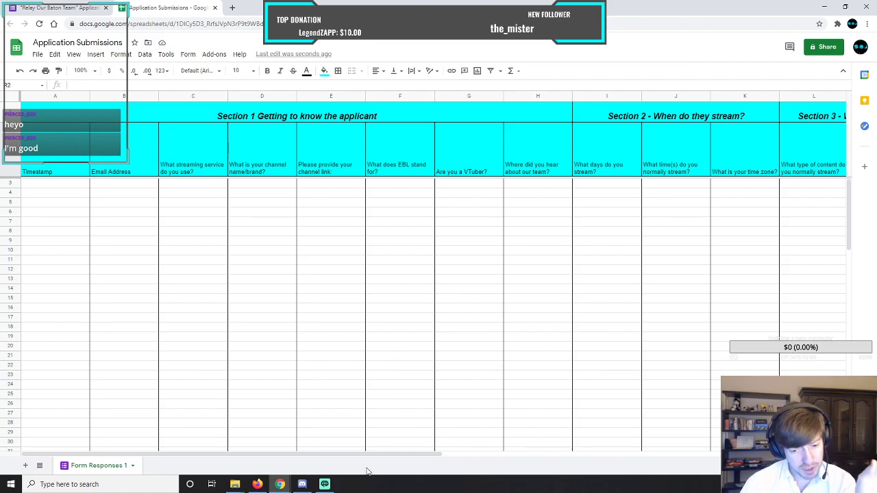
{"action": "left_click_drag", "start_coordinate": [391, 456], "coordinate": [791, 461]}
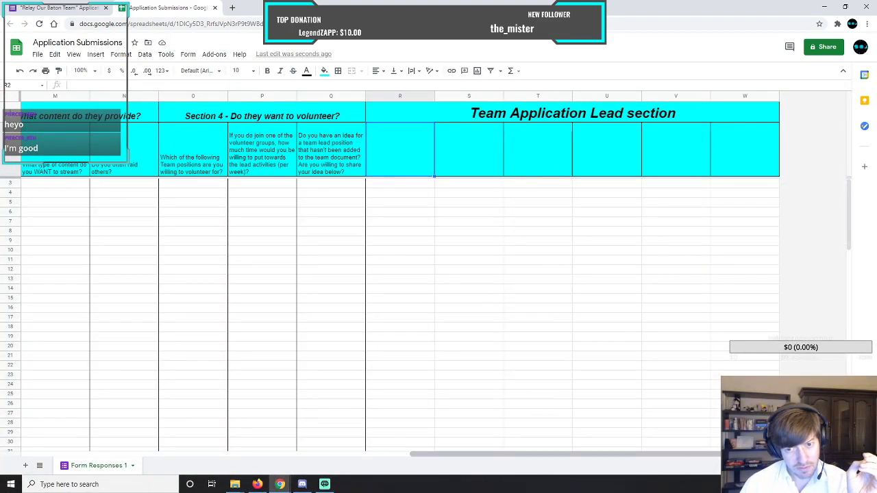
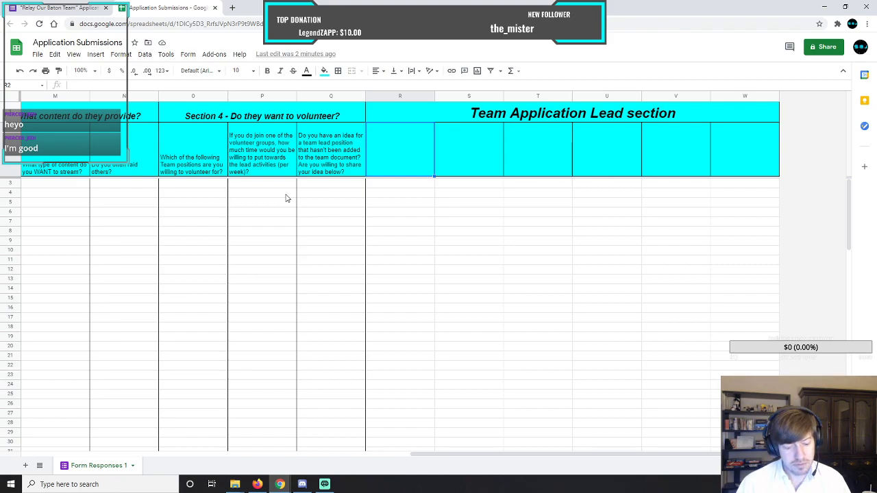
Enter "TAL Reviewer" as the column heading in cell R2 under the Team Application Lead section.
{"action": "type", "text": "TAL"}
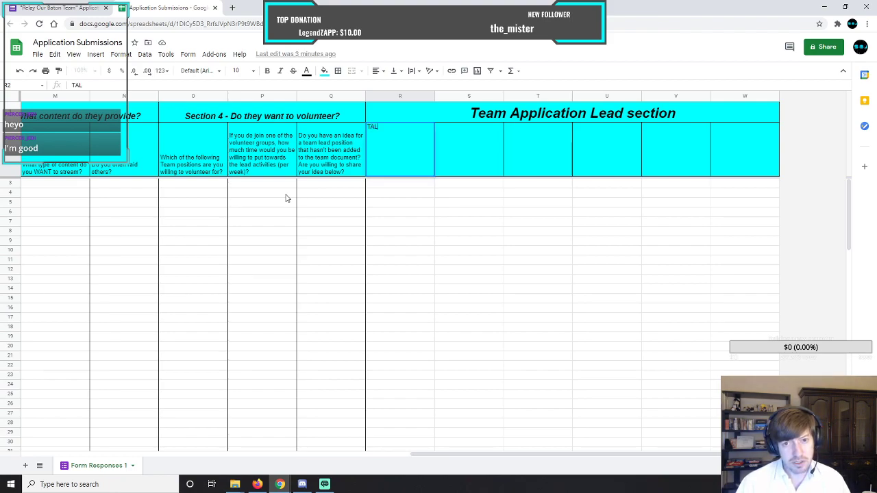
{"action": "type", "text": " Reviewre"}
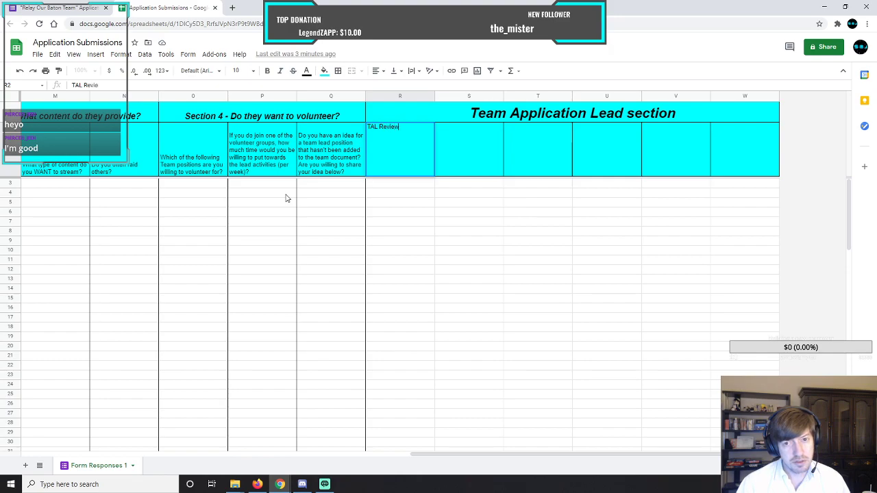
{"action": "key", "text": "BackSpace"}
{"action": "key", "text": "BackSpace"}
{"action": "type", "text": "er"}
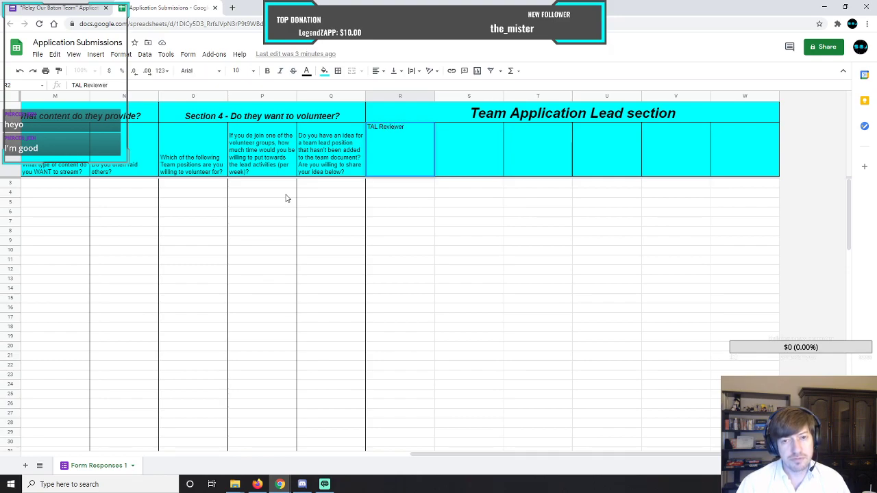
{"action": "key", "text": "Tab"}
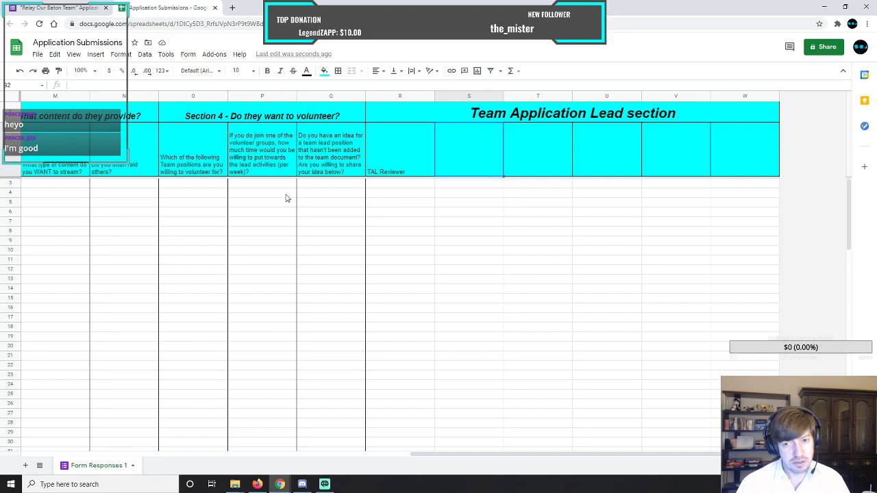
Enter "Date and Time Reviewed" as the column heading in cell S2.
{"action": "type", "text": "Date and"}
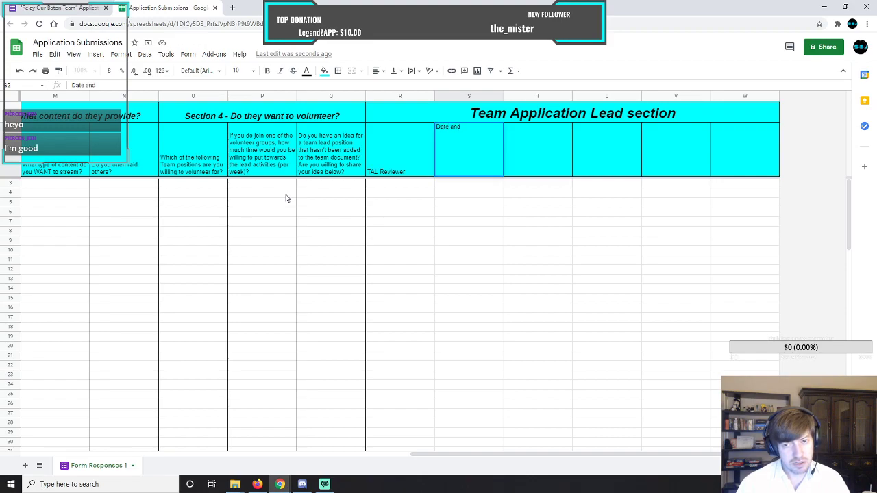
{"action": "type", "text": " Time Reviewed"}
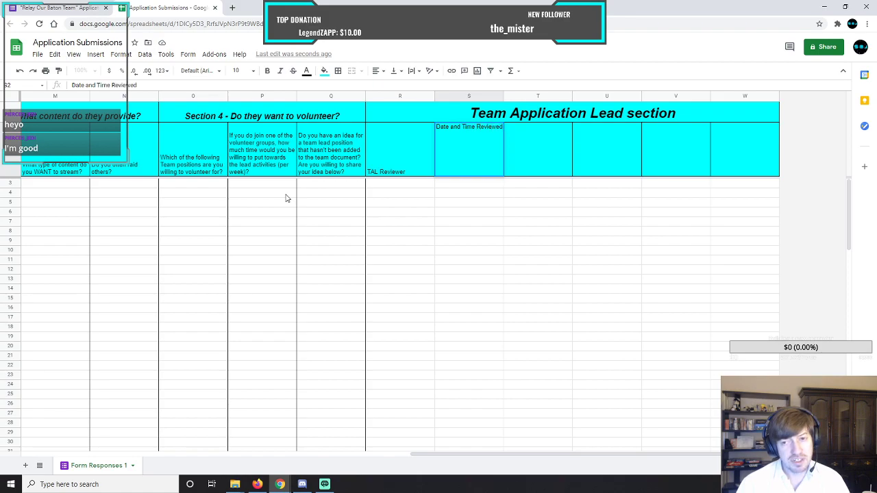
{"action": "key", "text": "Tab"}
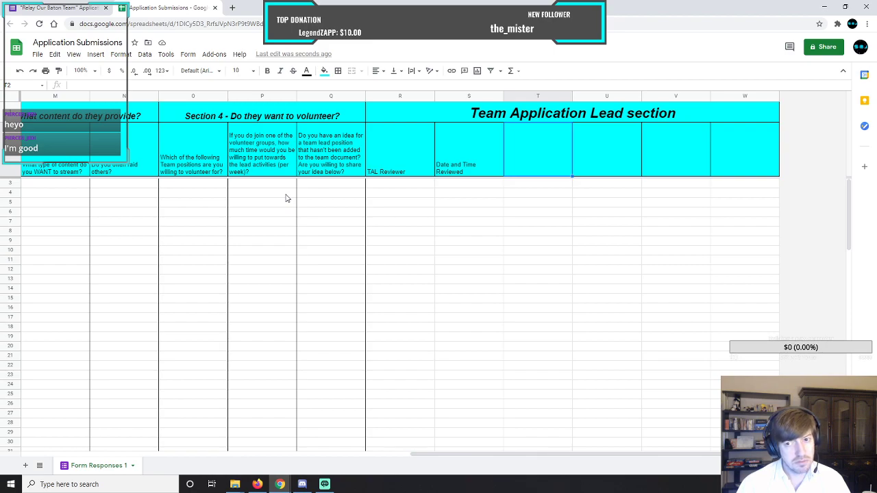
Enter "Clips of issues (if any)" as the column heading in cell T2.
{"action": "type", "text": "Clips of"}
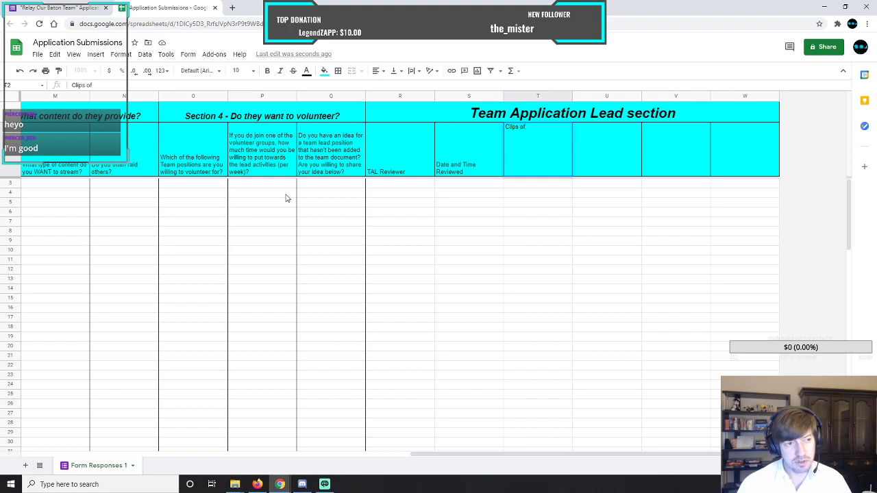
{"action": "type", "text": " issues"}
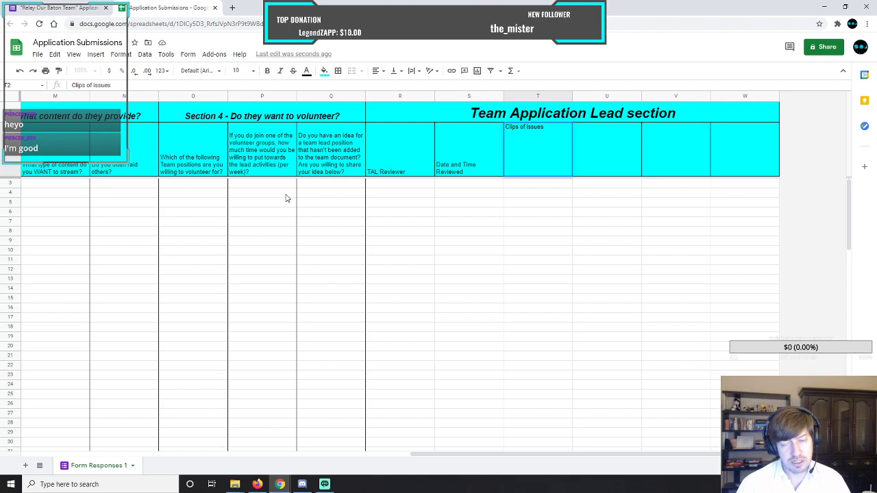
{"action": "type", "text": " (if"}
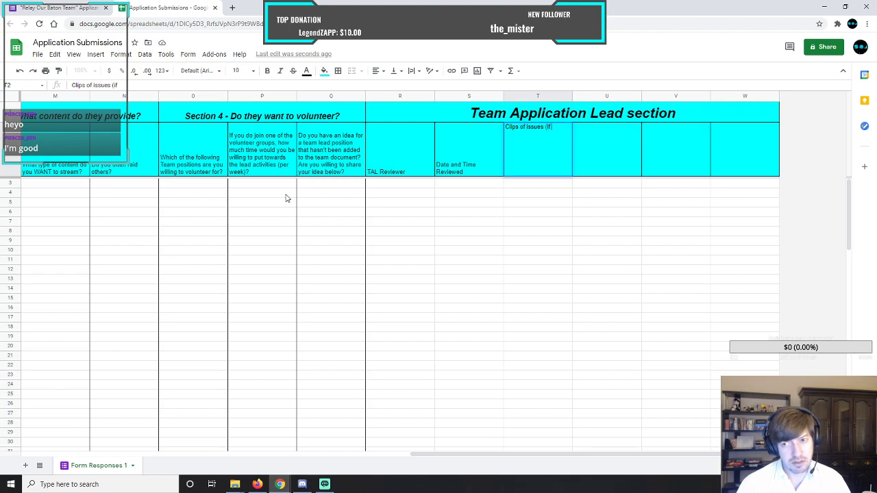
{"action": "type", "text": " any)"}
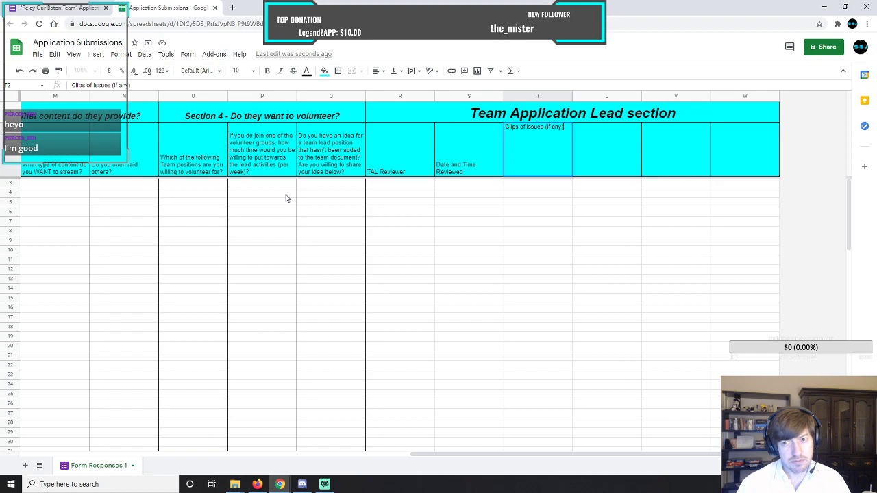
{"action": "key", "text": "Return"}
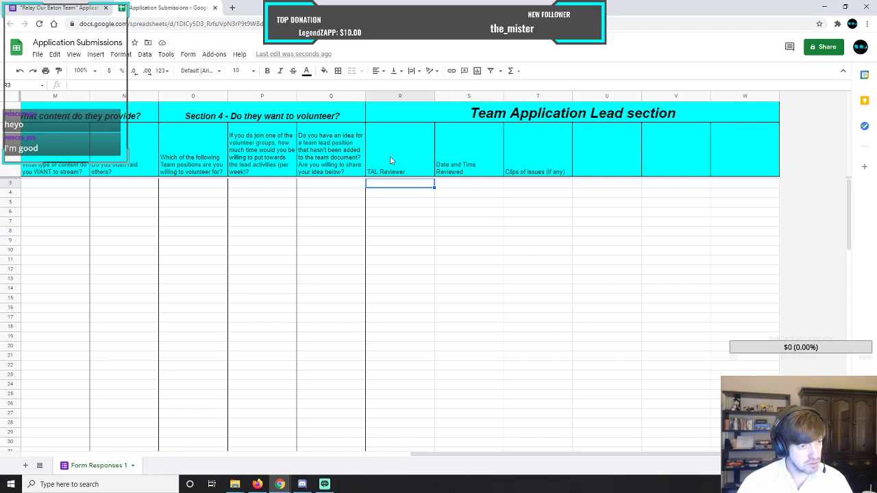
Switch to the Relay Our Baton Team (ROBOT) document and check the minimum-visits rule under Team Application Leads (TAL).
{"action": "mouse_move", "coordinate": [280, 484]}
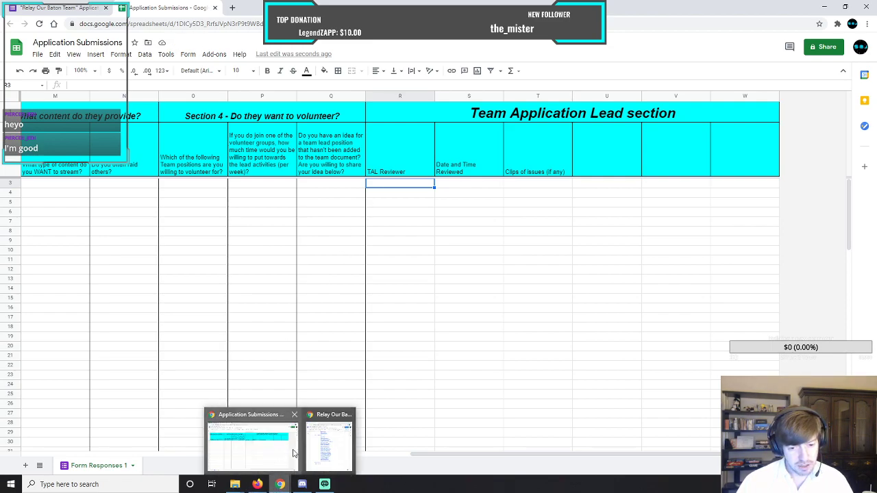
{"action": "left_click", "coordinate": [328, 445]}
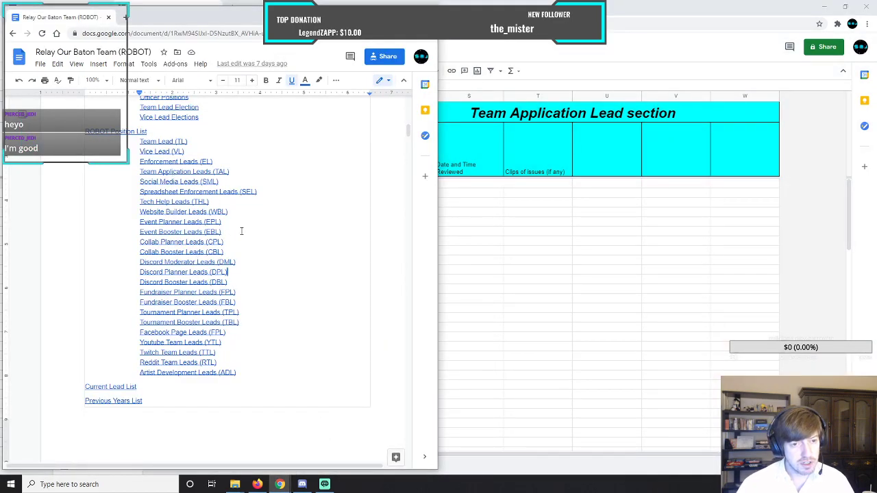
{"action": "left_click", "coordinate": [192, 173]}
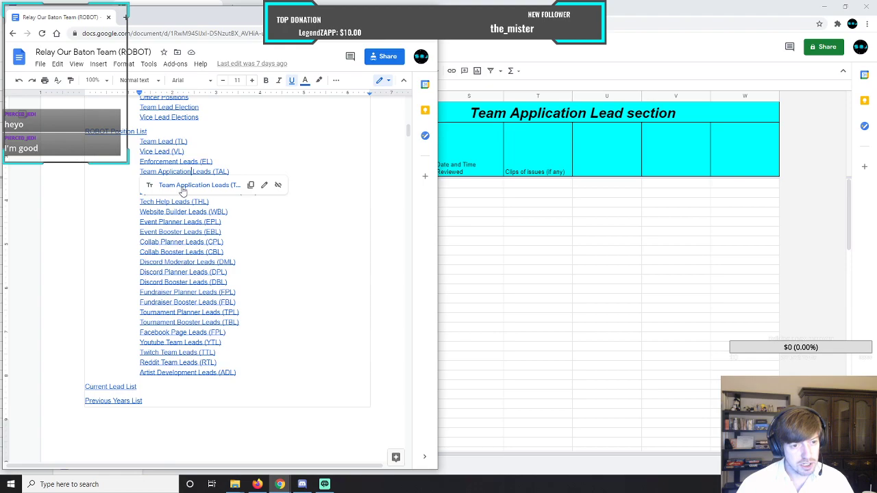
{"action": "left_click", "coordinate": [183, 185]}
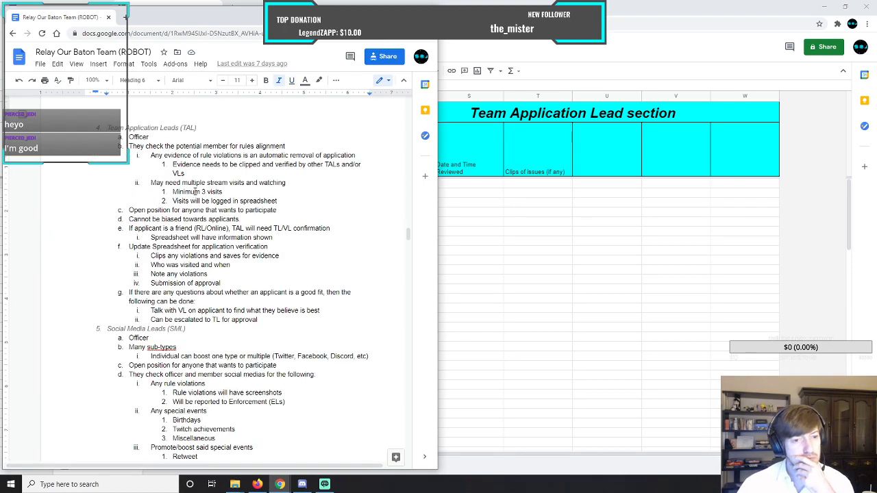
{"action": "left_click_drag", "start_coordinate": [172, 192], "coordinate": [237, 191]}
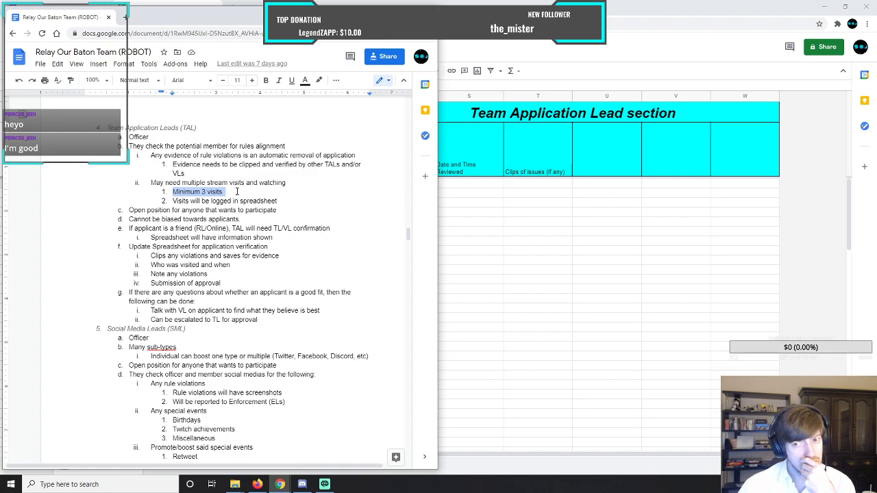
Return to the Application Submissions spreadsheet and insert four columns at column W within the Team Application Lead section.
{"action": "left_click", "coordinate": [735, 160]}
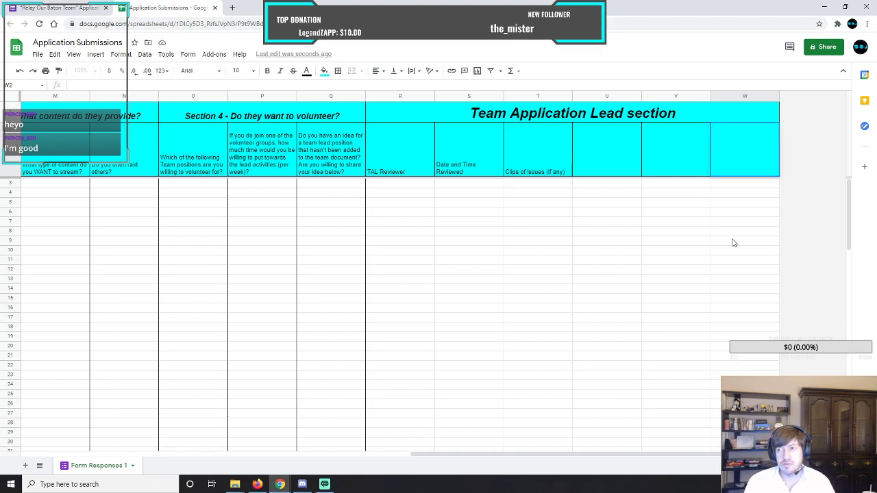
{"action": "key", "text": "Return"}
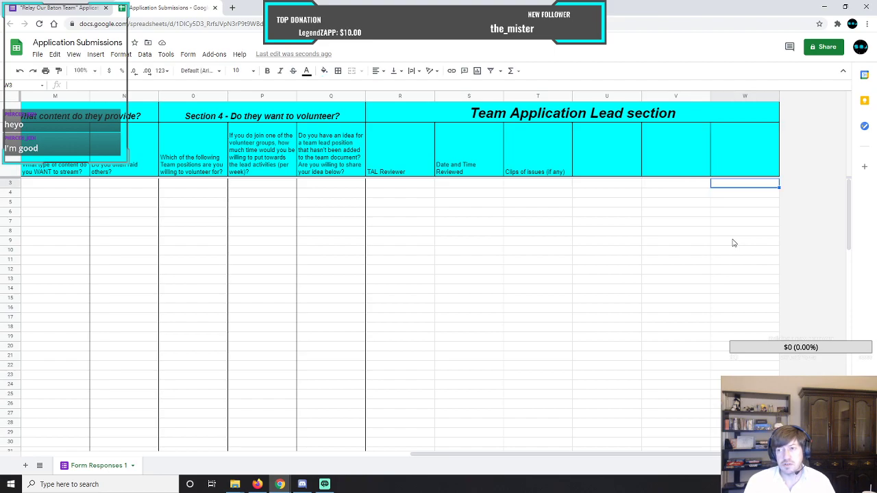
{"action": "right_click", "coordinate": [741, 188]}
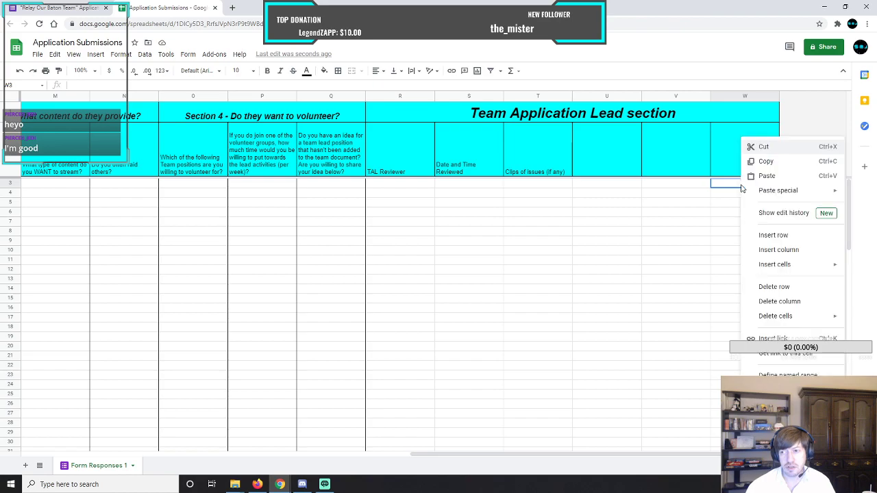
{"action": "left_click", "coordinate": [766, 250]}
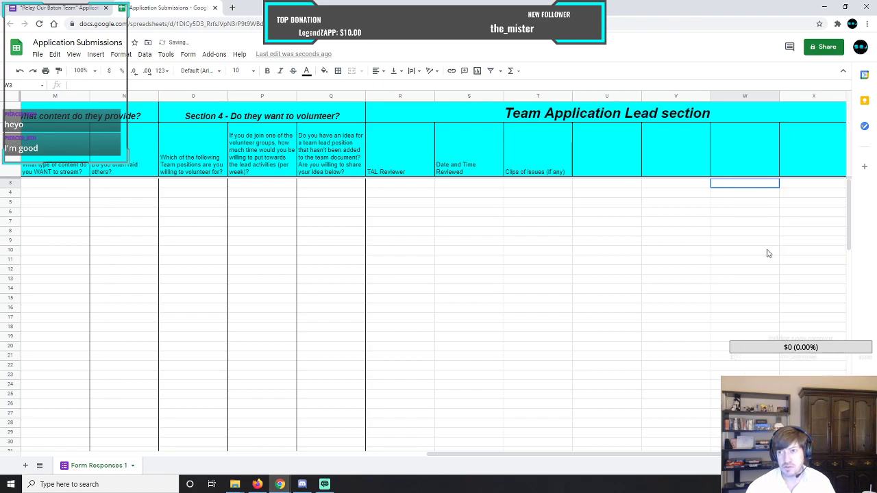
{"action": "left_click_drag", "start_coordinate": [679, 454], "coordinate": [715, 455]}
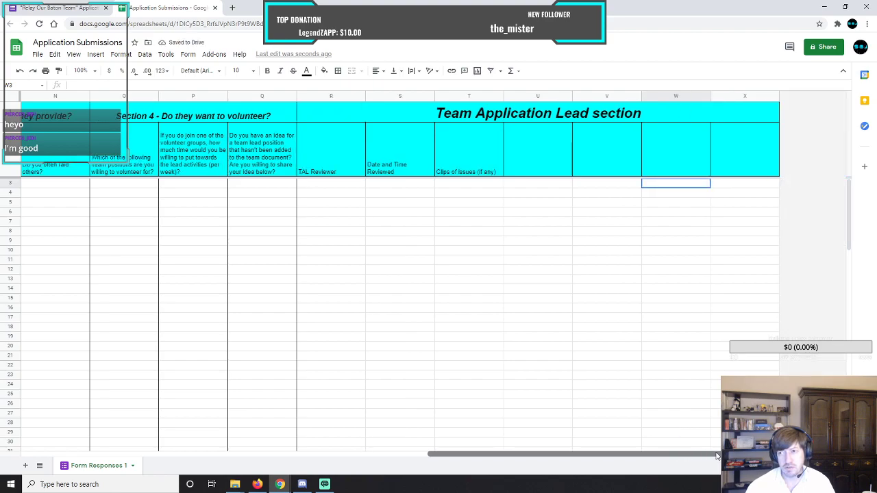
{"action": "right_click", "coordinate": [691, 190]}
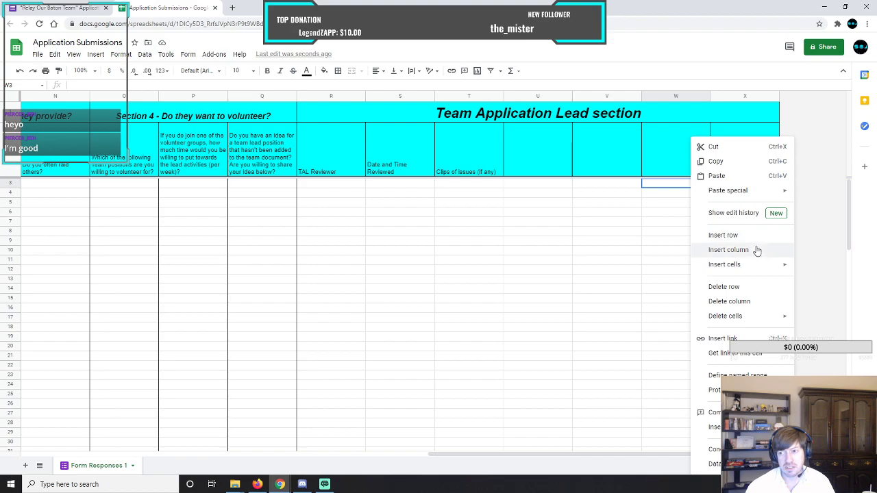
{"action": "left_click", "coordinate": [728, 250]}
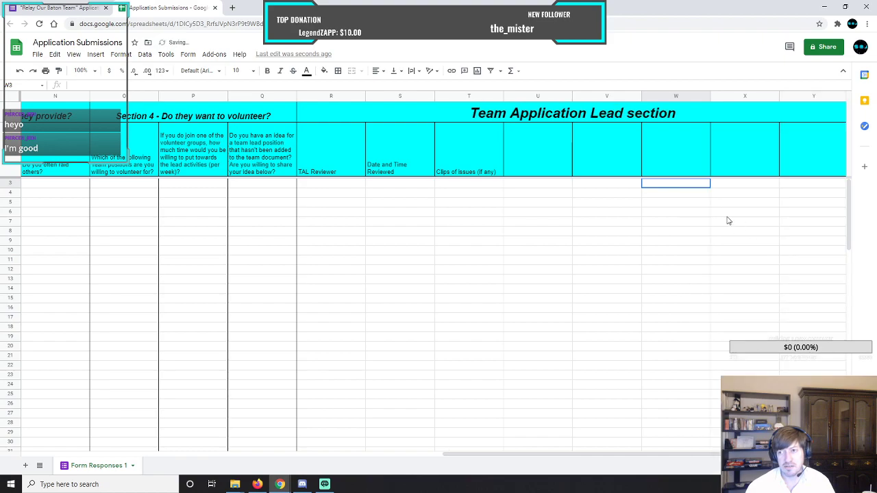
{"action": "right_click", "coordinate": [683, 186]}
{"action": "left_click", "coordinate": [726, 250]}
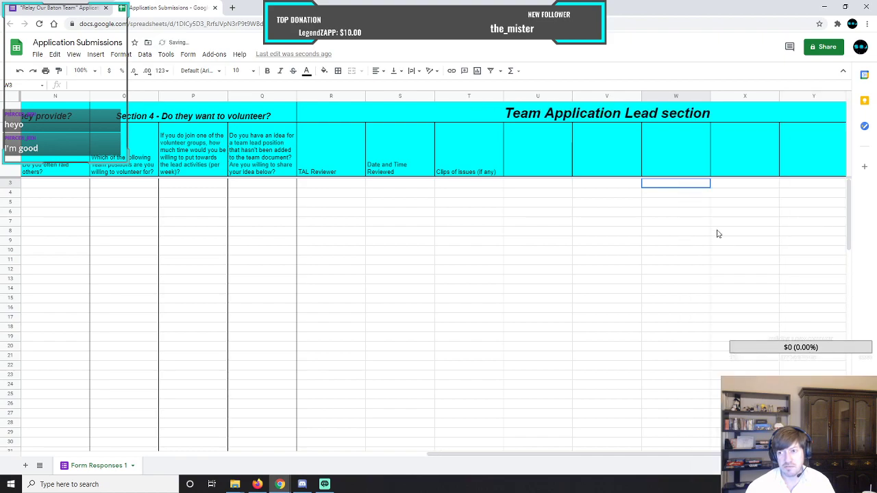
{"action": "right_click", "coordinate": [688, 191]}
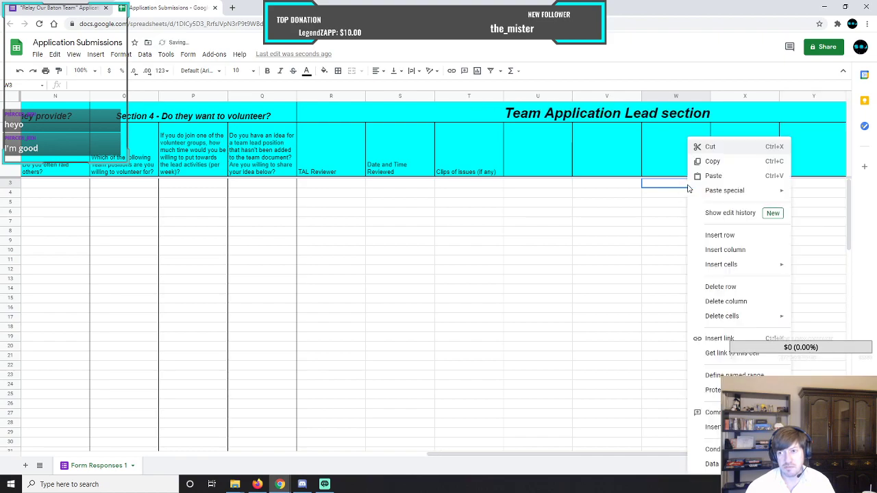
{"action": "left_click", "coordinate": [726, 251]}
{"action": "left_click_drag", "start_coordinate": [607, 458], "coordinate": [658, 458]}
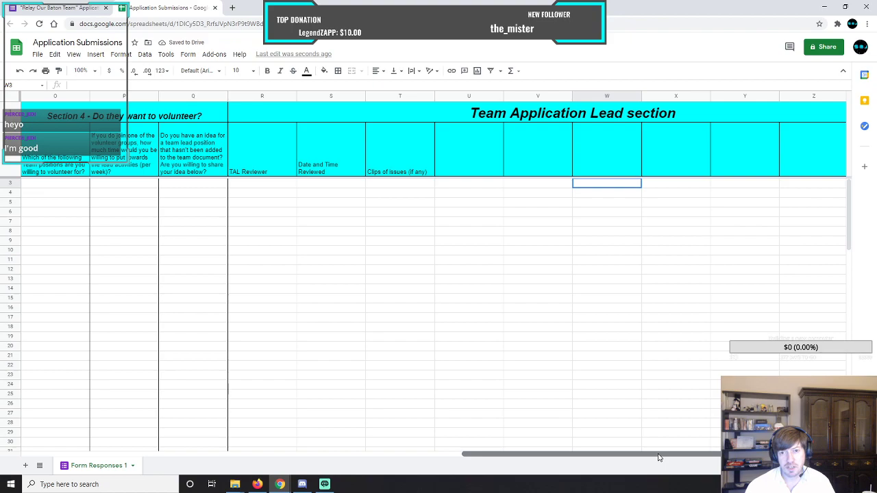
Copy the three review headings in R2:T2 and paste them into U2:W2 and X2:Z2.
{"action": "left_click_drag", "start_coordinate": [265, 156], "coordinate": [399, 164]}
{"action": "key", "text": "ctrl+c"}
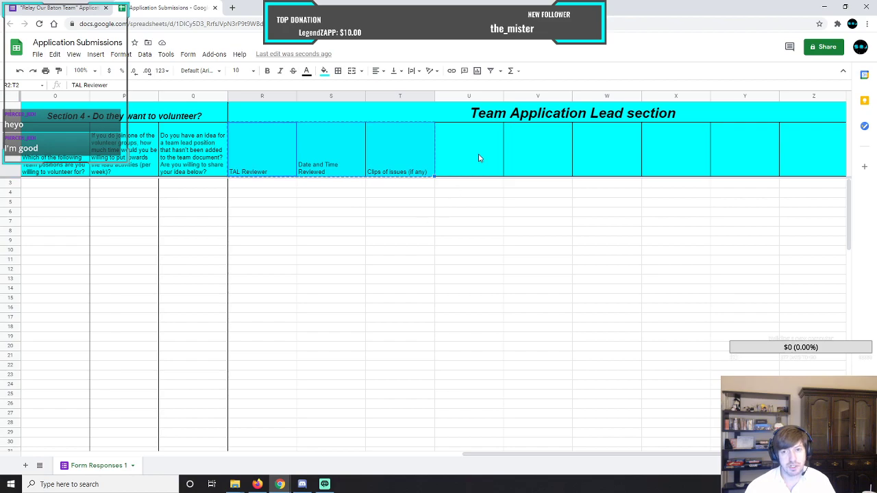
{"action": "left_click", "coordinate": [479, 158]}
{"action": "key", "text": "ctrl+v"}
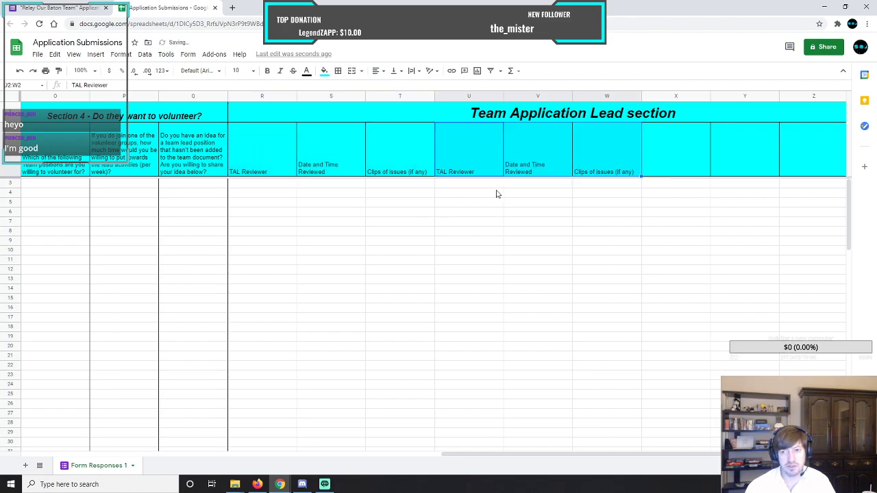
{"action": "left_click", "coordinate": [661, 159]}
{"action": "key", "text": "ctrl+v"}
{"action": "left_click_drag", "start_coordinate": [587, 460], "coordinate": [689, 458]}
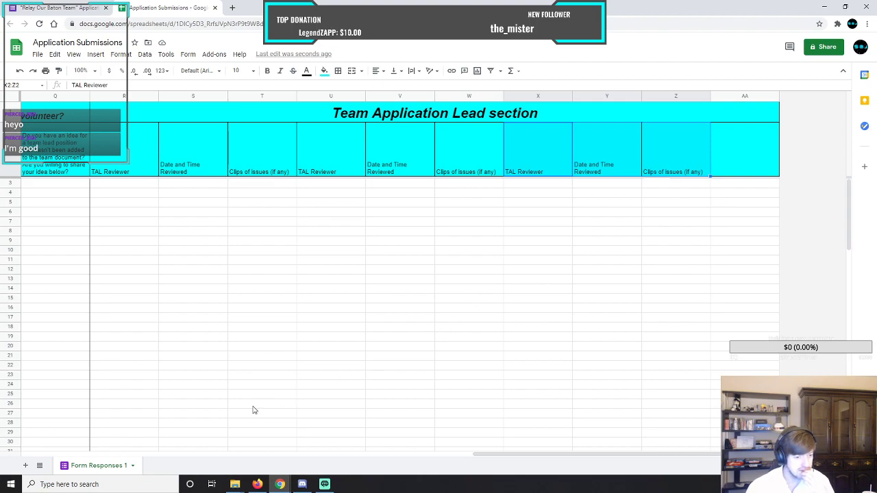
Rename the Form Responses 1 sheet as "Application Submissions".
{"action": "left_click", "coordinate": [133, 467]}
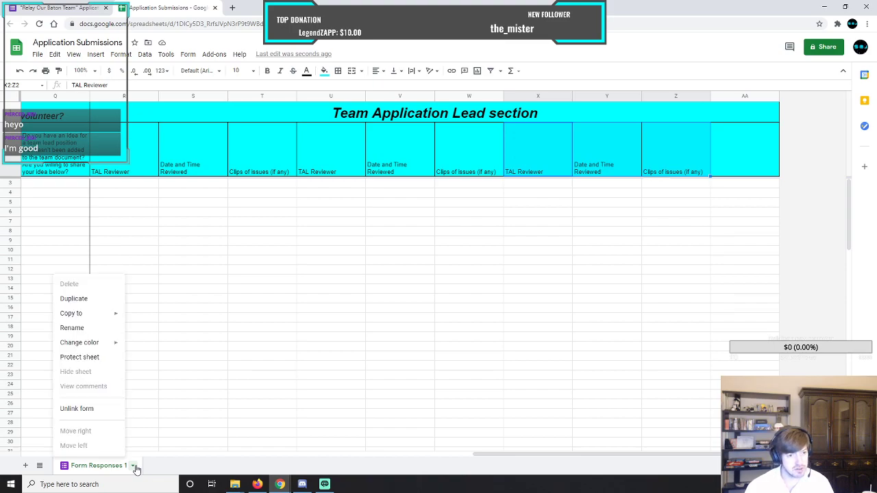
{"action": "left_click", "coordinate": [82, 329]}
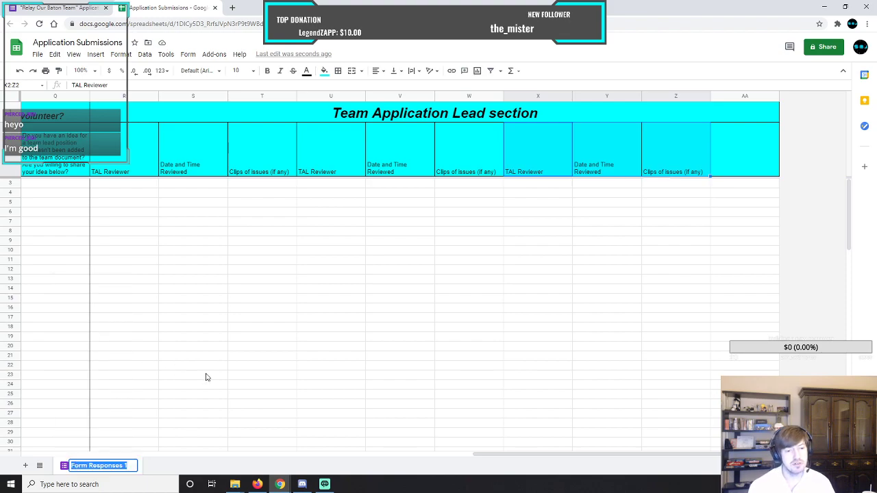
{"action": "type", "text": "A"}
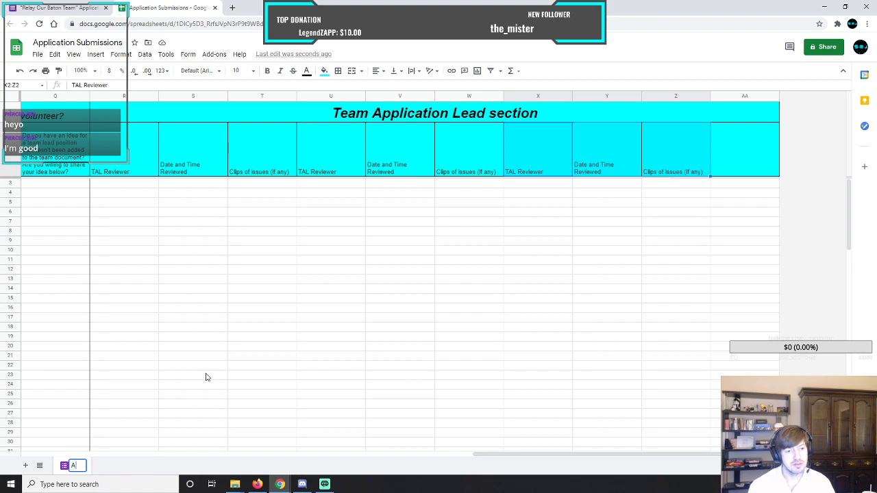
{"action": "type", "text": "pplication "}
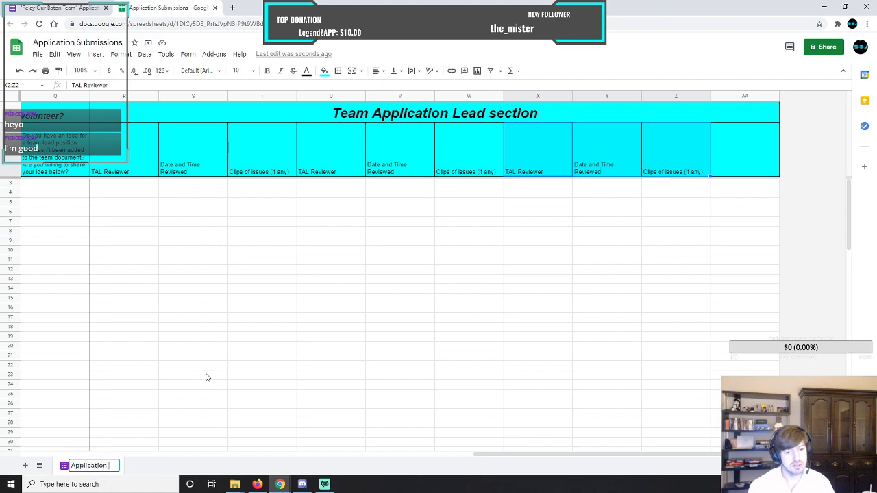
{"action": "type", "text": "Submissions"}
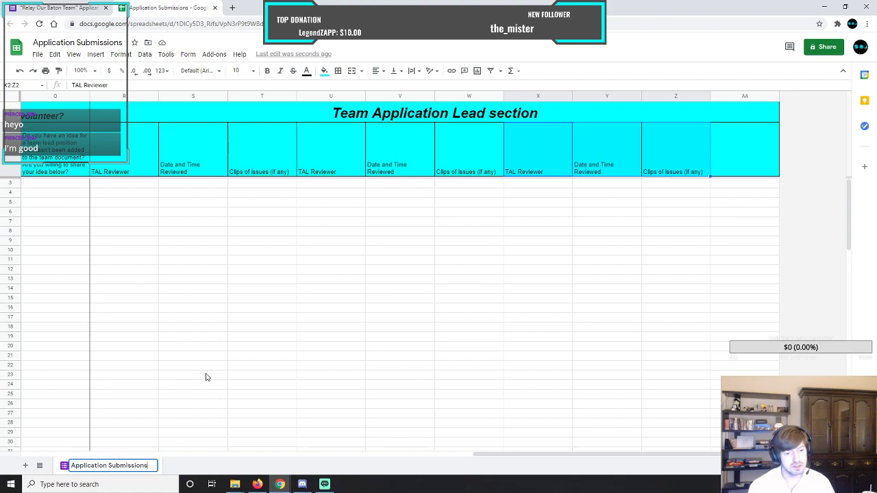
{"action": "key", "text": "Return"}
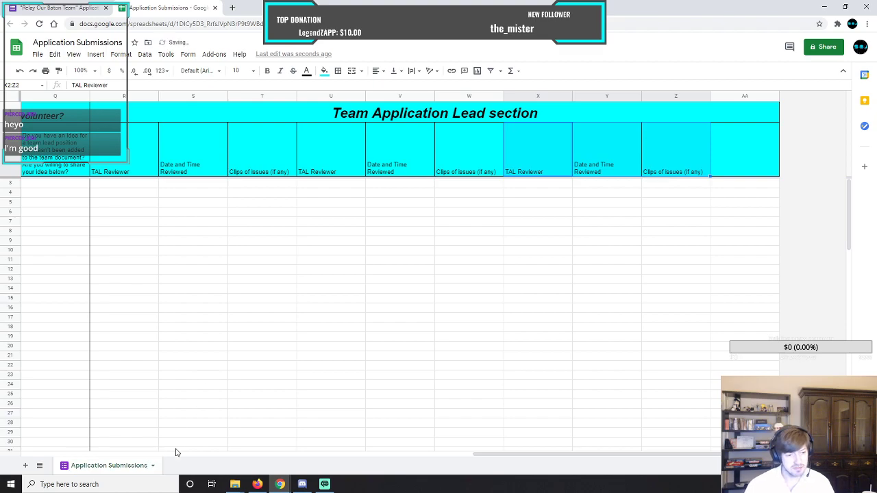
Add a new sheet and move the Team Application Lead section from R1:AA2 of Application Submissions to its cell A1.
{"action": "left_click", "coordinate": [25, 466]}
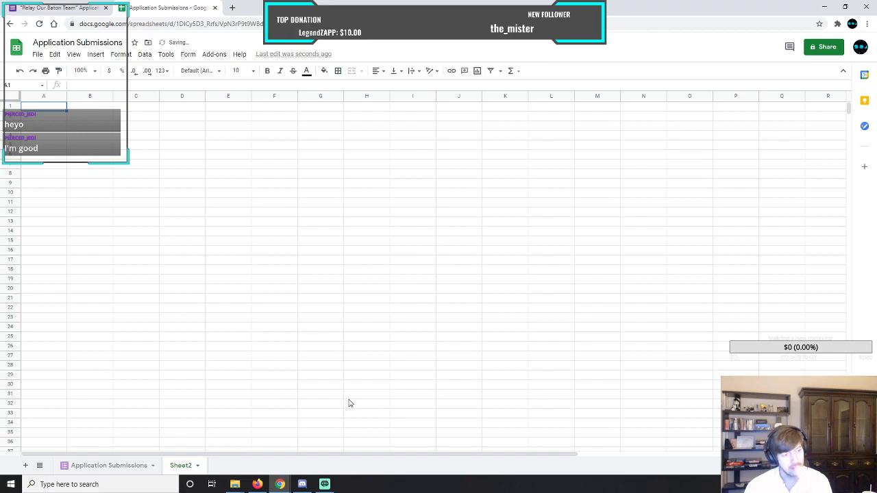
{"action": "left_click", "coordinate": [120, 464]}
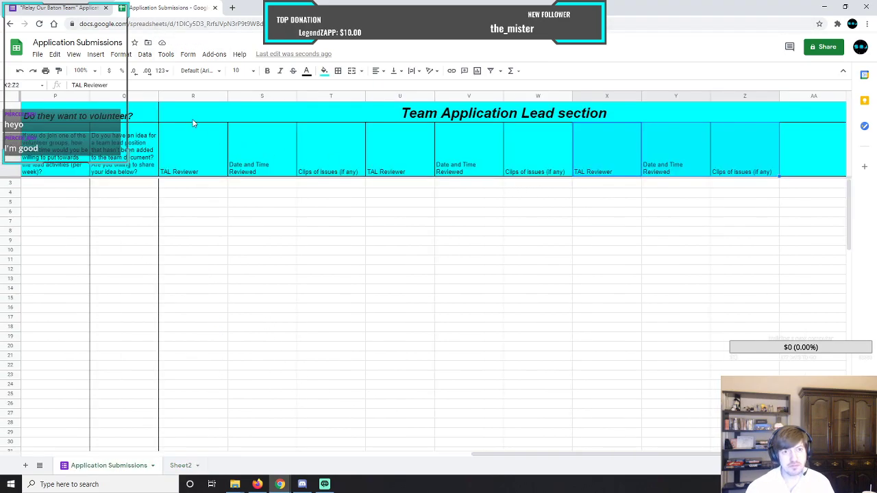
{"action": "left_click_drag", "start_coordinate": [195, 124], "coordinate": [191, 115]}
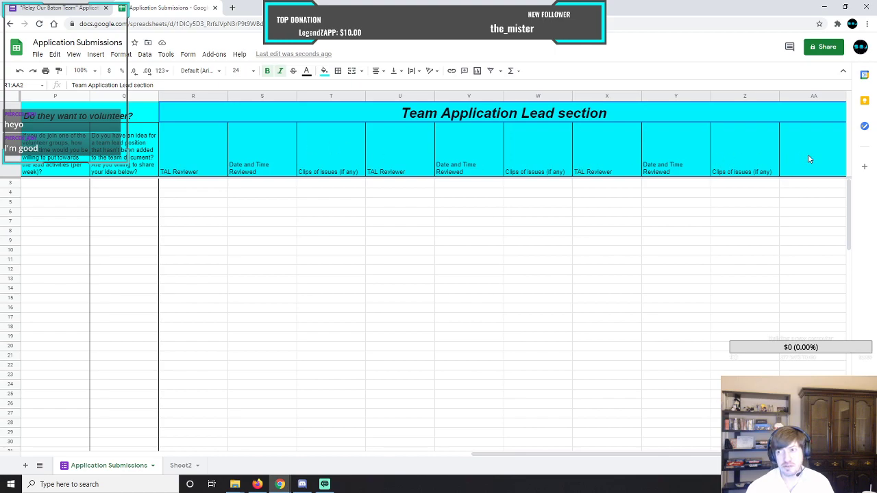
{"action": "key", "text": "ctrl+c"}
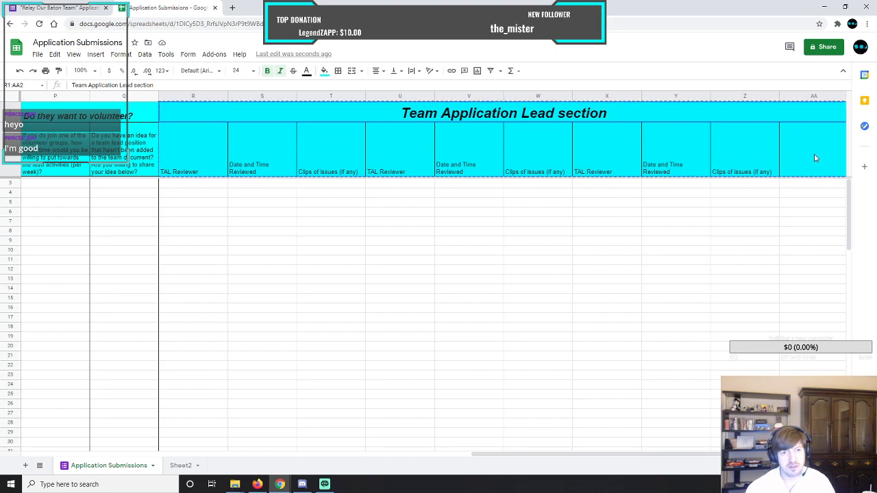
{"action": "left_click", "coordinate": [181, 465]}
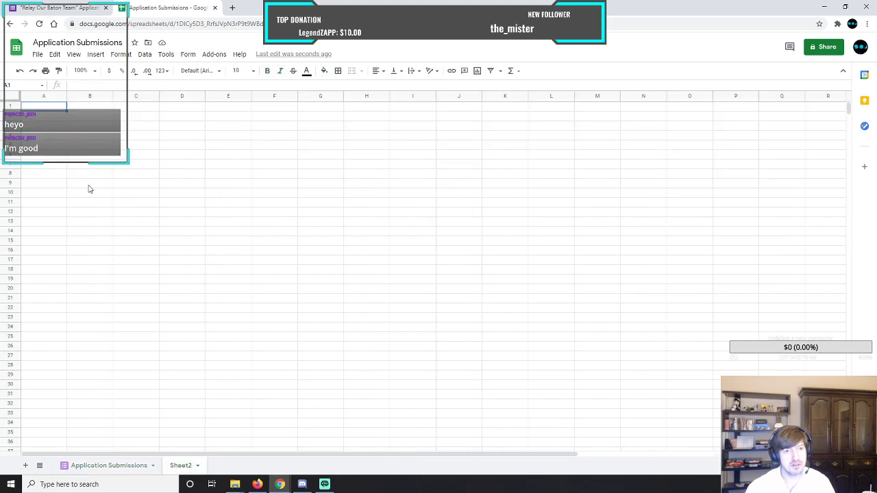
{"action": "key", "text": "ctrl+v"}
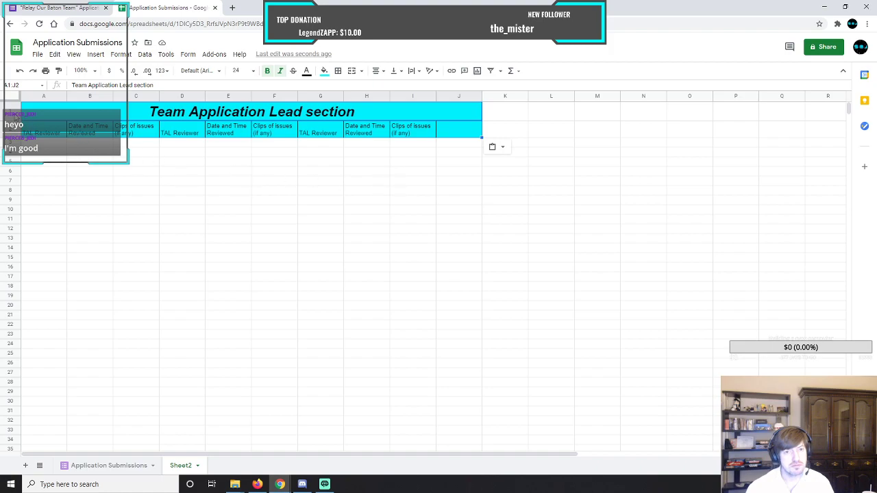
Merge all of row 1 on Sheet2 into one title cell and left-align the "Team Application Lead section" title.
{"action": "left_click", "coordinate": [13, 112]}
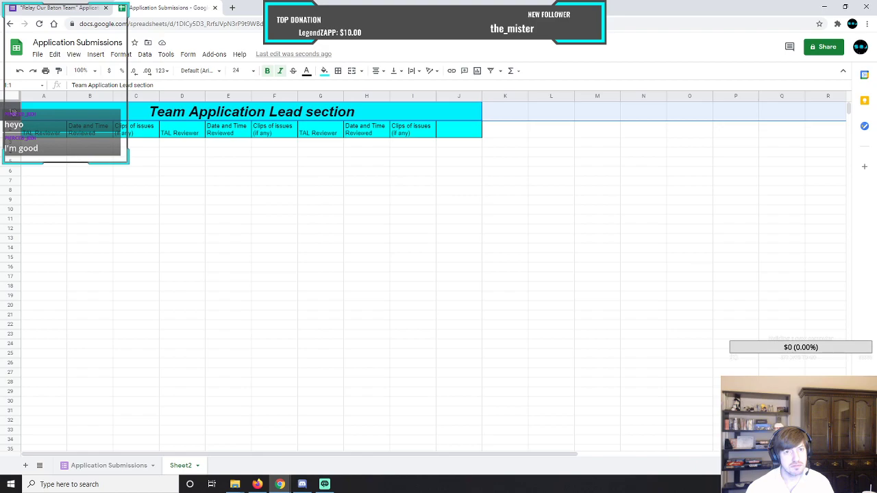
{"action": "left_click", "coordinate": [144, 55]}
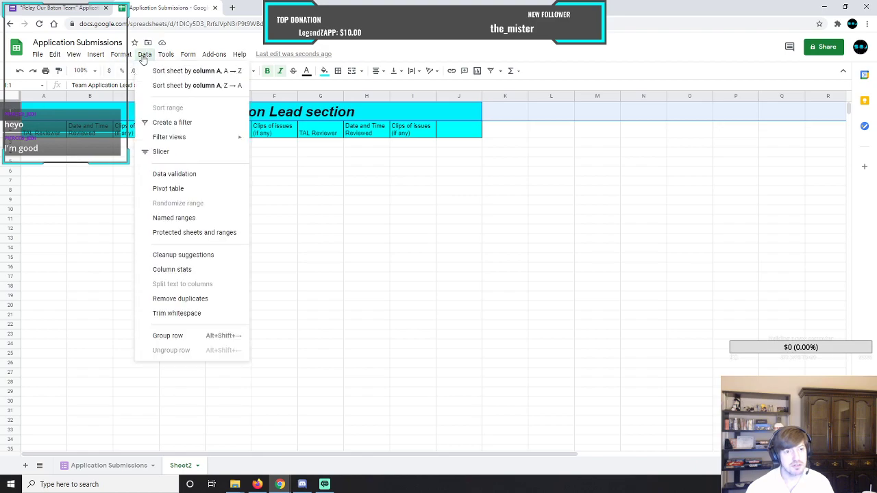
{"action": "mouse_move", "coordinate": [121, 54]}
{"action": "mouse_move", "coordinate": [151, 220]}
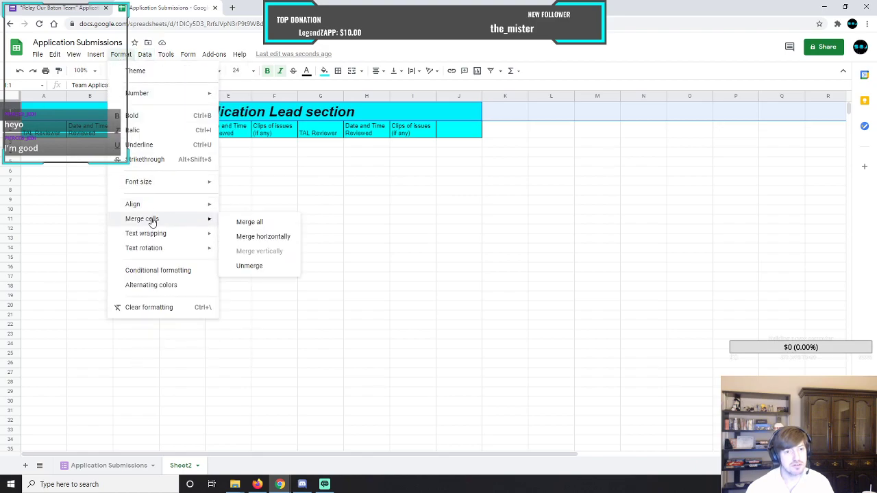
{"action": "left_click", "coordinate": [257, 224]}
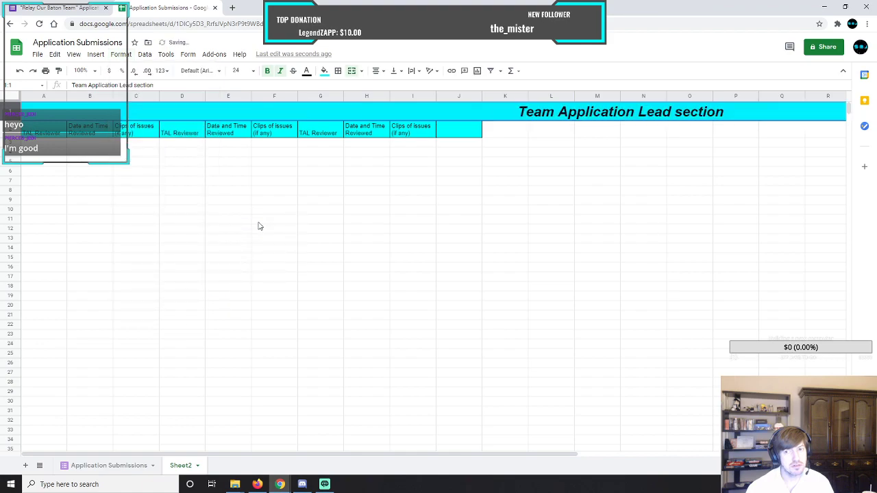
{"action": "left_click", "coordinate": [382, 71]}
{"action": "left_click", "coordinate": [376, 89]}
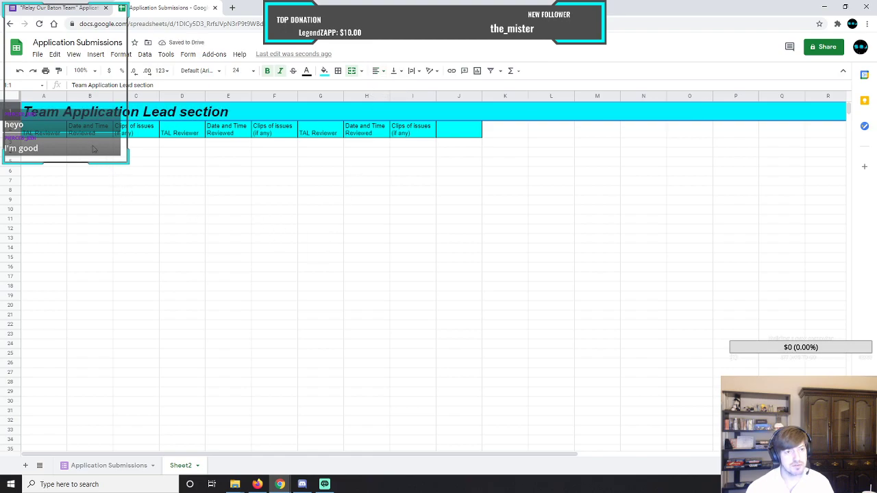
Fill the whole of heading row 2 with cyan.
{"action": "left_click", "coordinate": [11, 130]}
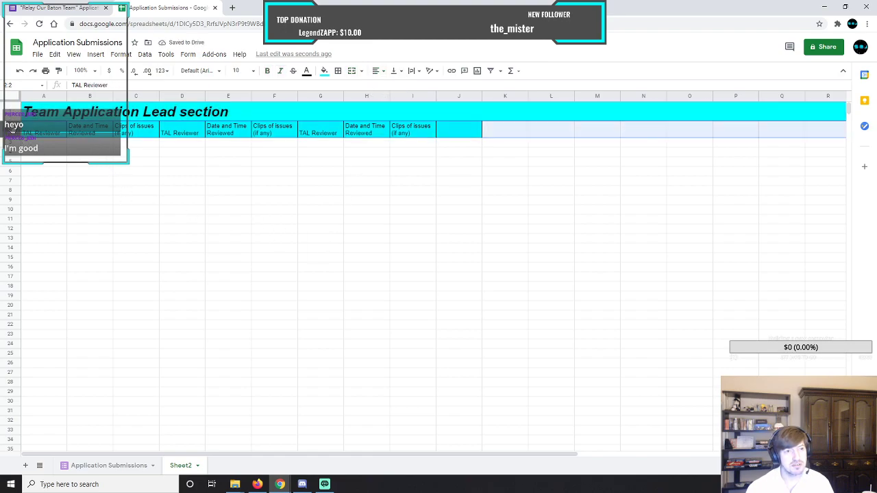
{"action": "left_click", "coordinate": [324, 70]}
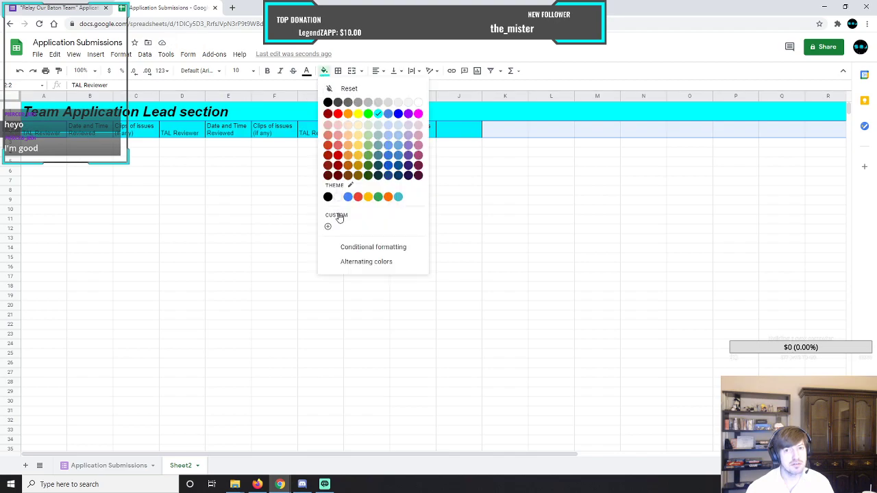
{"action": "left_click", "coordinate": [380, 115]}
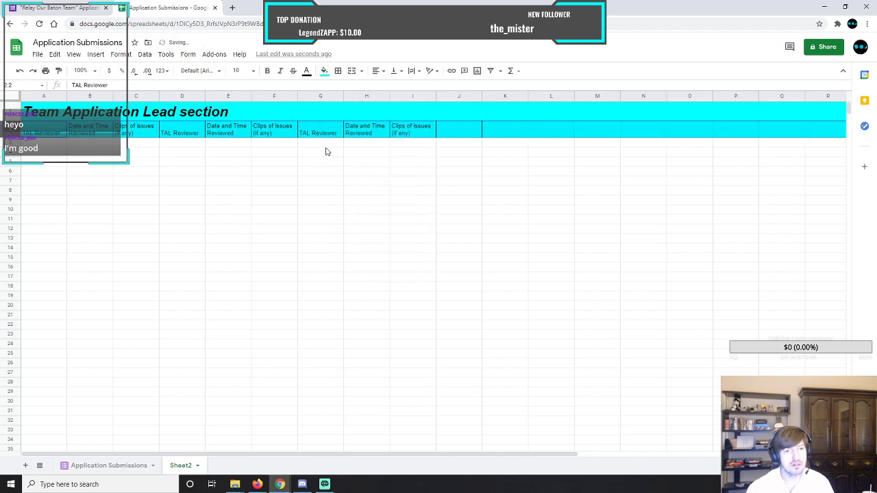
{"action": "left_click", "coordinate": [157, 144]}
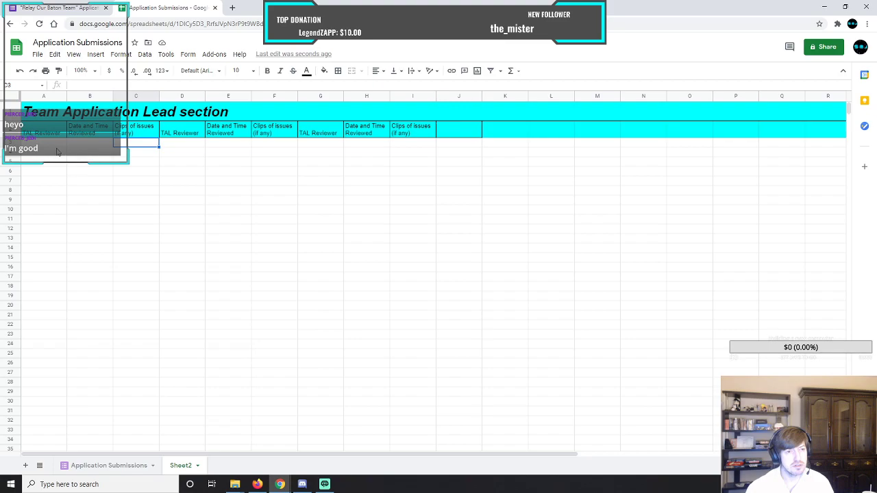
Insert one column to the left of column A.
{"action": "left_click", "coordinate": [41, 95]}
{"action": "right_click", "coordinate": [41, 95]}
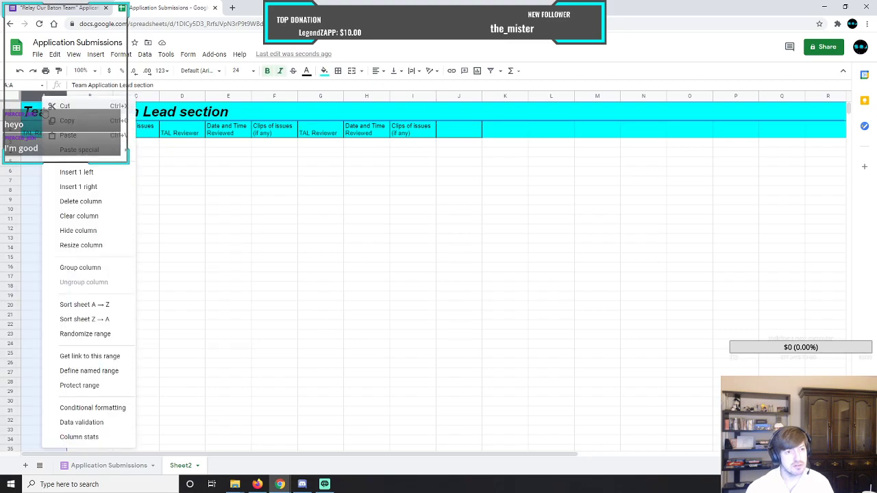
{"action": "left_click", "coordinate": [68, 174]}
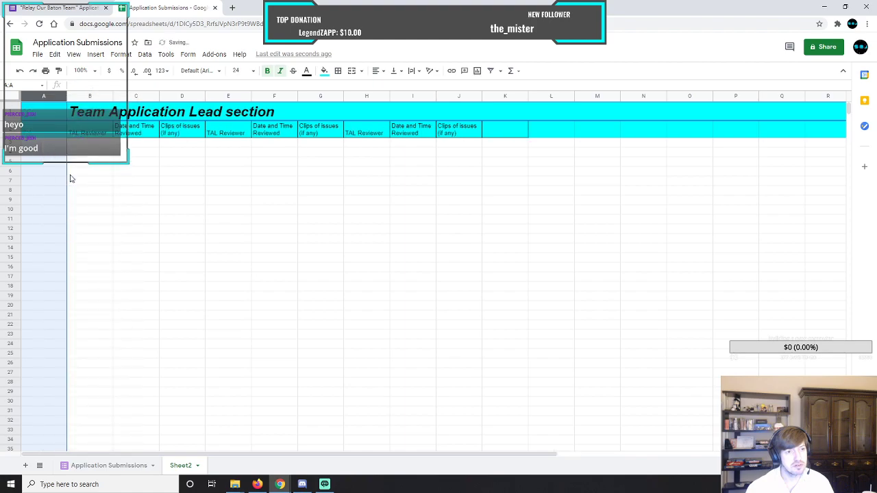
{"action": "left_click", "coordinate": [49, 147]}
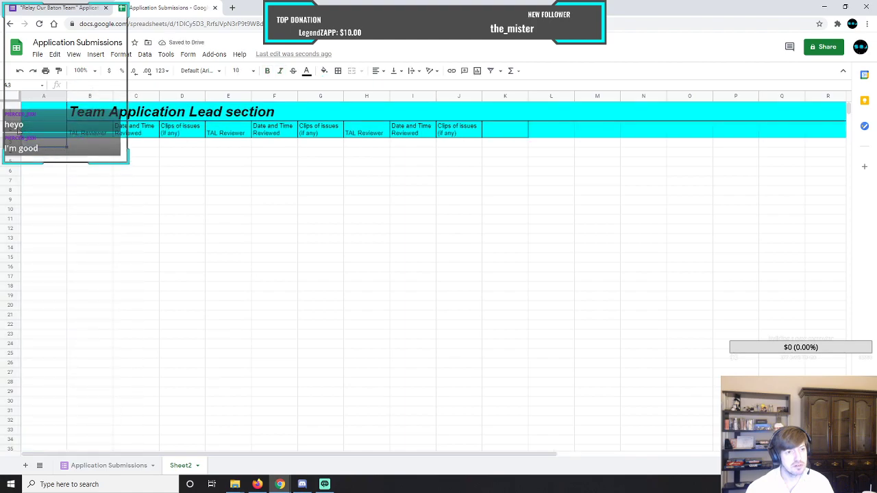
Merge all of row 1 again so the title cell includes the new first column.
{"action": "left_click", "coordinate": [11, 111]}
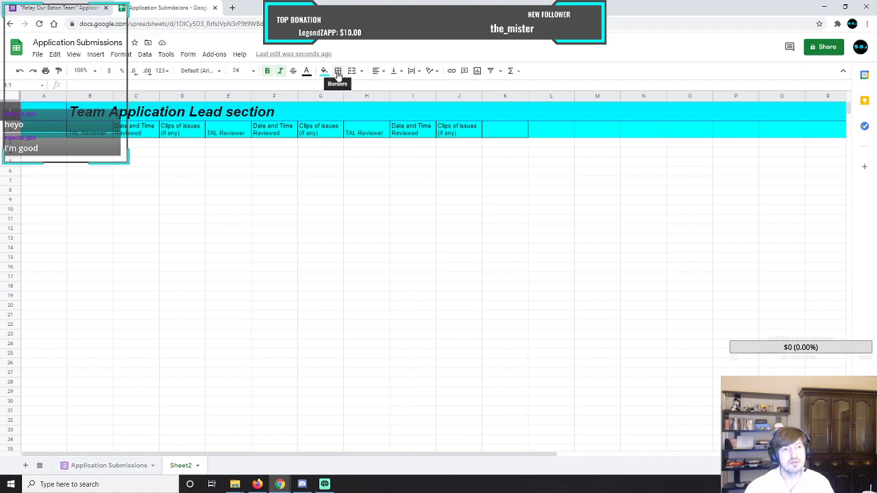
{"action": "left_click", "coordinate": [121, 54]}
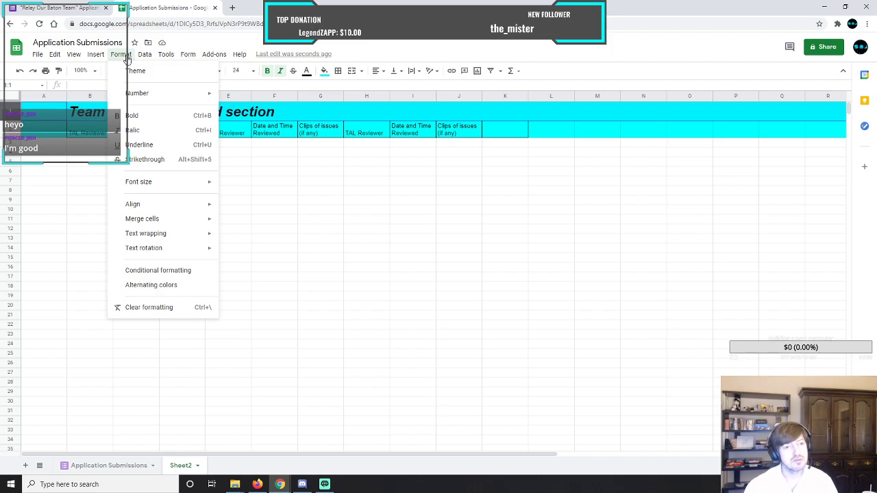
{"action": "mouse_move", "coordinate": [173, 221]}
{"action": "left_click", "coordinate": [274, 222]}
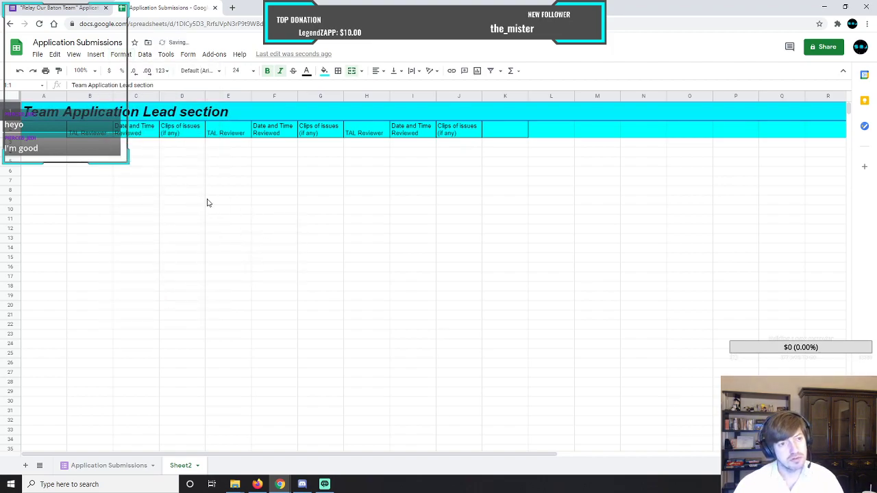
Review the applicant headings on the Application Submissions sheet, and enter "Applicant" as the heading in cell A2 of Sheet2.
{"action": "left_click", "coordinate": [53, 137]}
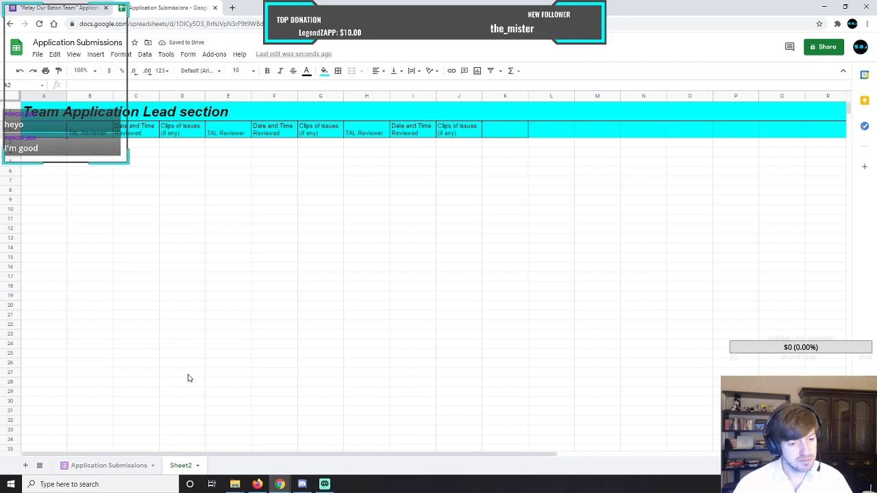
{"action": "left_click", "coordinate": [114, 466]}
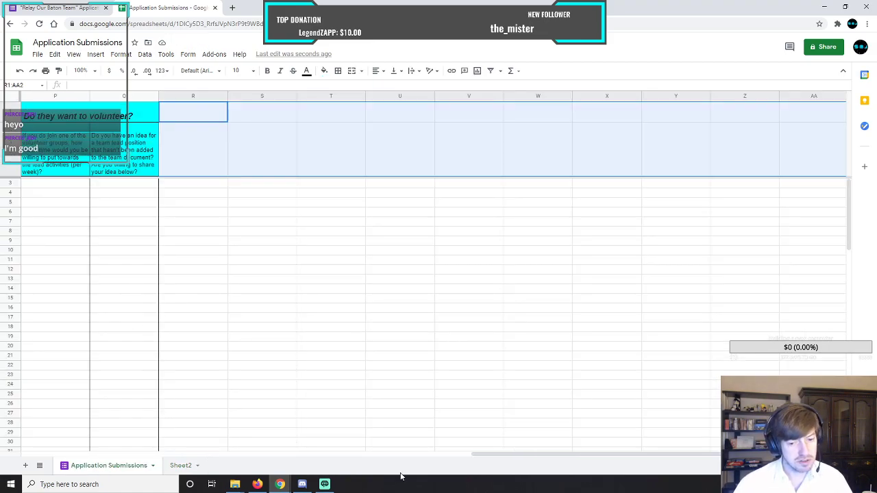
{"action": "left_click_drag", "start_coordinate": [505, 458], "coordinate": [45, 448]}
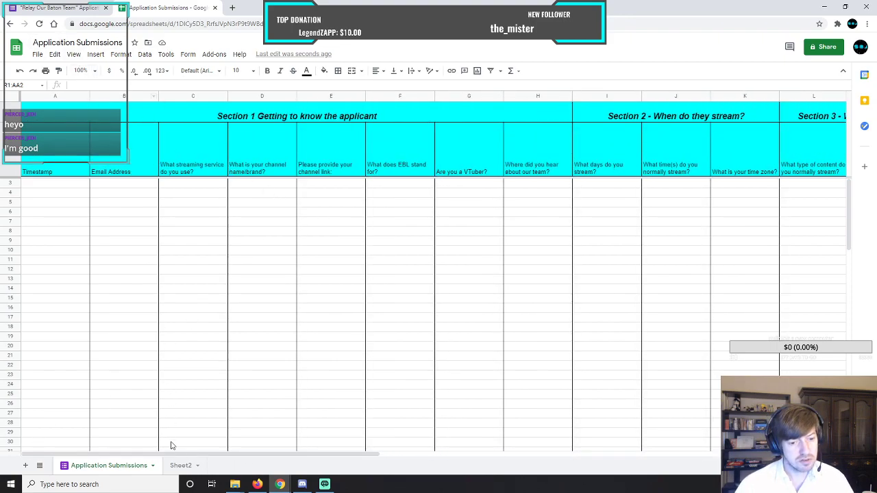
{"action": "left_click", "coordinate": [180, 467]}
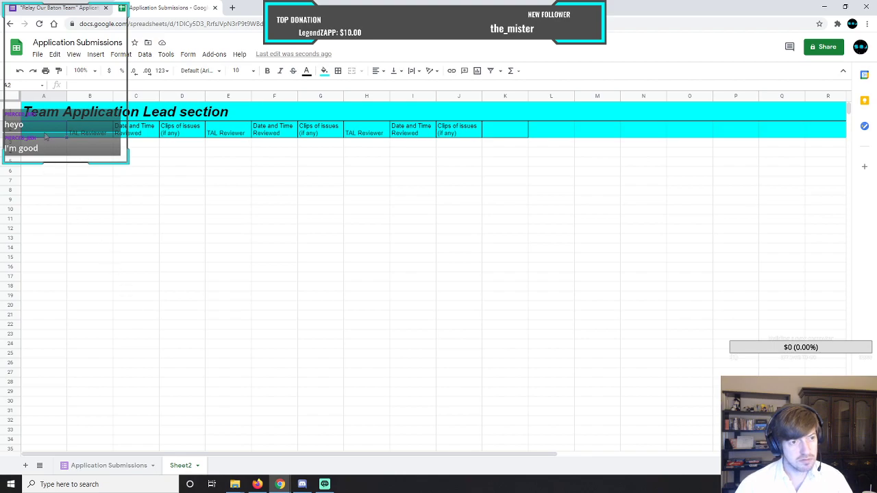
{"action": "type", "text": "Applicant"}
{"action": "key", "text": "Return"}
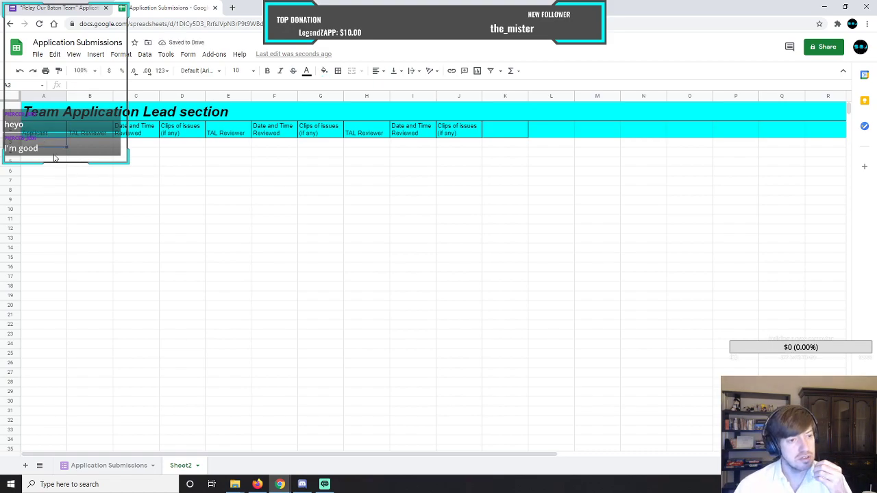
Insert a column directly after Applicant, head it "Approved/Rejected" in row 2, and widen it so the heading fits on one line.
{"action": "right_click", "coordinate": [81, 134]}
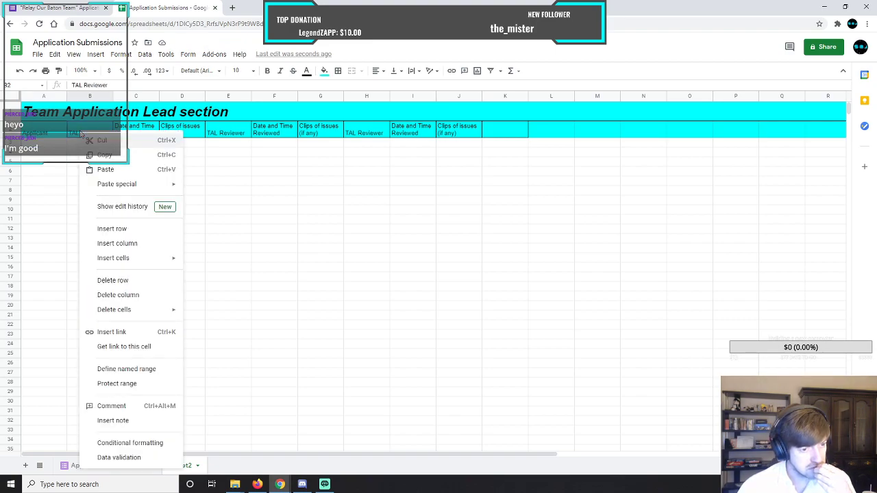
{"action": "left_click", "coordinate": [123, 245]}
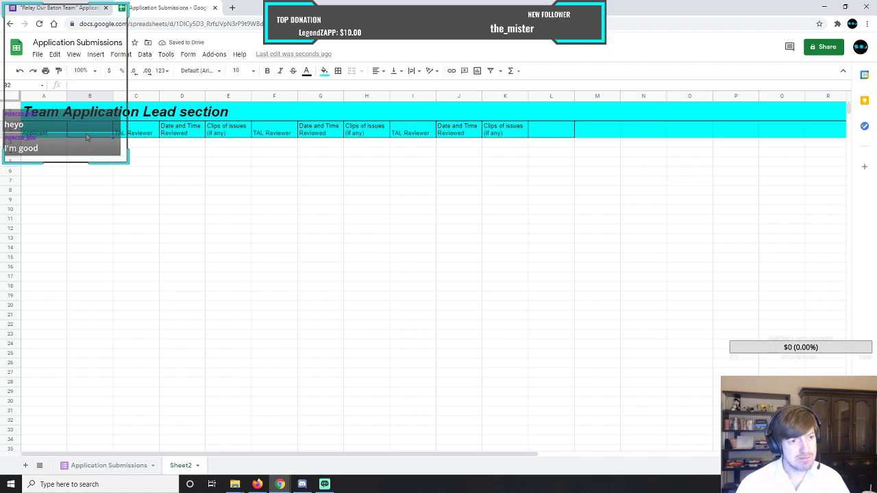
{"action": "type", "text": "A"}
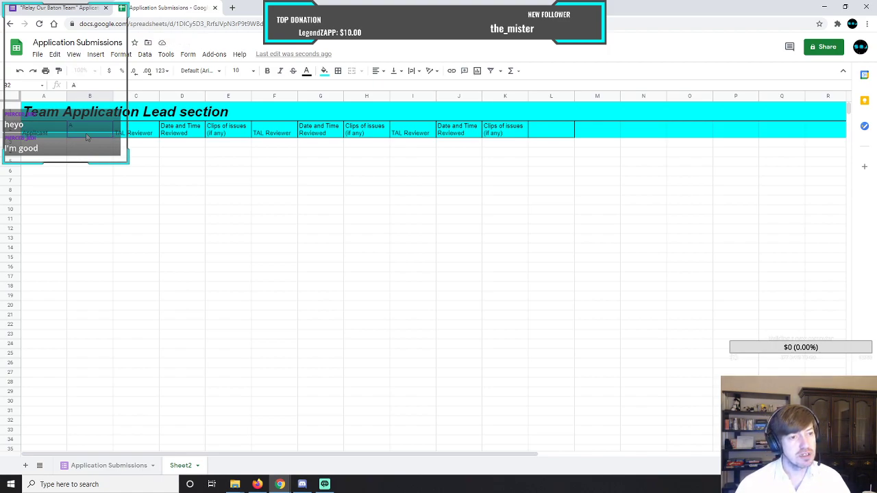
{"action": "type", "text": "pproved"}
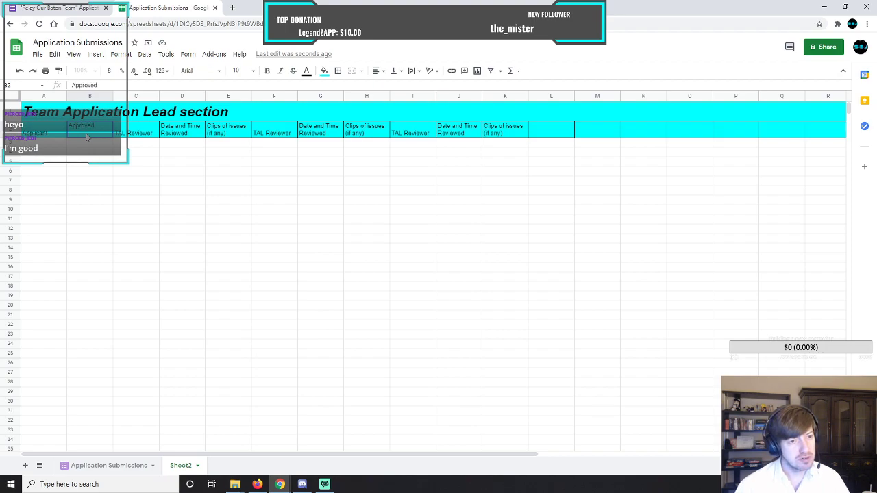
{"action": "type", "text": "/Reject"}
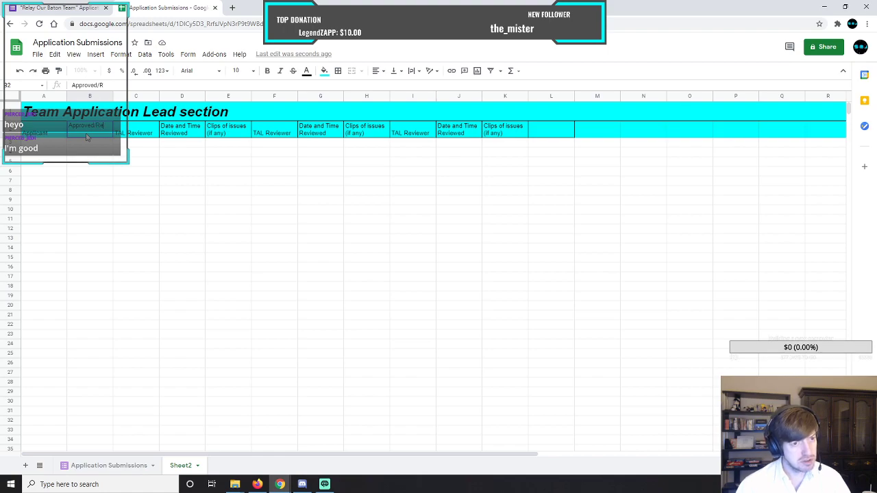
{"action": "type", "text": "ed"}
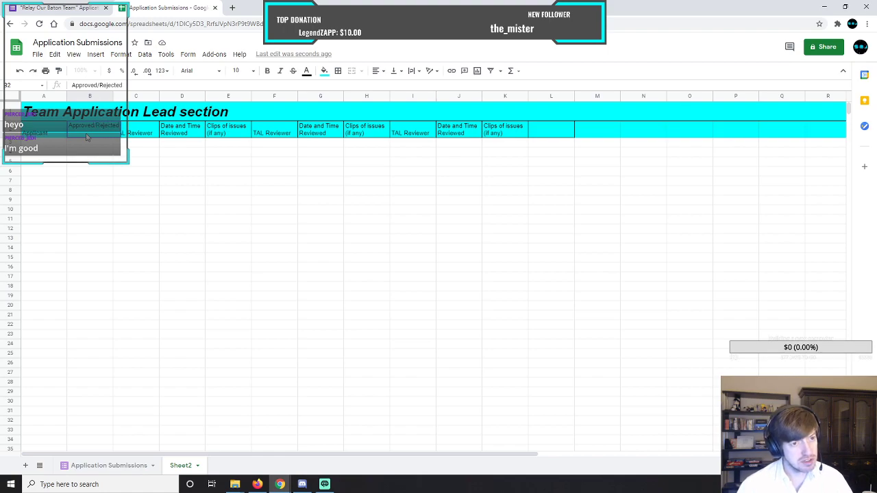
{"action": "key", "text": "Return"}
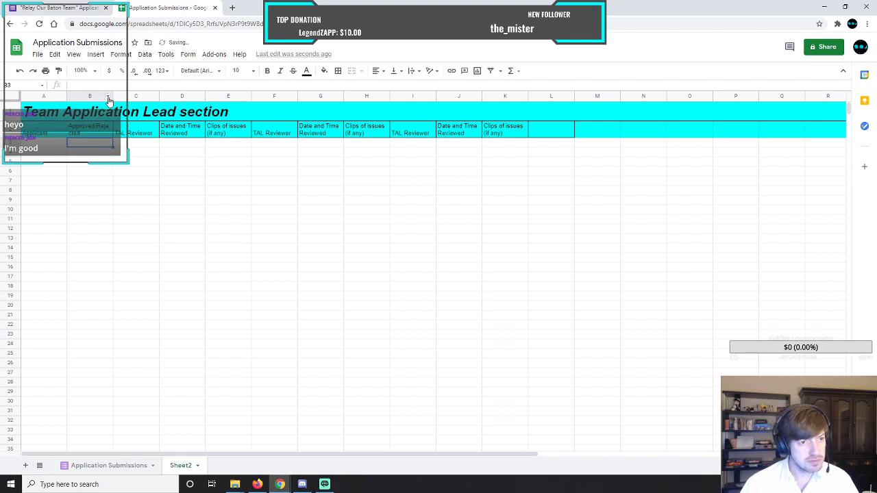
{"action": "left_click_drag", "start_coordinate": [113, 96], "coordinate": [126, 97]}
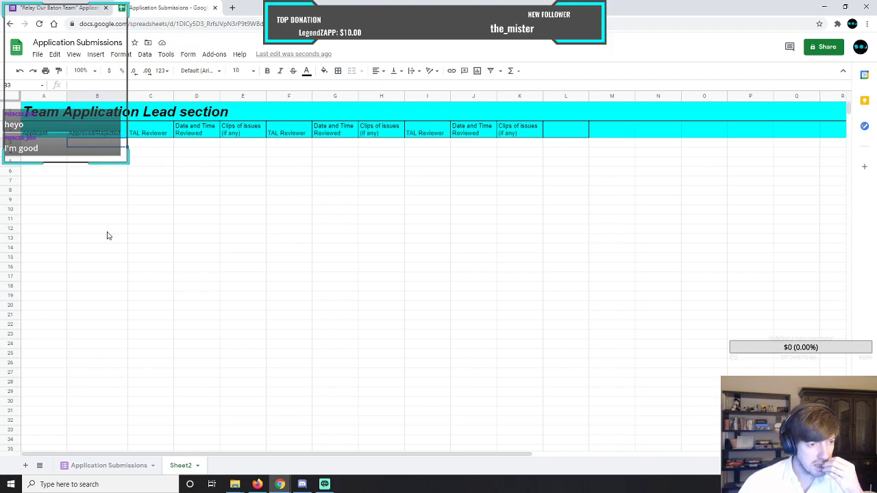
Apply borders to all cells of heading row 2.
{"action": "left_click", "coordinate": [12, 132]}
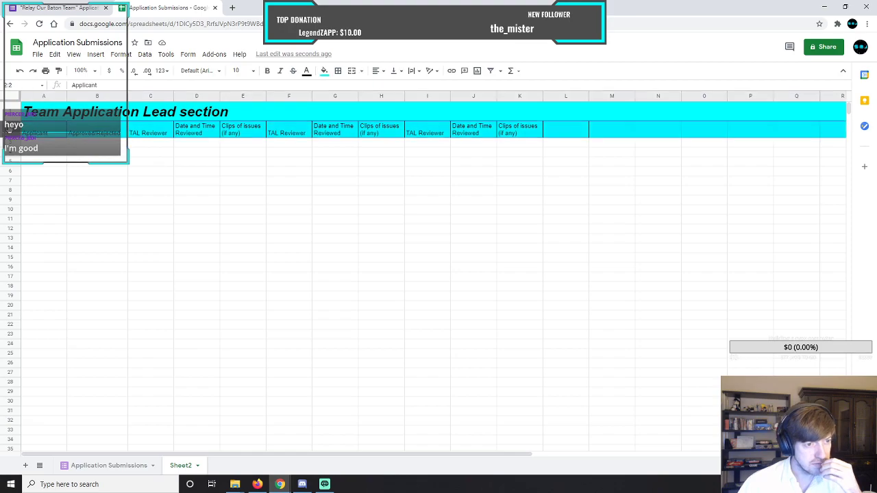
{"action": "left_click", "coordinate": [338, 72]}
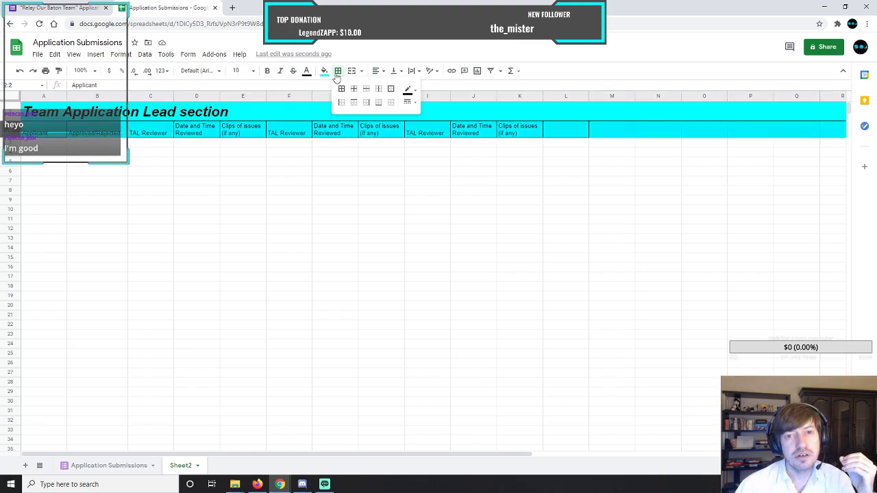
{"action": "left_click", "coordinate": [341, 90]}
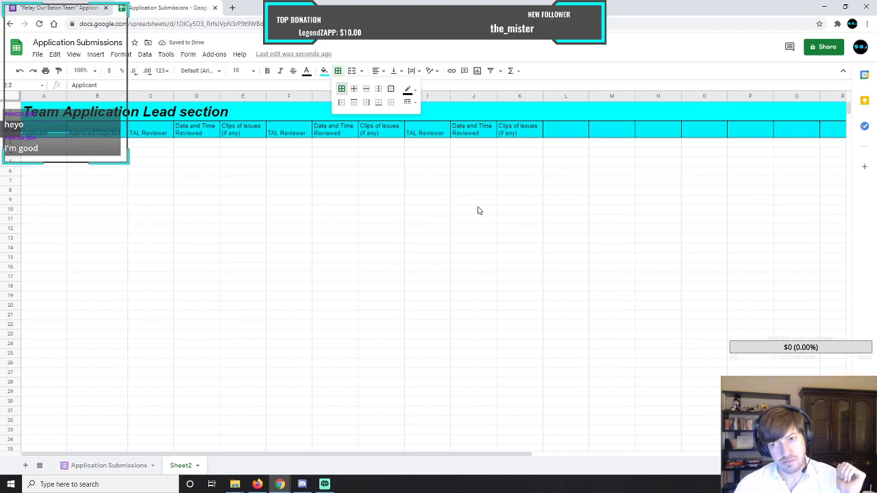
{"action": "left_click", "coordinate": [459, 173]}
Copy the three review headings in I2:K2 and paste them at L2 and again at O2 to add two more reviews.
{"action": "left_click_drag", "start_coordinate": [431, 134], "coordinate": [519, 134]}
{"action": "key", "text": "ctrl+c"}
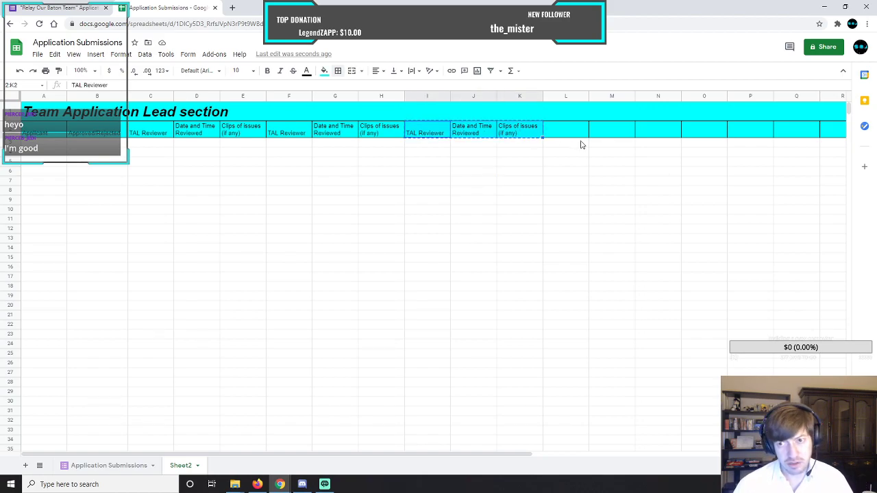
{"action": "left_click", "coordinate": [573, 132]}
{"action": "key", "text": "ctrl+v"}
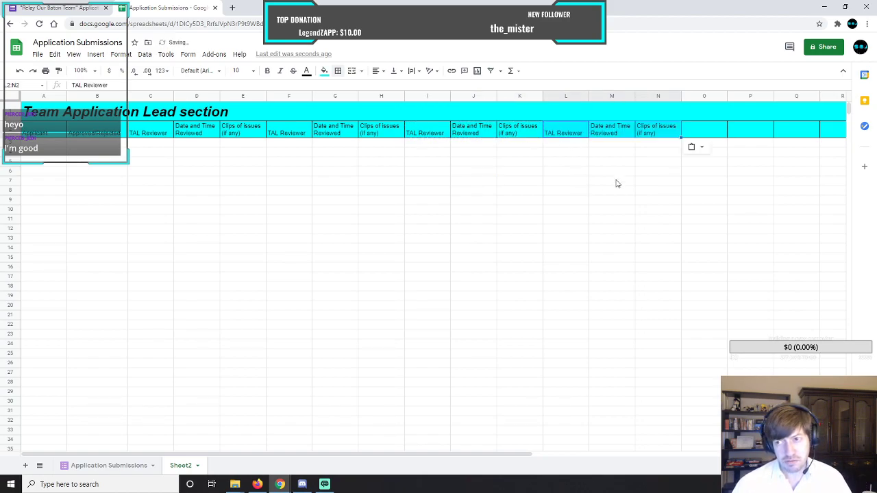
{"action": "left_click", "coordinate": [708, 134]}
{"action": "key", "text": "ctrl+v"}
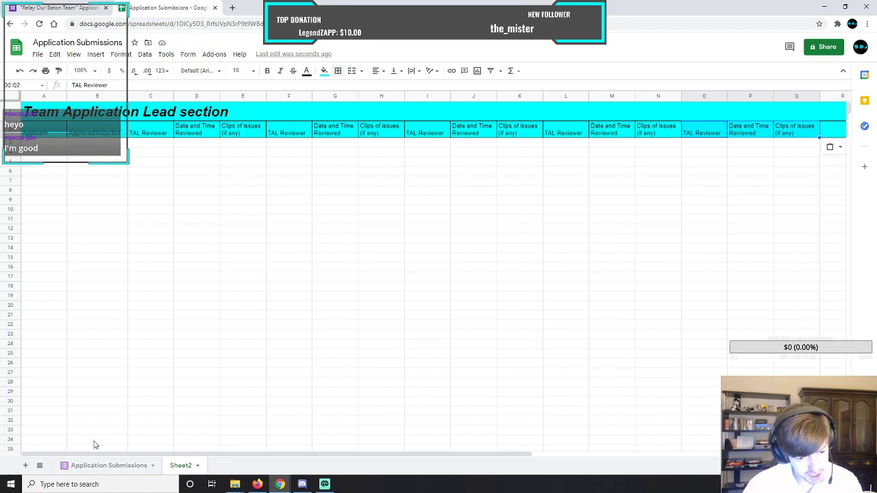
{"action": "left_click", "coordinate": [102, 469]}
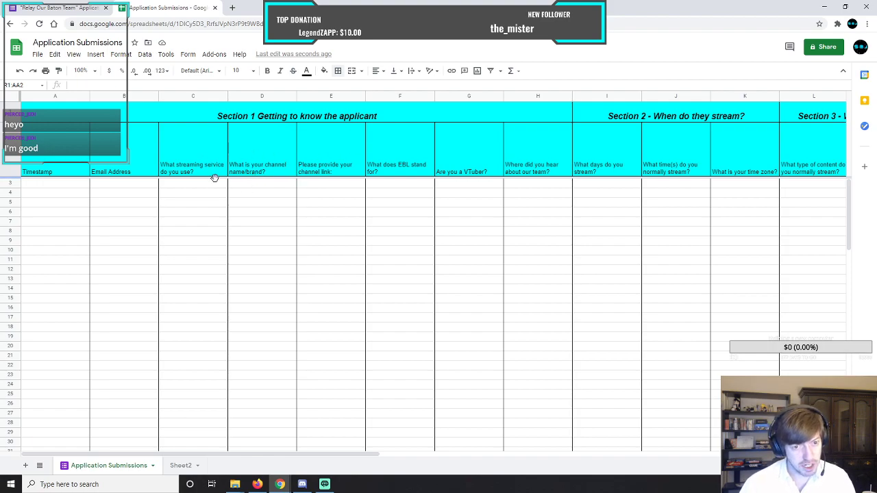
{"action": "left_click", "coordinate": [182, 466]}
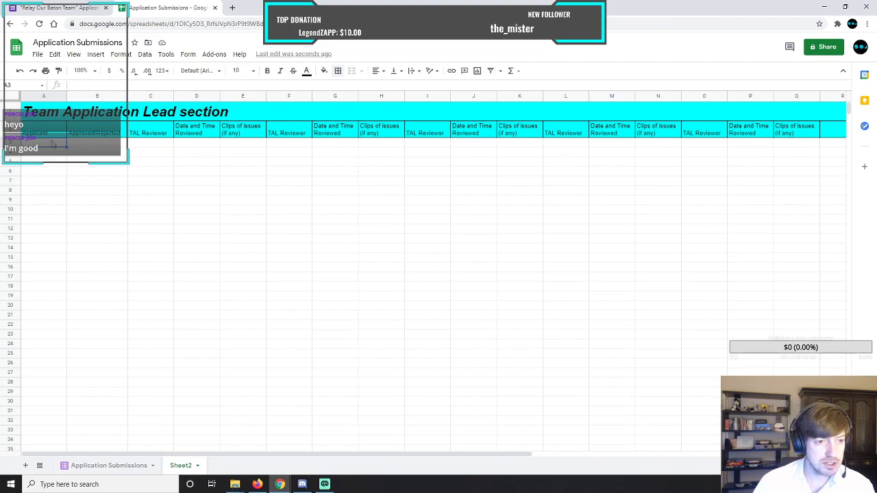
{"action": "left_click", "coordinate": [154, 142]}
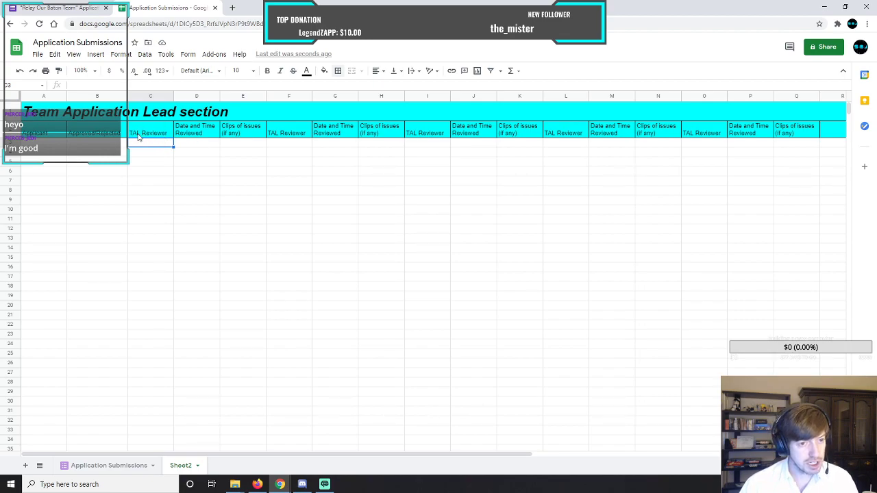
{"action": "left_click", "coordinate": [196, 144]}
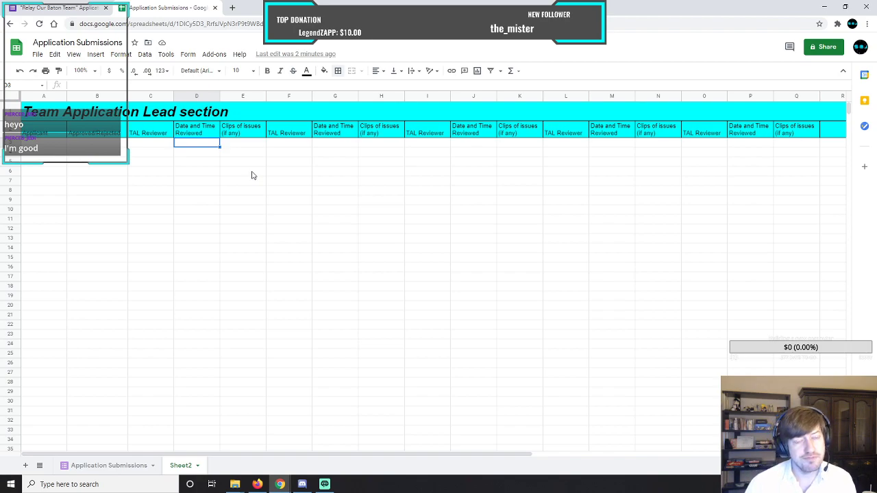
{"action": "left_click", "coordinate": [237, 135]}
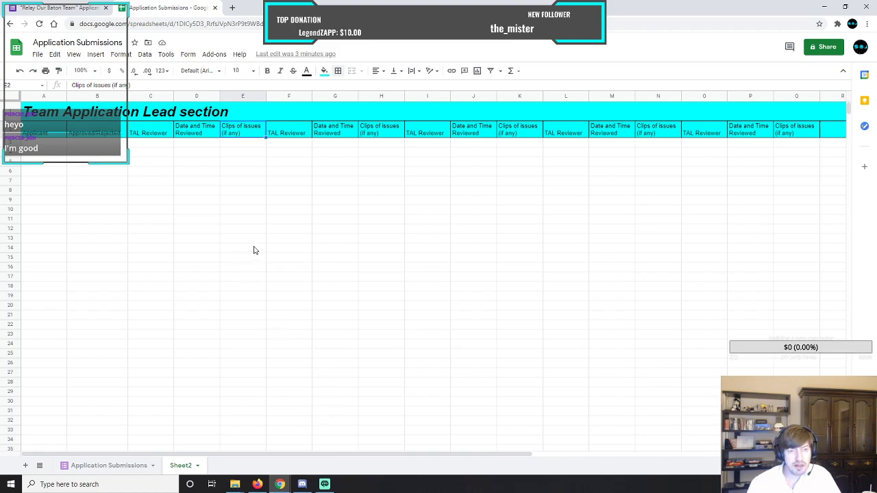
Rename Sheet2 as "TAL Reviewer Sheet".
{"action": "right_click", "coordinate": [188, 468]}
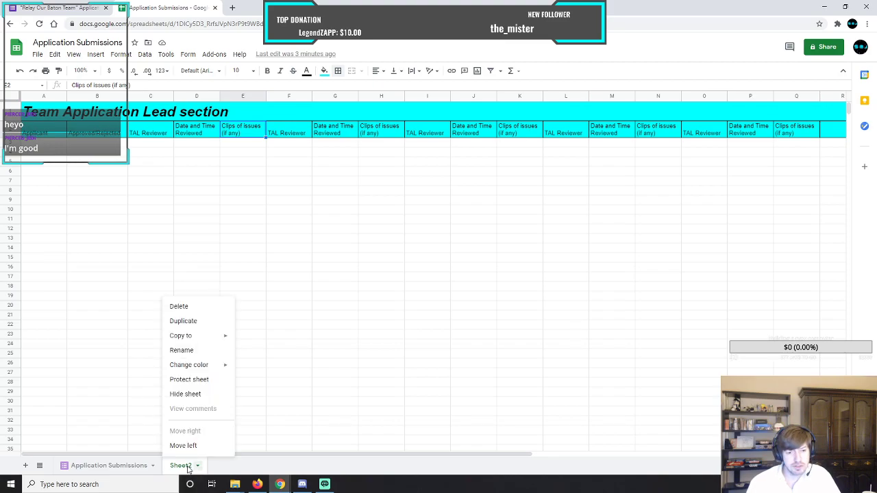
{"action": "left_click", "coordinate": [182, 350]}
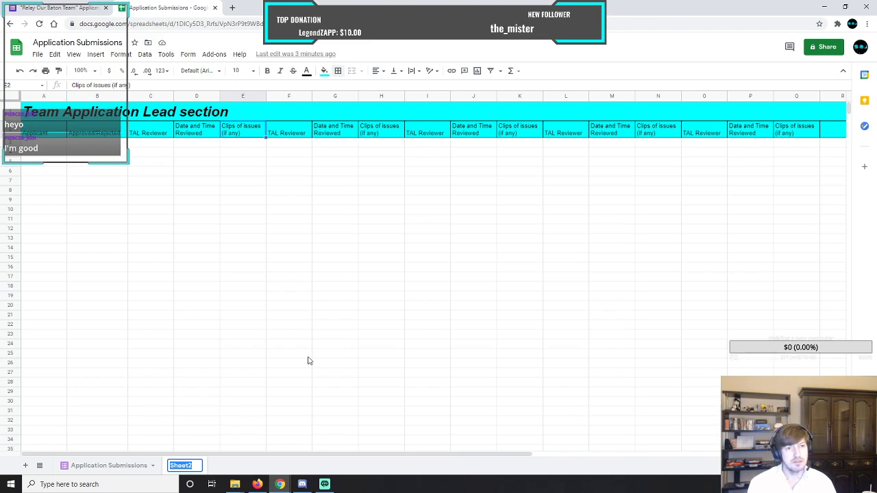
{"action": "type", "text": "TAL"}
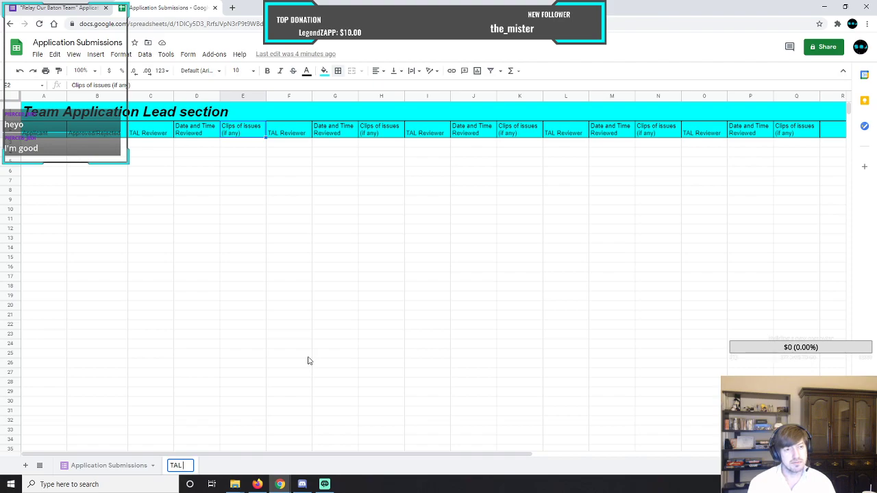
{"action": "type", "text": "Reviewer"}
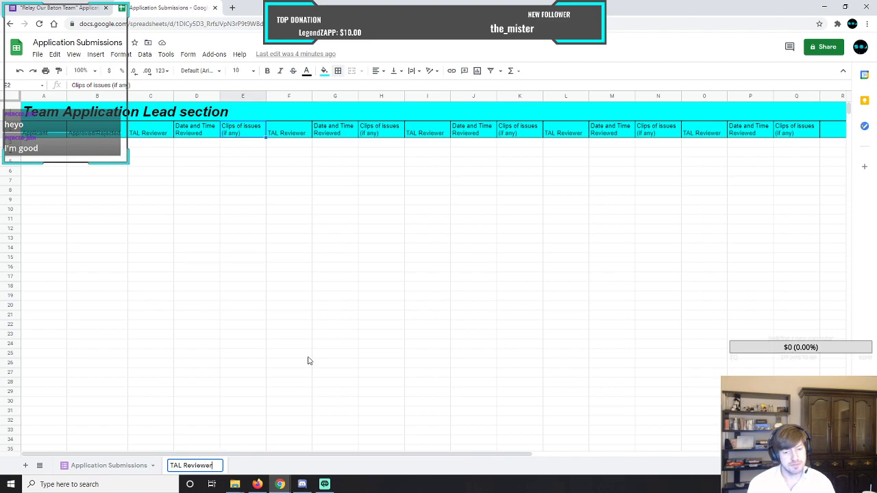
{"action": "type", "text": " Sheet"}
{"action": "key", "text": "Return"}
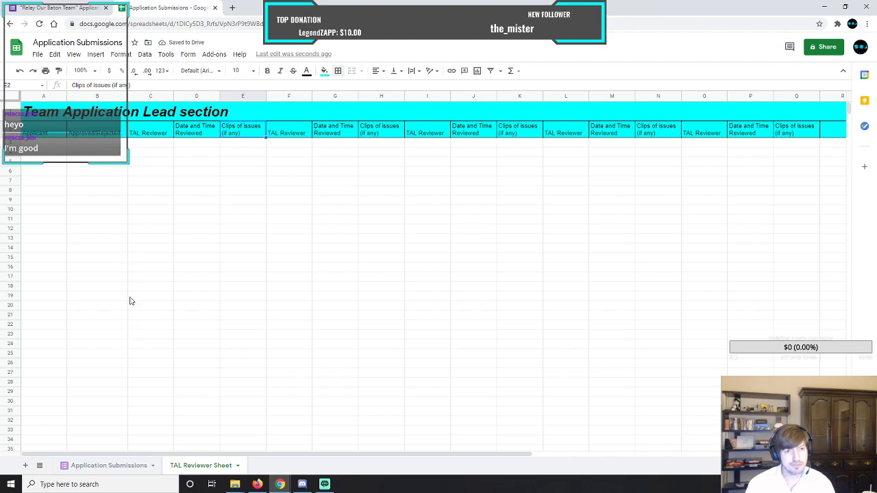
On the Application Submissions sheet, delete the empty columns R through Z after Section 4.
{"action": "left_click", "coordinate": [123, 465]}
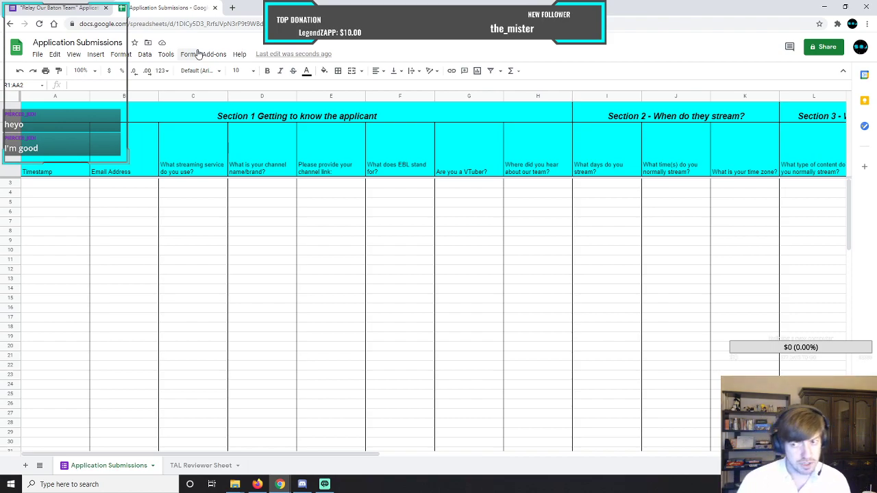
{"action": "left_click_drag", "start_coordinate": [363, 458], "coordinate": [250, 444]}
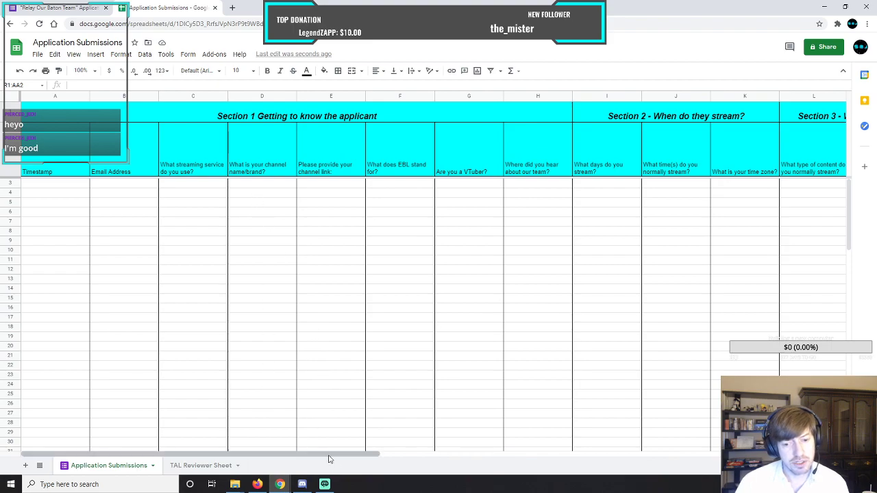
{"action": "left_click_drag", "start_coordinate": [336, 460], "coordinate": [692, 458]}
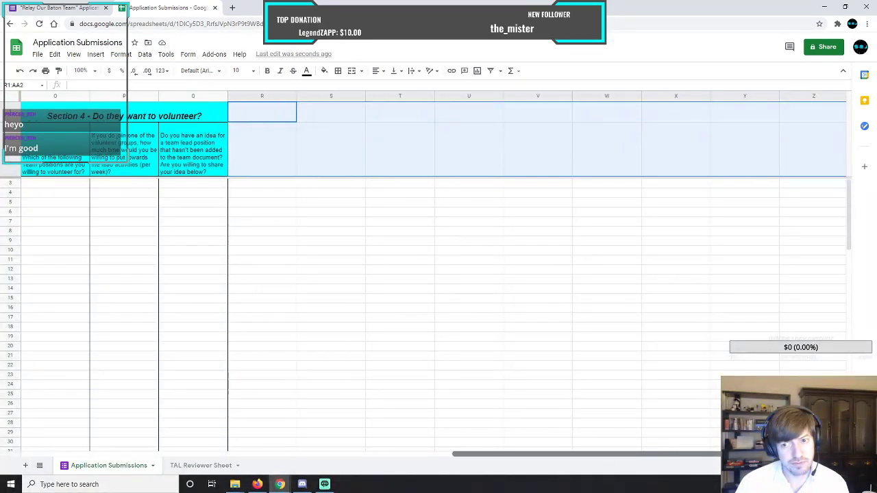
{"action": "left_click", "coordinate": [286, 195]}
{"action": "left_click_drag", "start_coordinate": [281, 96], "coordinate": [802, 98]}
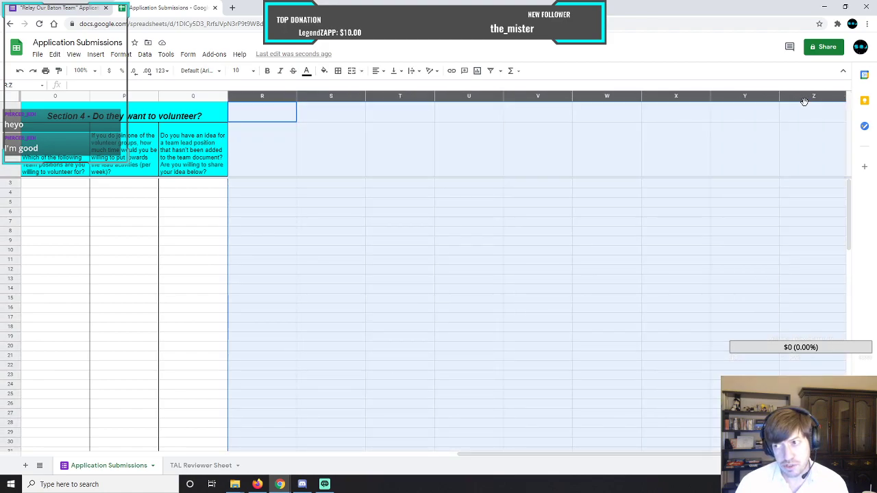
{"action": "right_click", "coordinate": [804, 99]}
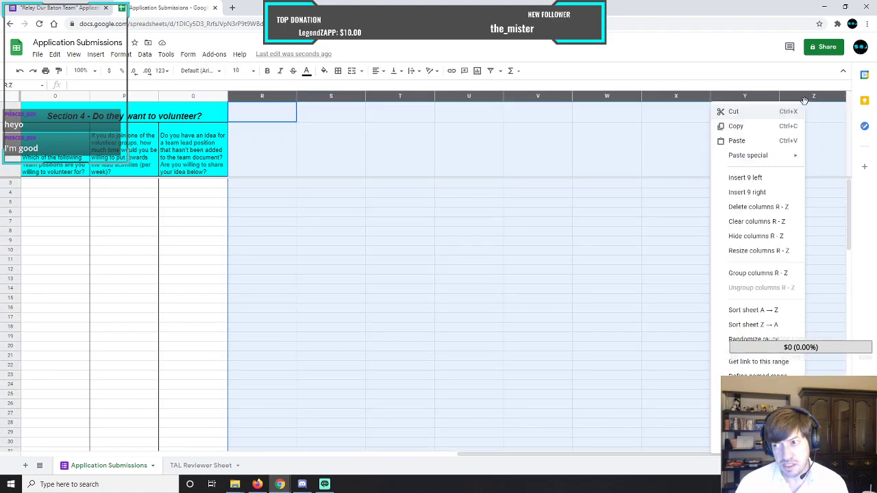
{"action": "left_click", "coordinate": [759, 207]}
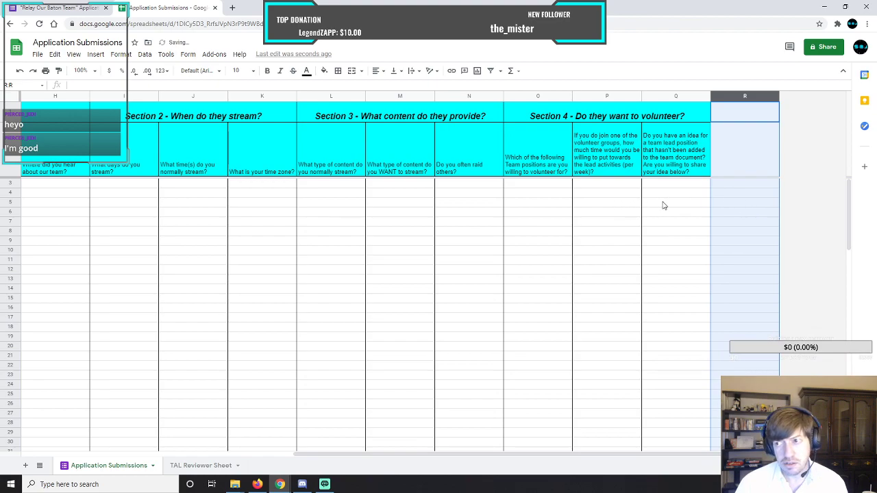
Delete the remaining empty column R so that the sheet ends with the Section 4 columns.
{"action": "left_click", "coordinate": [744, 98]}
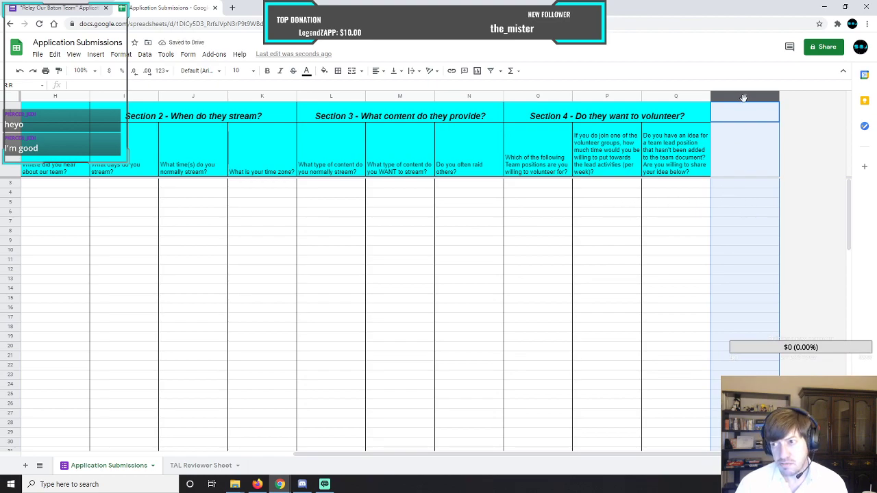
{"action": "right_click", "coordinate": [744, 98]}
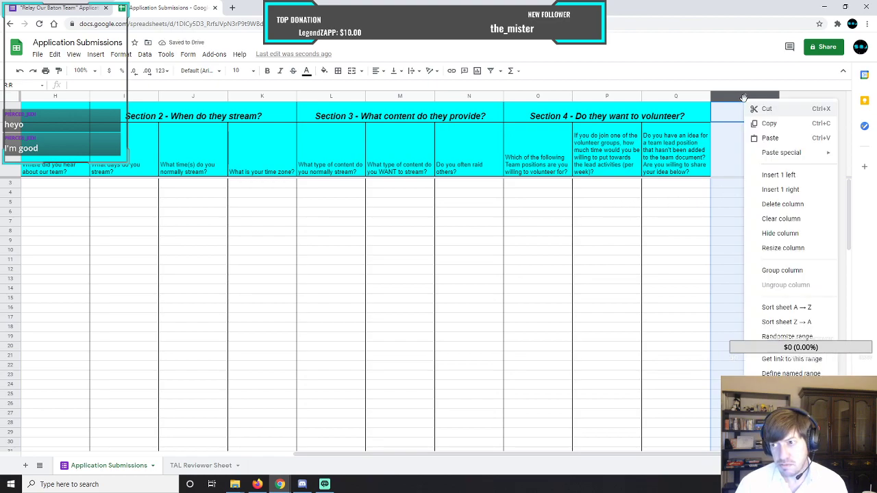
{"action": "left_click", "coordinate": [777, 204]}
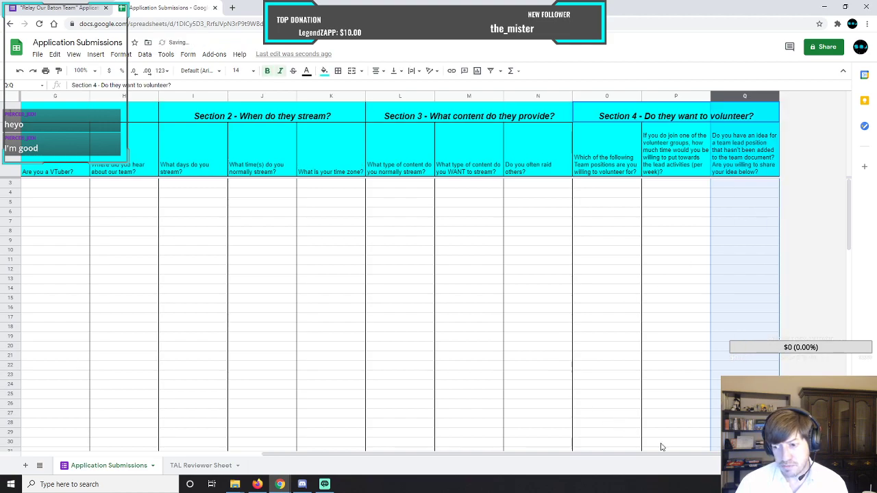
{"action": "left_click_drag", "start_coordinate": [670, 457], "coordinate": [325, 442]}
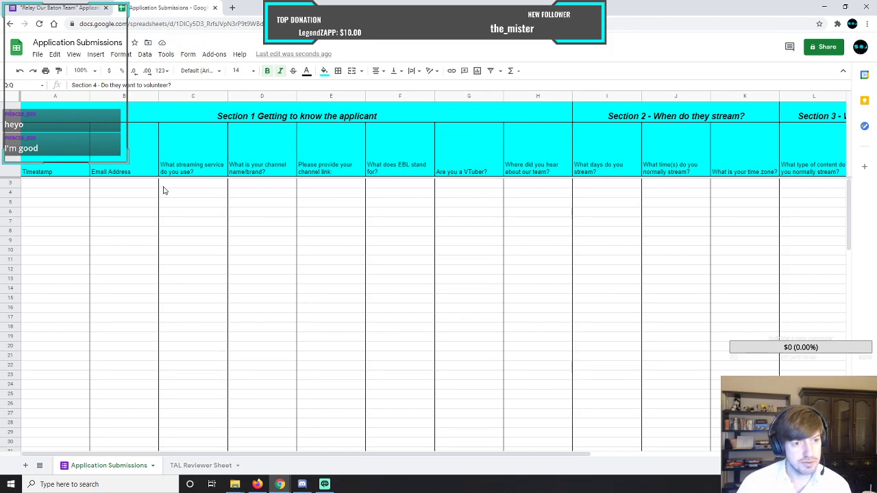
{"action": "left_click_drag", "start_coordinate": [461, 454], "coordinate": [734, 450]}
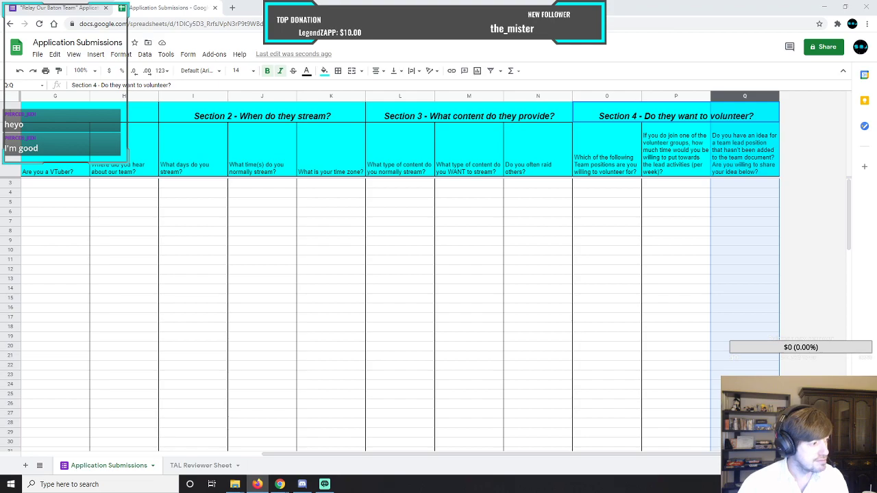
{"action": "key", "text": "alt+Tab"}
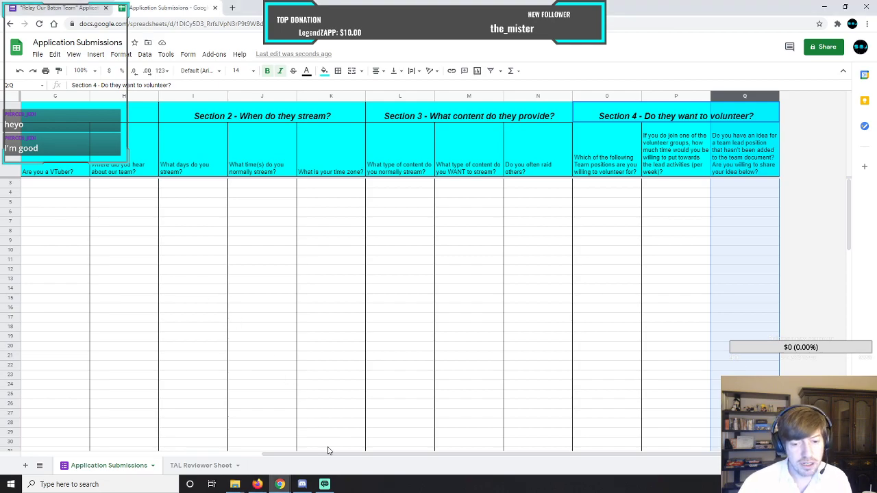
{"action": "left_click_drag", "start_coordinate": [335, 458], "coordinate": [69, 452]}
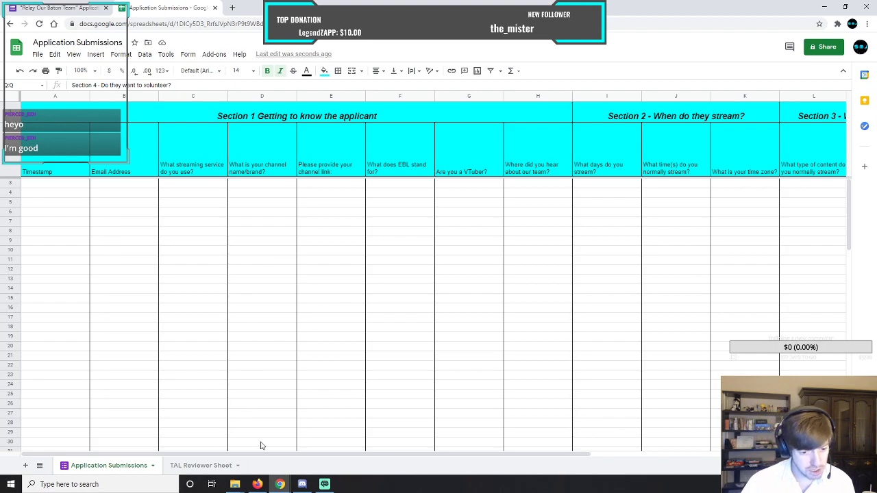
{"action": "left_click_drag", "start_coordinate": [279, 455], "coordinate": [181, 452]}
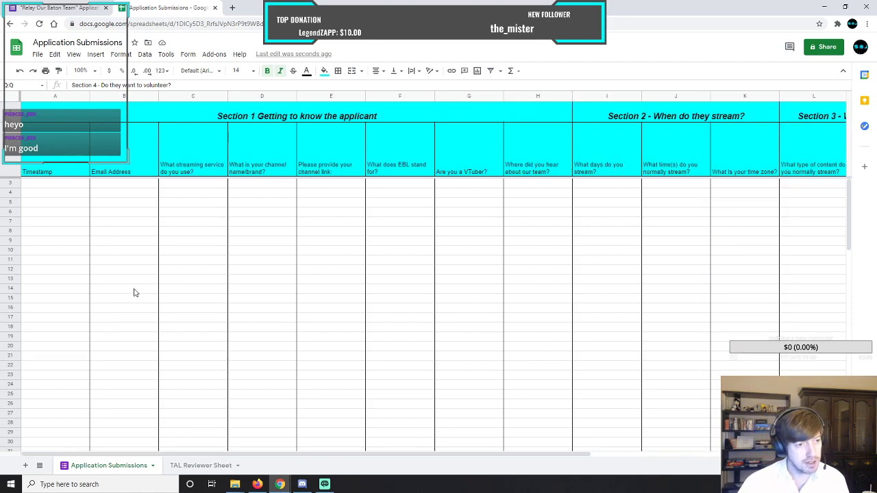
{"action": "left_click", "coordinate": [30, 196]}
{"action": "left_click", "coordinate": [10, 184]}
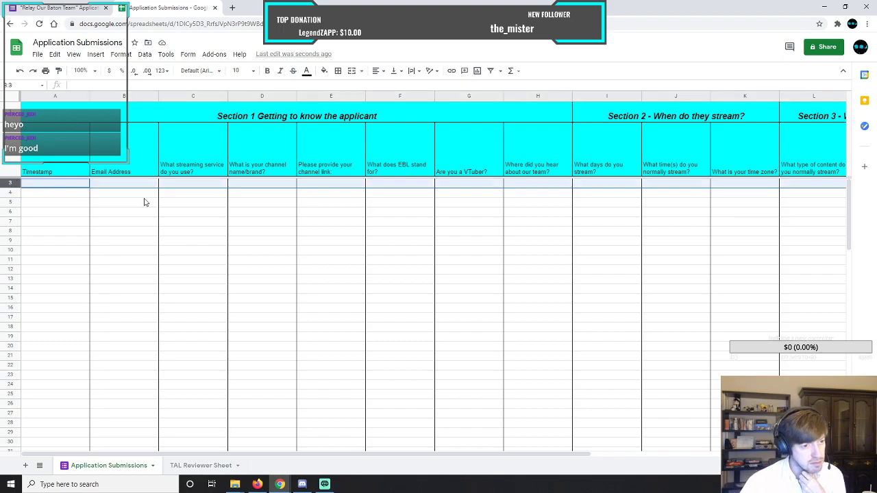
{"action": "right_click", "coordinate": [8, 182]}
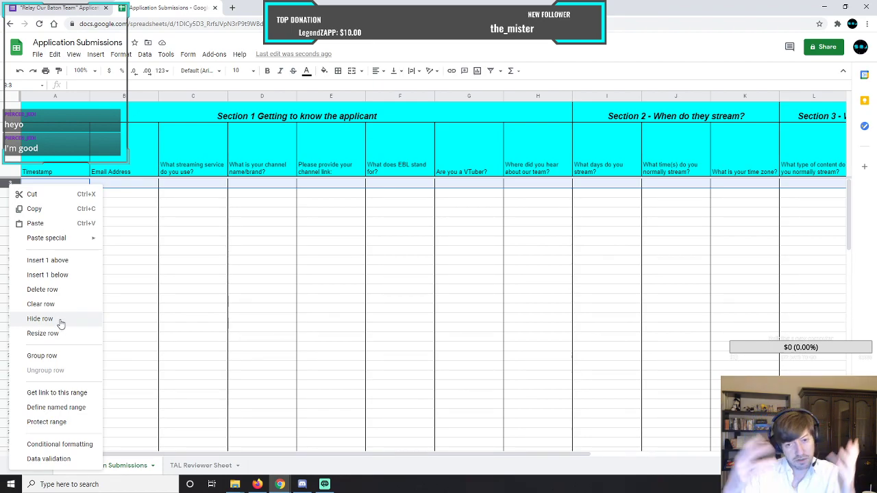
{"action": "left_click", "coordinate": [274, 261]}
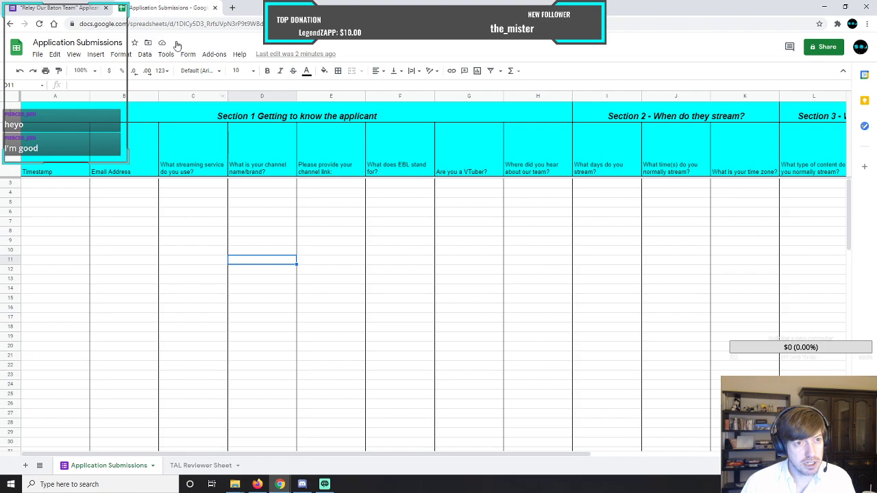
Look through the sections and questions of the "Relay Our Baton Team" Application Form from start to end.
{"action": "left_click", "coordinate": [69, 12]}
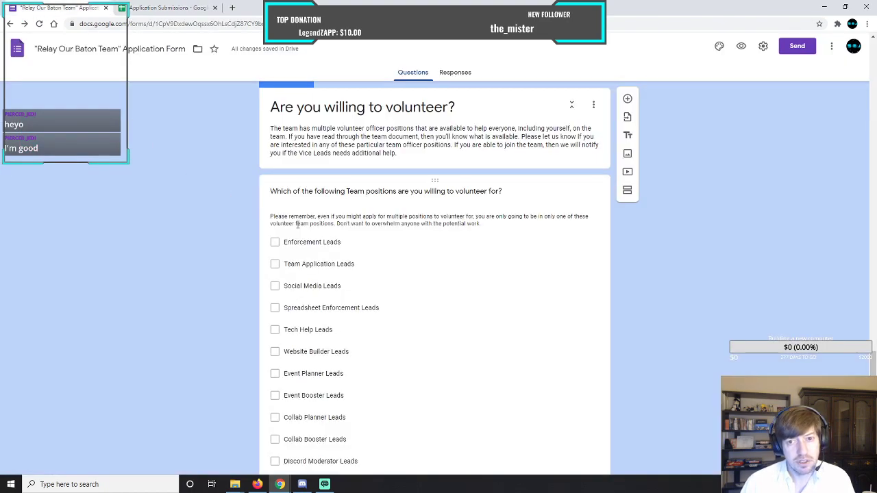
{"action": "scroll", "coordinate": [240, 190], "scroll_direction": "up", "scroll_amount": 2}
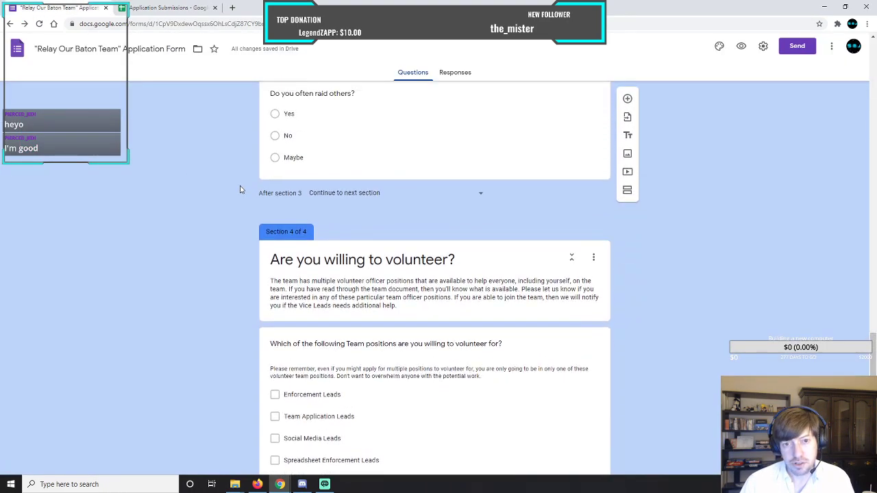
{"action": "scroll", "coordinate": [254, 212], "scroll_direction": "up", "scroll_amount": 5}
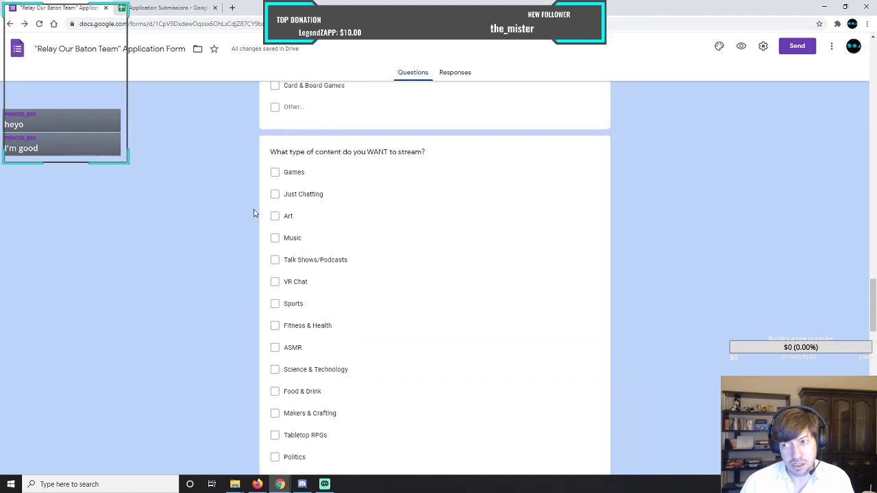
{"action": "scroll", "coordinate": [253, 213], "scroll_direction": "up", "scroll_amount": 20}
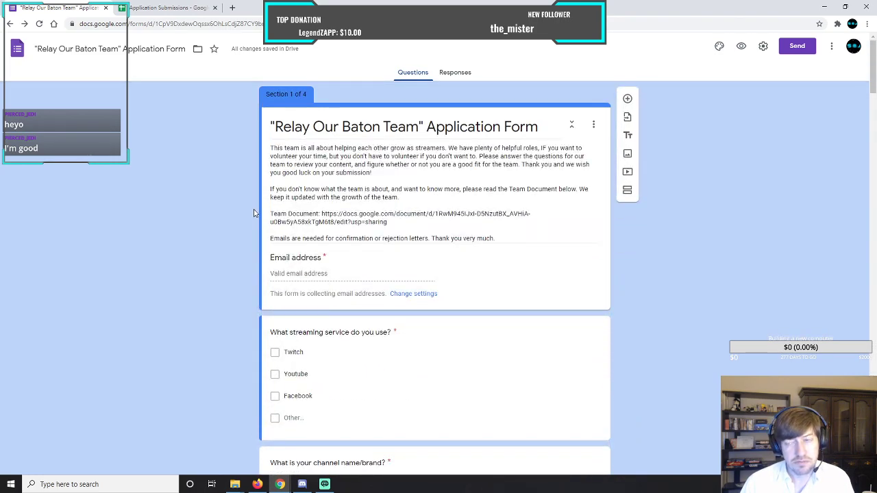
{"action": "scroll", "coordinate": [254, 214], "scroll_direction": "down", "scroll_amount": 20}
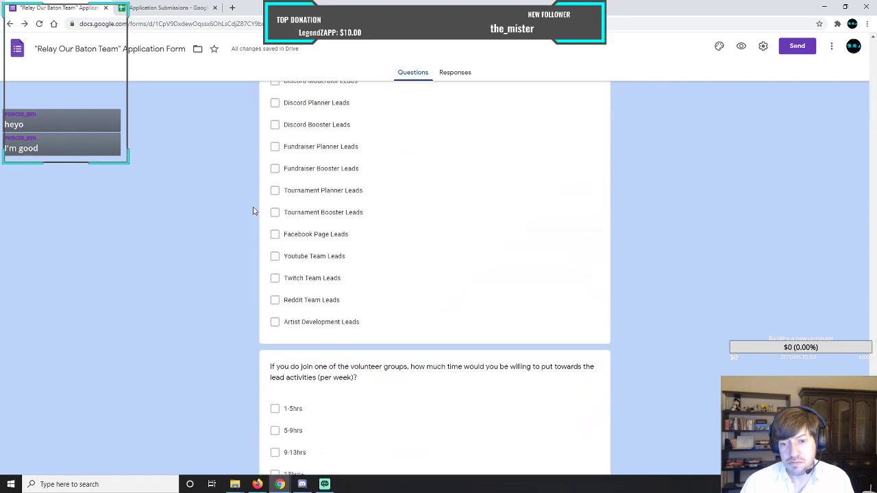
{"action": "scroll", "coordinate": [253, 211], "scroll_direction": "down", "scroll_amount": 2}
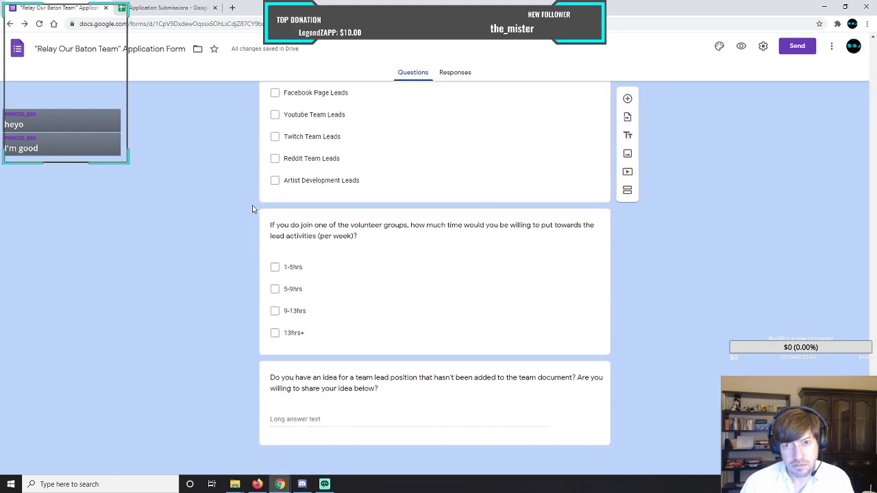
{"action": "scroll", "coordinate": [253, 209], "scroll_direction": "up", "scroll_amount": 20}
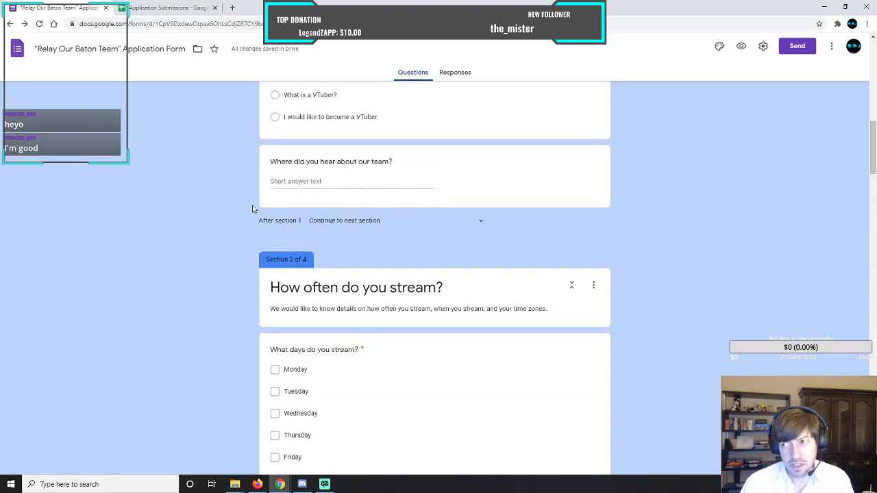
{"action": "scroll", "coordinate": [252, 209], "scroll_direction": "up", "scroll_amount": 5}
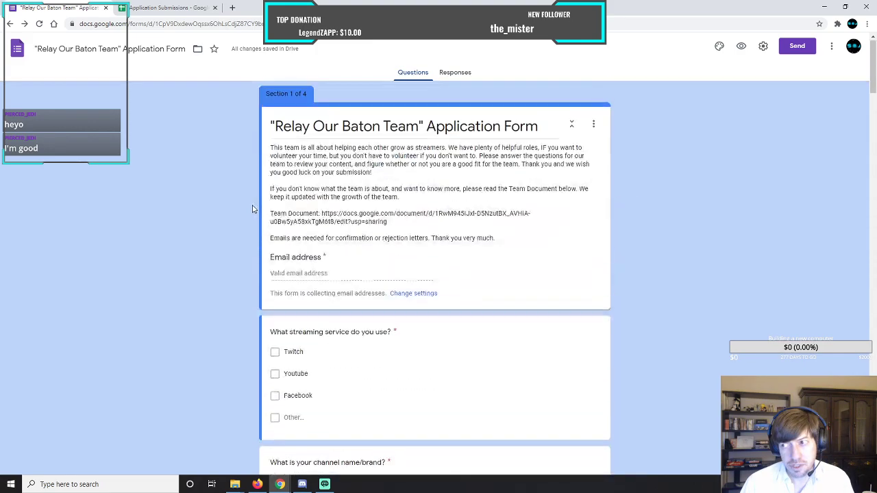
Open a preview of the application form and fill in the applicant's email address.
{"action": "left_click", "coordinate": [740, 47]}
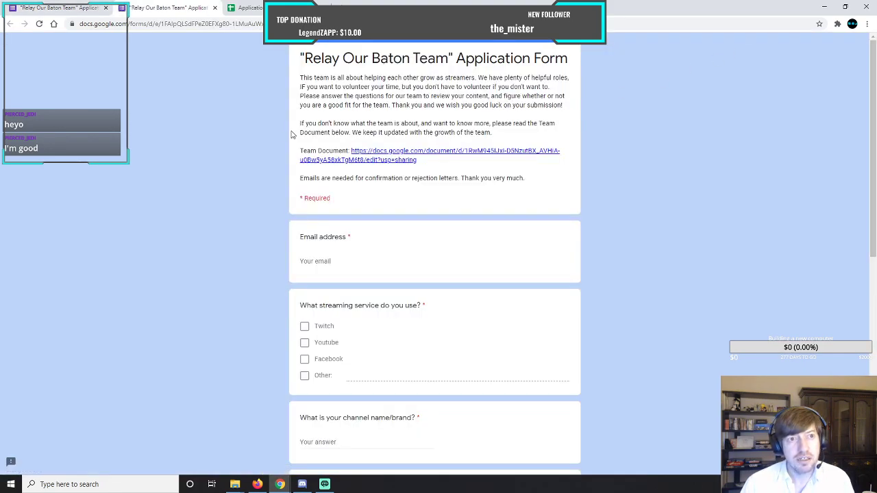
{"action": "left_click", "coordinate": [357, 261]}
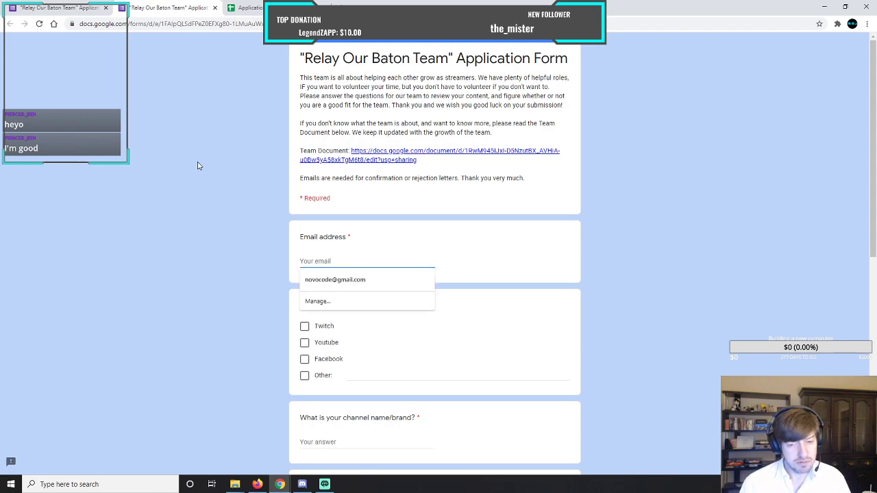
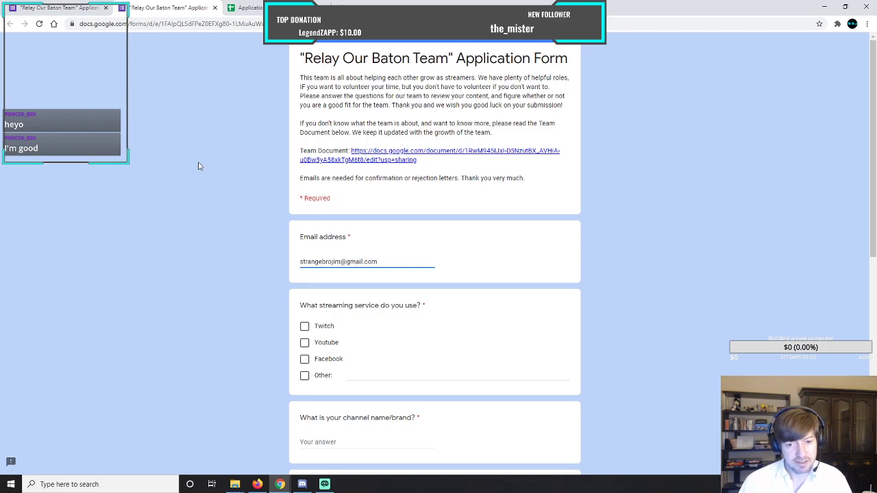
Select Twitch, Youtube, Facebook and Other as the streaming services used, with "Mixer" as the other service.
{"action": "left_click", "coordinate": [304, 327]}
{"action": "left_click", "coordinate": [304, 343]}
{"action": "left_click", "coordinate": [305, 360]}
{"action": "left_click", "coordinate": [304, 375]}
{"action": "type", "text": "Mixer"}
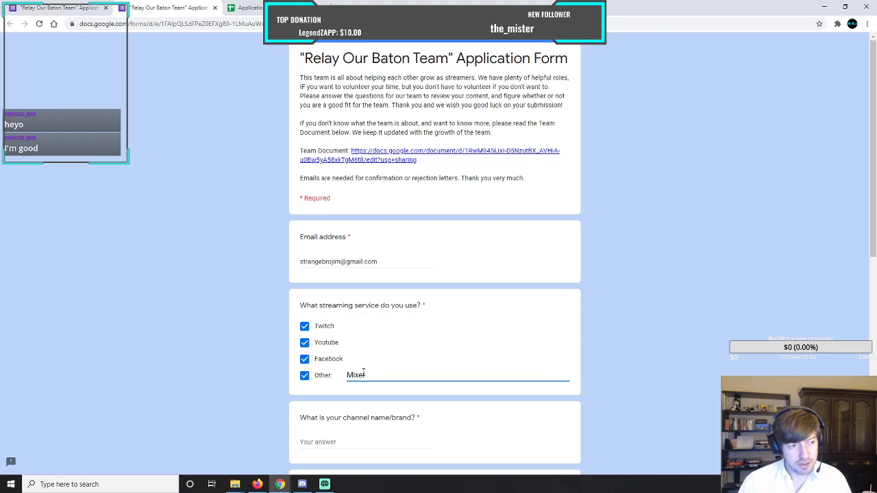
Enter the applicant's channel name as the answer to the channel name/brand question.
{"action": "scroll", "coordinate": [245, 265], "scroll_direction": "down", "scroll_amount": 3}
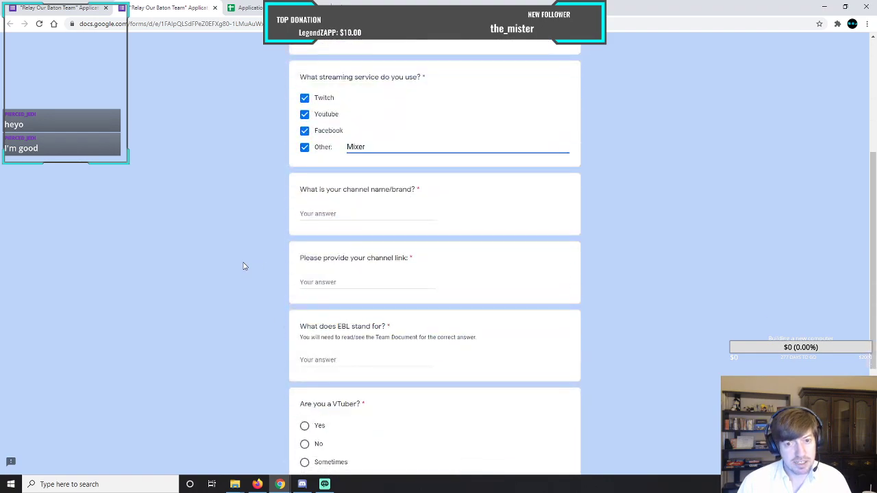
{"action": "left_click", "coordinate": [353, 213]}
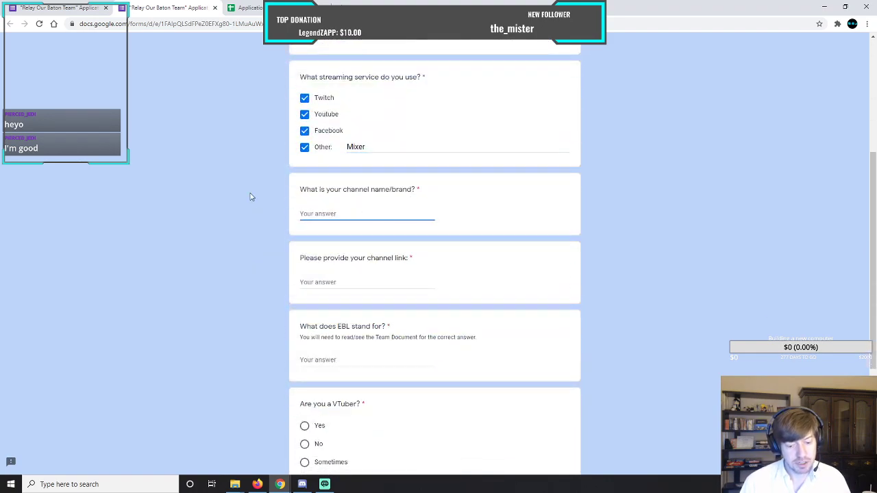
{"action": "type", "text": "StrangeBroJim"}
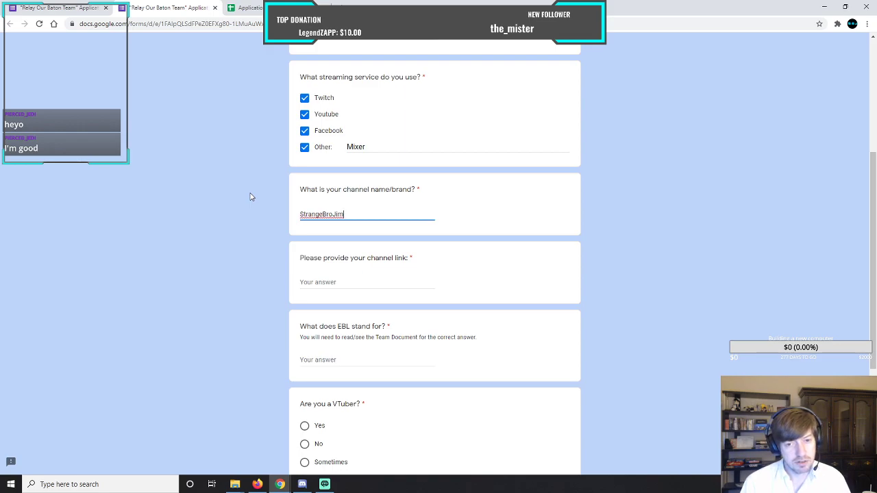
{"action": "type", "text": " akjfd;"}
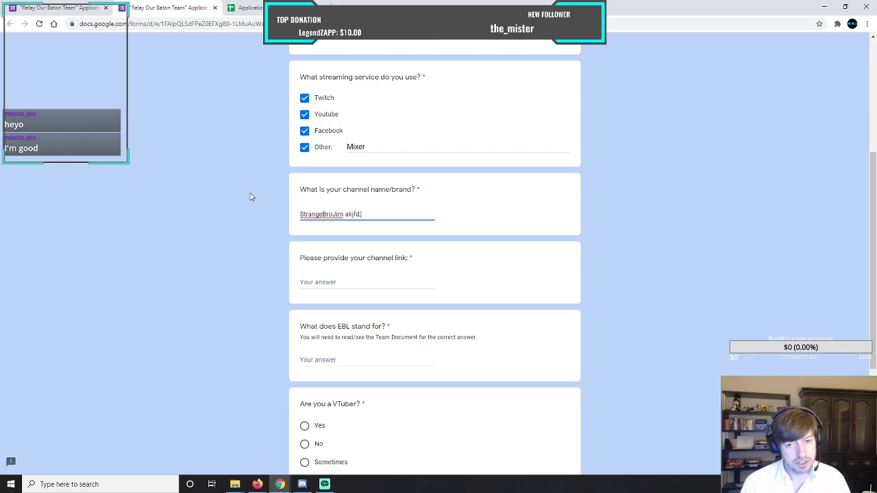
{"action": "type", "text": "alkjfa;iwejfanm;lna;ijrnga;ing;"}
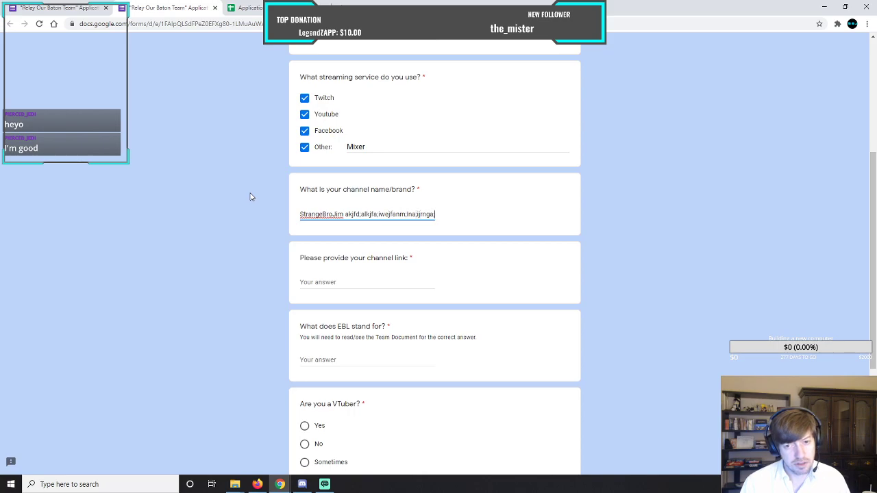
{"action": "key", "text": "BackSpace"}
{"action": "key", "text": "BackSpace"}
{"action": "key", "text": "BackSpace"}
{"action": "key", "text": "BackSpace"}
{"action": "key", "text": "BackSpace"}
{"action": "key", "text": "BackSpace"}
{"action": "key", "text": "BackSpace"}
{"action": "key", "text": "BackSpace"}
{"action": "key", "text": "BackSpace"}
{"action": "key", "text": "BackSpace"}
{"action": "key", "text": "BackSpace"}
{"action": "key", "text": "BackSpace"}
{"action": "key", "text": "BackSpace"}
{"action": "key", "text": "BackSpace"}
{"action": "key", "text": "BackSpace"}
{"action": "key", "text": "BackSpace"}
{"action": "key", "text": "BackSpace"}
{"action": "key", "text": "BackSpace"}
{"action": "key", "text": "BackSpace"}
{"action": "key", "text": "BackSpace"}
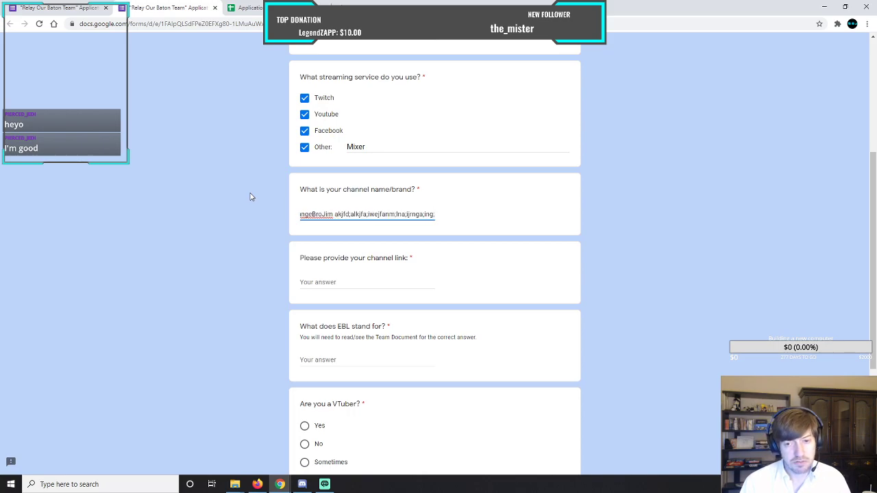
{"action": "key", "text": "BackSpace"}
{"action": "key", "text": "BackSpace"}
{"action": "key", "text": "BackSpace"}
{"action": "key", "text": "BackSpace"}
{"action": "key", "text": "BackSpace"}
{"action": "key", "text": "BackSpace"}
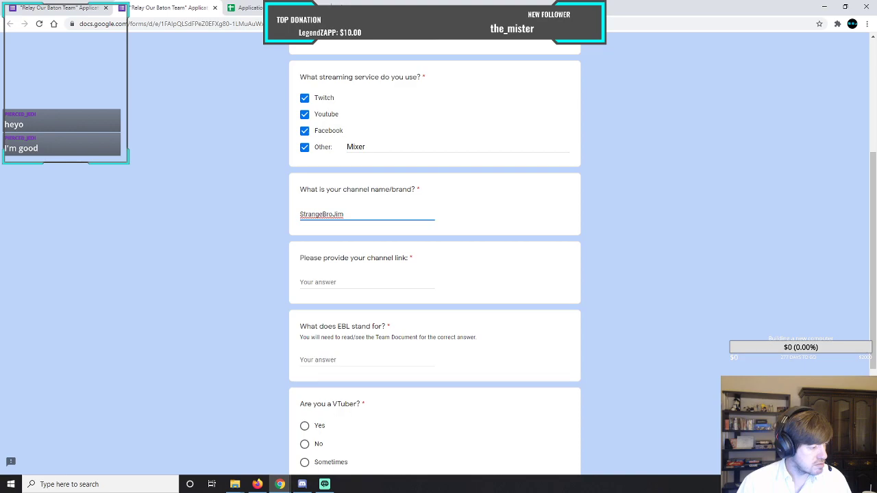
Paste the applicant's Twitch channel link as the answer to the channel link question.
{"action": "key", "text": "alt+Tab"}
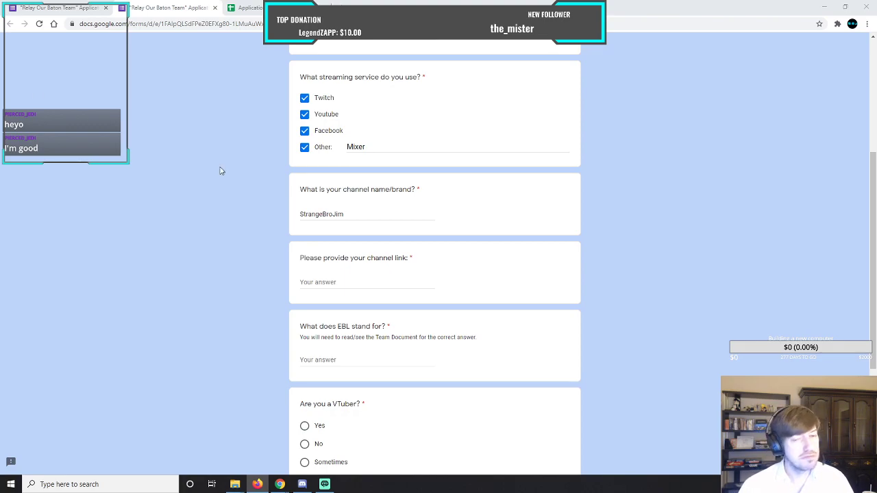
{"action": "left_click", "coordinate": [368, 284]}
{"action": "type", "text": "https://www.twitch.tv/strangebrojim"}
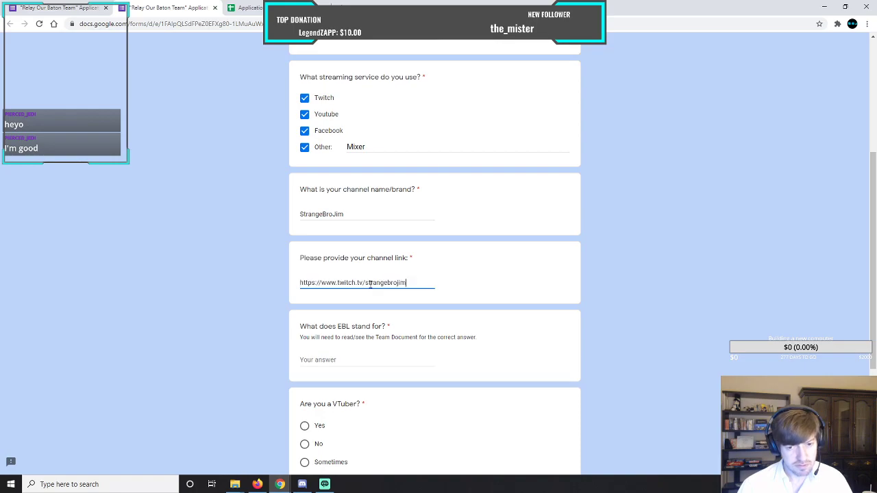
Answer the question about what EBL stands for with "Enforcement".
{"action": "key", "text": "alt+Tab"}
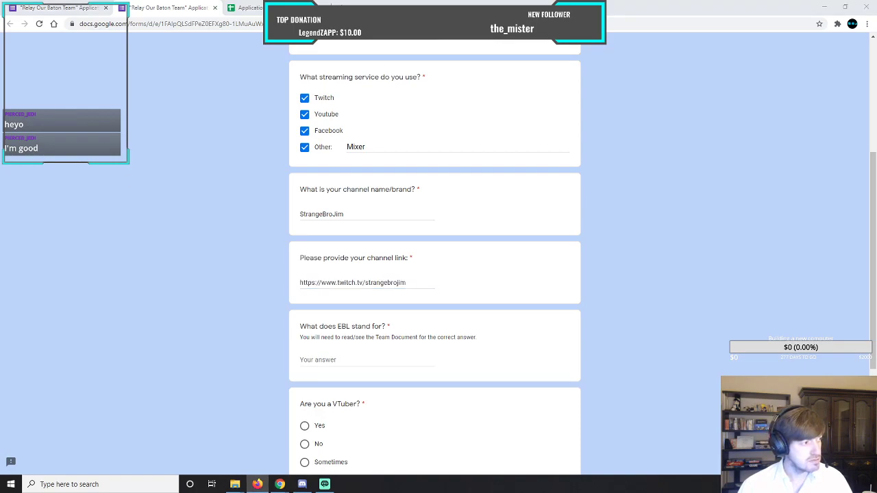
{"action": "left_click", "coordinate": [373, 361]}
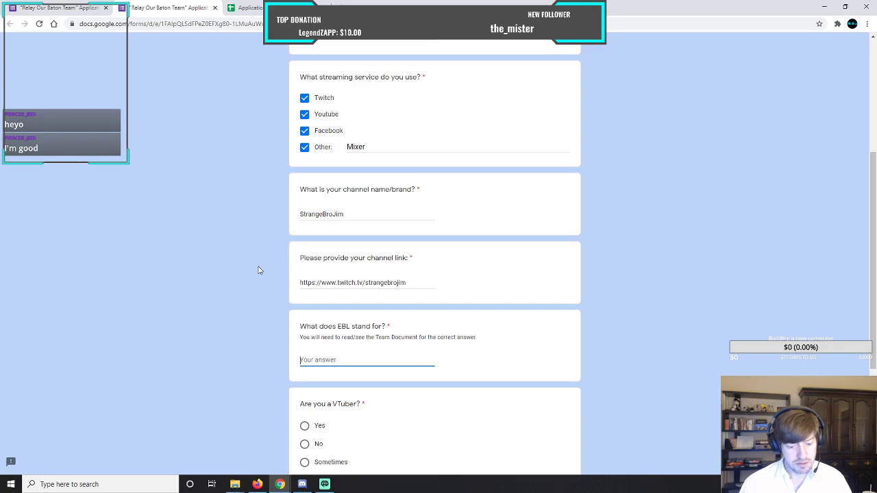
{"action": "type", "text": "Enn"}
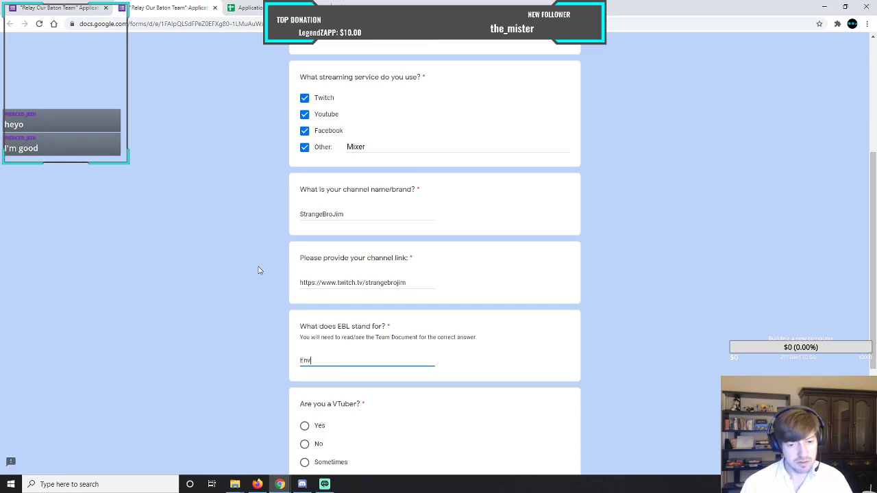
{"action": "key", "text": "BackSpace"}
{"action": "type", "text": "forcement"}
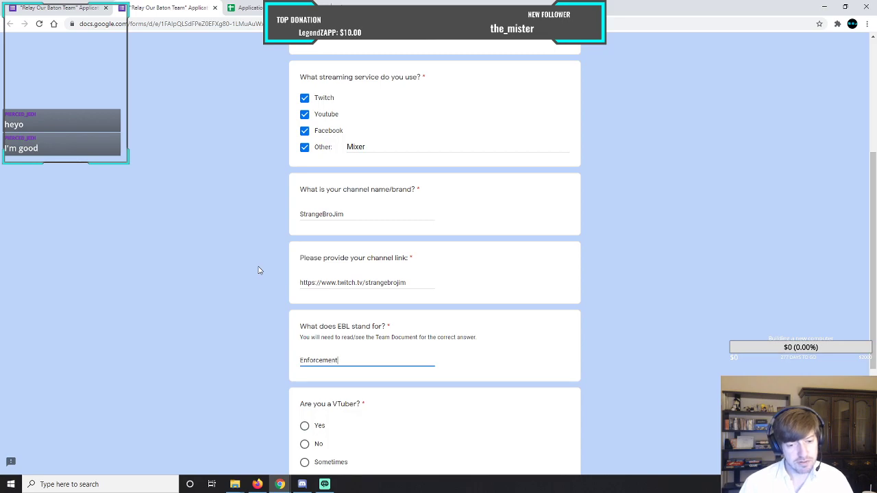
Answer No to the VTuber question and "I made the team" to where the team was heard about, continuing to page 2.
{"action": "scroll", "coordinate": [258, 277], "scroll_direction": "down", "scroll_amount": 3}
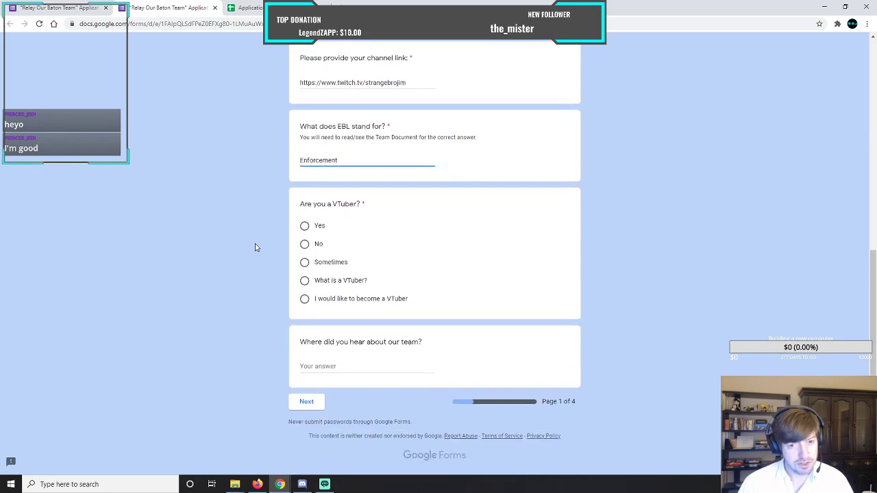
{"action": "left_click", "coordinate": [304, 244]}
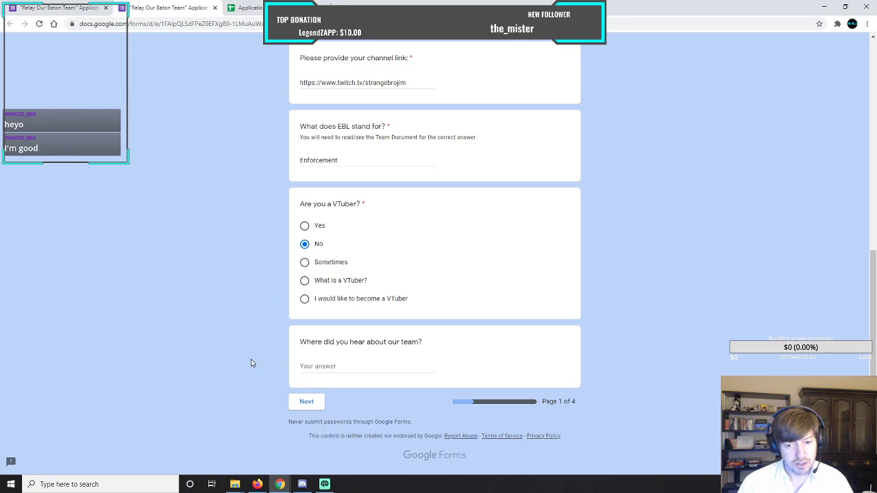
{"action": "left_click", "coordinate": [351, 365]}
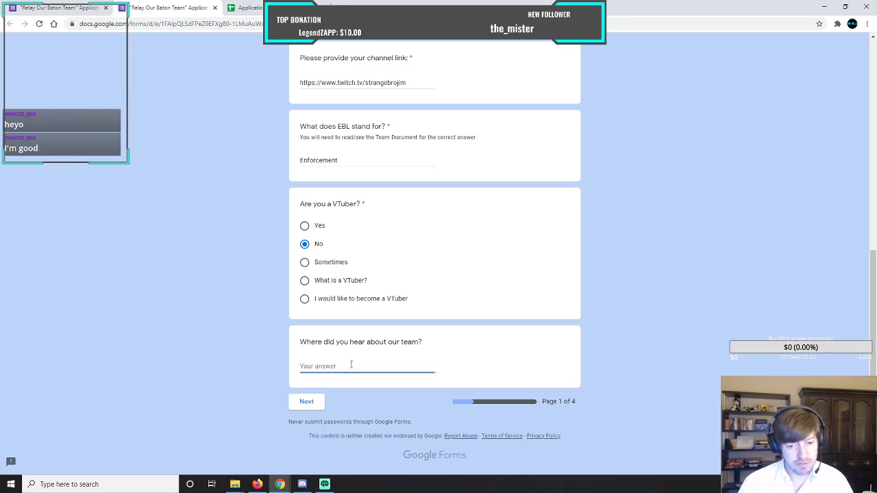
{"action": "type", "text": "t mad"}
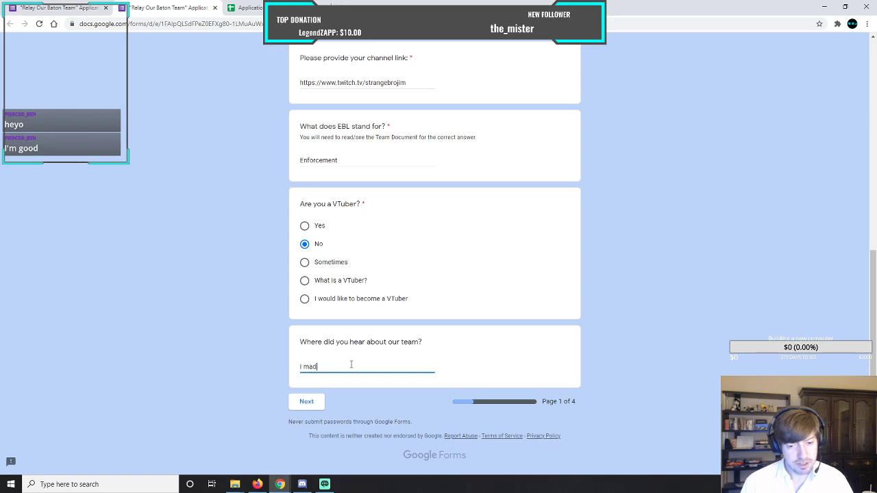
{"action": "type", "text": "e the team"}
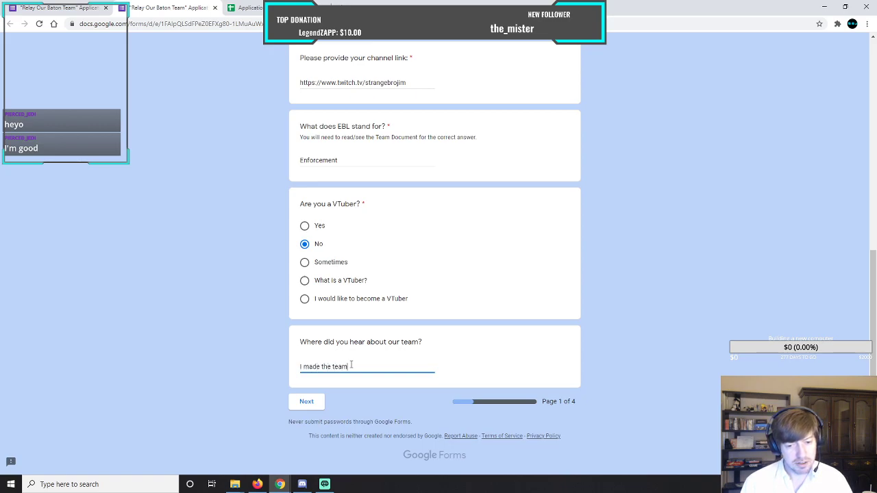
{"action": "left_click", "coordinate": [307, 403]}
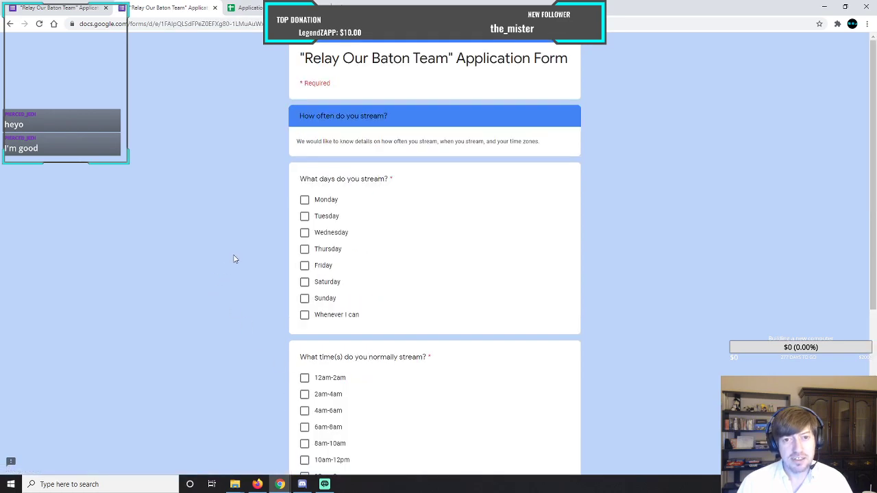
Select Monday, Wednesday, Friday, Saturday and Sunday as the streaming days.
{"action": "left_click", "coordinate": [304, 199]}
{"action": "left_click", "coordinate": [304, 233]}
{"action": "left_click", "coordinate": [304, 265]}
{"action": "left_click", "coordinate": [304, 281]}
{"action": "left_click", "coordinate": [305, 298]}
Select 2pm-4pm, 4pm-6pm and 6pm-8pm as the normal streaming times.
{"action": "scroll", "coordinate": [284, 282], "scroll_direction": "down", "scroll_amount": 3}
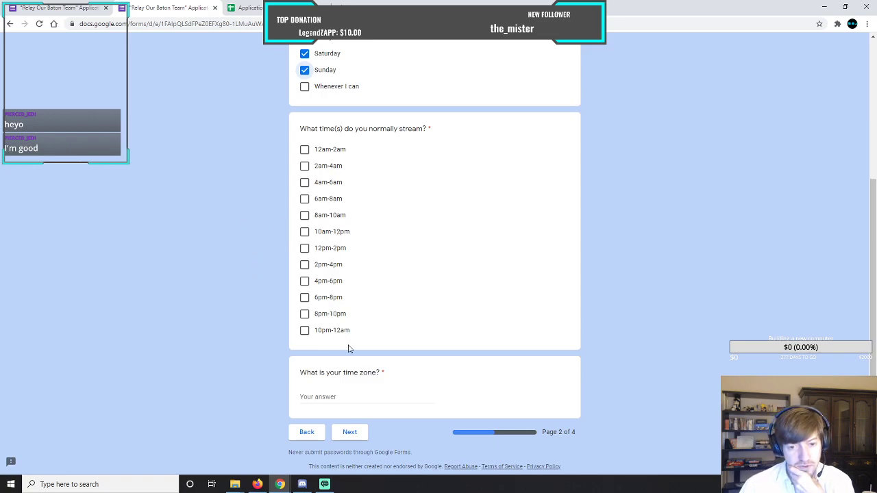
{"action": "left_click", "coordinate": [304, 297]}
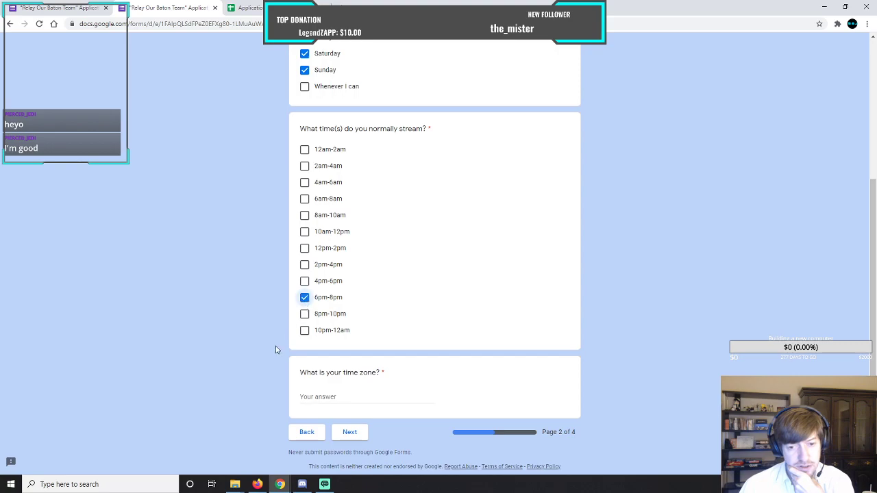
{"action": "left_click", "coordinate": [304, 266]}
{"action": "left_click", "coordinate": [306, 282]}
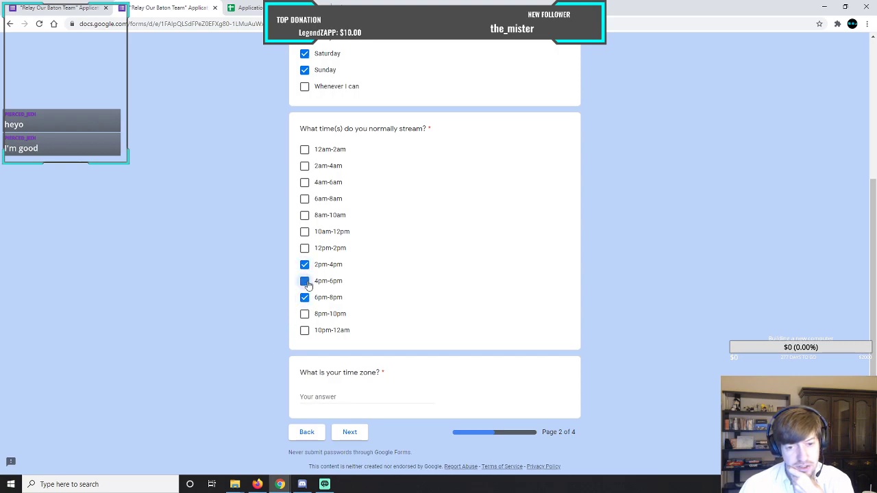
Enter "Pacific" as the time zone and continue to page 3 of the form.
{"action": "scroll", "coordinate": [278, 238], "scroll_direction": "down", "scroll_amount": 1}
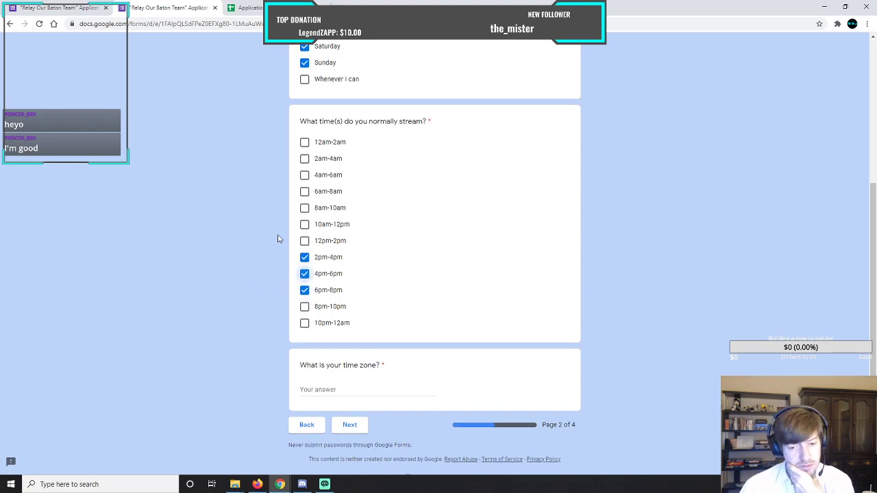
{"action": "left_click", "coordinate": [362, 368]}
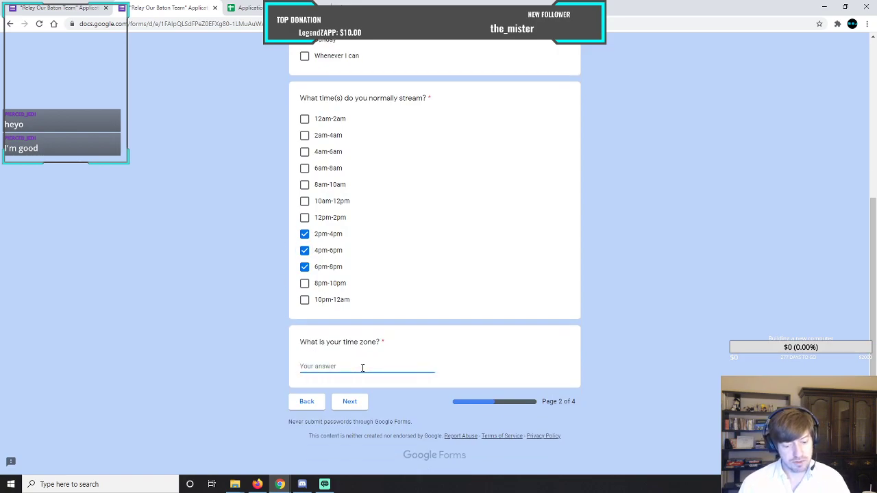
{"action": "type", "text": "Pacific"}
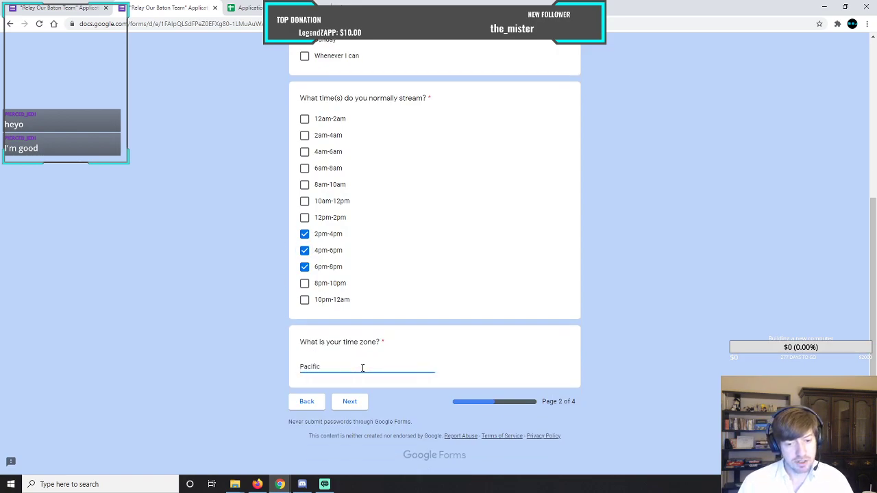
{"action": "left_click", "coordinate": [349, 404]}
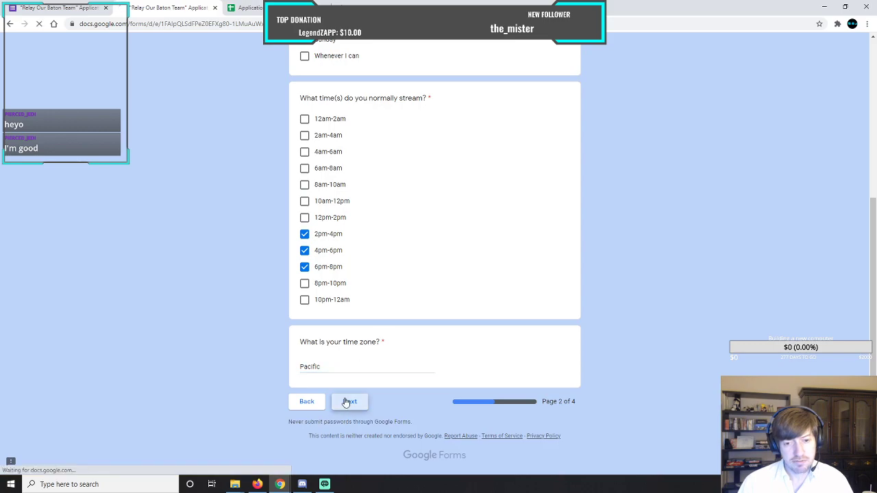
Select Games, Just Chatting and Science & Technology as the content normally streamed.
{"action": "left_click", "coordinate": [304, 207]}
{"action": "left_click", "coordinate": [305, 223]}
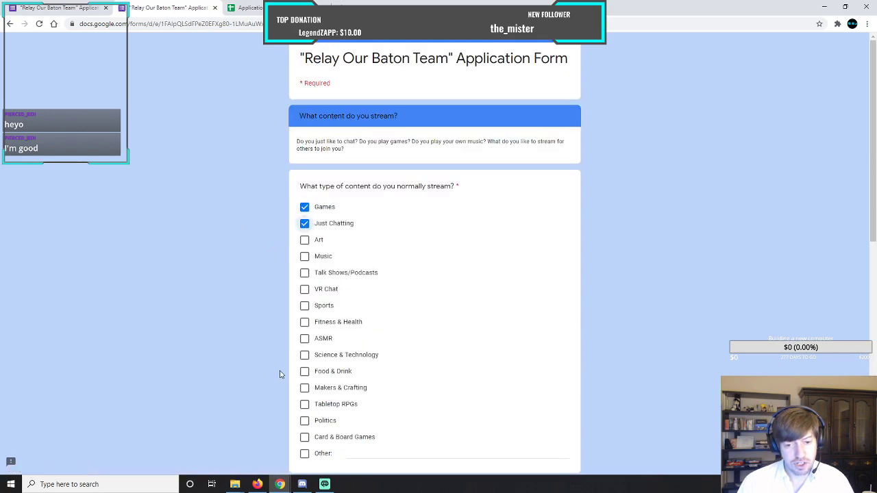
{"action": "left_click", "coordinate": [304, 355]}
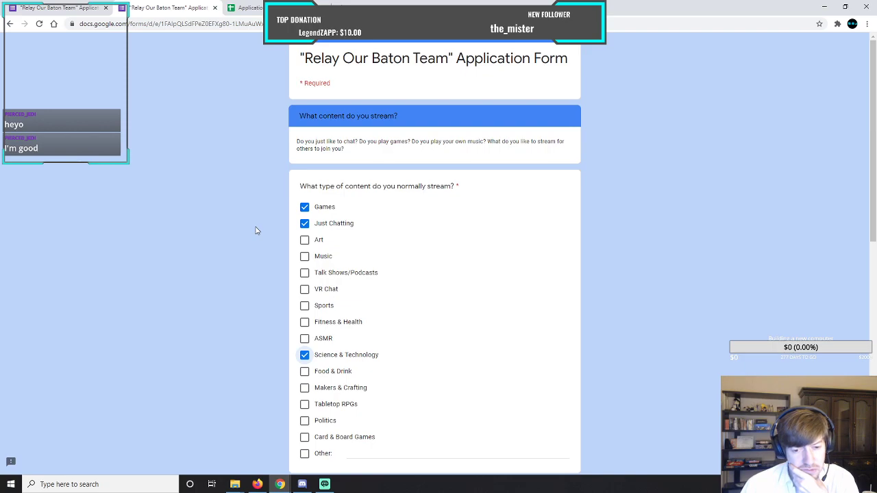
Select Card & Board Games and Tabletop RPGs as the content the applicant wants to stream.
{"action": "scroll", "coordinate": [256, 230], "scroll_direction": "down", "scroll_amount": 5}
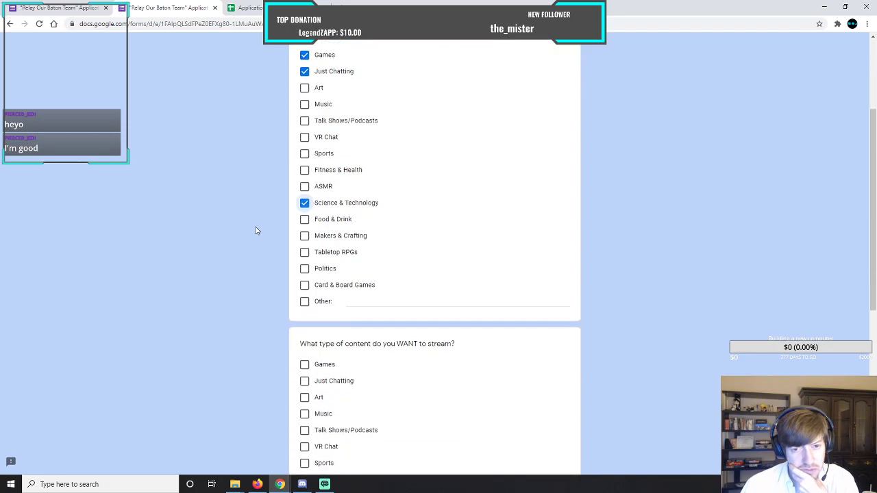
{"action": "scroll", "coordinate": [256, 230], "scroll_direction": "down", "scroll_amount": 3}
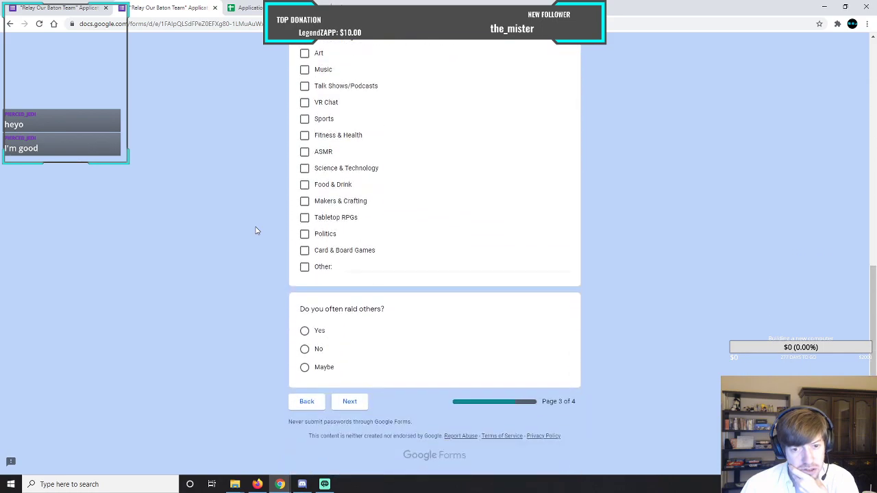
{"action": "scroll", "coordinate": [256, 230], "scroll_direction": "up", "scroll_amount": 1}
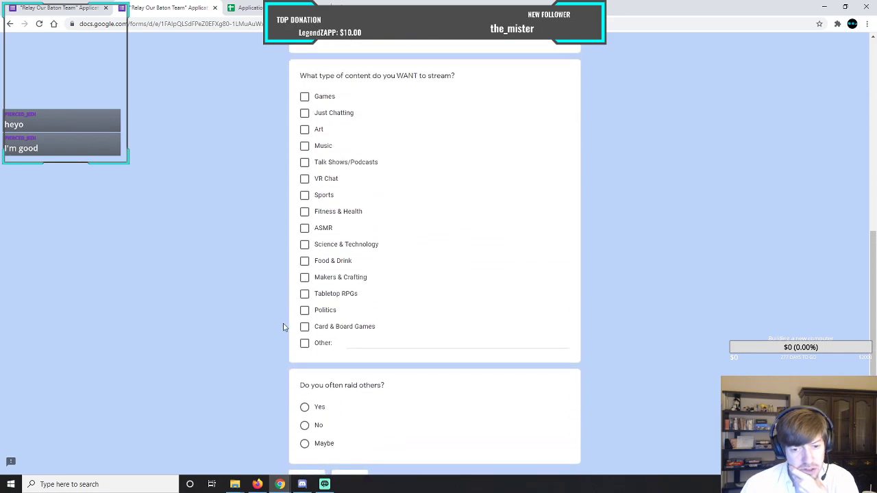
{"action": "left_click", "coordinate": [305, 328]}
{"action": "left_click", "coordinate": [304, 294]}
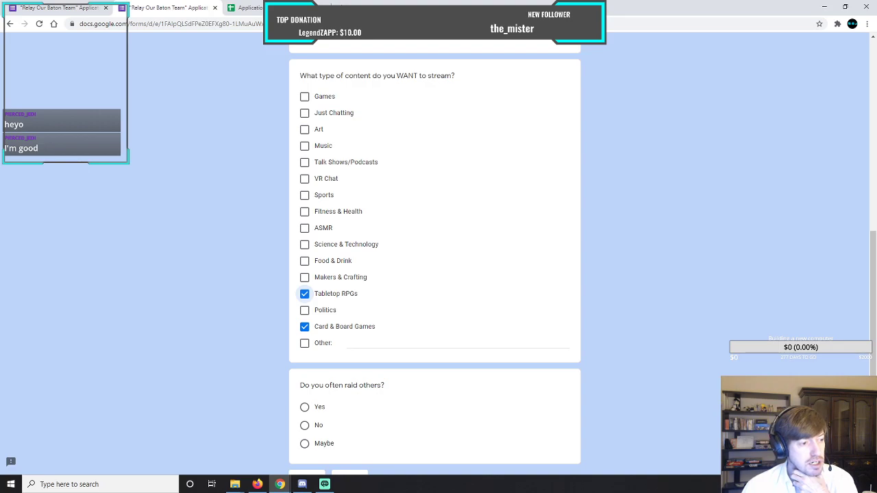
Answer No to the question about often raiding others and continue to page 4 of the form.
{"action": "scroll", "coordinate": [268, 270], "scroll_direction": "down", "scroll_amount": 2}
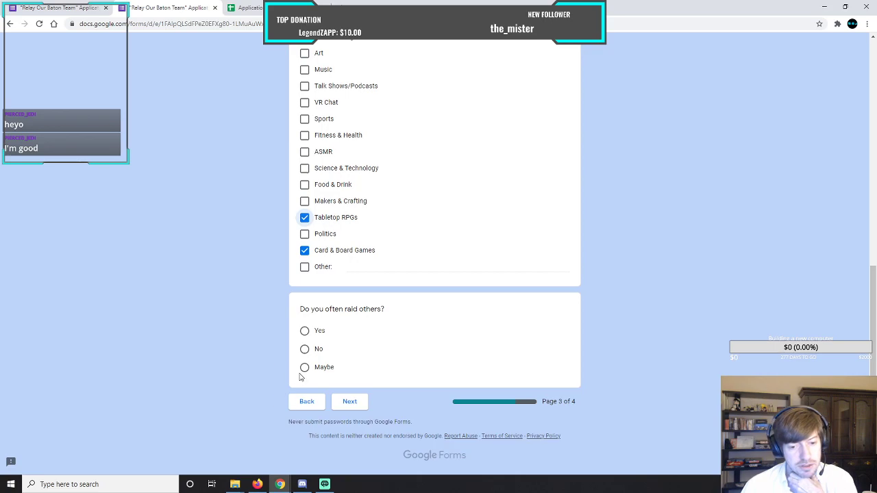
{"action": "left_click", "coordinate": [304, 349]}
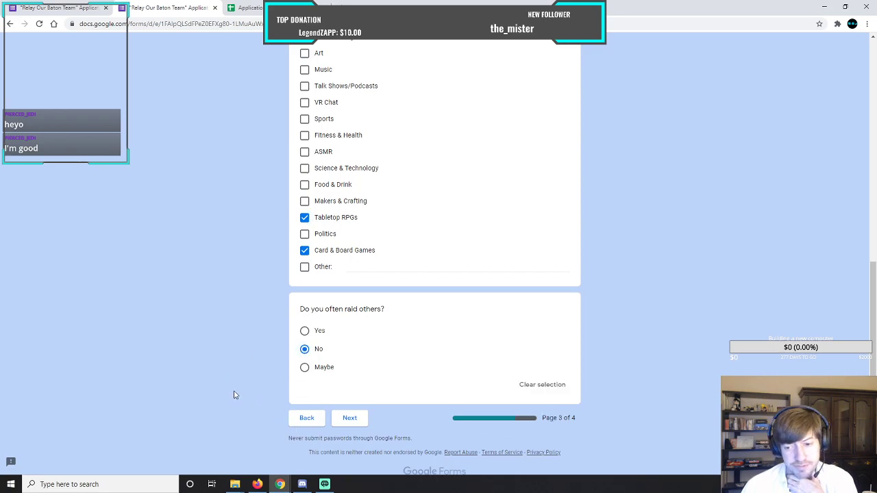
{"action": "left_click", "coordinate": [348, 417]}
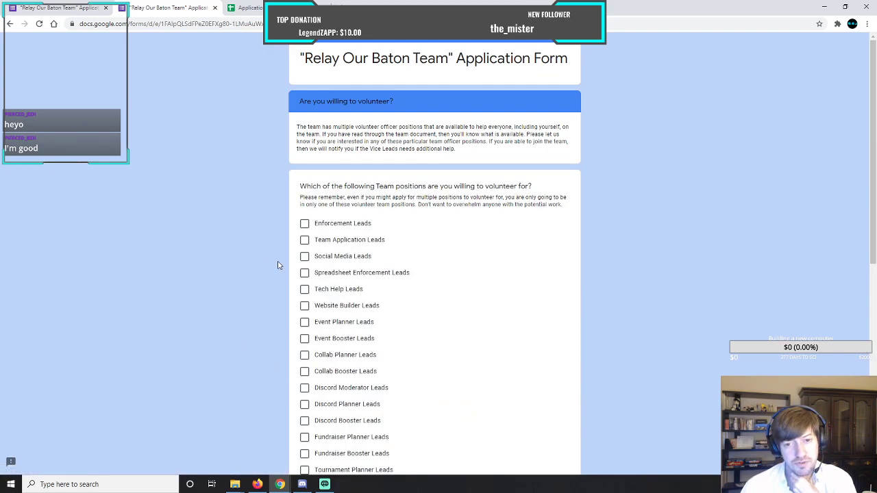
Select every volunteer team position, from Enforcement Leads through Artist Development Leads.
{"action": "scroll", "coordinate": [278, 265], "scroll_direction": "down", "scroll_amount": 3}
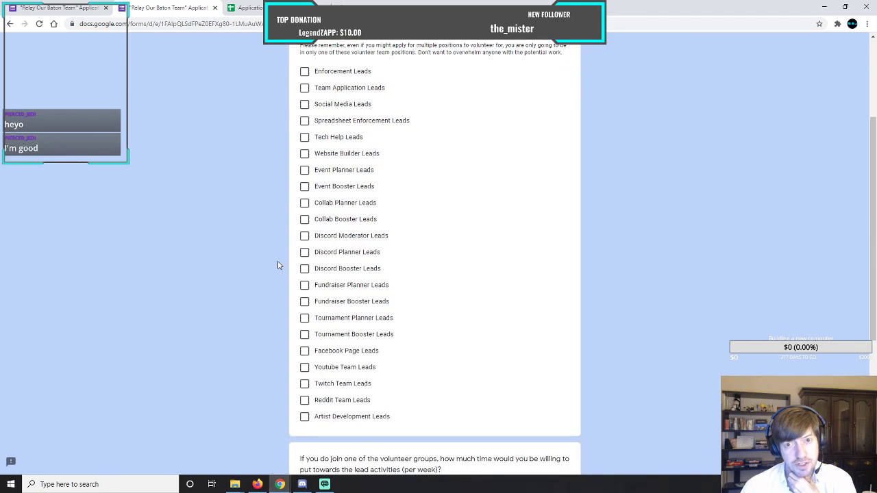
{"action": "scroll", "coordinate": [278, 265], "scroll_direction": "up", "scroll_amount": 1}
{"action": "left_click", "coordinate": [304, 148]}
{"action": "left_click", "coordinate": [305, 166]}
{"action": "left_click", "coordinate": [305, 180]}
{"action": "left_click", "coordinate": [305, 214]}
{"action": "left_click", "coordinate": [305, 230]}
{"action": "left_click", "coordinate": [305, 246]}
{"action": "left_click", "coordinate": [304, 263]}
{"action": "left_click", "coordinate": [305, 279]}
{"action": "left_click", "coordinate": [305, 296]}
{"action": "left_click", "coordinate": [304, 312]}
{"action": "left_click", "coordinate": [305, 328]}
{"action": "left_click", "coordinate": [305, 345]}
{"action": "left_click", "coordinate": [305, 361]}
{"action": "left_click", "coordinate": [304, 377]}
{"action": "left_click", "coordinate": [305, 394]}
{"action": "left_click", "coordinate": [305, 410]}
{"action": "left_click", "coordinate": [305, 427]}
{"action": "left_click", "coordinate": [304, 444]}
{"action": "scroll", "coordinate": [271, 387], "scroll_direction": "down", "scroll_amount": 3}
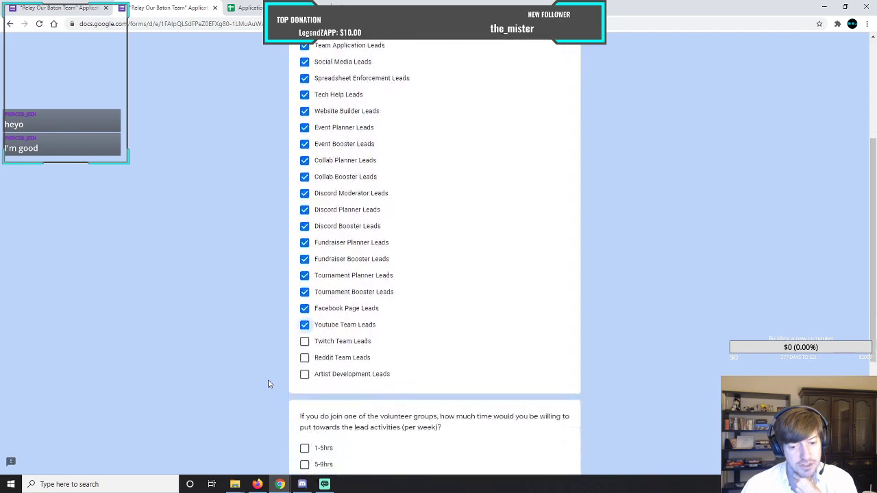
{"action": "left_click", "coordinate": [305, 231]}
{"action": "left_click", "coordinate": [305, 247]}
{"action": "left_click", "coordinate": [305, 264]}
Select all four weekly time commitments for lead activities: 1-5hrs, 5-9hrs, 9-13hrs and 13hrs+.
{"action": "left_click", "coordinate": [305, 338]}
{"action": "left_click", "coordinate": [305, 354]}
{"action": "left_click", "coordinate": [305, 371]}
{"action": "left_click", "coordinate": [304, 387]}
Enter "This is an answer" as the response to the new team lead position idea question.
{"action": "scroll", "coordinate": [270, 347], "scroll_direction": "down", "scroll_amount": 2}
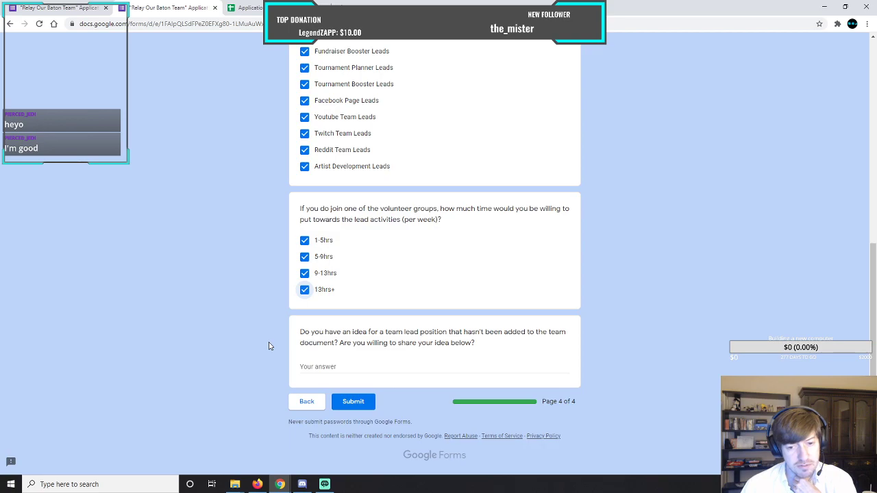
{"action": "left_click", "coordinate": [331, 366]}
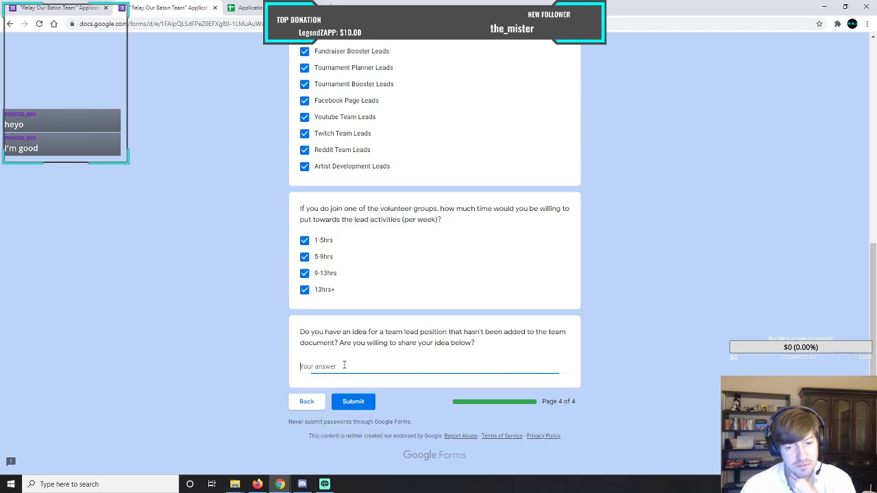
{"action": "type", "text": "This is an"}
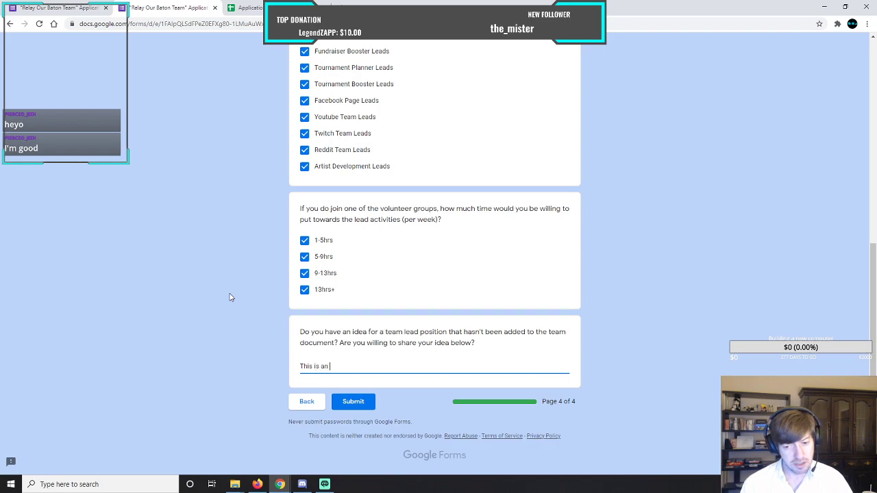
{"action": "type", "text": " answer"}
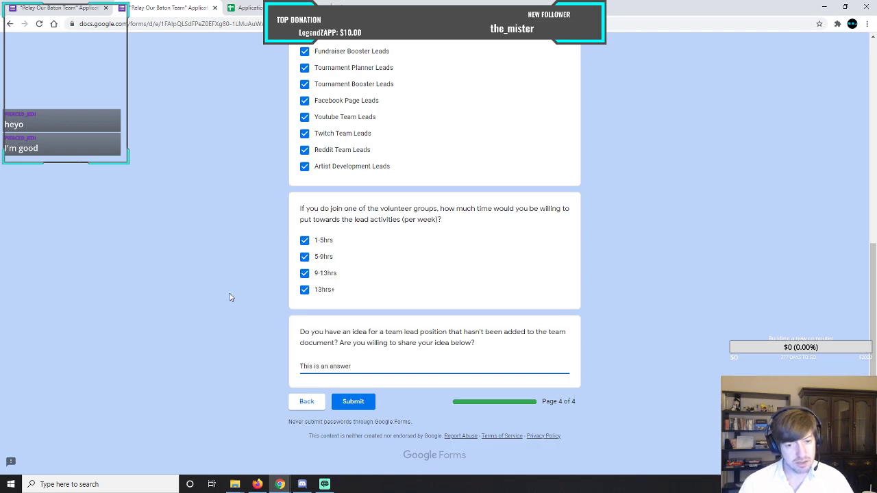
Return to the streamed content page and select all remaining named types, Art through Card & Board Games, for normally streamed content.
{"action": "left_click", "coordinate": [295, 406]}
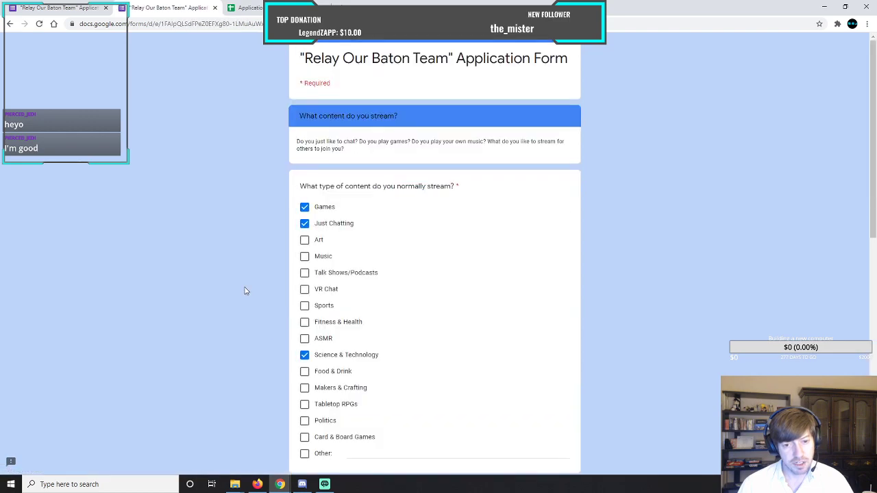
{"action": "left_click", "coordinate": [304, 240]}
{"action": "left_click", "coordinate": [304, 273]}
{"action": "left_click", "coordinate": [304, 257]}
{"action": "left_click", "coordinate": [304, 289]}
{"action": "left_click", "coordinate": [304, 305]}
{"action": "left_click", "coordinate": [305, 322]}
{"action": "left_click", "coordinate": [304, 338]}
{"action": "left_click", "coordinate": [304, 371]}
{"action": "left_click", "coordinate": [304, 387]}
{"action": "left_click", "coordinate": [305, 404]}
{"action": "left_click", "coordinate": [304, 421]}
{"action": "left_click", "coordinate": [304, 437]}
Add Other with the text "blah" to the content normally streamed.
{"action": "scroll", "coordinate": [268, 376], "scroll_direction": "down", "scroll_amount": 1}
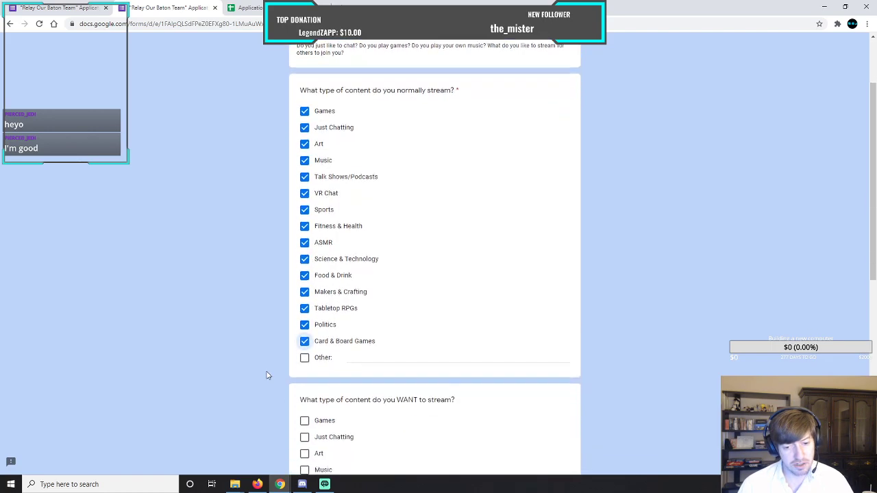
{"action": "scroll", "coordinate": [268, 375], "scroll_direction": "down", "scroll_amount": 2}
{"action": "left_click", "coordinate": [305, 225]}
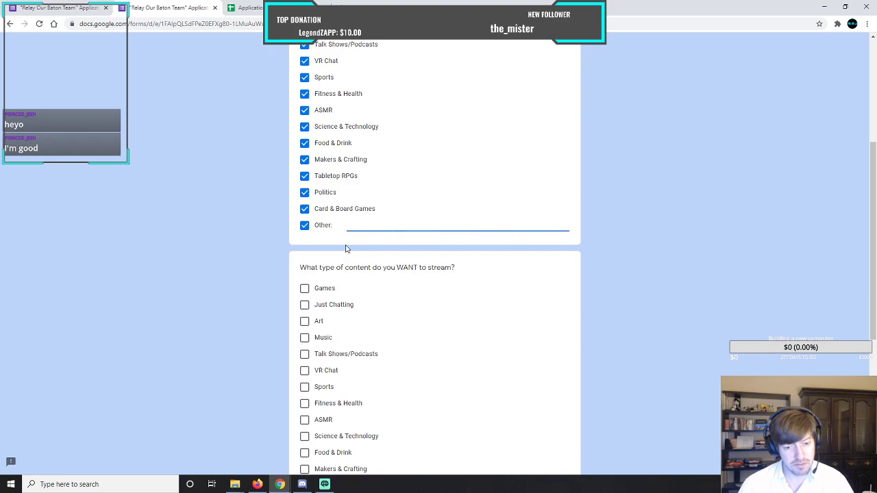
{"action": "type", "text": "blah"}
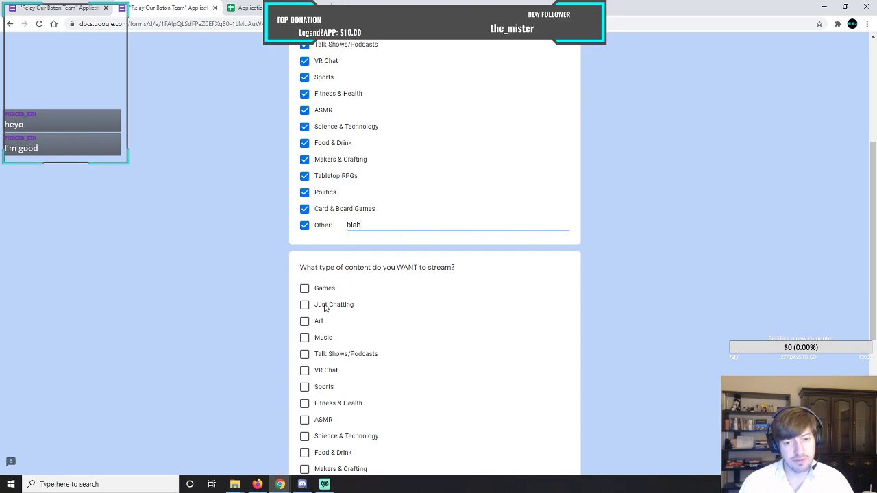
Select all remaining named content types, from Games through Politics, for the content the applicant wants to stream.
{"action": "left_click", "coordinate": [305, 289]}
{"action": "left_click", "coordinate": [304, 304]}
{"action": "scroll", "coordinate": [271, 288], "scroll_direction": "down", "scroll_amount": 2}
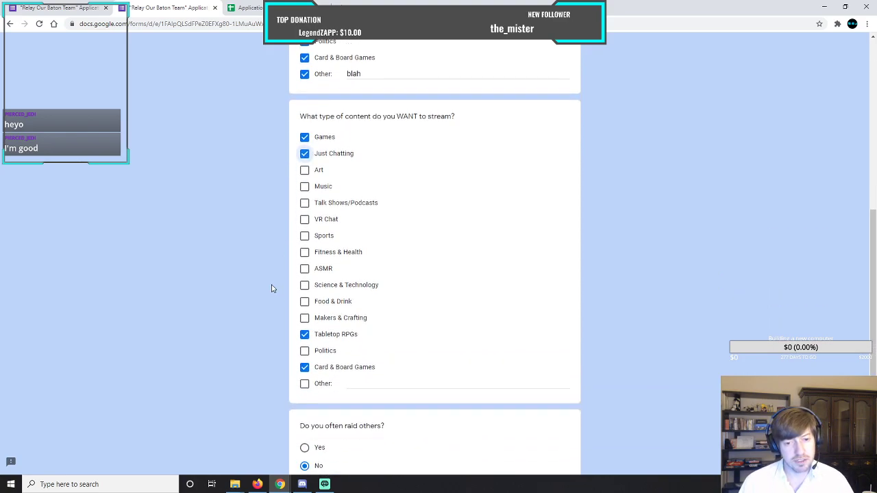
{"action": "left_click", "coordinate": [304, 169]}
{"action": "left_click", "coordinate": [305, 186]}
{"action": "left_click", "coordinate": [305, 202]}
{"action": "left_click", "coordinate": [305, 218]}
{"action": "left_click", "coordinate": [305, 235]}
{"action": "left_click", "coordinate": [304, 251]}
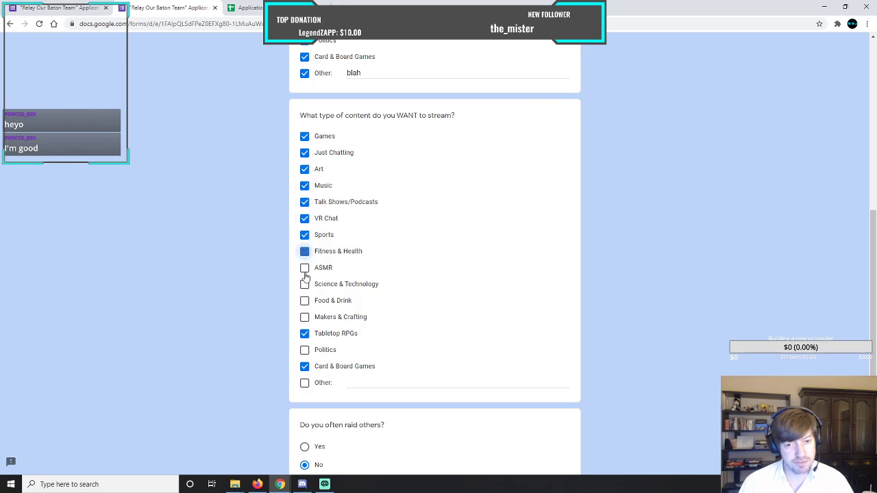
{"action": "left_click", "coordinate": [305, 268]}
{"action": "left_click", "coordinate": [305, 284]}
{"action": "left_click", "coordinate": [305, 301]}
{"action": "left_click", "coordinate": [305, 317]}
{"action": "left_click", "coordinate": [304, 350]}
Add Other with the text "foo" to the content the applicant wants to stream.
{"action": "left_click", "coordinate": [305, 385]}
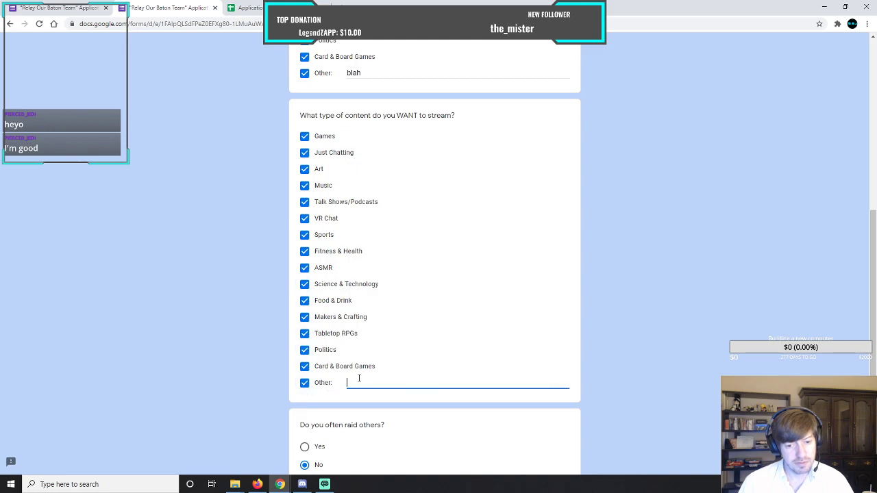
{"action": "type", "text": "foo"}
{"action": "left_click", "coordinate": [203, 272]}
Return to the streaming schedule page and add Tuesday, Thursday and Whenever I can to the streaming days.
{"action": "scroll", "coordinate": [251, 263], "scroll_direction": "down", "scroll_amount": 2}
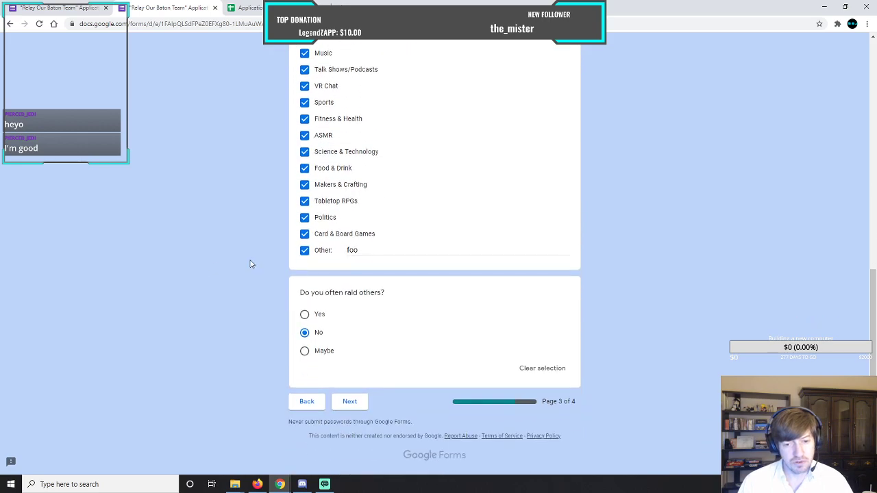
{"action": "left_click", "coordinate": [308, 401]}
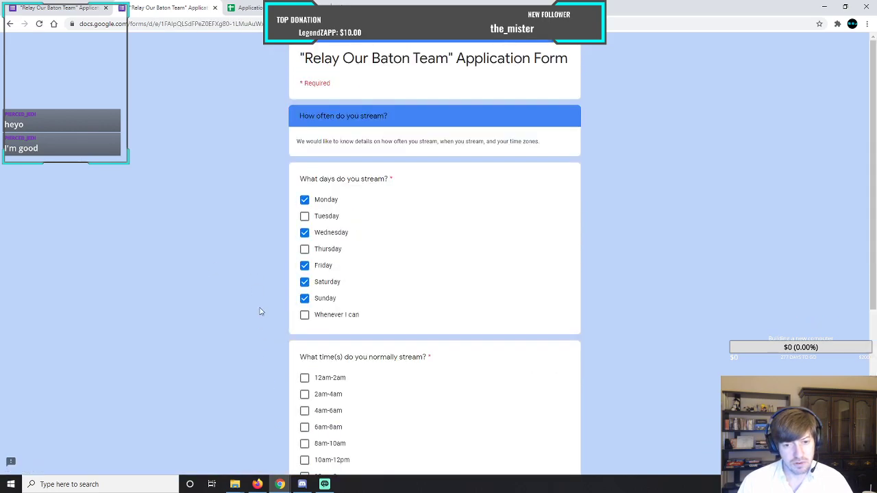
{"action": "left_click", "coordinate": [304, 216]}
{"action": "left_click", "coordinate": [304, 249]}
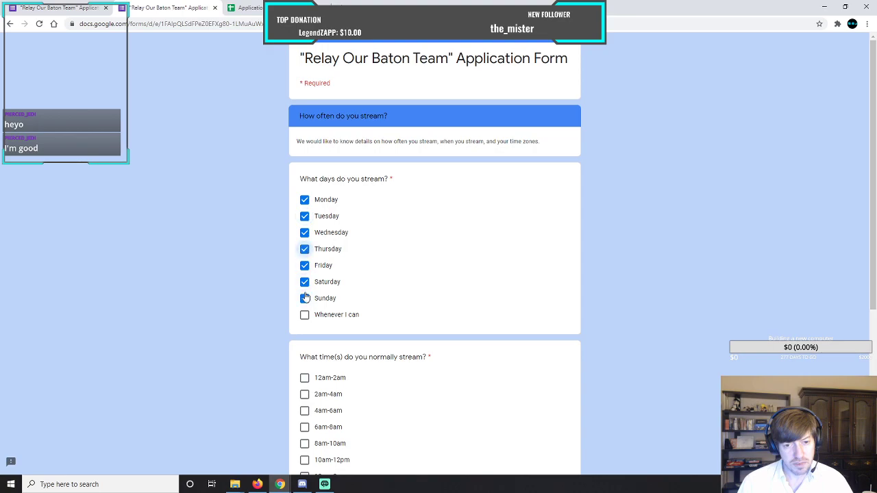
{"action": "left_click", "coordinate": [304, 314]}
Select every normal streaming time slot, from 12am-2am through 10pm-12am.
{"action": "scroll", "coordinate": [288, 274], "scroll_direction": "down", "scroll_amount": 2}
{"action": "left_click", "coordinate": [305, 226]}
{"action": "left_click", "coordinate": [305, 243]}
{"action": "left_click", "coordinate": [305, 259]}
{"action": "left_click", "coordinate": [305, 275]}
{"action": "left_click", "coordinate": [305, 292]}
{"action": "left_click", "coordinate": [305, 308]}
{"action": "left_click", "coordinate": [305, 324]}
{"action": "left_click", "coordinate": [305, 324]}
{"action": "left_click", "coordinate": [305, 324]}
{"action": "left_click", "coordinate": [305, 390]}
{"action": "left_click", "coordinate": [304, 407]}
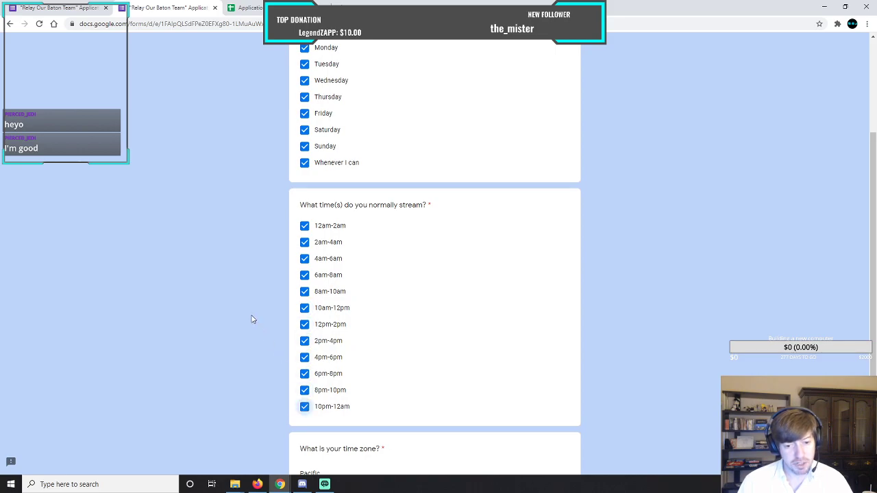
Go back to the form's first page and review the channel, EBL, VTuber and referral answers.
{"action": "scroll", "coordinate": [251, 319], "scroll_direction": "down", "scroll_amount": 3}
{"action": "left_click", "coordinate": [305, 403]}
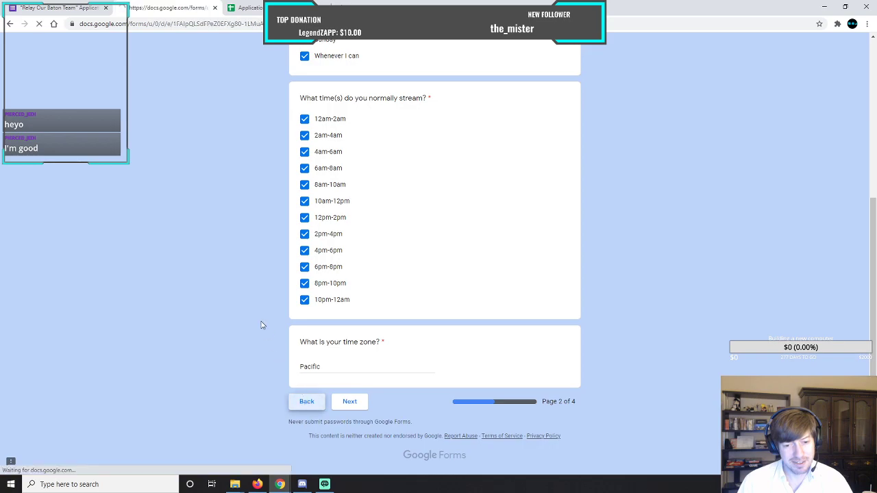
{"action": "scroll", "coordinate": [256, 288], "scroll_direction": "down", "scroll_amount": 6}
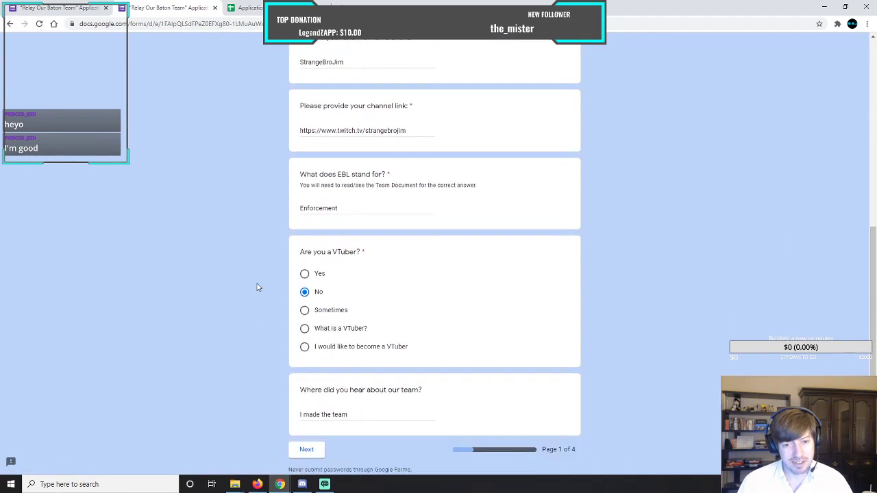
{"action": "scroll", "coordinate": [258, 287], "scroll_direction": "down", "scroll_amount": 1}
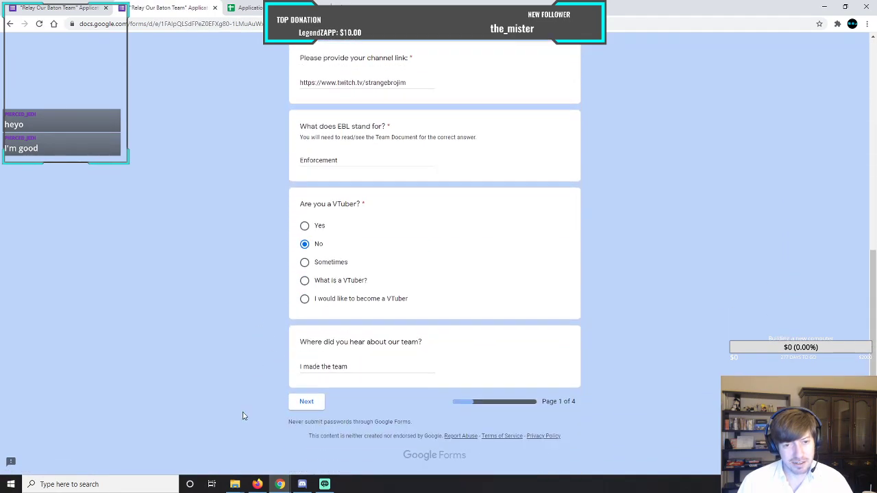
{"action": "scroll", "coordinate": [255, 323], "scroll_direction": "up", "scroll_amount": 5}
{"action": "scroll", "coordinate": [256, 324], "scroll_direction": "up", "scroll_amount": 1}
{"action": "scroll", "coordinate": [256, 324], "scroll_direction": "down", "scroll_amount": 7}
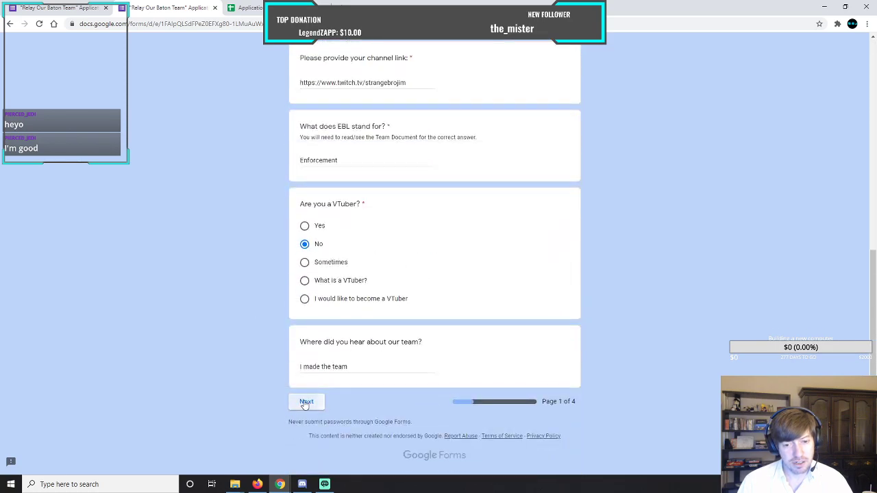
Advance through the remaining form pages to page 4 and submit the application.
{"action": "left_click", "coordinate": [306, 401]}
{"action": "scroll", "coordinate": [281, 397], "scroll_direction": "down", "scroll_amount": 4}
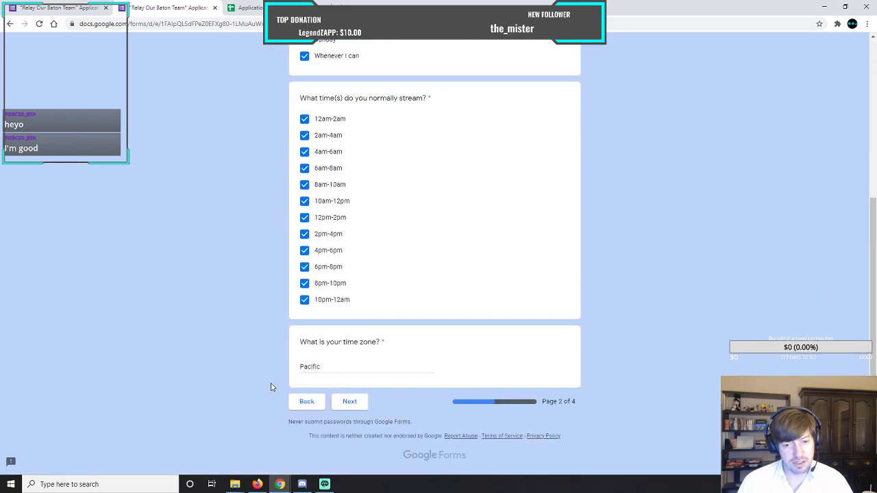
{"action": "left_click", "coordinate": [348, 401]}
{"action": "scroll", "coordinate": [269, 385], "scroll_direction": "down", "scroll_amount": 1}
{"action": "scroll", "coordinate": [268, 385], "scroll_direction": "down", "scroll_amount": 3}
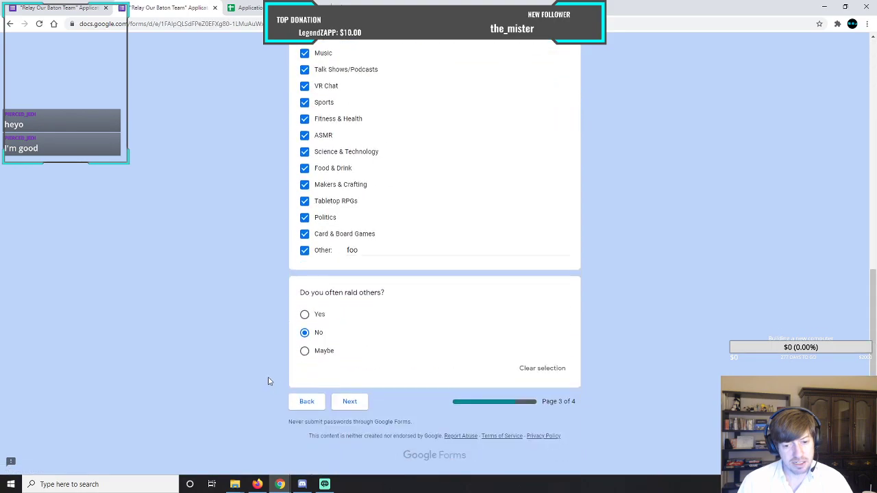
{"action": "left_click", "coordinate": [348, 402]}
{"action": "scroll", "coordinate": [274, 356], "scroll_direction": "down", "scroll_amount": 6}
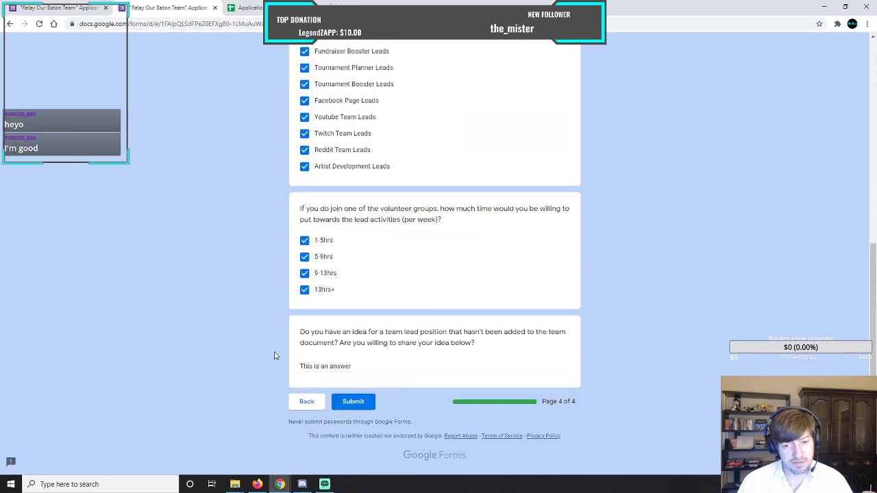
{"action": "left_click", "coordinate": [348, 401]}
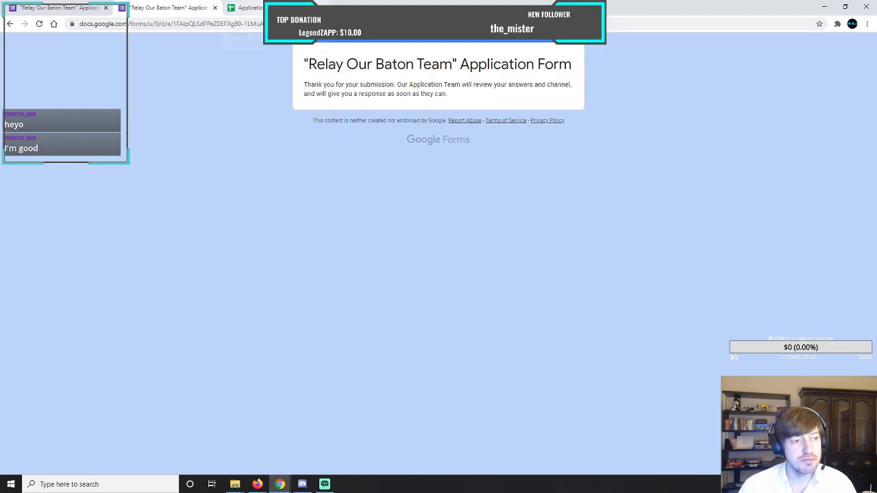
Switch to the Application Submissions spreadsheet and check the new row's answers from Email Address through the EBL question.
{"action": "left_click", "coordinate": [287, 7]}
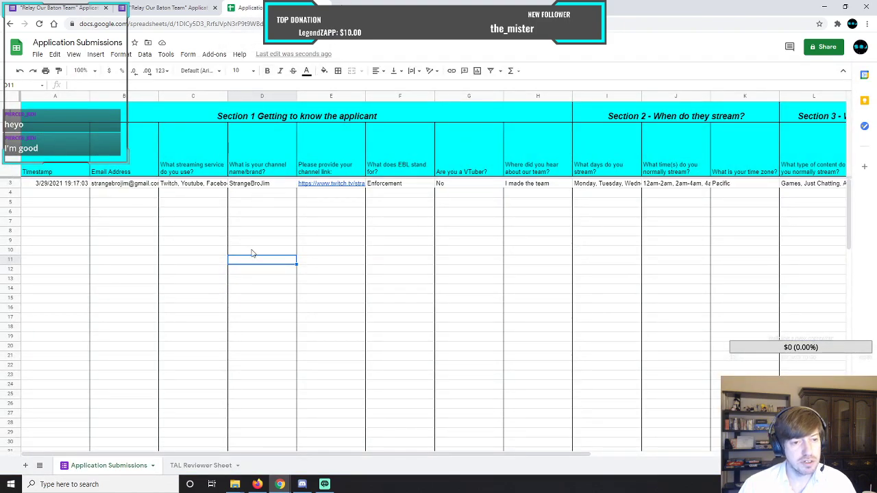
{"action": "left_click", "coordinate": [141, 186]}
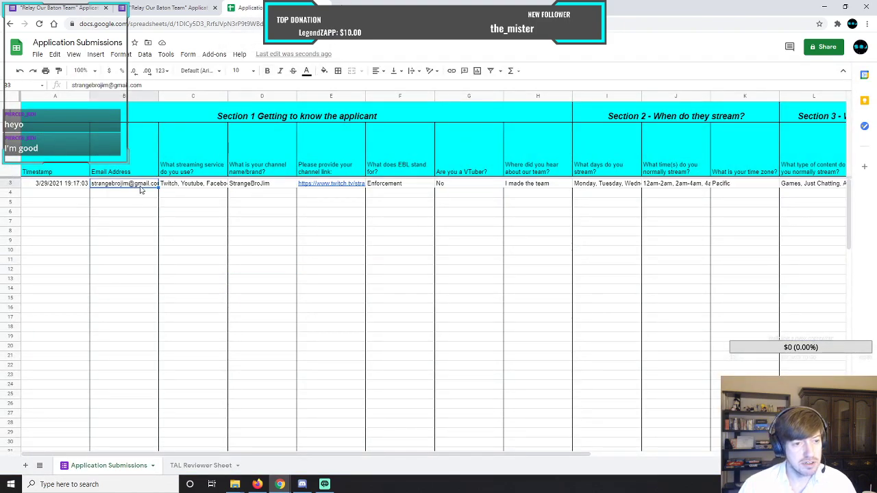
{"action": "key", "text": "Right"}
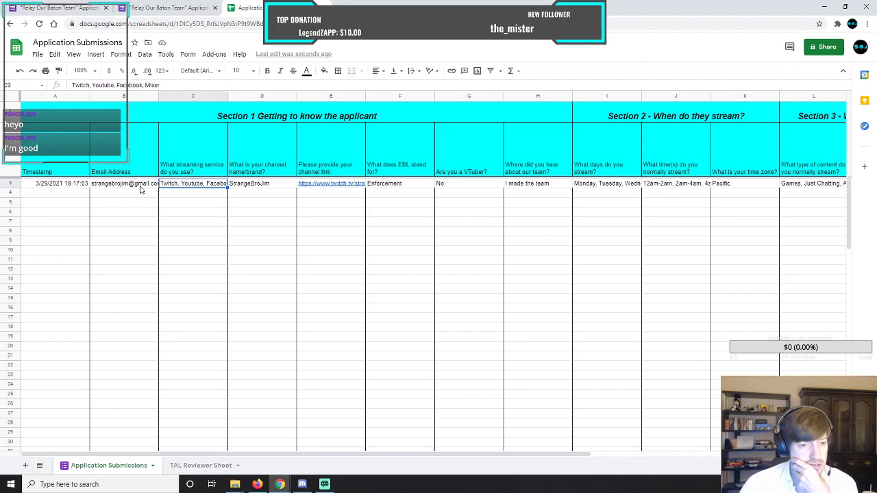
{"action": "key", "text": "Right"}
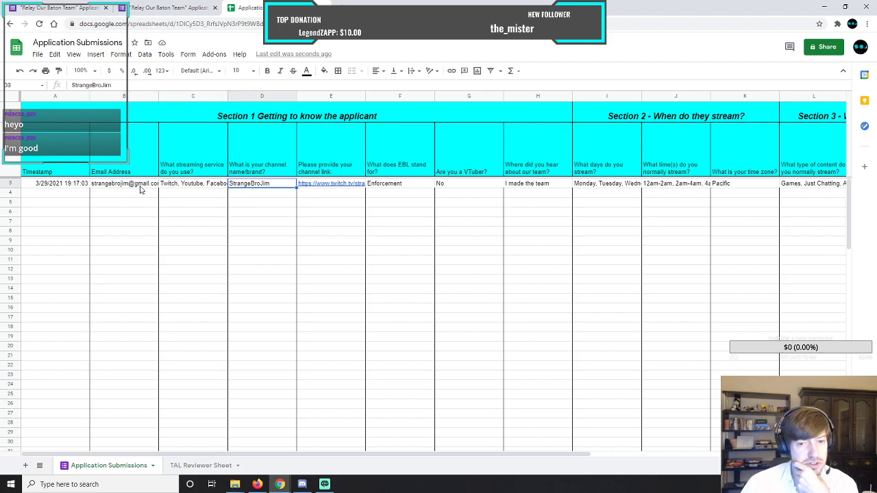
{"action": "key", "text": "Right"}
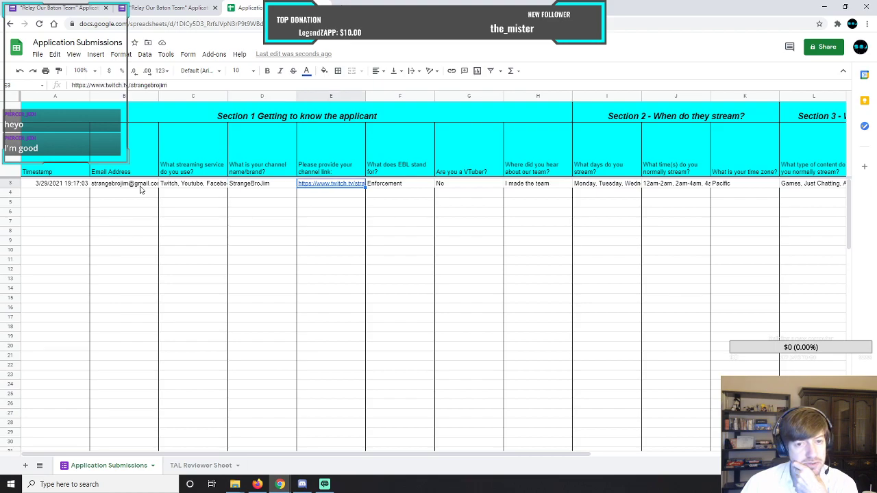
{"action": "key", "text": "Right"}
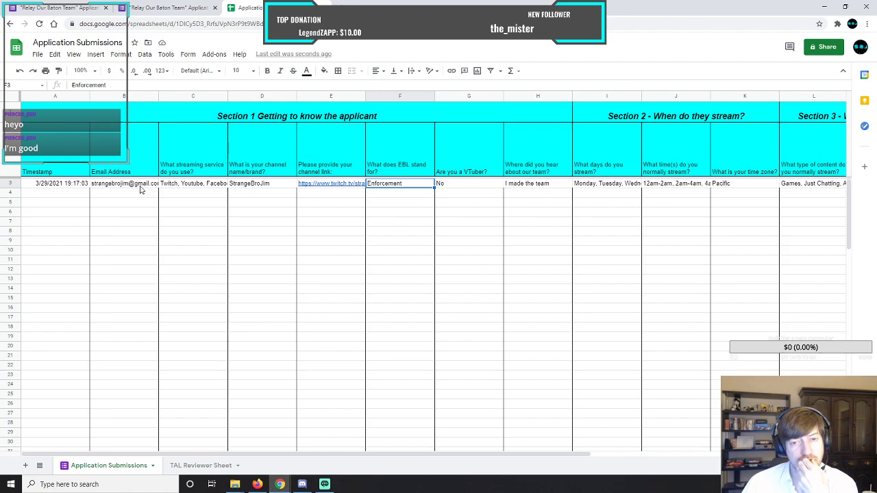
Fit the channel link, streaming service and Email Address columns to their contents, and narrow the "Are you a VTuber?" column.
{"action": "double_click", "coordinate": [366, 95]}
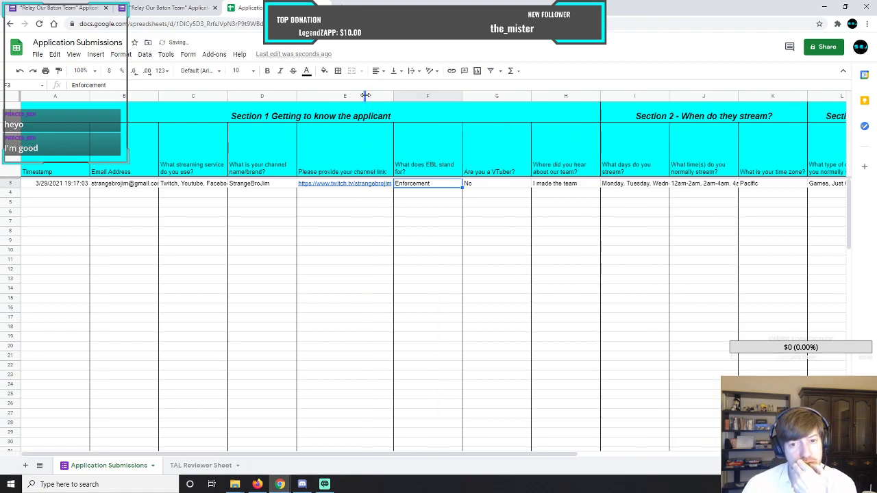
{"action": "double_click", "coordinate": [228, 96]}
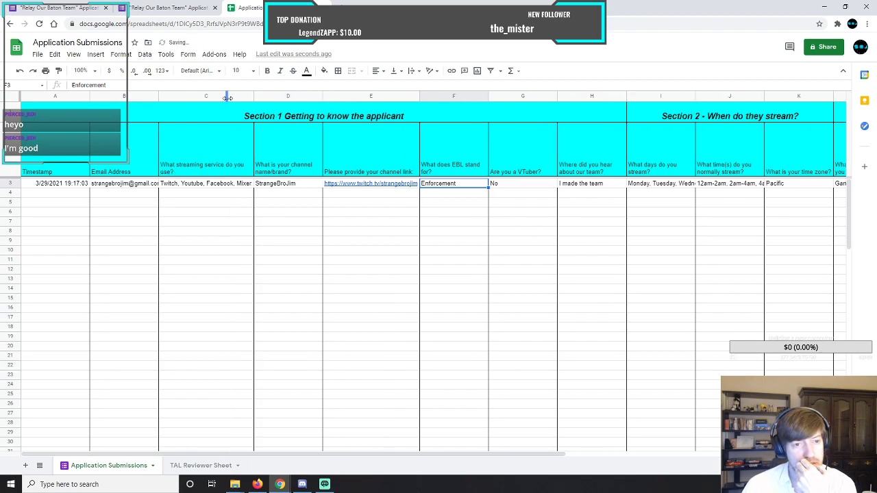
{"action": "double_click", "coordinate": [158, 96]}
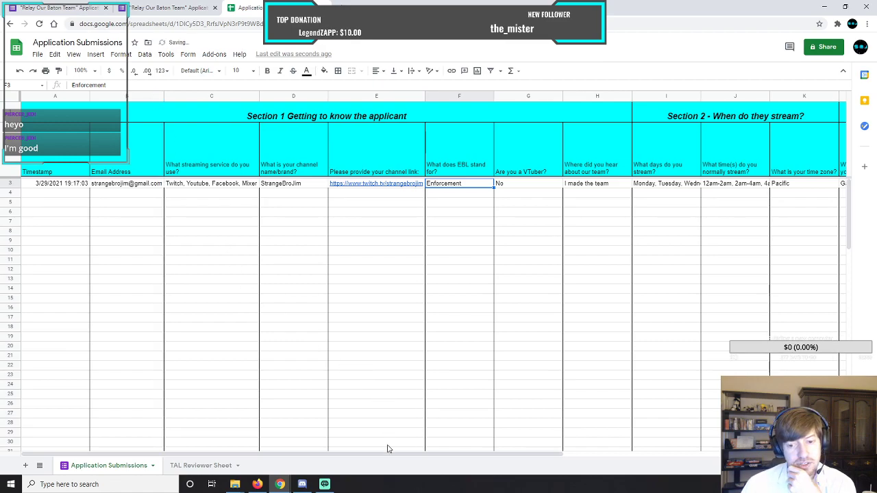
{"action": "left_click_drag", "start_coordinate": [387, 459], "coordinate": [435, 459]}
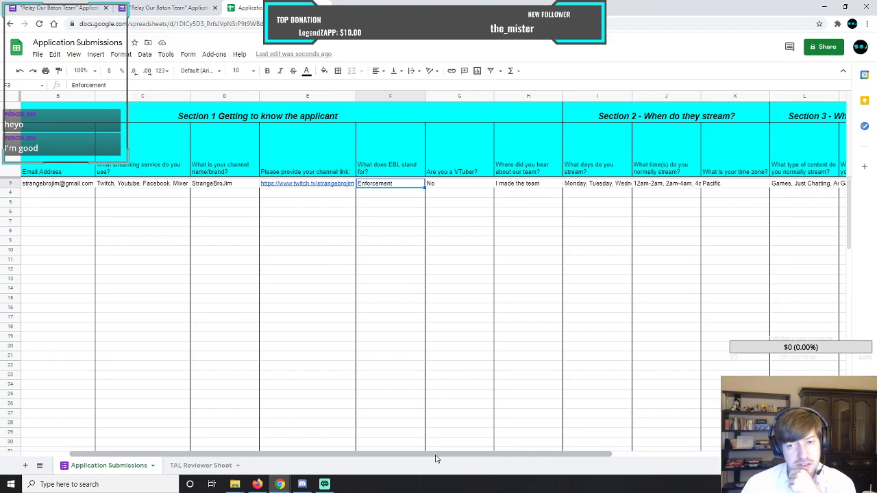
{"action": "left_click_drag", "start_coordinate": [493, 96], "coordinate": [477, 100]}
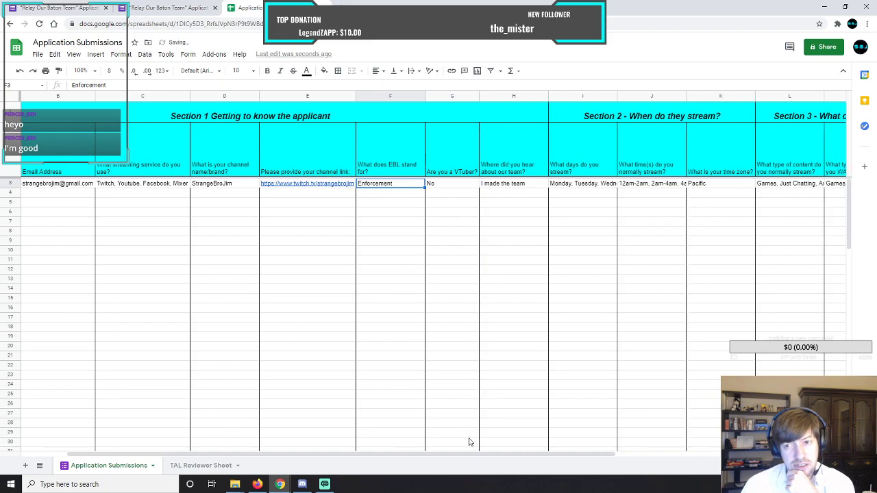
Check the submission's full answers in row 3, from the streaming days through the question about raiding others.
{"action": "left_click_drag", "start_coordinate": [502, 456], "coordinate": [619, 456]}
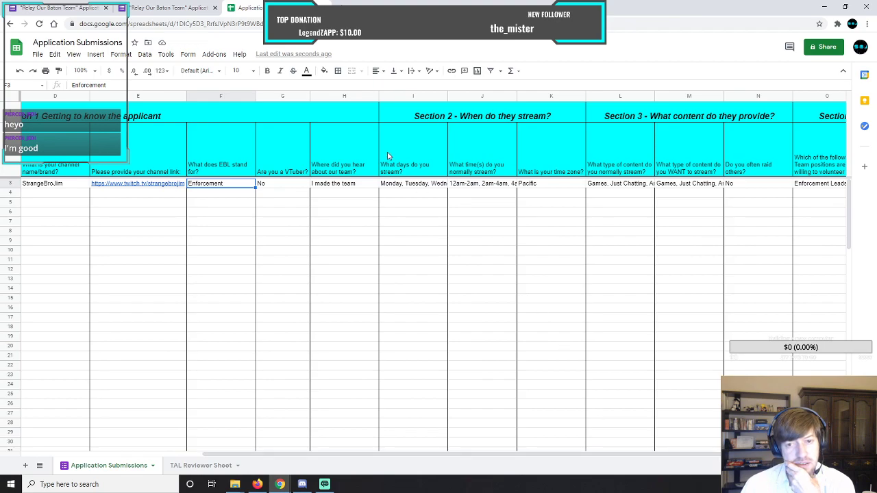
{"action": "left_click", "coordinate": [418, 184]}
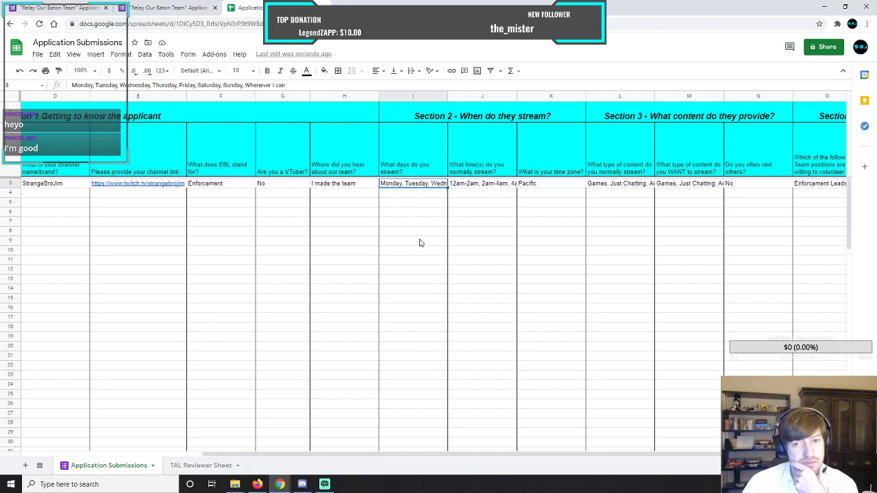
{"action": "key", "text": "Right"}
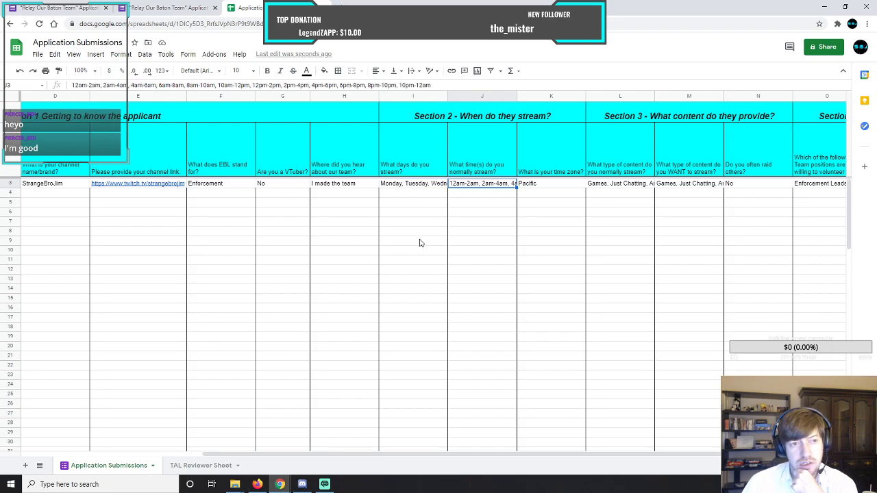
{"action": "key", "text": "Right"}
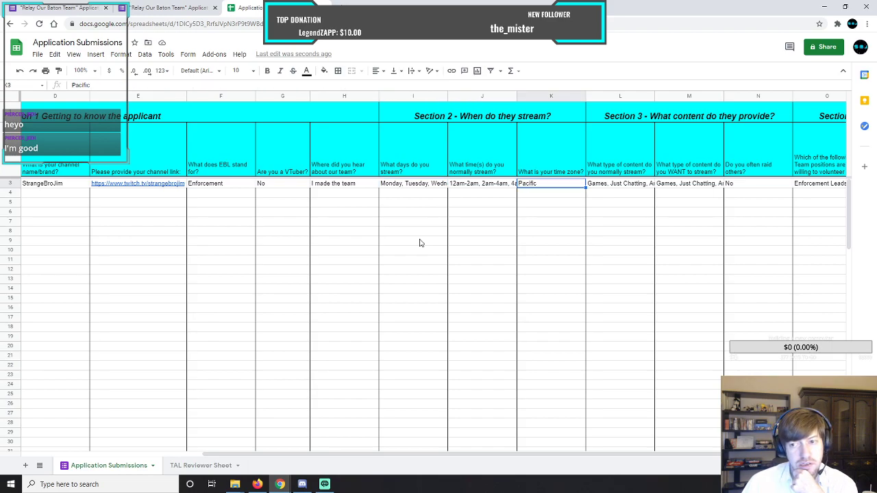
{"action": "key", "text": "Right"}
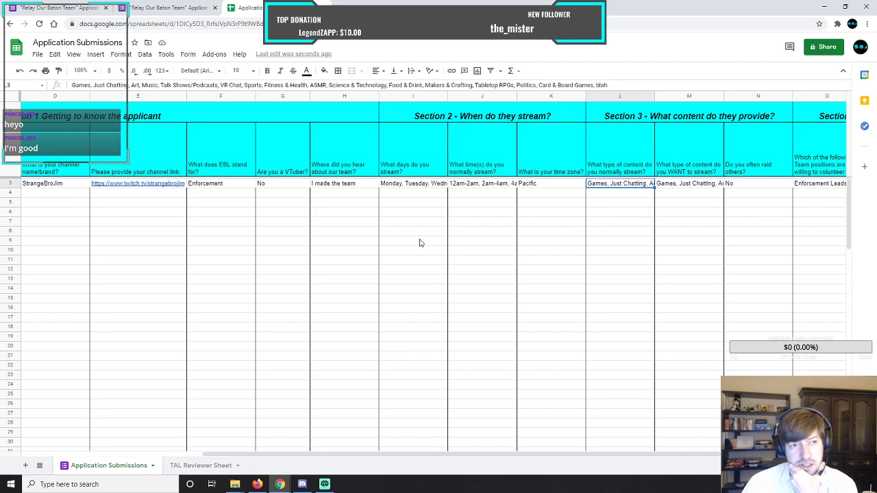
{"action": "key", "text": "Right"}
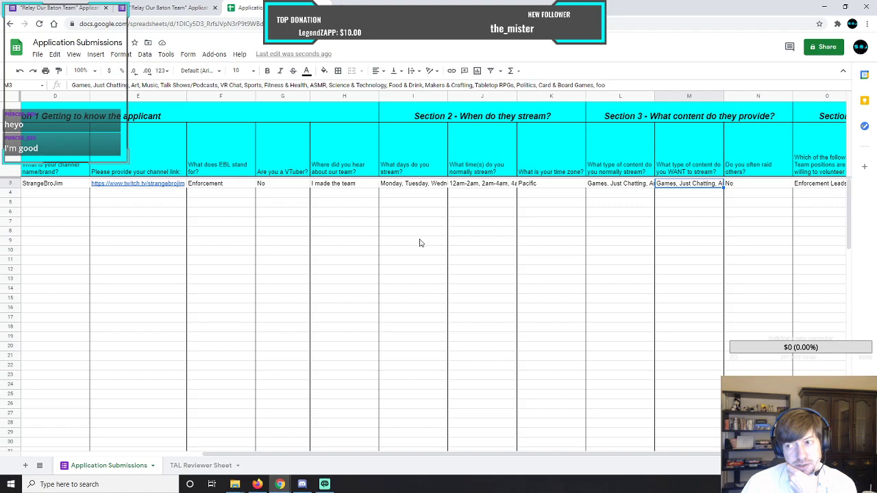
{"action": "key", "text": "Right"}
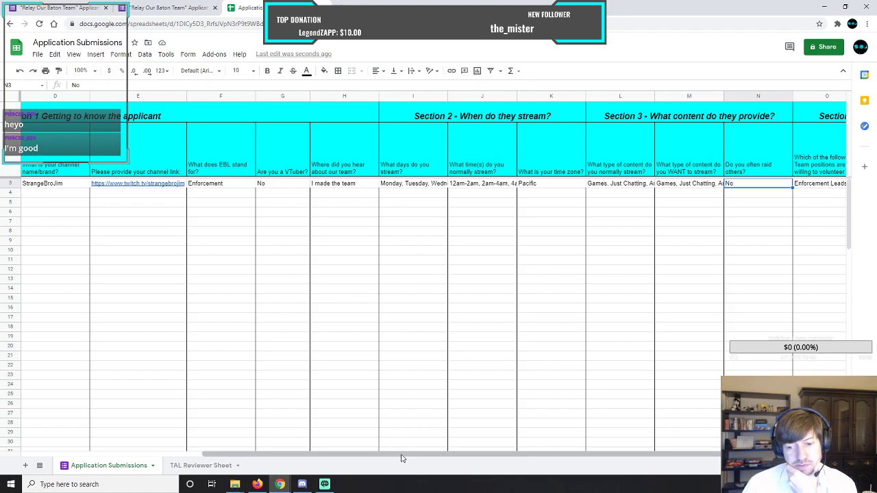
Narrow the "Do you often raid others?" column so its heading wraps onto two lines.
{"action": "left_click_drag", "start_coordinate": [402, 456], "coordinate": [507, 456]}
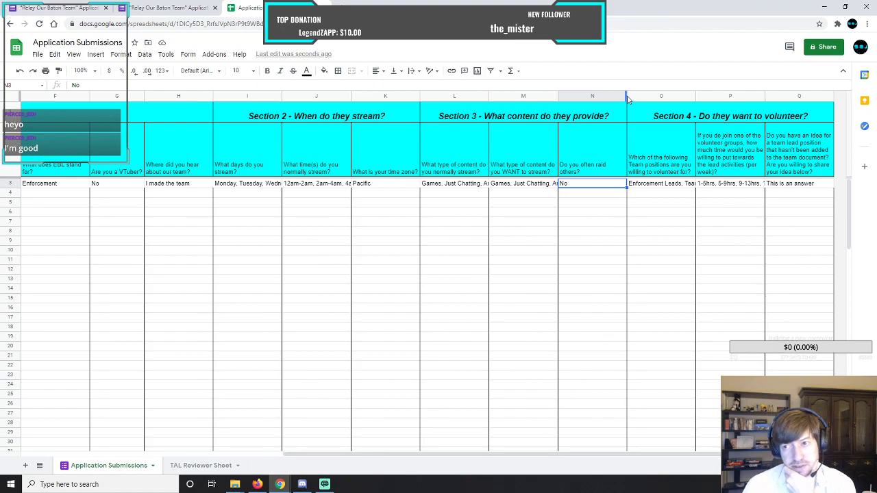
{"action": "left_click_drag", "start_coordinate": [625, 97], "coordinate": [596, 97]}
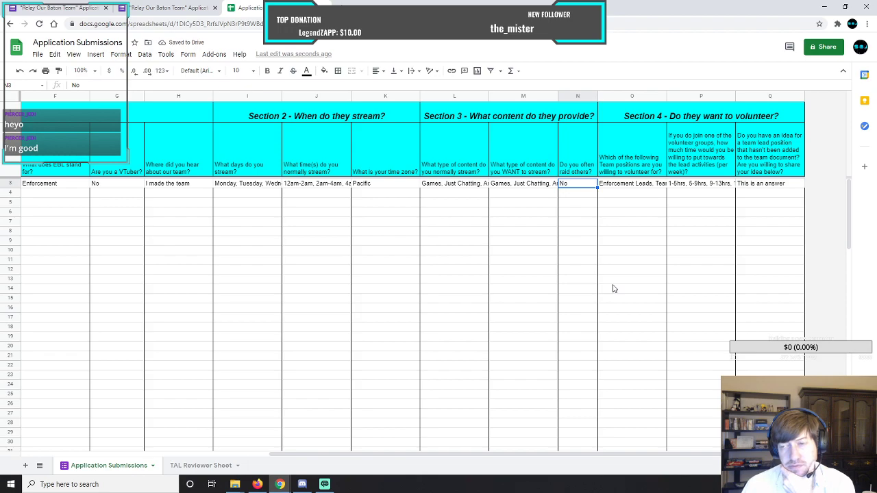
Check row 3's full Section 4 answers, from the volunteer positions through the team lead idea, and return to the row's first cell.
{"action": "left_click", "coordinate": [618, 184]}
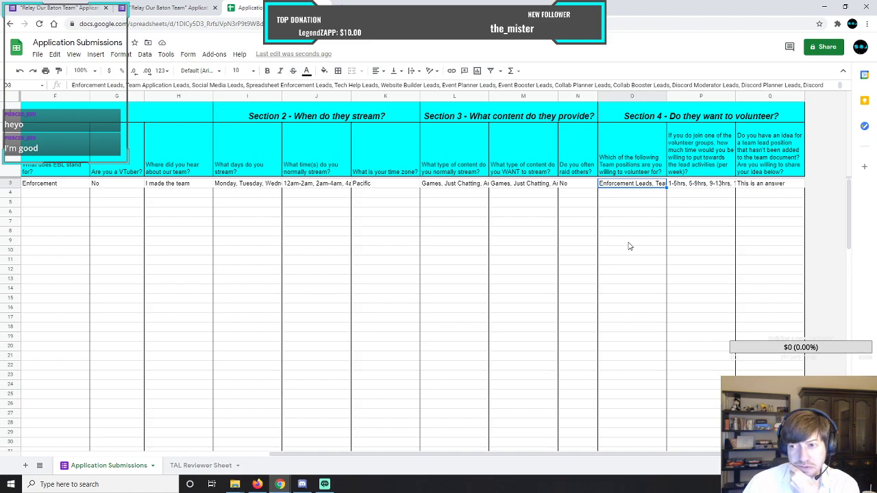
{"action": "key", "text": "Right"}
{"action": "key", "text": "Right"}
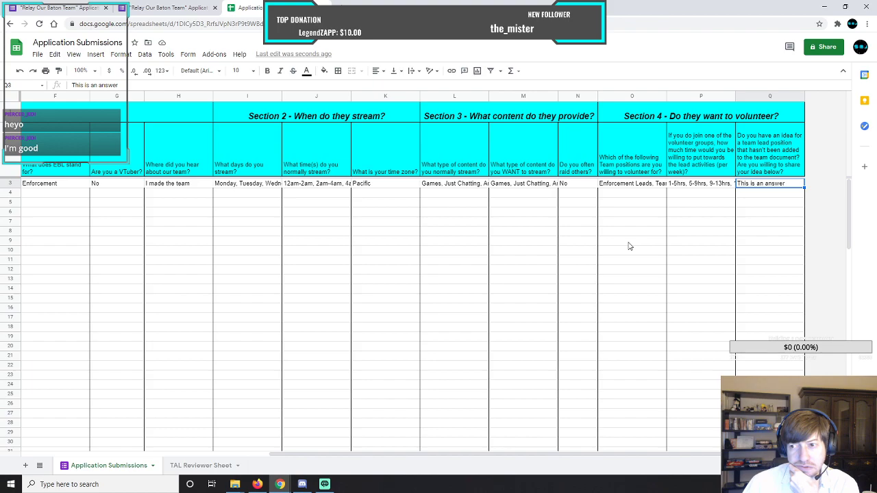
{"action": "key", "text": "Left"}
{"action": "key", "text": "Left"}
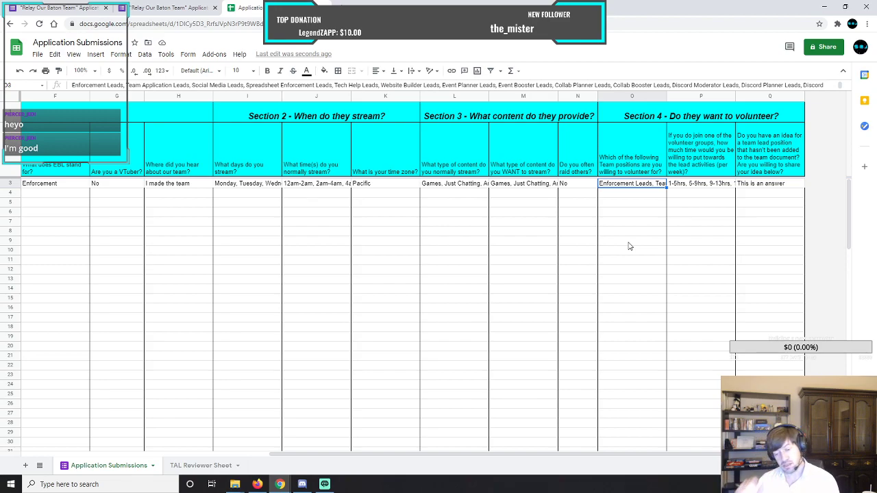
{"action": "key", "text": "Left"}
{"action": "key", "text": "Right"}
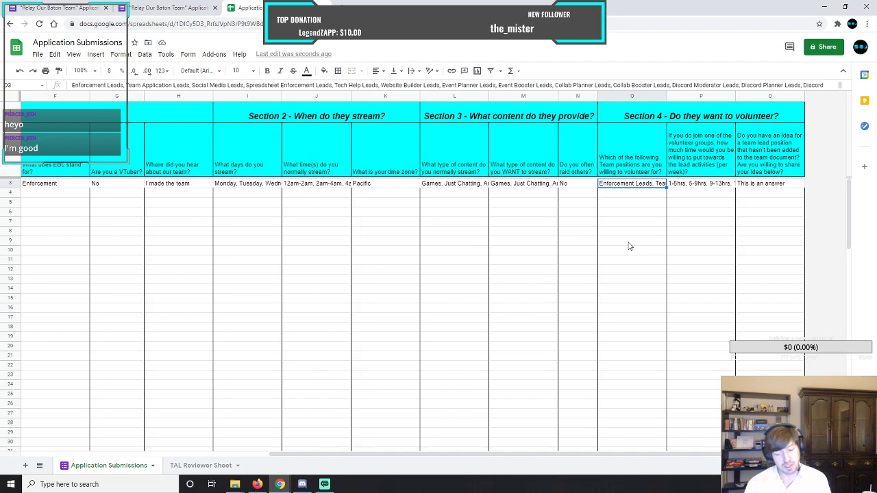
{"action": "key", "text": "Left"}
{"action": "key", "text": "Left"}
{"action": "key", "text": "Left"}
{"action": "key", "text": "Left"}
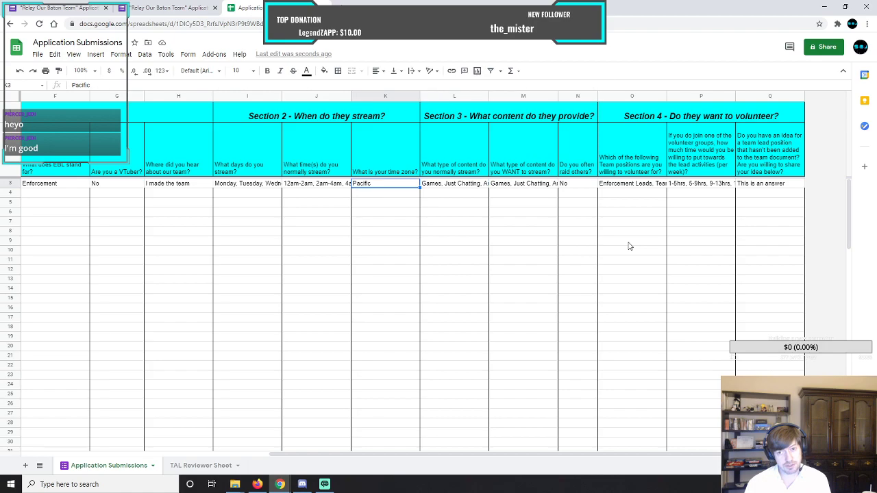
{"action": "key", "text": "Home"}
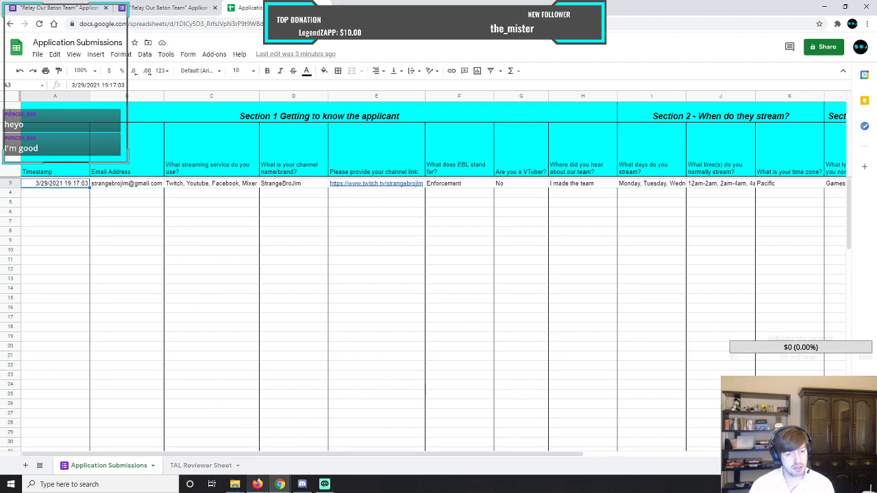
Switch to the Relay Our Baton Team (ROBOT) document and find the Website Builder Leads (WBL) entry in its position list.
{"action": "mouse_move", "coordinate": [280, 483]}
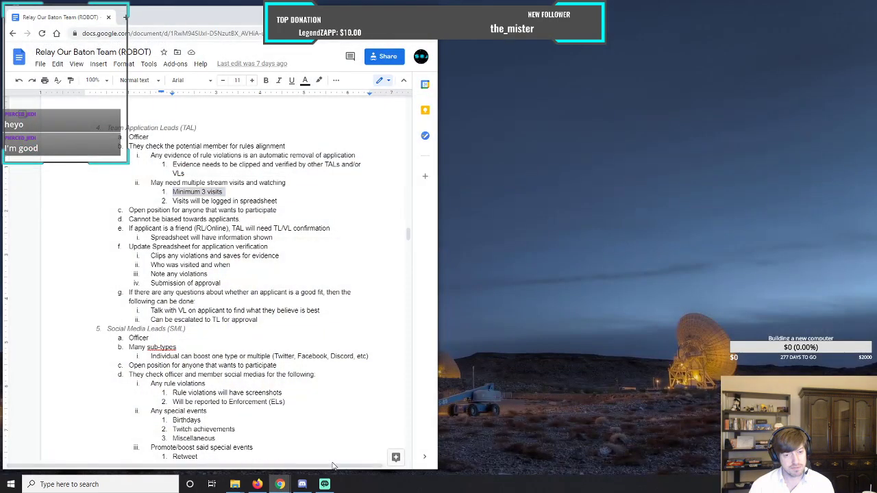
{"action": "left_click", "coordinate": [329, 445]}
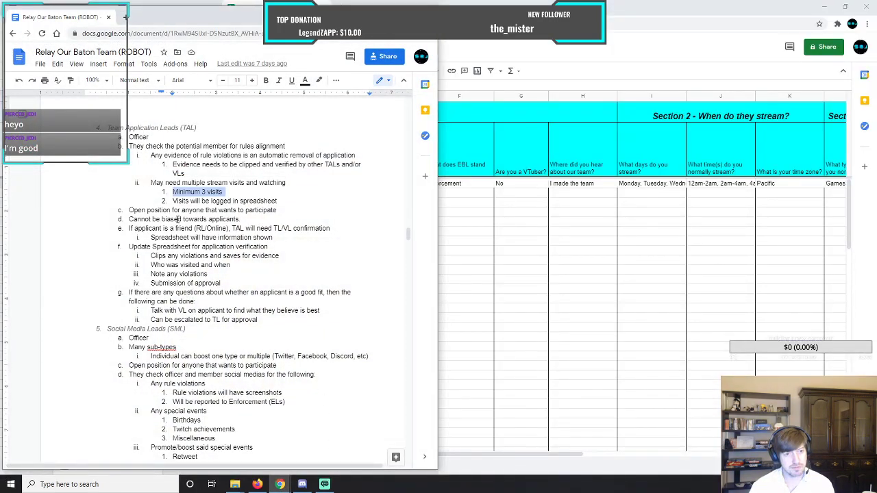
{"action": "left_click_drag", "start_coordinate": [408, 235], "coordinate": [409, 128]}
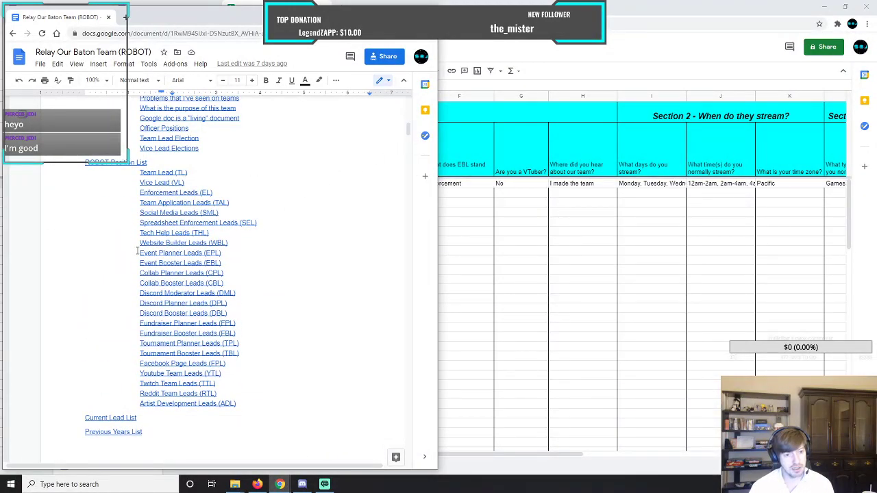
{"action": "left_click_drag", "start_coordinate": [139, 243], "coordinate": [250, 241]}
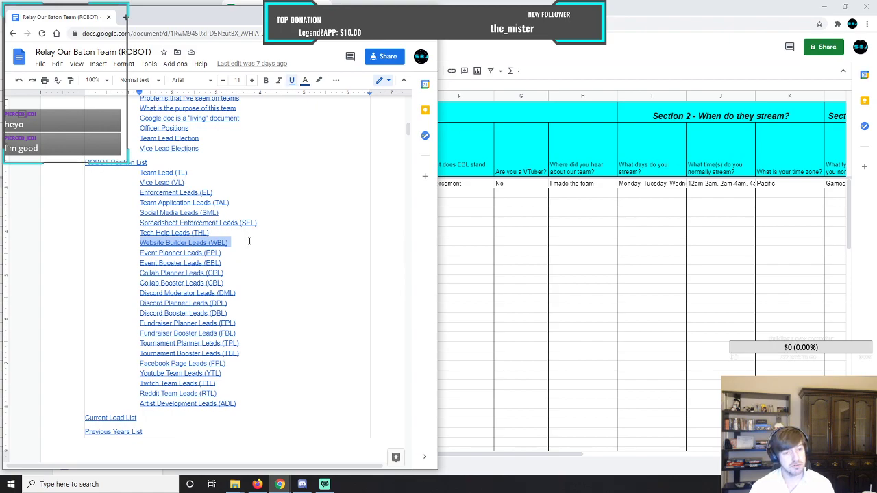
{"action": "left_click", "coordinate": [250, 239]}
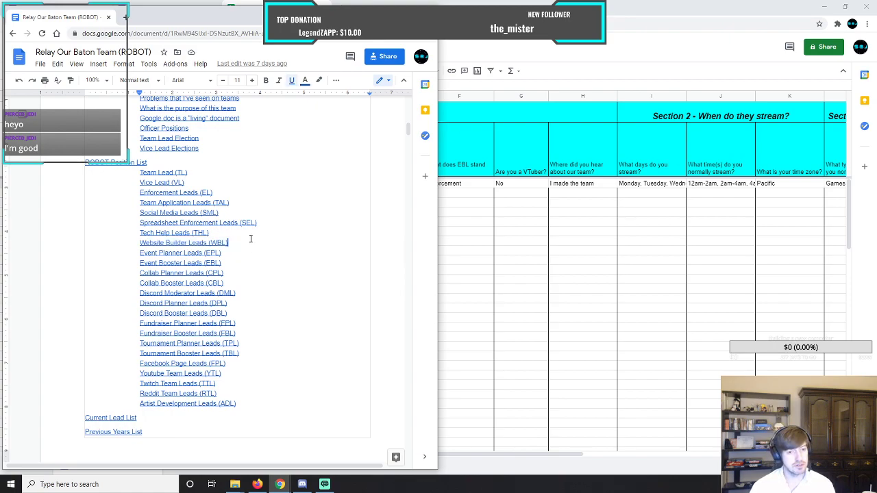
{"action": "left_click", "coordinate": [138, 242]}
{"action": "left_click_drag", "start_coordinate": [138, 243], "coordinate": [231, 241]}
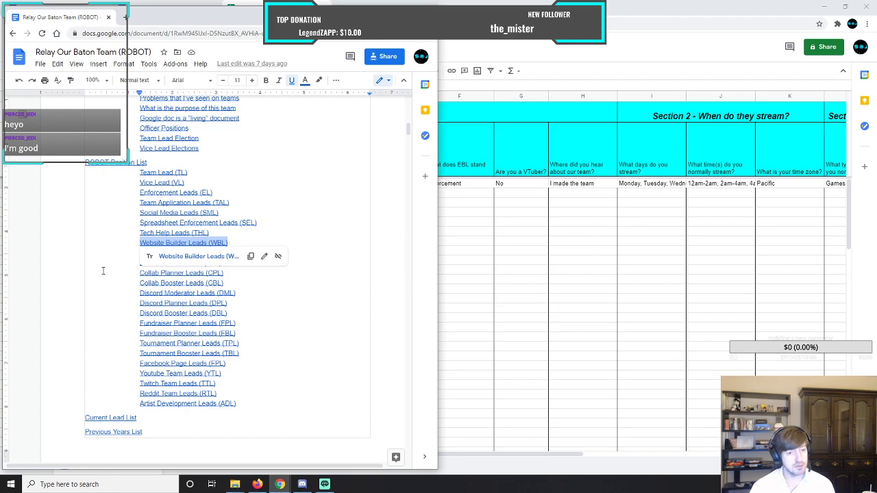
{"action": "left_click", "coordinate": [92, 239]}
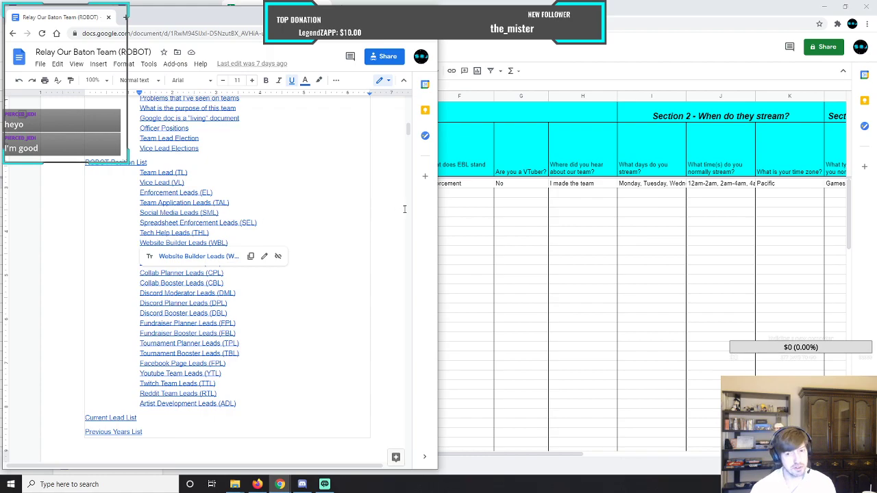
Return to the Application Submissions spreadsheet and delete the test submission in row 3.
{"action": "left_click", "coordinate": [488, 223]}
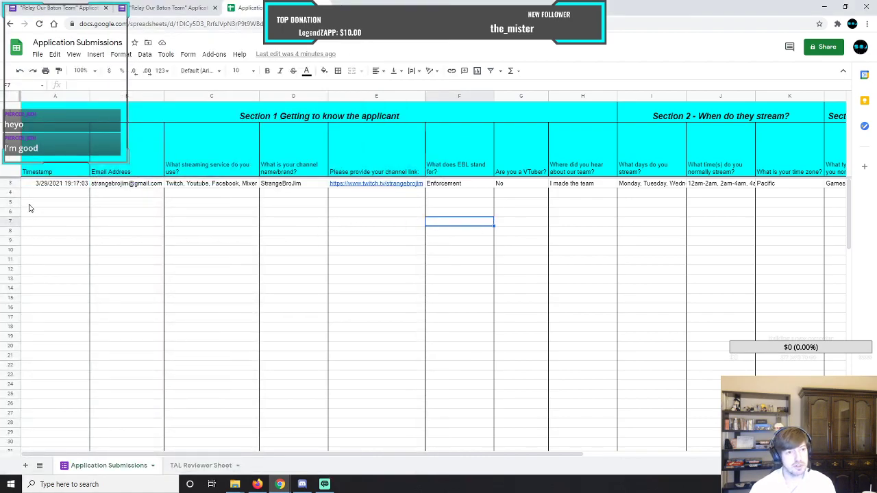
{"action": "left_click", "coordinate": [10, 184]}
{"action": "right_click", "coordinate": [10, 184]}
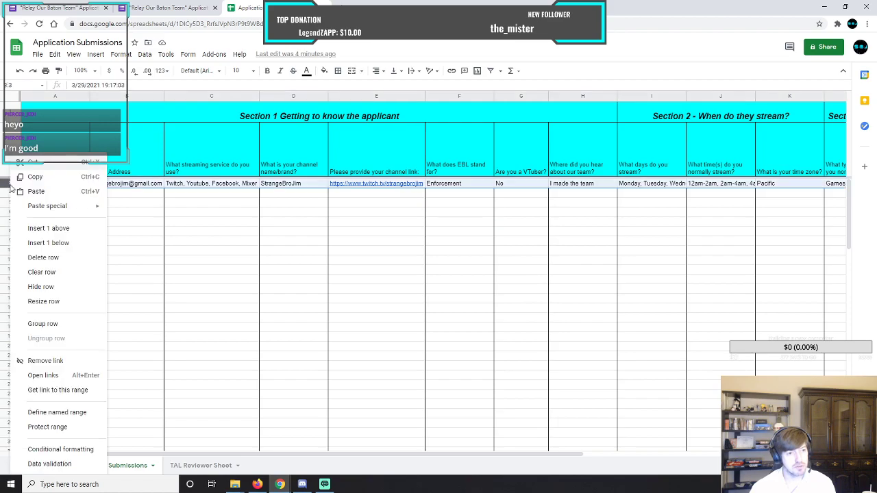
{"action": "left_click", "coordinate": [50, 263]}
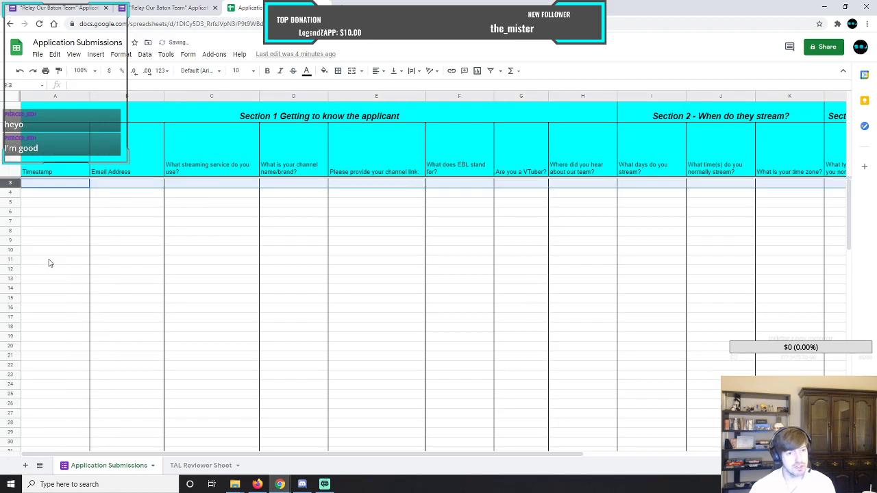
{"action": "left_click", "coordinate": [301, 227]}
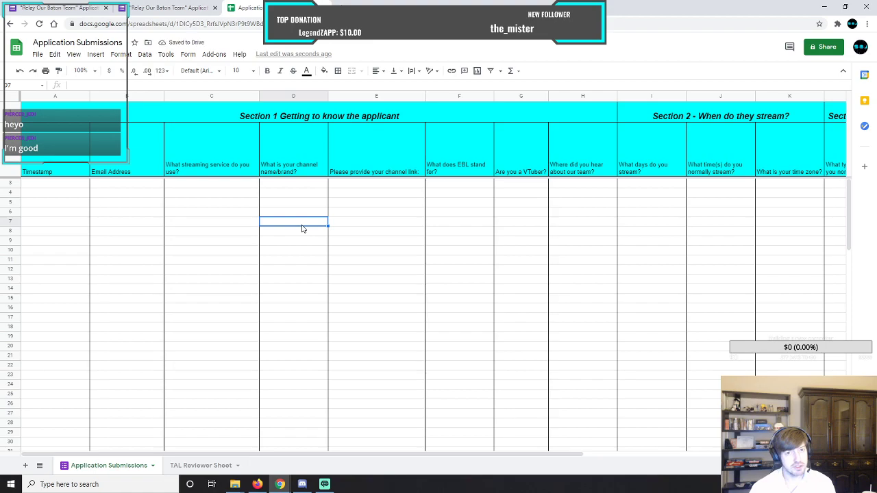
Close the application form's submission confirmation page and return to the form editor.
{"action": "left_click", "coordinate": [193, 12]}
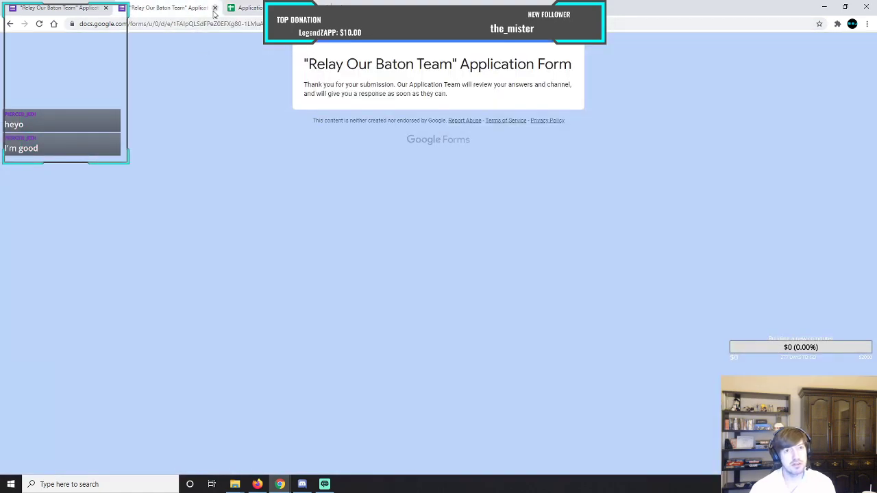
{"action": "left_click", "coordinate": [215, 9]}
{"action": "left_click", "coordinate": [63, 12]}
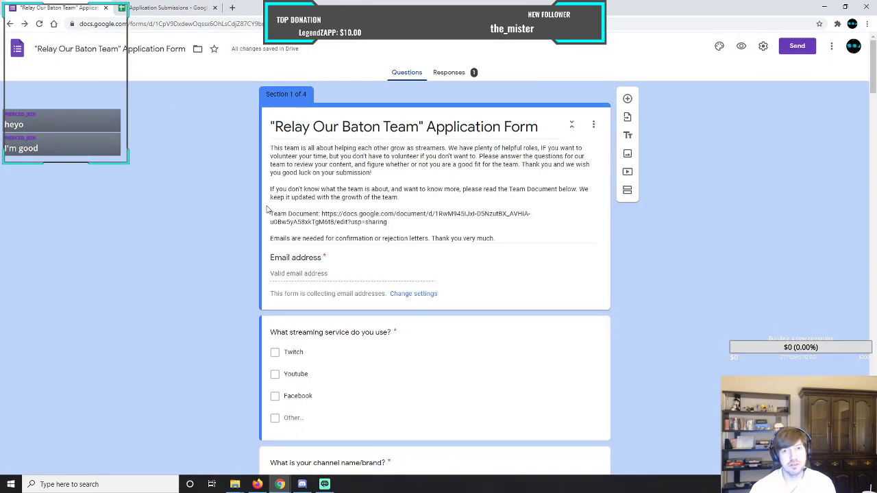
Delete all collected responses from the "Relay Our Baton Team" Application Form and confirm the deletion.
{"action": "left_click", "coordinate": [453, 73]}
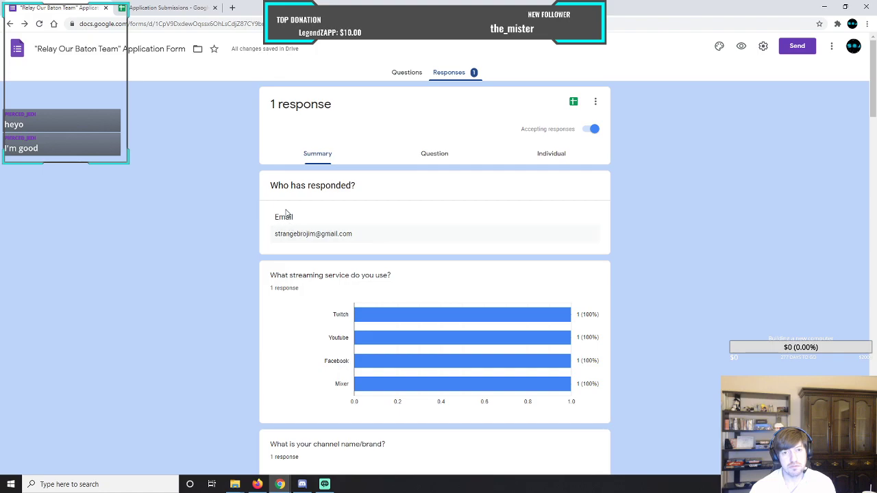
{"action": "left_click", "coordinate": [595, 103]}
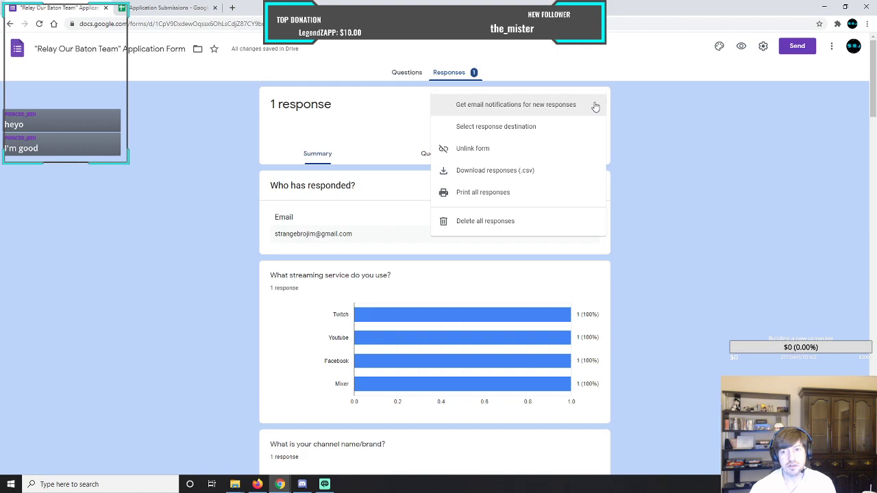
{"action": "left_click", "coordinate": [521, 226]}
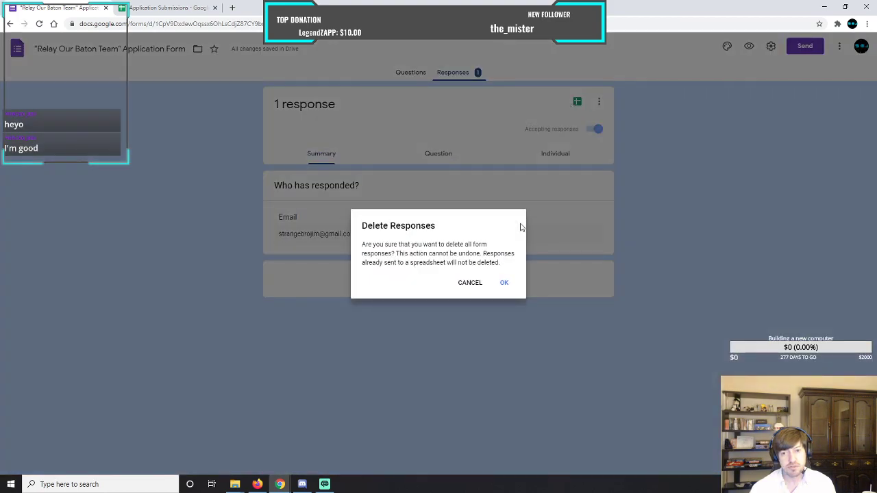
{"action": "left_click", "coordinate": [504, 284]}
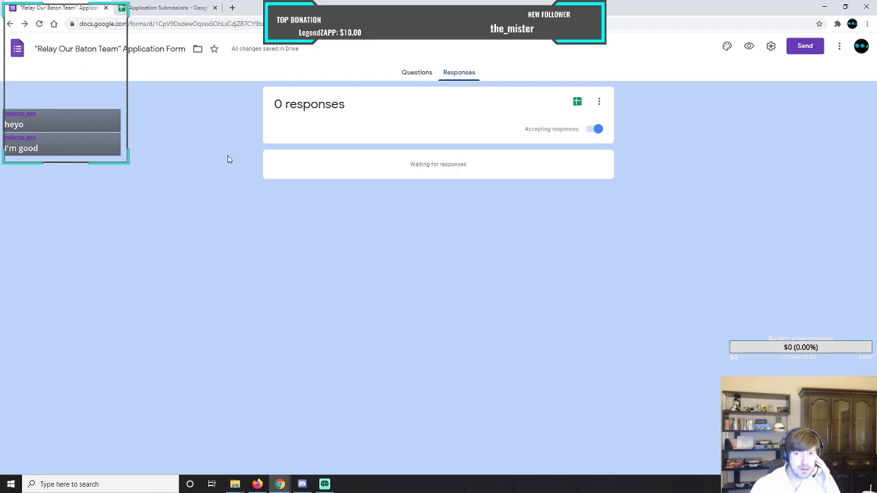
Look at the application form's sending options without sending it, and open the options for its responses.
{"action": "left_click", "coordinate": [415, 73]}
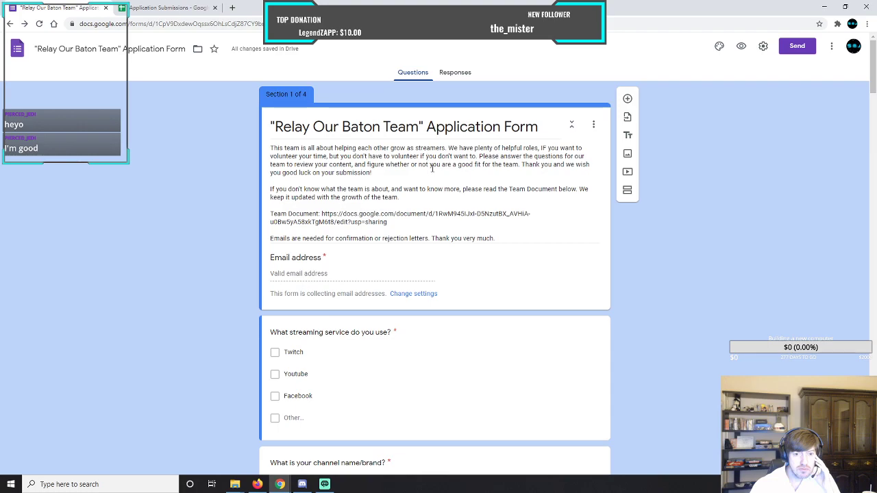
{"action": "left_click", "coordinate": [797, 49]}
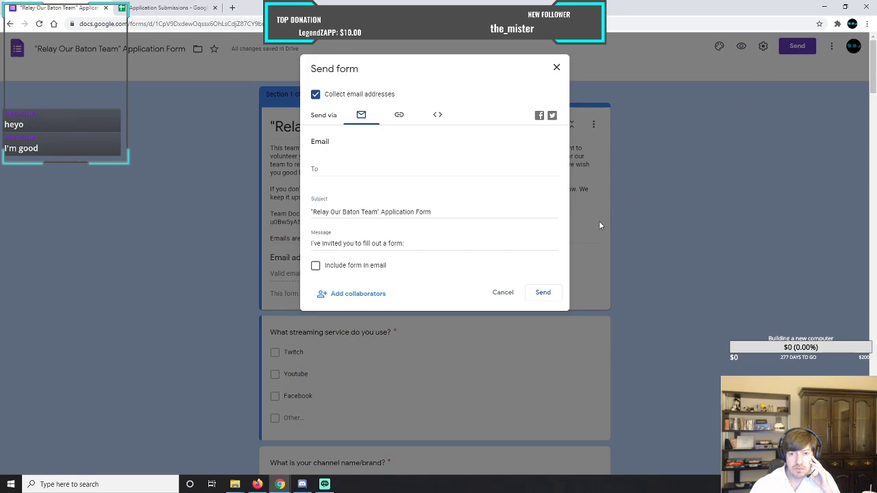
{"action": "left_click", "coordinate": [503, 293]}
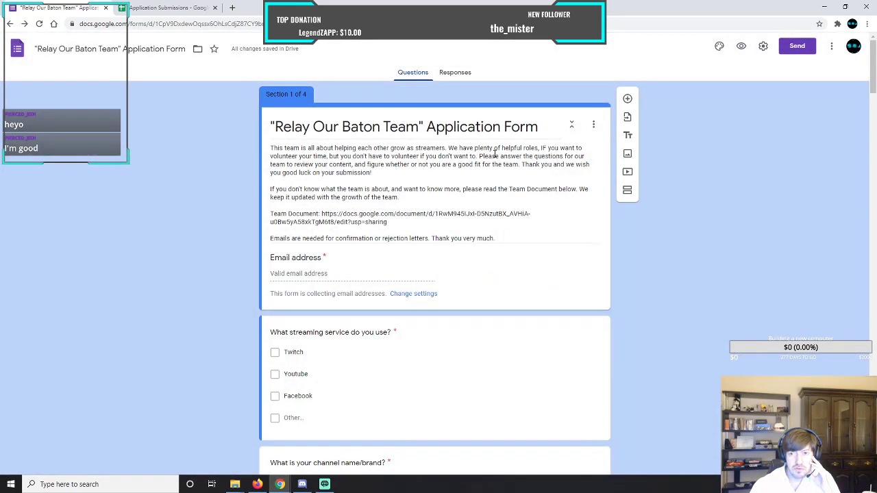
{"action": "left_click", "coordinate": [457, 73]}
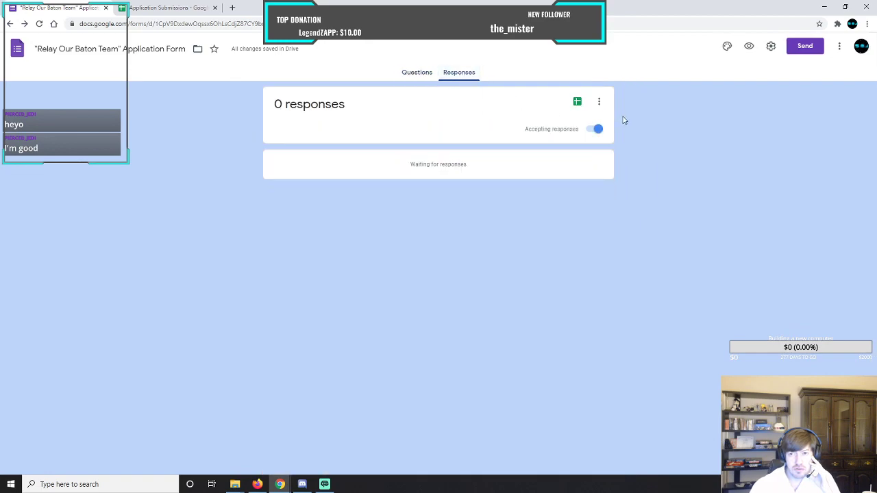
{"action": "left_click", "coordinate": [599, 102]}
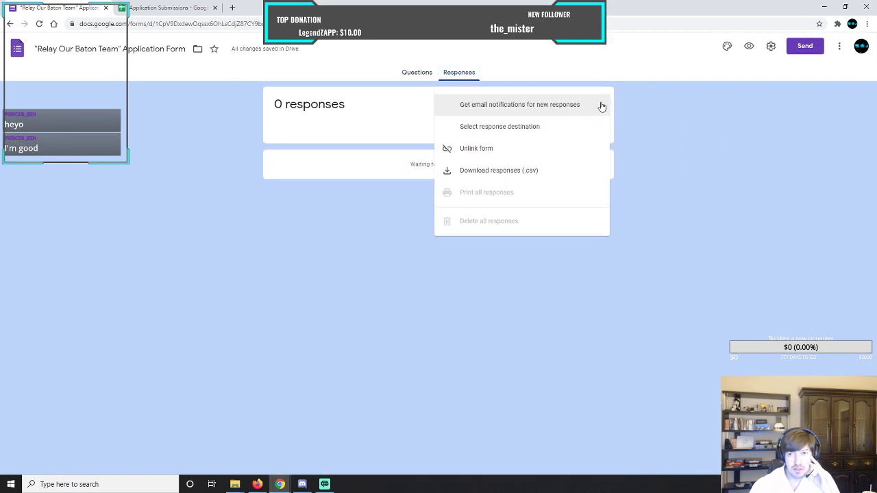
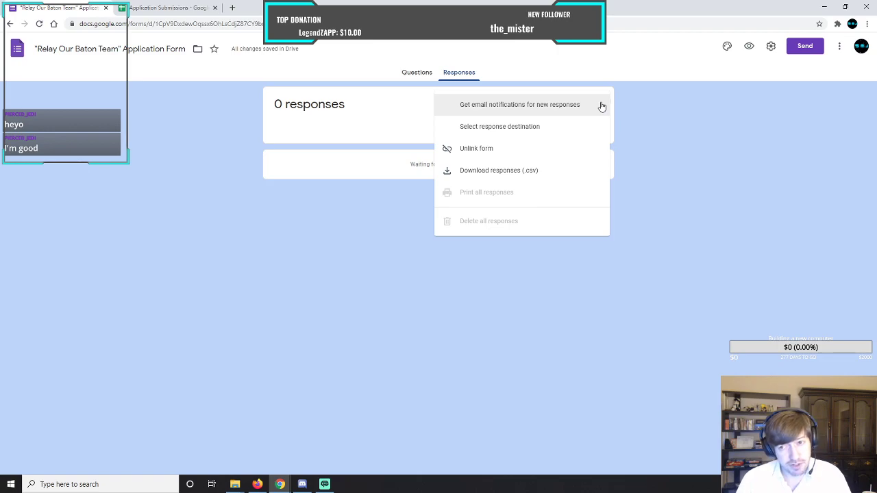
Close the response options and review the Application Submissions spreadsheet's sharing settings without adding anyone.
{"action": "left_click", "coordinate": [633, 107]}
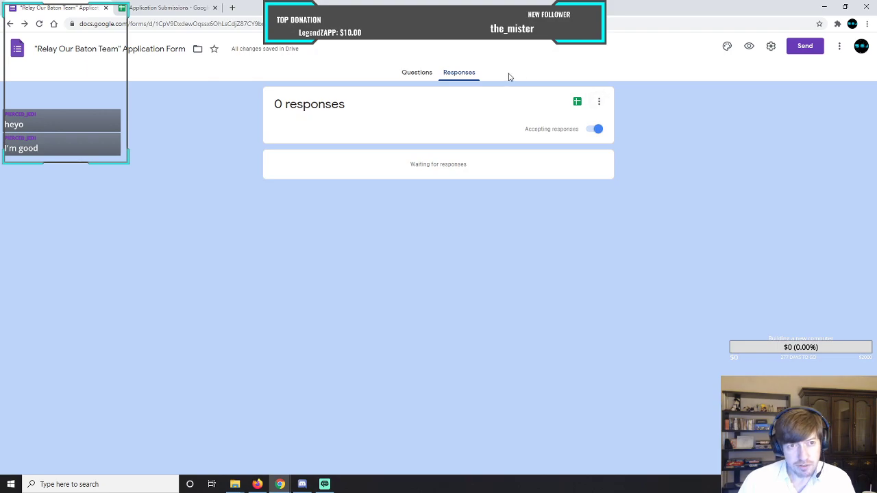
{"action": "left_click", "coordinate": [170, 8]}
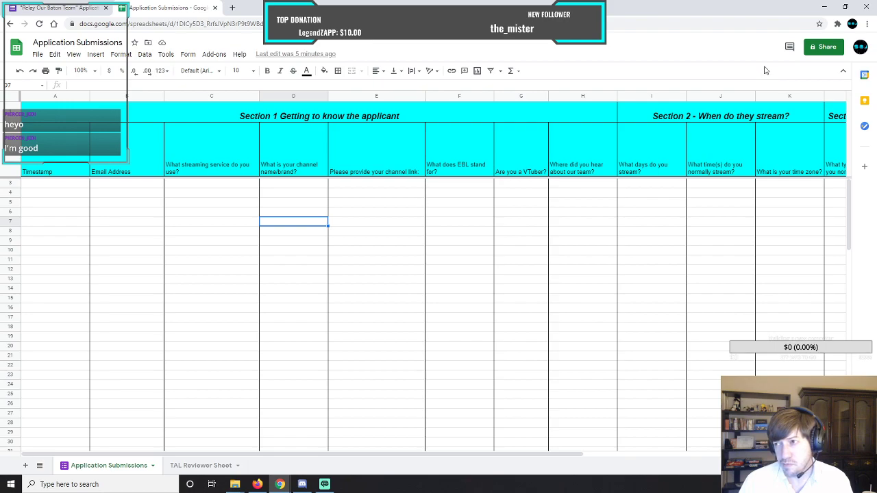
{"action": "left_click", "coordinate": [819, 49]}
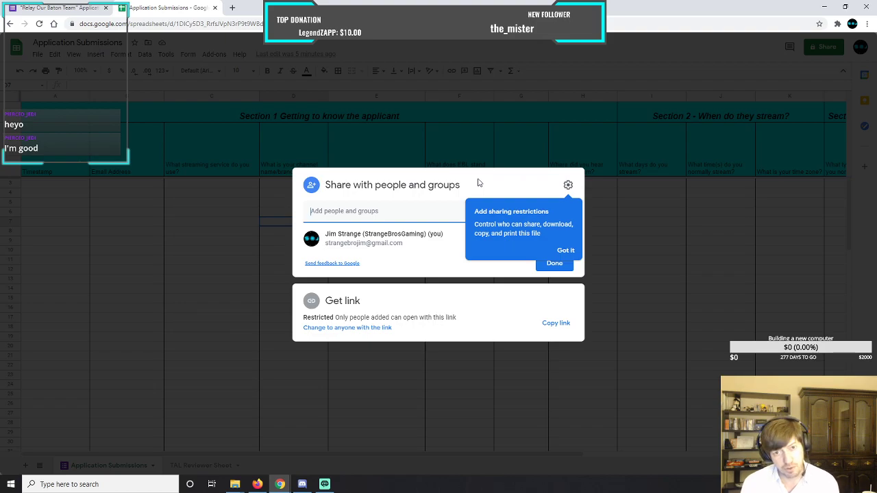
{"action": "left_click", "coordinate": [565, 252]}
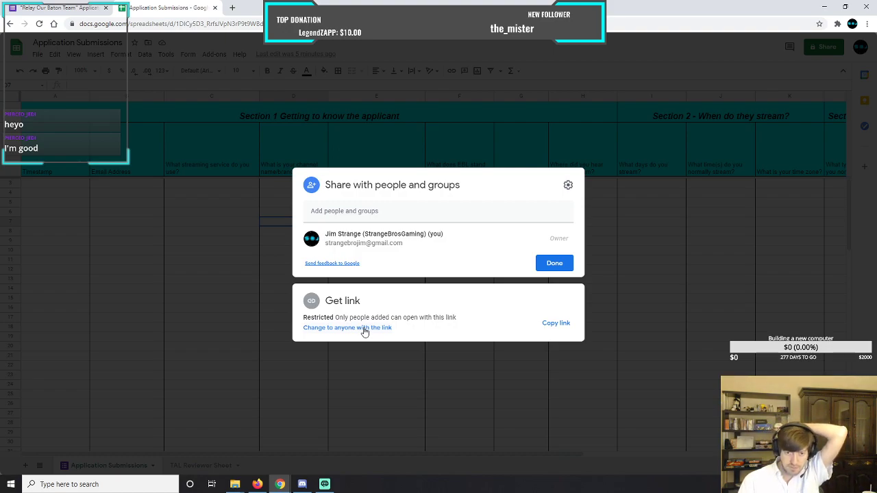
{"action": "left_click", "coordinate": [346, 212]}
{"action": "left_click", "coordinate": [244, 207]}
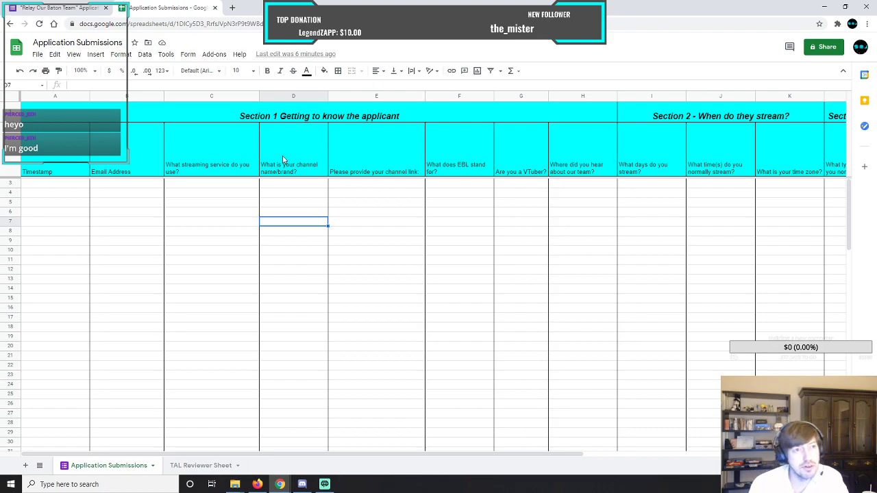
Return to the application form's questions and copy its shortened link from the sending options.
{"action": "left_click", "coordinate": [79, 9]}
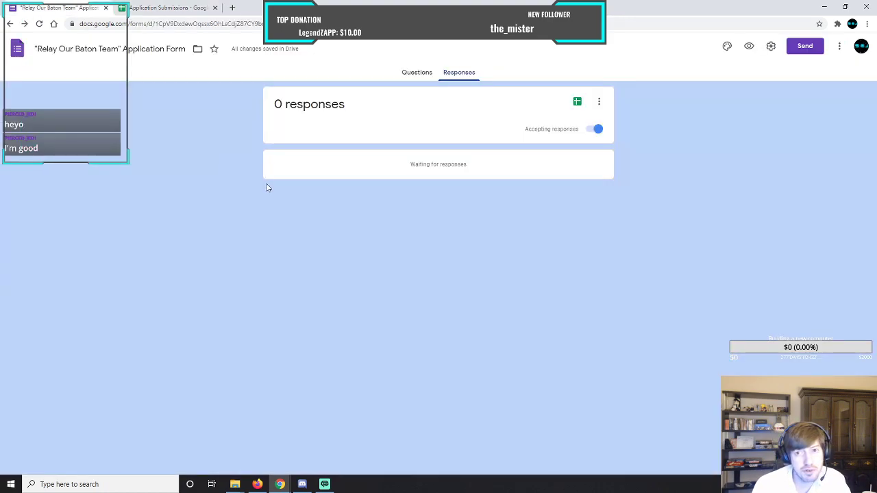
{"action": "left_click", "coordinate": [414, 73]}
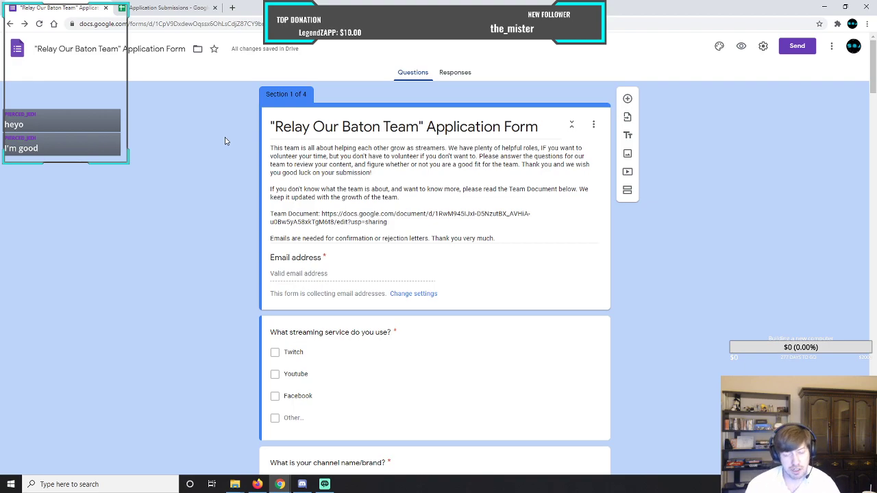
{"action": "left_click", "coordinate": [792, 49]}
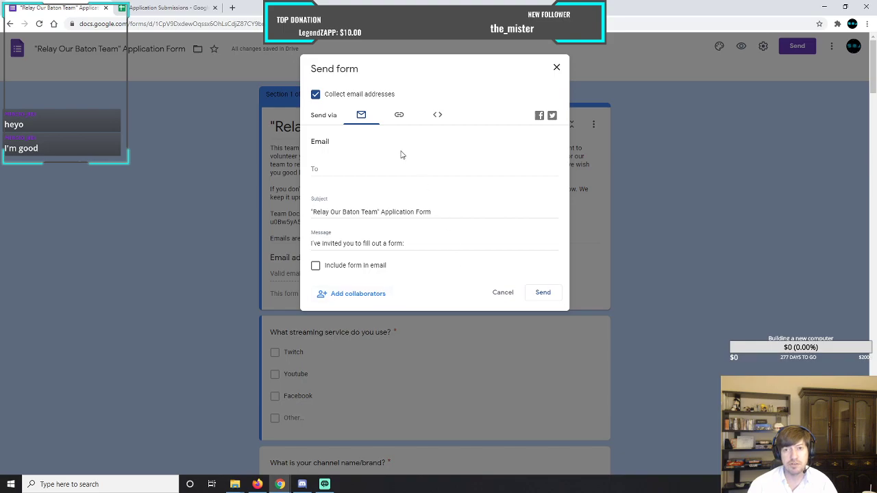
{"action": "left_click", "coordinate": [402, 119]}
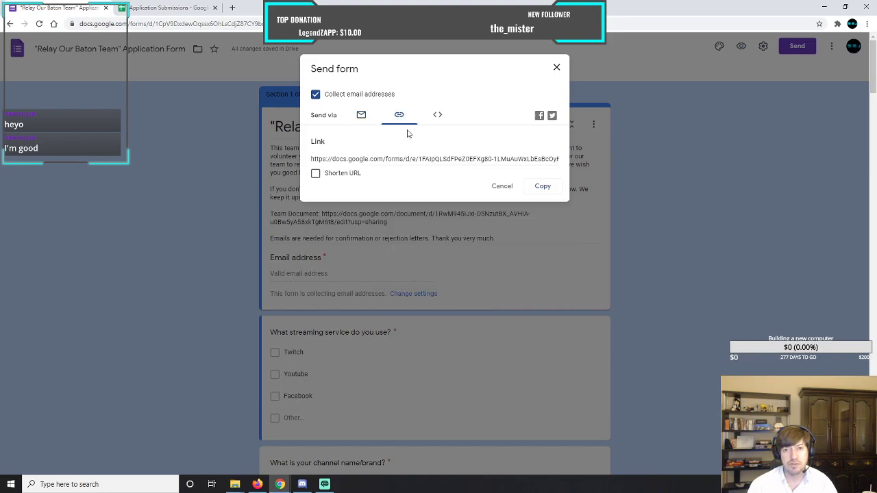
{"action": "left_click", "coordinate": [411, 158]}
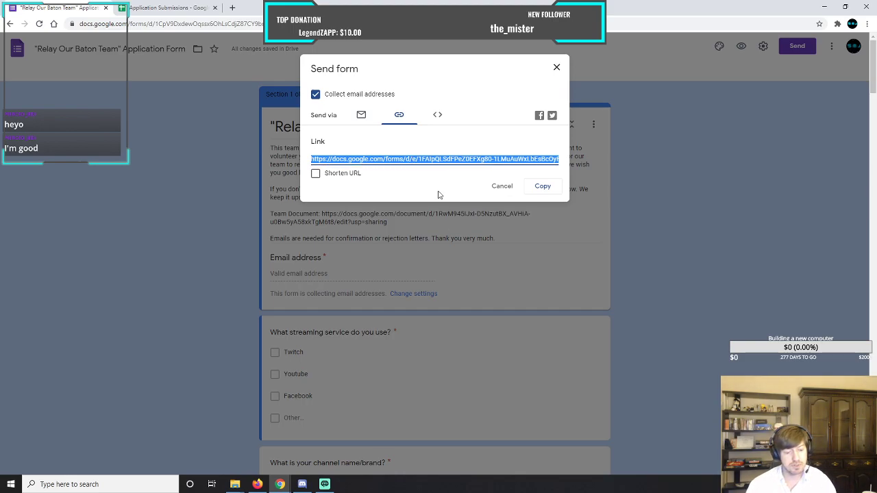
{"action": "left_click", "coordinate": [316, 175]}
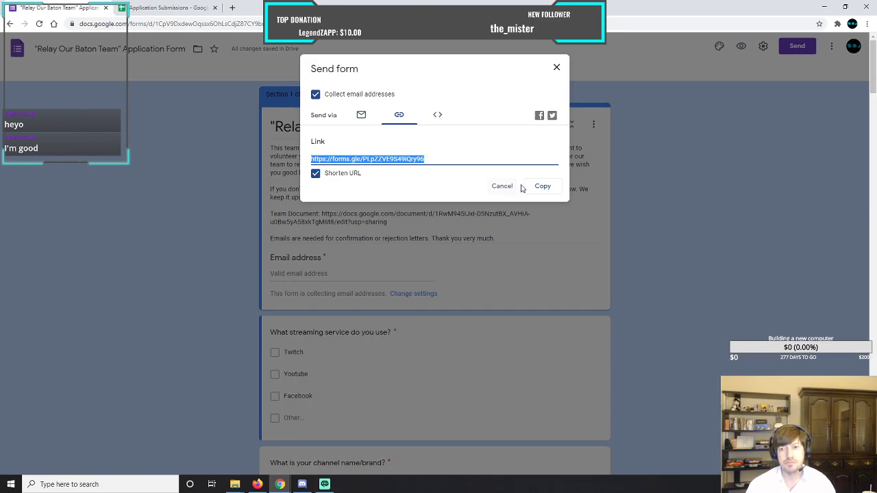
{"action": "left_click", "coordinate": [542, 186]}
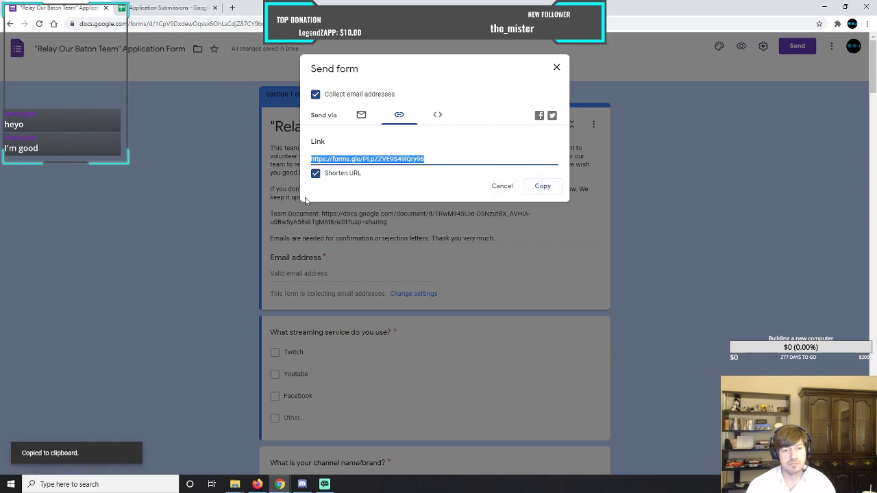
{"action": "left_click", "coordinate": [554, 69]}
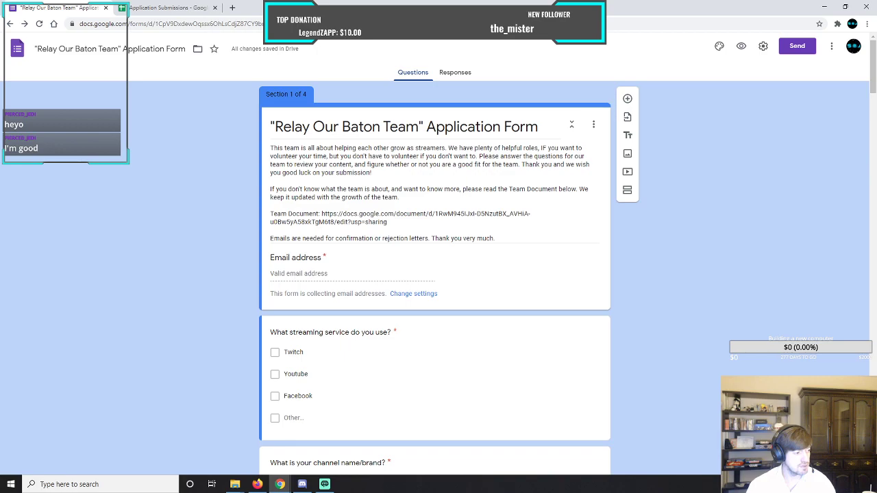
Switch to the File Explorer window showing the 2019 folder and move it clear of the form.
{"action": "key", "text": "alt+Tab"}
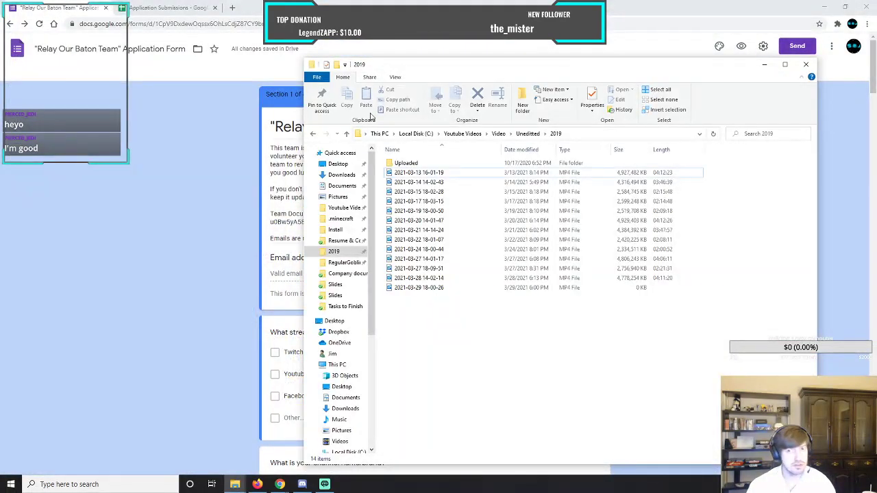
{"action": "left_click_drag", "start_coordinate": [524, 61], "coordinate": [0, 185]}
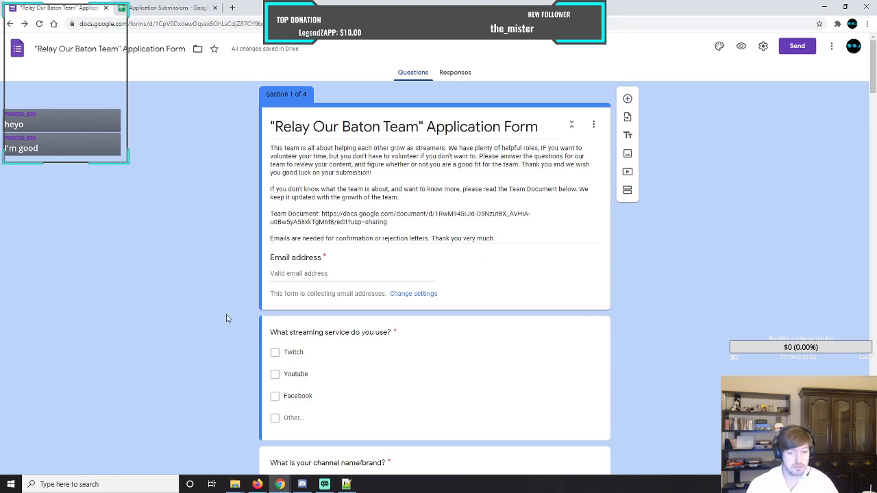
Examine the application form's questions across all four sections, including the volunteer team positions.
{"action": "scroll", "coordinate": [227, 318], "scroll_direction": "down", "scroll_amount": 5}
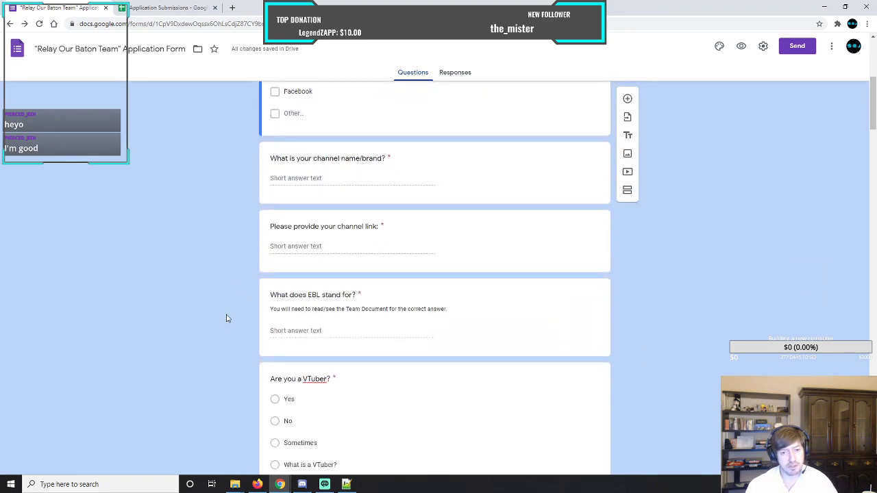
{"action": "scroll", "coordinate": [228, 318], "scroll_direction": "down", "scroll_amount": 9}
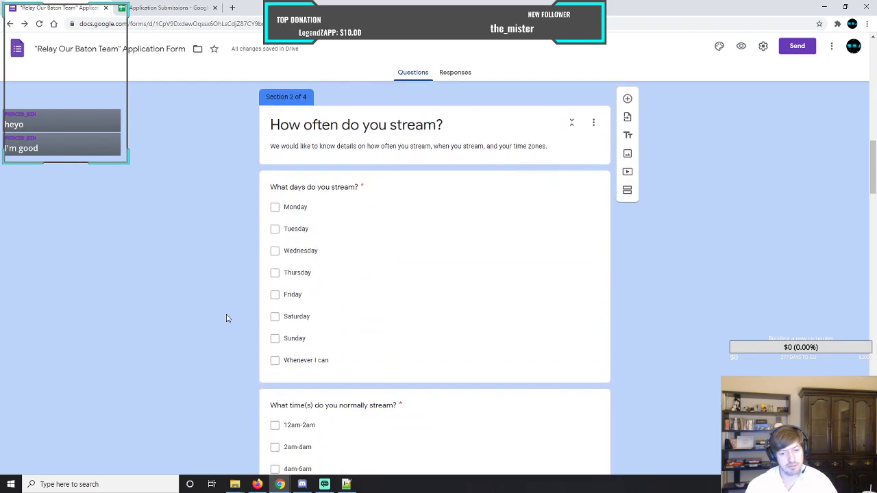
{"action": "scroll", "coordinate": [227, 318], "scroll_direction": "down", "scroll_amount": 18}
{"action": "scroll", "coordinate": [228, 318], "scroll_direction": "down", "scroll_amount": 9}
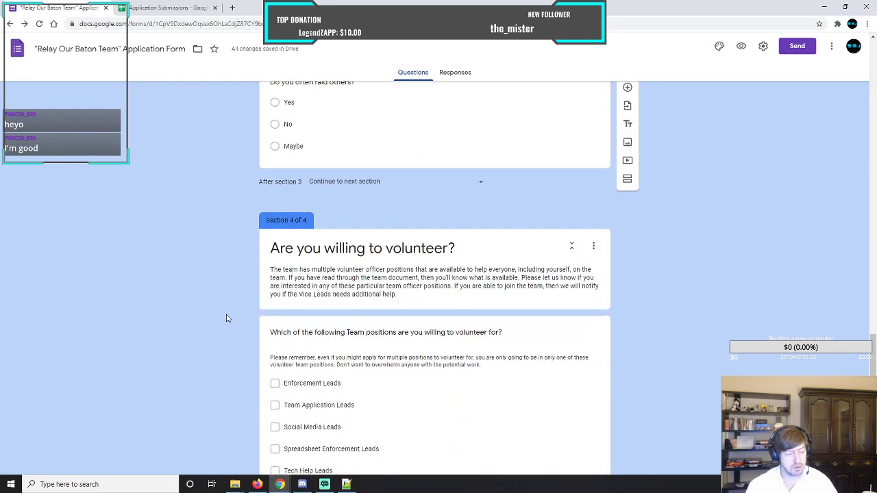
{"action": "scroll", "coordinate": [227, 317], "scroll_direction": "down", "scroll_amount": 11}
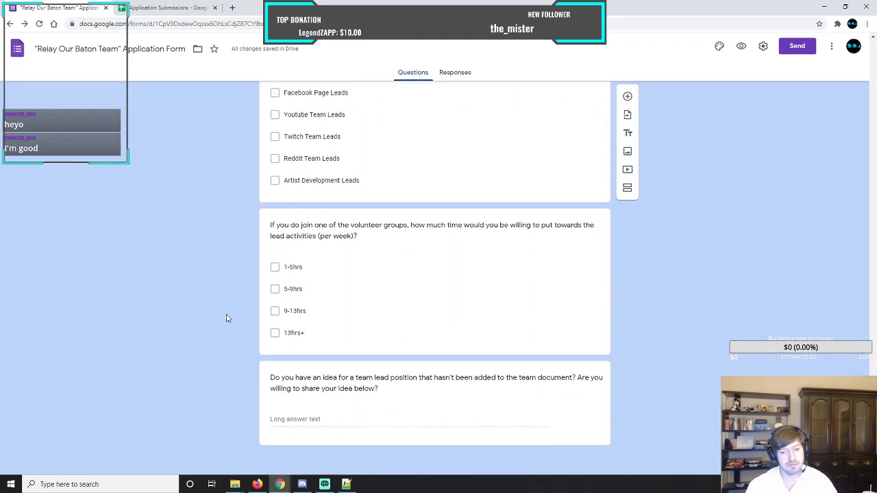
{"action": "scroll", "coordinate": [227, 318], "scroll_direction": "up", "scroll_amount": 10}
{"action": "scroll", "coordinate": [227, 318], "scroll_direction": "down", "scroll_amount": 2}
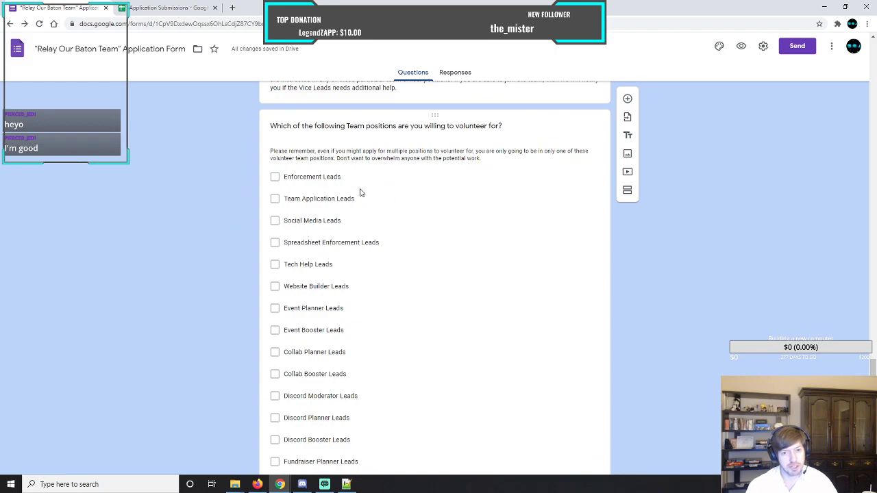
{"action": "scroll", "coordinate": [238, 307], "scroll_direction": "up", "scroll_amount": 20}
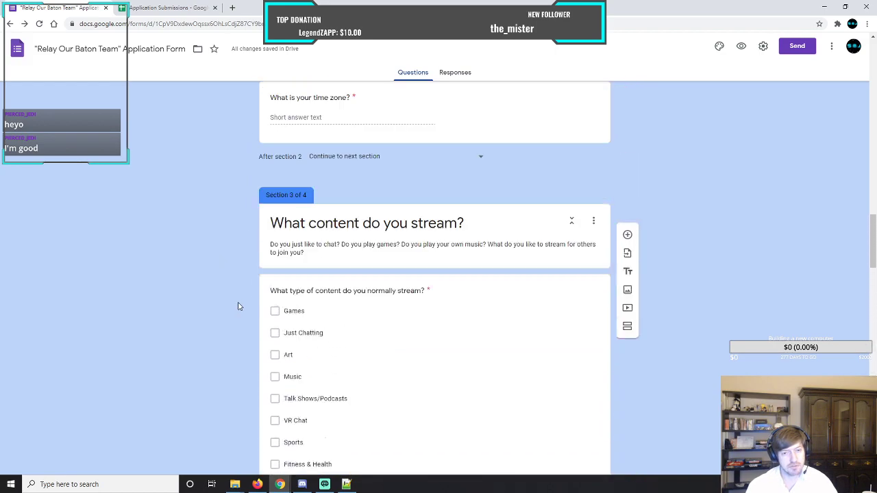
{"action": "scroll", "coordinate": [238, 306], "scroll_direction": "up", "scroll_amount": 20}
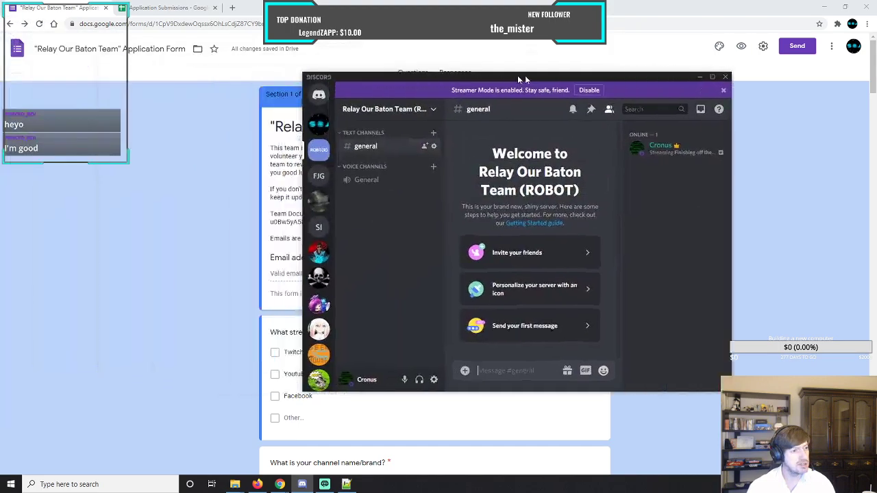
Switch to Discord and arrange its window beside the Relay Our Baton Team (ROBOT) document's position list.
{"action": "left_click_drag", "start_coordinate": [517, 75], "coordinate": [544, 71]}
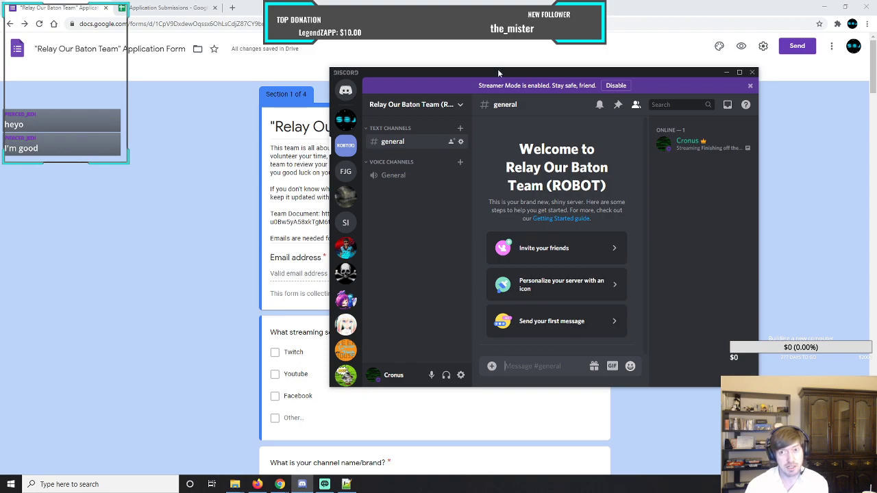
{"action": "left_click_drag", "start_coordinate": [499, 69], "coordinate": [504, 4]}
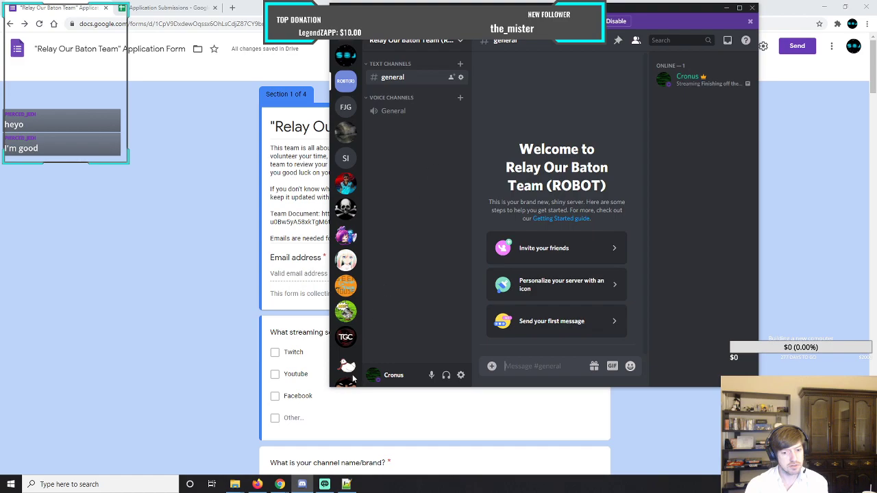
{"action": "mouse_move", "coordinate": [278, 486]}
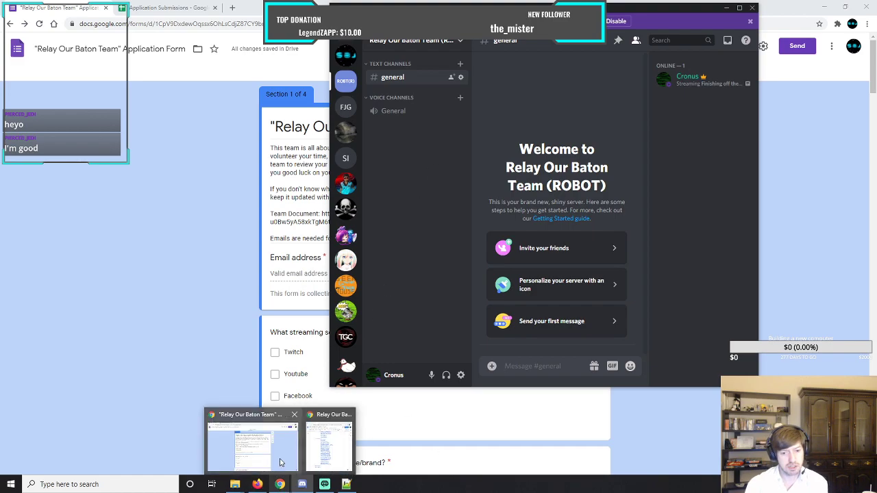
{"action": "left_click", "coordinate": [331, 446]}
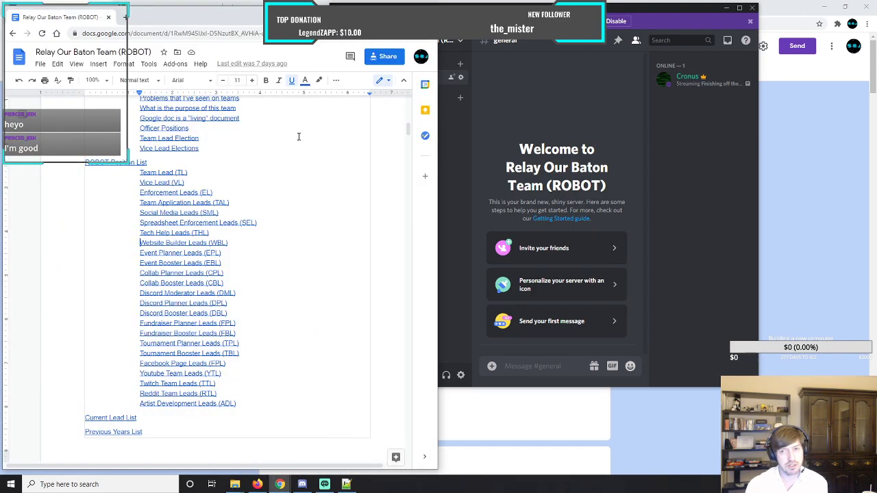
{"action": "left_click", "coordinate": [672, 13]}
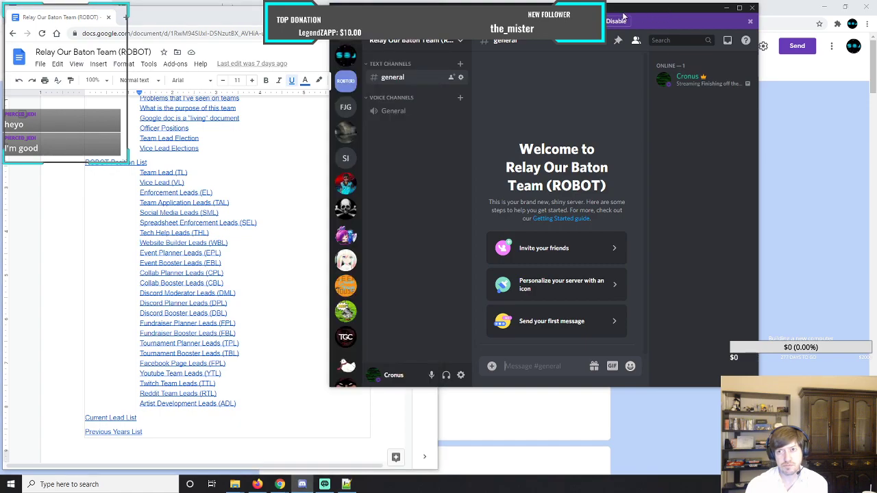
{"action": "left_click_drag", "start_coordinate": [545, 12], "coordinate": [657, 12]}
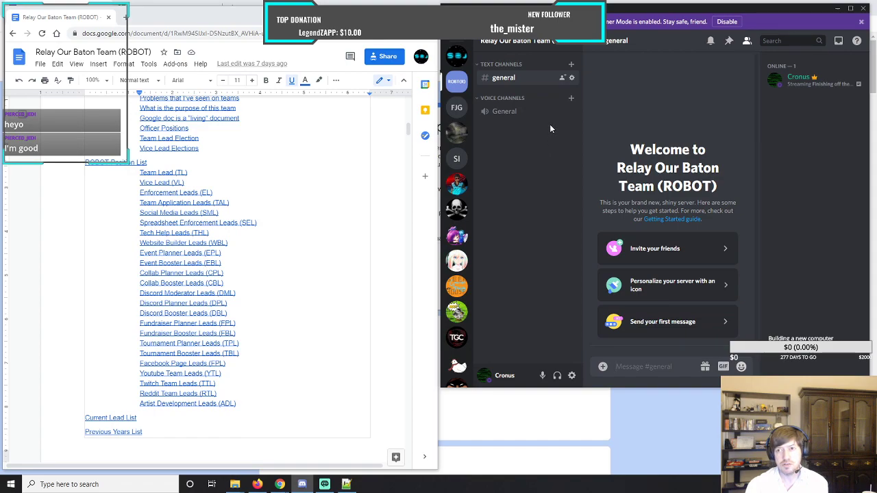
Set up a new private category named Round Table on the Relay Our Baton Team Discord server and proceed to its members and roles.
{"action": "left_click", "coordinate": [571, 42]}
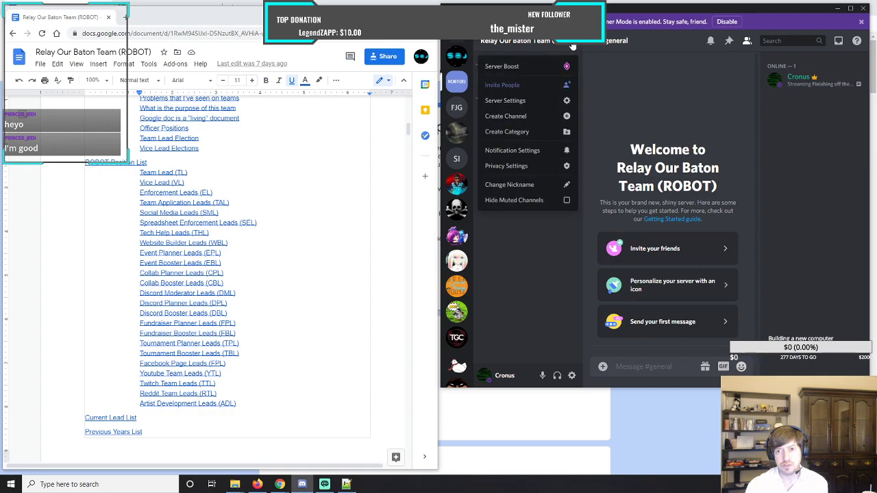
{"action": "left_click", "coordinate": [524, 131]}
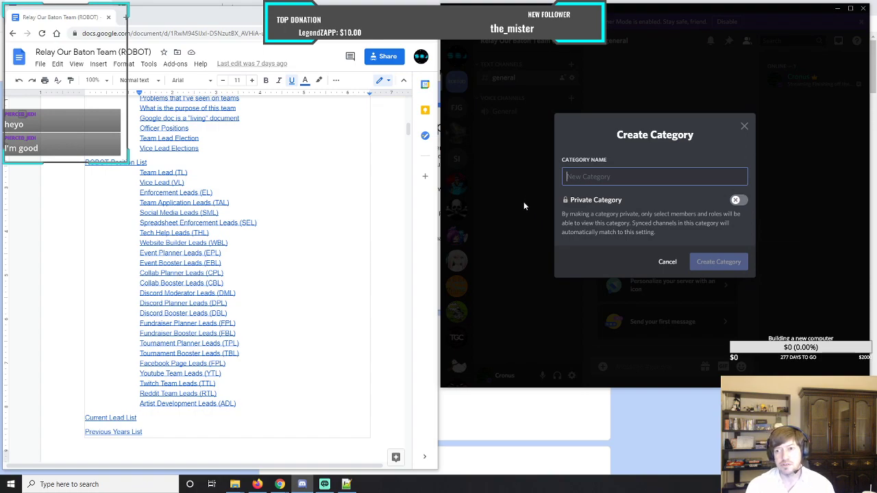
{"action": "left_click", "coordinate": [737, 199]}
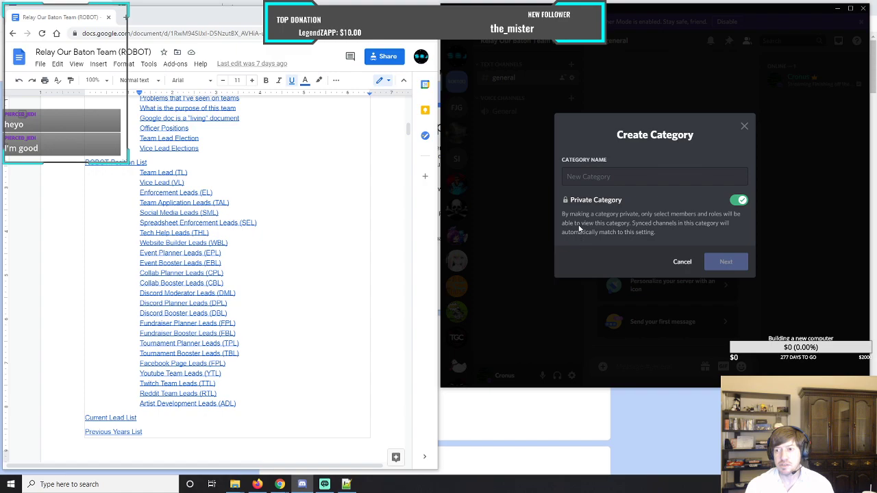
{"action": "left_click", "coordinate": [621, 178]}
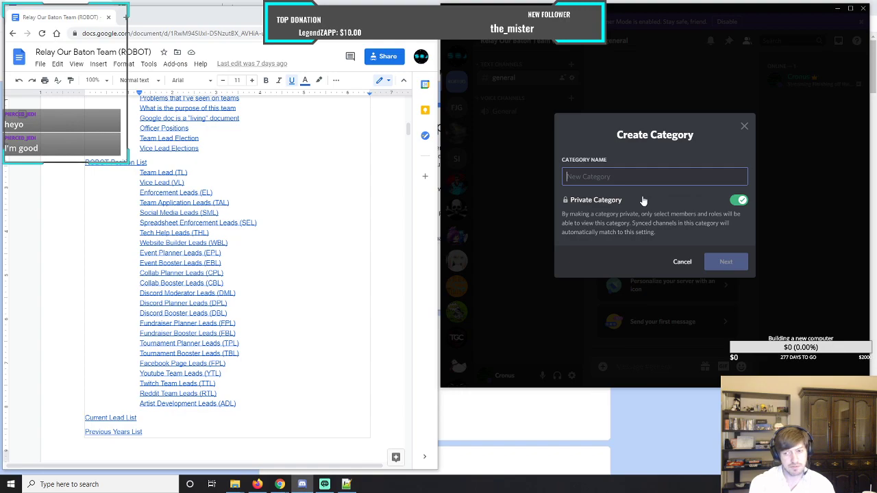
{"action": "type", "text": "Round Table"}
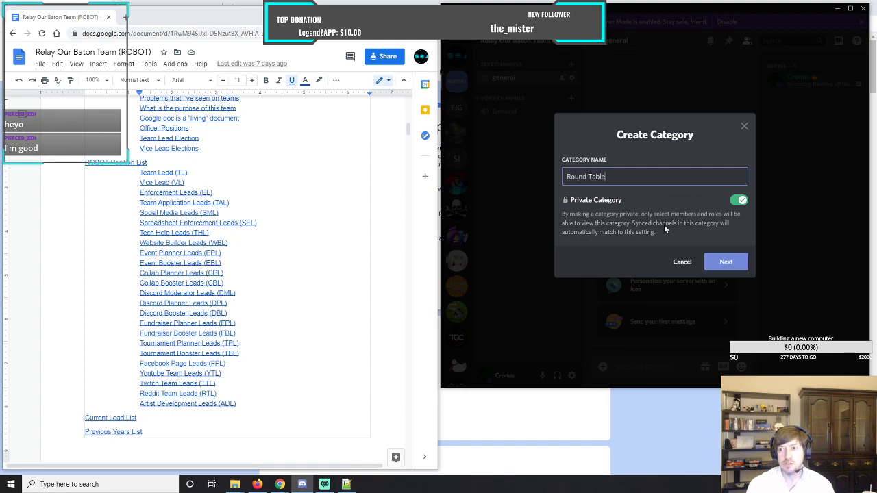
{"action": "left_click", "coordinate": [727, 264]}
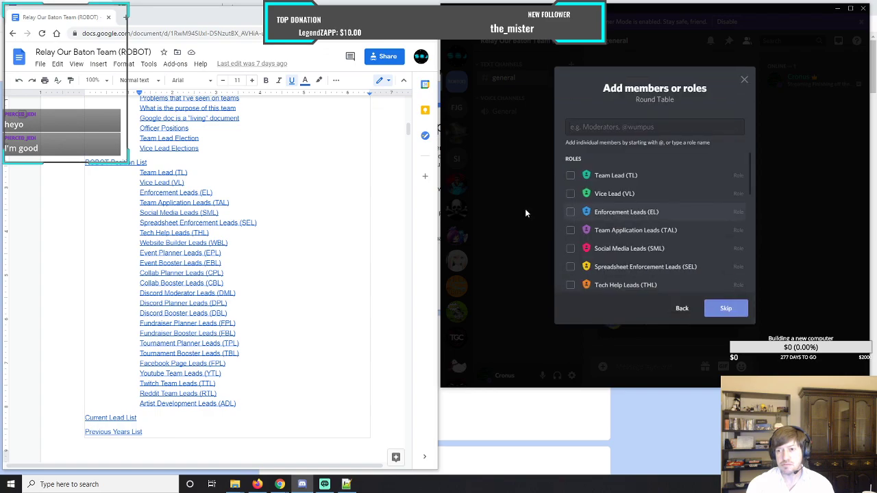
Give the Team Lead (TL) and Vice Lead (VL) roles access to the private Round Table category and create it.
{"action": "left_click", "coordinate": [570, 176]}
{"action": "left_click", "coordinate": [570, 194]}
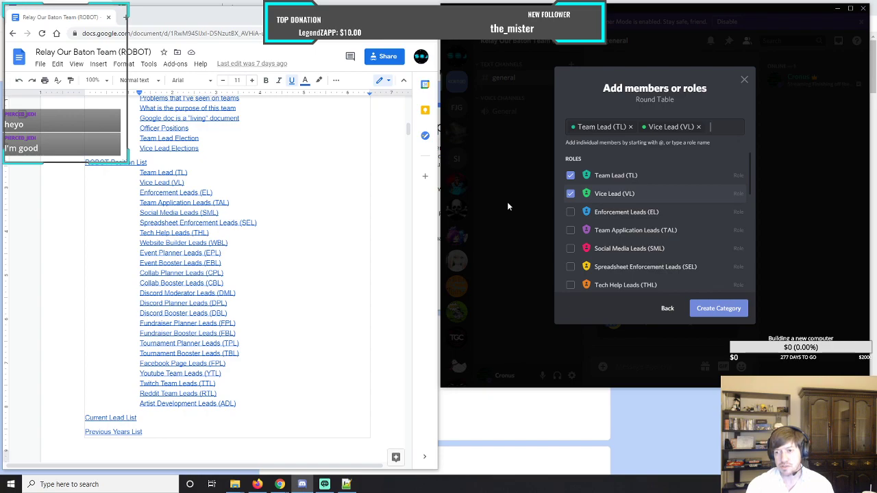
{"action": "scroll", "coordinate": [608, 227], "scroll_direction": "down", "scroll_amount": 3}
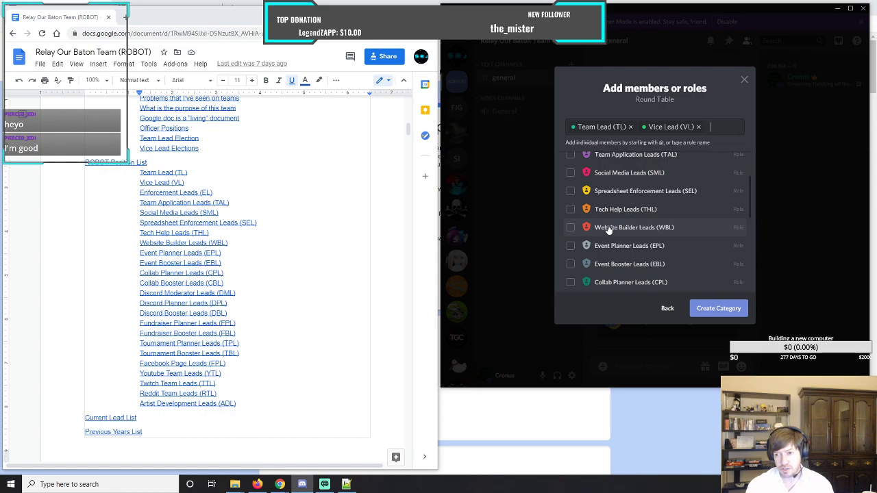
{"action": "scroll", "coordinate": [609, 226], "scroll_direction": "down", "scroll_amount": 1}
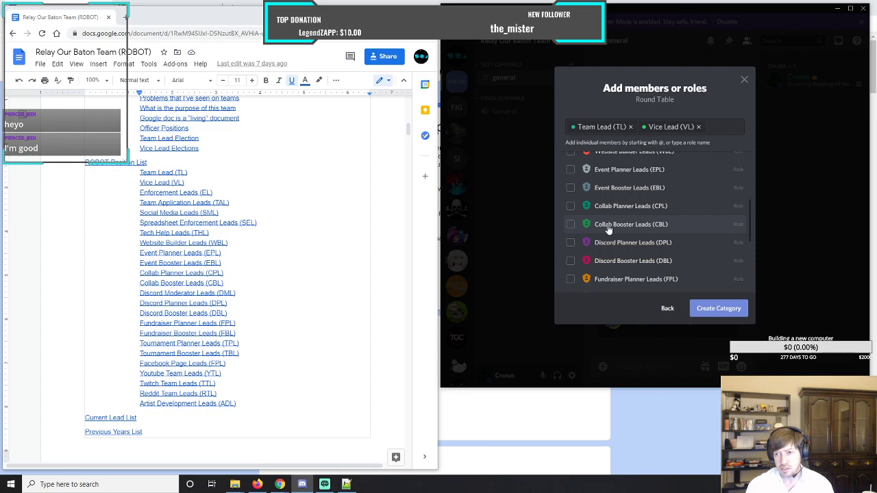
{"action": "scroll", "coordinate": [608, 228], "scroll_direction": "down", "scroll_amount": 1}
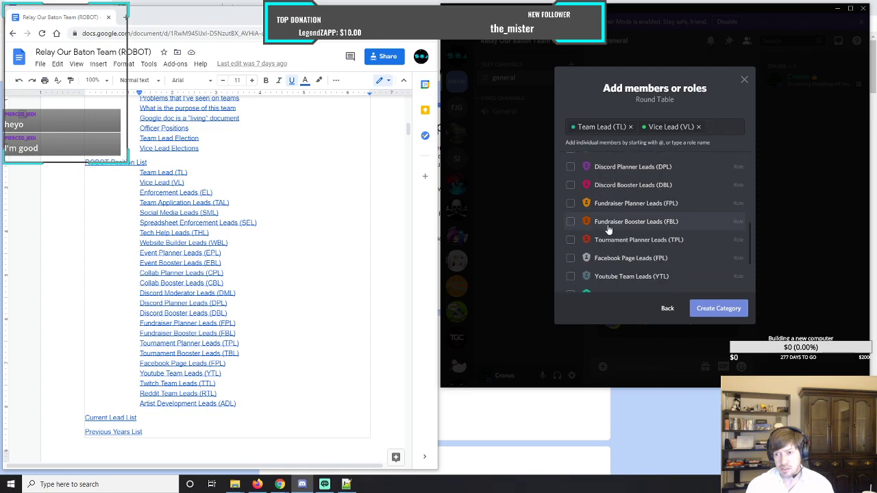
{"action": "scroll", "coordinate": [609, 230], "scroll_direction": "down", "scroll_amount": 1}
{"action": "scroll", "coordinate": [608, 230], "scroll_direction": "down", "scroll_amount": 1}
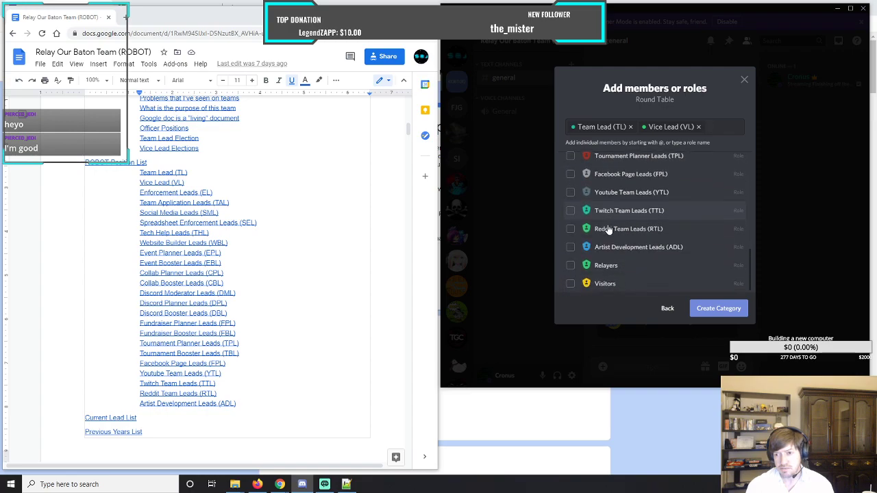
{"action": "scroll", "coordinate": [608, 230], "scroll_direction": "up", "scroll_amount": 1}
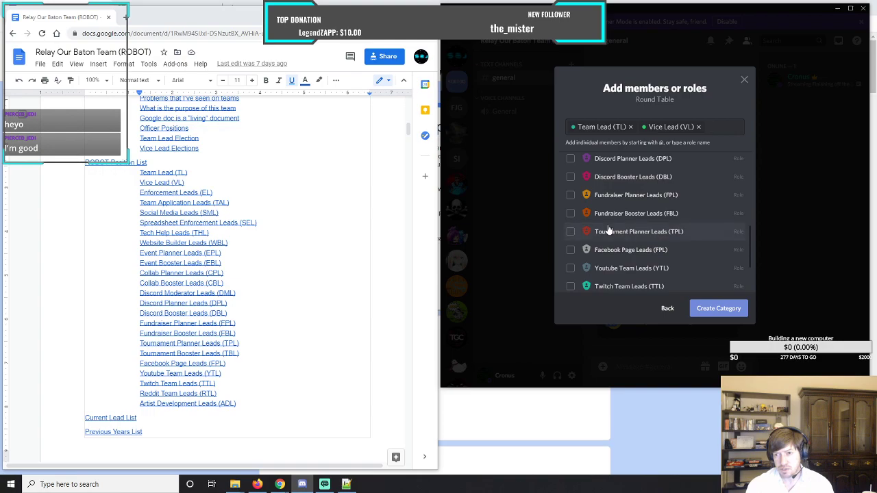
{"action": "scroll", "coordinate": [608, 230], "scroll_direction": "up", "scroll_amount": 1}
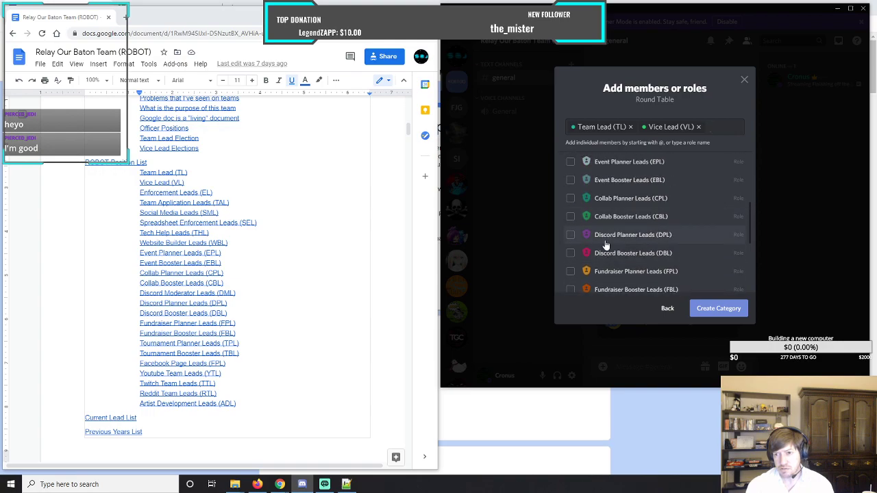
{"action": "scroll", "coordinate": [605, 240], "scroll_direction": "up", "scroll_amount": 1}
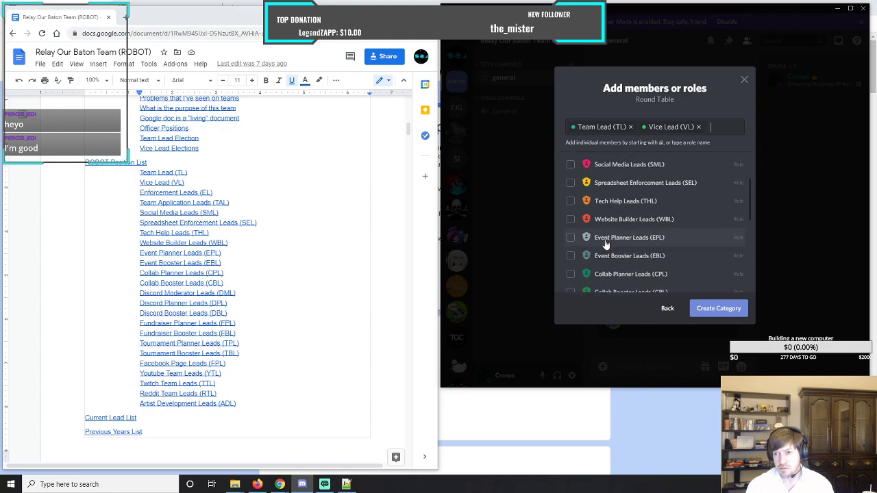
{"action": "scroll", "coordinate": [605, 226], "scroll_direction": "up", "scroll_amount": 1}
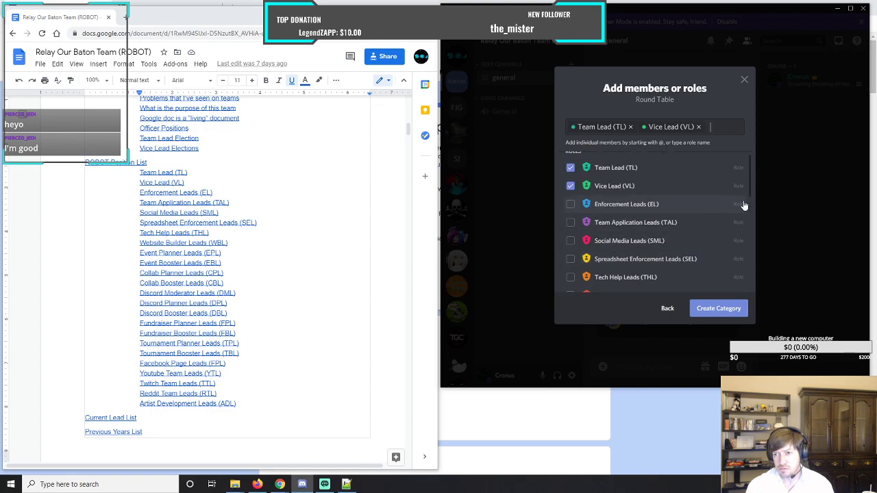
{"action": "left_click_drag", "start_coordinate": [751, 172], "coordinate": [745, 267]}
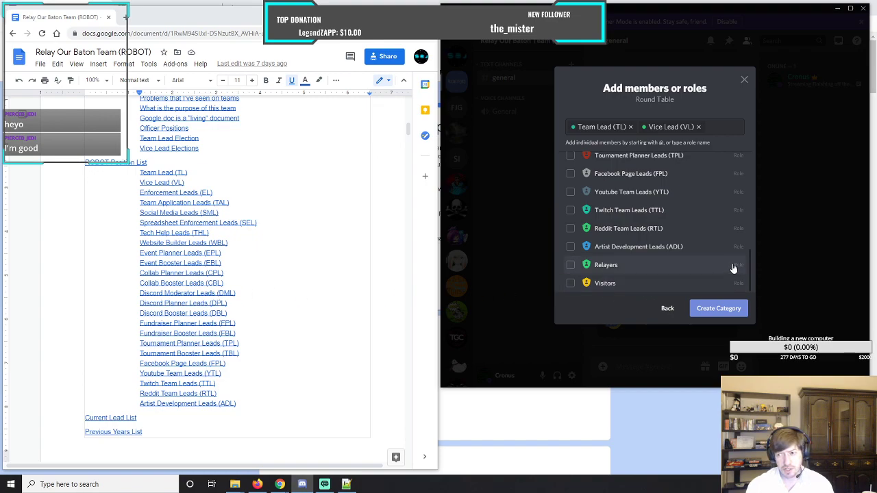
{"action": "left_click_drag", "start_coordinate": [750, 270], "coordinate": [754, 157]}
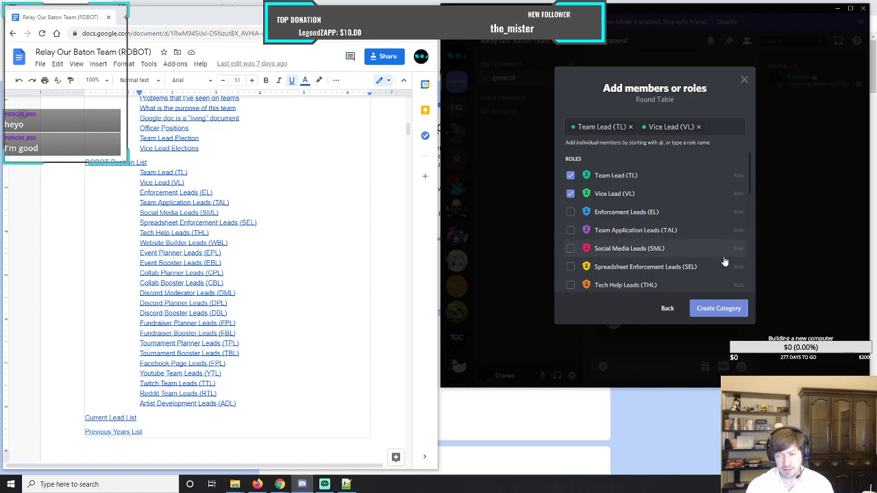
{"action": "left_click", "coordinate": [723, 310]}
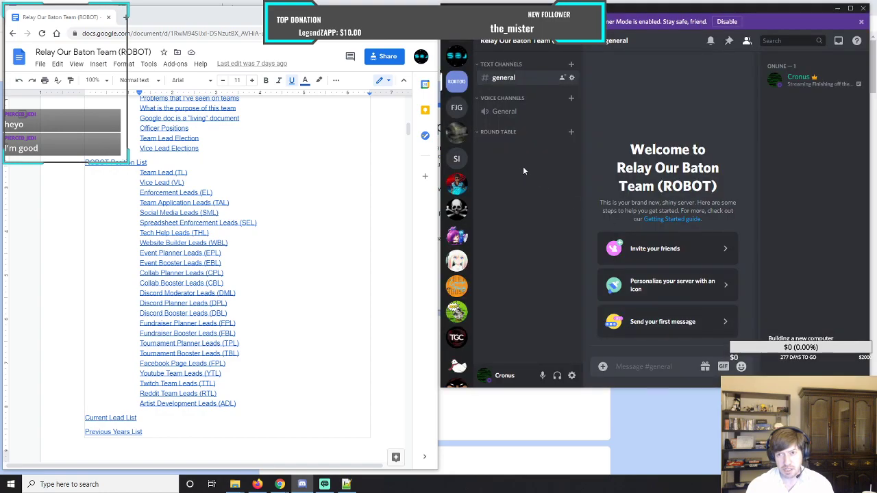
Review which roles and members can access the Round Table category in its permission settings.
{"action": "left_click", "coordinate": [572, 134]}
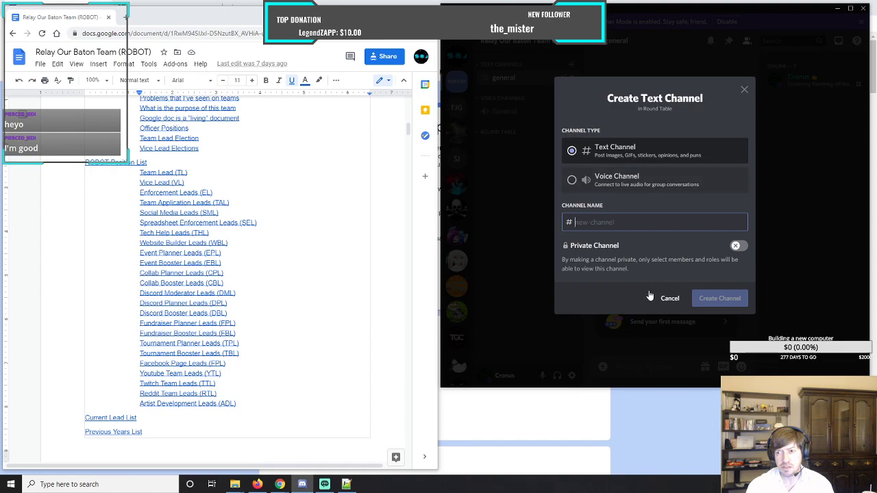
{"action": "left_click", "coordinate": [668, 301]}
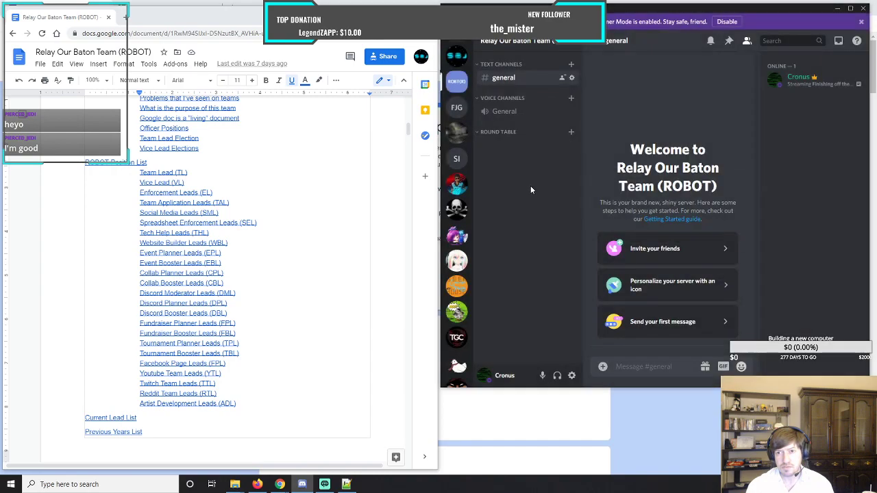
{"action": "right_click", "coordinate": [501, 133]}
{"action": "mouse_move", "coordinate": [560, 160]}
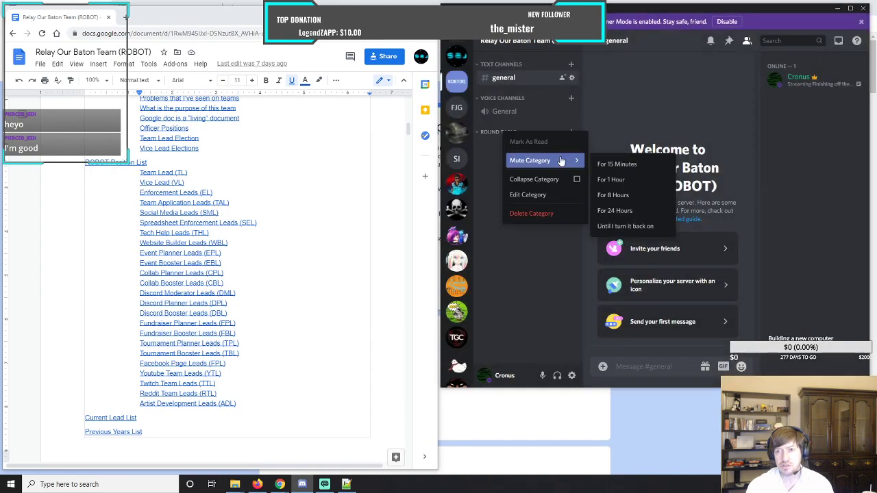
{"action": "left_click", "coordinate": [540, 195]}
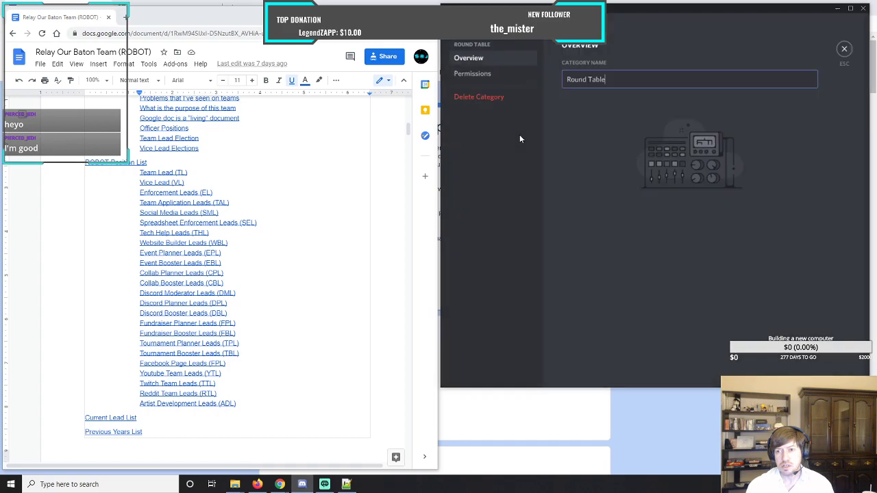
{"action": "left_click", "coordinate": [473, 74]}
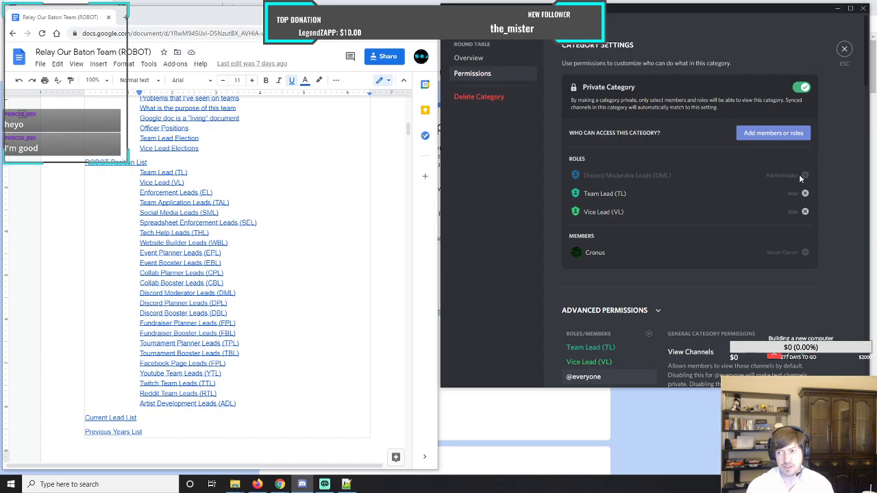
{"action": "mouse_move", "coordinate": [805, 176]}
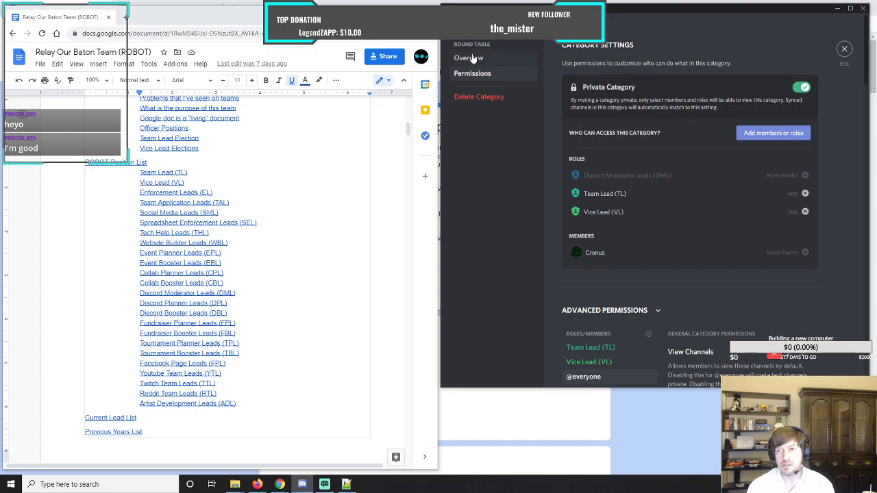
{"action": "left_click", "coordinate": [845, 50]}
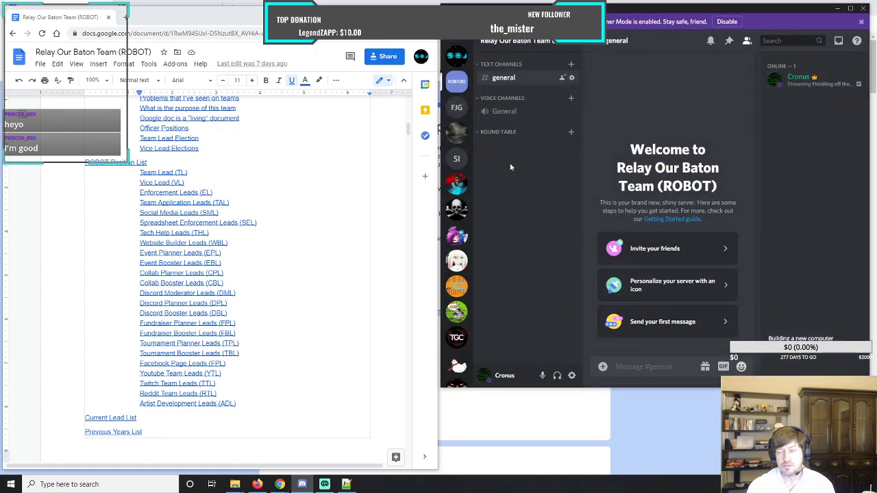
Create a text channel named general in the Round Table category.
{"action": "left_click", "coordinate": [571, 133]}
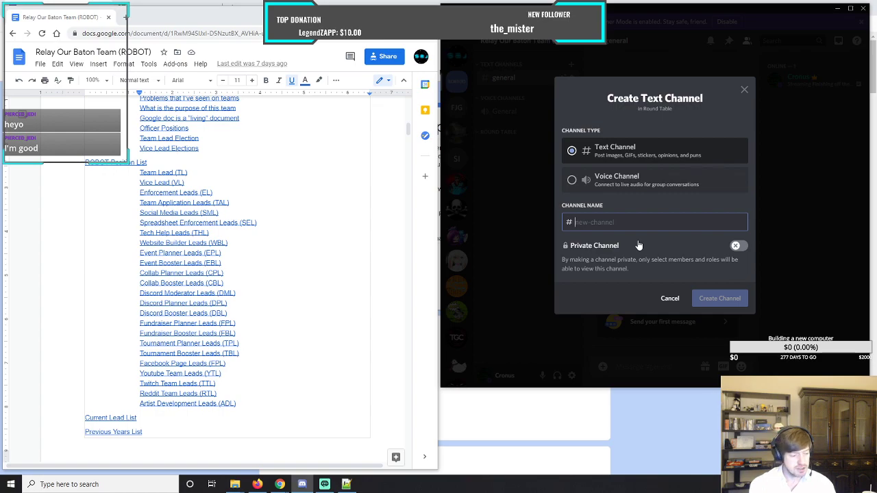
{"action": "type", "text": "g"}
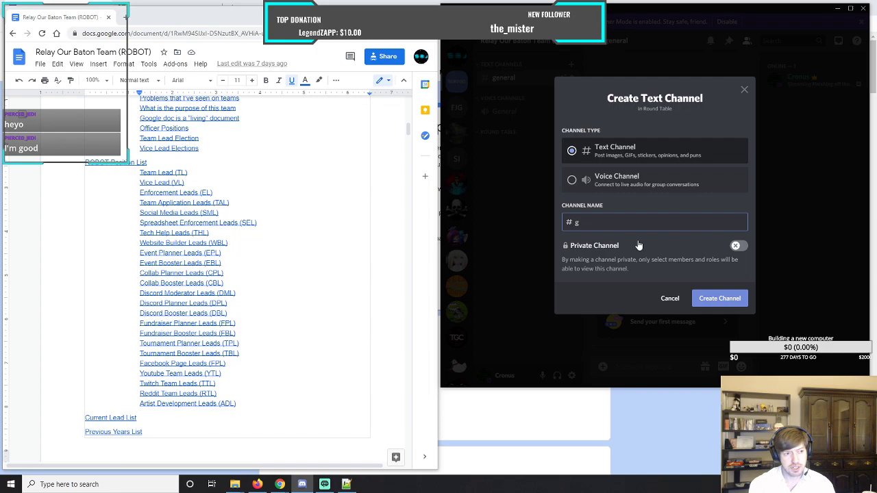
{"action": "type", "text": "eneral"}
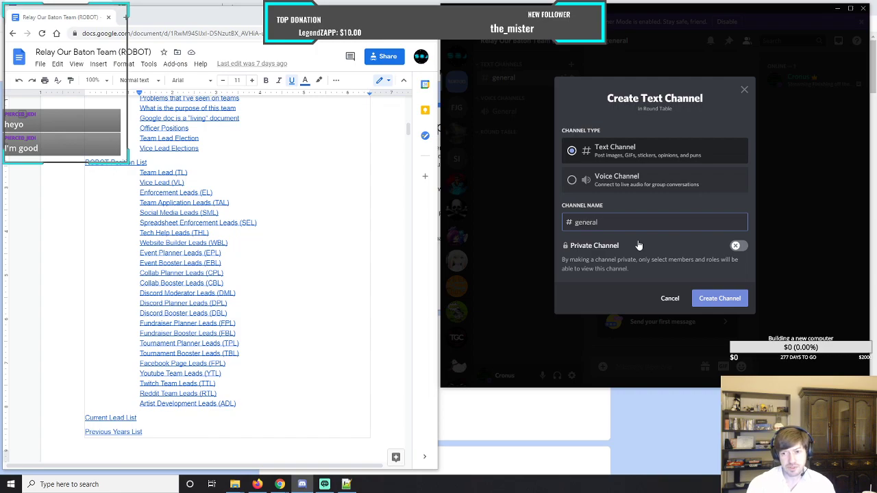
{"action": "left_click", "coordinate": [731, 301]}
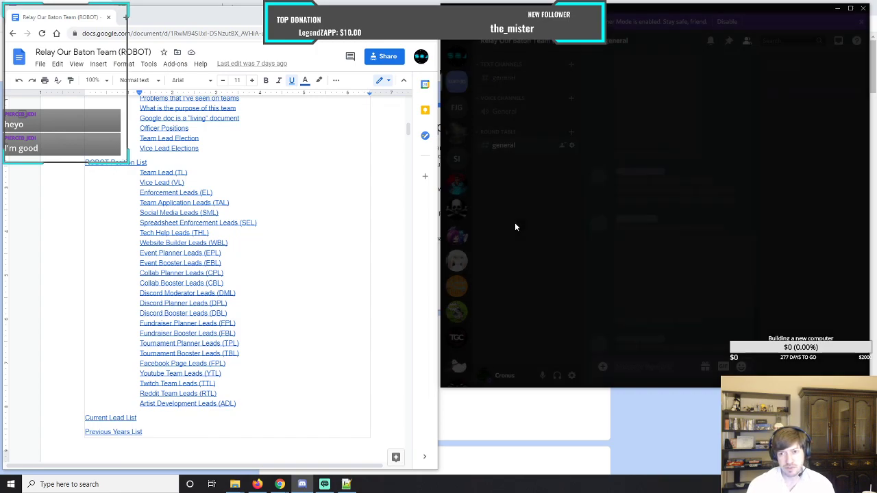
Create a text channel named problems in the Round Table category.
{"action": "left_click", "coordinate": [571, 131]}
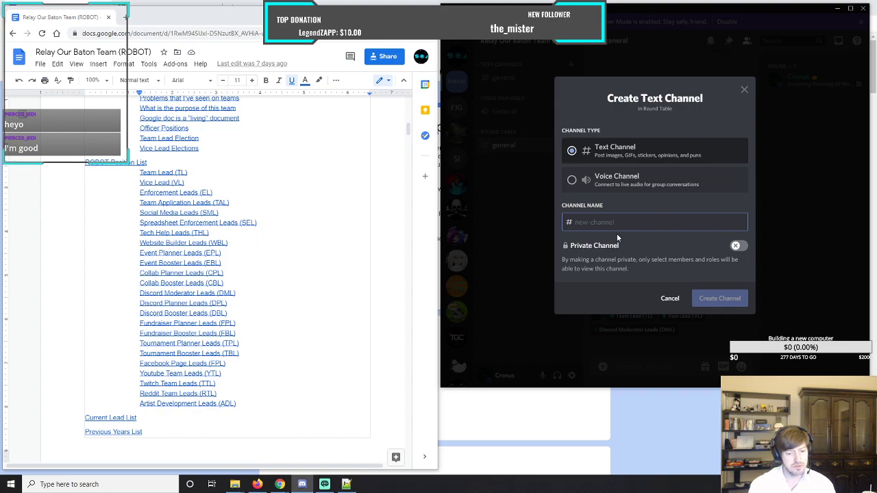
{"action": "type", "text": "pro"}
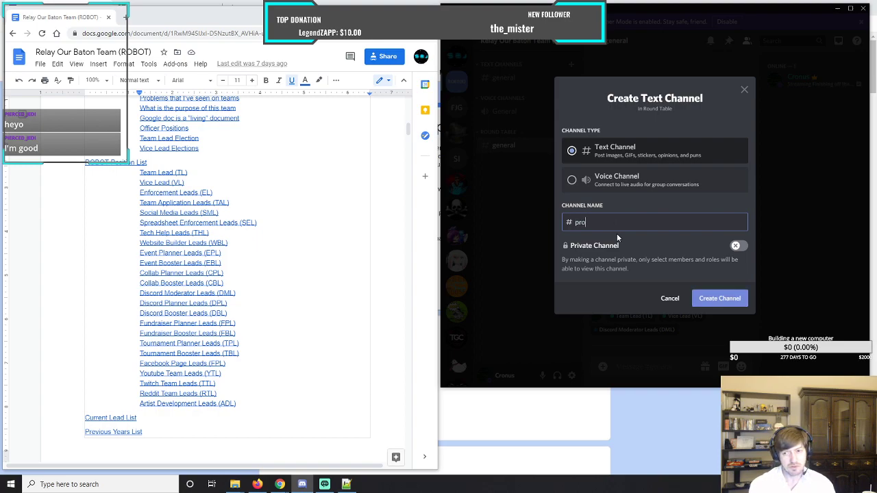
{"action": "type", "text": "blem"}
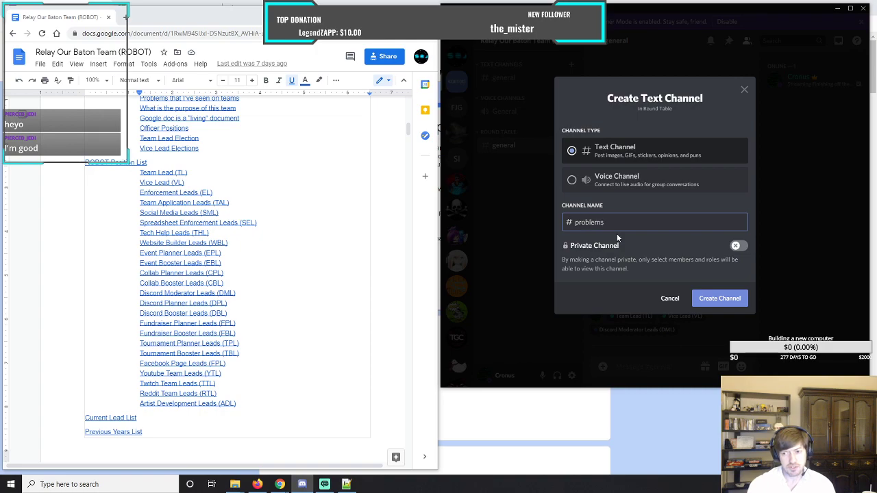
{"action": "type", "text": "s"}
{"action": "left_click", "coordinate": [719, 298]}
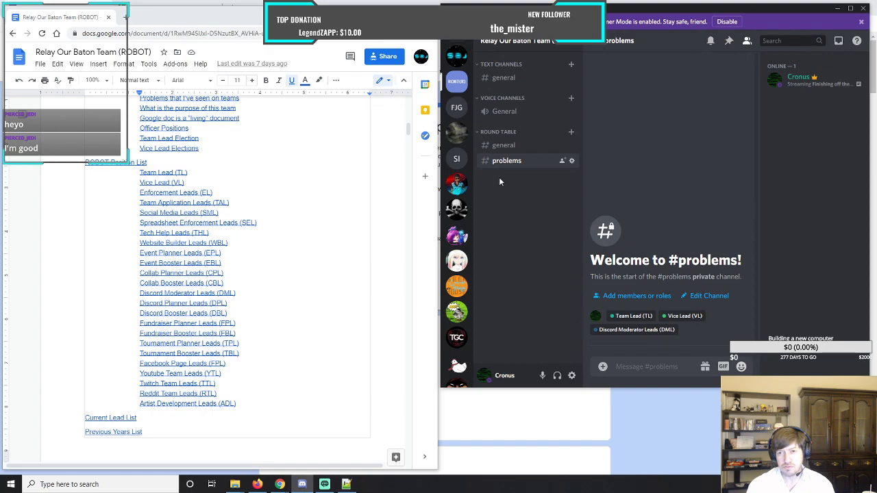
Create a text channel named requests_for_help in the Round Table category.
{"action": "left_click", "coordinate": [571, 132]}
{"action": "type", "text": "requir"}
{"action": "type", "text": "ests"}
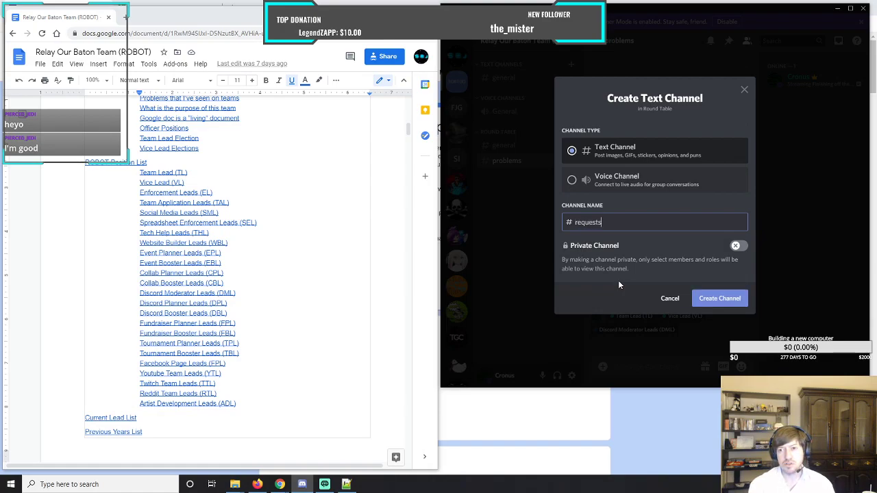
{"action": "type", "text": "_for"}
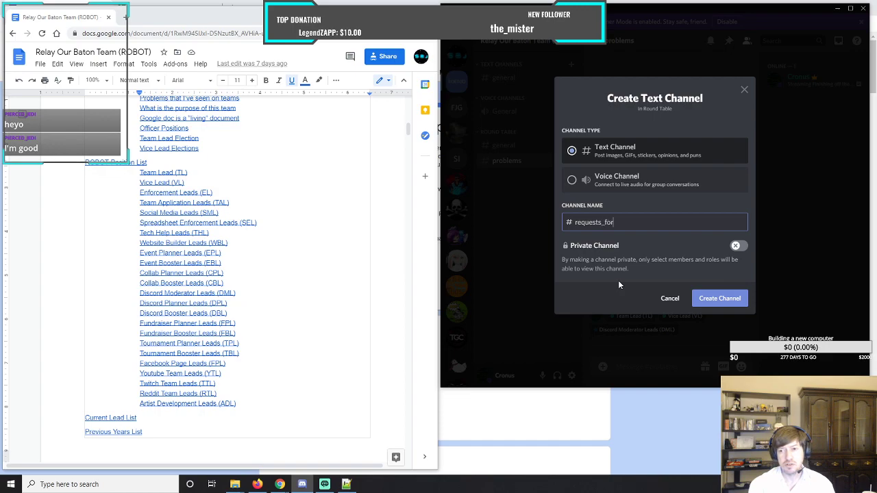
{"action": "type", "text": "_help"}
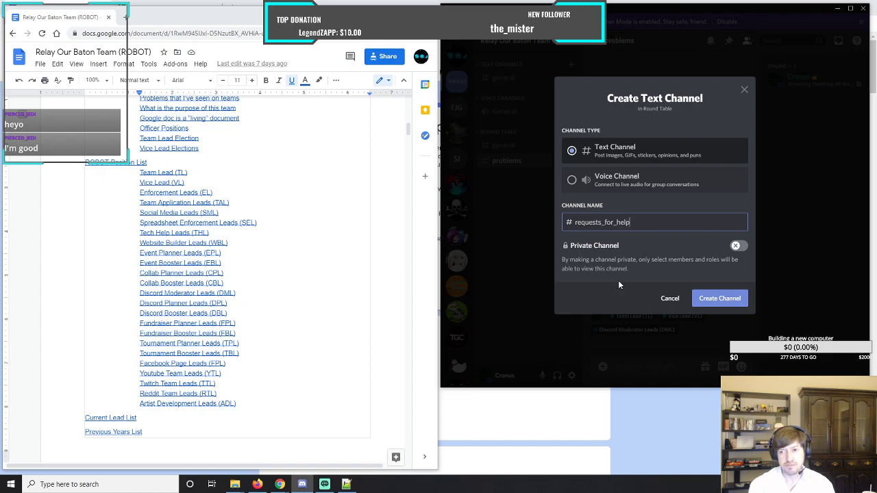
{"action": "left_click", "coordinate": [719, 298]}
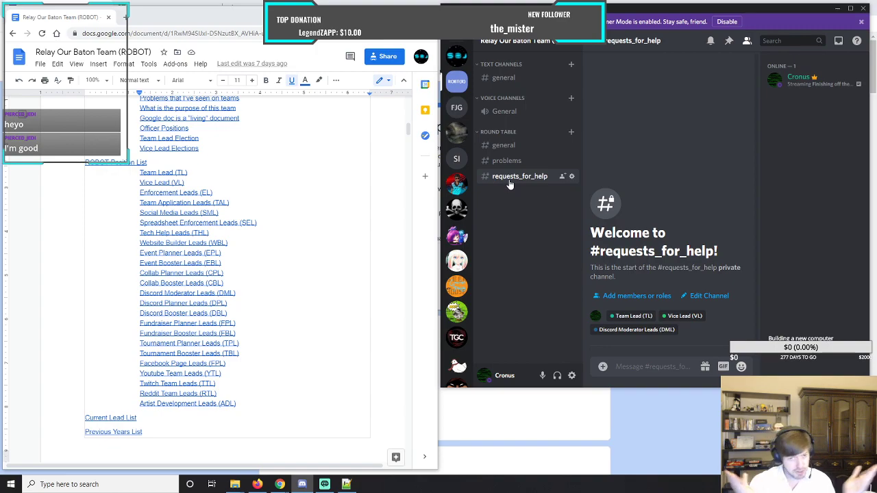
Highlight Team Application Leads (TAL) in the document's position list and view the problems channel in Discord.
{"action": "left_click_drag", "start_coordinate": [132, 201], "coordinate": [254, 201]}
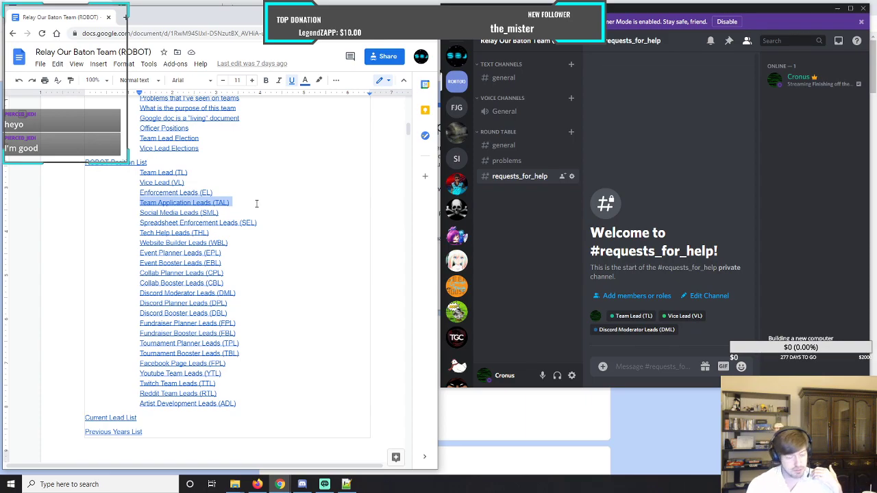
{"action": "left_click", "coordinate": [516, 198]}
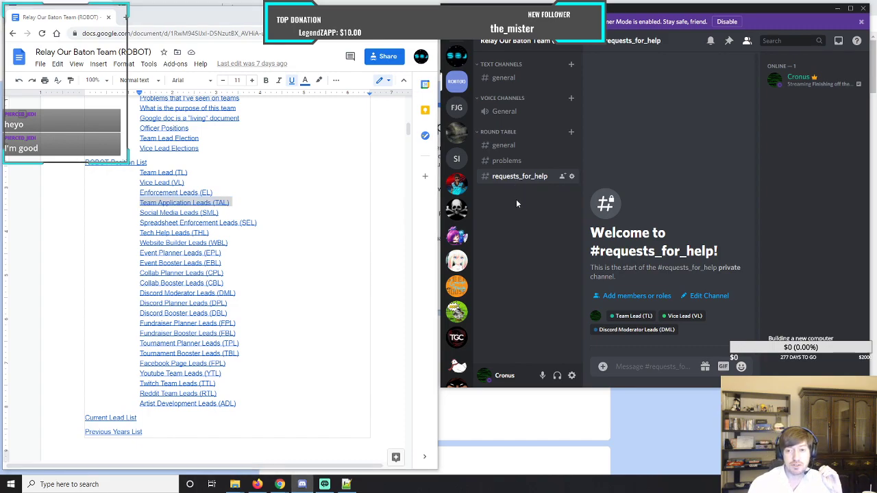
{"action": "left_click", "coordinate": [516, 162]}
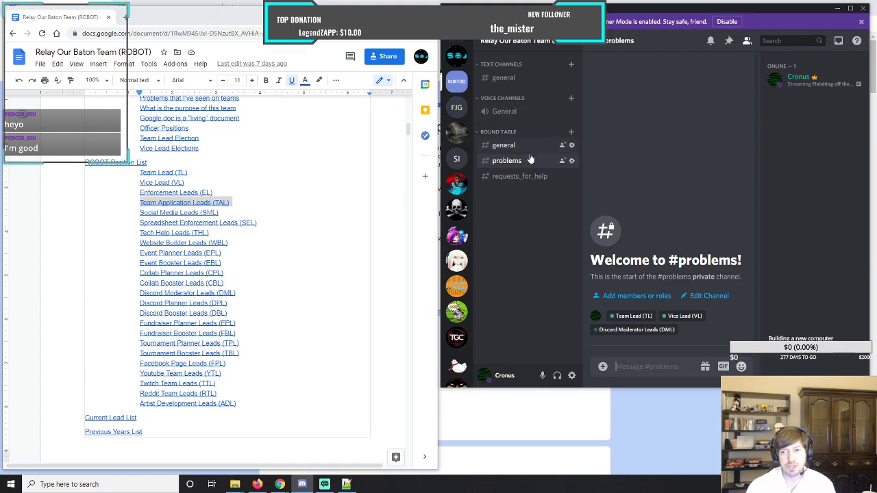
Create a text channel named team_improvements in the Round Table category.
{"action": "left_click", "coordinate": [572, 133]}
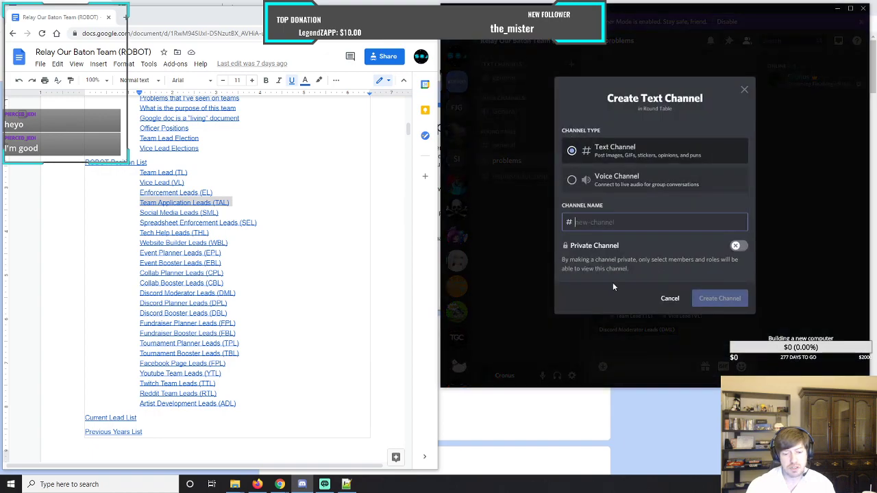
{"action": "type", "text": "team_"}
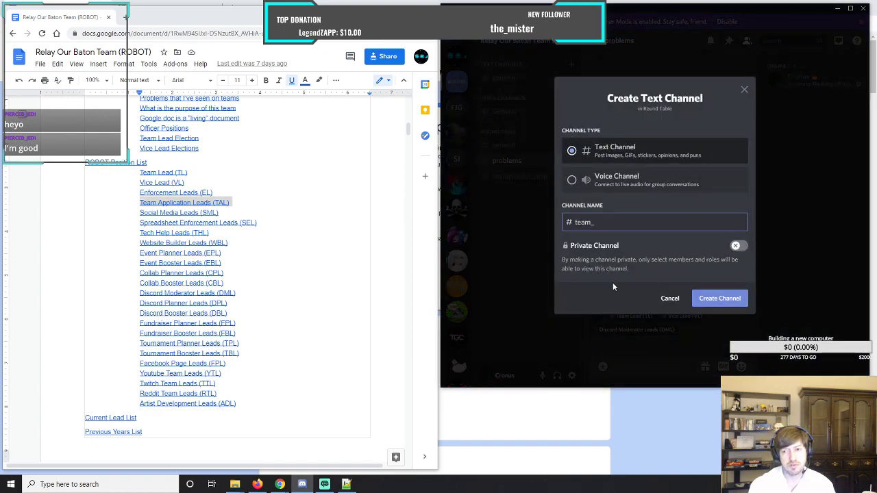
{"action": "type", "text": "improv"}
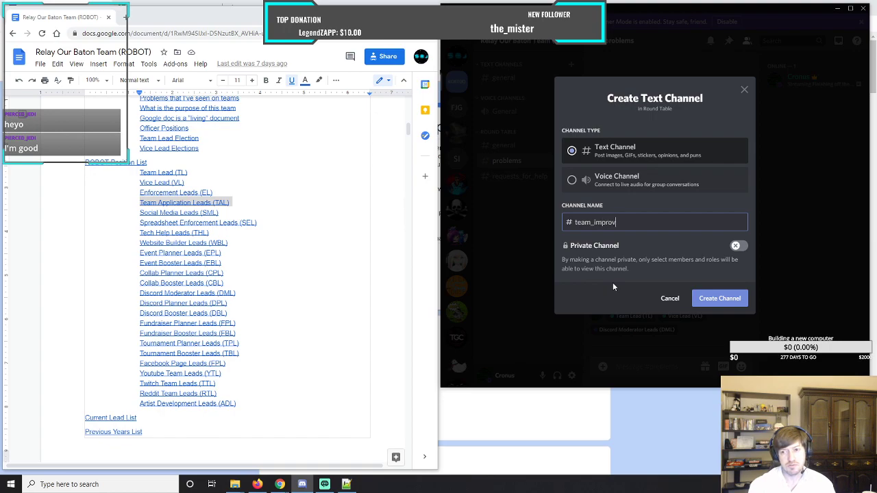
{"action": "type", "text": "ements"}
{"action": "left_click", "coordinate": [727, 301]}
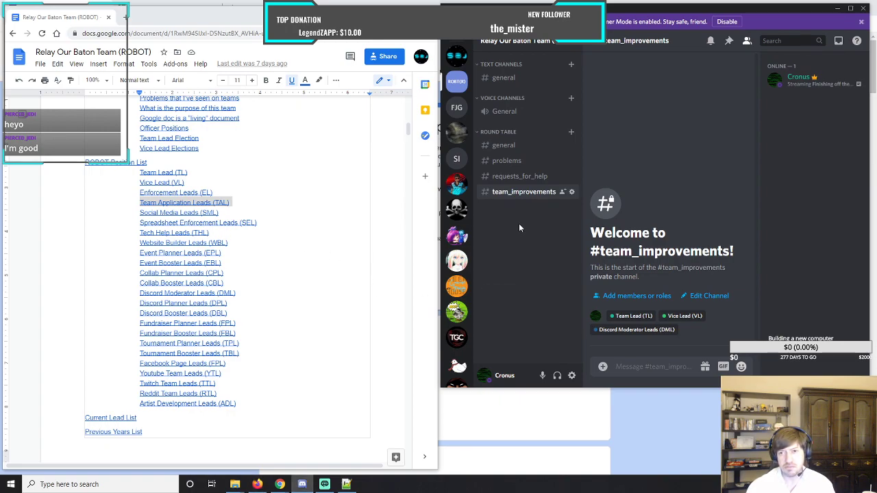
Create a voice channel named Round_Table_Meeting_Room in the Round Table category.
{"action": "left_click", "coordinate": [572, 135]}
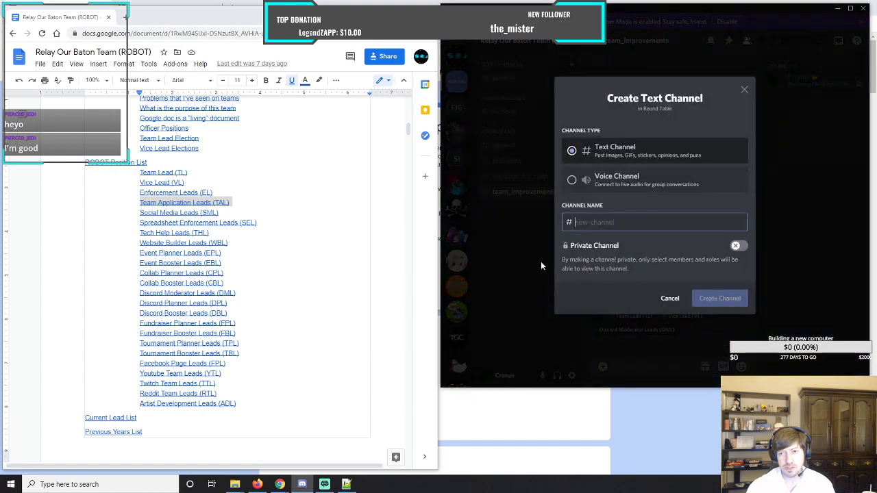
{"action": "left_click", "coordinate": [571, 180]}
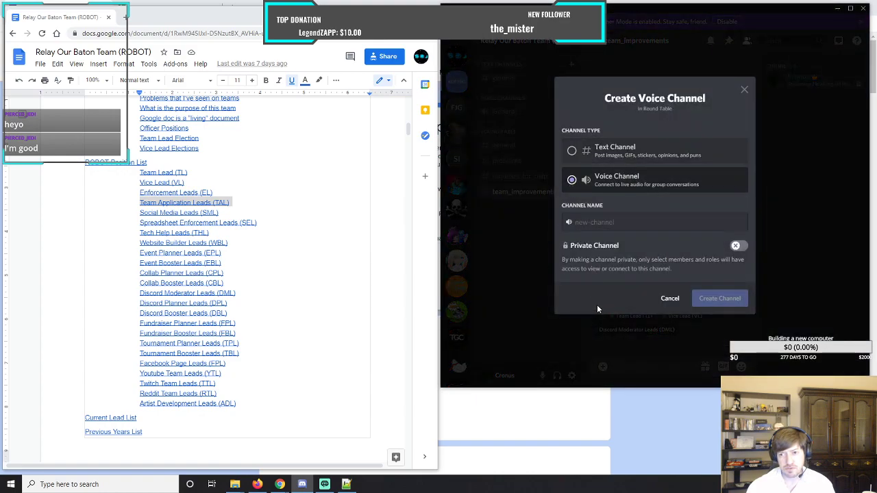
{"action": "left_click", "coordinate": [625, 222]}
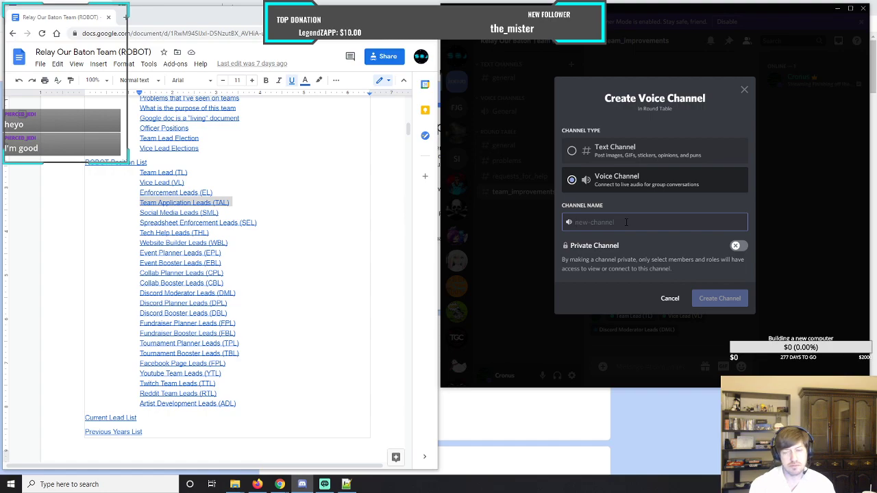
{"action": "type", "text": "Round"}
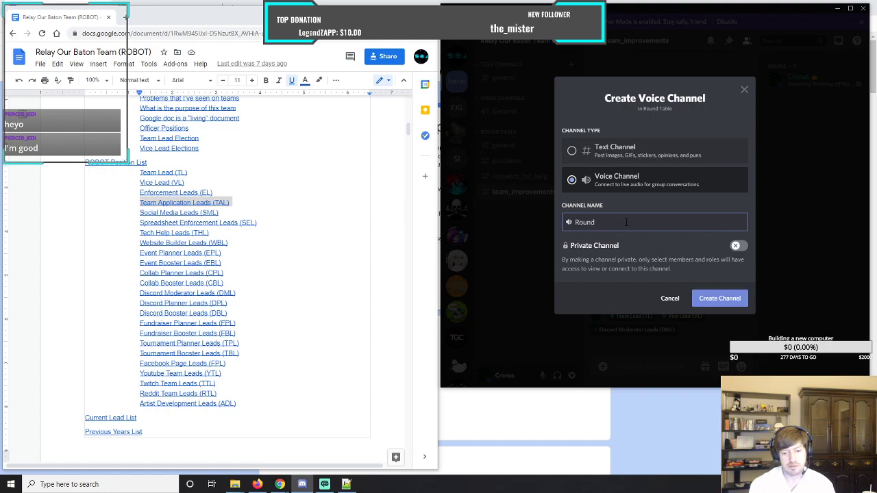
{"action": "type", "text": "_Table"}
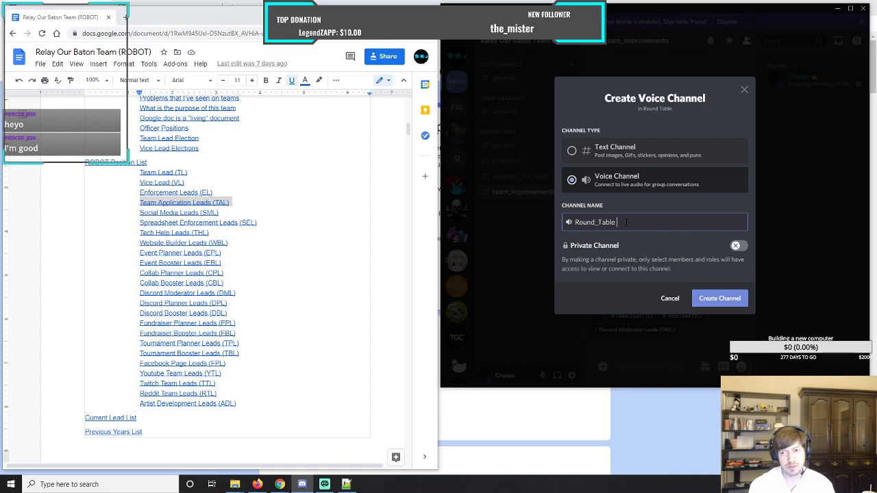
{"action": "type", "text": "_Meeting"}
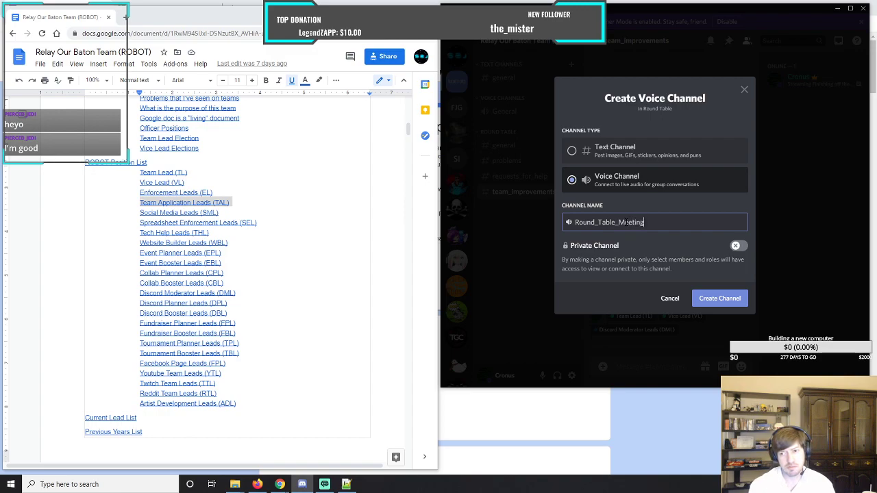
{"action": "type", "text": "_Room"}
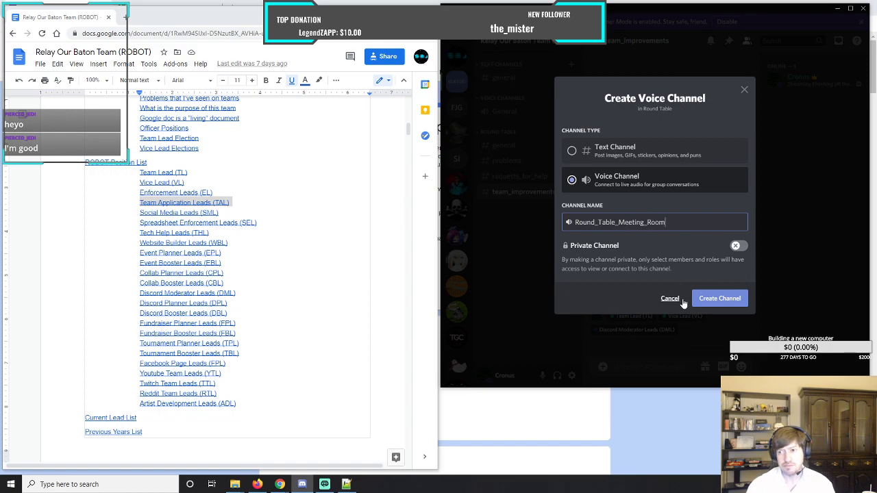
{"action": "left_click", "coordinate": [719, 299]}
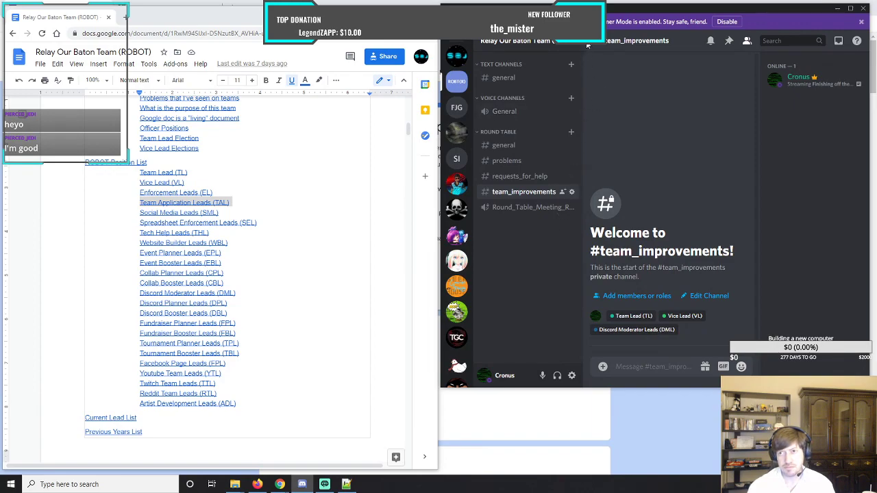
Widen the Discord window and create a voice channel named private_room_1 in the Round Table category.
{"action": "left_click_drag", "start_coordinate": [442, 172], "coordinate": [343, 172]}
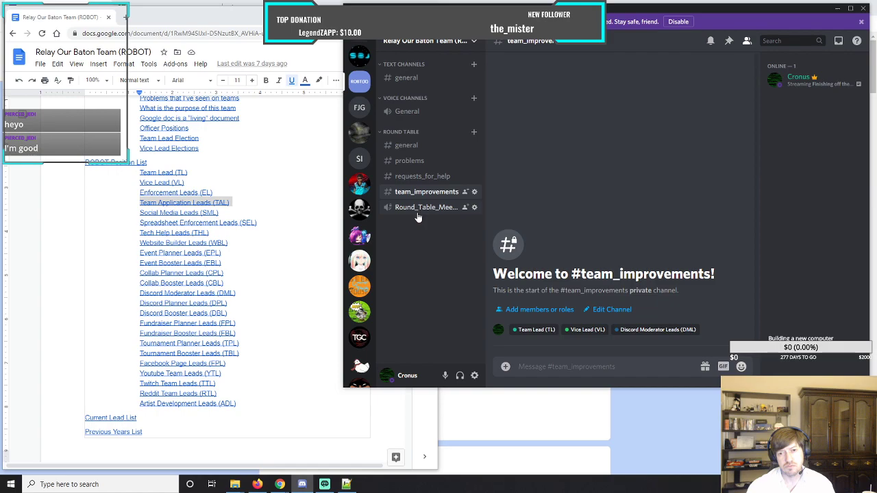
{"action": "left_click", "coordinate": [474, 134]}
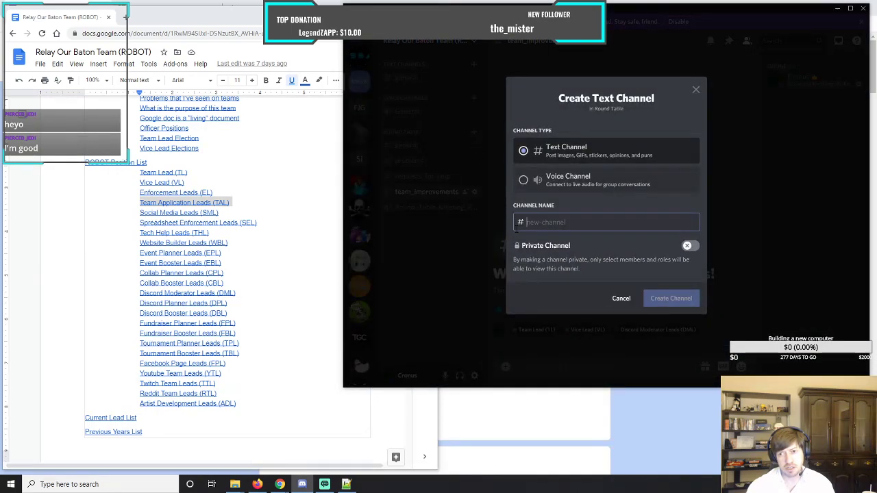
{"action": "left_click", "coordinate": [524, 181]}
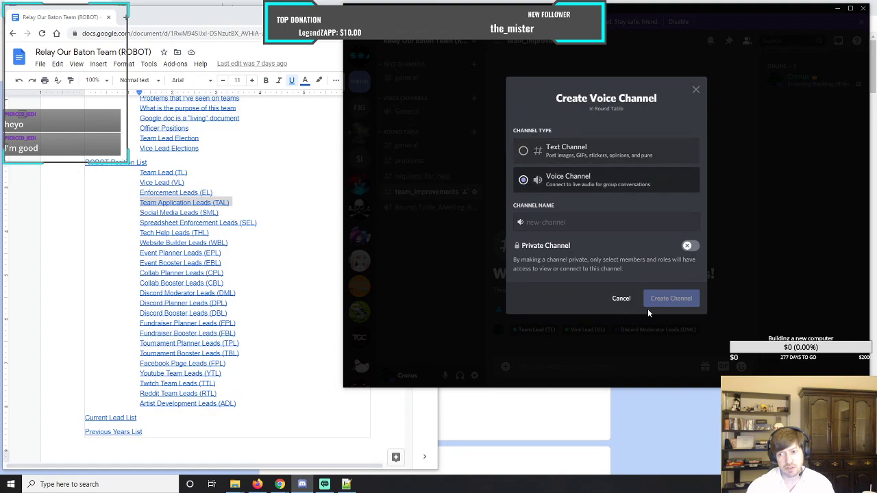
{"action": "left_click", "coordinate": [560, 223]}
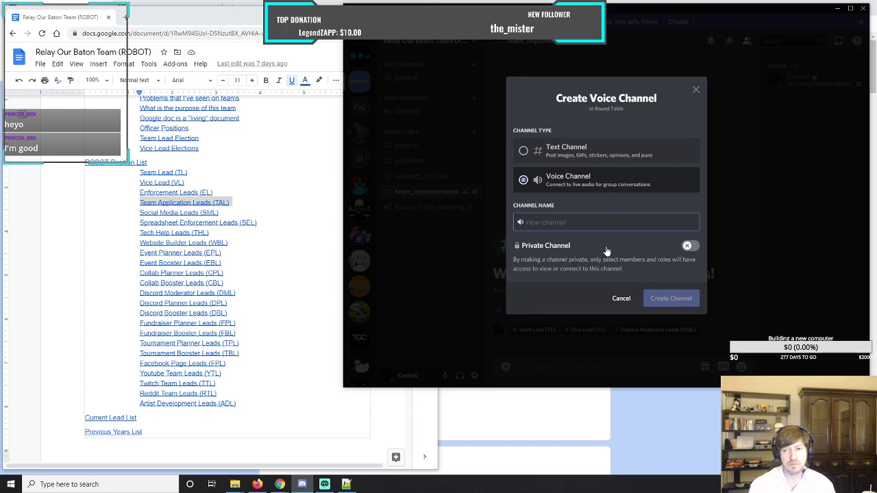
{"action": "type", "text": "private_room"}
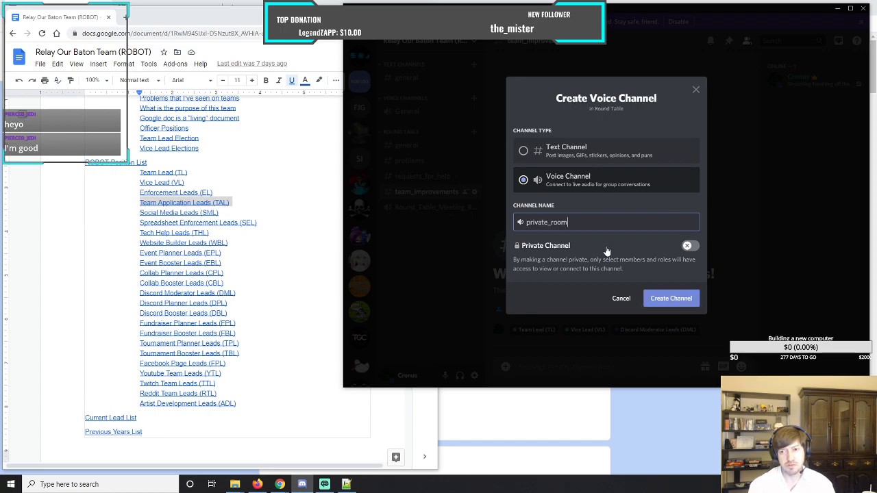
{"action": "type", "text": "_1"}
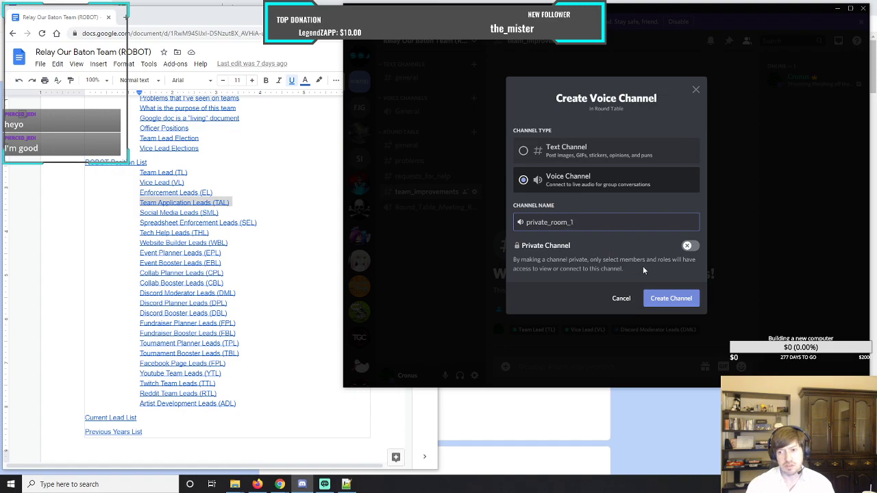
{"action": "left_click", "coordinate": [670, 302]}
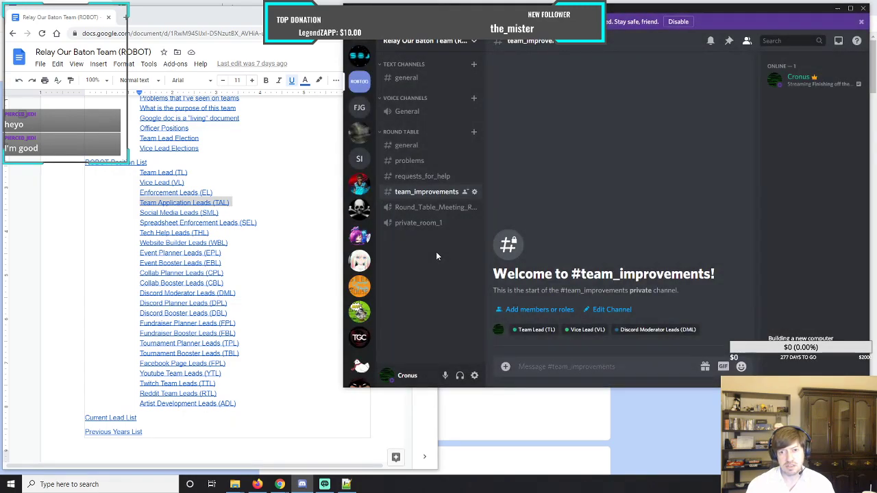
Create a voice channel named private_room_2 in the Round Table category.
{"action": "left_click", "coordinate": [473, 130]}
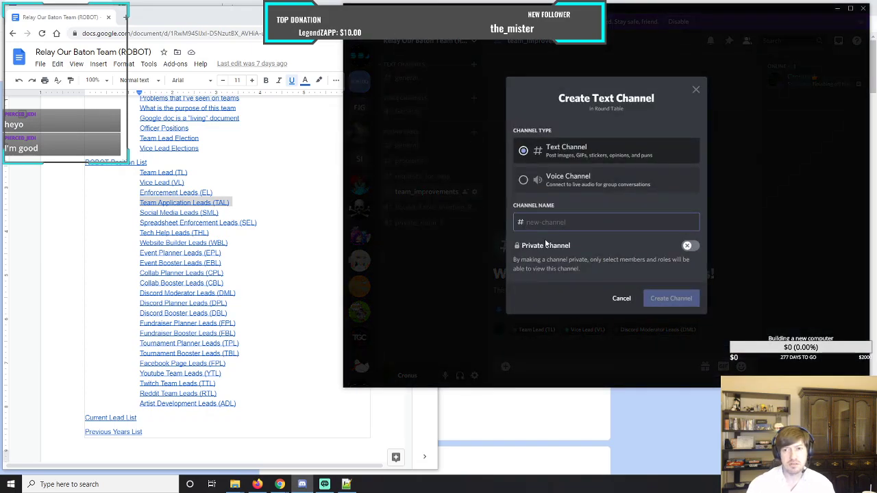
{"action": "left_click", "coordinate": [525, 182]}
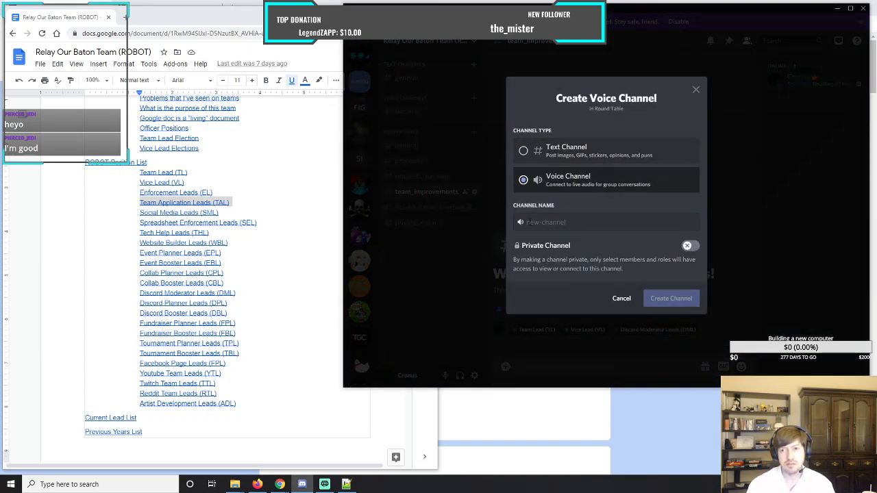
{"action": "left_click", "coordinate": [530, 225]}
{"action": "type", "text": "privat"}
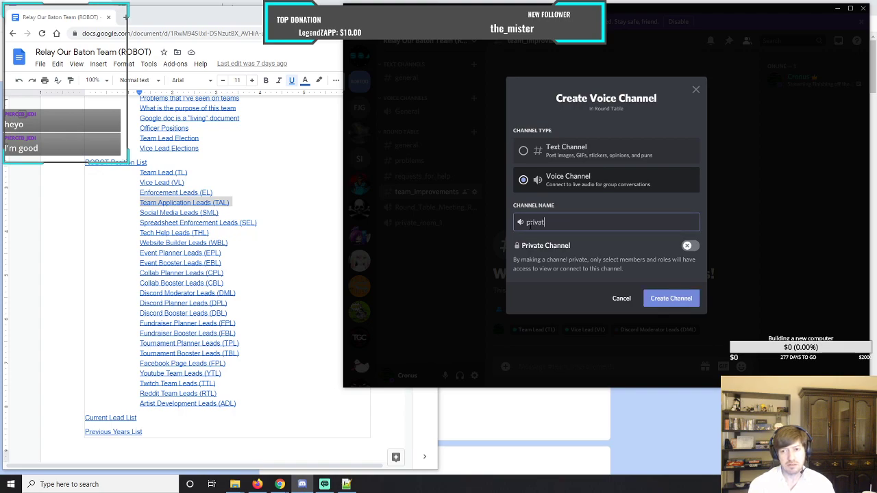
{"action": "type", "text": "e_room"}
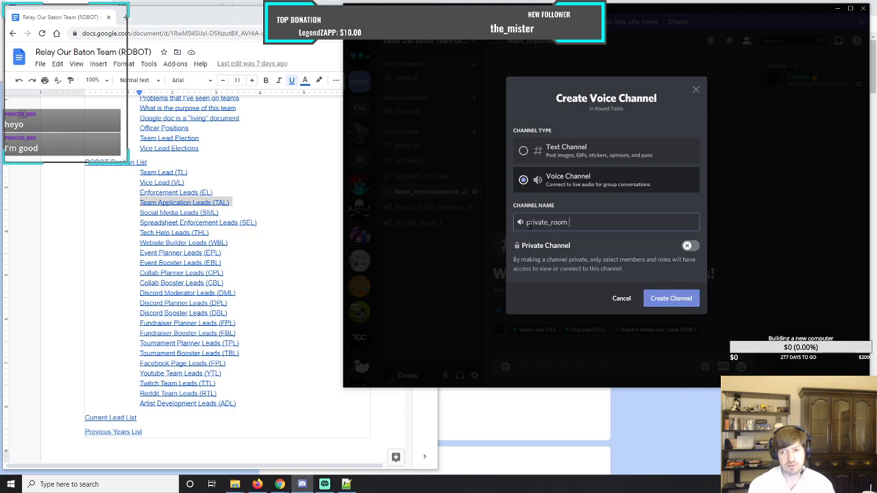
{"action": "type", "text": "_2"}
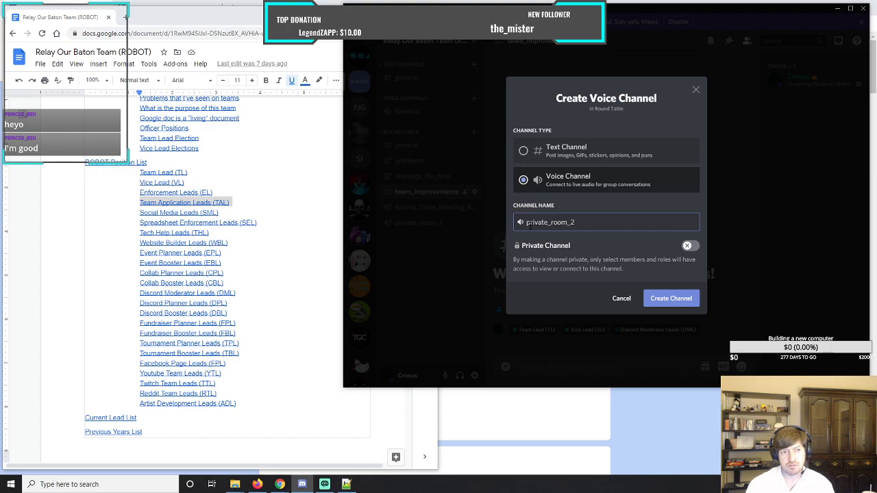
{"action": "left_click", "coordinate": [670, 298]}
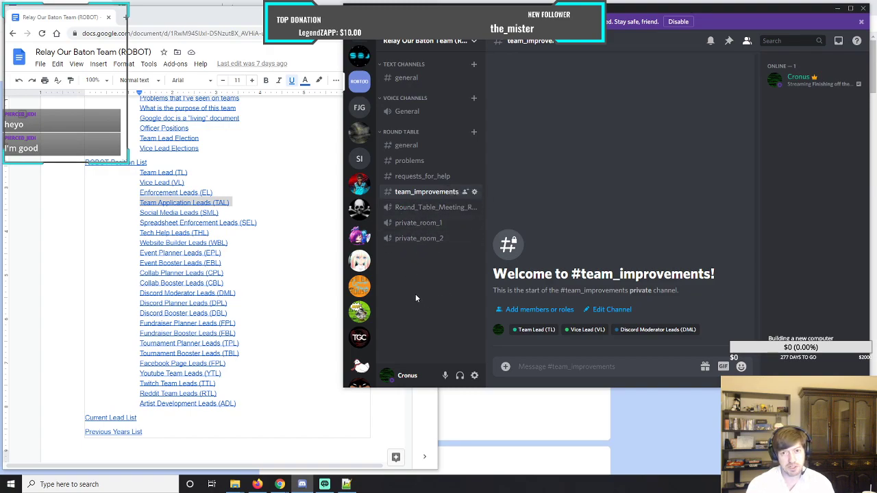
Rename the Round Table category as Round Table (TL & VL), save the change and leave the category settings.
{"action": "right_click", "coordinate": [405, 134]}
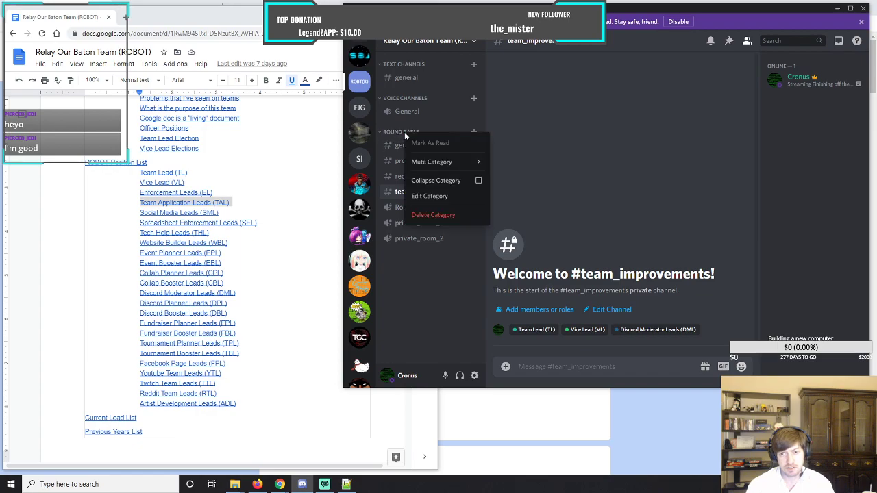
{"action": "left_click", "coordinate": [430, 196]}
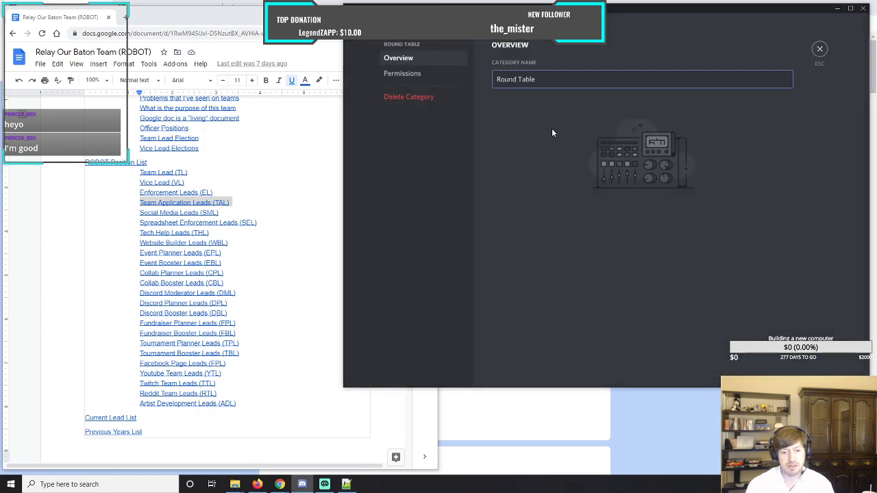
{"action": "type", "text": "("}
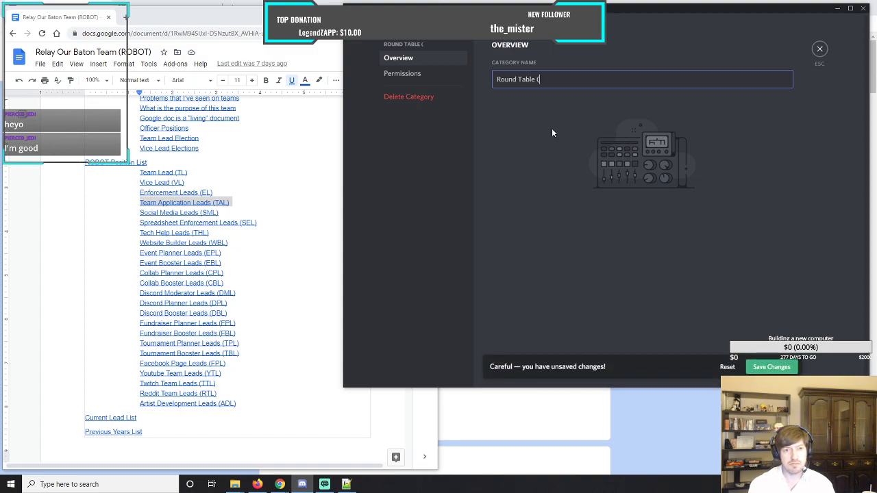
{"action": "type", "text": "TL & VL"}
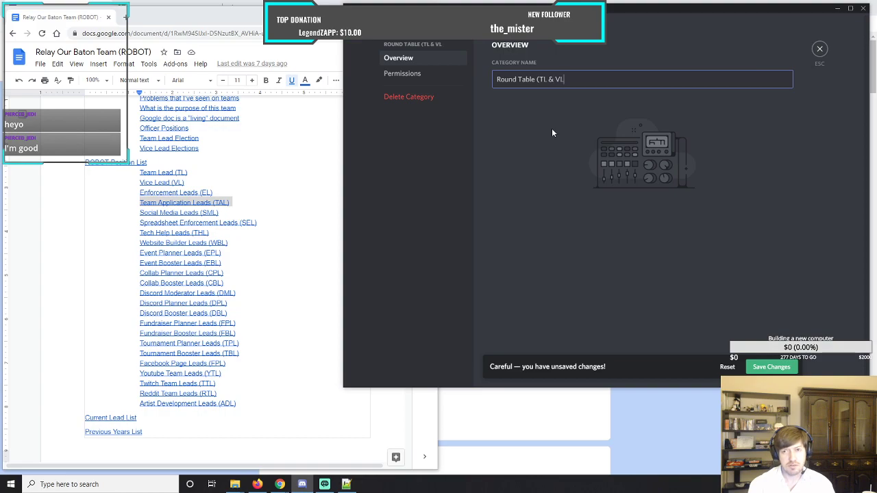
{"action": "type", "text": ")"}
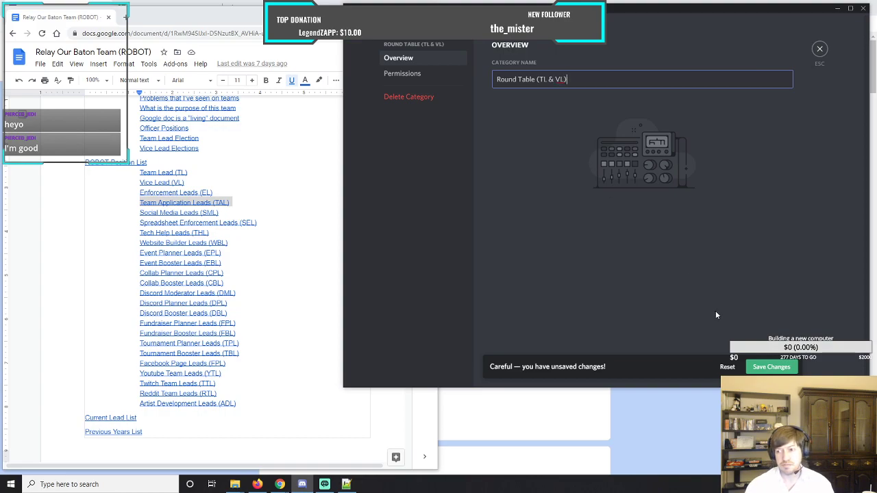
{"action": "left_click", "coordinate": [784, 370]}
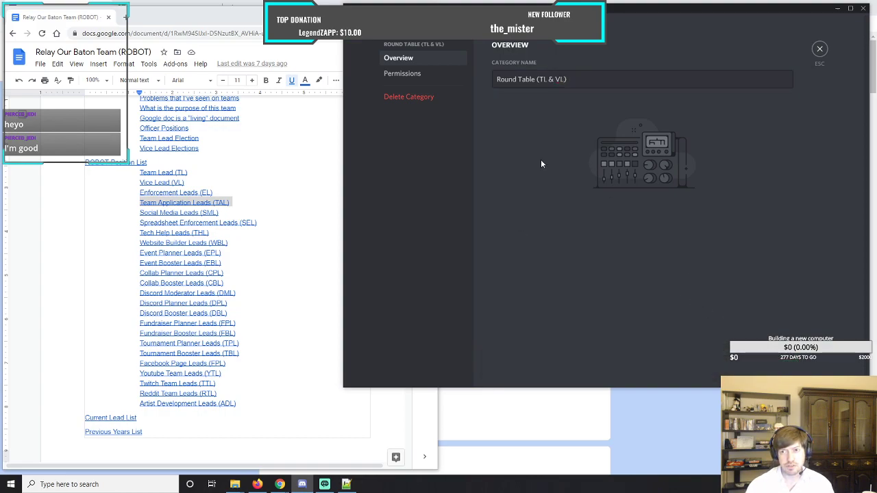
{"action": "left_click", "coordinate": [820, 48]}
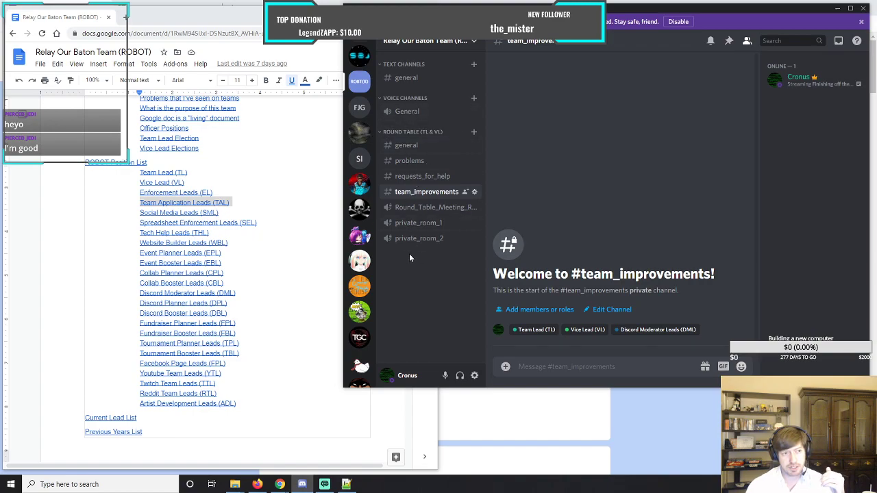
Collapse the Round Table category and create a private category named Enforcement with access for the Enforcement Leads (EL) role.
{"action": "left_click", "coordinate": [380, 133]}
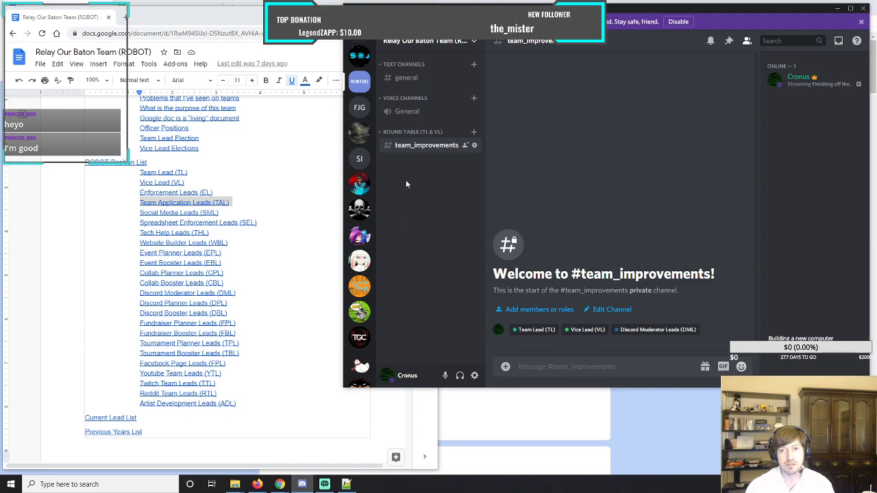
{"action": "left_click", "coordinate": [474, 43]}
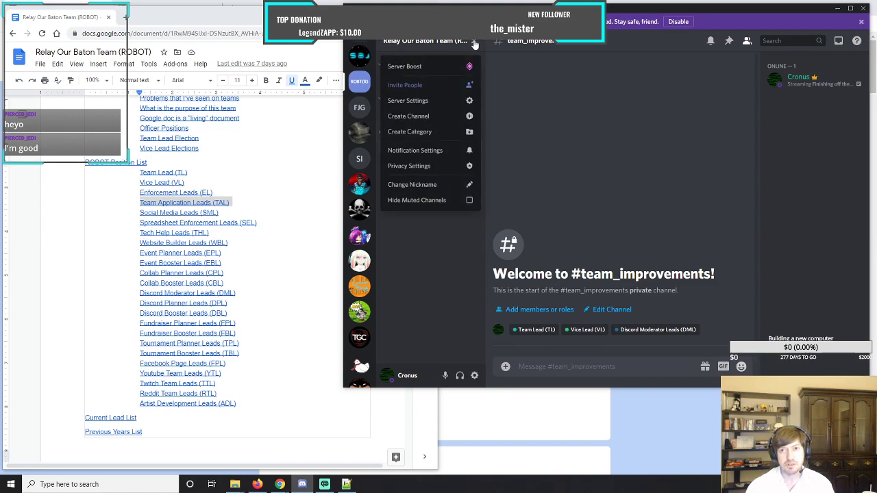
{"action": "left_click", "coordinate": [426, 131]}
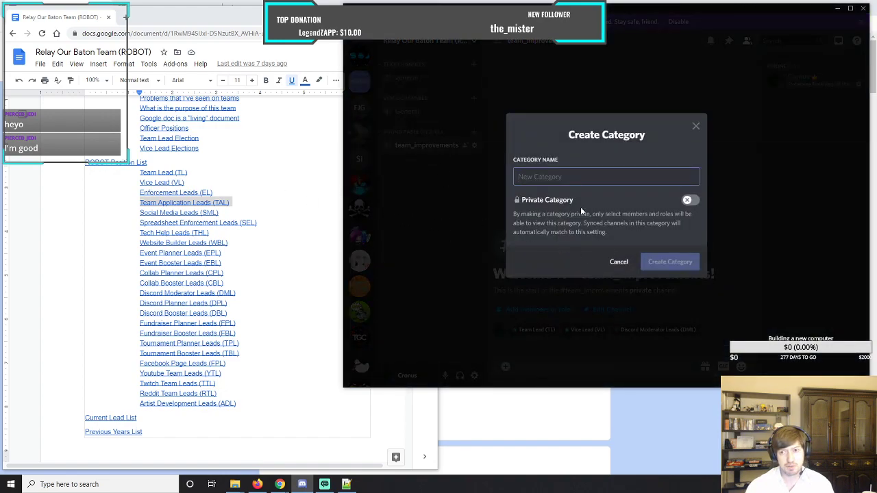
{"action": "type", "text": "E"}
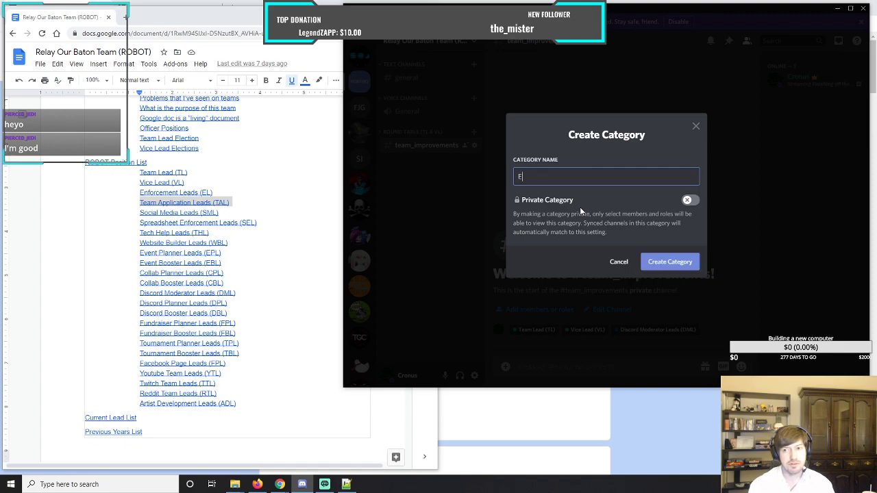
{"action": "type", "text": "nforcement"}
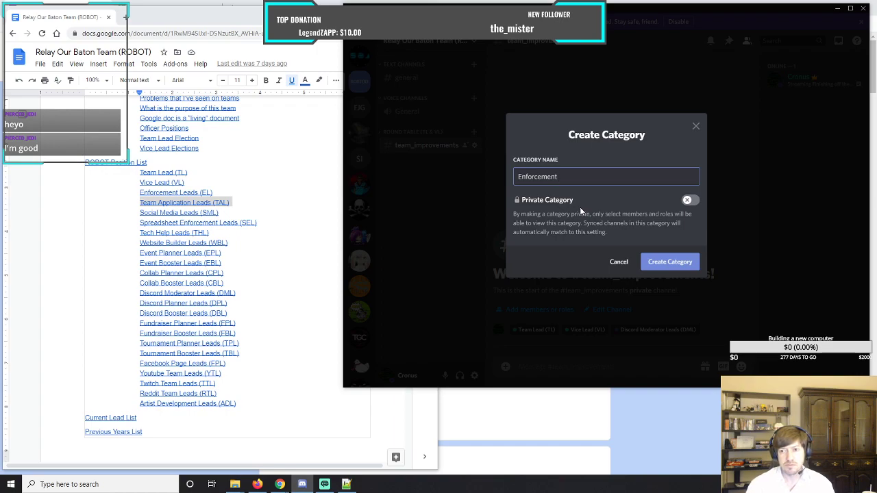
{"action": "left_click", "coordinate": [688, 199]}
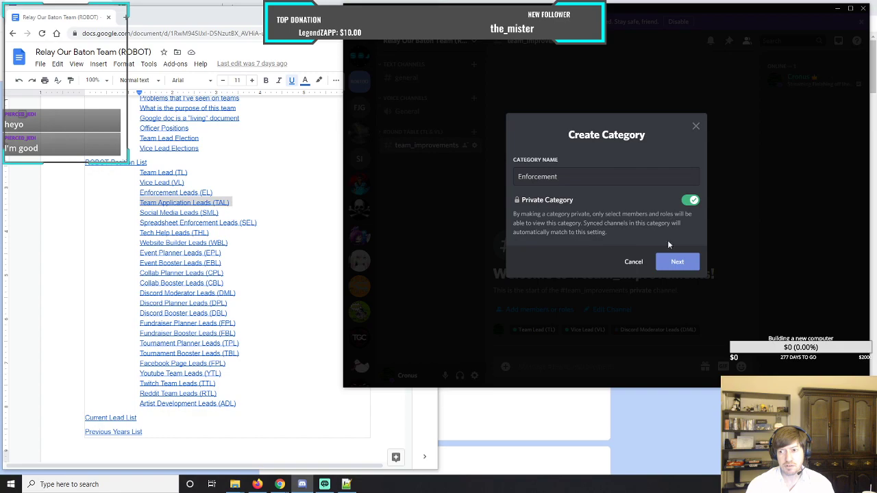
{"action": "left_click", "coordinate": [677, 263]}
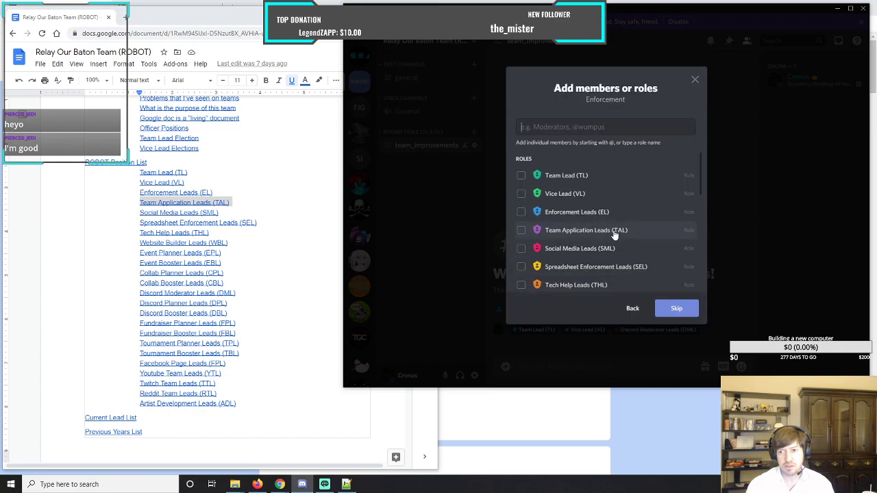
{"action": "left_click", "coordinate": [523, 212]}
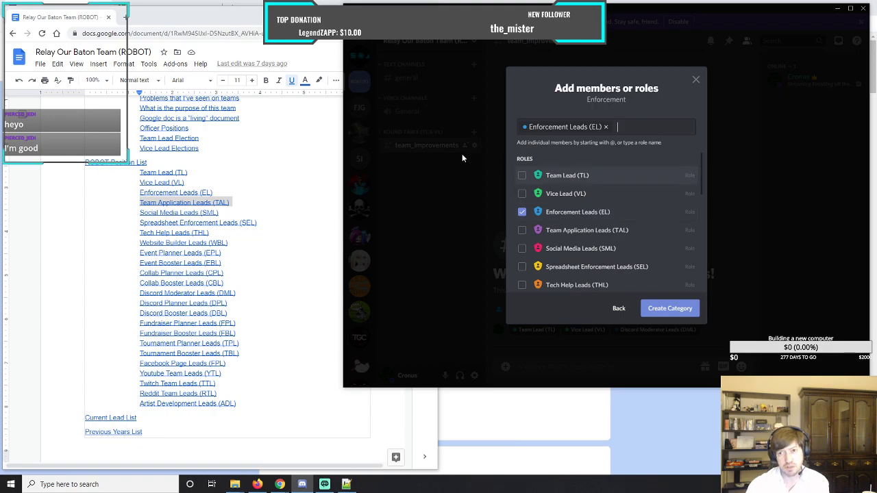
{"action": "left_click", "coordinate": [659, 310]}
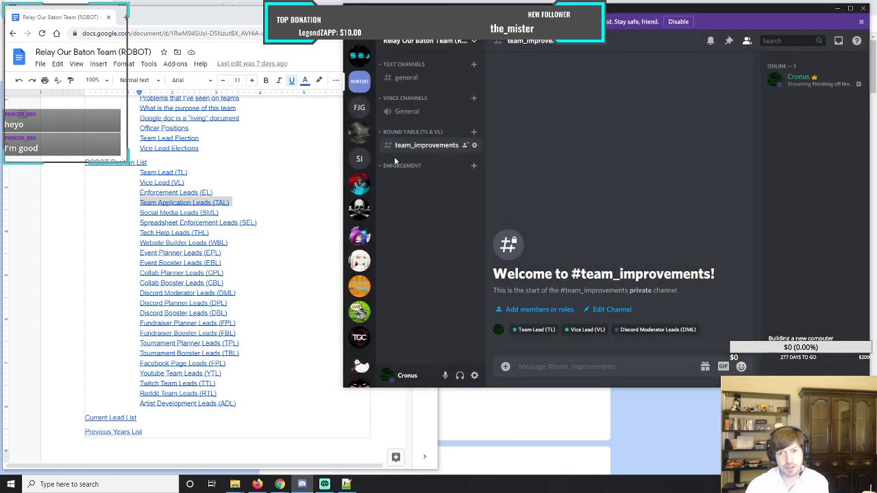
Create a text channel named general in the Enforcement category.
{"action": "left_click", "coordinate": [473, 166]}
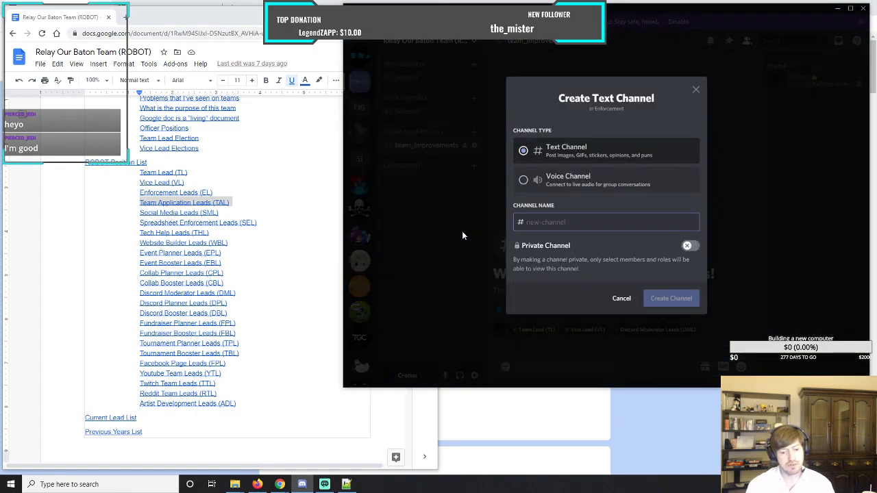
{"action": "type", "text": "general"}
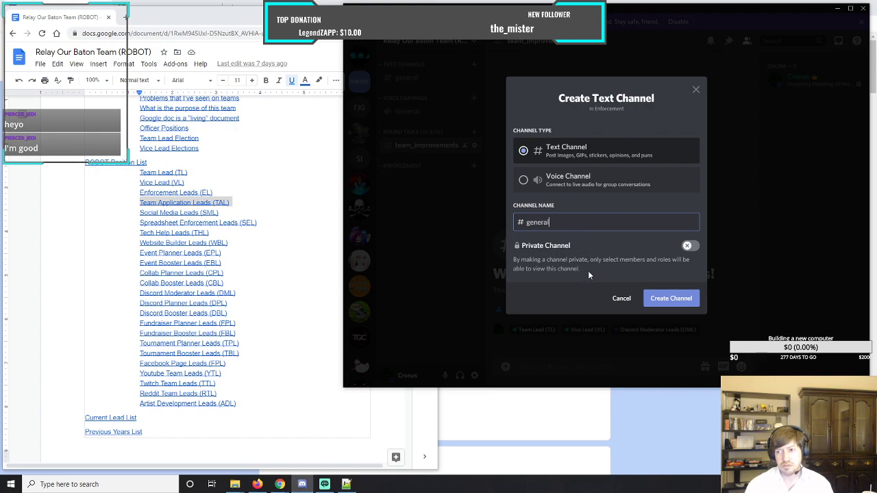
{"action": "left_click", "coordinate": [664, 299]}
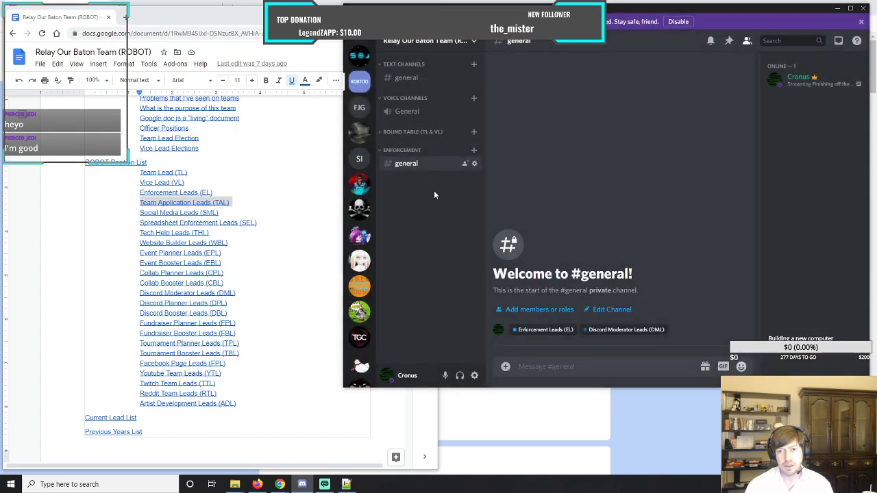
Create a text channel named concerns in the Enforcement category.
{"action": "left_click", "coordinate": [473, 150]}
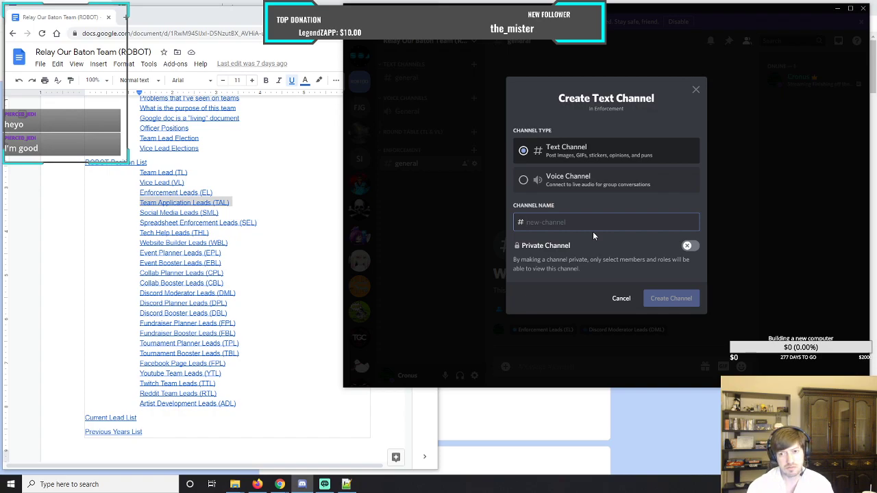
{"action": "type", "text": "pro"}
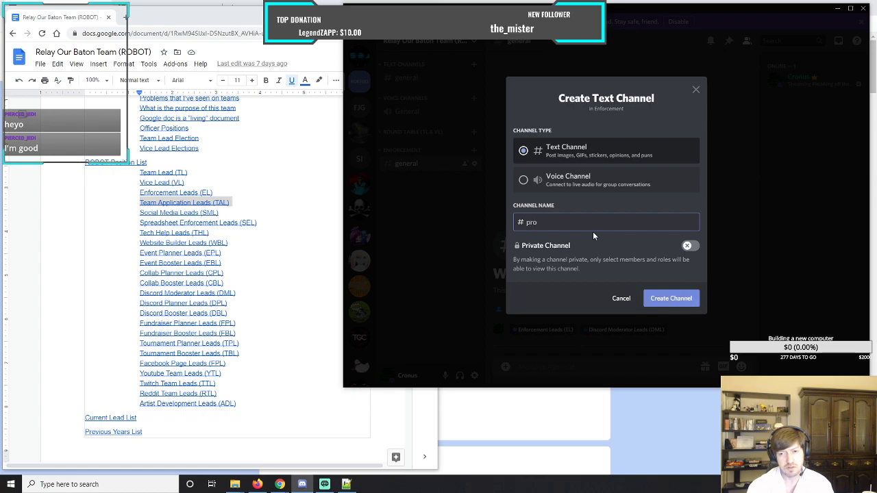
{"action": "type", "text": "blem"}
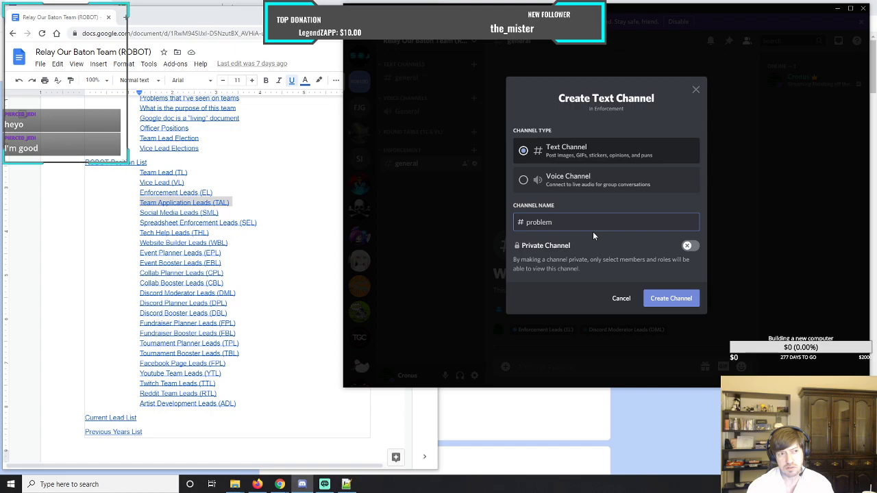
{"action": "key", "text": "BackSpace"}
{"action": "key", "text": "BackSpace"}
{"action": "key", "text": "BackSpace"}
{"action": "key", "text": "BackSpace"}
{"action": "key", "text": "BackSpace"}
{"action": "key", "text": "BackSpace"}
{"action": "key", "text": "BackSpace"}
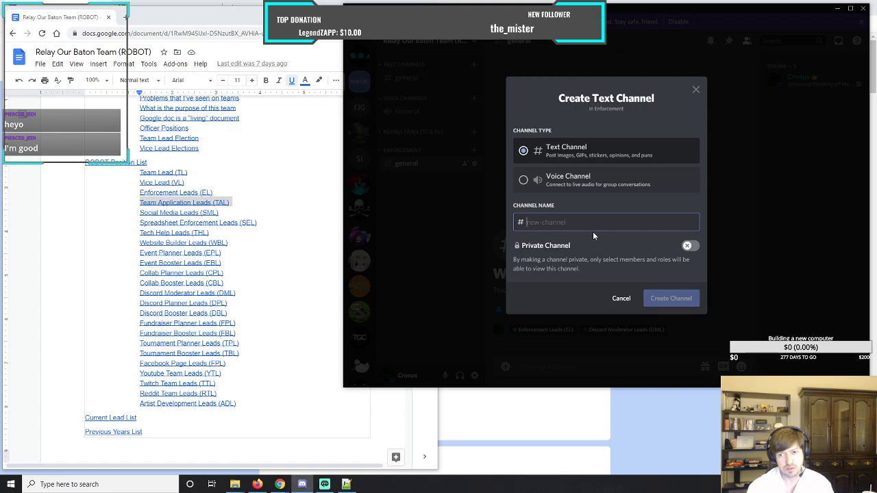
{"action": "type", "text": "co"}
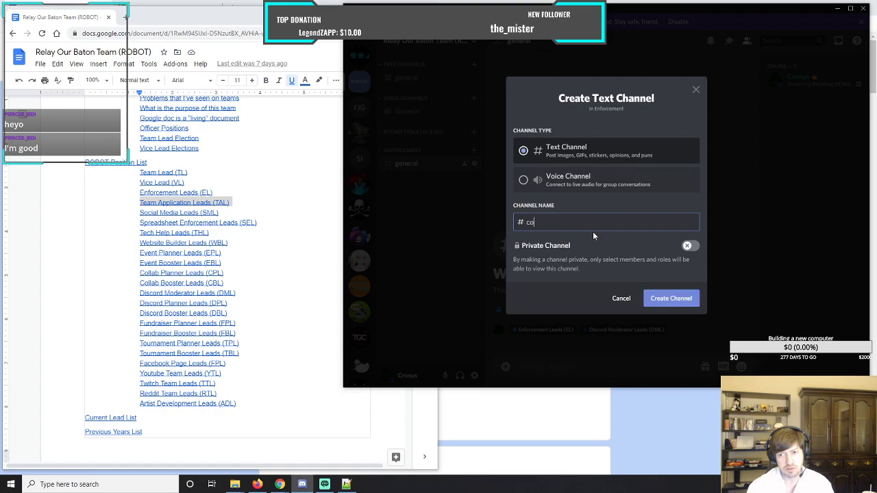
{"action": "type", "text": "ncerns"}
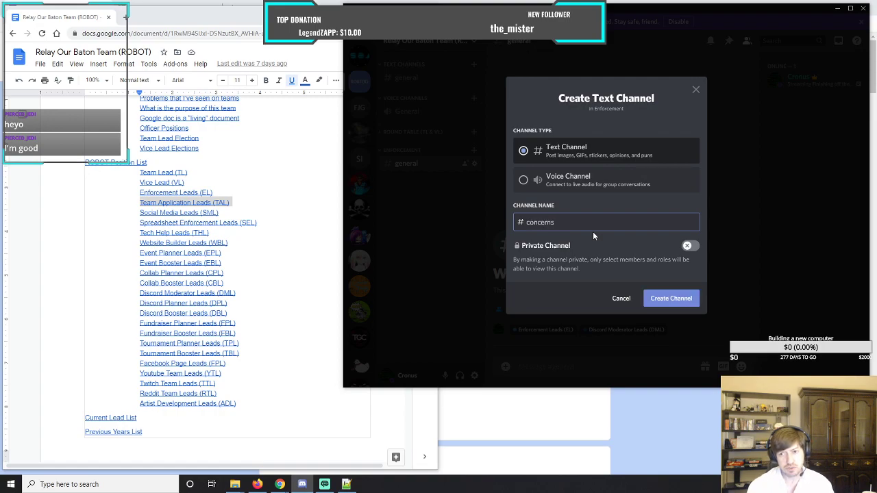
{"action": "left_click", "coordinate": [681, 301]}
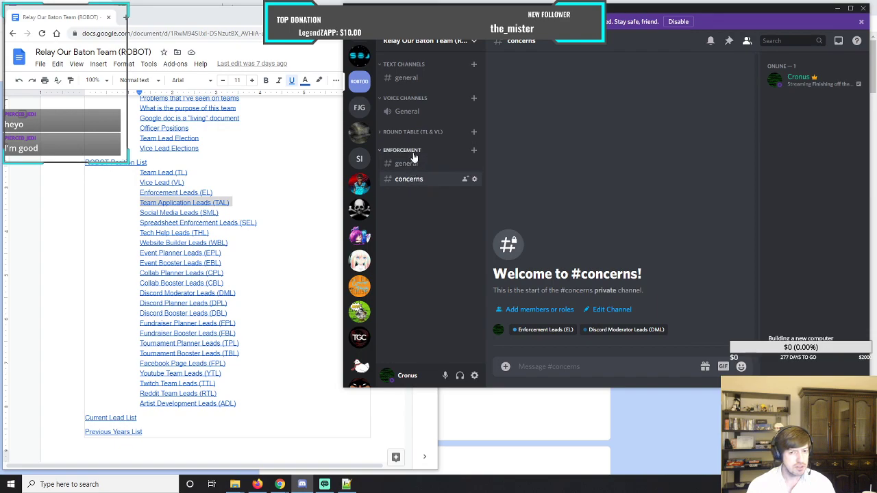
Create a text channel named spreadsheet_discussion in the Enforcement category.
{"action": "left_click", "coordinate": [475, 152]}
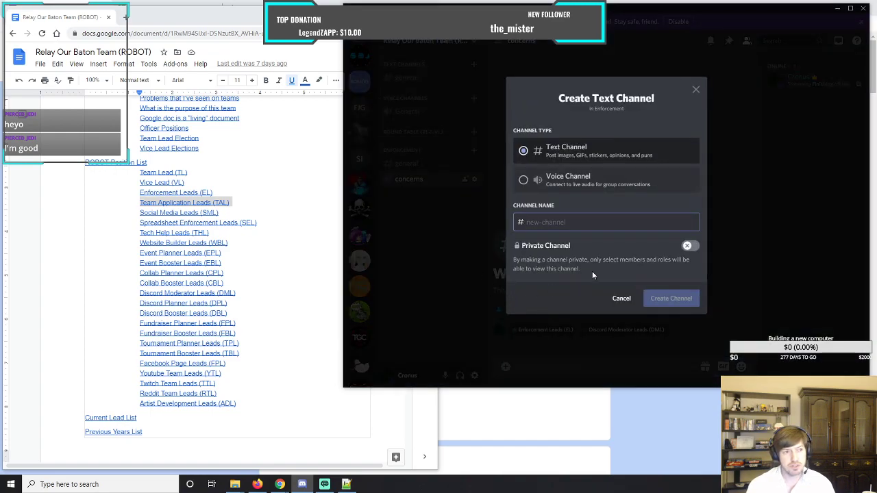
{"action": "type", "text": "spreadsheet"}
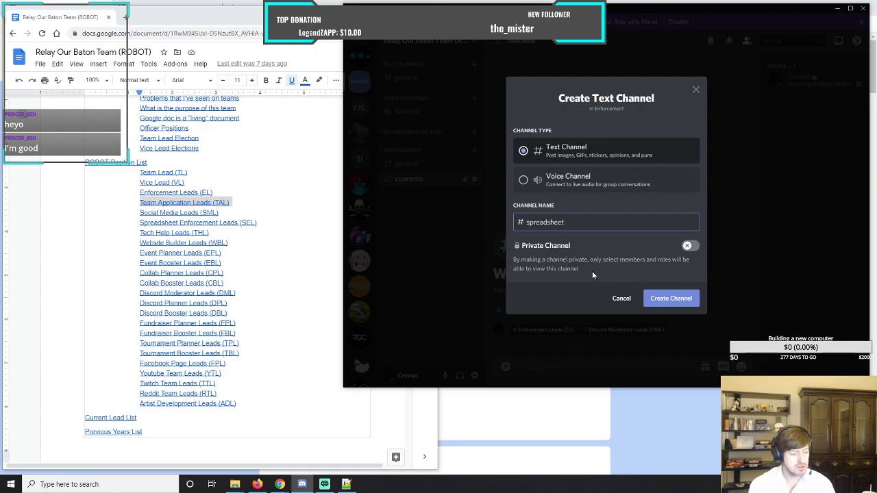
{"action": "type", "text": "_"}
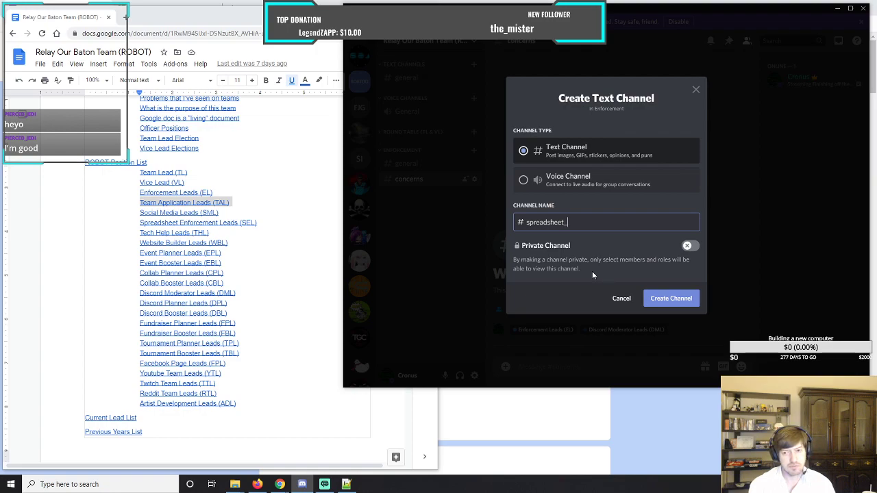
{"action": "type", "text": "discussion"}
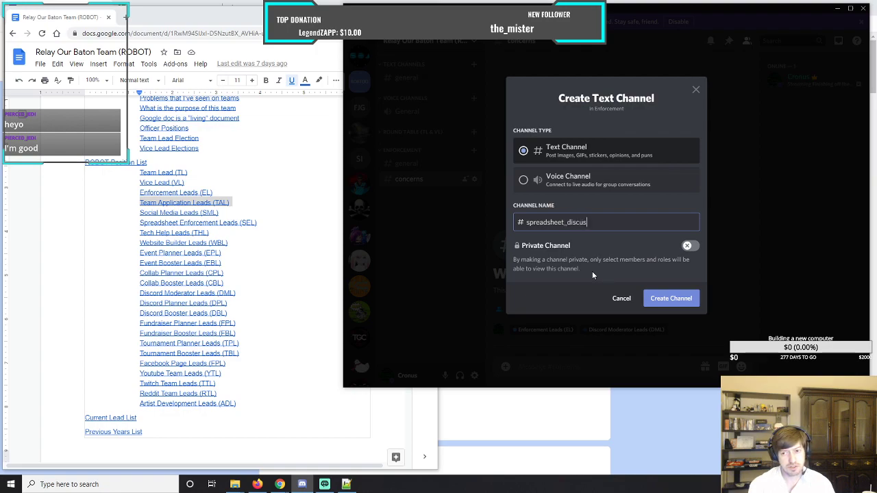
{"action": "left_click", "coordinate": [684, 298]}
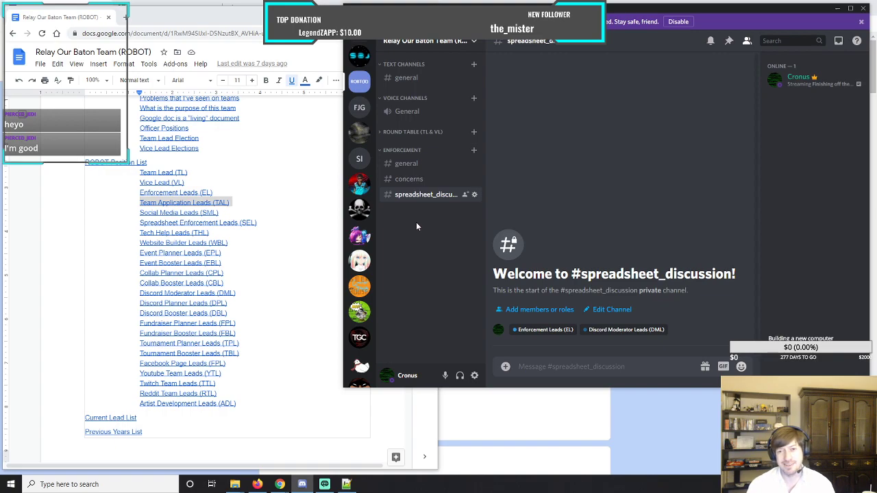
Create a voice channel named Group_Discussion in the Enforcement category.
{"action": "left_click", "coordinate": [474, 150]}
{"action": "left_click", "coordinate": [525, 181]}
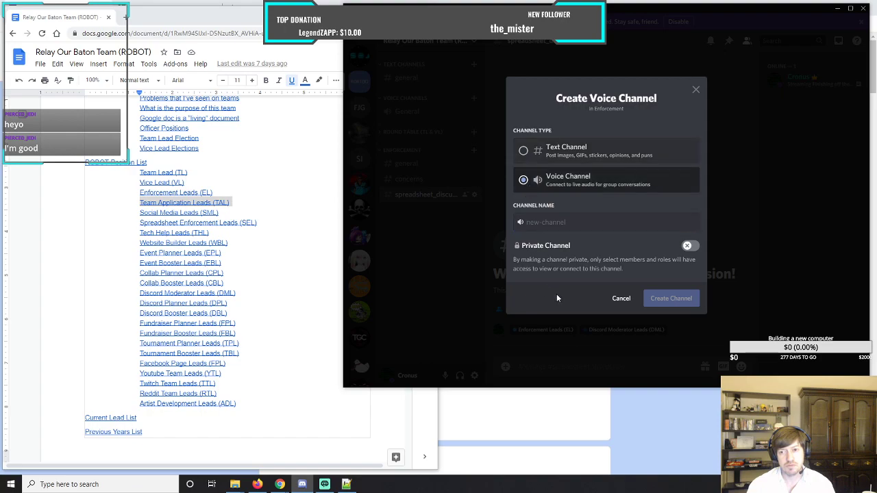
{"action": "left_click", "coordinate": [534, 224]}
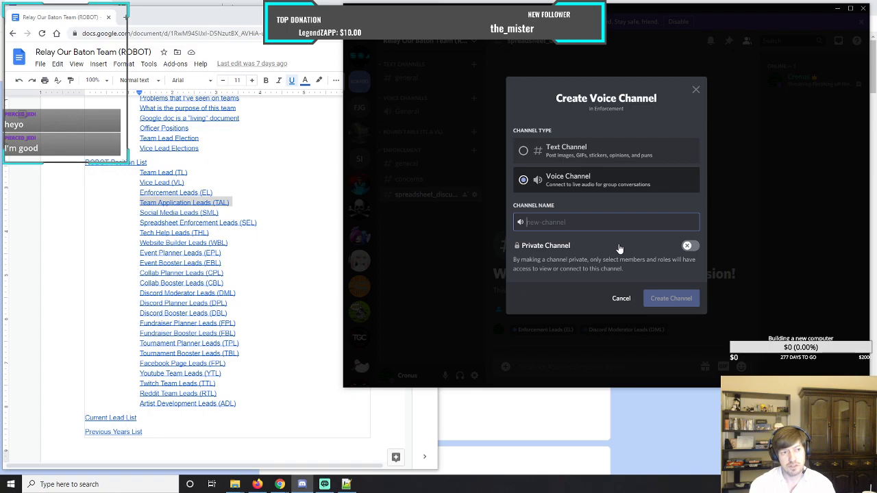
{"action": "type", "text": "G"}
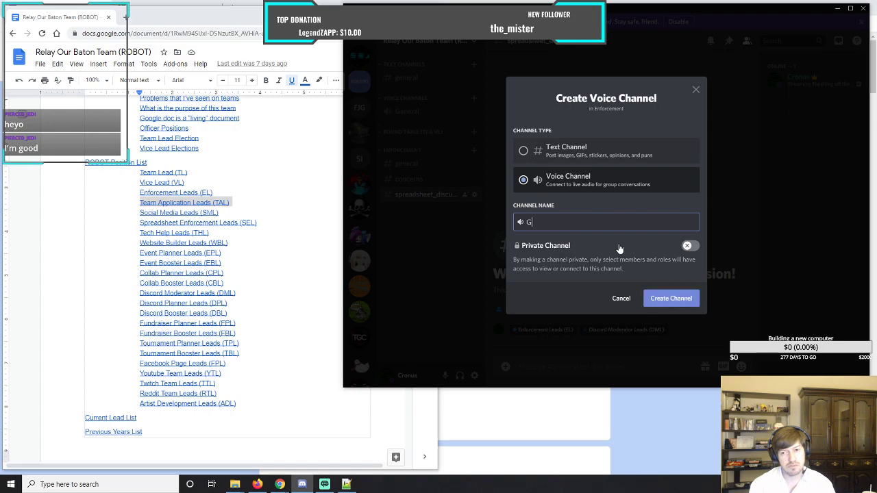
{"action": "type", "text": "roup_Discussion"}
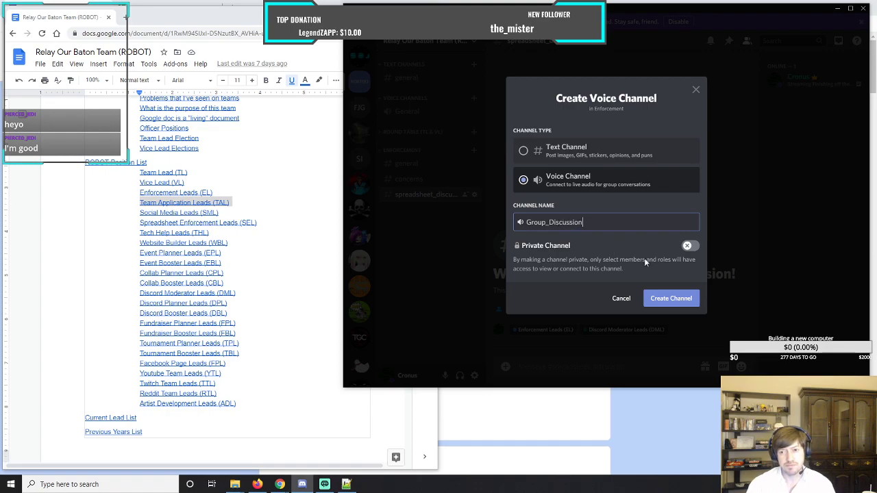
{"action": "left_click", "coordinate": [675, 299]}
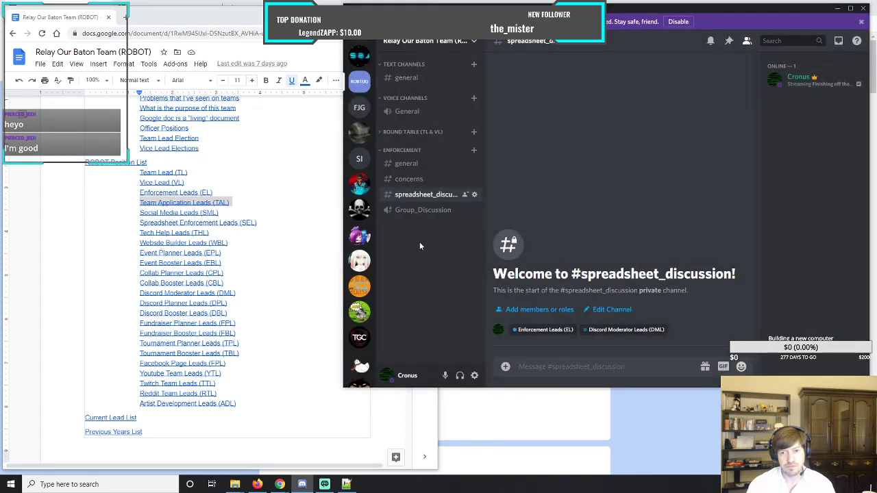
Create a voice channel named private_room_1 in the Enforcement category.
{"action": "left_click", "coordinate": [473, 150]}
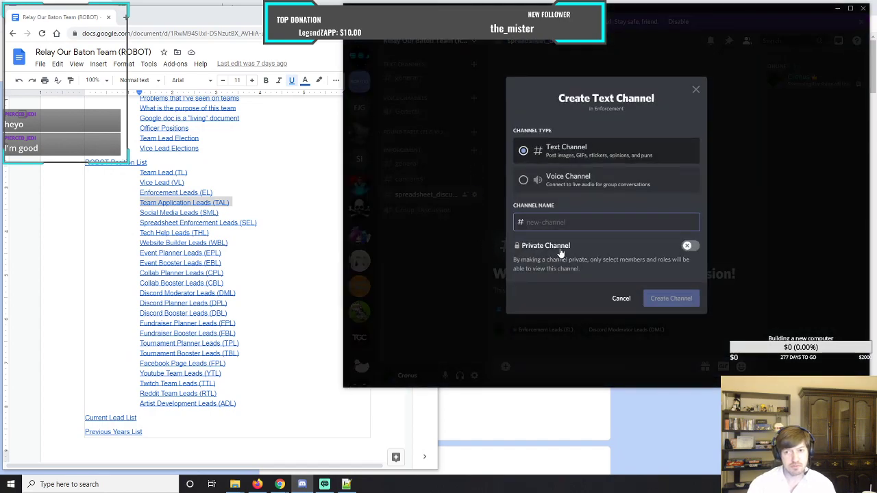
{"action": "left_click", "coordinate": [533, 189]}
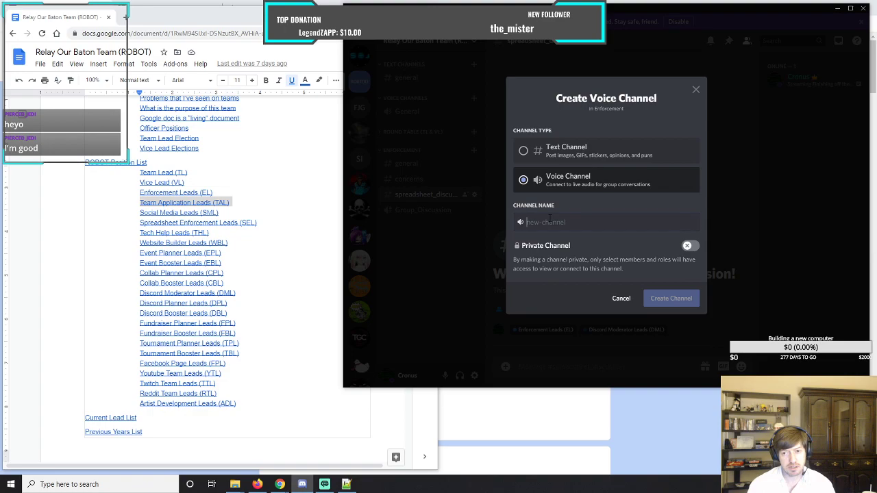
{"action": "type", "text": "priv"}
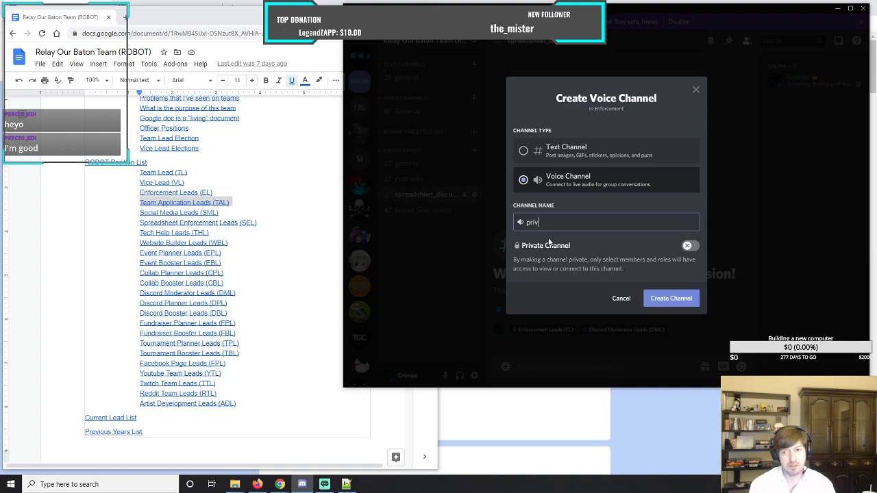
{"action": "type", "text": "ate_room"}
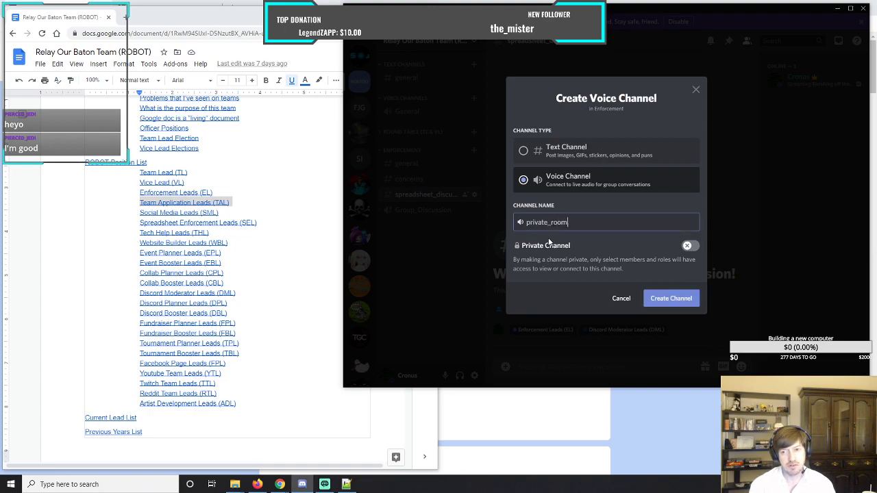
{"action": "type", "text": "_1"}
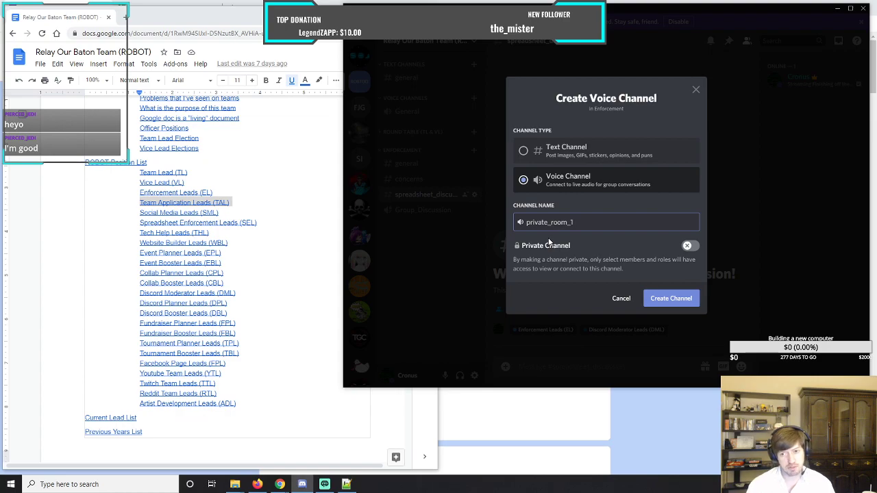
{"action": "left_click", "coordinate": [668, 298]}
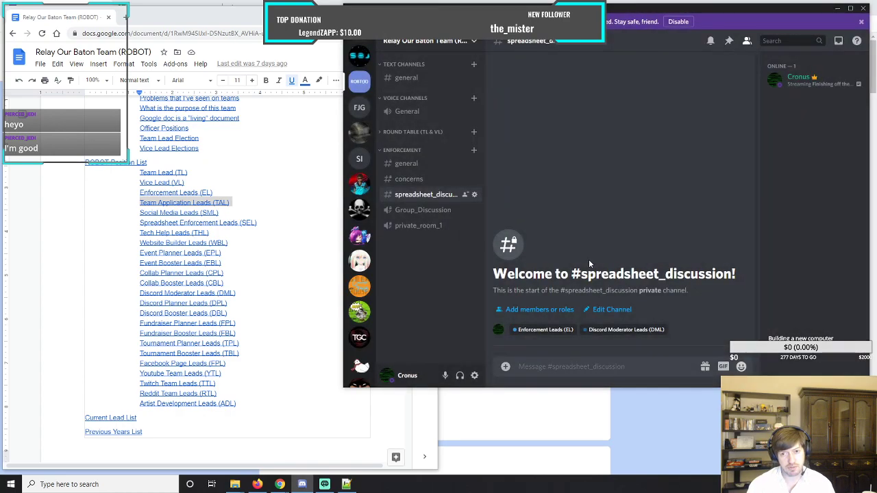
Create a voice channel named private_room_2 in the Enforcement category.
{"action": "left_click", "coordinate": [474, 150]}
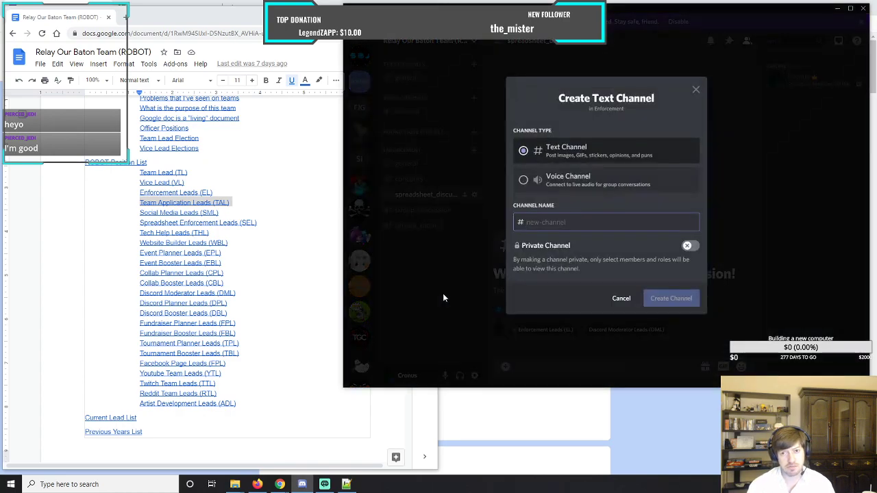
{"action": "left_click", "coordinate": [523, 180]}
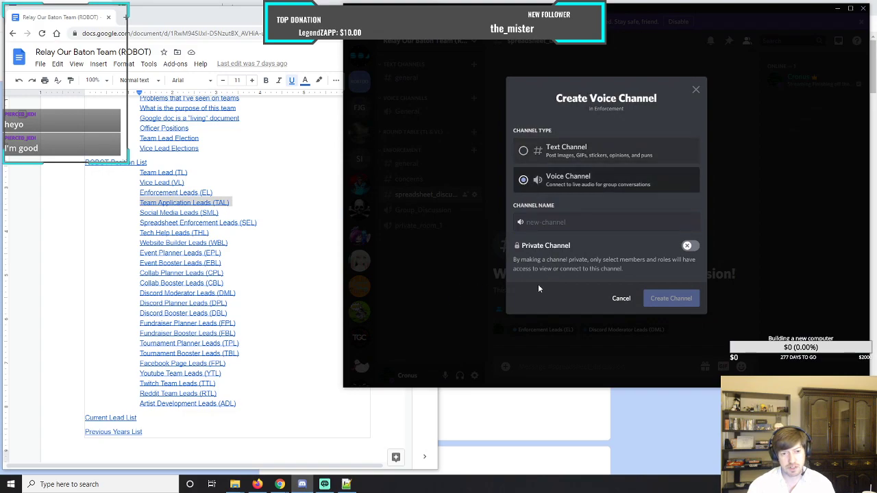
{"action": "left_click", "coordinate": [567, 224]}
{"action": "type", "text": "p"}
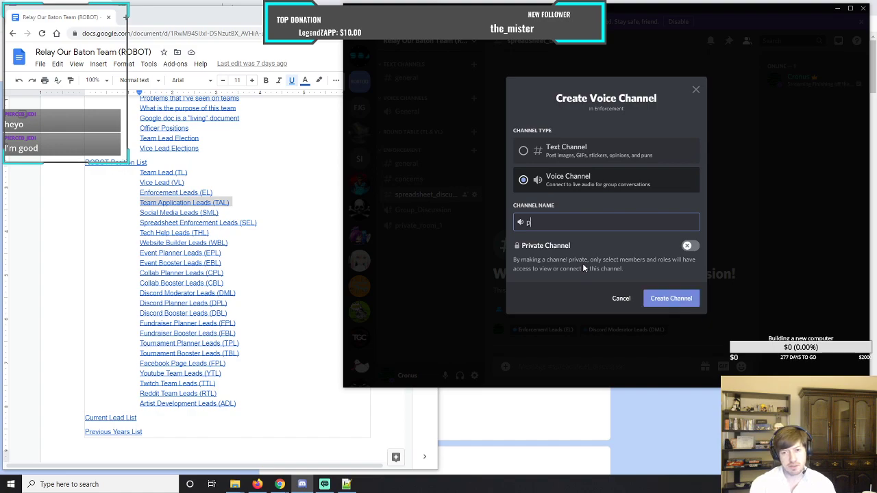
{"action": "type", "text": "rivate_r"}
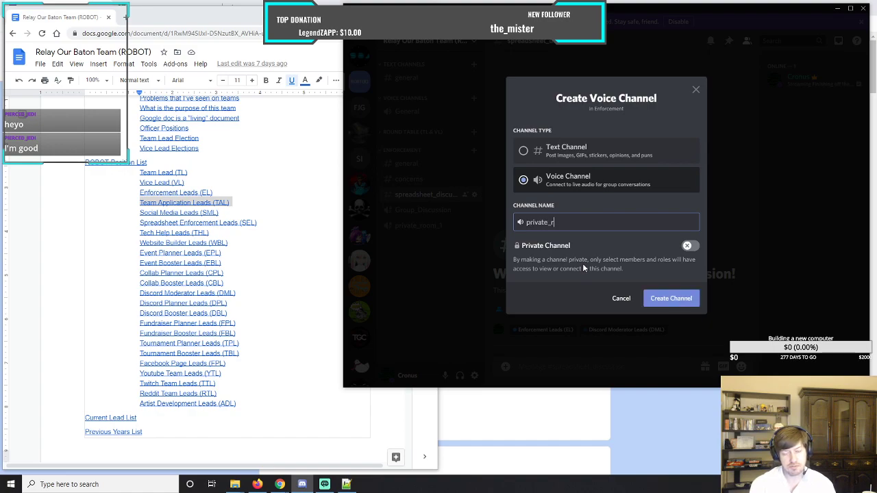
{"action": "type", "text": "oom_2"}
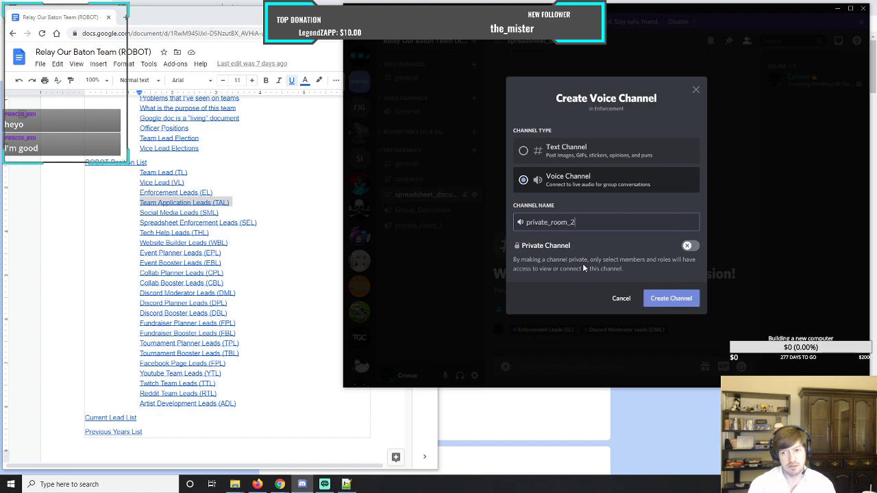
{"action": "left_click", "coordinate": [669, 298]}
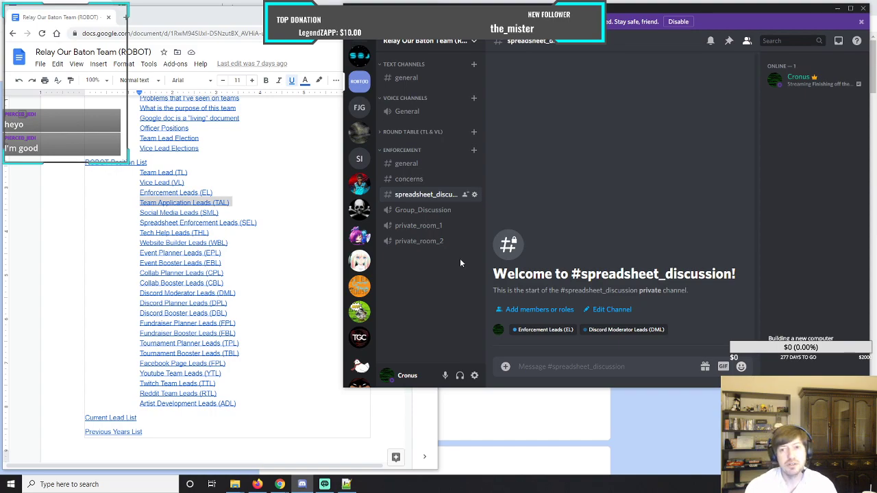
Collapse the Enforcement category and rename it Enforcement (EL), saving the change.
{"action": "left_click", "coordinate": [382, 151]}
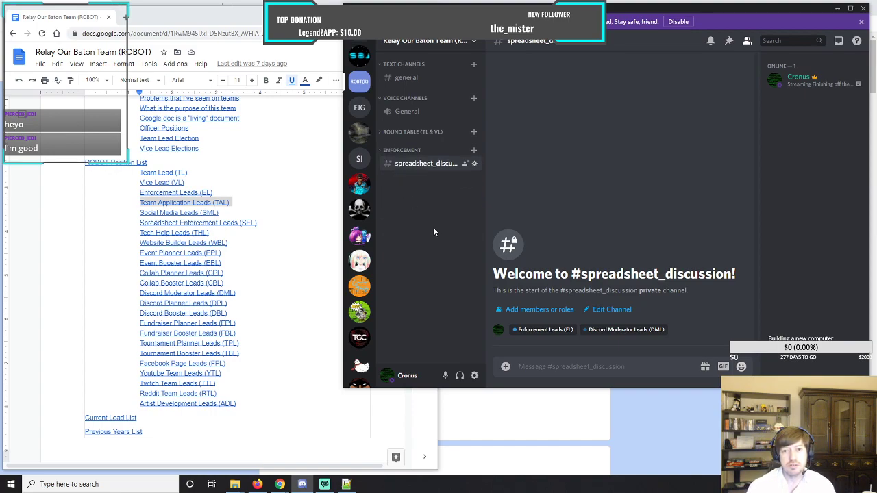
{"action": "right_click", "coordinate": [407, 152]}
{"action": "mouse_move", "coordinate": [437, 180]}
{"action": "left_click", "coordinate": [444, 216]}
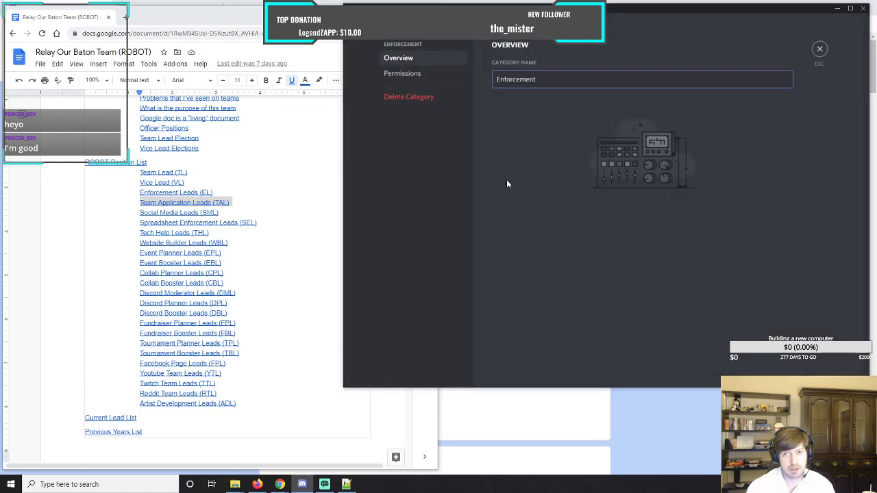
{"action": "left_click", "coordinate": [577, 82]}
{"action": "type", "text": "("}
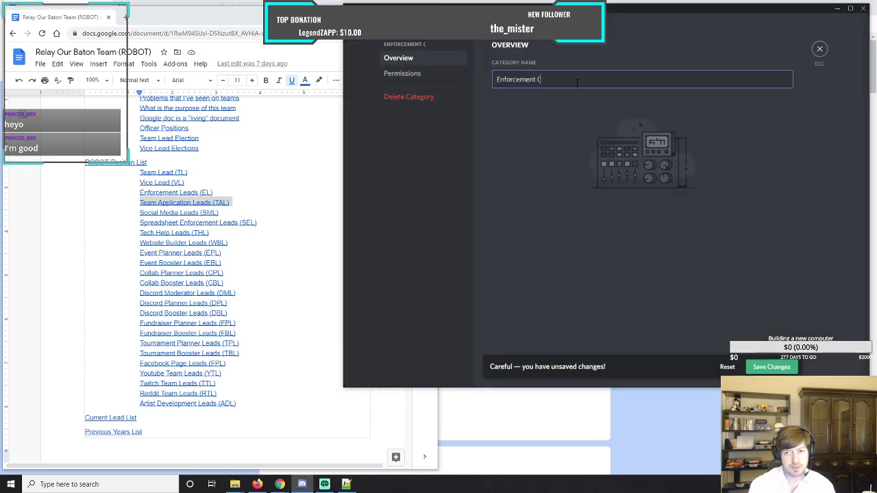
{"action": "type", "text": "EL)"}
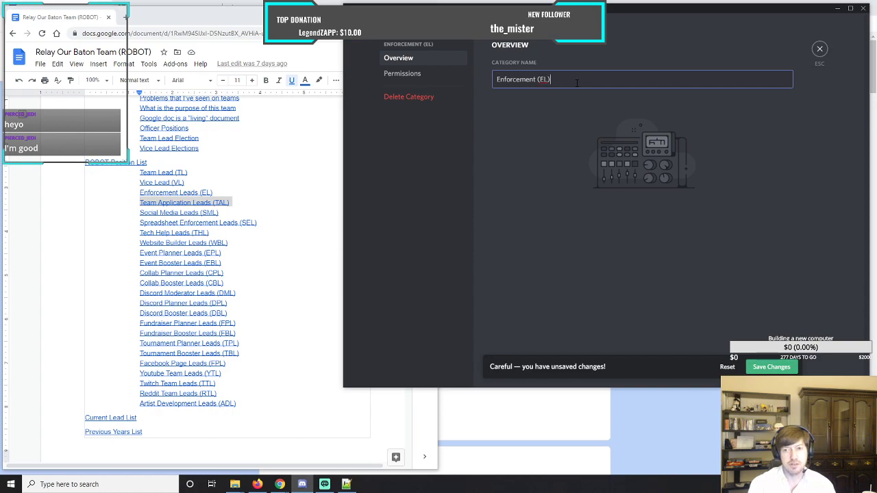
{"action": "left_click", "coordinate": [771, 366]}
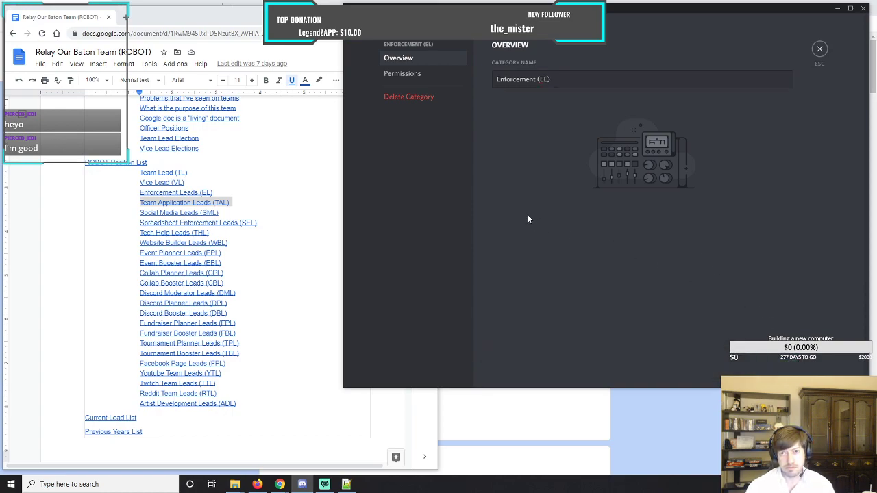
{"action": "left_click", "coordinate": [819, 48]}
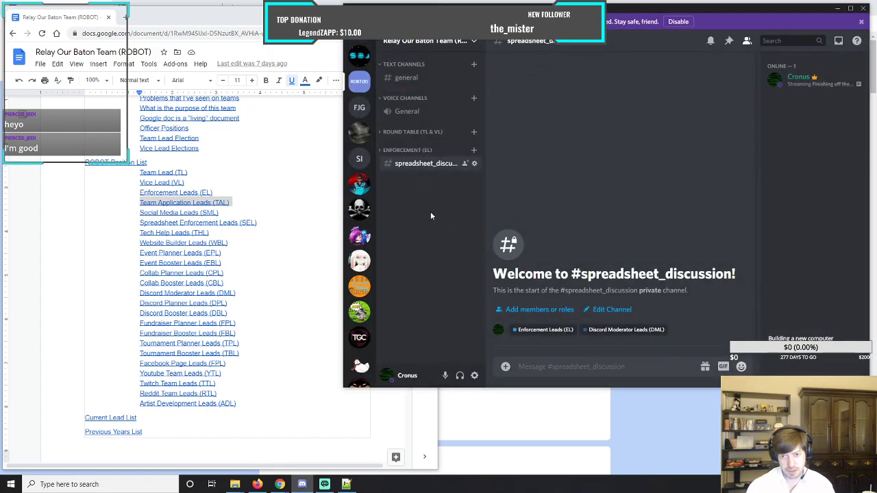
Create a private category named Application Team with access for the Team Application Leads (TAL) role.
{"action": "left_click", "coordinate": [432, 42]}
{"action": "left_click", "coordinate": [405, 132]}
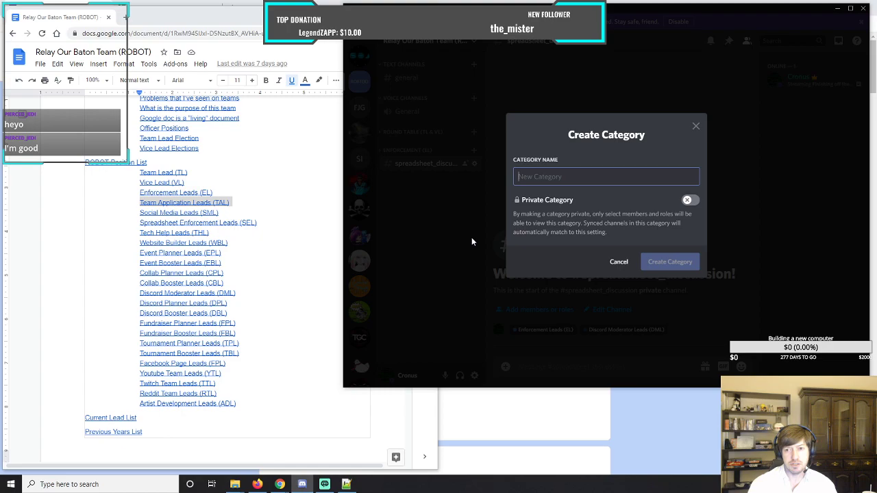
{"action": "left_click", "coordinate": [689, 200]}
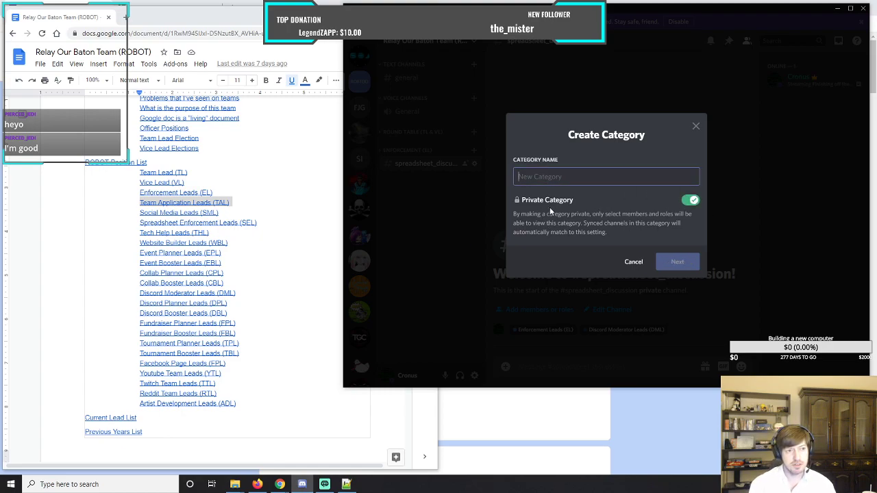
{"action": "type", "text": "Ap"}
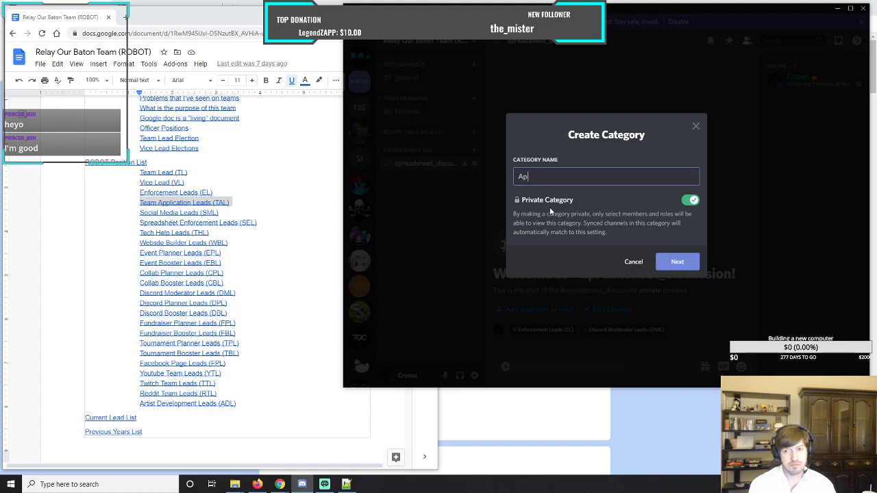
{"action": "type", "text": "plication Team"}
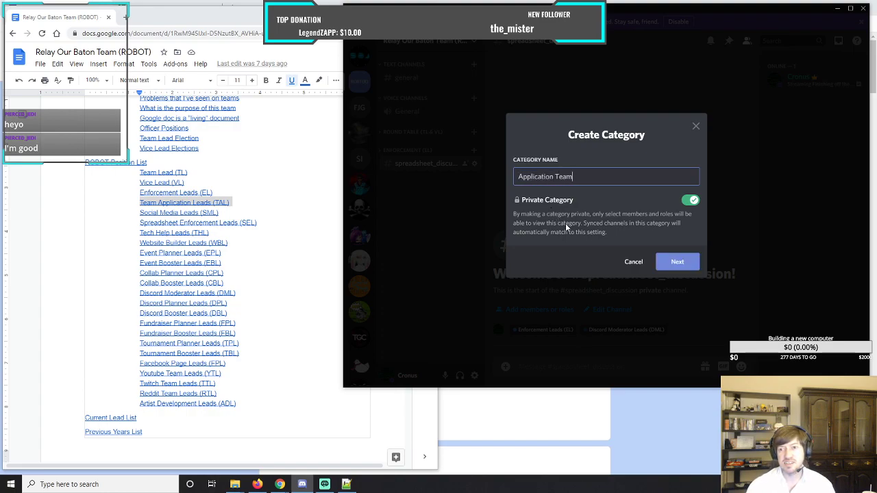
{"action": "left_click", "coordinate": [676, 263]}
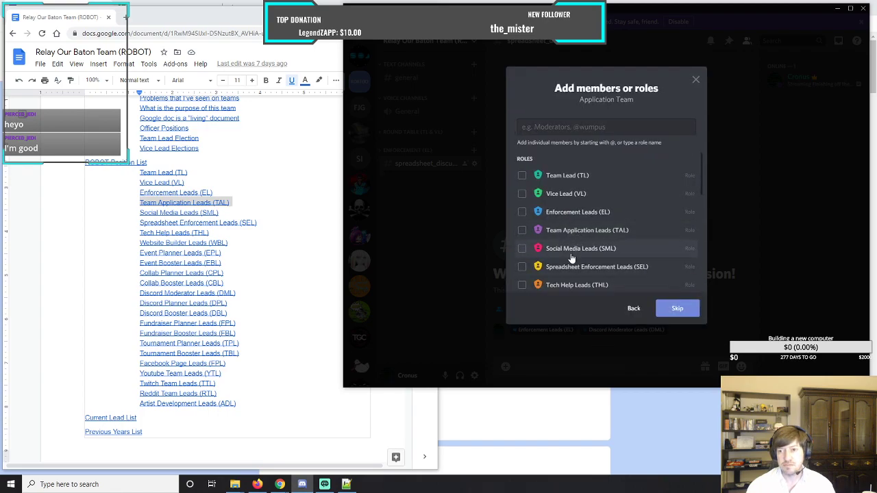
{"action": "left_click", "coordinate": [522, 231]}
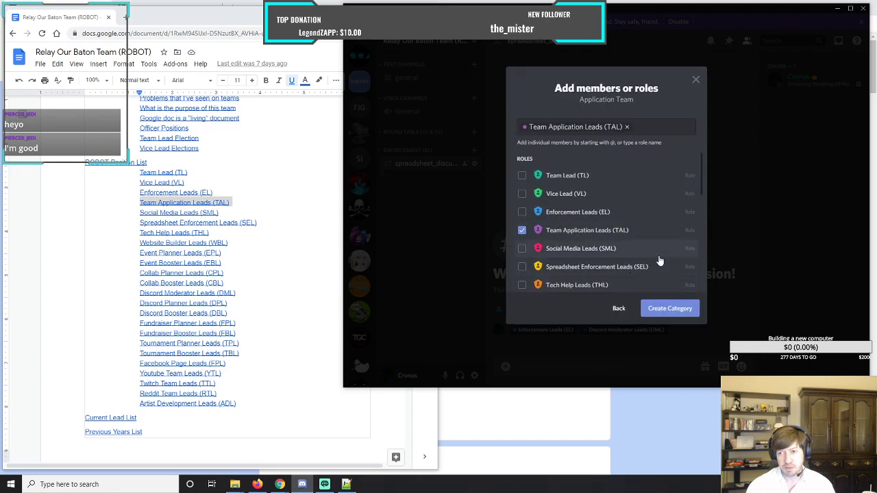
{"action": "left_click", "coordinate": [666, 308]}
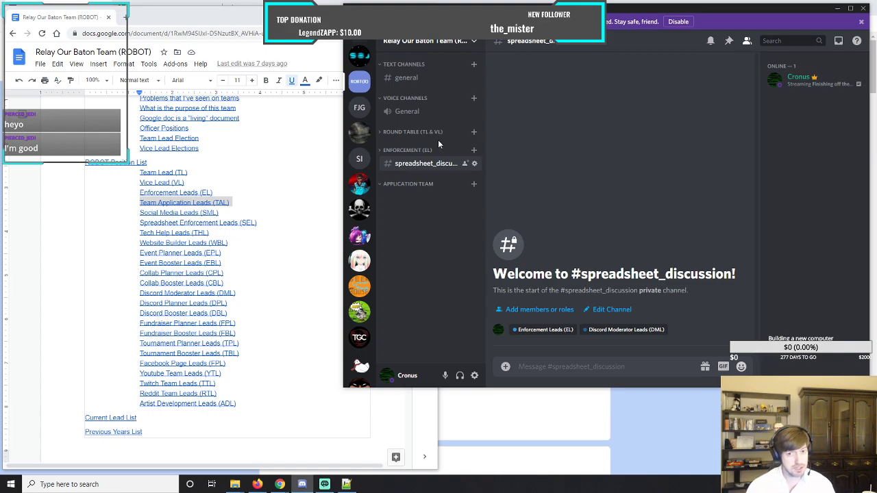
Rename the Application Team category to Application Team (TAL) and save the change.
{"action": "right_click", "coordinate": [408, 183]}
{"action": "left_click", "coordinate": [426, 245]}
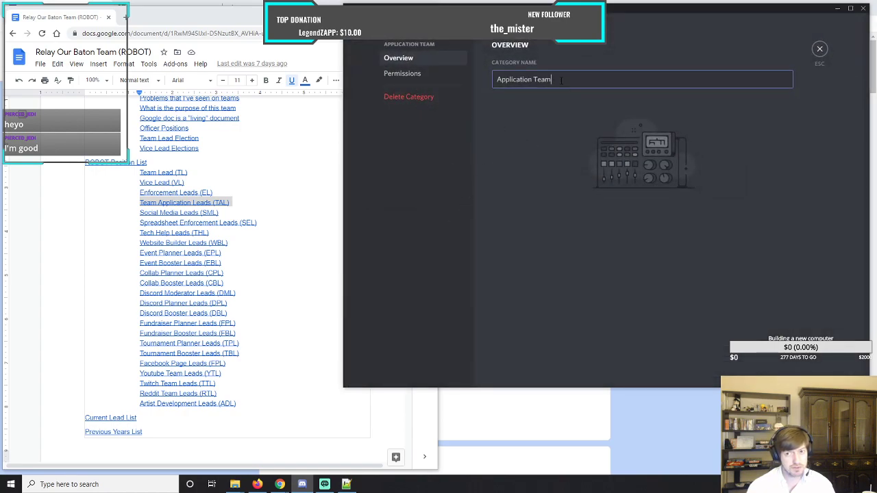
{"action": "type", "text": "(TAL)"}
{"action": "left_click", "coordinate": [772, 366]}
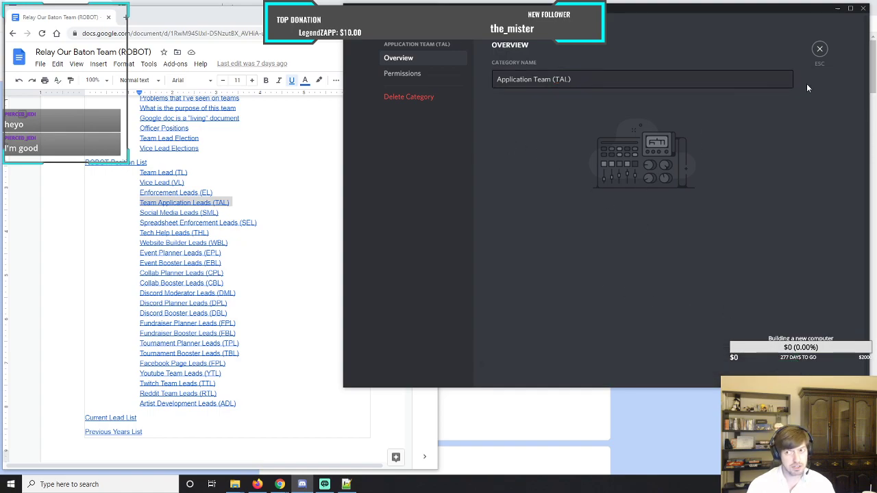
{"action": "left_click", "coordinate": [820, 48]}
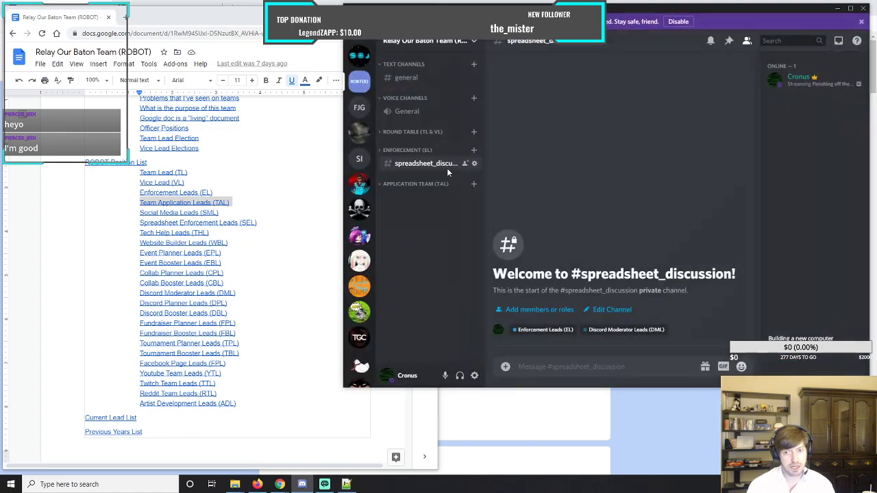
Expand the Enforcement (EL) category and create a text channel named general in the Application Team (TAL) category.
{"action": "left_click", "coordinate": [408, 131]}
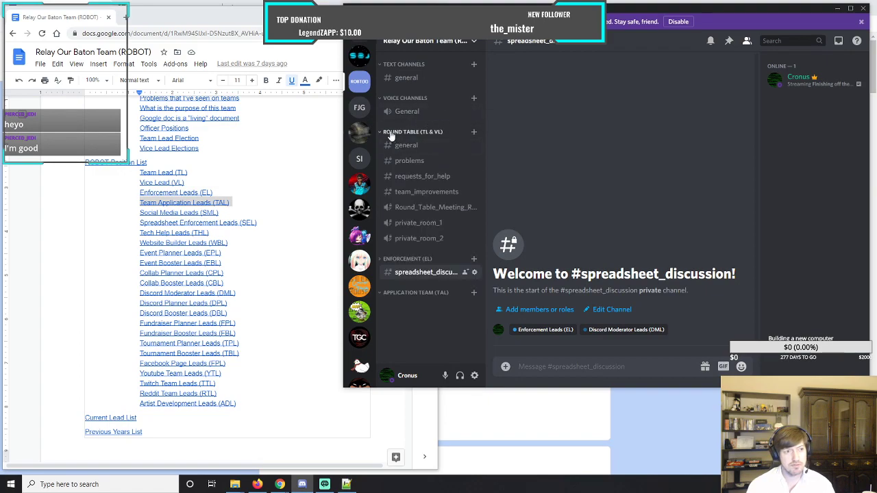
{"action": "left_click", "coordinate": [411, 131]}
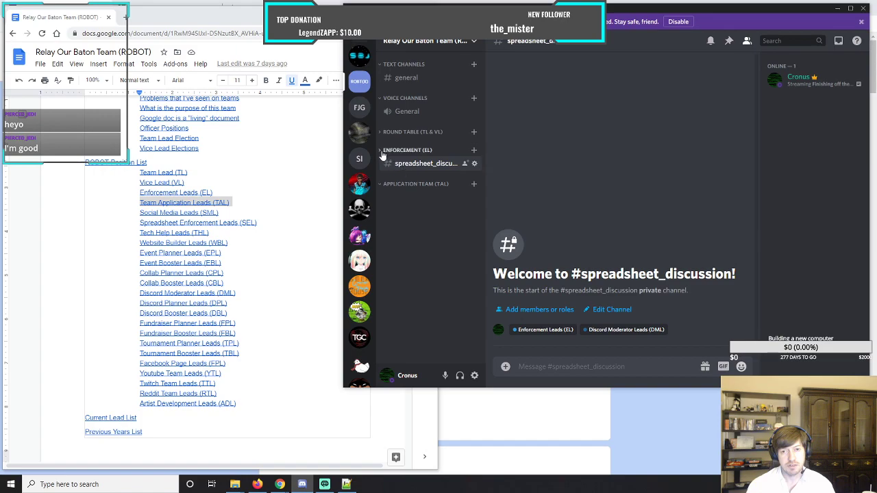
{"action": "left_click", "coordinate": [407, 150]}
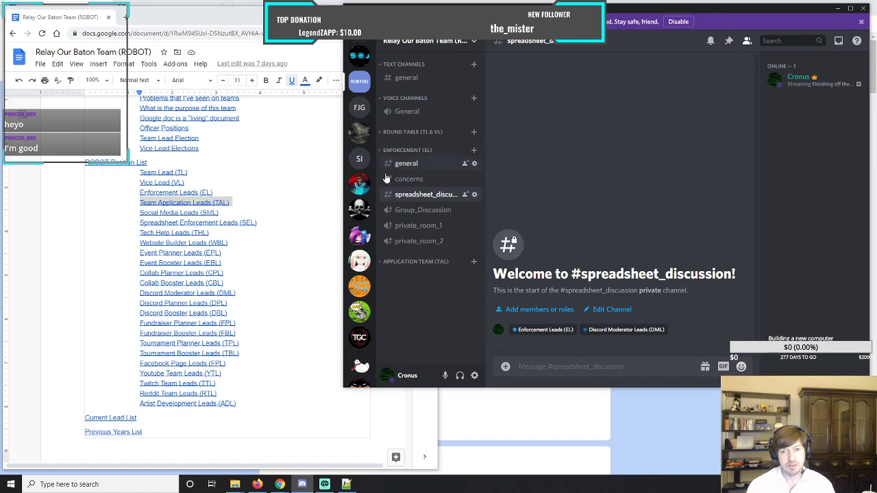
{"action": "left_click", "coordinate": [473, 261]}
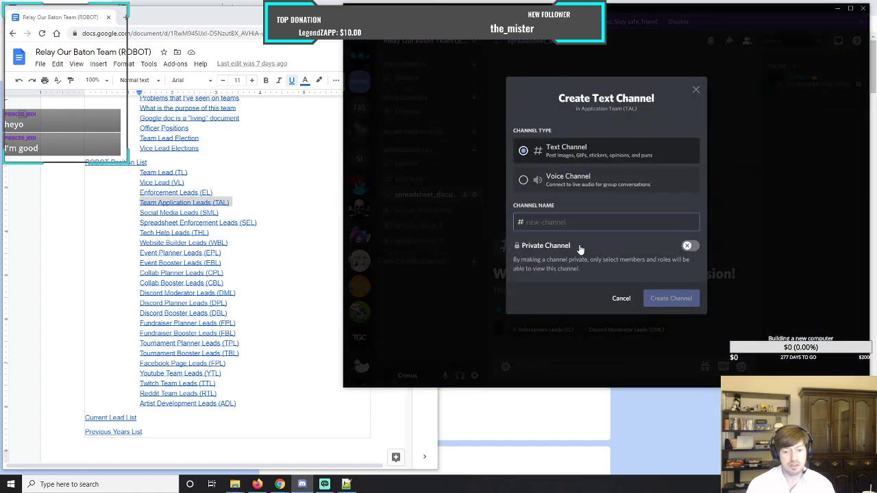
{"action": "type", "text": "general"}
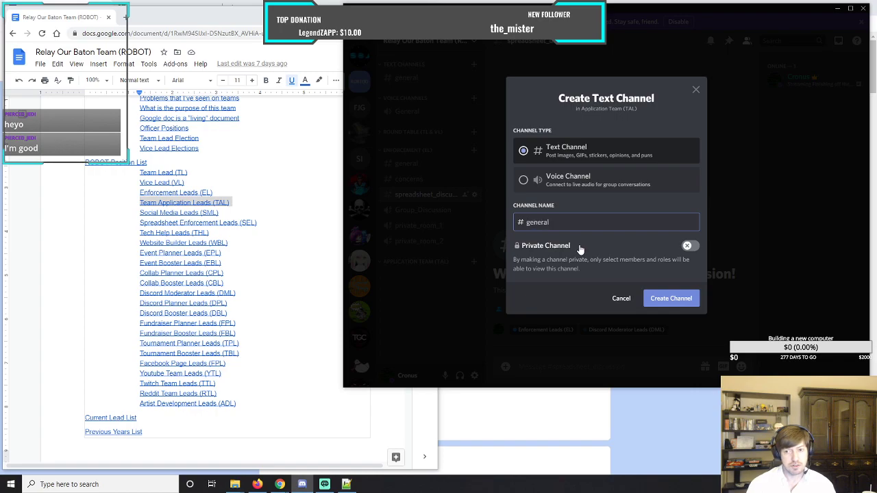
{"action": "left_click", "coordinate": [671, 299]}
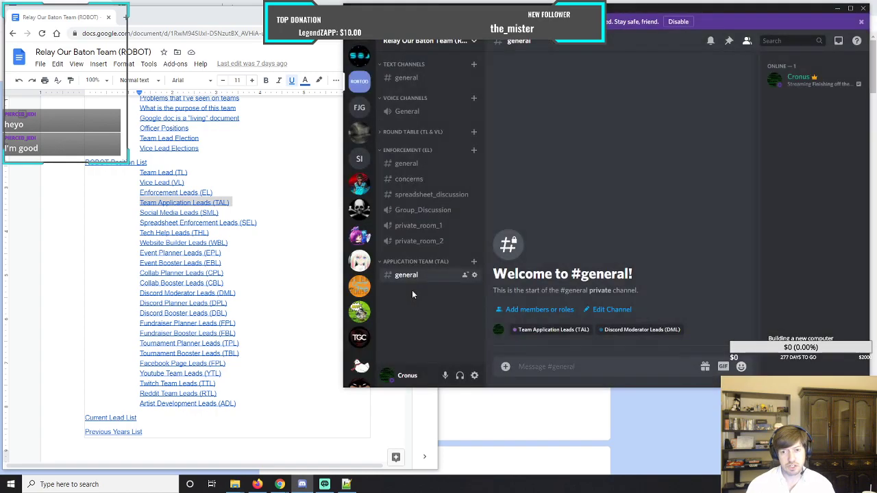
Create a text channel named application_discussion in the Application Team (TAL) category.
{"action": "left_click", "coordinate": [474, 262]}
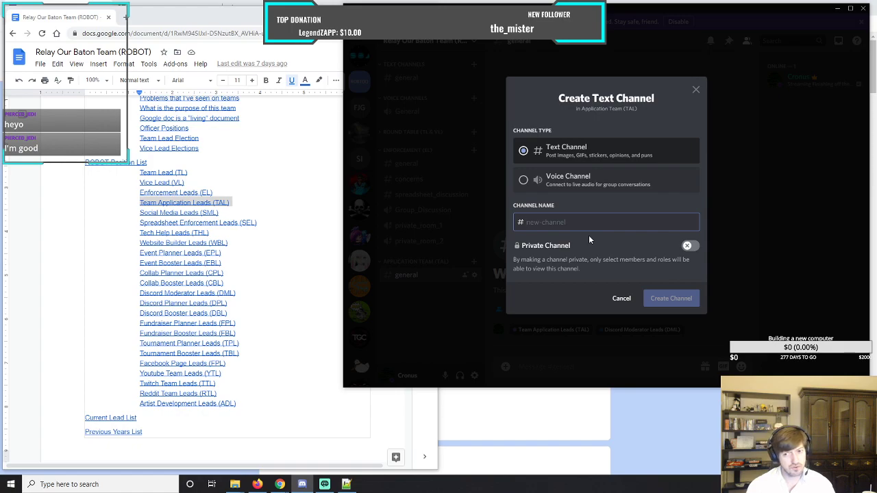
{"action": "type", "text": "appl"}
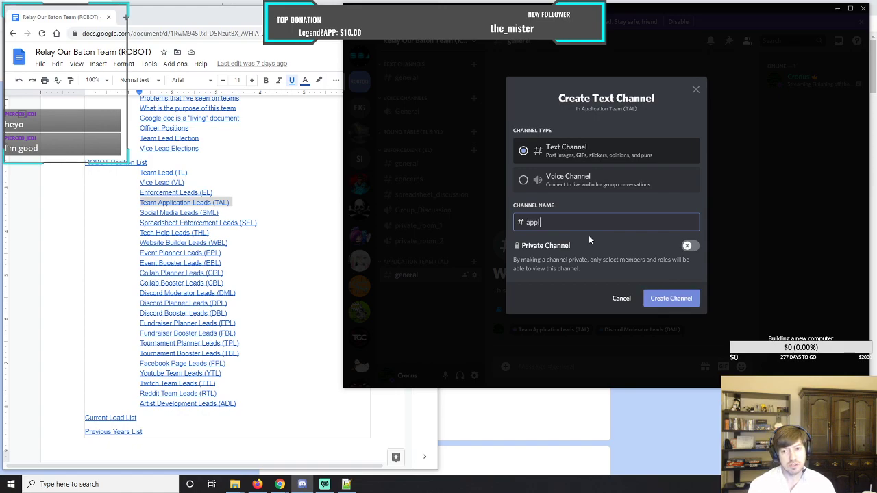
{"action": "type", "text": "ication_discussion"}
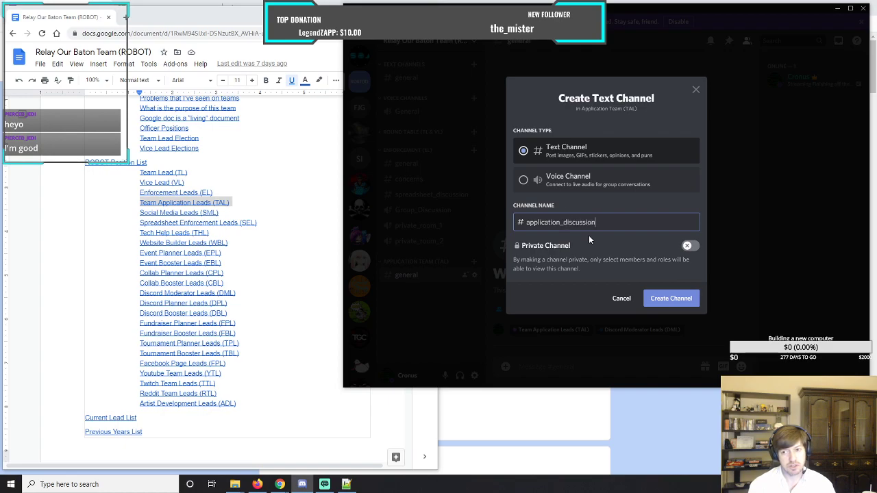
{"action": "left_click", "coordinate": [671, 299]}
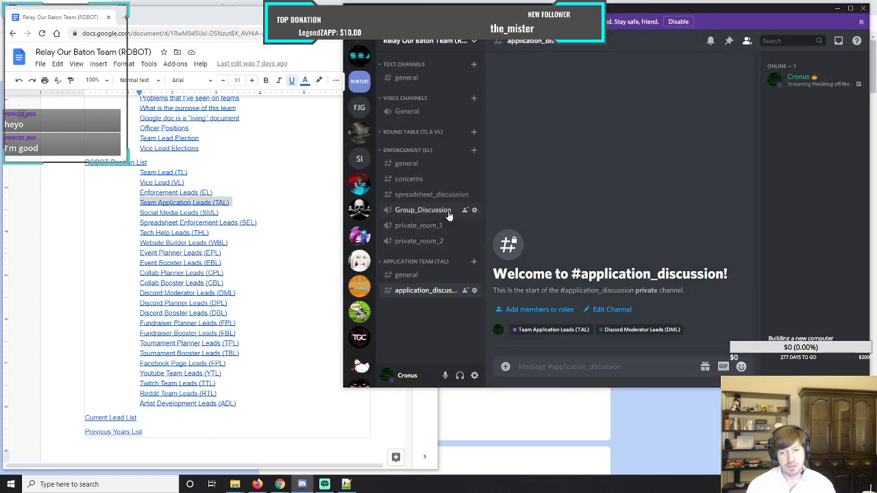
Create a text channel named concerns_found in the Application Team (TAL) category.
{"action": "left_click", "coordinate": [474, 262]}
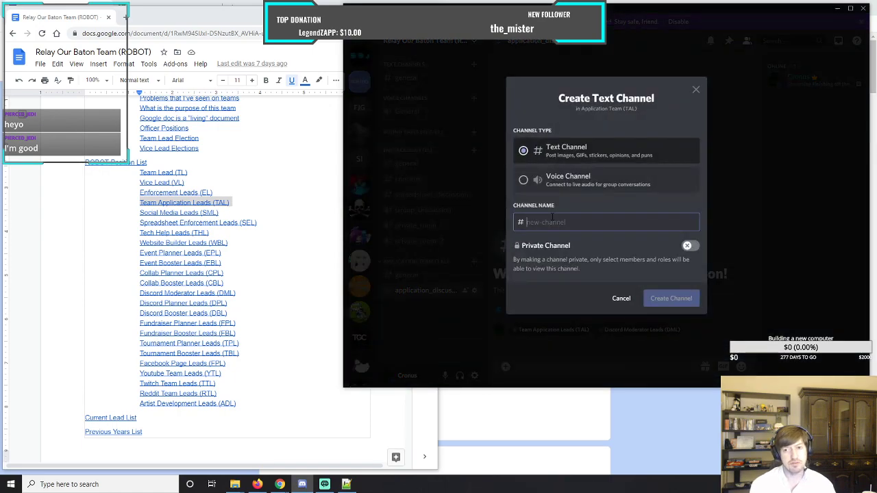
{"action": "type", "text": "concerns"}
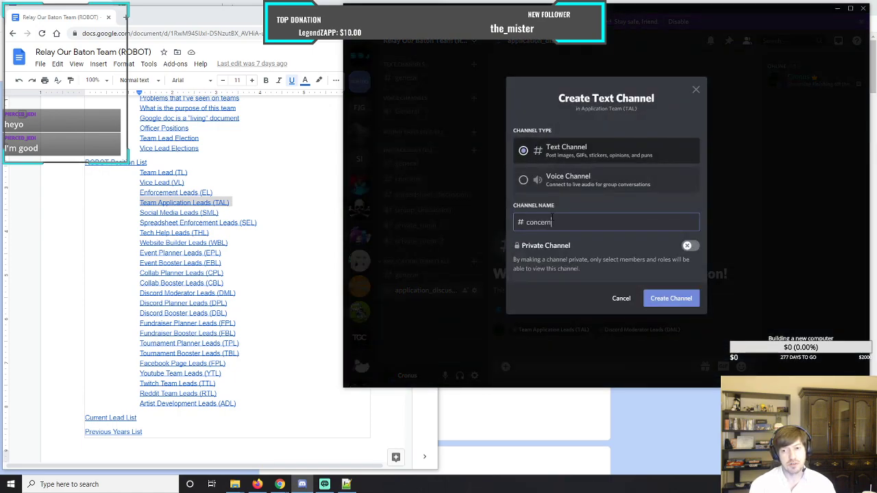
{"action": "type", "text": "_found"}
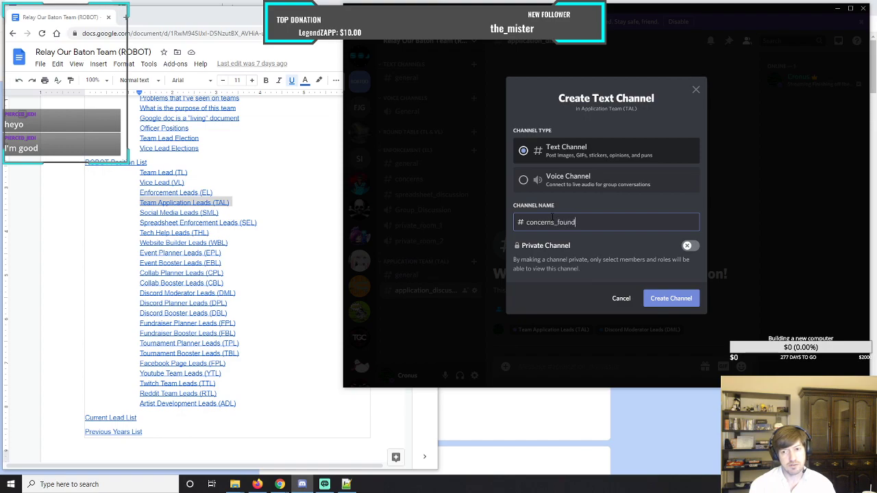
{"action": "left_click", "coordinate": [661, 297]}
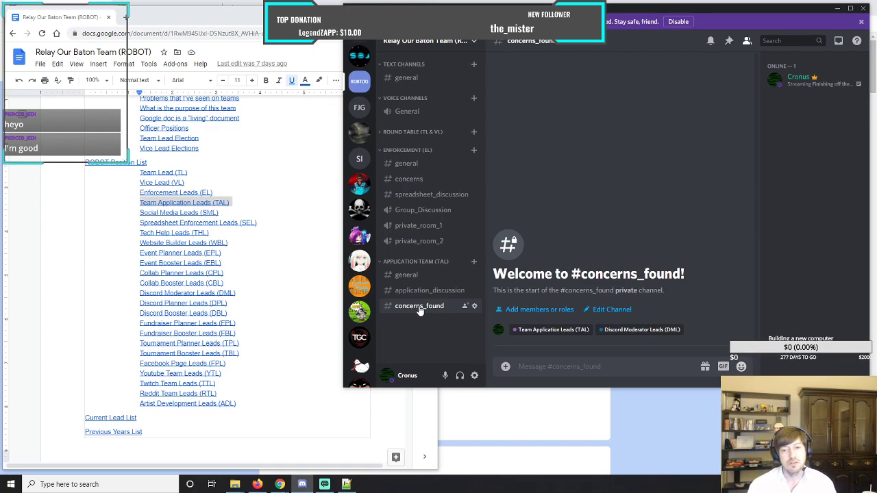
Create a text channel named spreadsheet_discussion in the Application Team (TAL) category.
{"action": "left_click", "coordinate": [474, 262]}
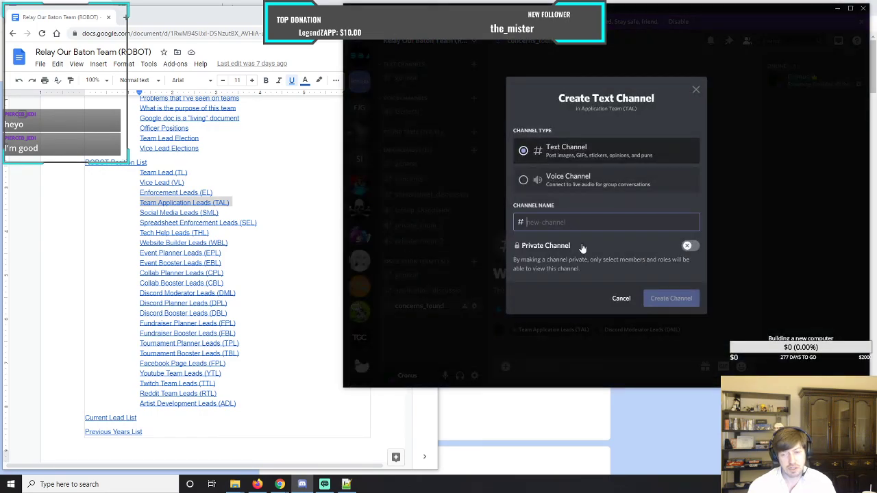
{"action": "type", "text": "spre"}
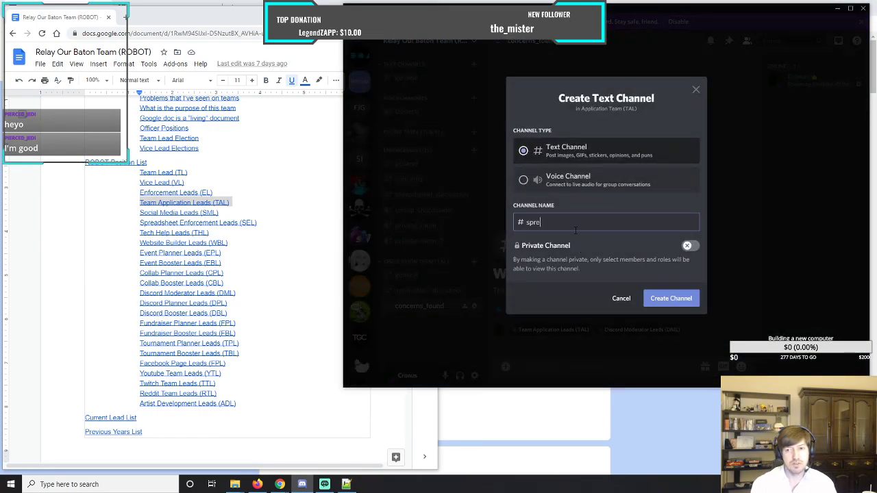
{"action": "type", "text": "adsheet"}
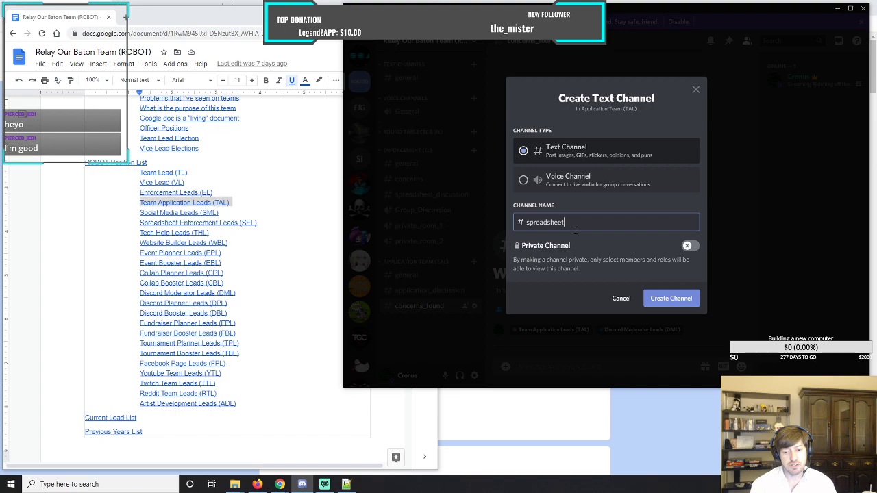
{"action": "type", "text": "_discussion"}
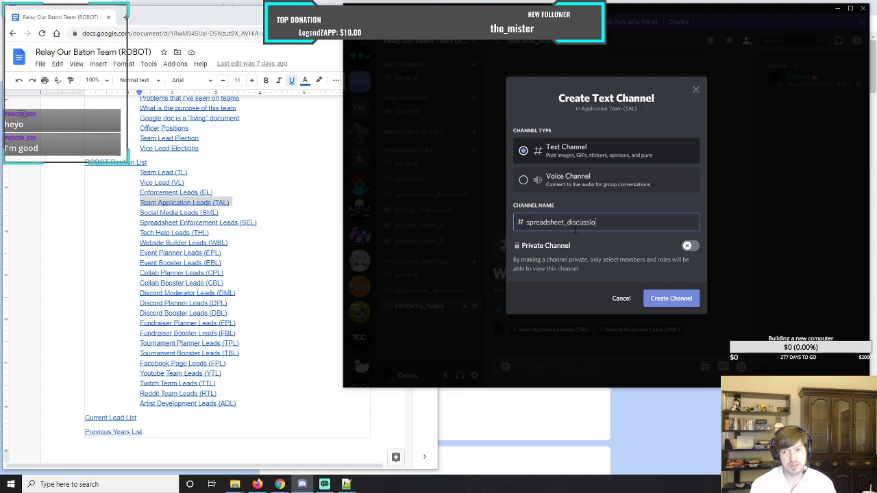
{"action": "left_click", "coordinate": [671, 298]}
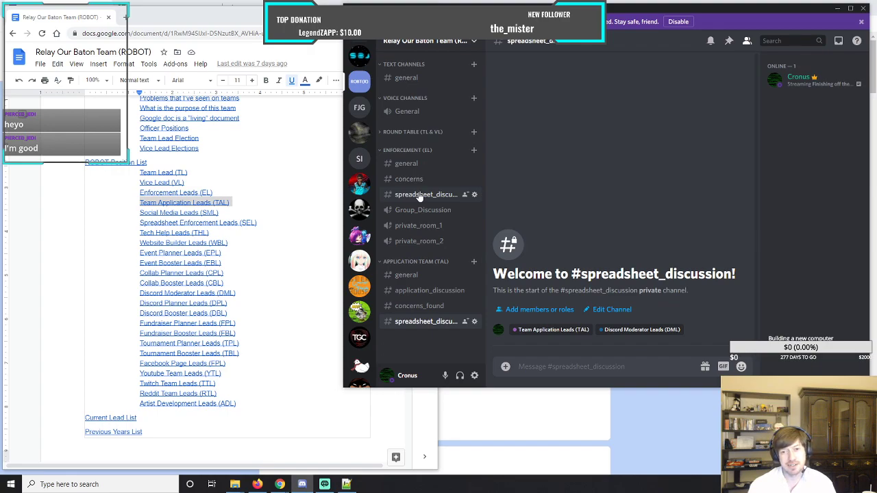
Collapse the Enforcement (EL) category and create a voice channel named Group_Discussion in the Application Team (TAL) category.
{"action": "left_click", "coordinate": [381, 153]}
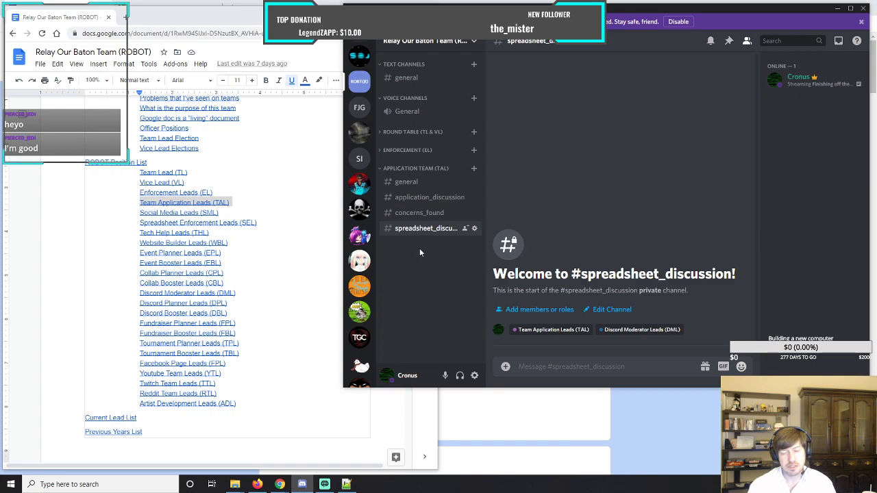
{"action": "left_click", "coordinate": [475, 169]}
{"action": "left_click", "coordinate": [545, 181]}
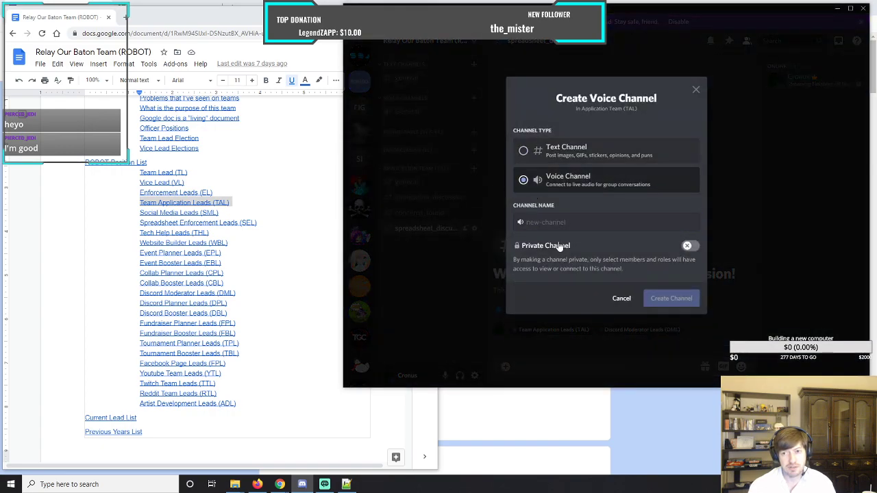
{"action": "left_click", "coordinate": [559, 221]}
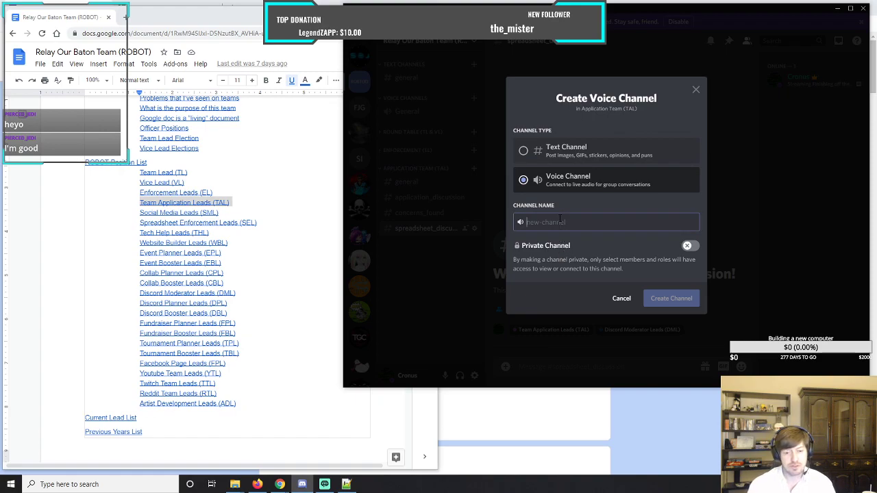
{"action": "type", "text": "Group_Discussion"}
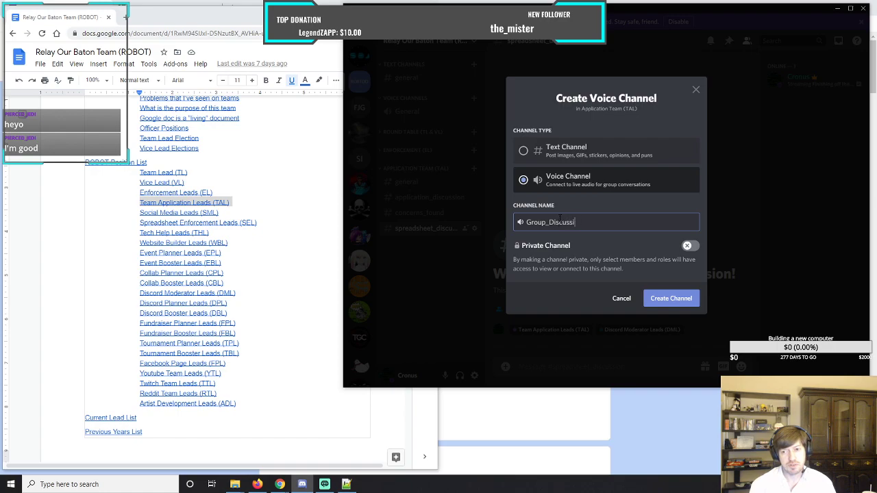
{"action": "left_click", "coordinate": [670, 299]}
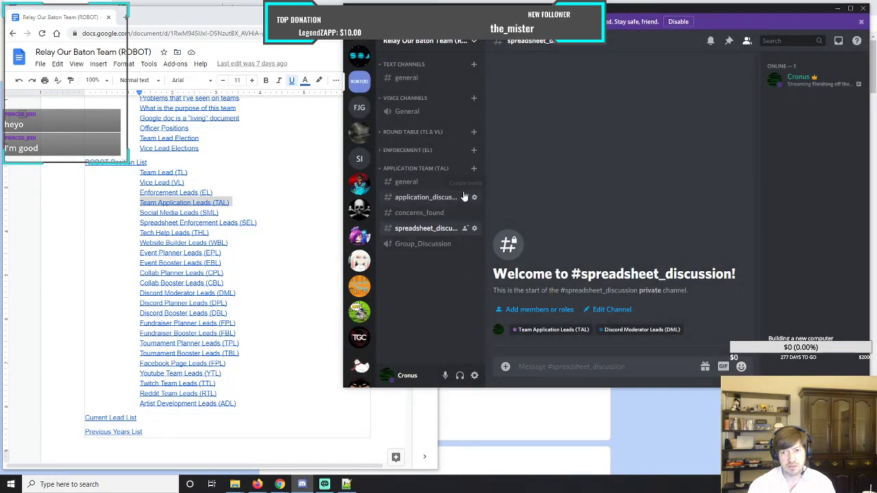
Create a voice channel named private_room_1 in the Application Team (TAL) category.
{"action": "left_click", "coordinate": [472, 169]}
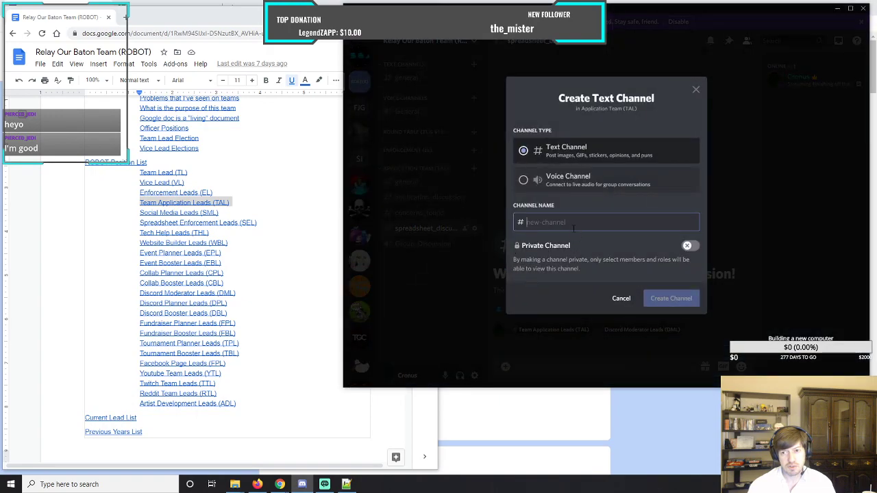
{"action": "left_click", "coordinate": [522, 181]}
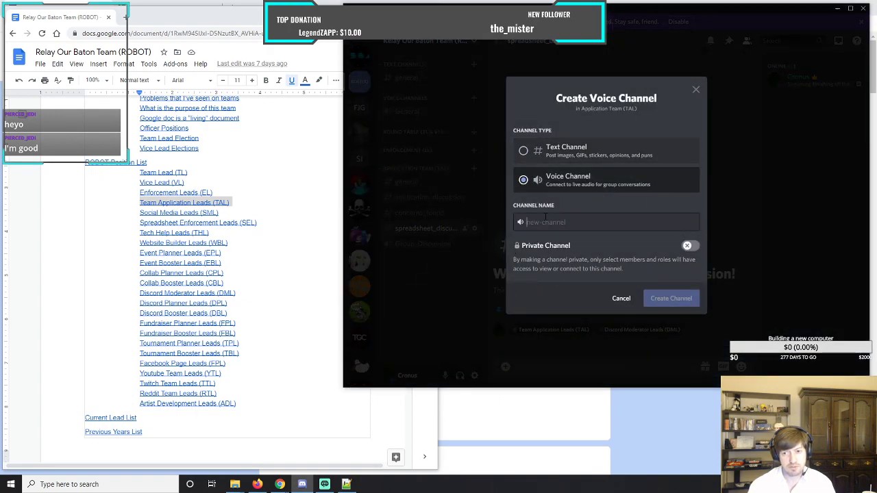
{"action": "type", "text": "private"}
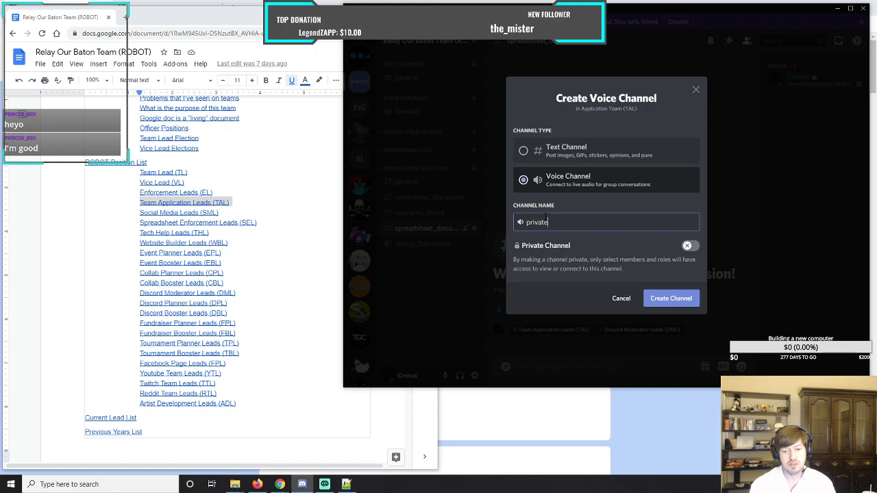
{"action": "type", "text": "_room_1"}
{"action": "left_click", "coordinate": [671, 298]}
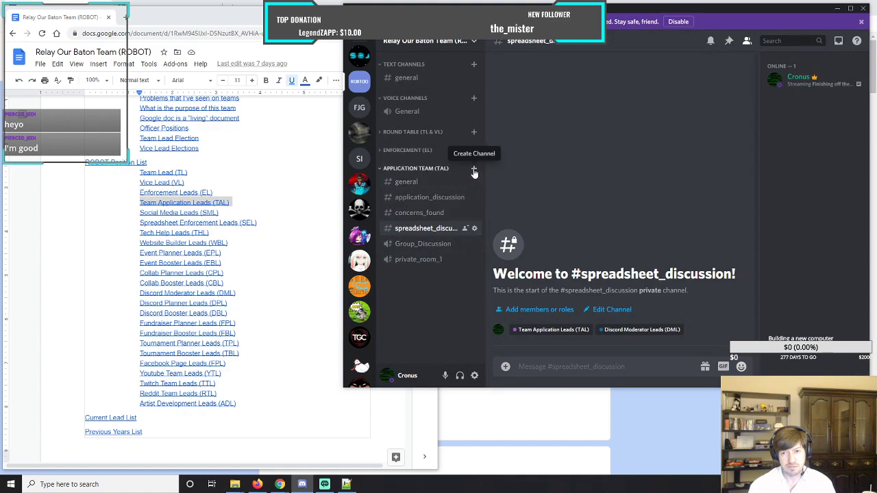
Create a text channel named private_room_2 in the Application Team (TAL) category.
{"action": "left_click", "coordinate": [473, 171]}
{"action": "type", "text": "private_room_2"}
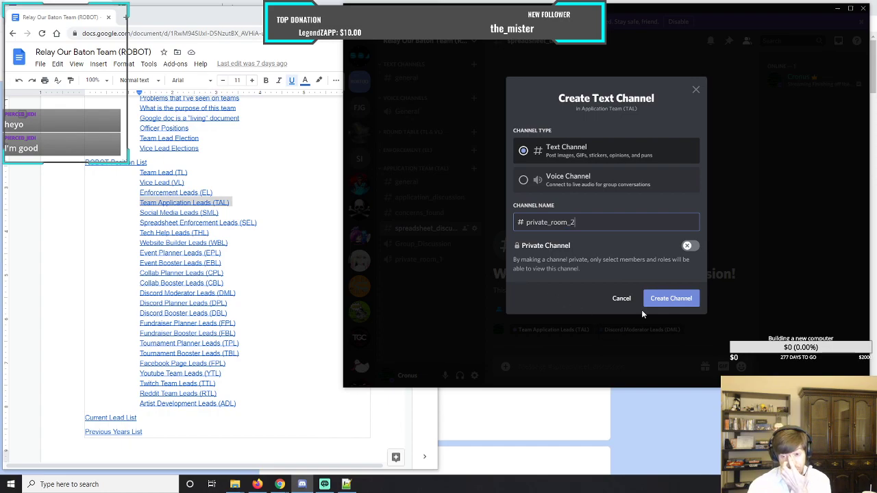
{"action": "left_click", "coordinate": [668, 299]}
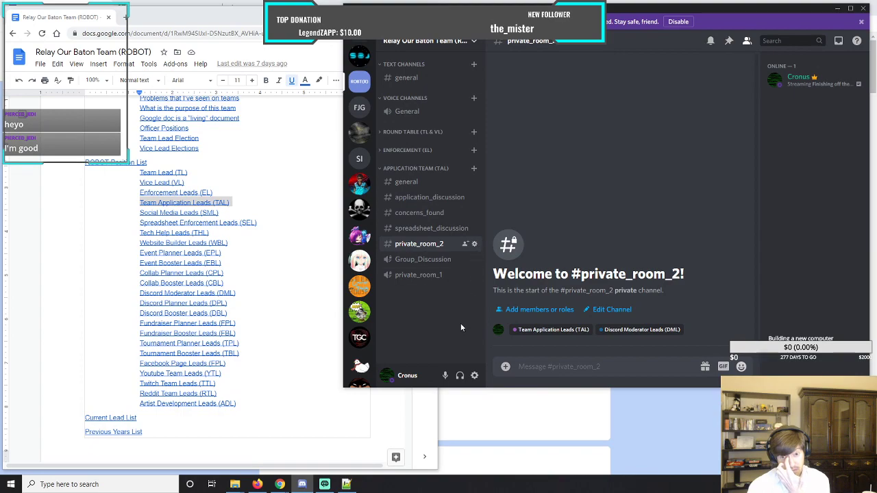
Delete the private_room_2 text channel from the Application Team (TAL) category.
{"action": "left_click", "coordinate": [475, 244]}
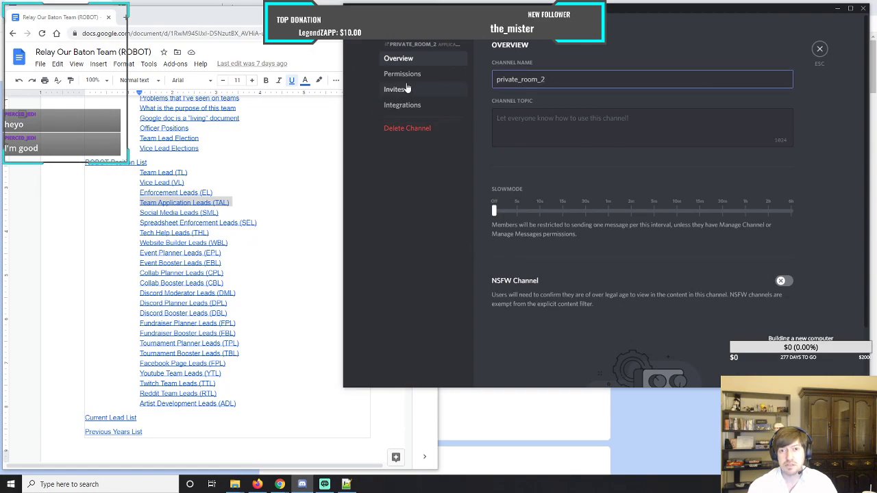
{"action": "left_click", "coordinate": [408, 129]}
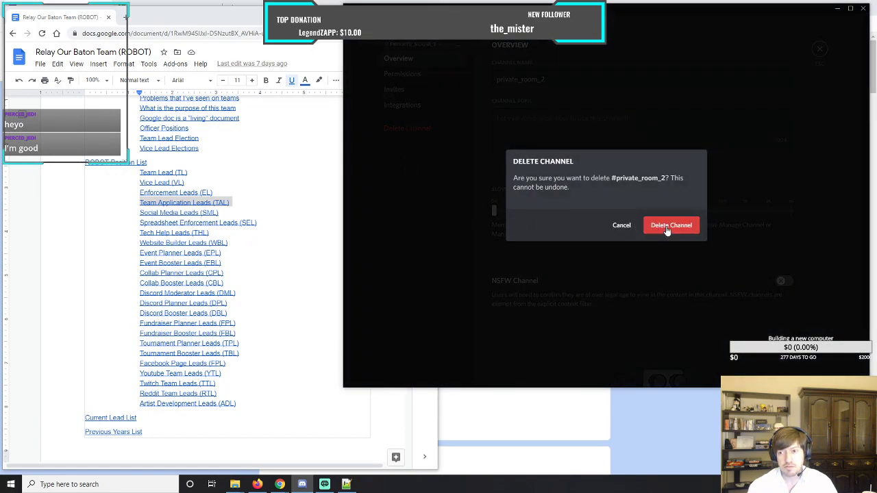
{"action": "left_click", "coordinate": [670, 227]}
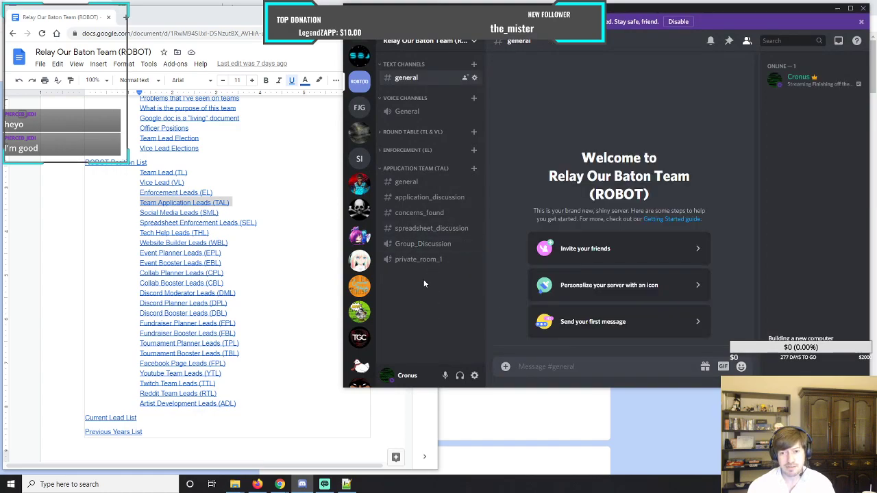
Create a voice channel named private_room_2 in the Application Team (TAL) category.
{"action": "left_click", "coordinate": [473, 170]}
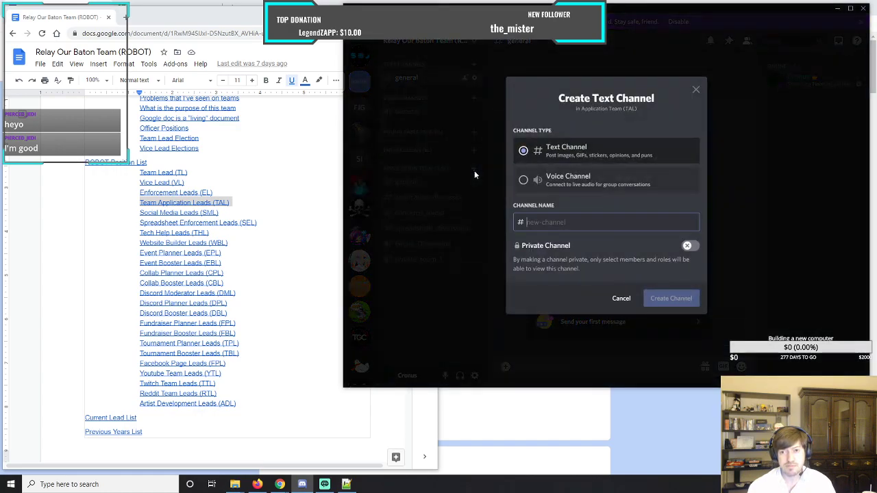
{"action": "left_click", "coordinate": [569, 179]}
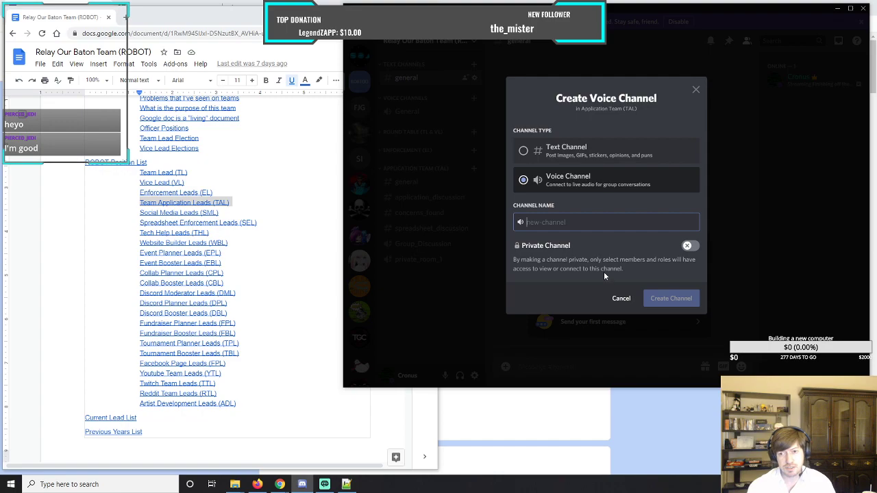
{"action": "type", "text": "private"}
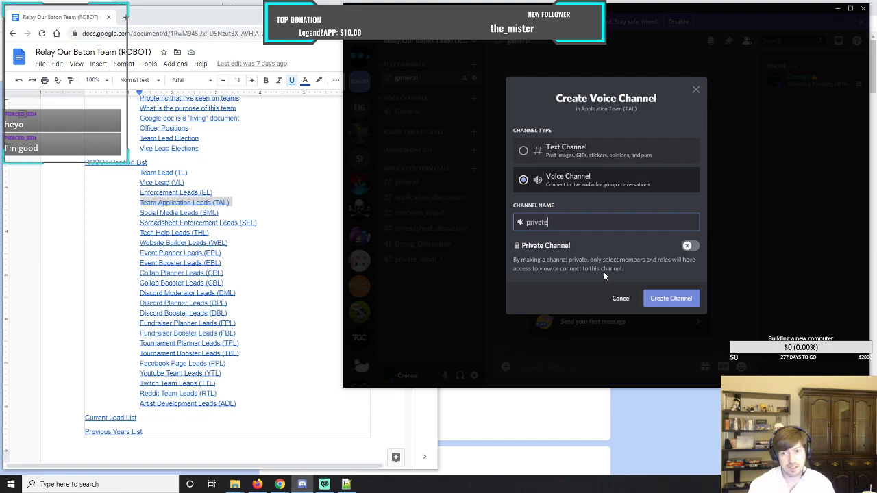
{"action": "type", "text": "_room"}
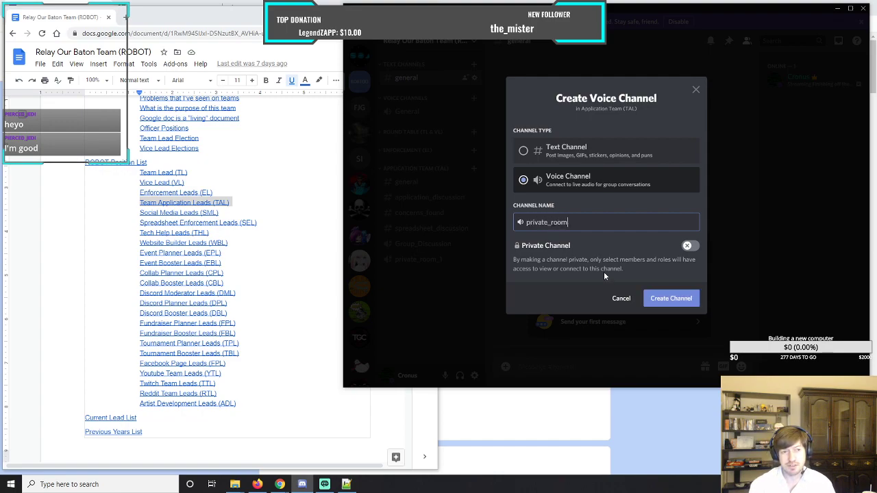
{"action": "type", "text": "_2"}
{"action": "left_click", "coordinate": [670, 298]}
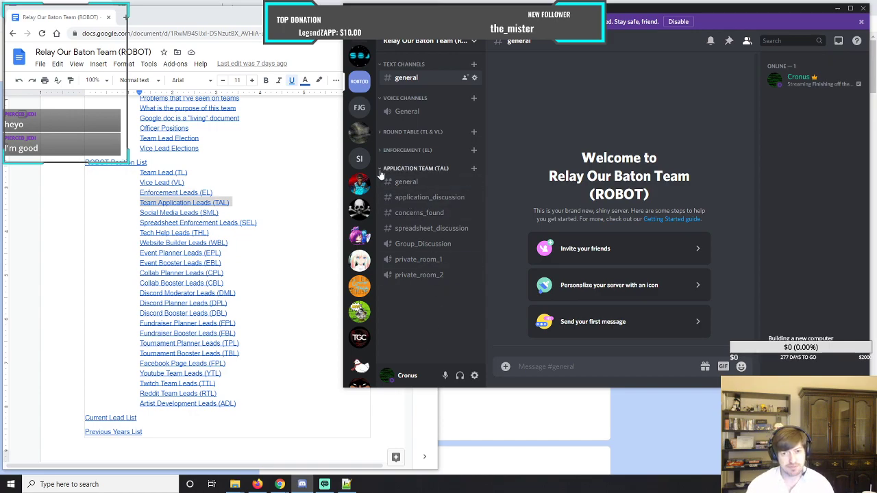
Create a private category named Social Media (SML) with access for the Social Media Leads (SML) role.
{"action": "left_click", "coordinate": [475, 43]}
{"action": "left_click", "coordinate": [415, 134]}
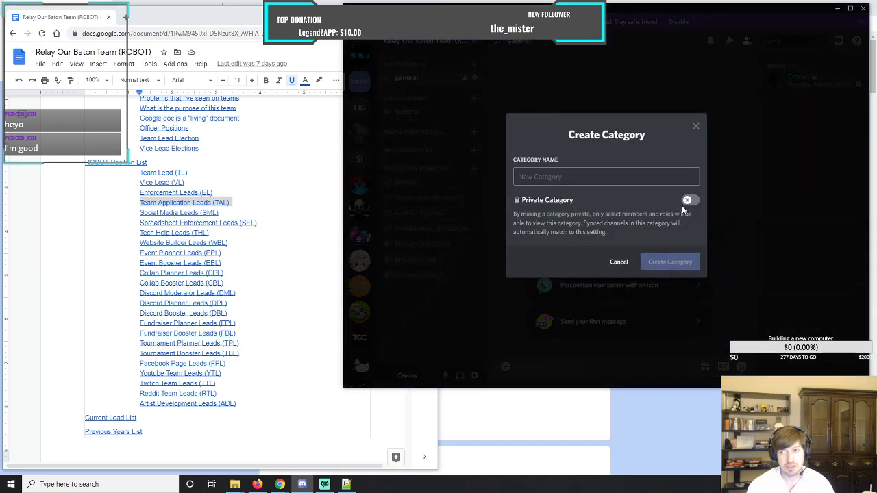
{"action": "left_click", "coordinate": [689, 200]}
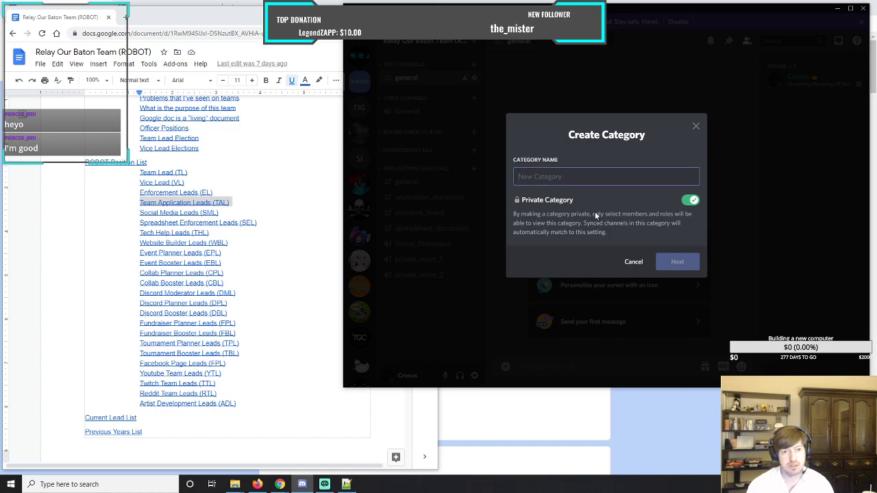
{"action": "type", "text": "So"}
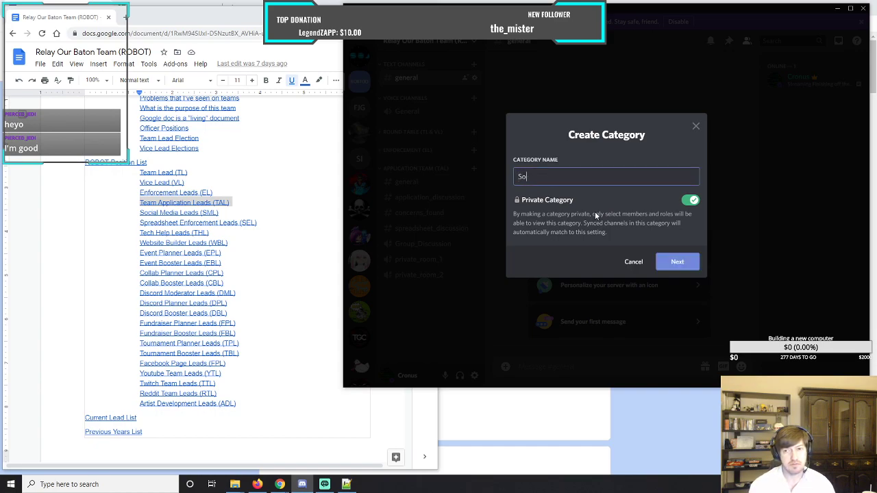
{"action": "type", "text": "cial Media"}
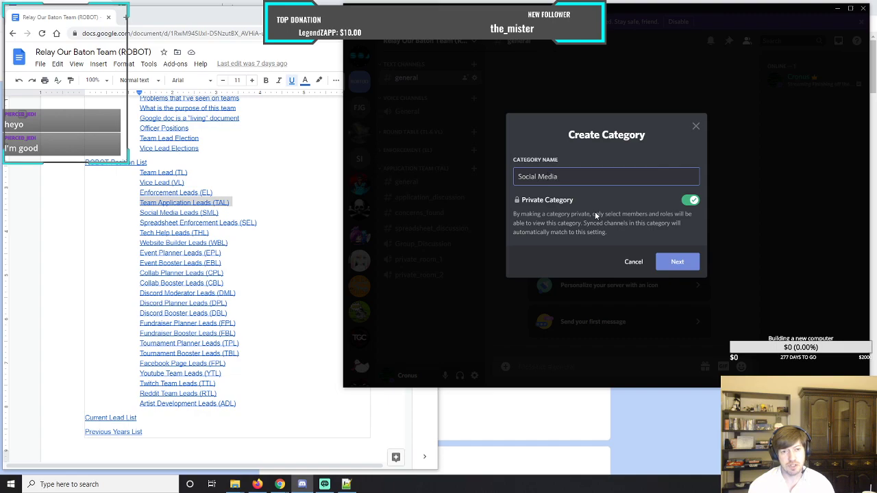
{"action": "type", "text": " (SML)"}
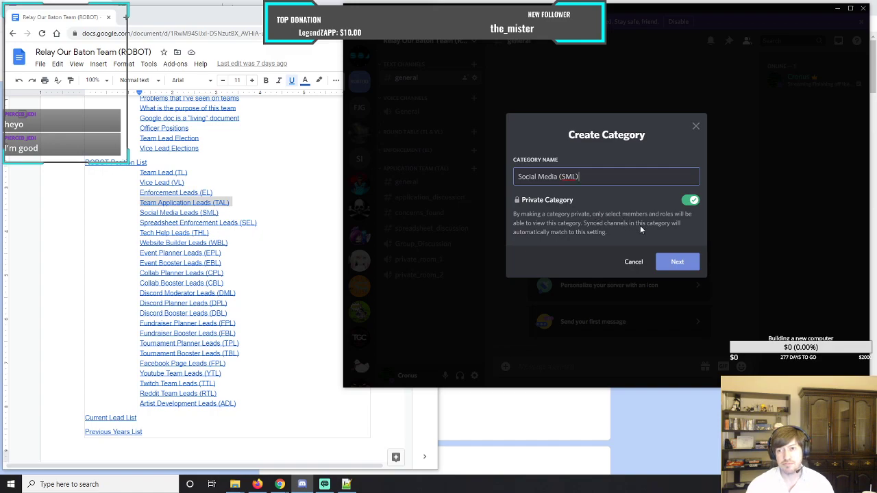
{"action": "left_click", "coordinate": [682, 263]}
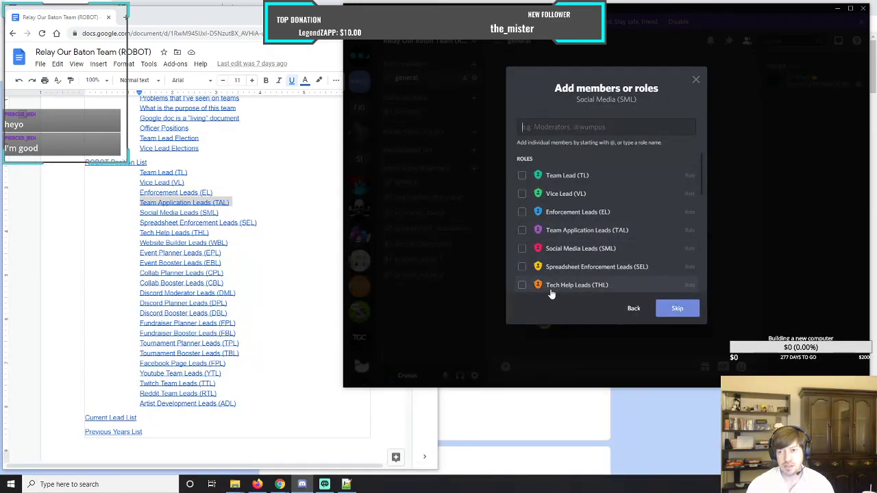
{"action": "left_click", "coordinate": [522, 249]}
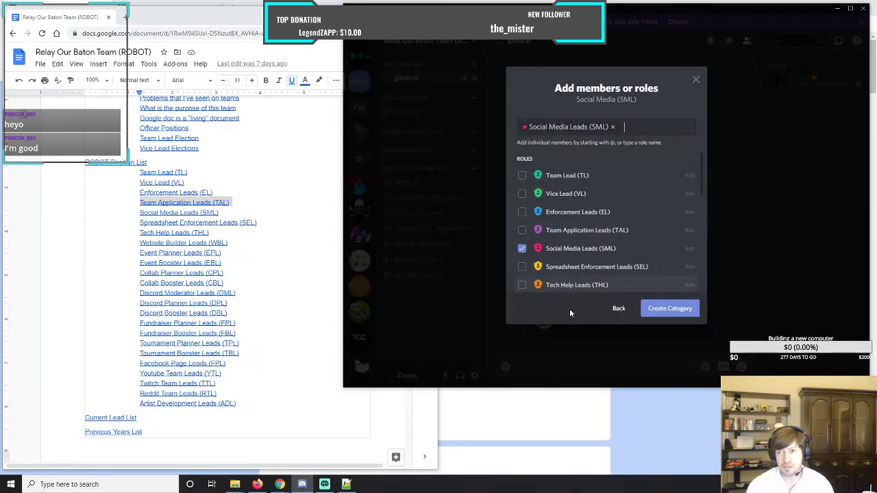
{"action": "left_click", "coordinate": [669, 309]}
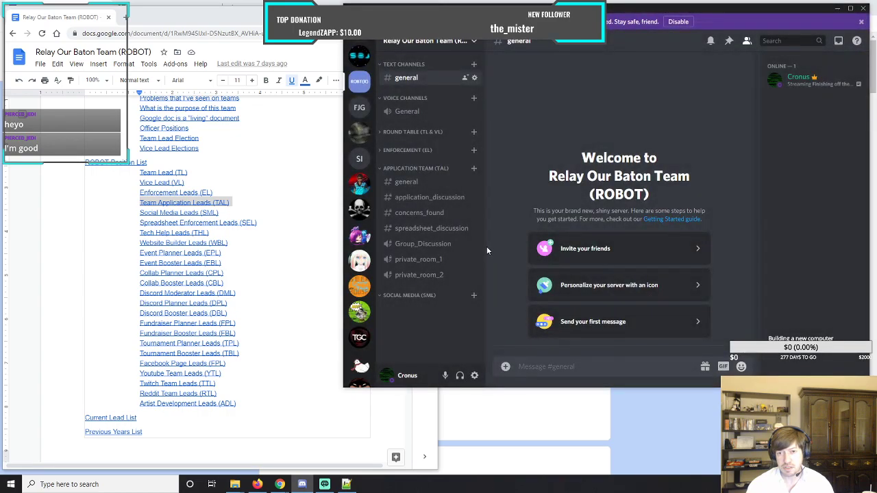
Create a text channel named general in the Social Media (SML) category.
{"action": "left_click", "coordinate": [473, 296]}
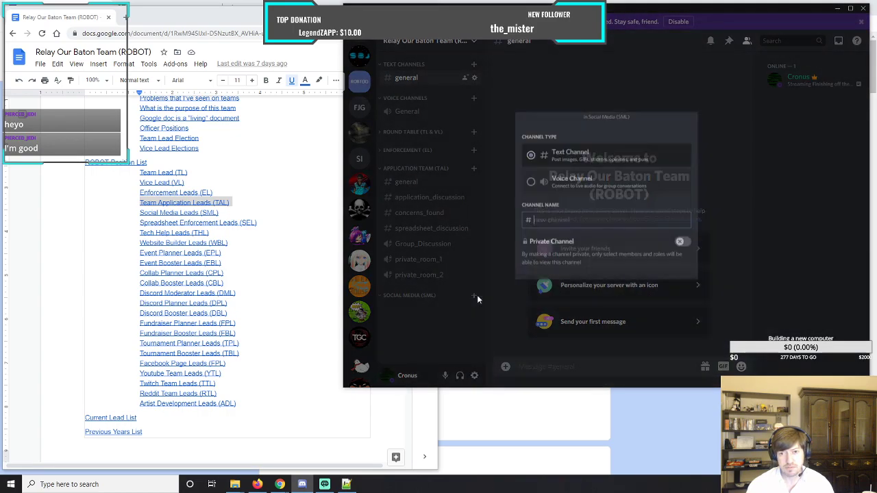
{"action": "type", "text": "general"}
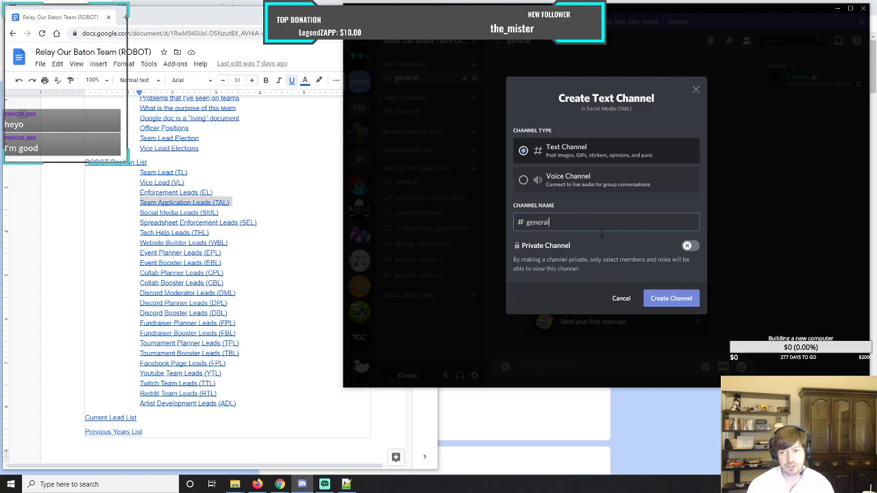
{"action": "left_click", "coordinate": [671, 299]}
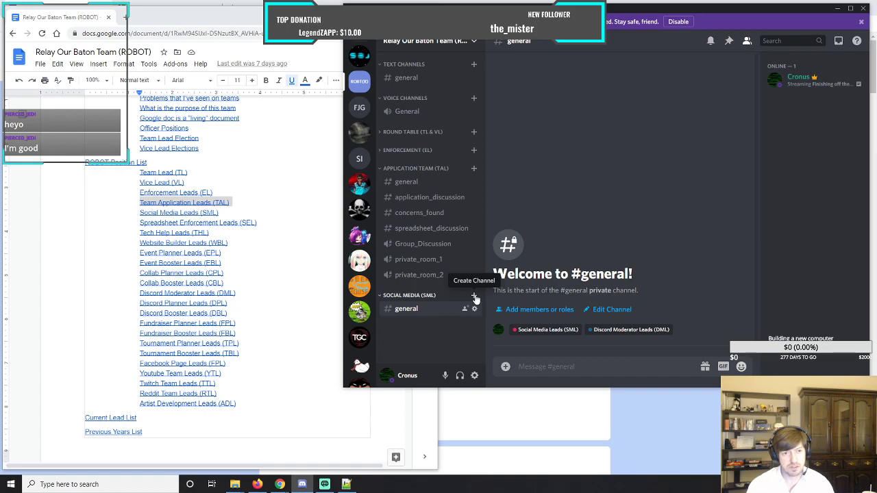
Start creating another channel in the Social Media (SML) category.
{"action": "left_click", "coordinate": [474, 295]}
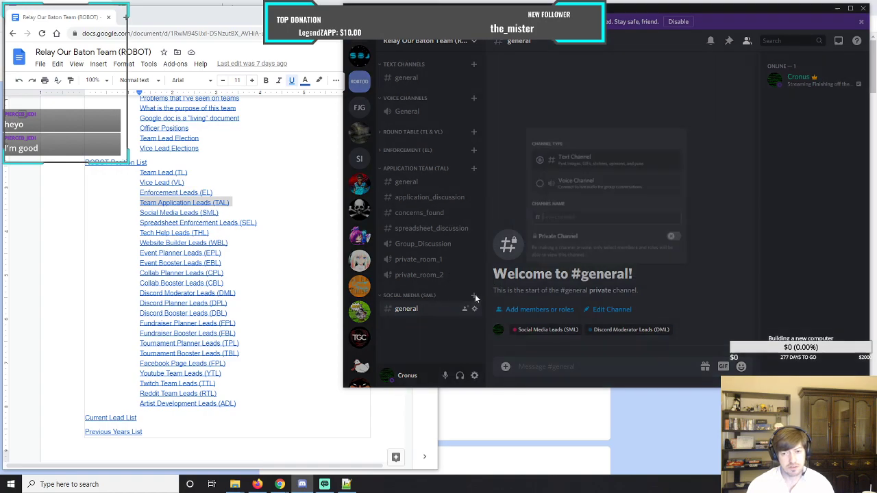
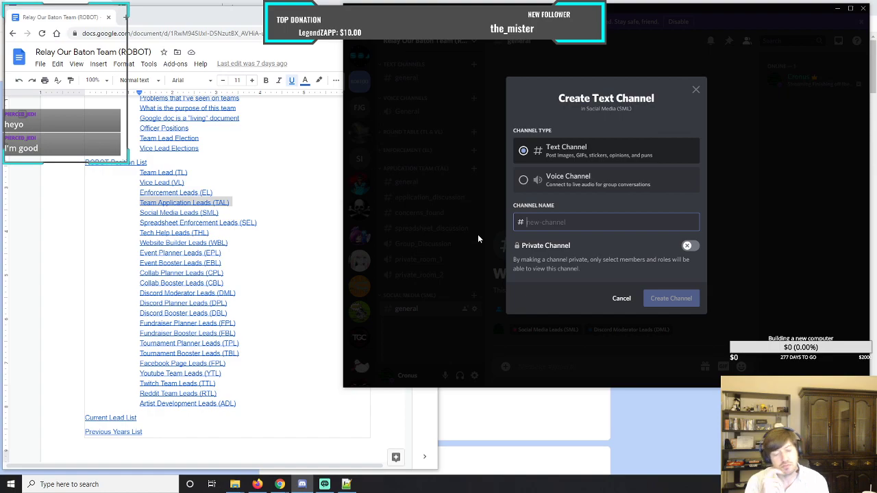
Create a text channel named facebook_general in the Social Media (SML) category.
{"action": "type", "text": "fa"}
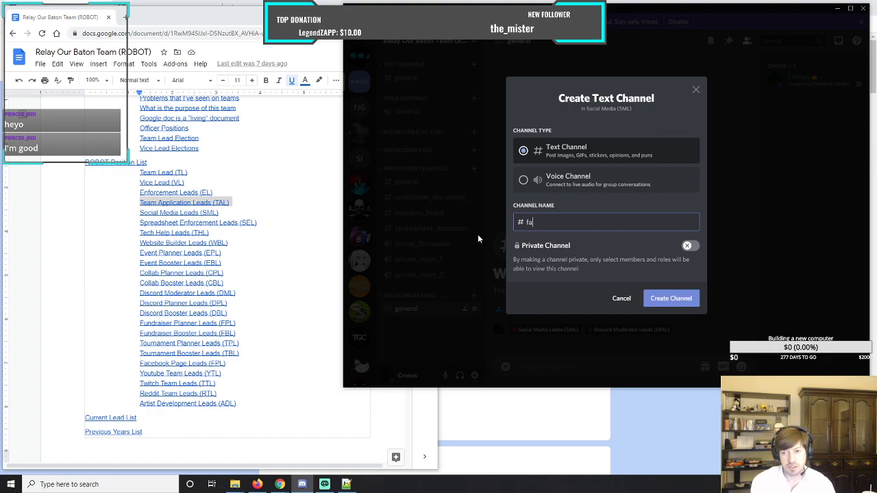
{"action": "type", "text": "cebook"}
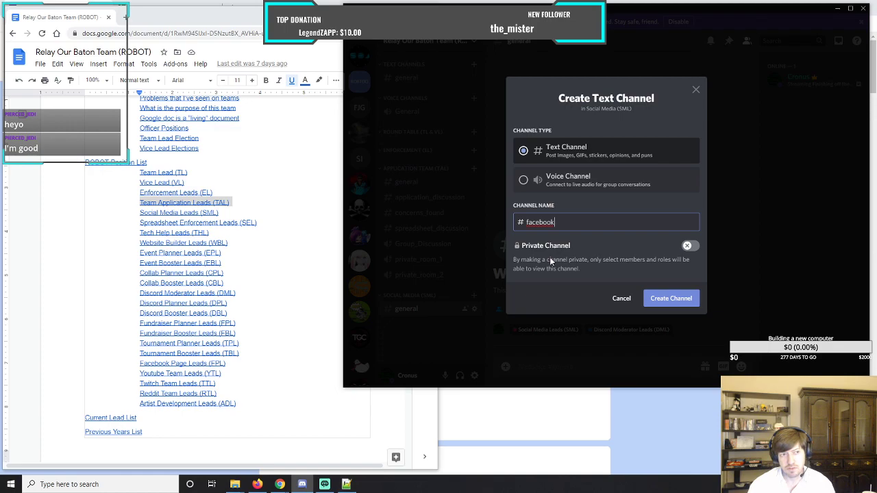
{"action": "type", "text": "_main"}
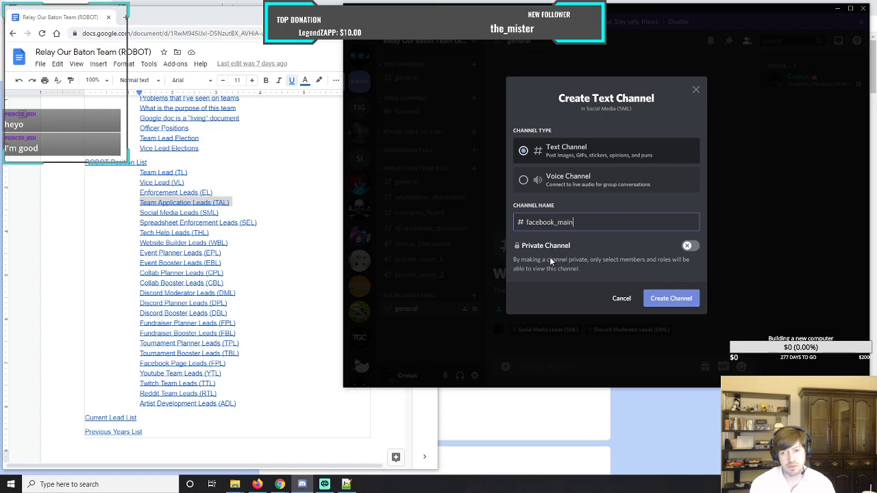
{"action": "key", "text": "BackSpace"}
{"action": "key", "text": "BackSpace"}
{"action": "key", "text": "BackSpace"}
{"action": "key", "text": "BackSpace"}
{"action": "type", "text": "general"}
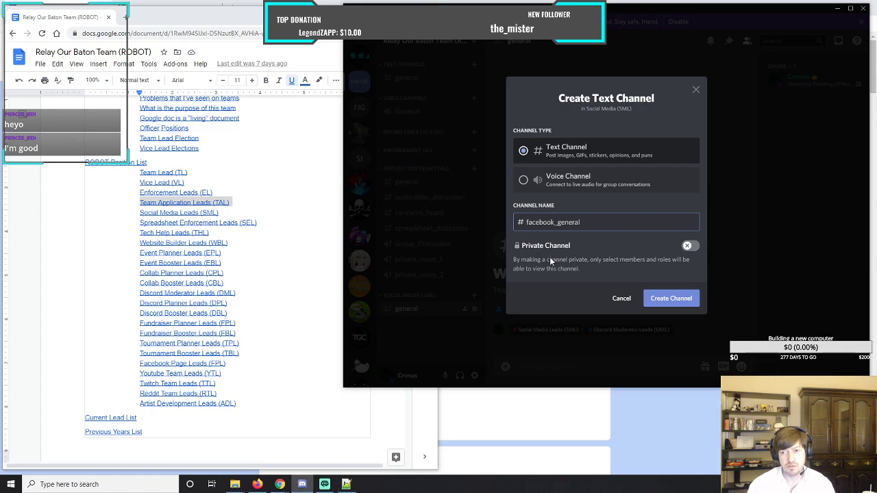
{"action": "left_click", "coordinate": [668, 299]}
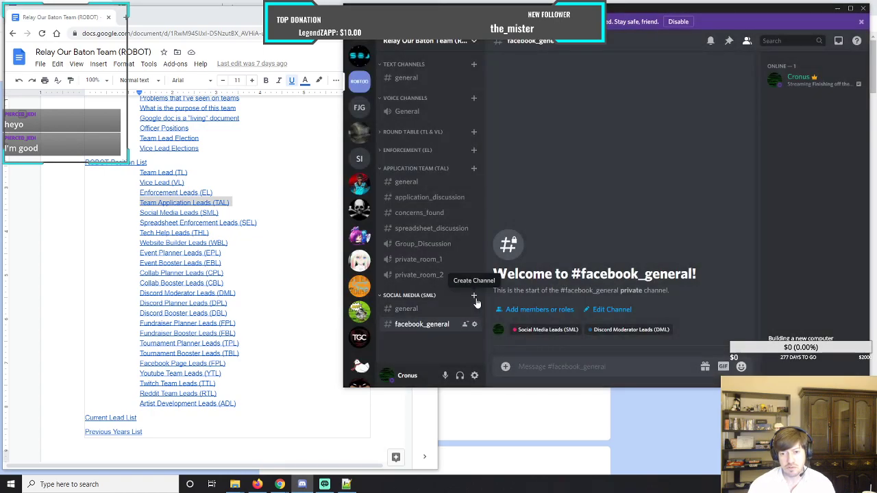
Add a text channel named twitter_general to the Social Media (SML) category.
{"action": "left_click", "coordinate": [474, 298]}
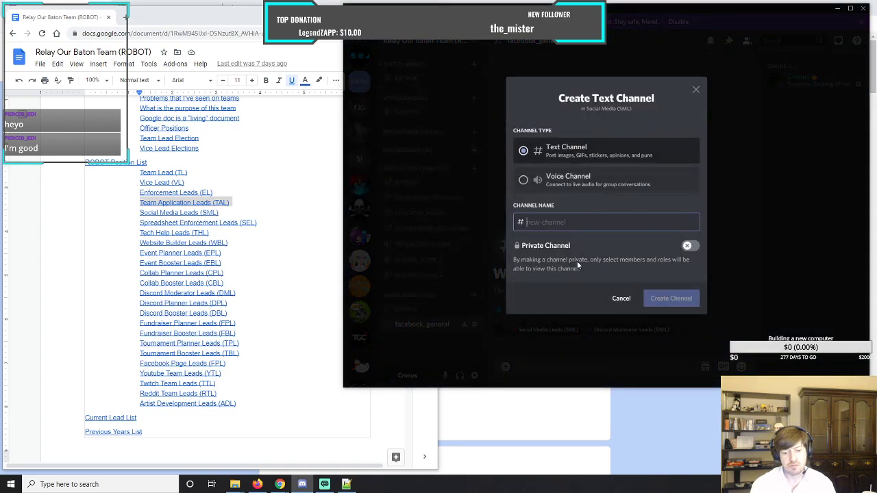
{"action": "type", "text": "twitter"}
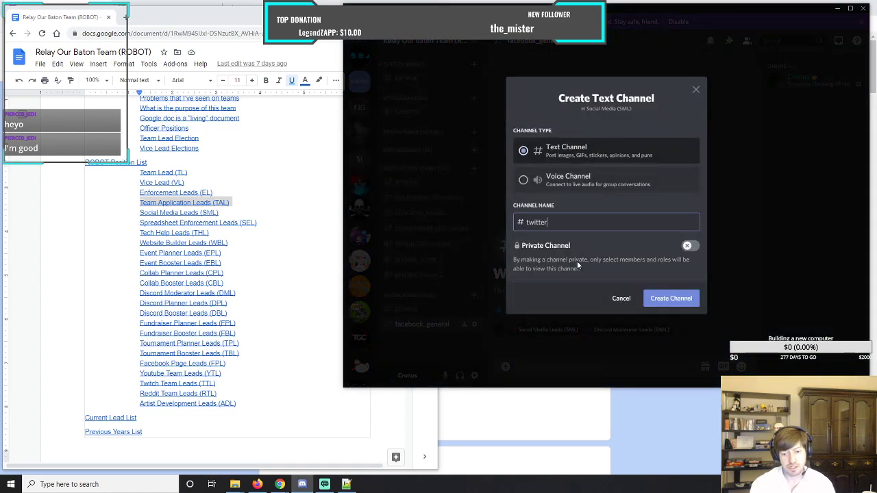
{"action": "type", "text": "_general"}
{"action": "left_click", "coordinate": [671, 298]}
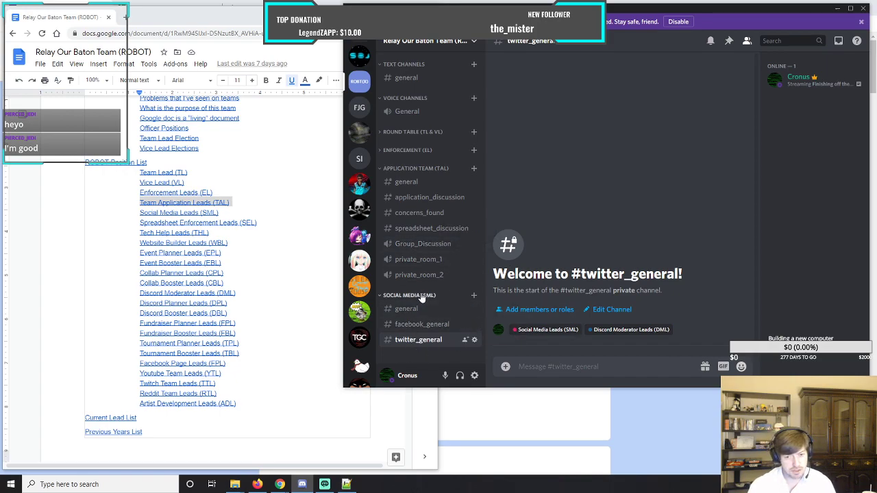
Start a new channel in Social Media (SML), and go to the Social Media Leads (SML) section of the Google Docs team document.
{"action": "left_click", "coordinate": [473, 298]}
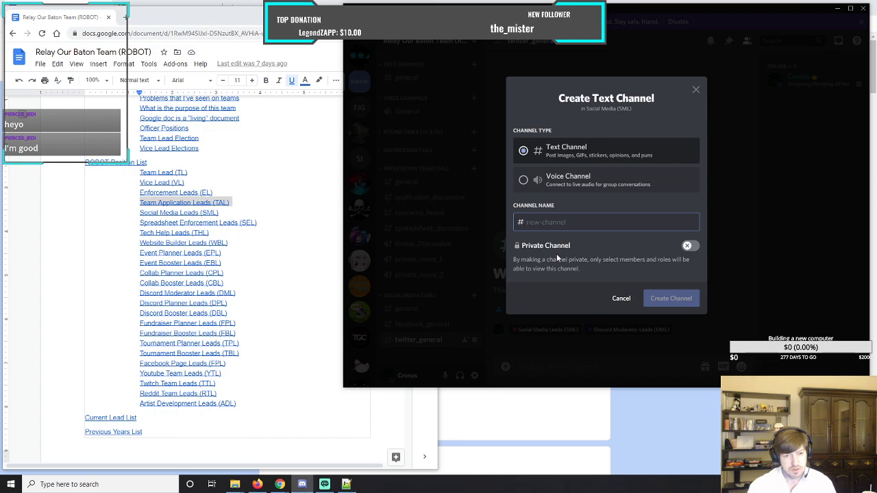
{"action": "left_click", "coordinate": [78, 253]}
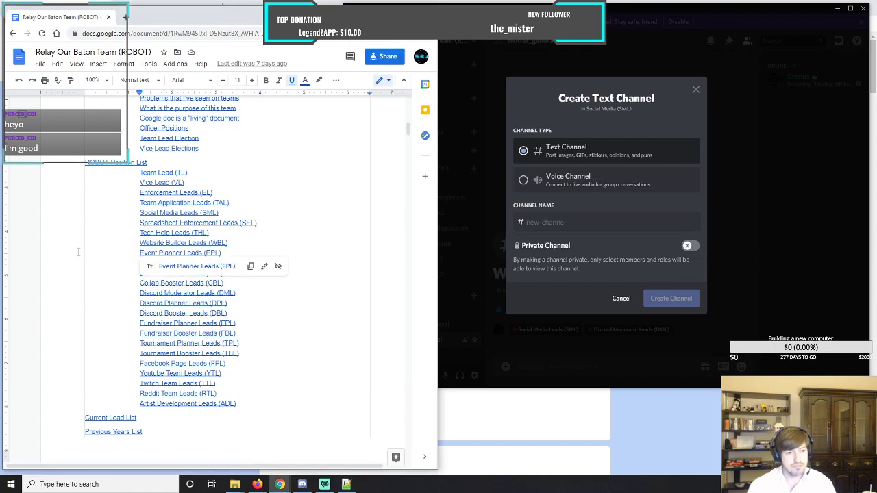
{"action": "left_click", "coordinate": [189, 213]}
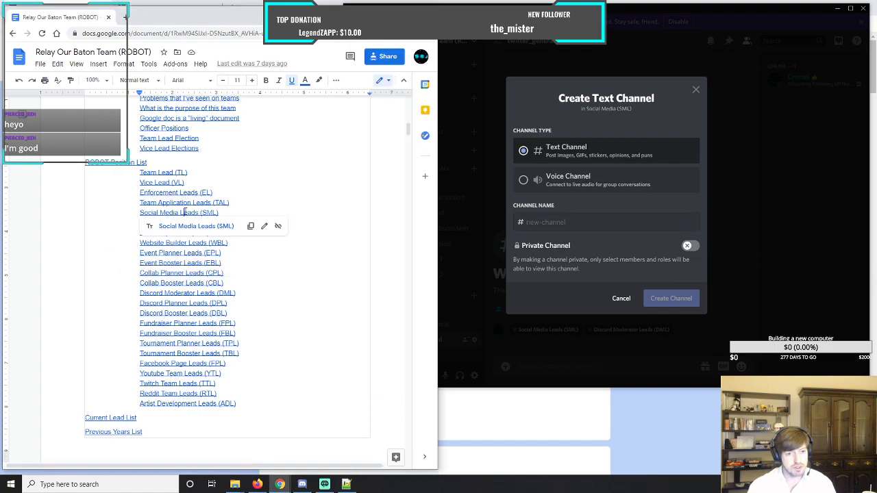
{"action": "left_click", "coordinate": [186, 226]}
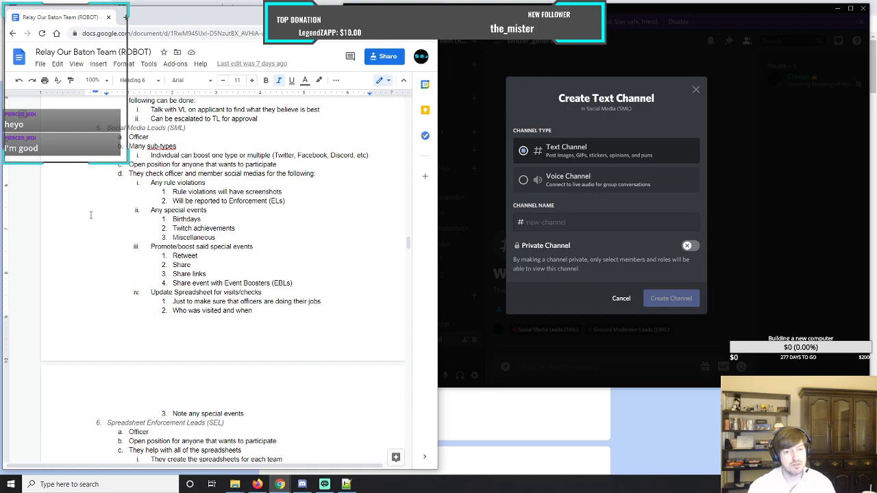
Return to Discord and create the new Social Media (SML) text channel with the name concerns.
{"action": "left_click", "coordinate": [562, 260]}
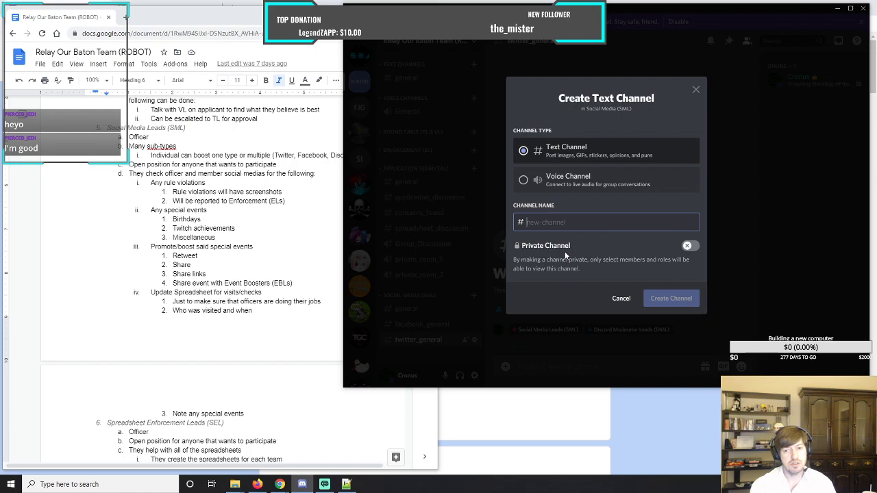
{"action": "type", "text": "concers"}
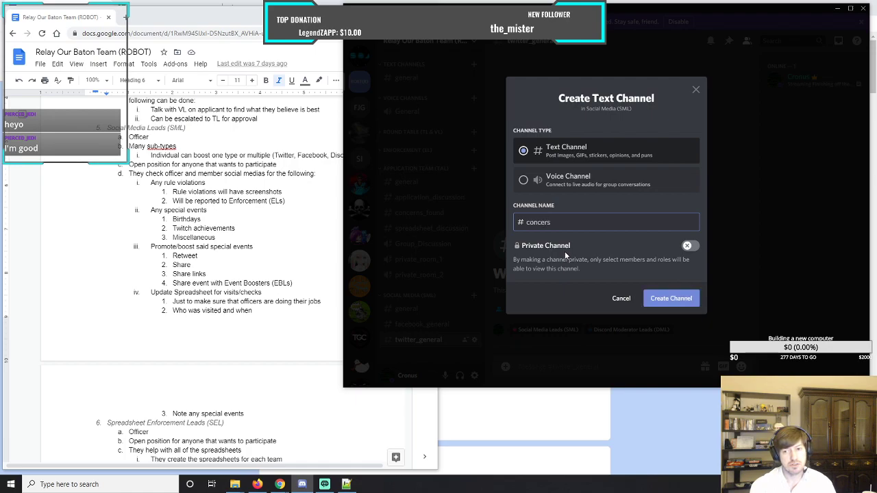
{"action": "key", "text": "BackSpace"}
{"action": "type", "text": "ns"}
{"action": "left_click", "coordinate": [659, 298]}
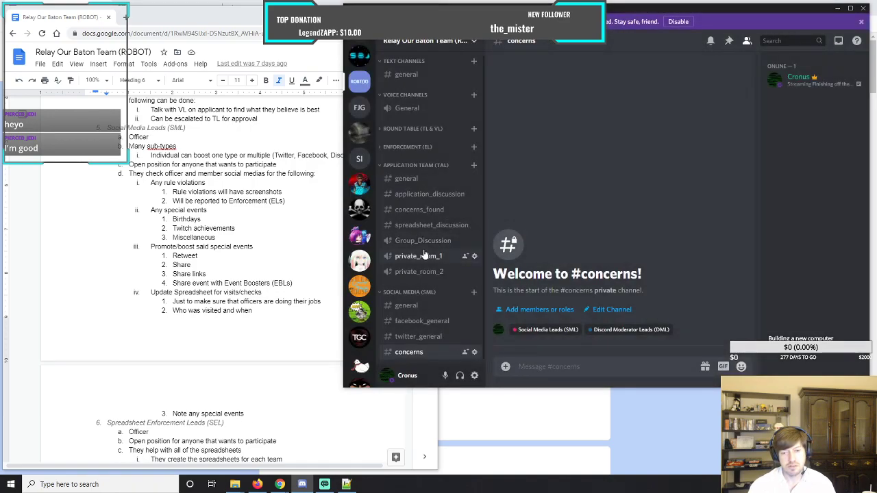
Rename the Social Media concerns channel to concerns_found and save the change.
{"action": "right_click", "coordinate": [415, 352]}
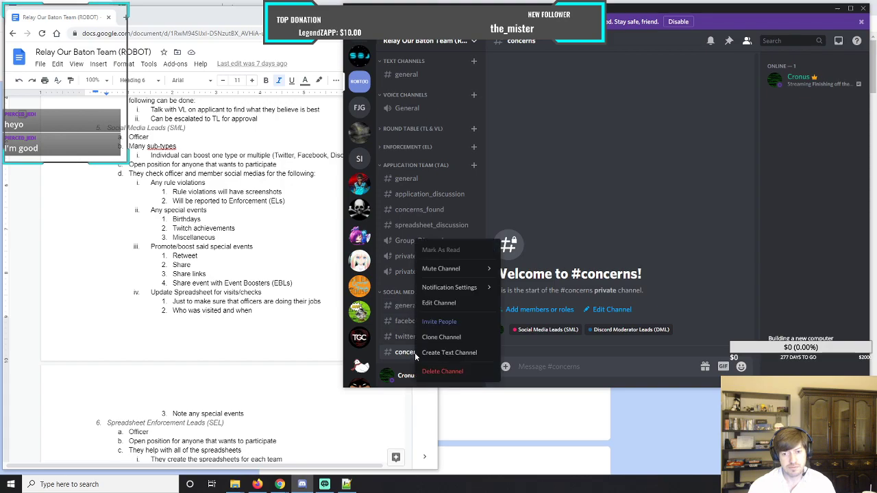
{"action": "left_click", "coordinate": [439, 303]}
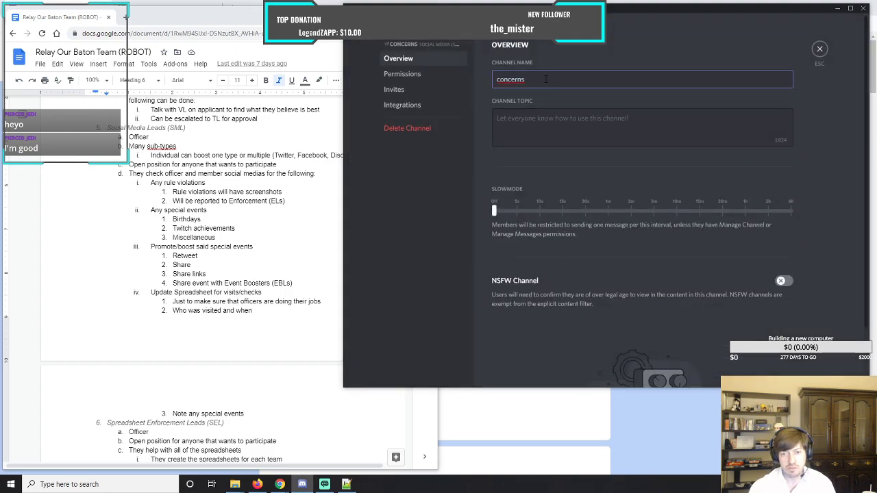
{"action": "type", "text": "_found"}
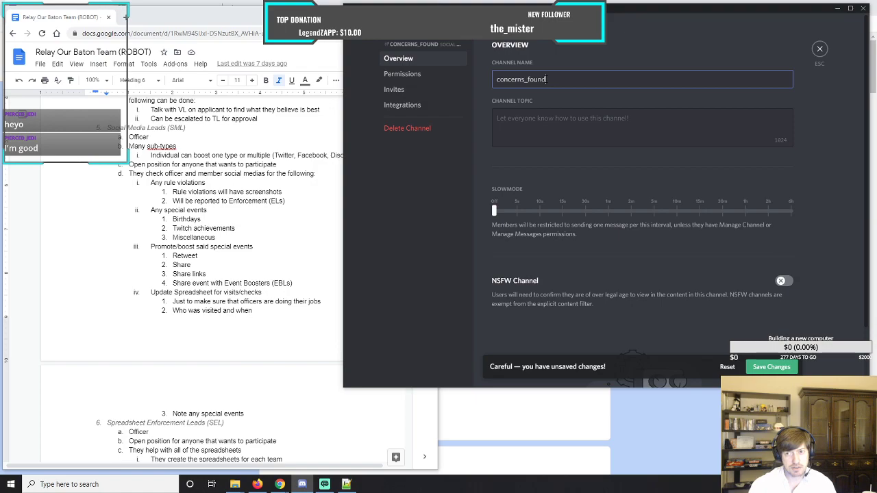
{"action": "left_click", "coordinate": [771, 366]}
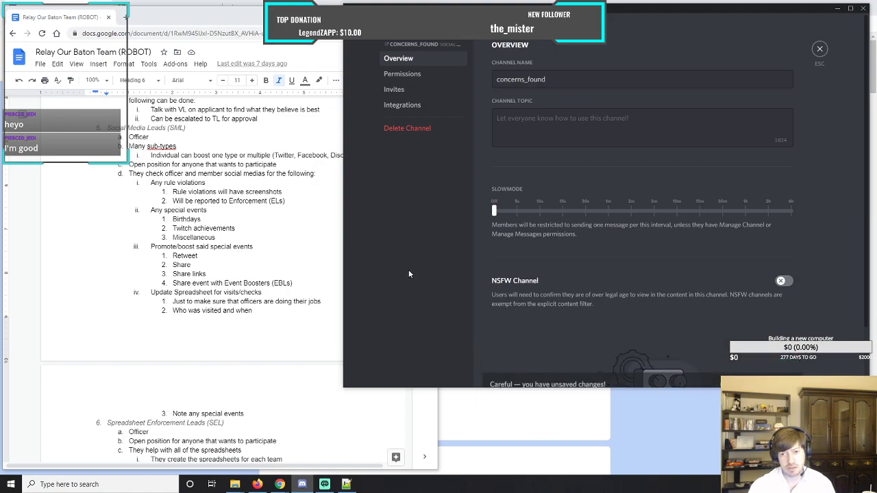
{"action": "left_click", "coordinate": [820, 49]}
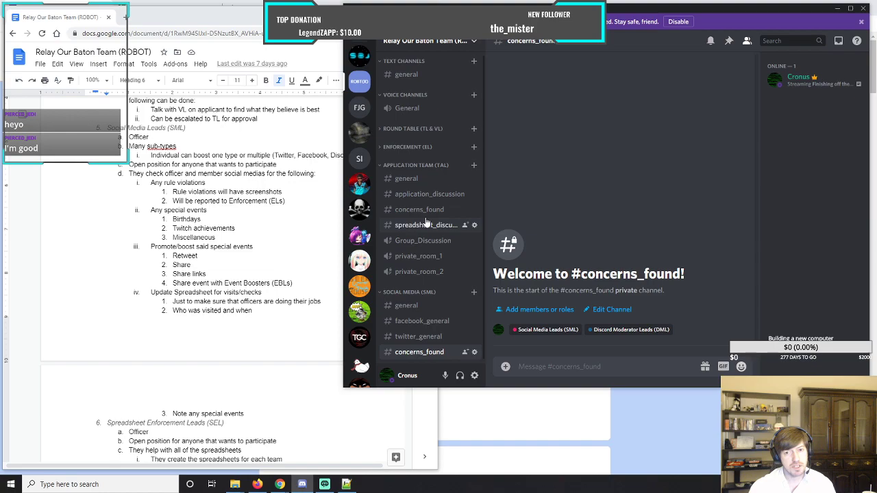
Create a text channel named spreadsheet_discussion in the Social Media (SML) category.
{"action": "left_click", "coordinate": [473, 293]}
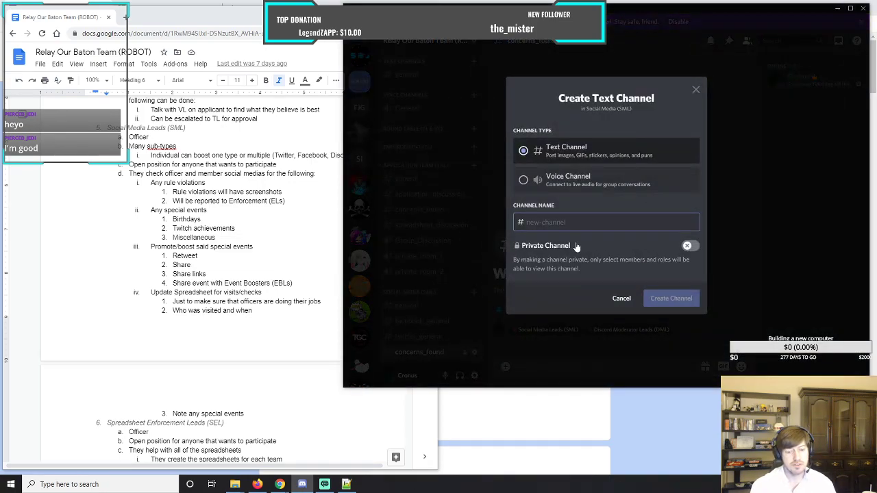
{"action": "type", "text": "spreadsheet_discu"}
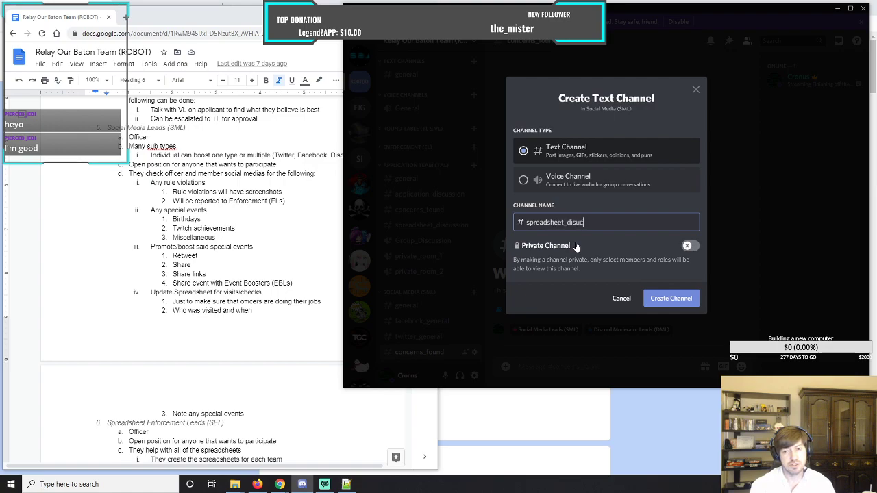
{"action": "type", "text": "ssion"}
{"action": "left_click", "coordinate": [667, 302]}
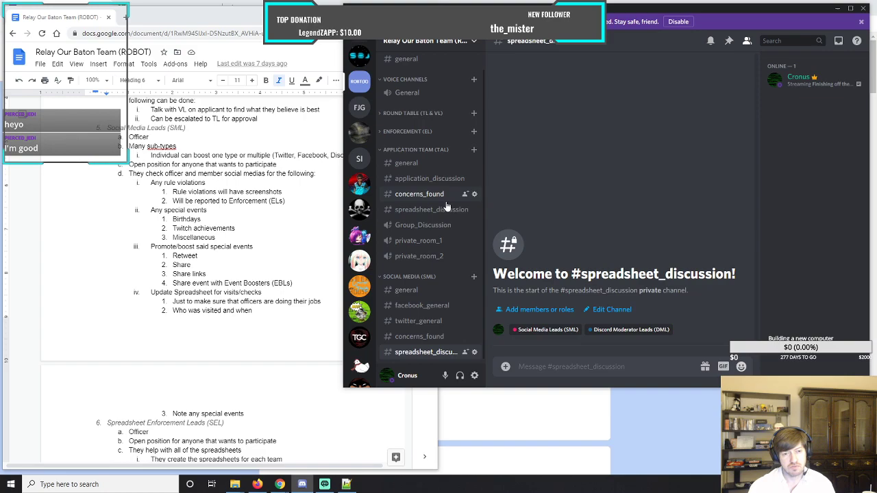
Create a text channel named media_boosts in the Social Media (SML) category.
{"action": "scroll", "coordinate": [446, 206], "scroll_direction": "down", "scroll_amount": 1}
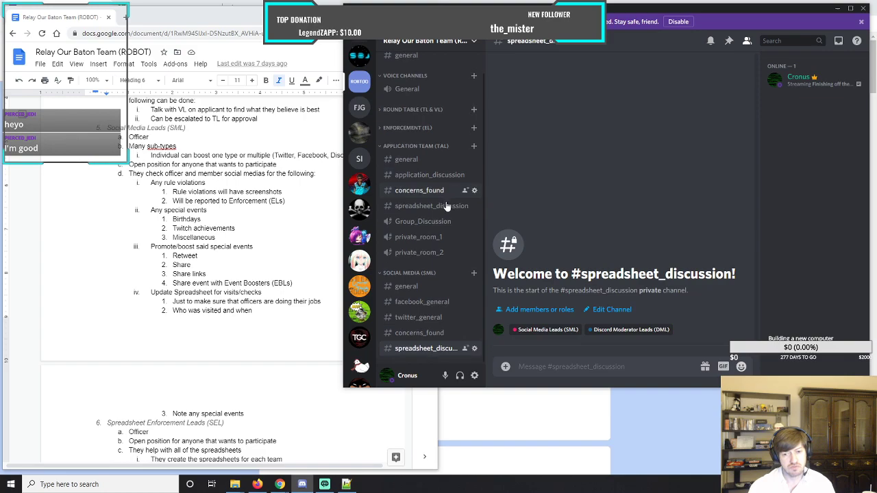
{"action": "left_click", "coordinate": [473, 274]}
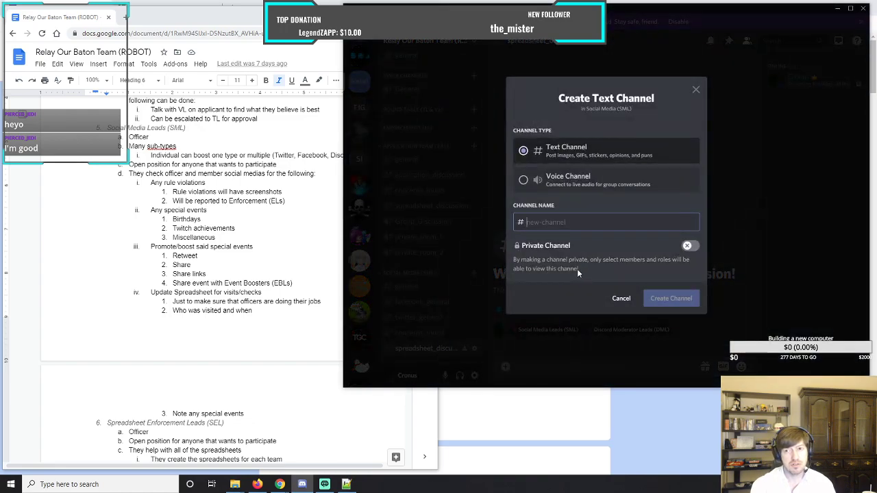
{"action": "type", "text": "media_boosts"}
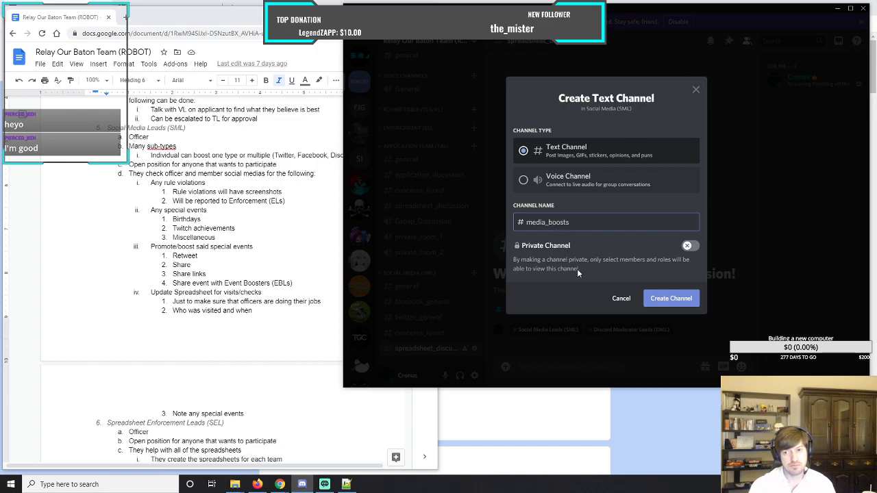
{"action": "left_click", "coordinate": [661, 299]}
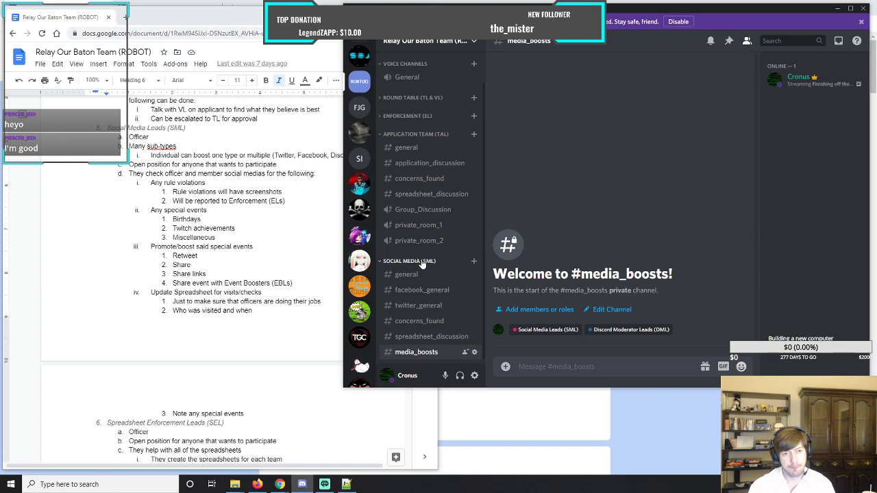
Create a voice channel named Group_Discussion in the Social Media (SML) category.
{"action": "left_click", "coordinate": [474, 261]}
{"action": "type", "text": "grou"}
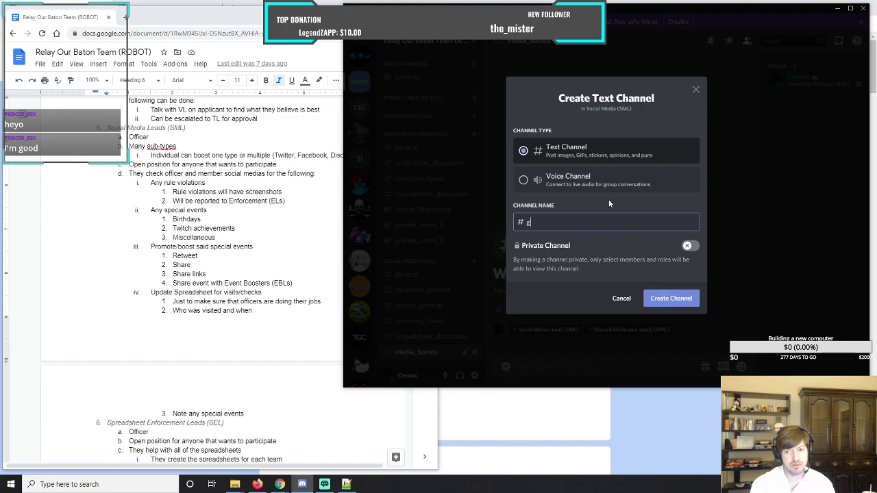
{"action": "key", "text": "BackSpace"}
{"action": "key", "text": "BackSpace"}
{"action": "key", "text": "BackSpace"}
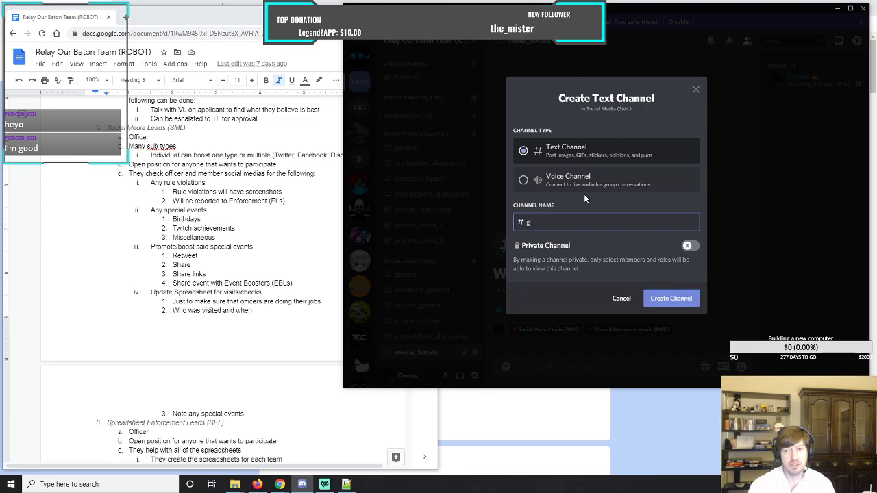
{"action": "left_click", "coordinate": [529, 189]}
{"action": "left_click", "coordinate": [553, 224]}
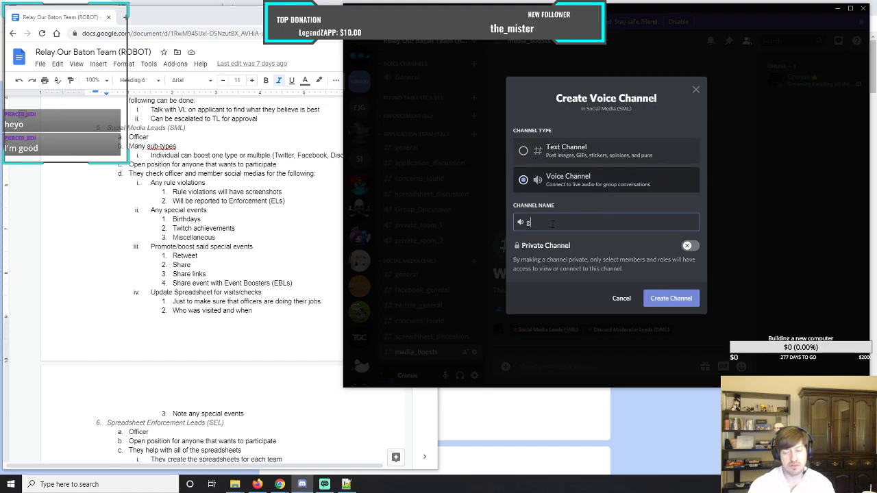
{"action": "key", "text": "BackSpace"}
{"action": "type", "text": "Group_"}
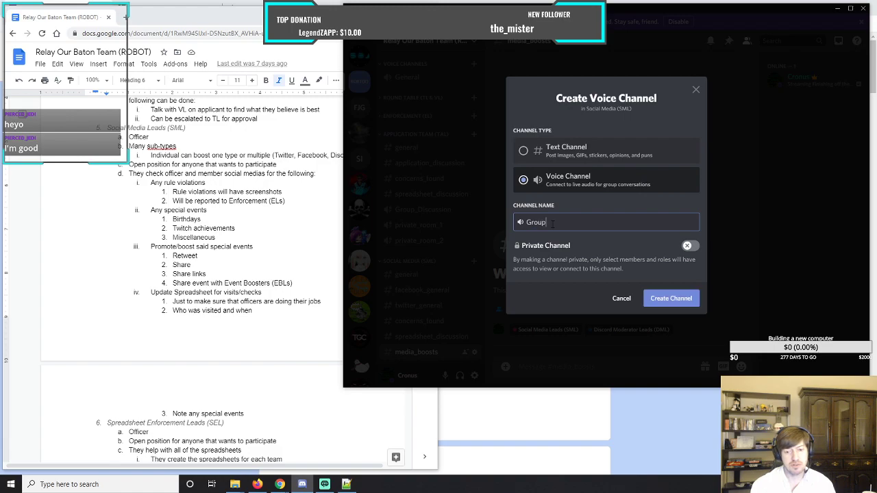
{"action": "type", "text": "Discussion"}
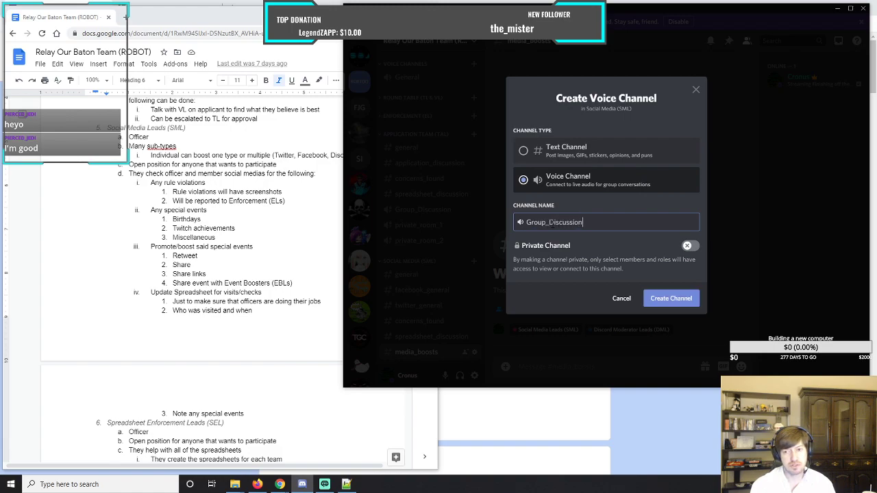
{"action": "left_click", "coordinate": [665, 305]}
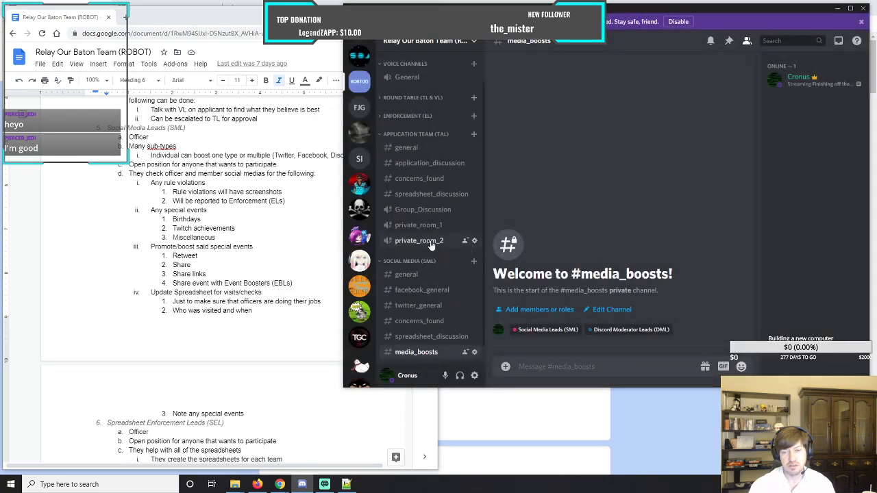
Clone the Application Team's private_room_1 voice channel and move the copy into Social Media (SML), syncing its permissions with that category.
{"action": "right_click", "coordinate": [407, 231]}
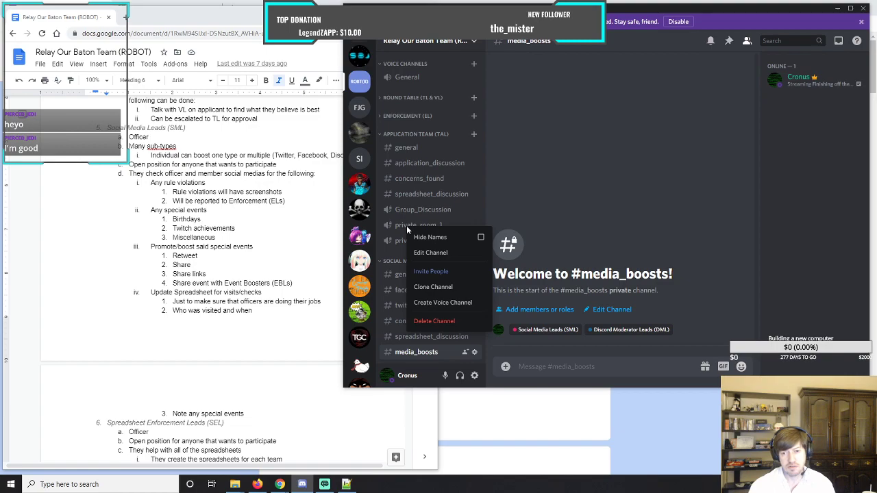
{"action": "left_click", "coordinate": [436, 287]}
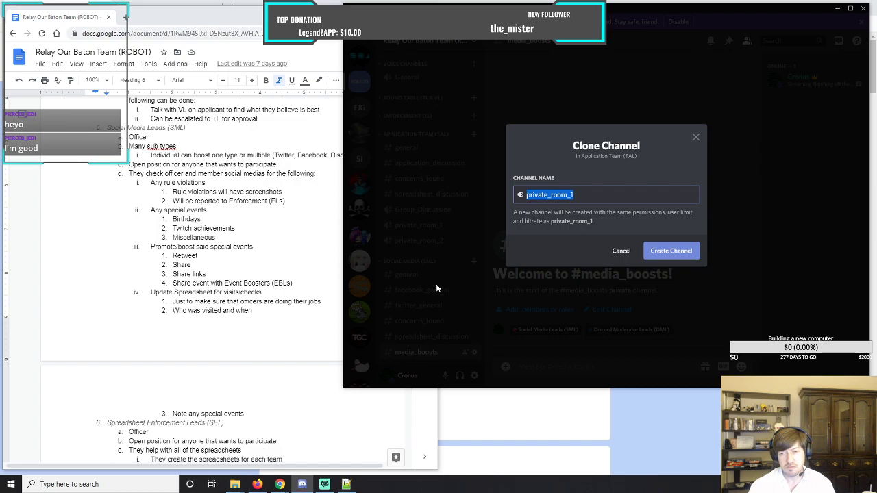
{"action": "left_click", "coordinate": [670, 252]}
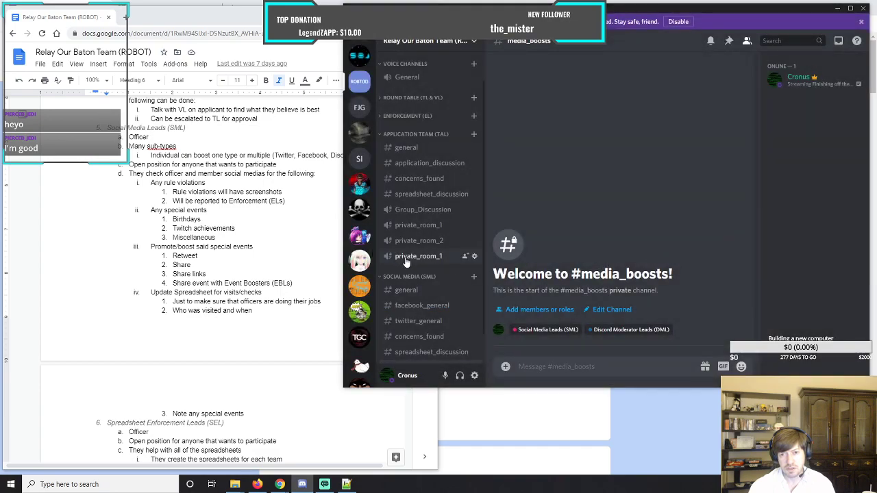
{"action": "left_click_drag", "start_coordinate": [405, 262], "coordinate": [416, 350]}
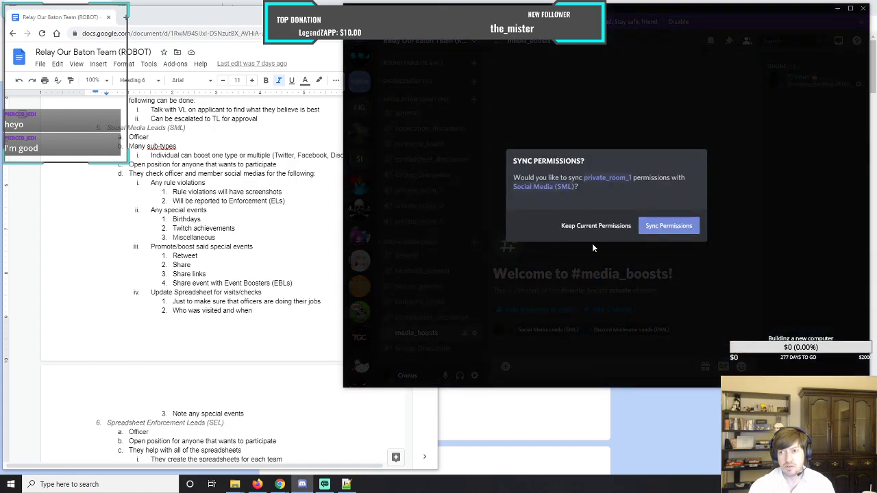
{"action": "left_click", "coordinate": [661, 228]}
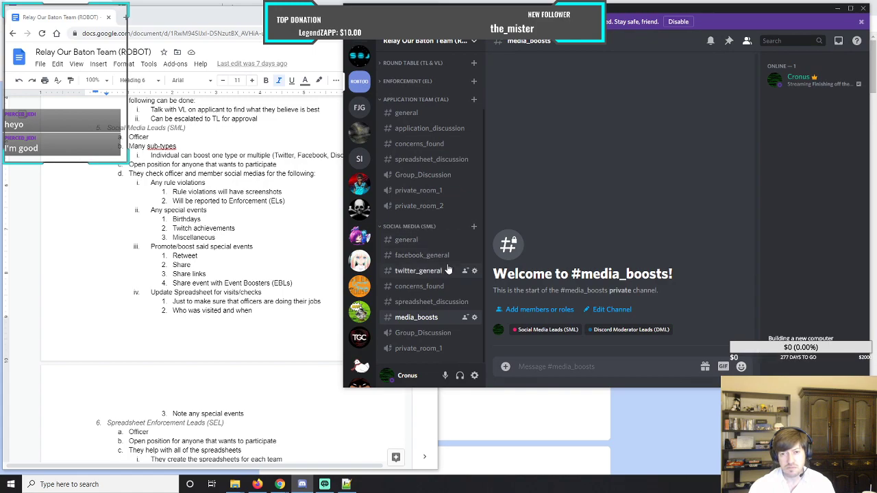
Clone the Application Team's private_room_2 voice channel and move the copy below private_room_1 in Social Media (SML) with synced permissions.
{"action": "right_click", "coordinate": [412, 209]}
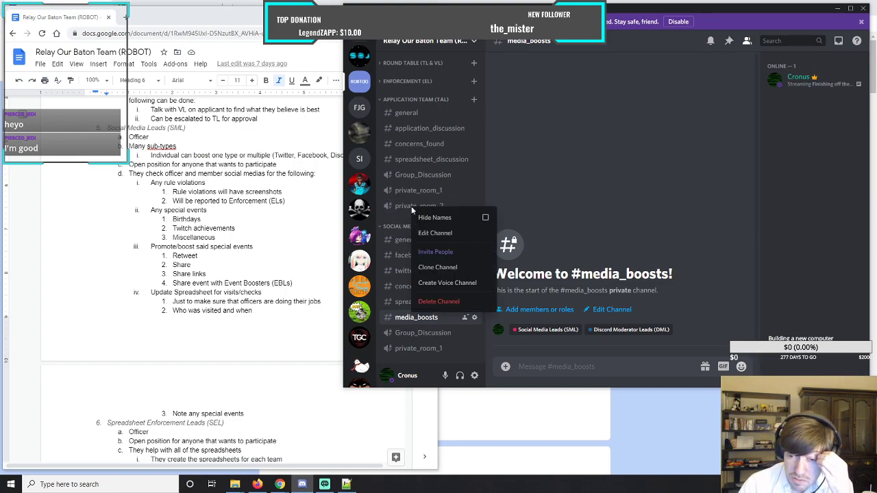
{"action": "left_click", "coordinate": [440, 267]}
{"action": "left_click", "coordinate": [675, 252]}
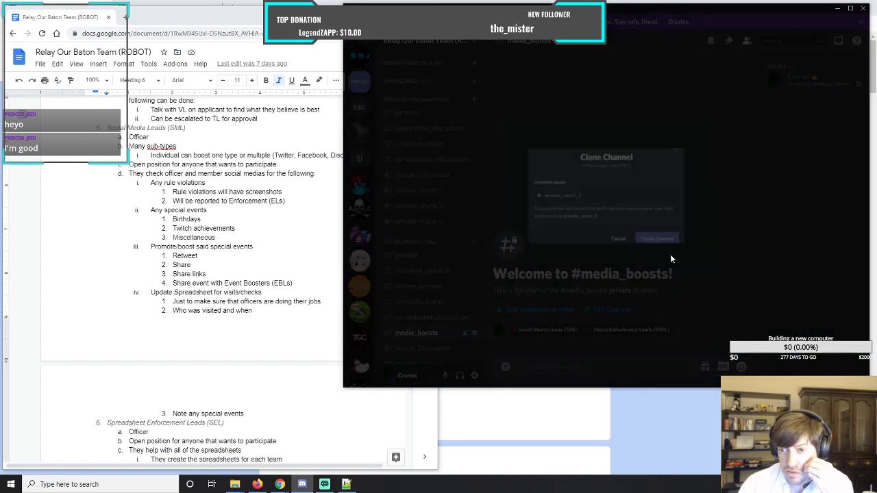
{"action": "left_click_drag", "start_coordinate": [418, 223], "coordinate": [419, 353]}
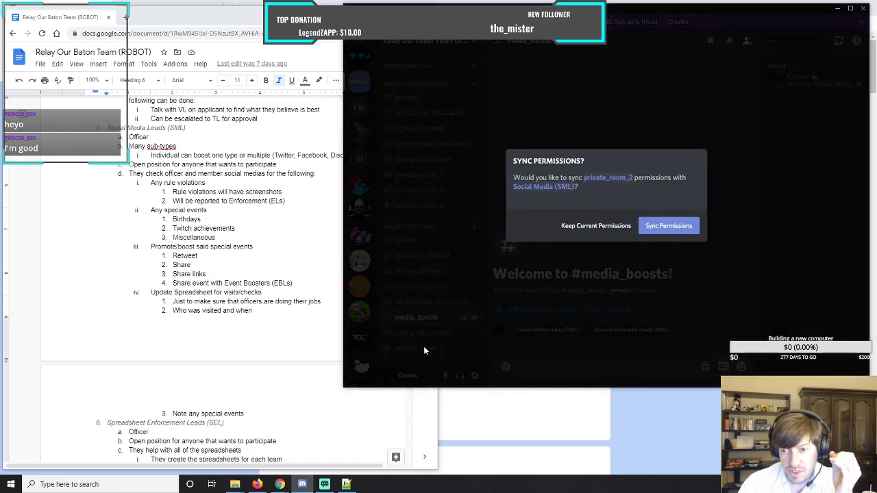
{"action": "left_click", "coordinate": [669, 226]}
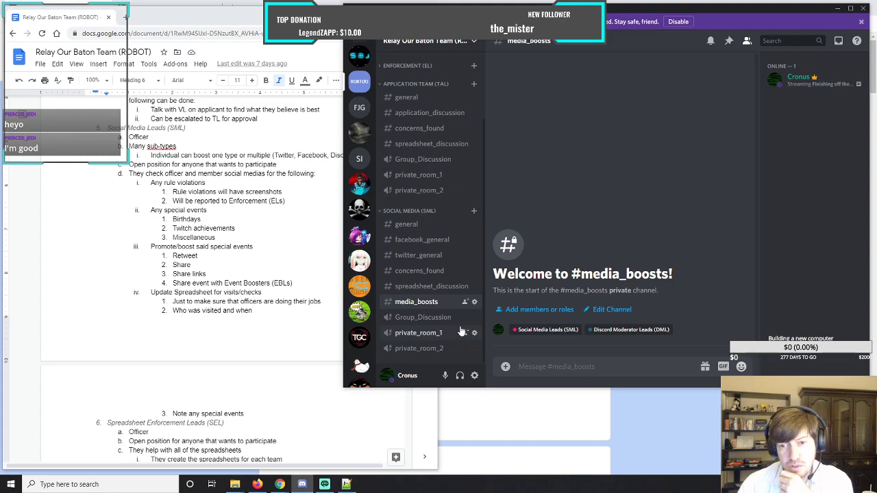
Collapse the Application Team (TAL) category and set up a new private category named Spreadsheet Enforcement (SEL), following the document's position list.
{"action": "left_click", "coordinate": [394, 84]}
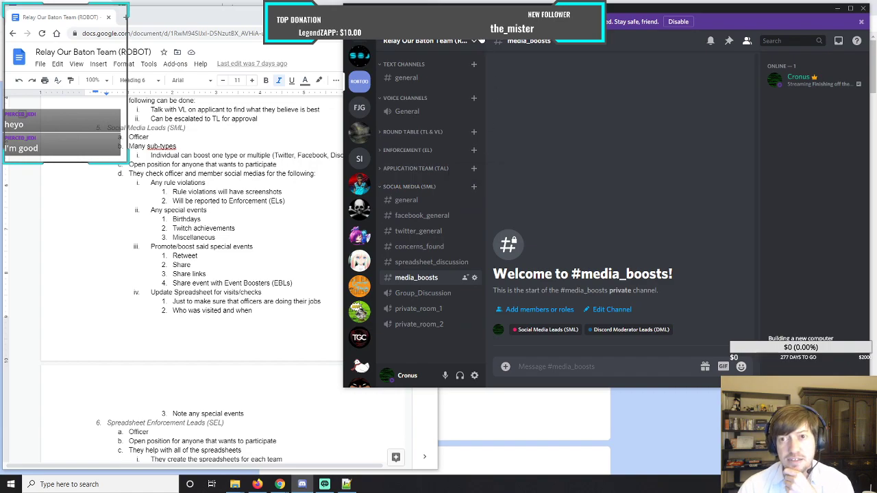
{"action": "left_click", "coordinate": [476, 43]}
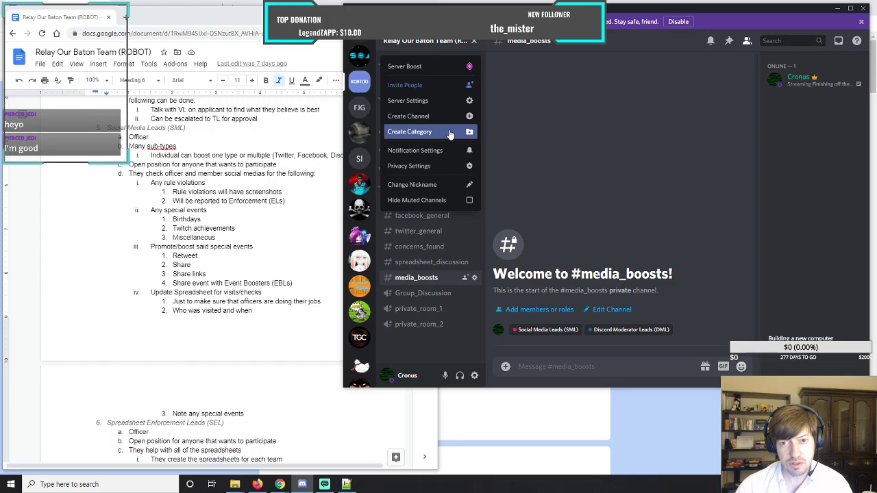
{"action": "left_click", "coordinate": [450, 134]}
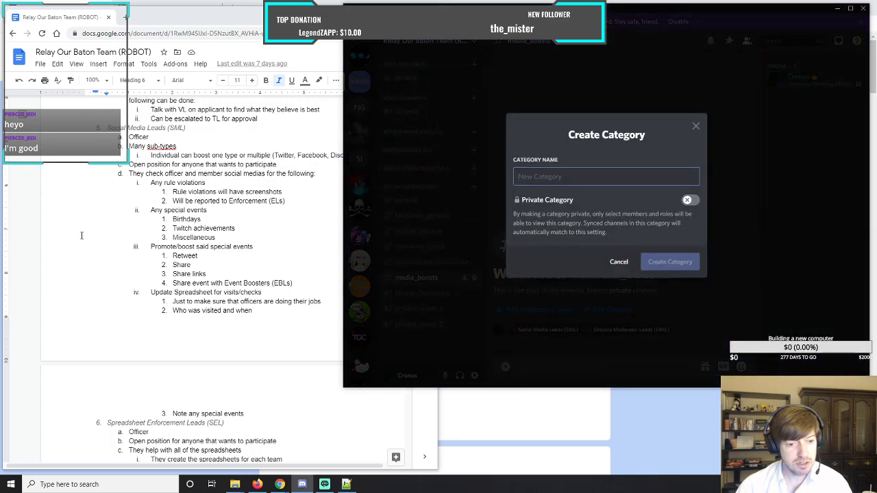
{"action": "scroll", "coordinate": [69, 248], "scroll_direction": "up", "scroll_amount": 15}
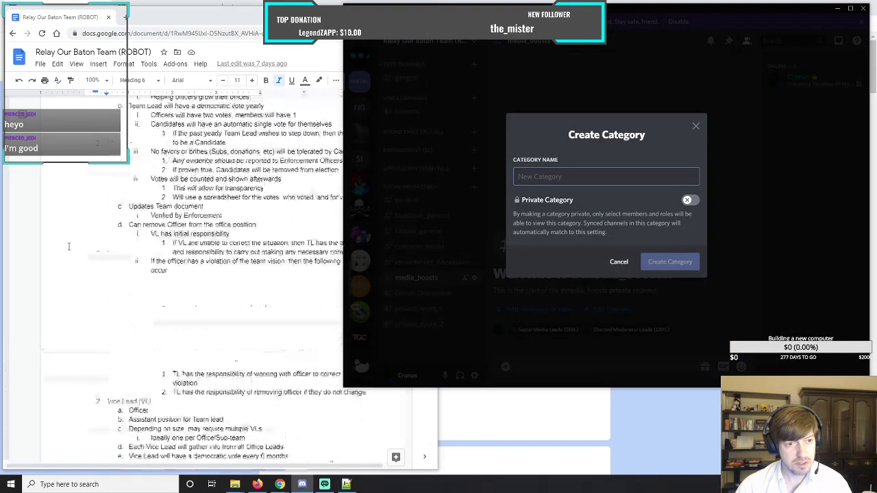
{"action": "scroll", "coordinate": [68, 246], "scroll_direction": "up", "scroll_amount": 10}
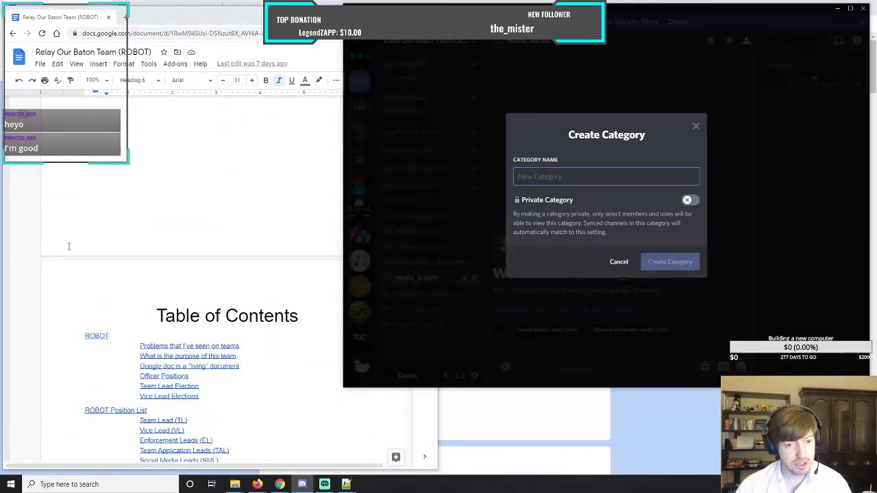
{"action": "scroll", "coordinate": [68, 246], "scroll_direction": "down", "scroll_amount": 4}
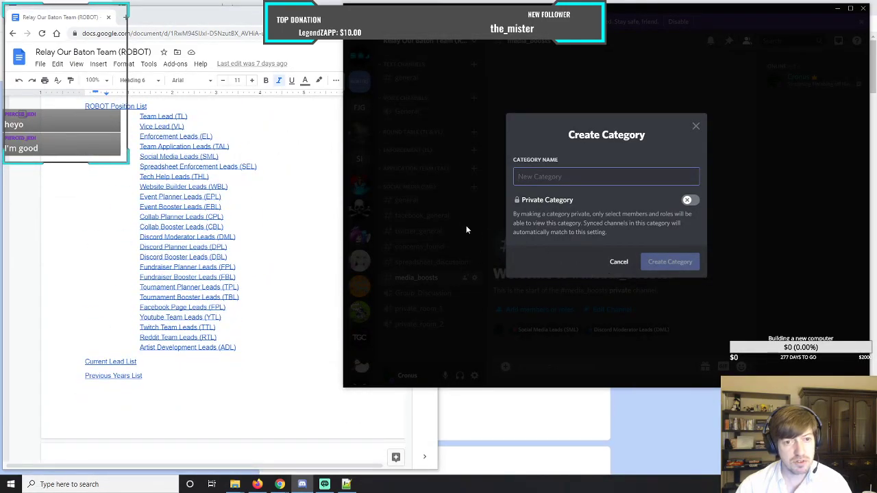
{"action": "left_click", "coordinate": [689, 200]}
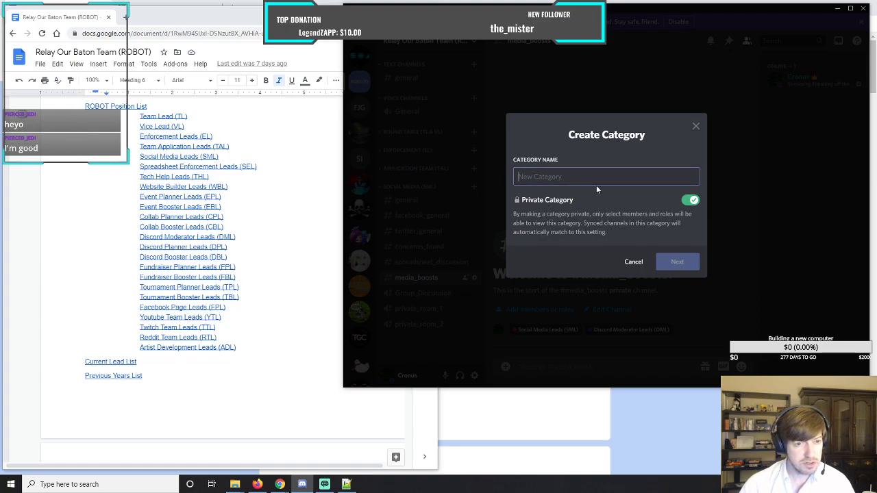
{"action": "type", "text": "S"}
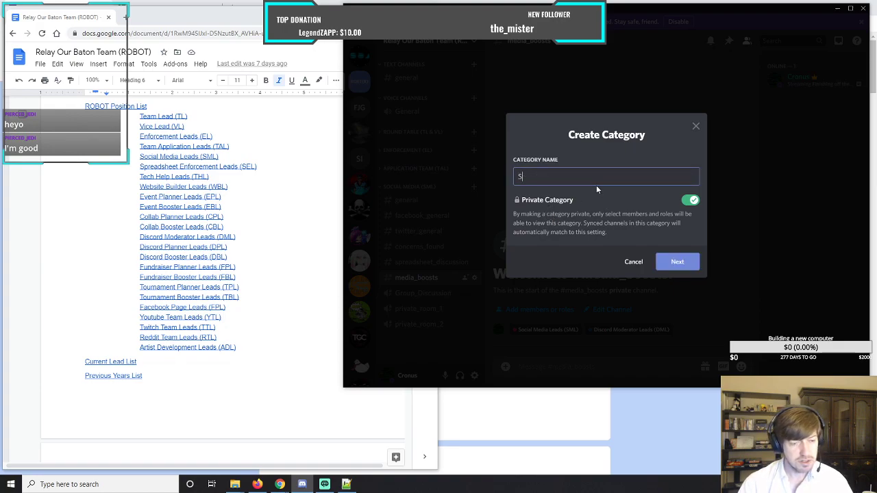
{"action": "type", "text": "preadsh"}
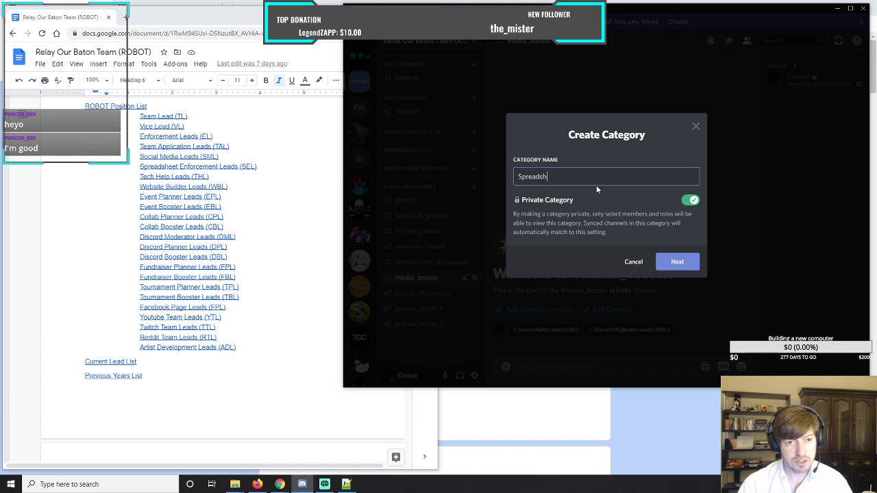
{"action": "type", "text": "eet"}
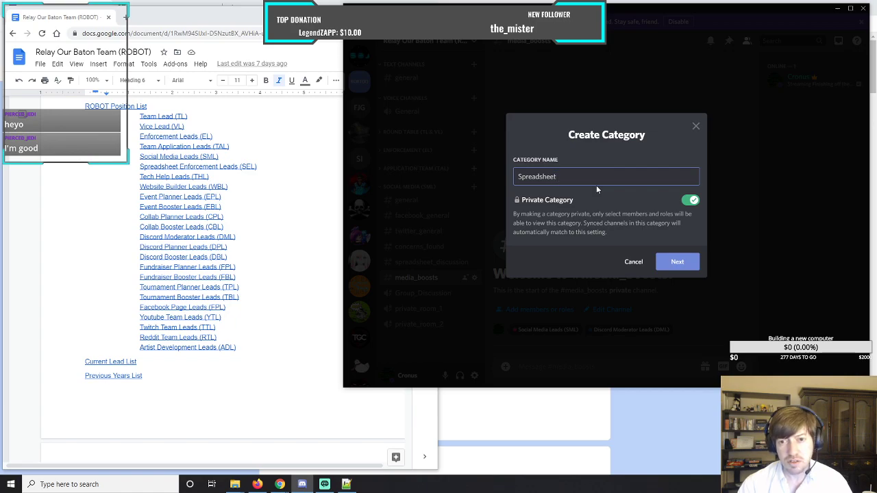
{"action": "type", "text": "E"}
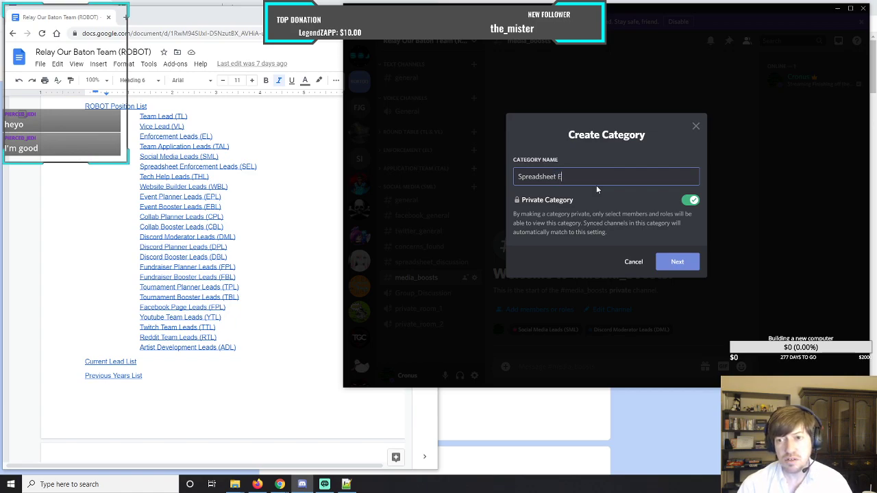
{"action": "type", "text": "nforcement (SEL"}
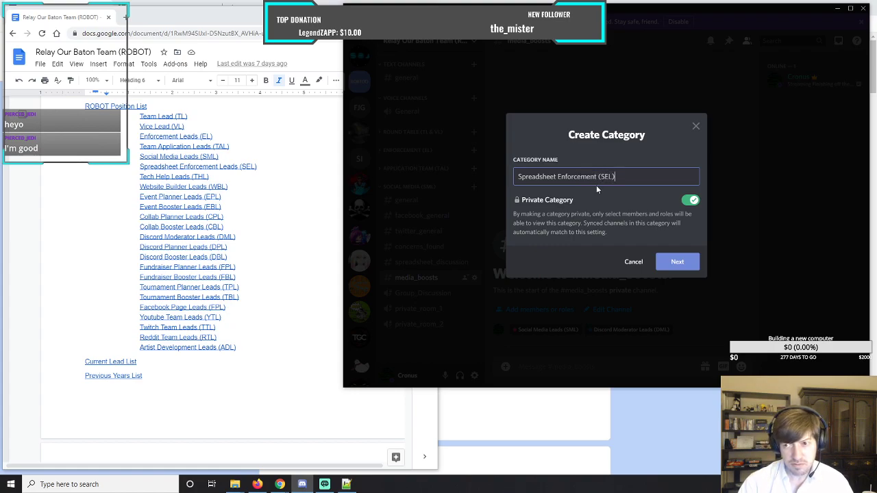
Grant the Spreadsheet Enforcement Leads (SEL) role access and create the category.
{"action": "left_click", "coordinate": [677, 261]}
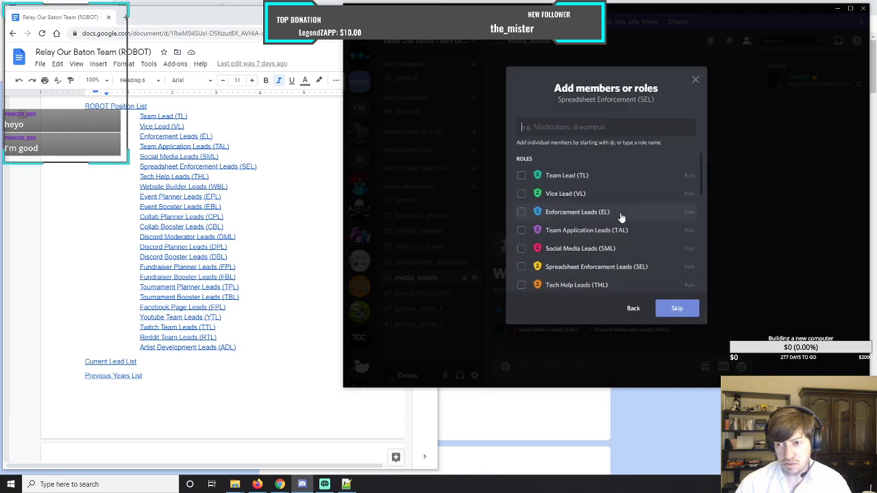
{"action": "left_click", "coordinate": [521, 267]}
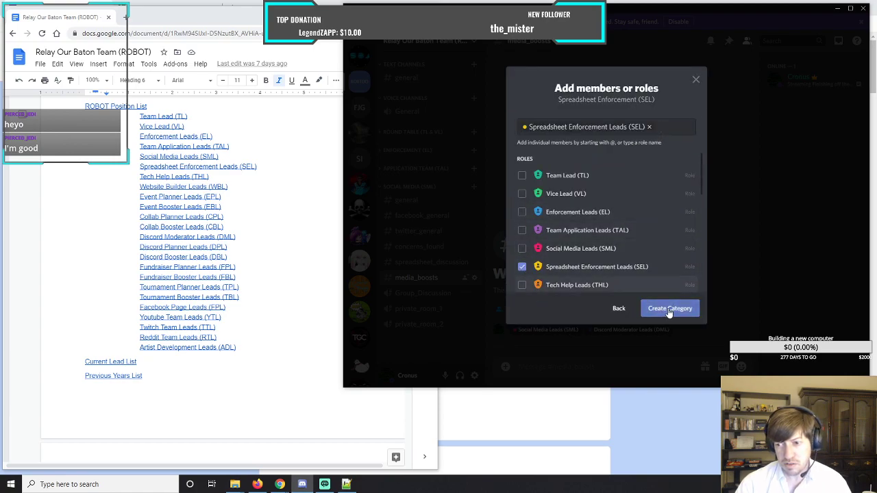
{"action": "left_click", "coordinate": [669, 309]}
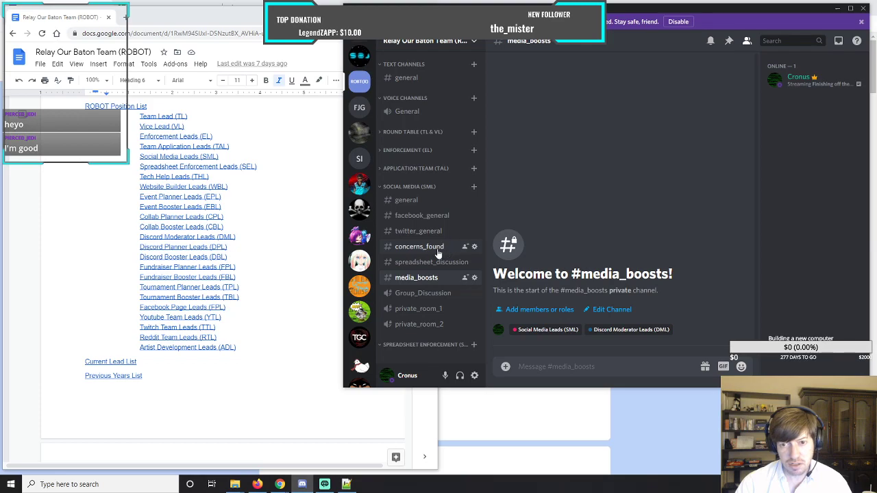
Clone the Social Media general text channel and move the copy into Spreadsheet Enforcement (SEL), syncing its permissions with that category.
{"action": "left_click", "coordinate": [415, 201]}
{"action": "right_click", "coordinate": [414, 201]}
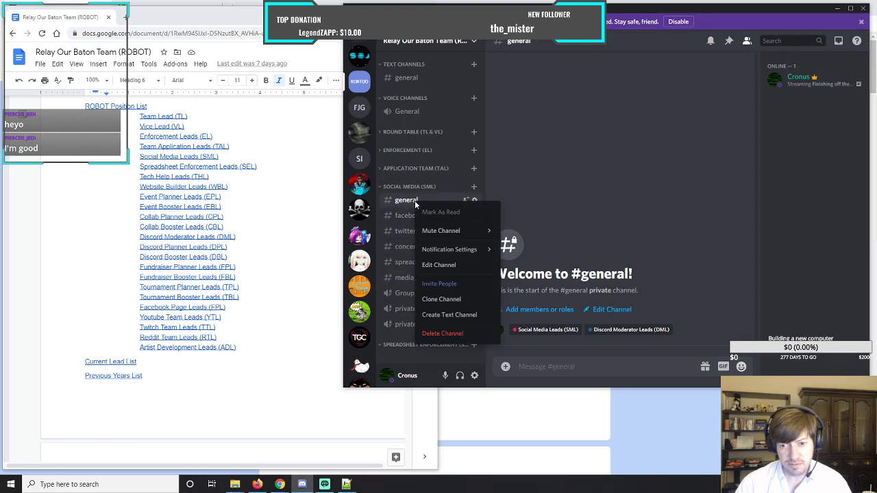
{"action": "left_click", "coordinate": [441, 299]}
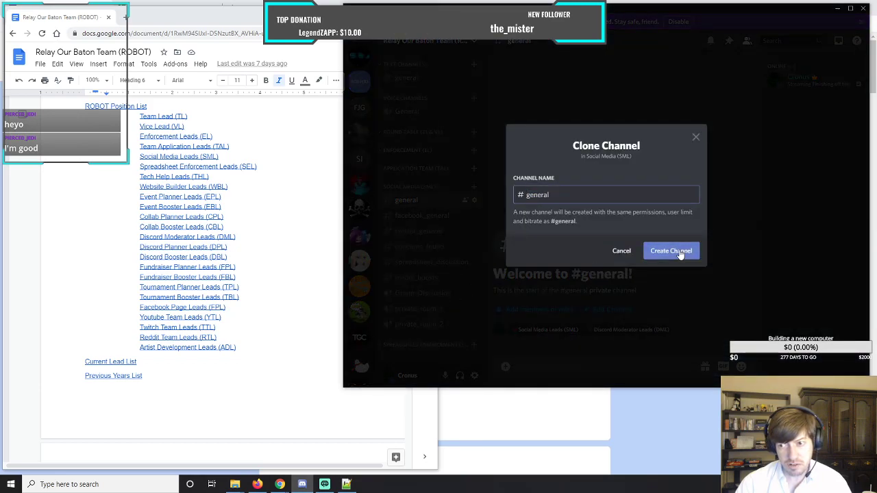
{"action": "left_click", "coordinate": [671, 250]}
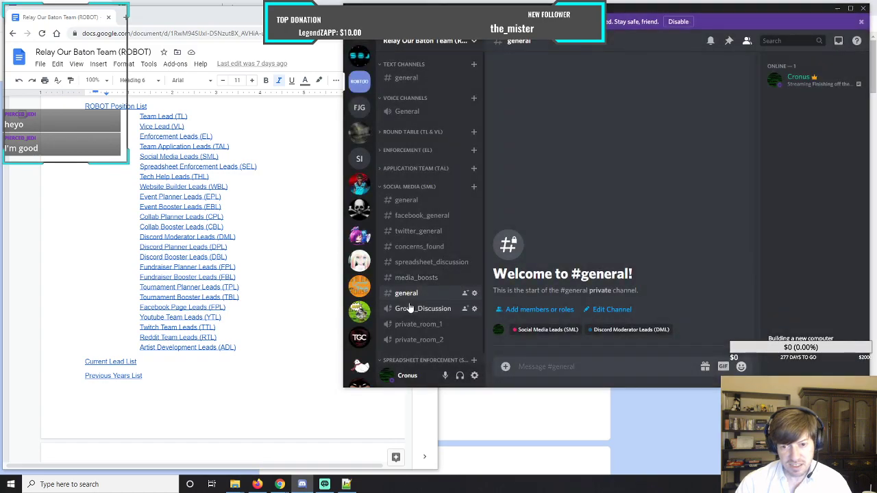
{"action": "scroll", "coordinate": [411, 298], "scroll_direction": "down", "scroll_amount": 1}
{"action": "left_click_drag", "start_coordinate": [409, 289], "coordinate": [410, 357]}
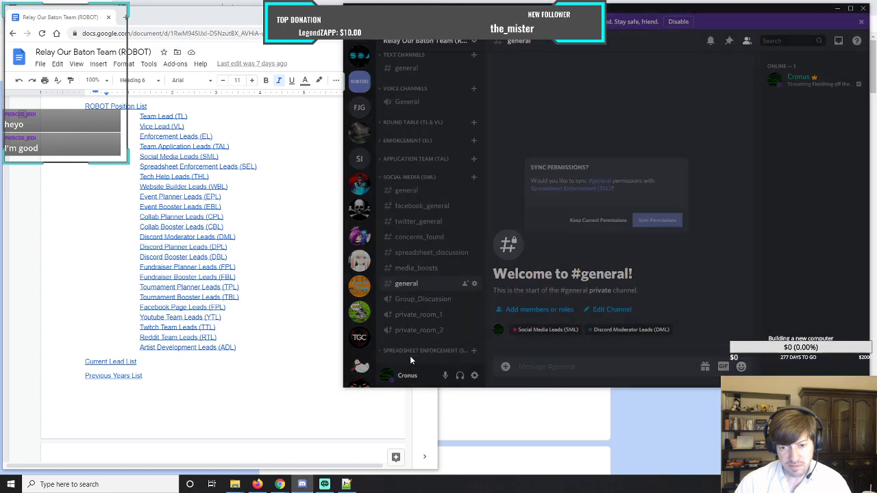
{"action": "left_click", "coordinate": [665, 226]}
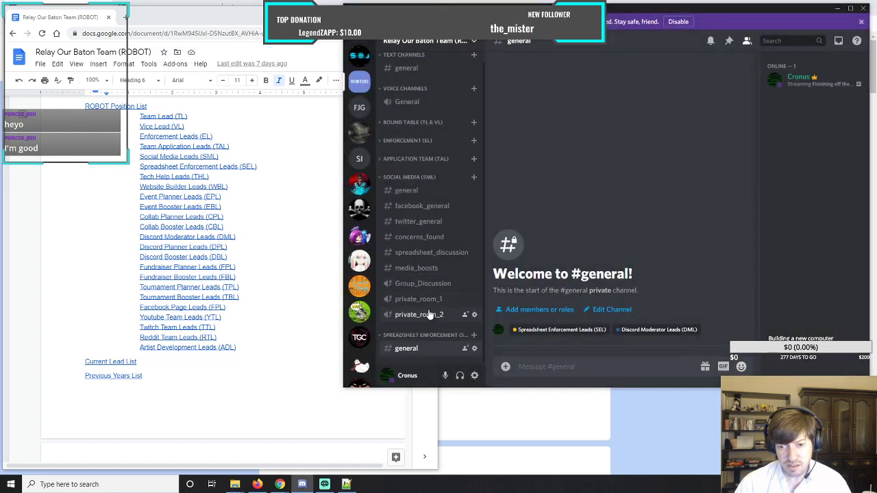
Clone the Social Media concerns_found channel and move the copy below general in Spreadsheet Enforcement (SEL) with synced permissions.
{"action": "left_click", "coordinate": [412, 243]}
{"action": "right_click", "coordinate": [413, 240]}
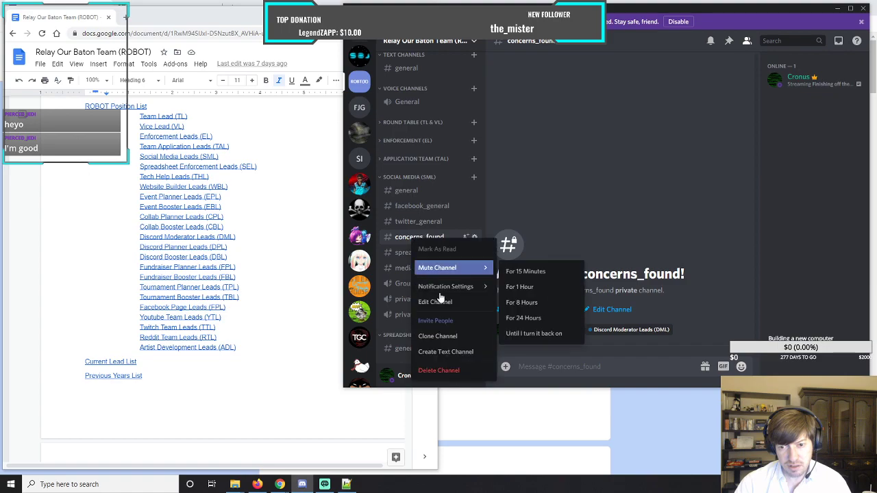
{"action": "left_click", "coordinate": [449, 337]}
{"action": "left_click", "coordinate": [663, 250]}
{"action": "left_click_drag", "start_coordinate": [408, 291], "coordinate": [411, 351]}
{"action": "left_click", "coordinate": [670, 227]}
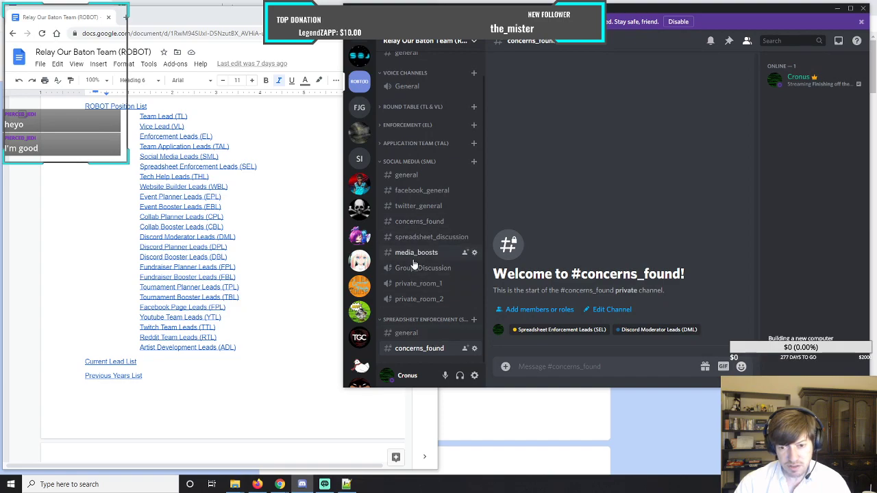
Clone the Social Media spreadsheet_discussion channel and move the copy below concerns_found in Spreadsheet Enforcement (SEL) with synced permissions.
{"action": "left_click", "coordinate": [411, 238]}
{"action": "right_click", "coordinate": [412, 238]}
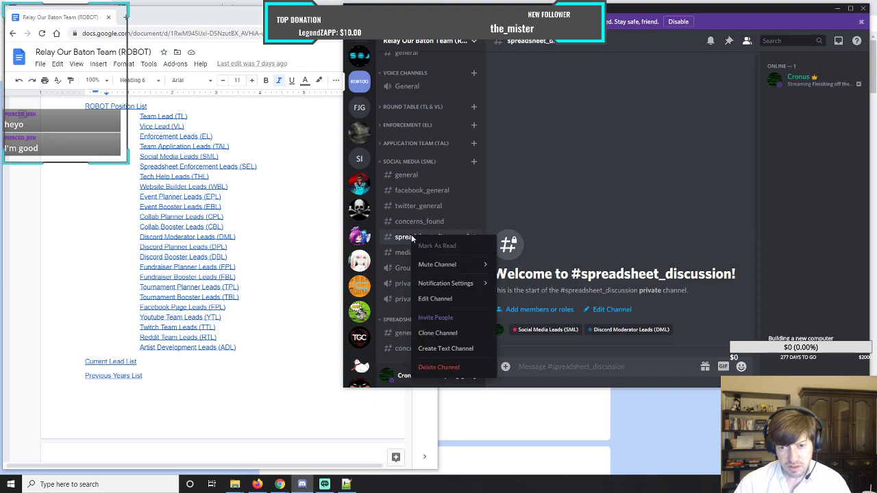
{"action": "left_click", "coordinate": [437, 333]}
{"action": "left_click", "coordinate": [663, 255]}
{"action": "scroll", "coordinate": [462, 291], "scroll_direction": "down", "scroll_amount": 1}
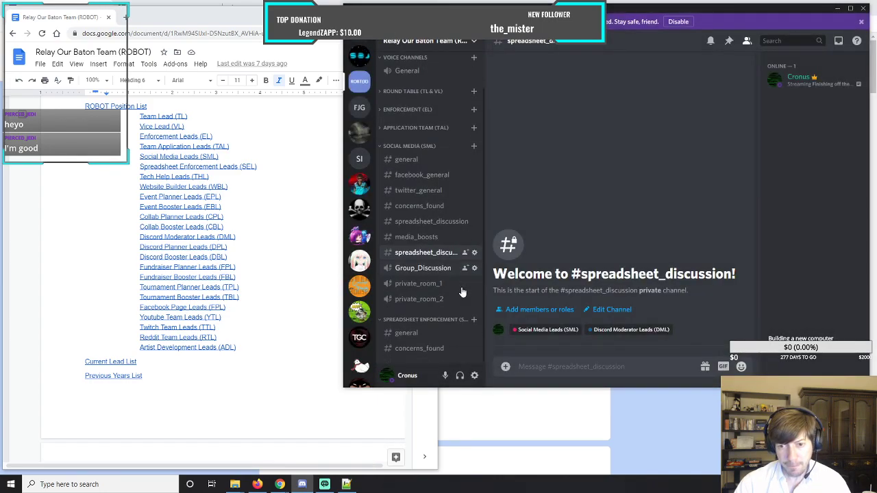
{"action": "left_click_drag", "start_coordinate": [455, 253], "coordinate": [411, 352]}
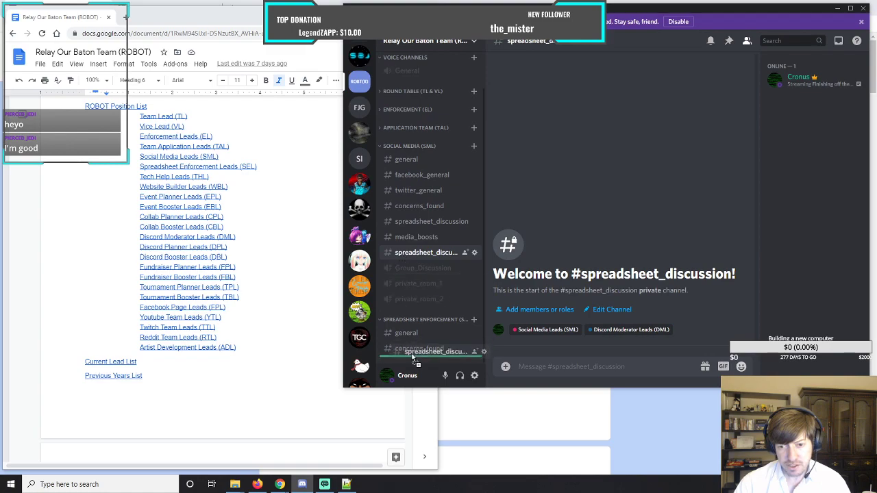
{"action": "left_click", "coordinate": [666, 234]}
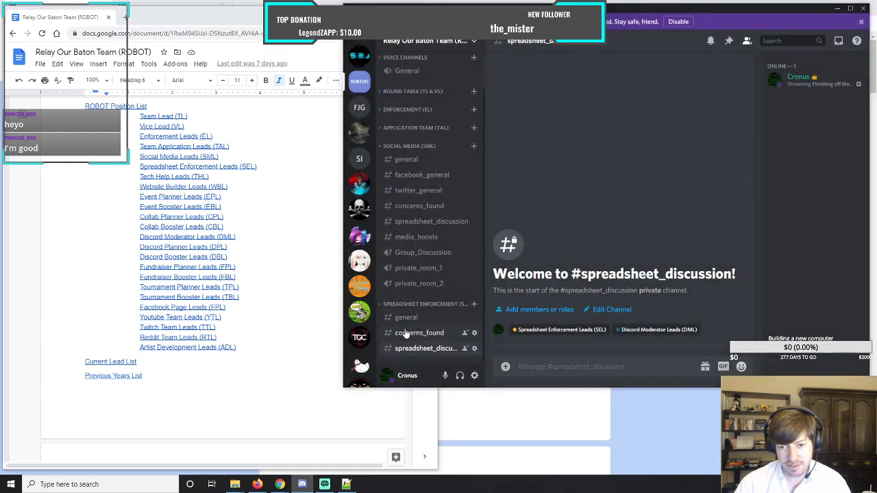
Clone the Social Media Group_Discussion voice channel, keeping its name.
{"action": "left_click", "coordinate": [414, 254]}
{"action": "right_click", "coordinate": [415, 257]}
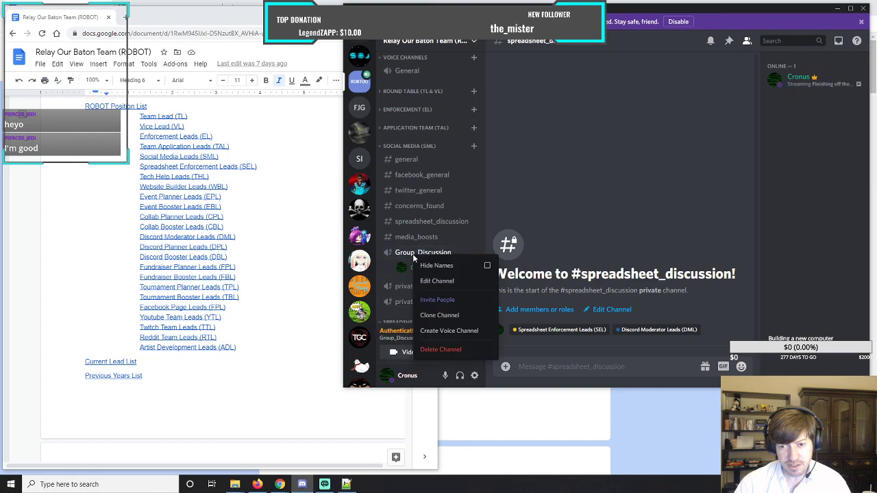
{"action": "left_click", "coordinate": [438, 316]}
{"action": "left_click", "coordinate": [659, 252]}
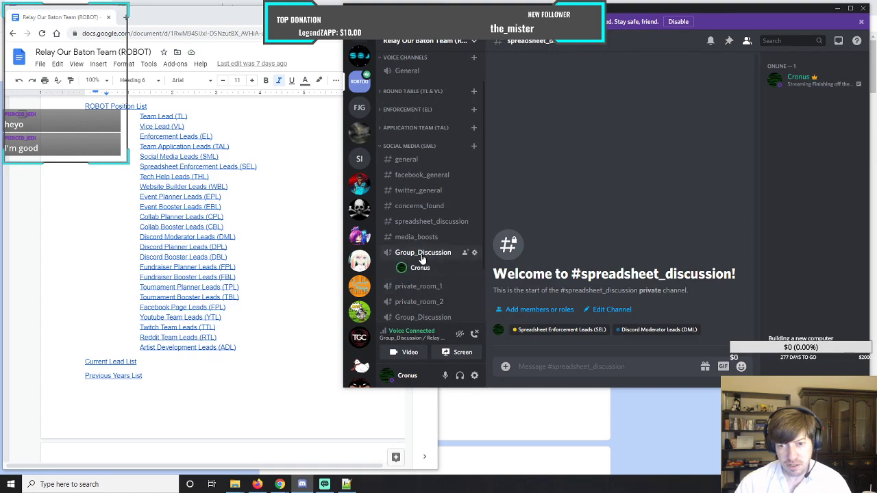
Open the joined Group_Discussion voice channel's call view and disconnect from the call.
{"action": "left_click", "coordinate": [422, 253]}
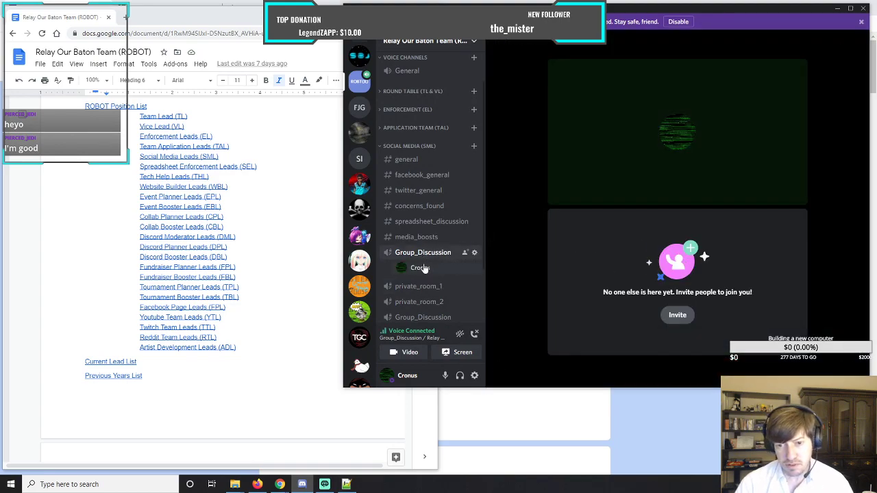
{"action": "left_click", "coordinate": [414, 238]}
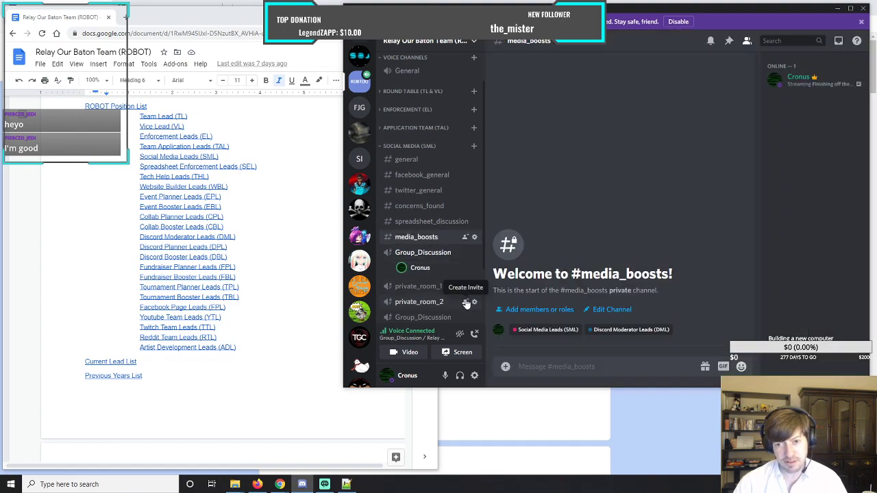
{"action": "left_click", "coordinate": [412, 254]}
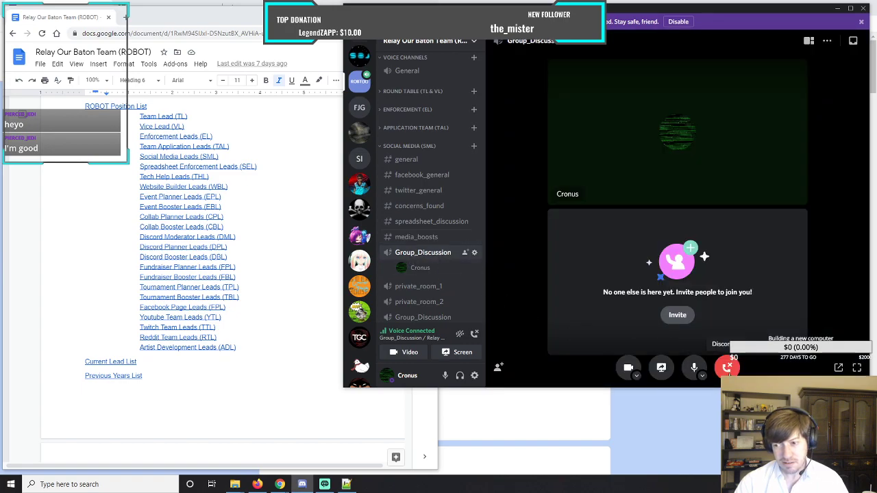
{"action": "left_click", "coordinate": [727, 368]}
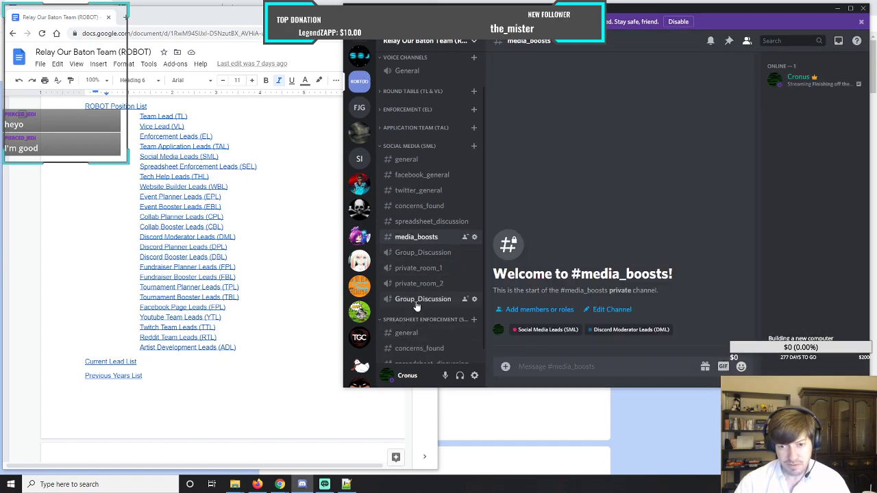
Move the Group_Discussion copy below spreadsheet_discussion in Spreadsheet Enforcement (SEL), syncing its permissions with that category.
{"action": "scroll", "coordinate": [417, 304], "scroll_direction": "down", "scroll_amount": 1}
{"action": "left_click_drag", "start_coordinate": [406, 288], "coordinate": [410, 352]}
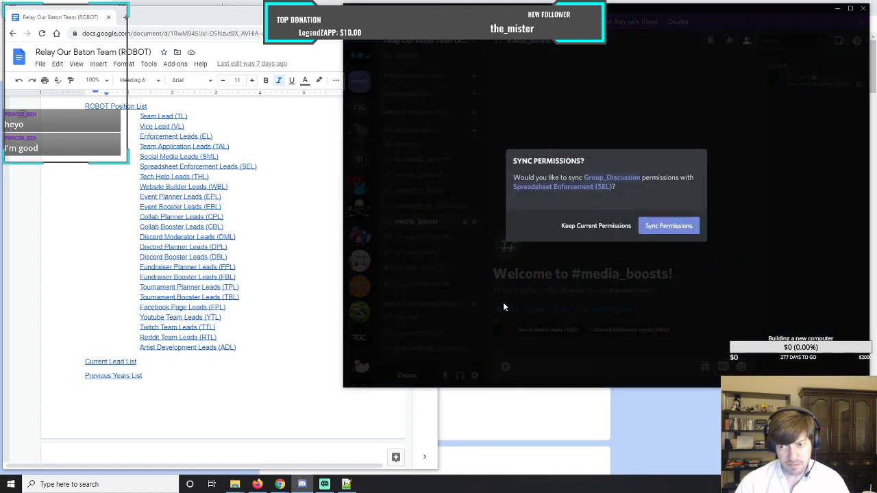
{"action": "left_click", "coordinate": [669, 240]}
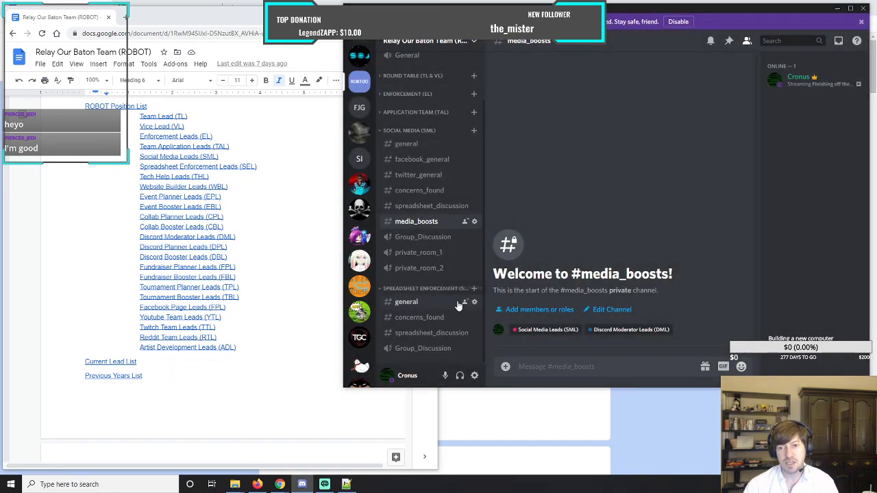
Clone the Social Media private_room_1 voice channel and move the copy below Group_Discussion in Spreadsheet Enforcement (SEL) with synced permissions.
{"action": "left_click", "coordinate": [421, 254]}
{"action": "right_click", "coordinate": [421, 255]}
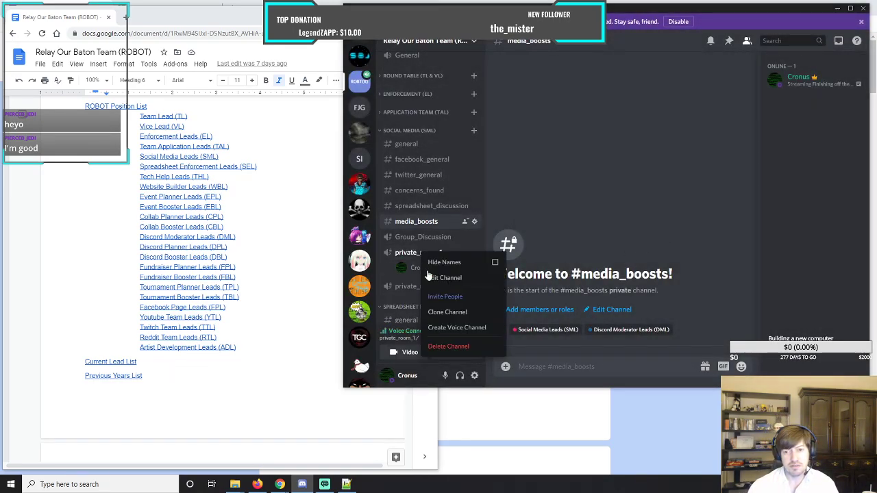
{"action": "left_click", "coordinate": [446, 312]}
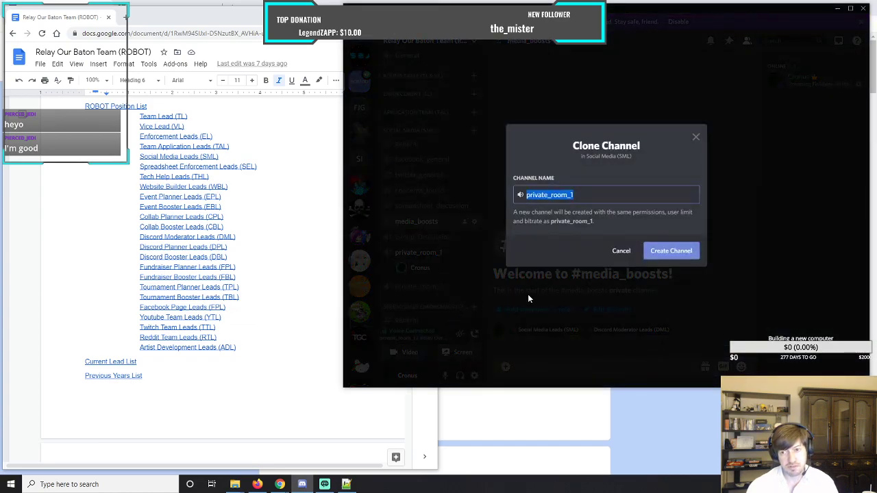
{"action": "left_click", "coordinate": [668, 251]}
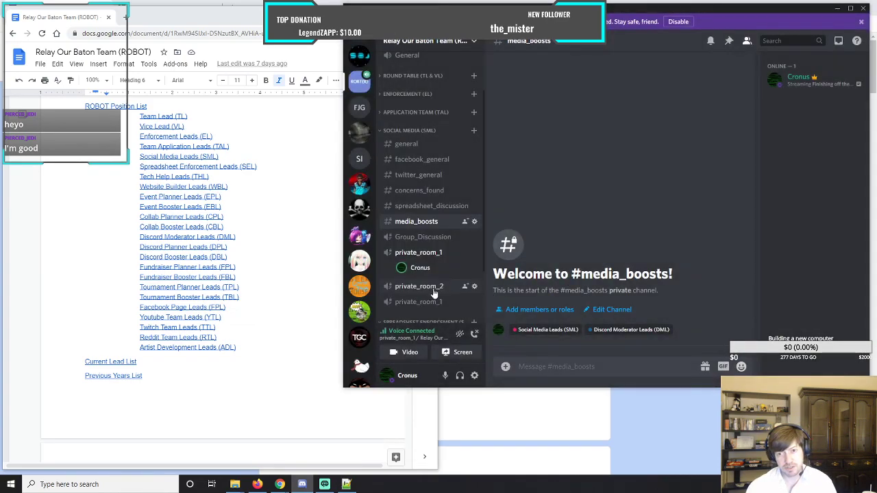
{"action": "scroll", "coordinate": [420, 303], "scroll_direction": "down", "scroll_amount": 2}
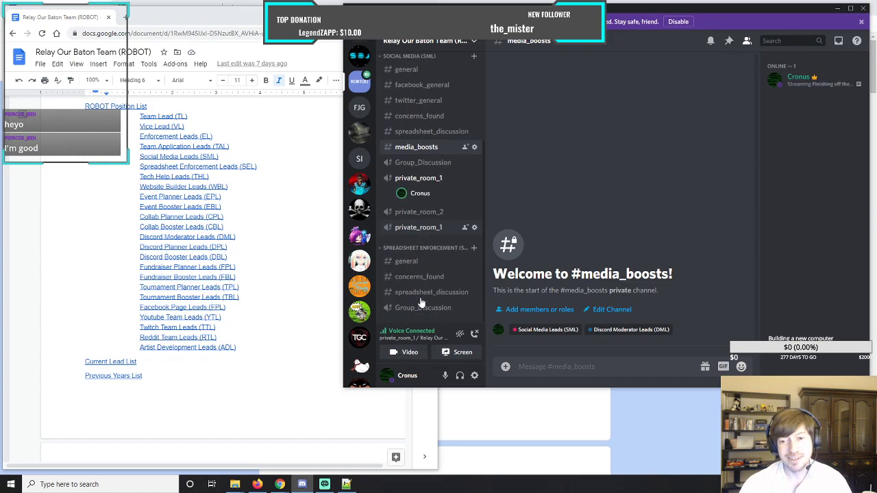
{"action": "left_click_drag", "start_coordinate": [414, 232], "coordinate": [412, 312]}
{"action": "left_click", "coordinate": [678, 230]}
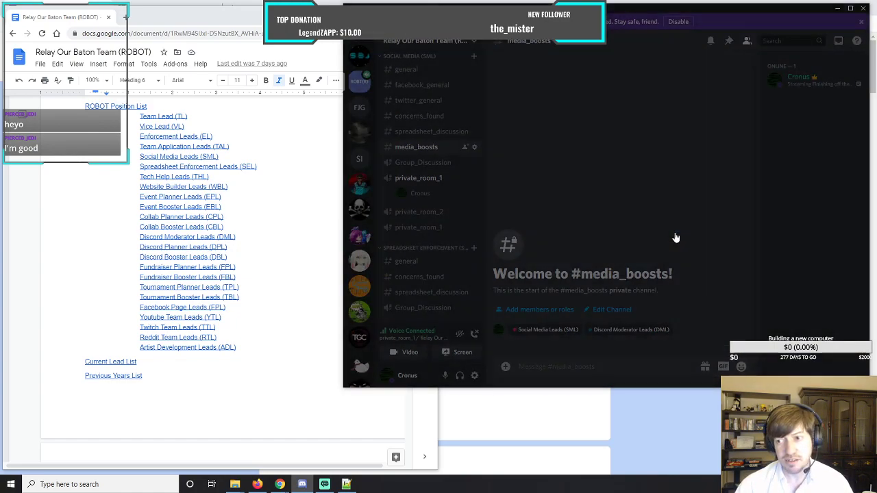
Clone the Social Media private_room_2 voice channel and move the copy into Spreadsheet Enforcement (SEL) with synced permissions.
{"action": "left_click", "coordinate": [421, 213]}
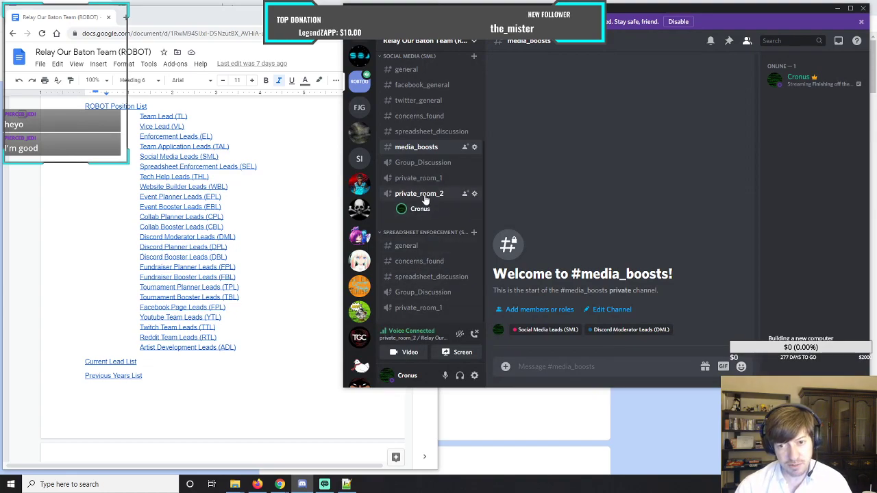
{"action": "right_click", "coordinate": [425, 195]}
{"action": "left_click", "coordinate": [458, 256]}
{"action": "left_click", "coordinate": [688, 252]}
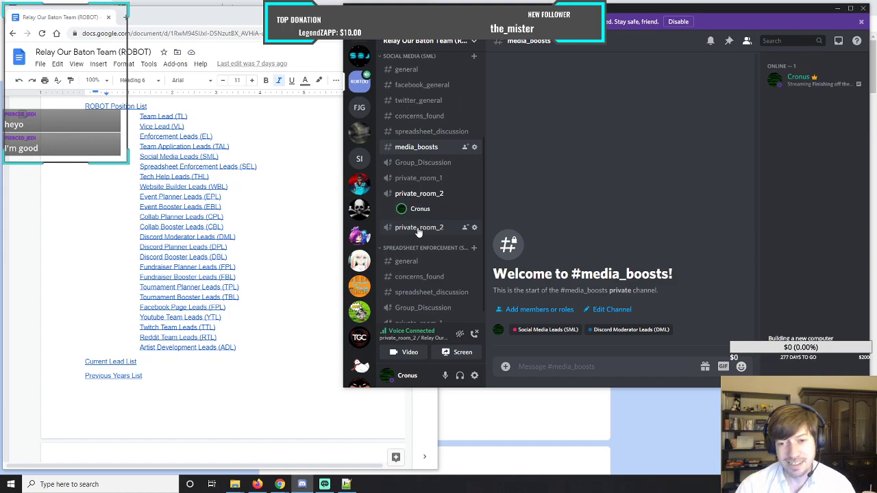
{"action": "left_click_drag", "start_coordinate": [418, 233], "coordinate": [415, 312]}
{"action": "left_click", "coordinate": [670, 225]}
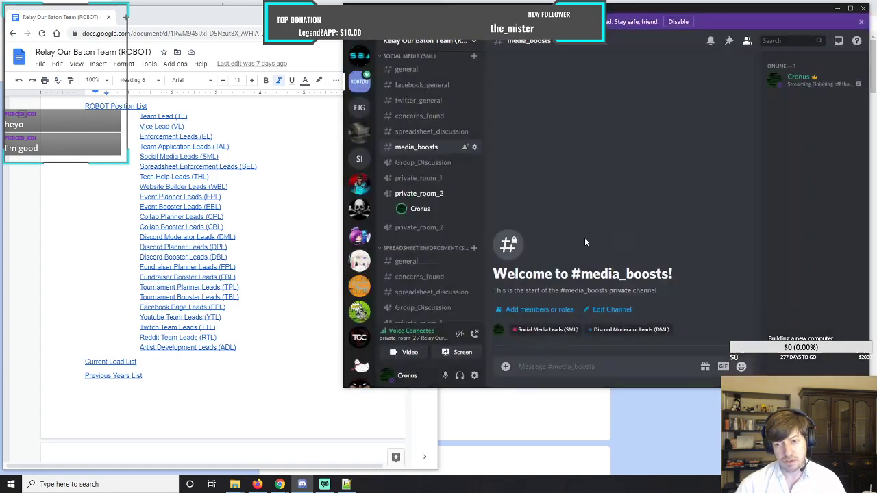
Reorder the private_room_2 copy below private_room_1 in Spreadsheet Enforcement (SEL), and disconnect from the Social Media private_room_2 voice call.
{"action": "scroll", "coordinate": [416, 262], "scroll_direction": "down", "scroll_amount": 1}
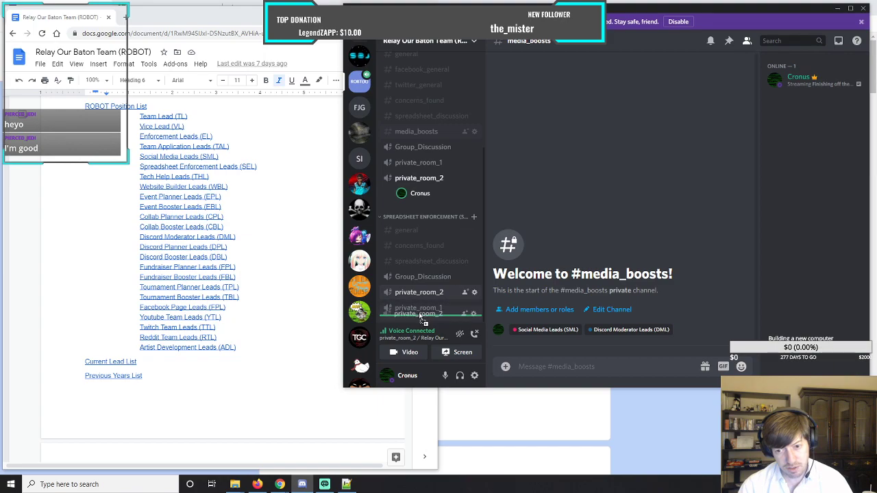
{"action": "left_click_drag", "start_coordinate": [420, 317], "coordinate": [456, 279]}
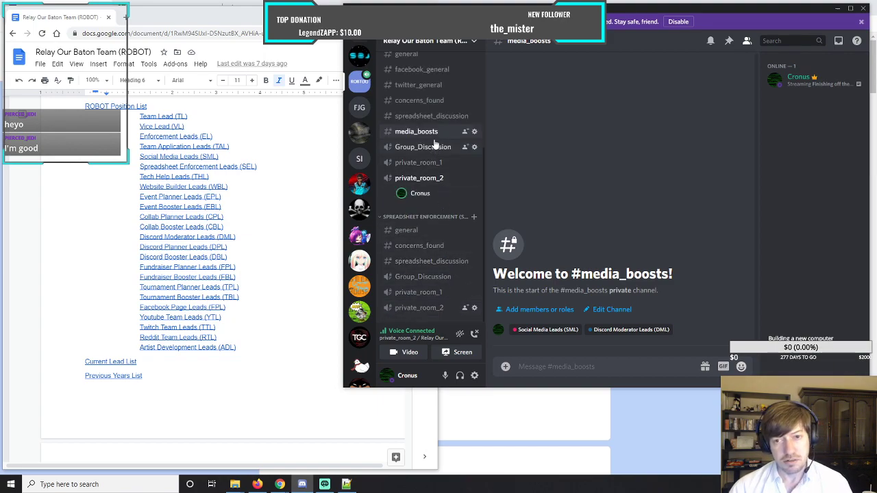
{"action": "left_click", "coordinate": [422, 181]}
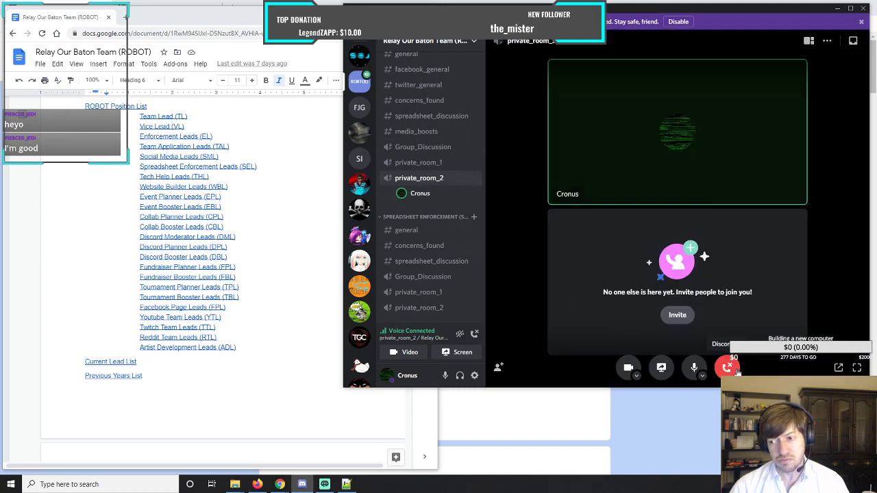
{"action": "left_click", "coordinate": [474, 333]}
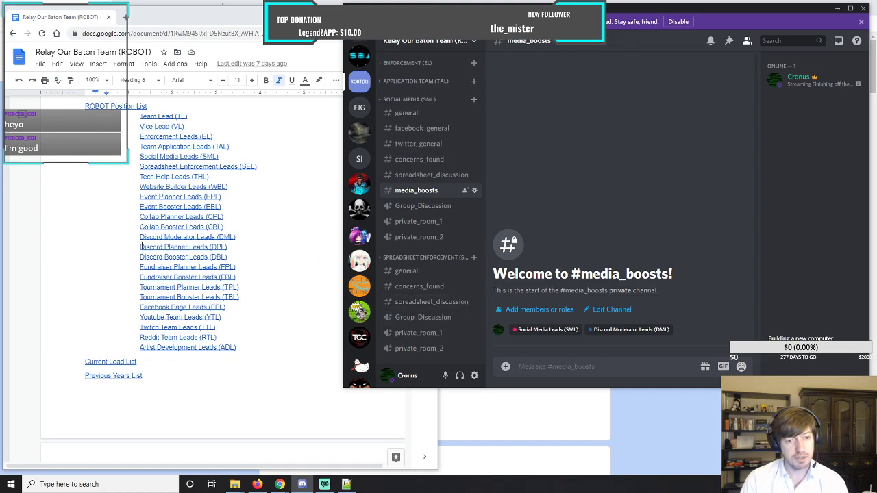
{"action": "left_click_drag", "start_coordinate": [241, 349], "coordinate": [131, 117]}
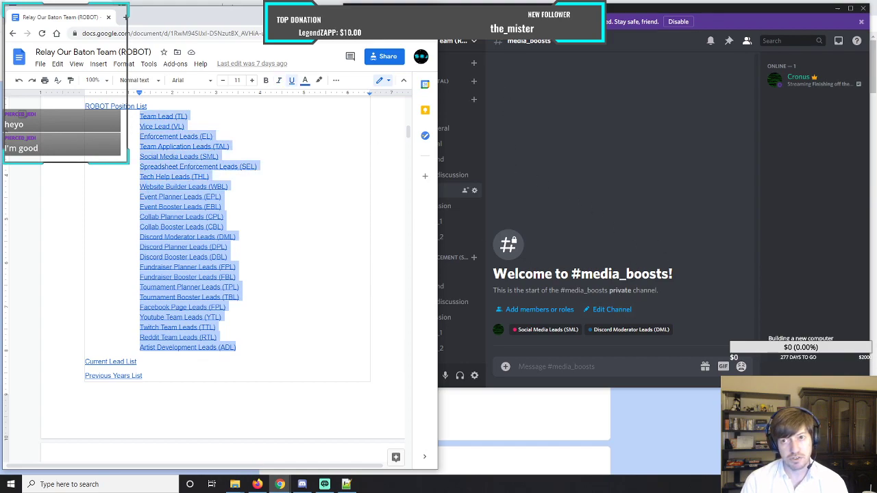
{"action": "key", "text": "alt+Tab"}
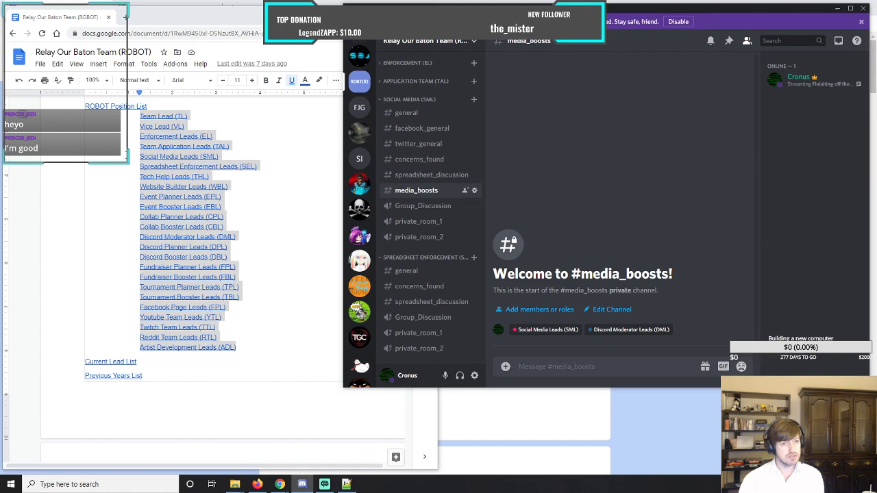
{"action": "left_click", "coordinate": [127, 157]}
{"action": "left_click_drag", "start_coordinate": [135, 117], "coordinate": [258, 350]}
{"action": "left_click", "coordinate": [69, 197]}
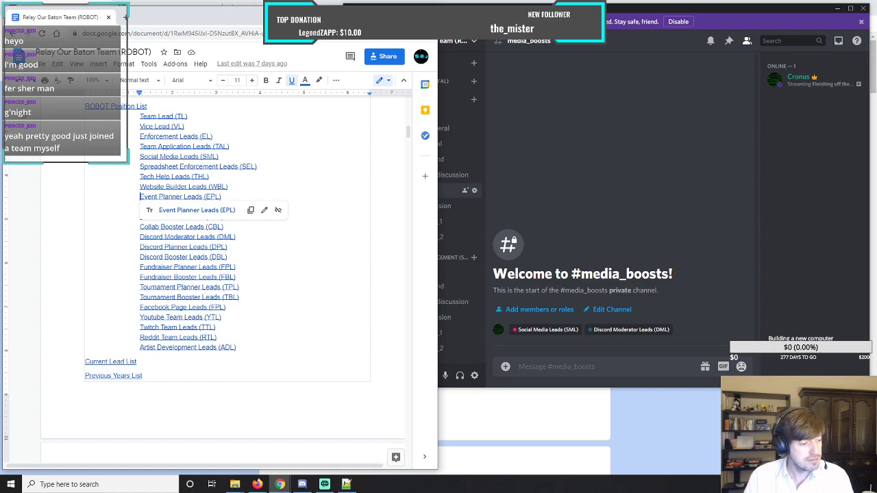
{"action": "key", "text": "alt+Tab"}
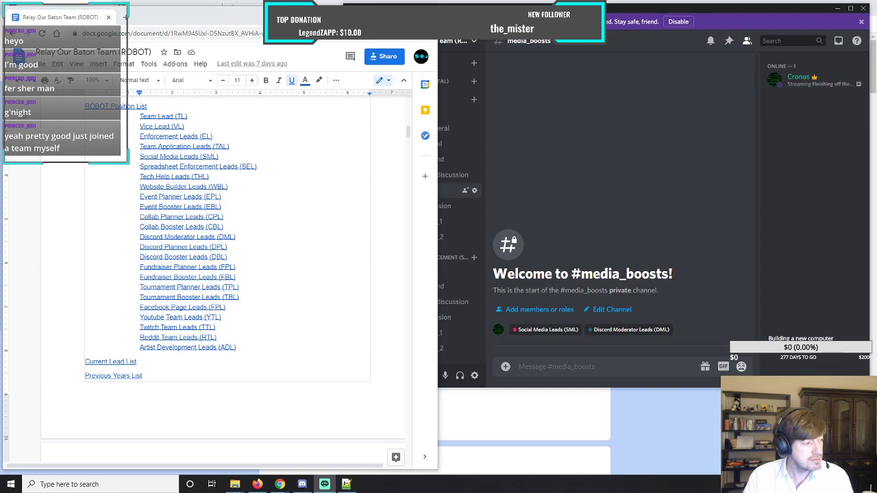